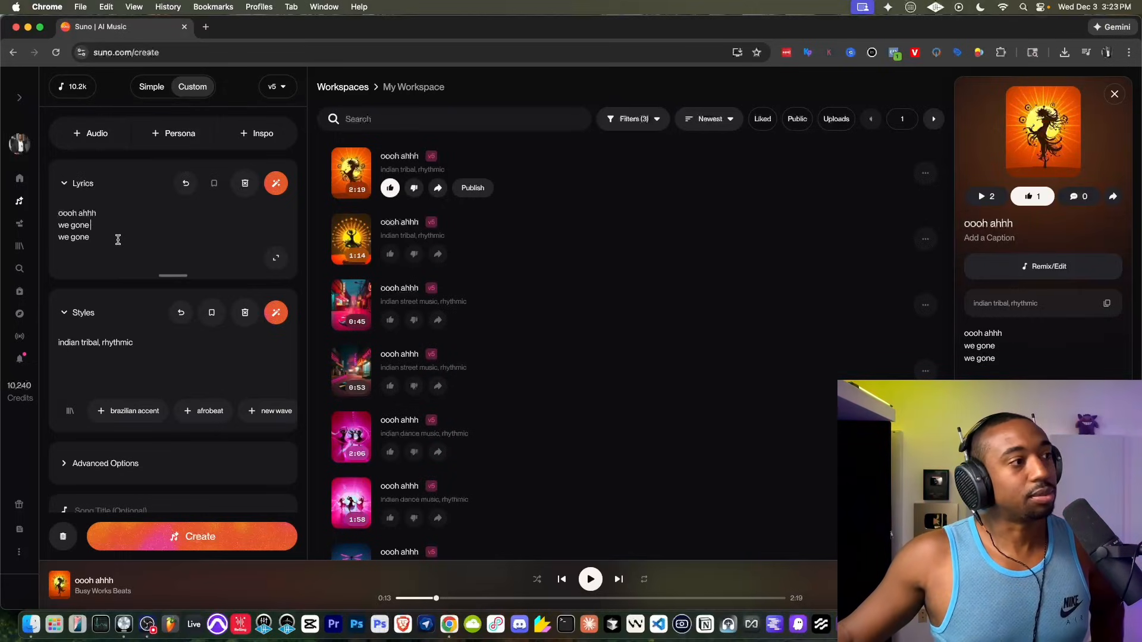
Clear the existing song lyrics.
left_click_drag(116, 238, 70, 203)
key("BackSpace")
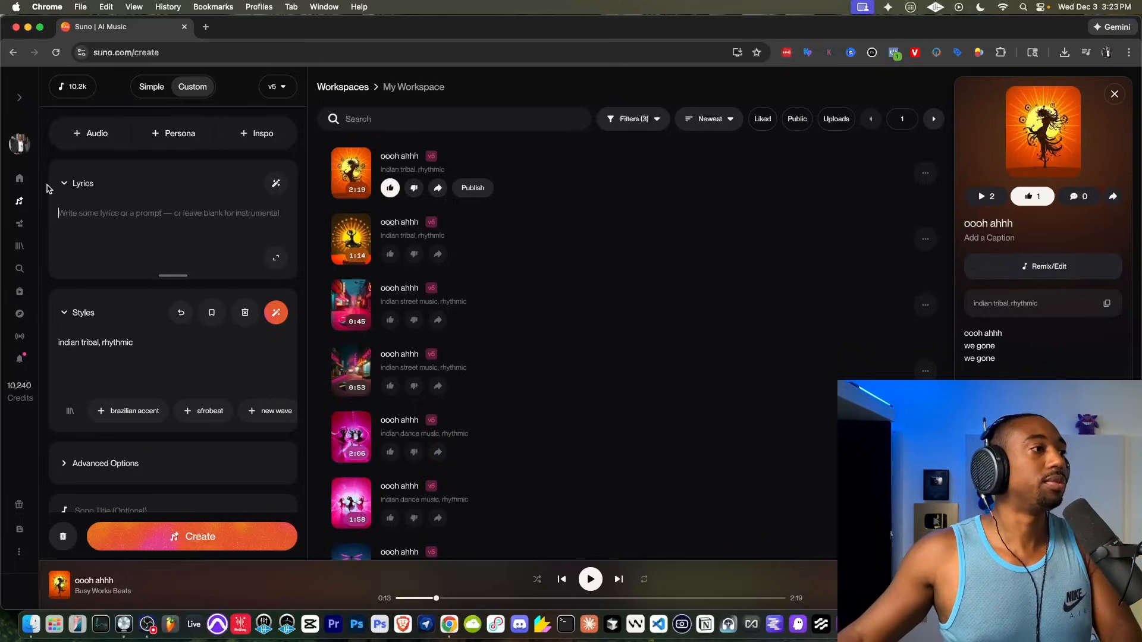
triple_click(150, 342)
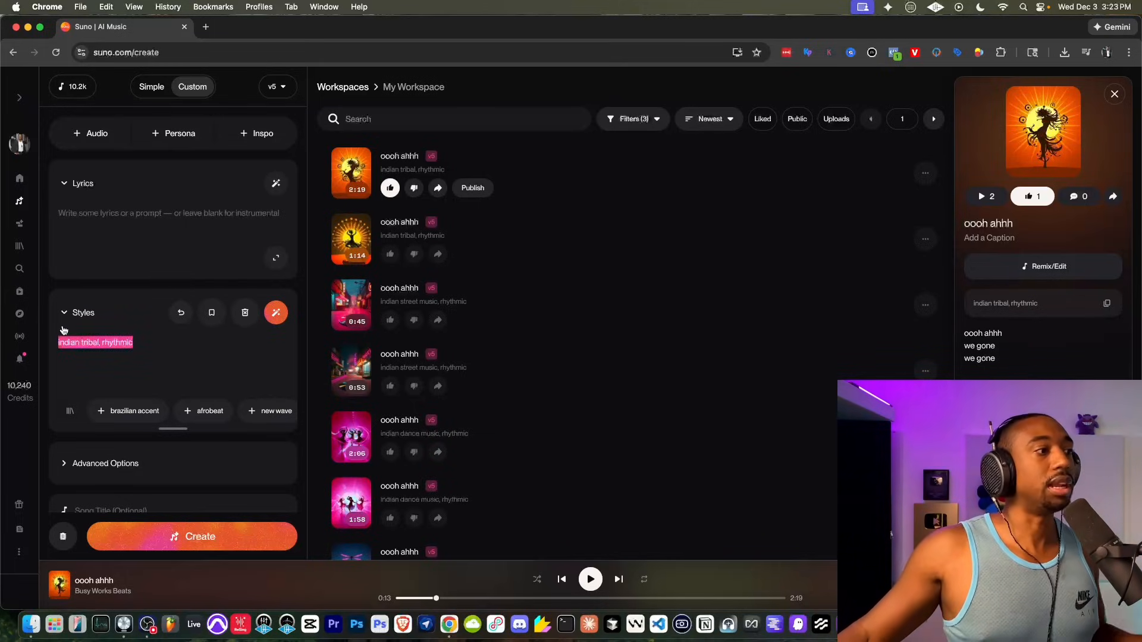
left_click(158, 349)
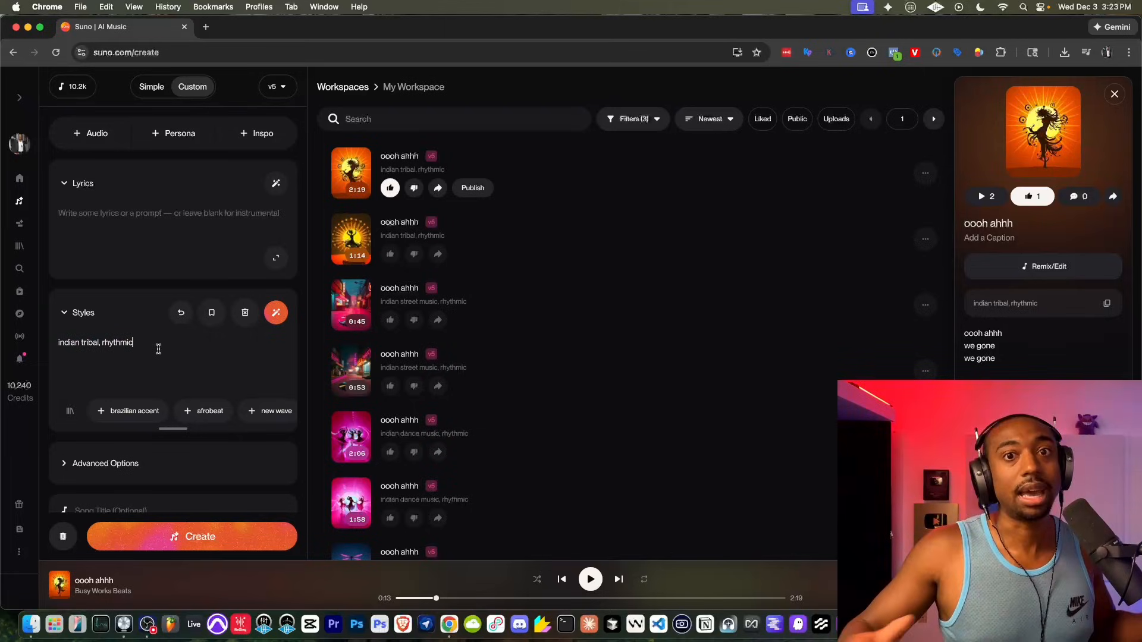
double_click(146, 344)
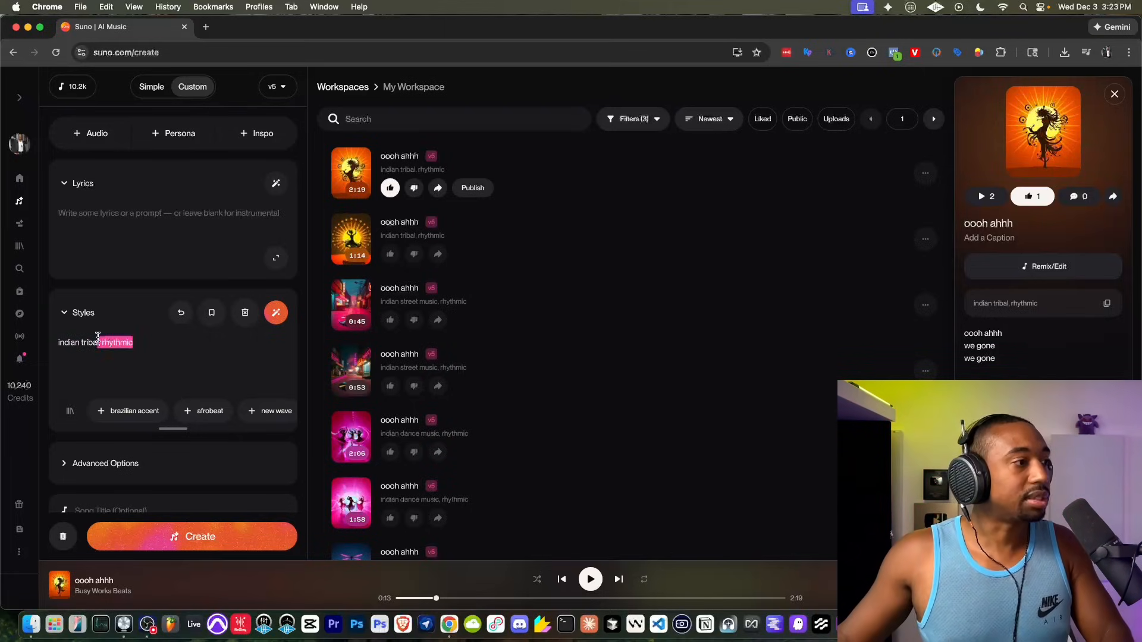
left_click(196, 363)
Write vowel-based lyrics on separate lines: "ooh ahhh", "oooh ahhh", "iiiiiii oooooo", "uuuuuuu aaaaaa", "eeeeeee" and "oooh ahhhh", with blank lines around the vowel block.
left_click(144, 212)
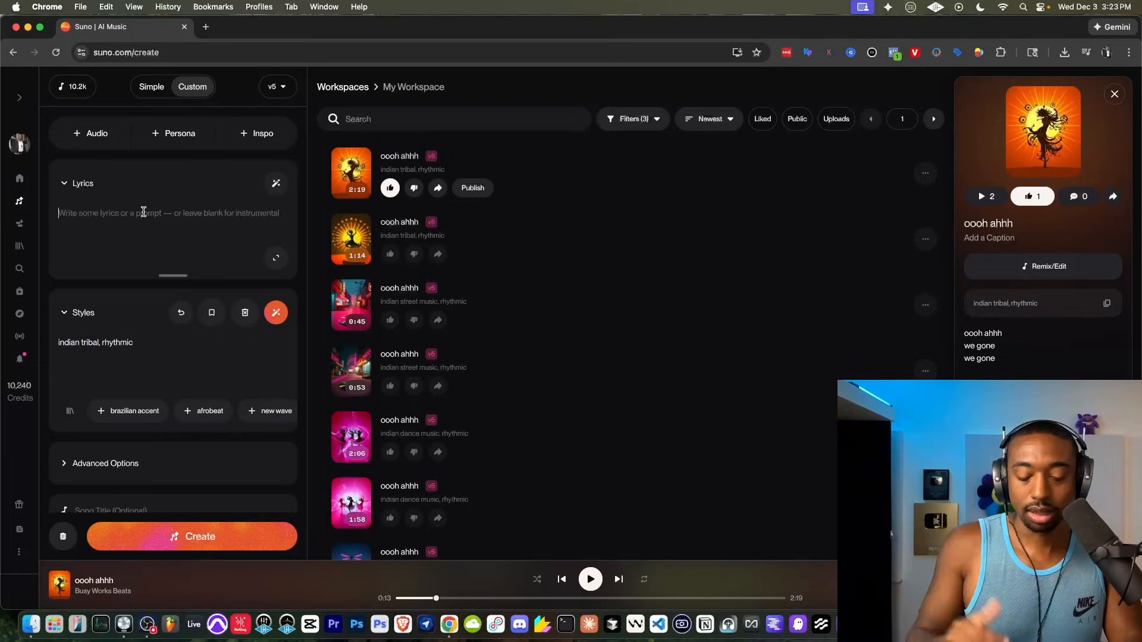
type("ooh")
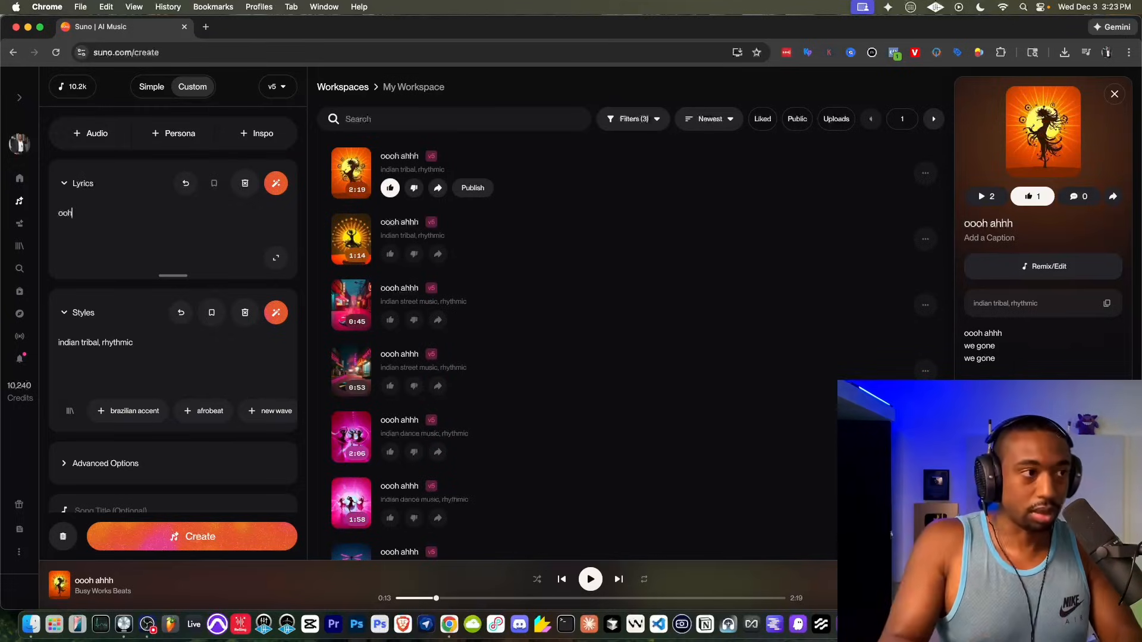
type(" ahhh")
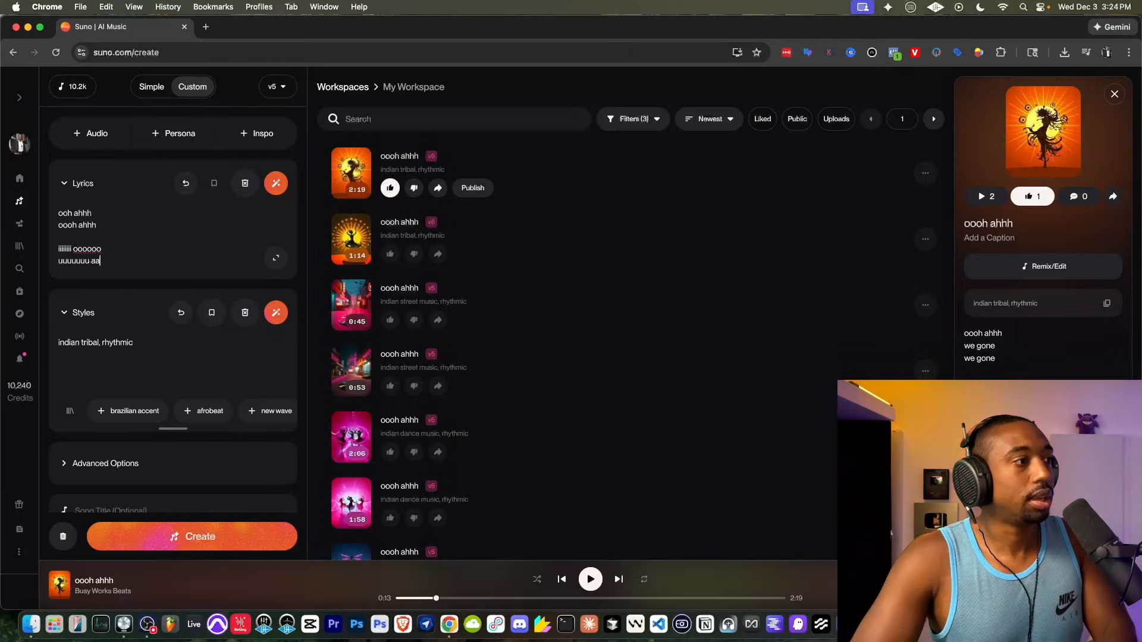
key("Return")
type("eeeeeee")
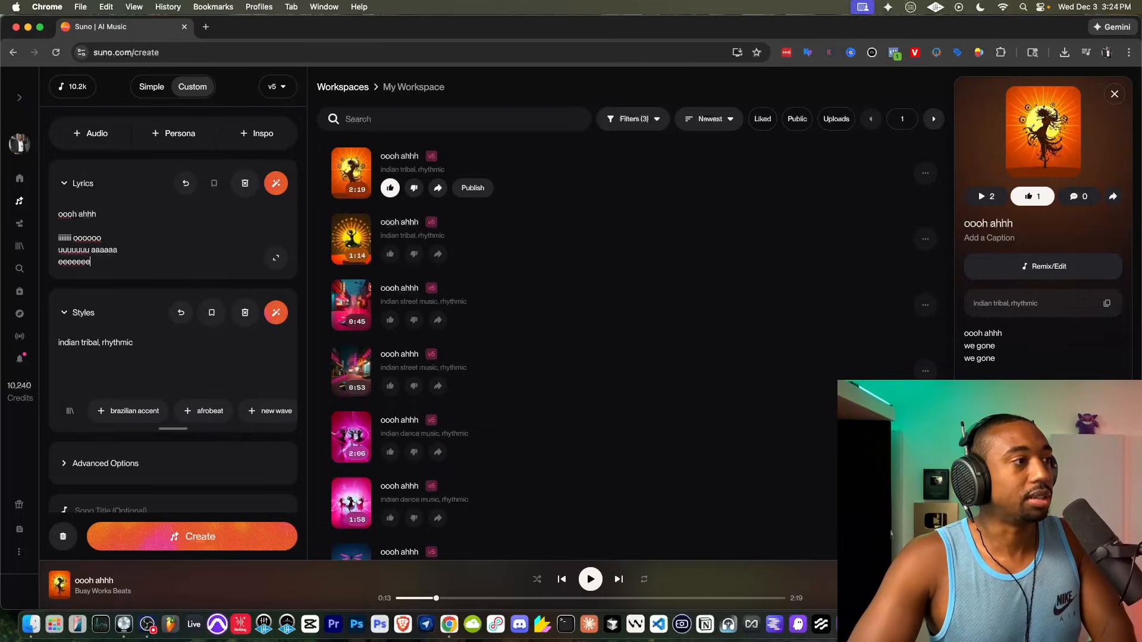
key("Return")
key("Return")
type("oooh ahhhh")
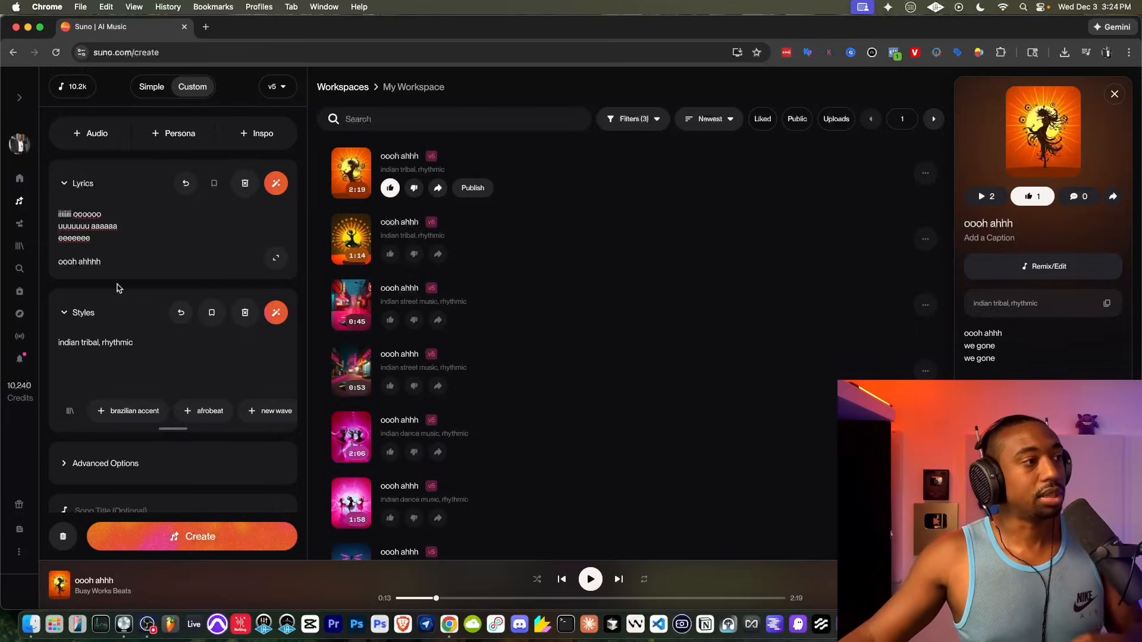
Copy the whole lyric block and paste it several times to repeat the verses.
left_click_drag(118, 285, 42, 159)
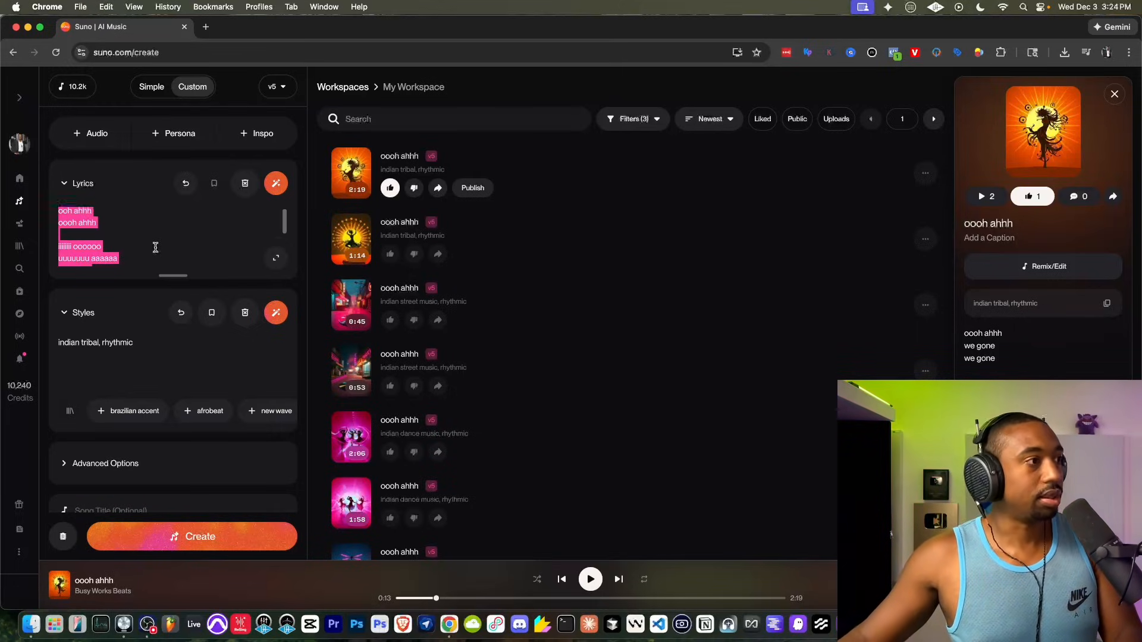
type("oooh ahhhh")
key("super+v")
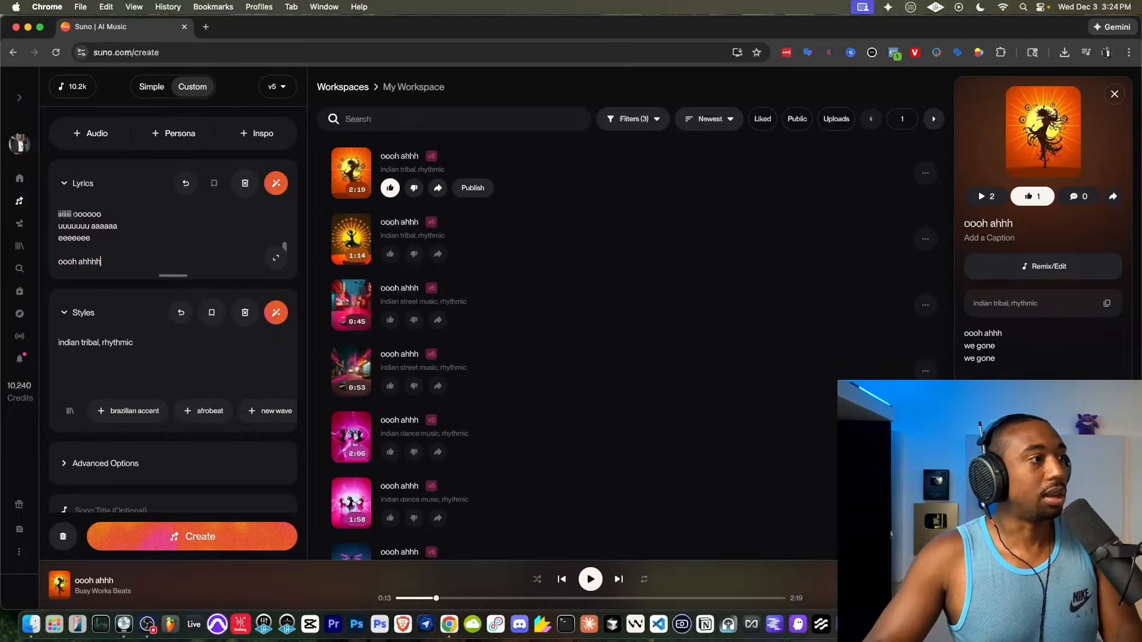
key("Return")
key("super+v")
key("Return")
key("super+v")
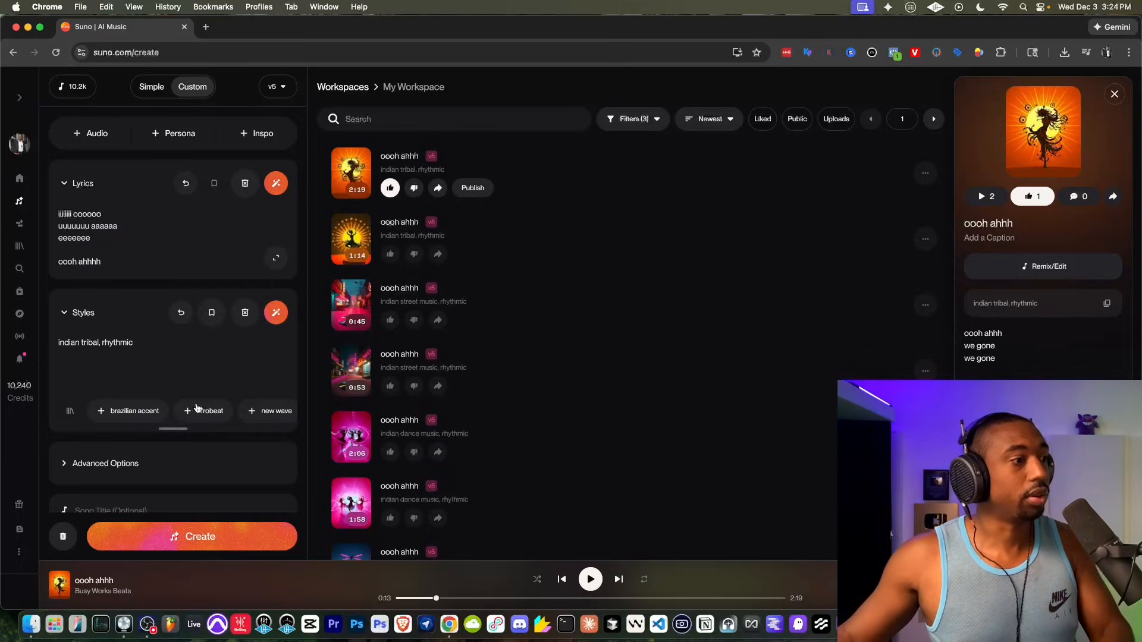
Generate songs from the new lyrics in the "indian tribal, rhythmic" style and play the first result.
left_click(200, 536)
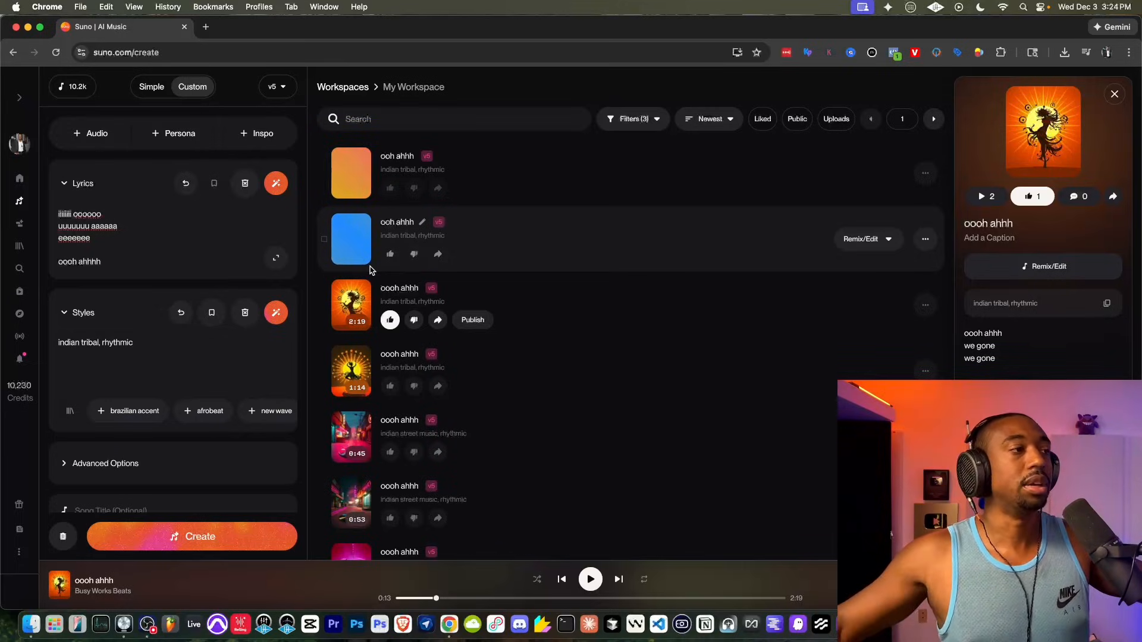
left_click(283, 87)
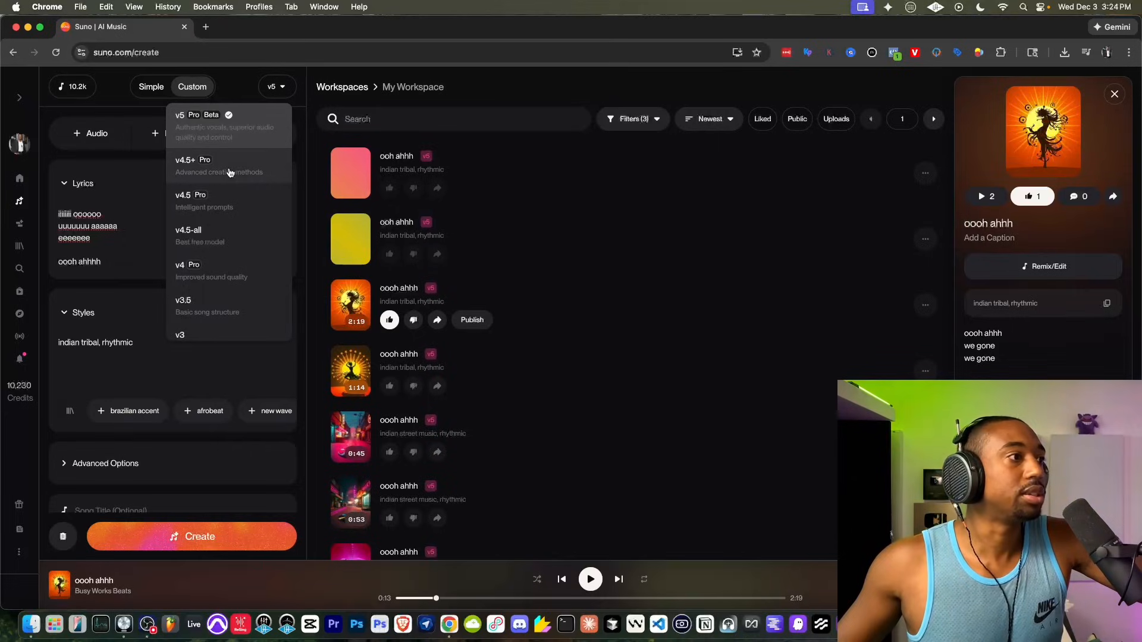
left_click(238, 87)
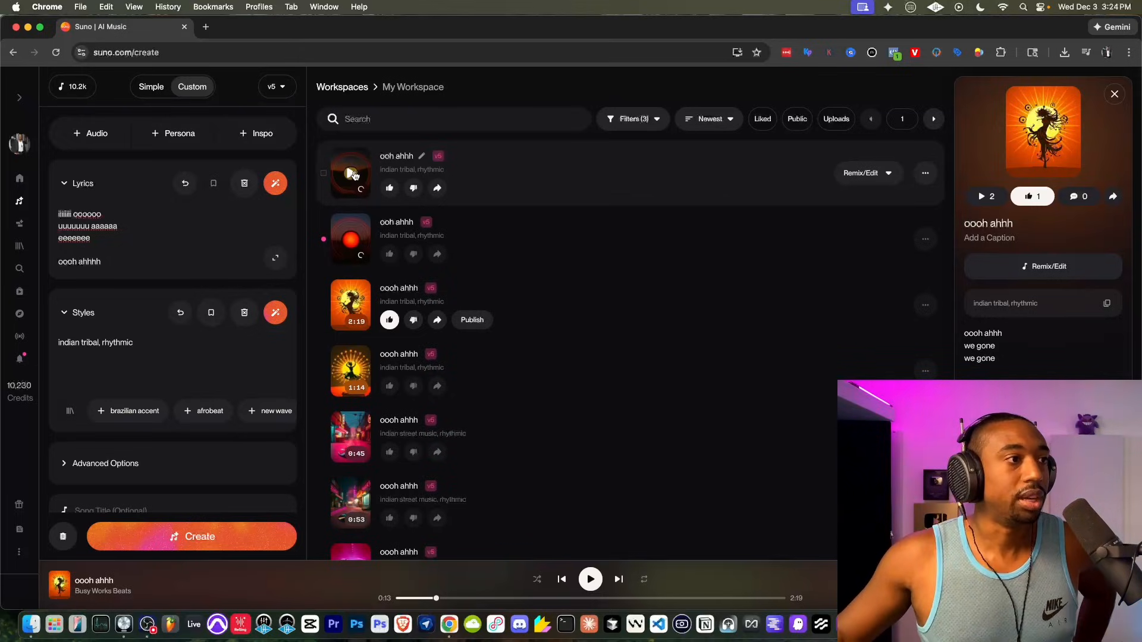
left_click(351, 174)
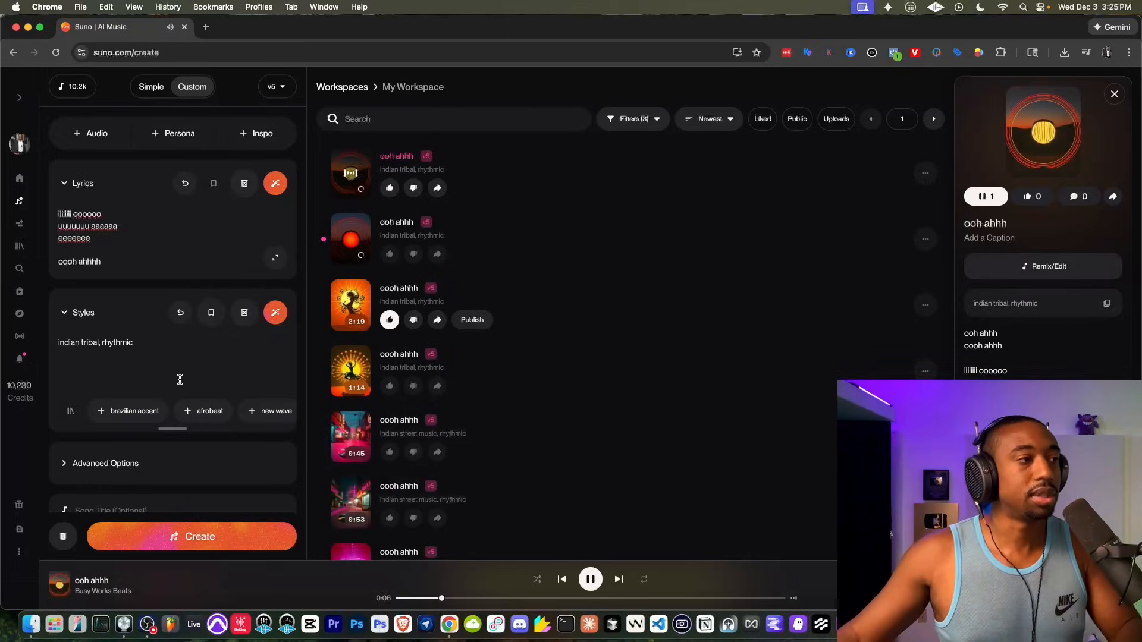
Add "bongos and congas" to the song styles and generate another pair of songs.
left_click(166, 352)
type(", bon")
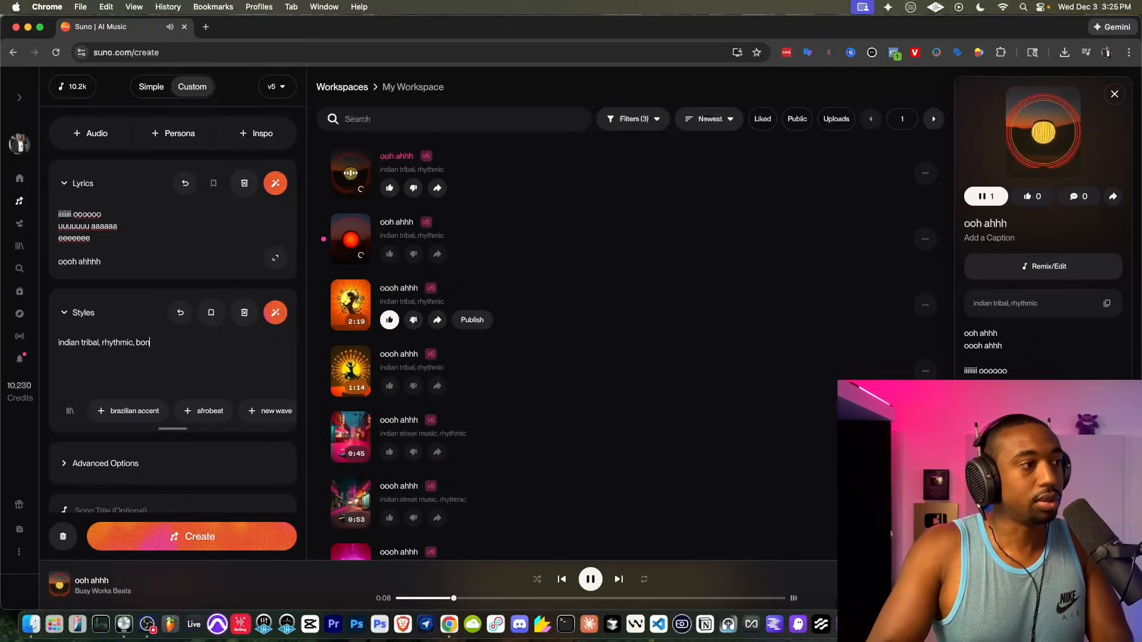
type("ss and congas")
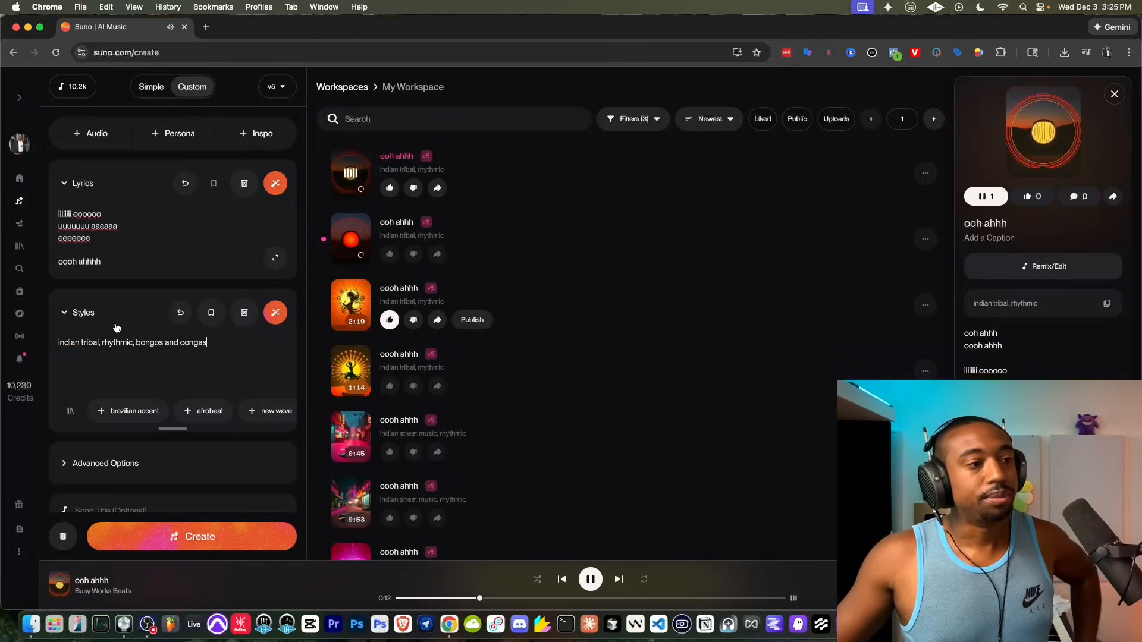
left_click(209, 536)
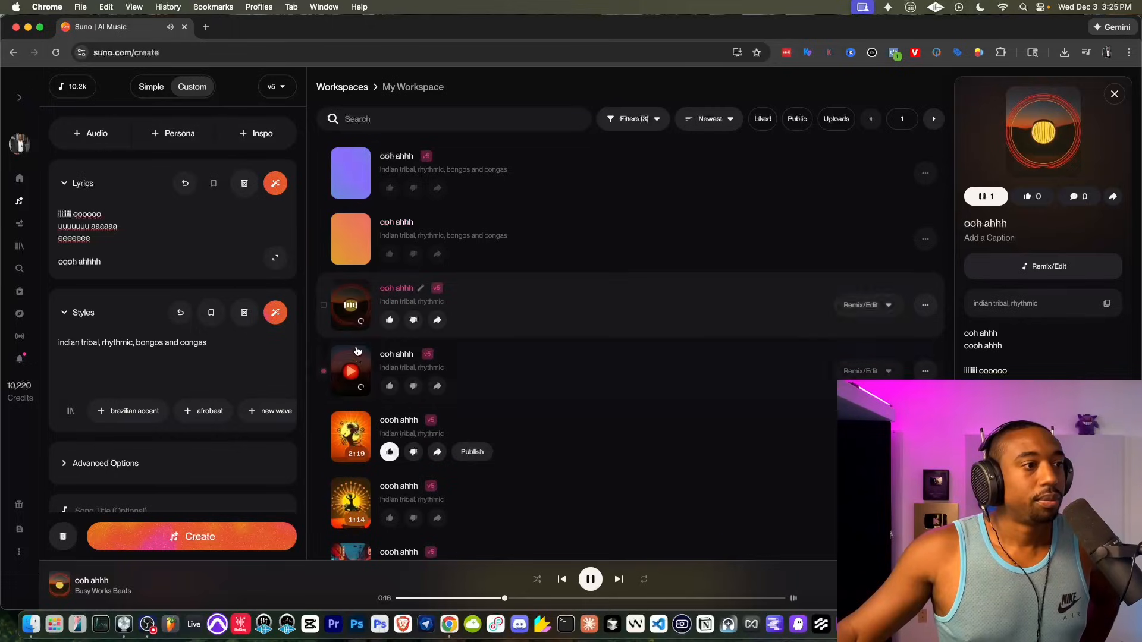
Listen to the second "ooh ahhh" song without bongos and congas, skipping ahead, and pause it.
left_click(352, 370)
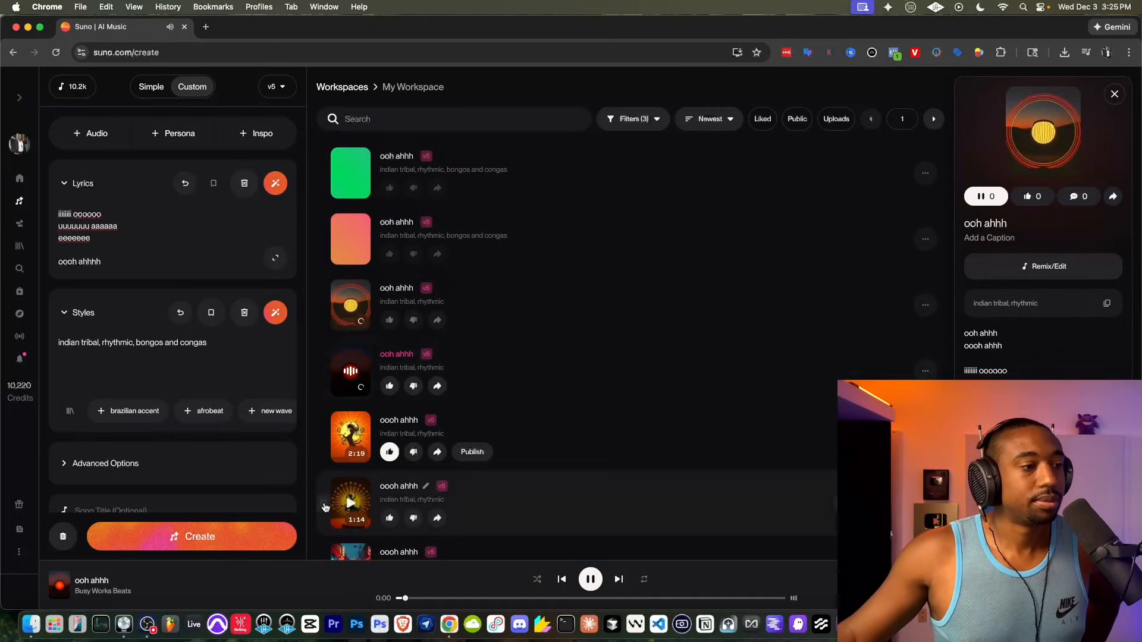
left_click(490, 599)
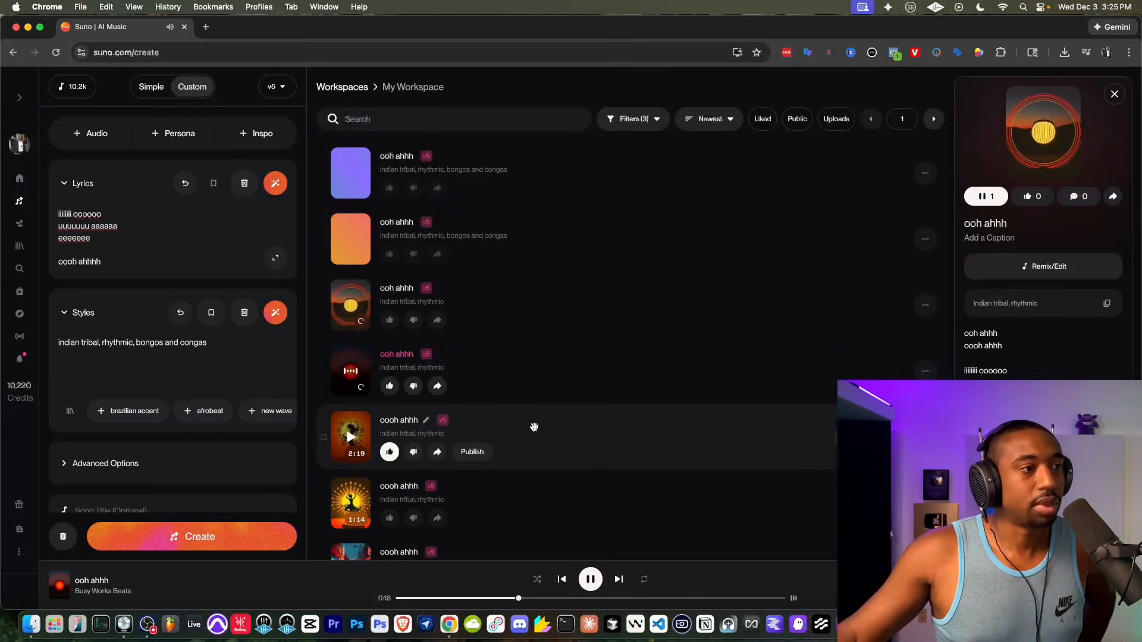
scroll(529, 419, "down", 2)
scroll(530, 417, "up", 1)
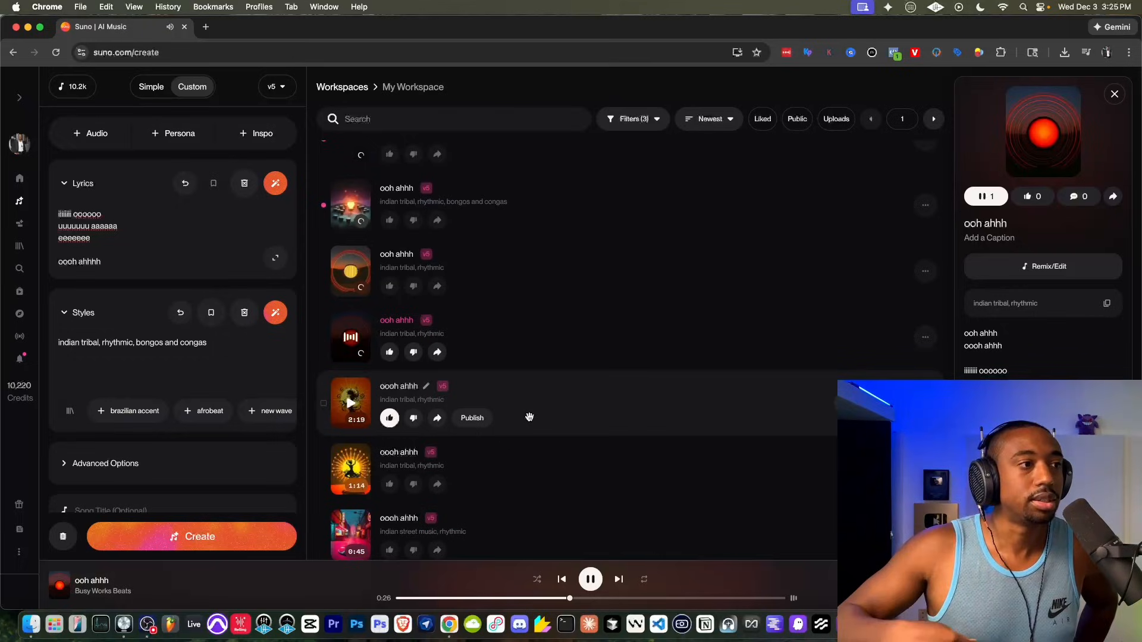
left_click(591, 579)
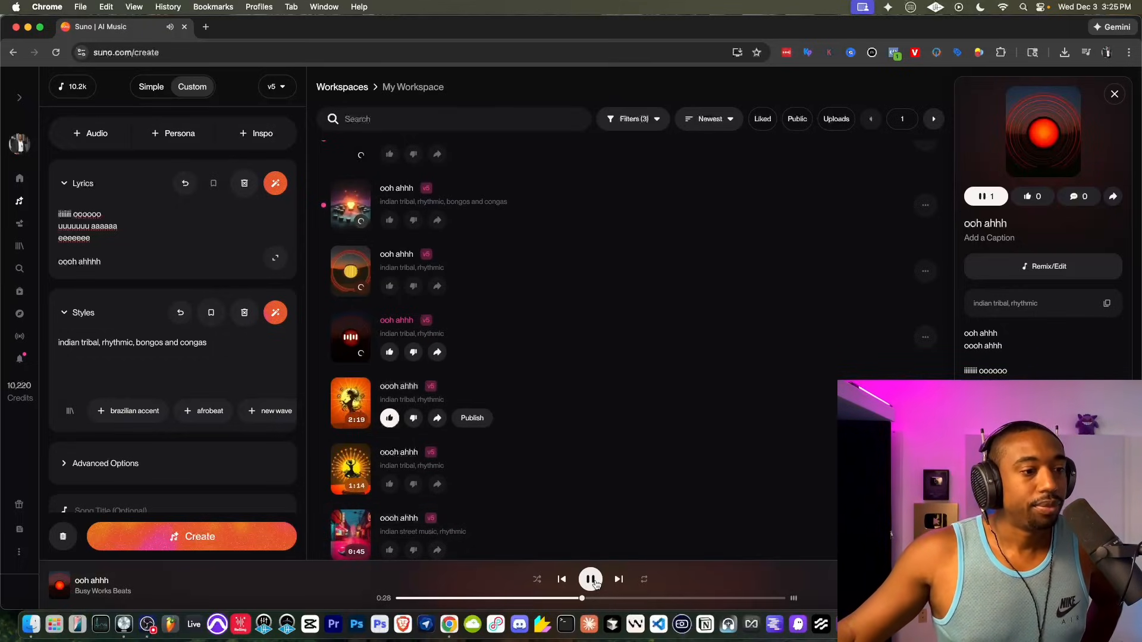
Play the previously liked 2:19 song "oooh ahhh" and skip ahead to compare it.
scroll(352, 303, "up", 1)
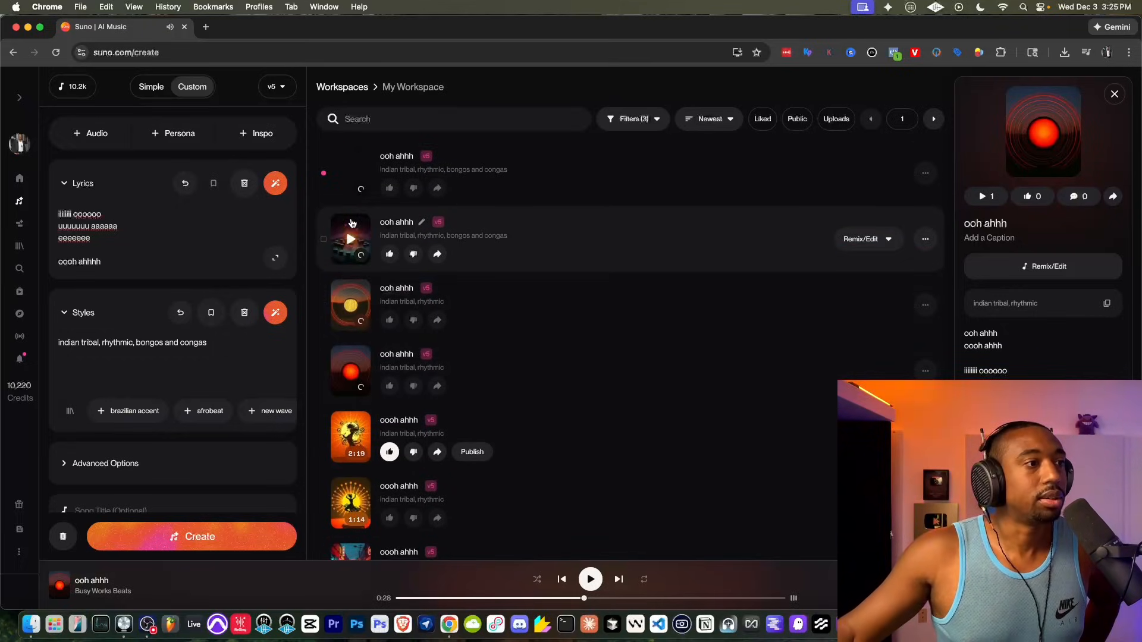
left_click(350, 438)
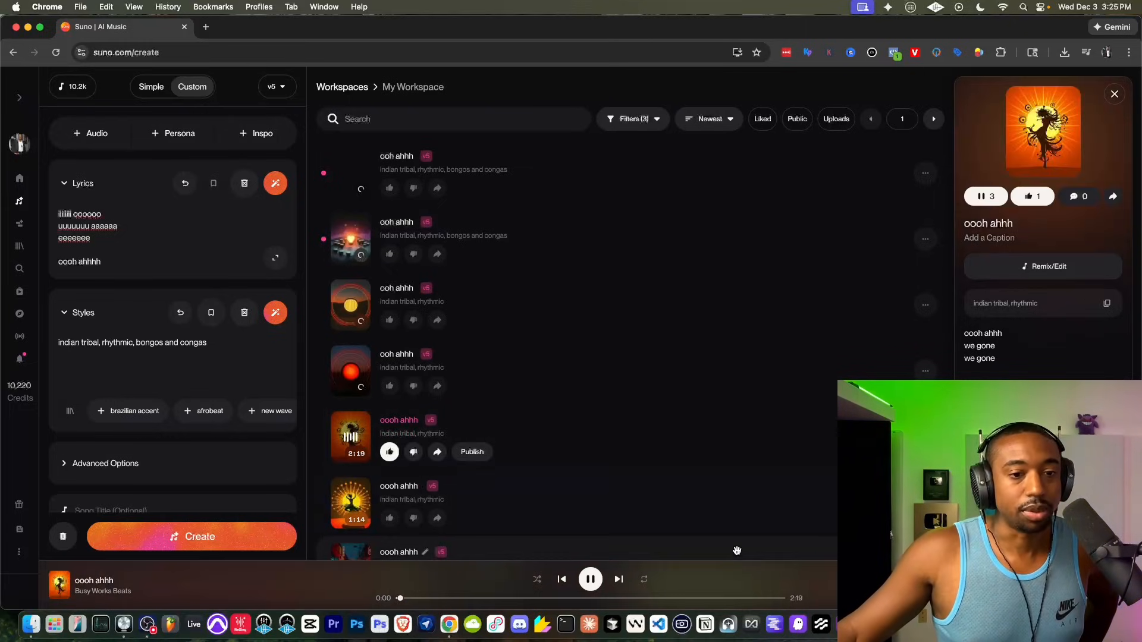
left_click(500, 599)
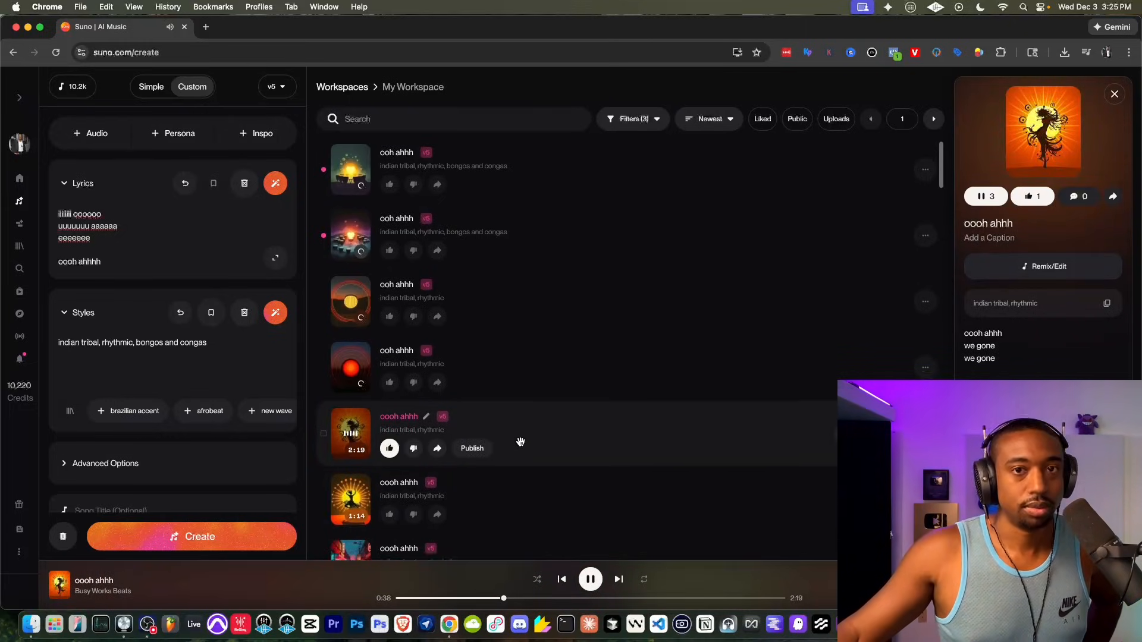
scroll(521, 442, "down", 1)
scroll(521, 442, "up", 1)
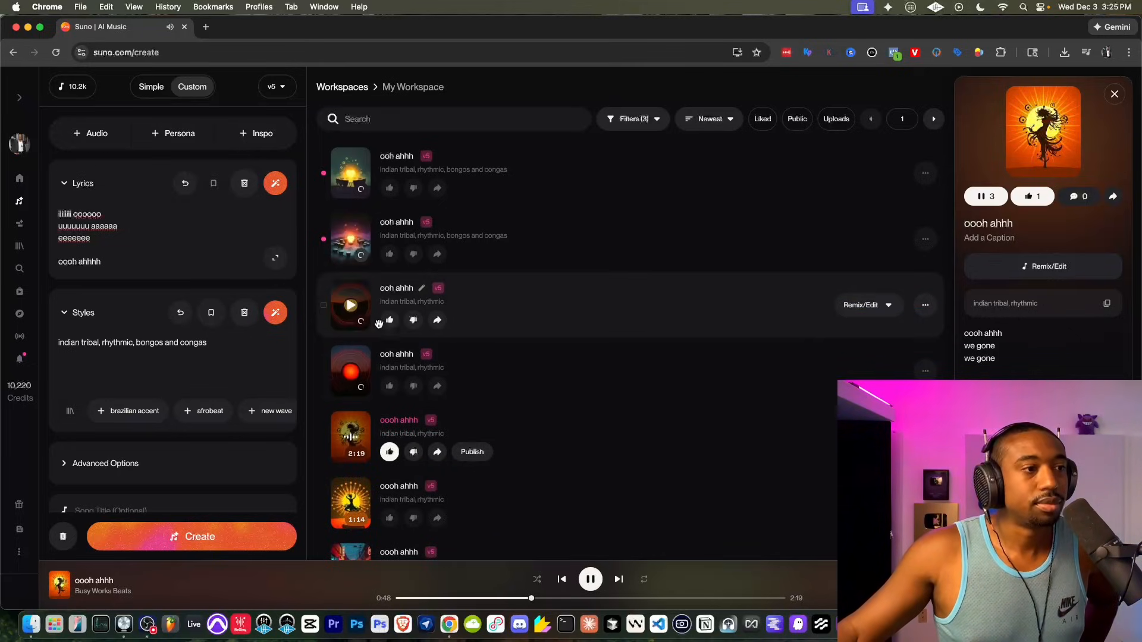
Listen to the second "bongos and congas" song, jumping forward and replaying a passage near its middle.
left_click(351, 238)
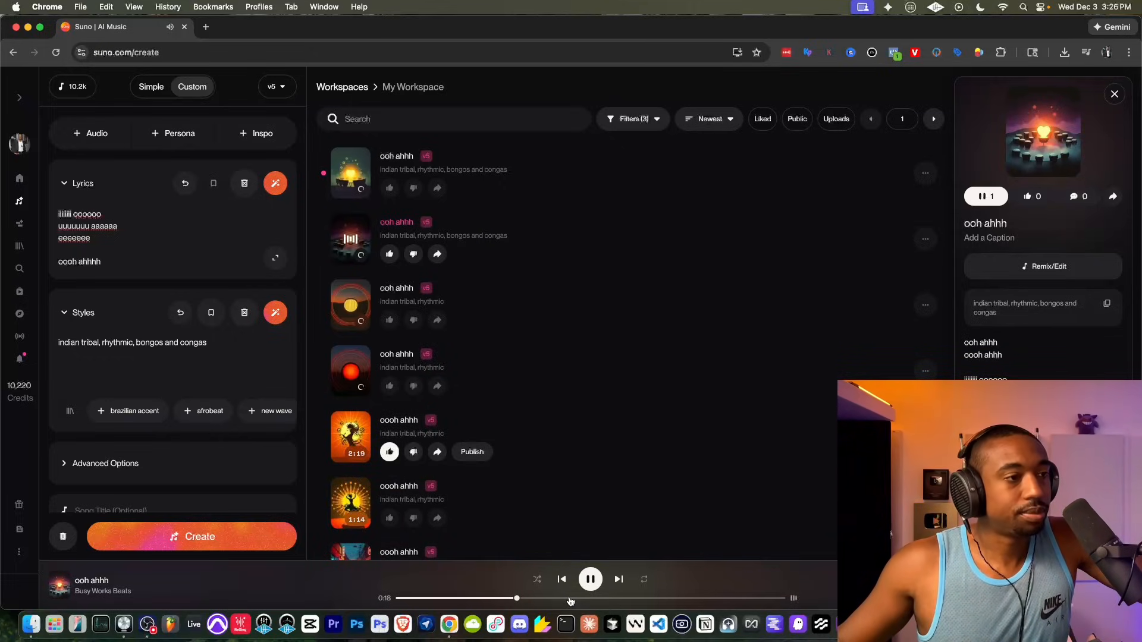
left_click_drag(570, 599, 658, 599)
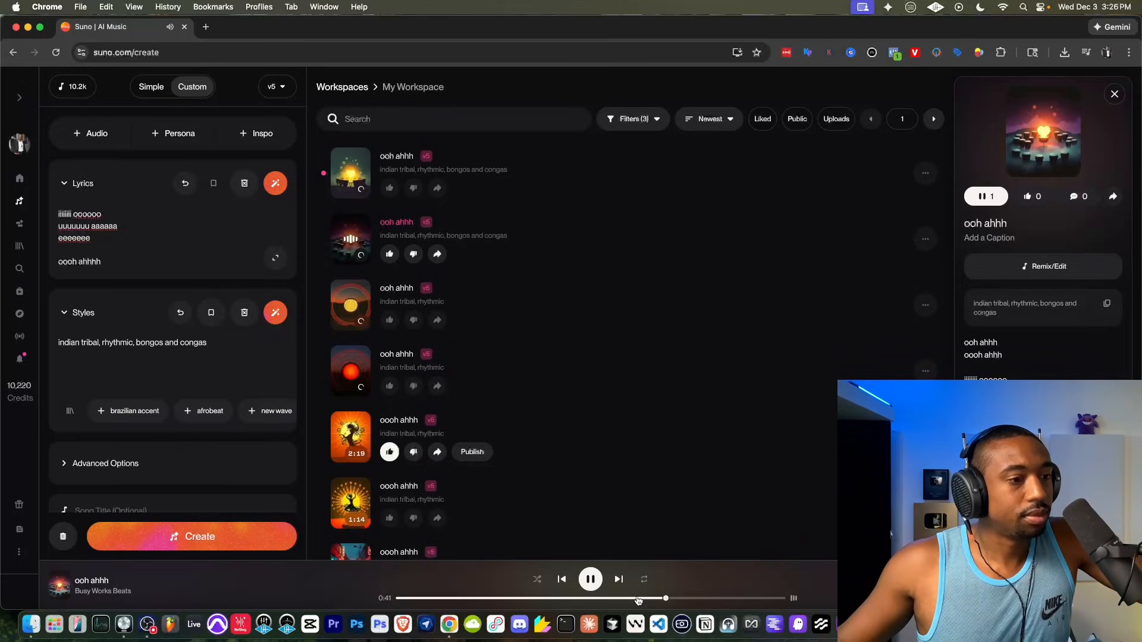
left_click_drag(638, 601, 624, 600)
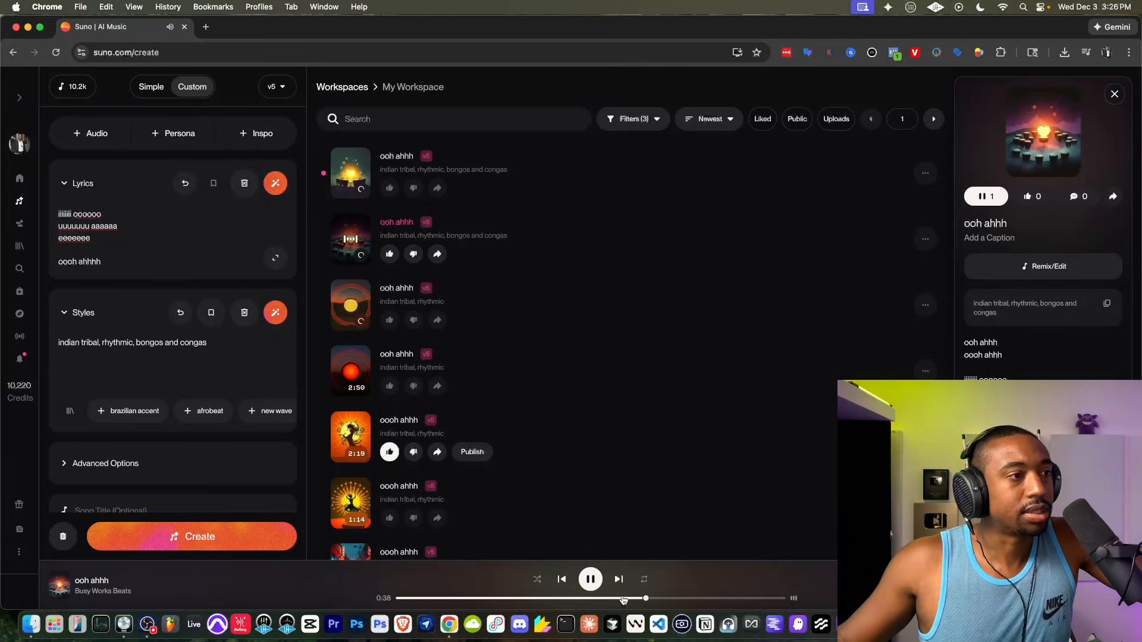
left_click(623, 600)
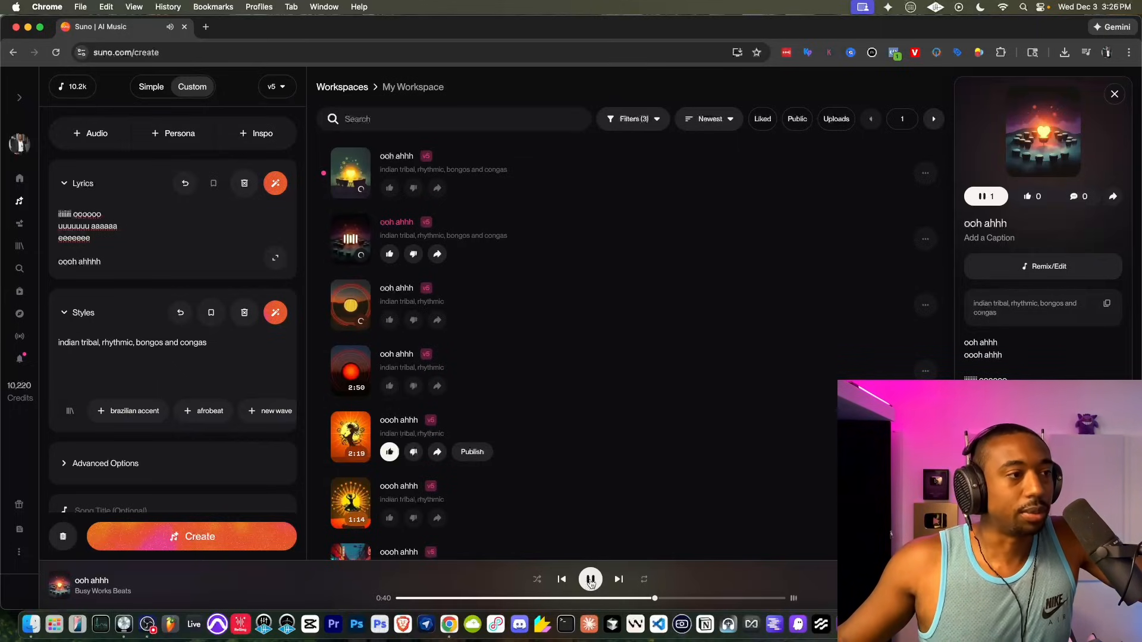
Play the first "bongos and congas" song and like both songs made in that style.
left_click(351, 172)
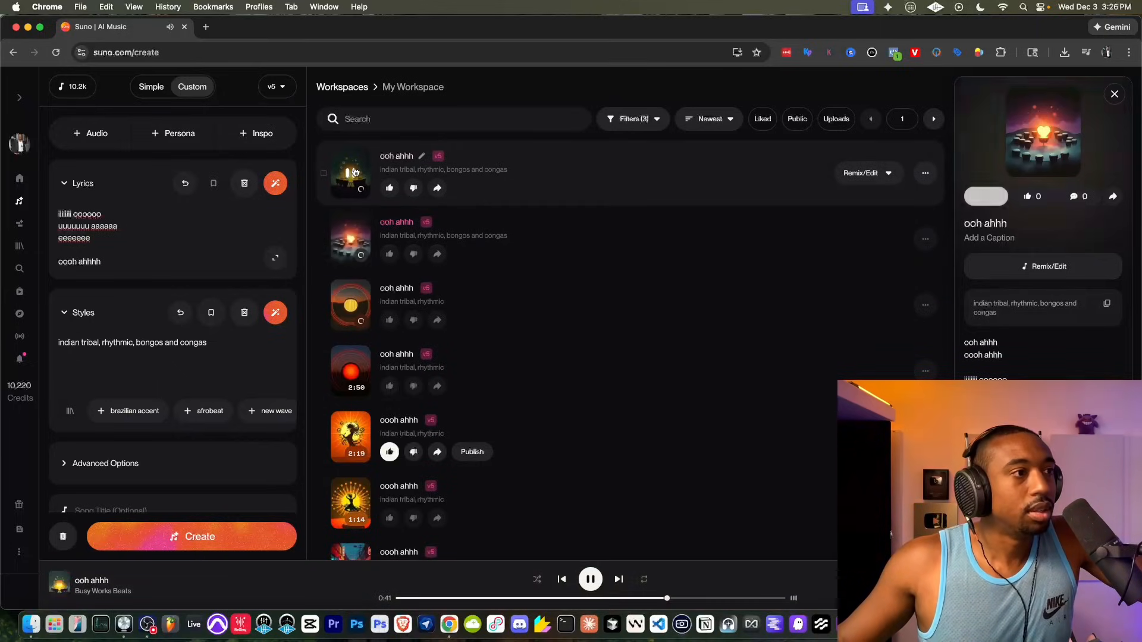
left_click_drag(452, 253, 391, 255)
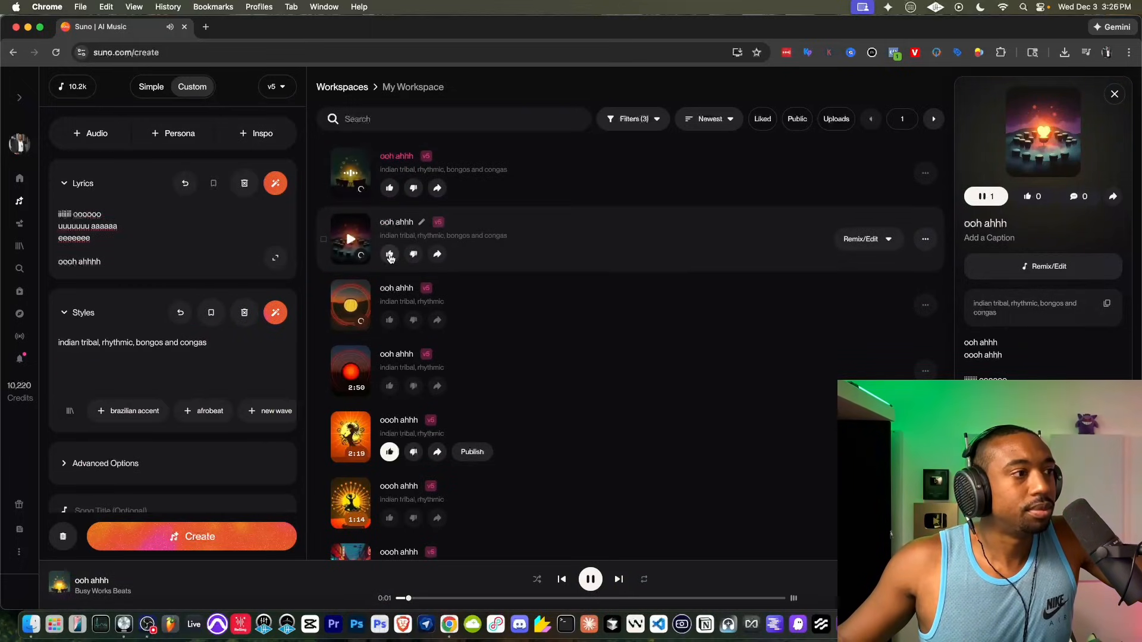
left_click(389, 254)
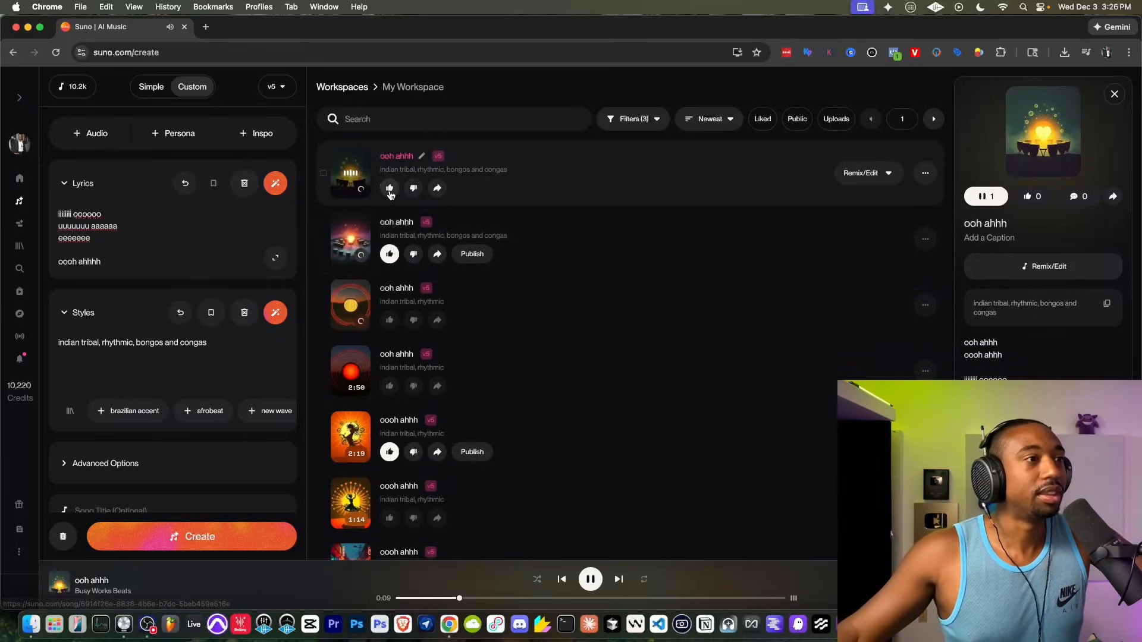
left_click(389, 187)
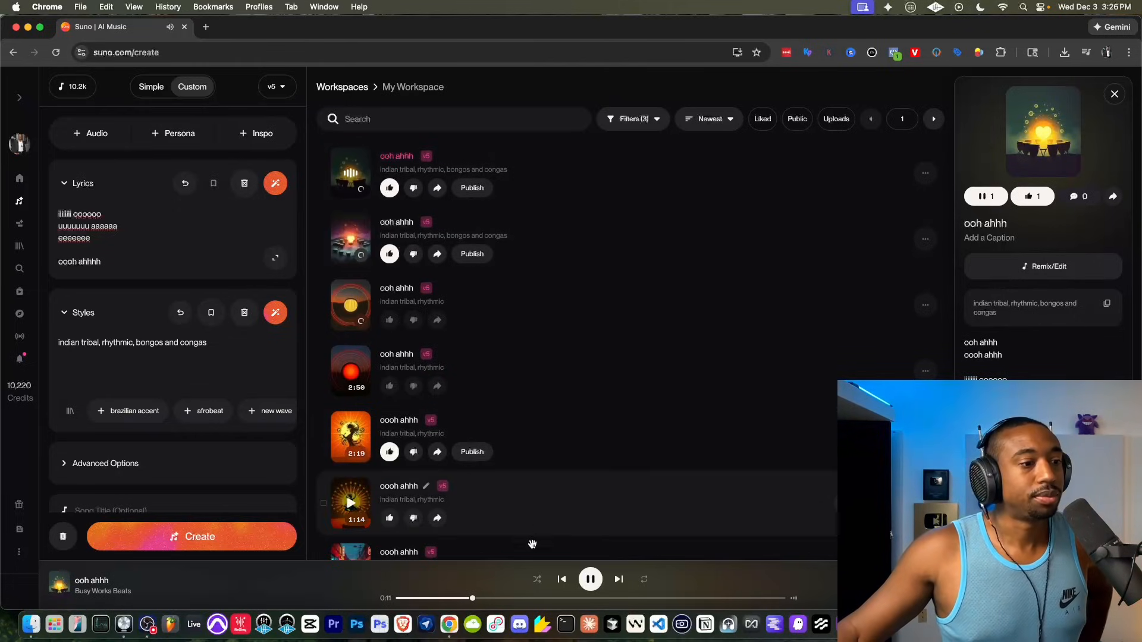
Skip ahead in the playing first "ooh ahhh" song with bongos and congas and pause it.
left_click_drag(546, 599, 682, 600)
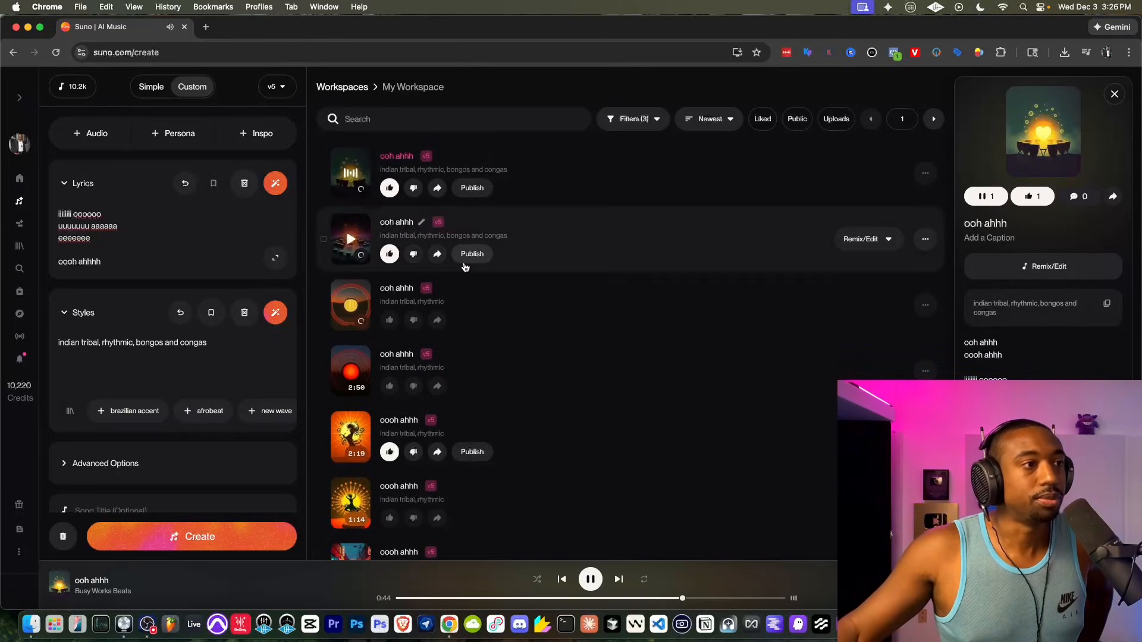
left_click(352, 177)
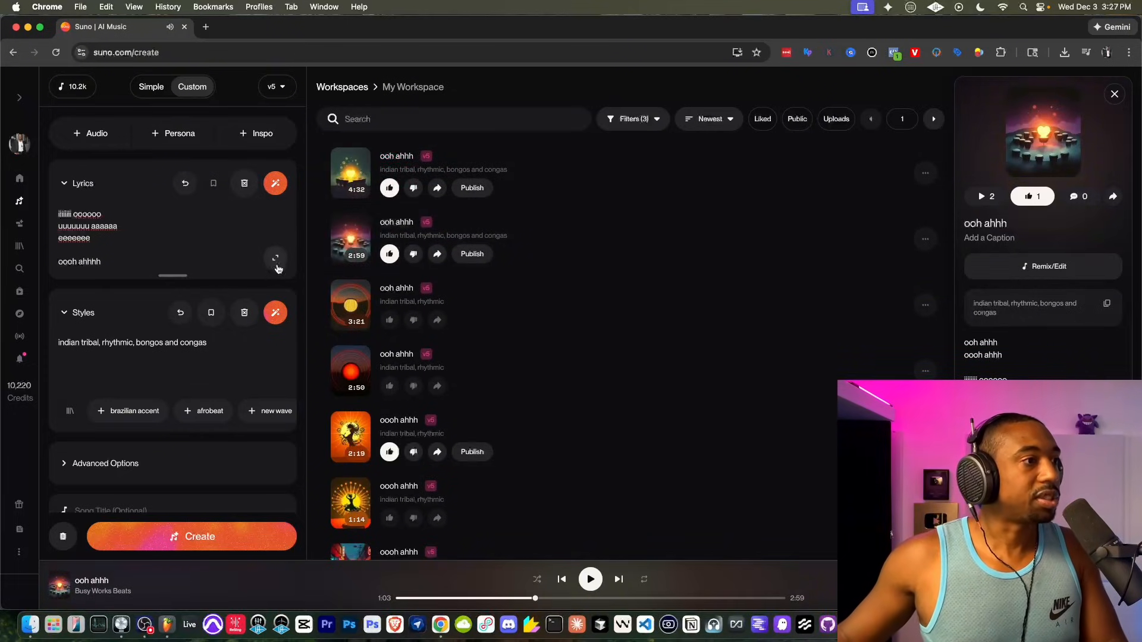
Replace the lyrics with the four lines "we want to party", "and have a good time", "we want to party", "all night long".
left_click(275, 258)
triple_click(204, 280)
key("super+a")
key("BackSpace")
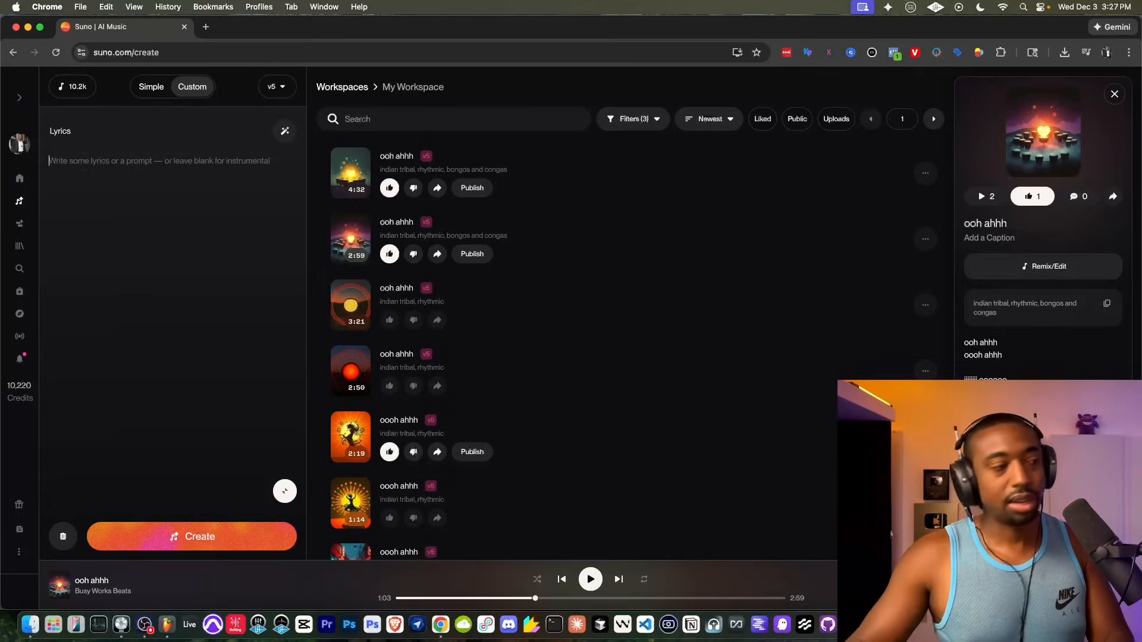
type("we want to party")
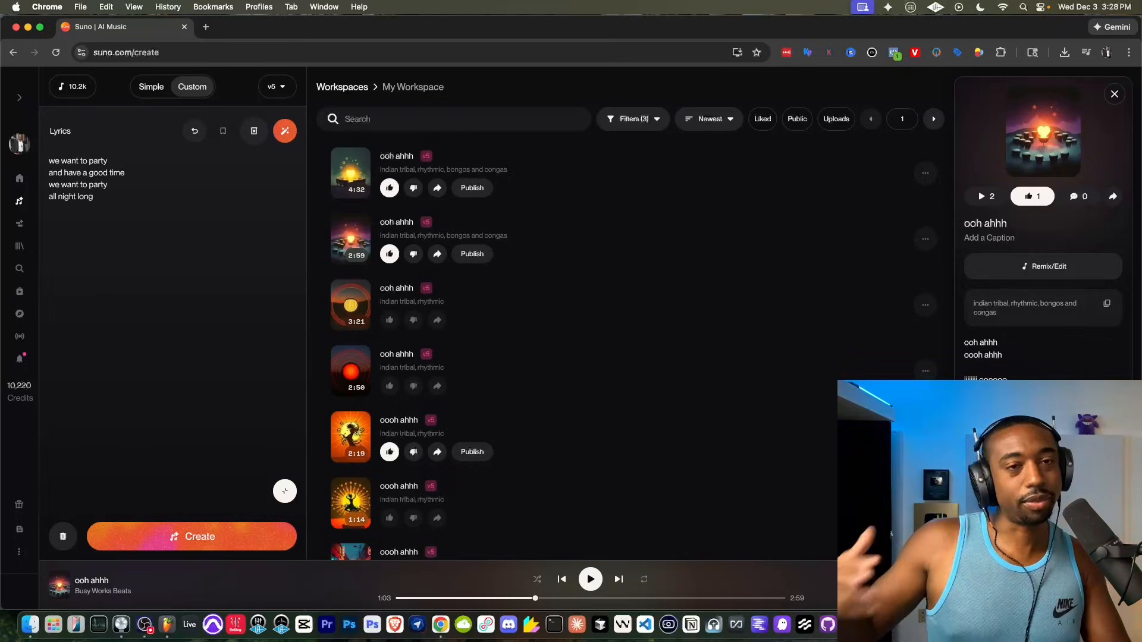
Repeat the four-line verse until the lyrics hold six copies separated by blank lines, and generate songs from them.
key("super+a")
key("super+c")
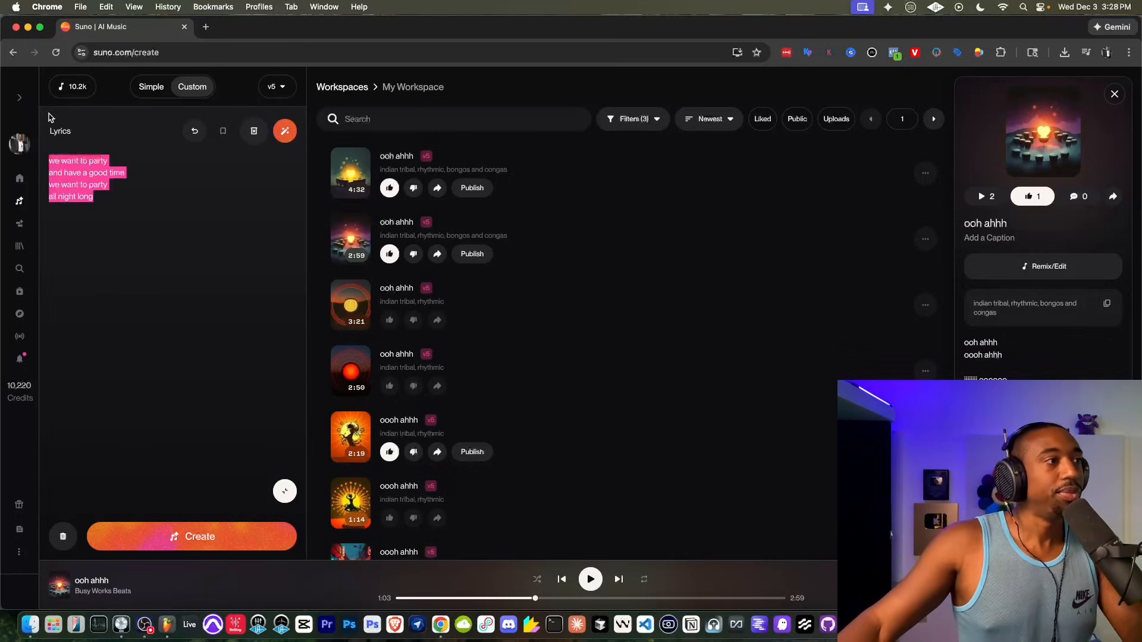
left_click(119, 197)
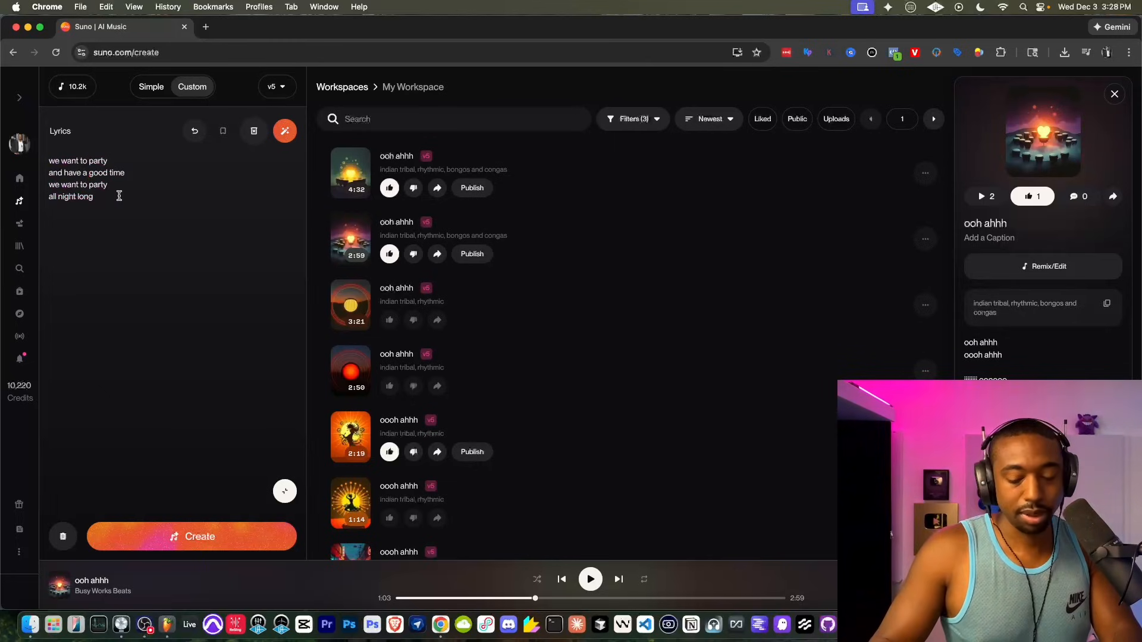
key("Return")
key("Return")
key("super+v")
key("Return")
key("Return")
key("super+v")
key("Return")
key("Return")
key("super+v")
key("Return")
key("Return")
key("super+v")
key("Return")
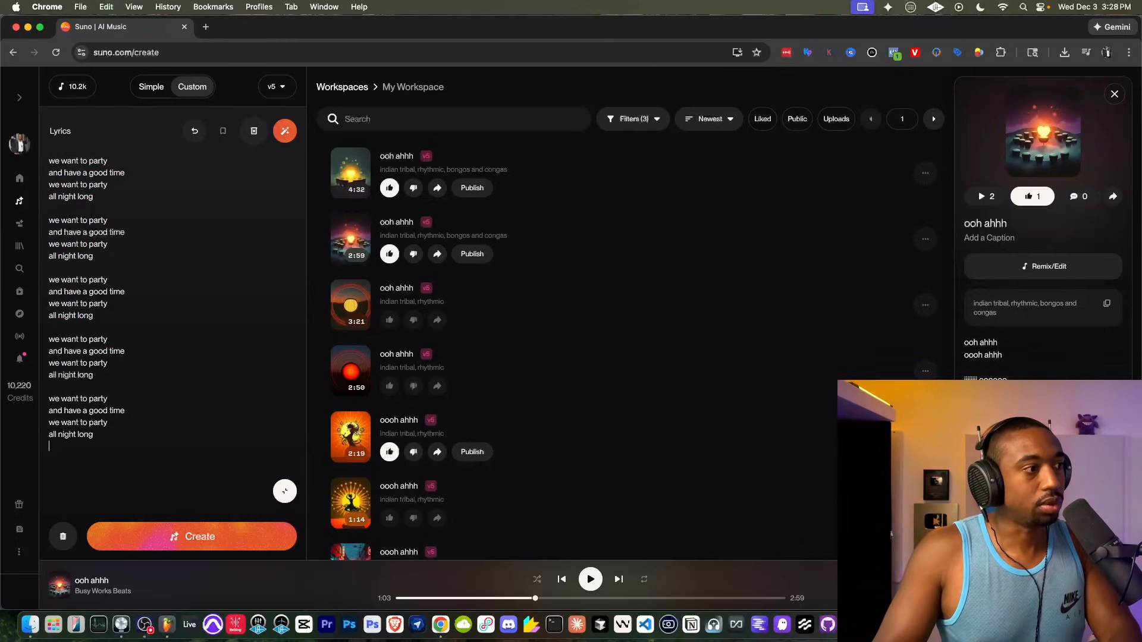
key("Return")
key("super+v")
scroll(184, 291, "up", 2)
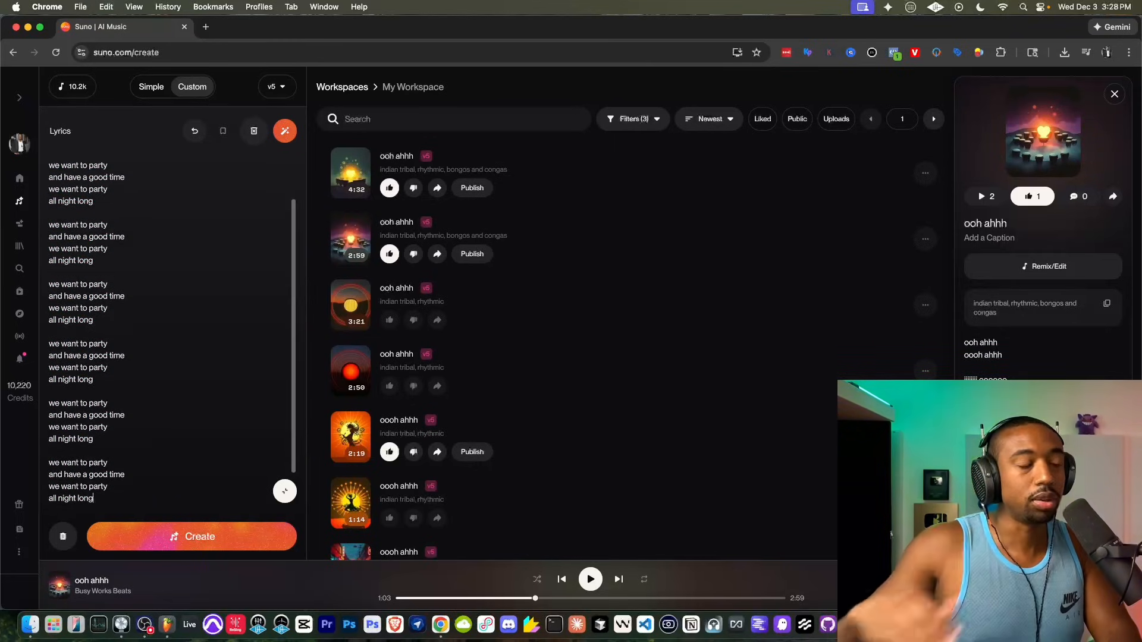
left_click(226, 528)
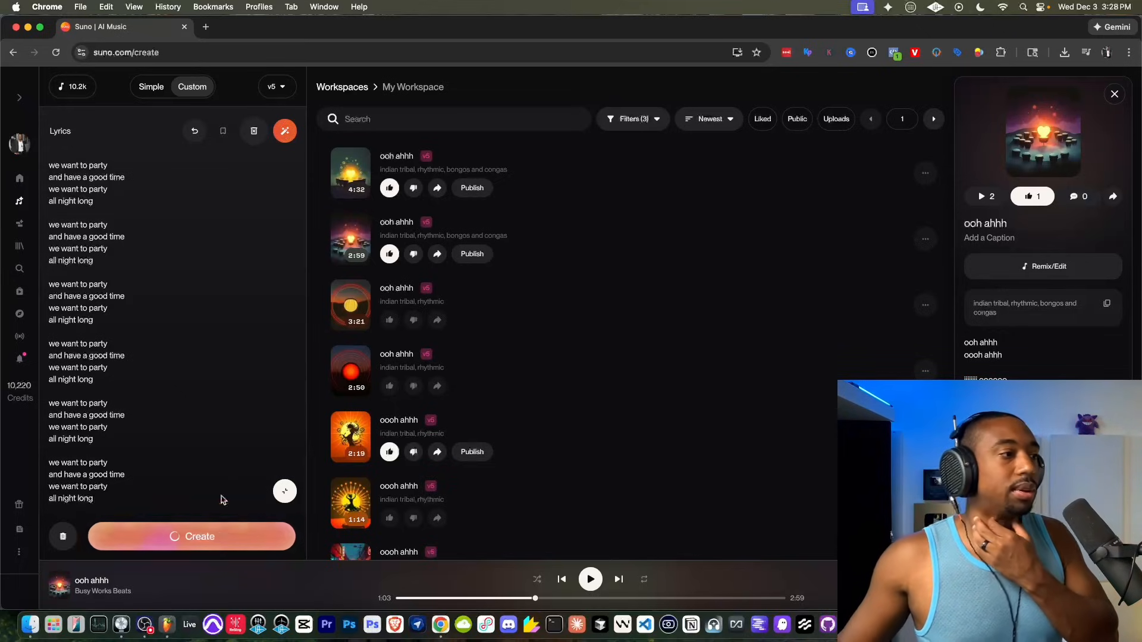
Add "sitar" to the end of the song's styles and generate two more batches with the same lyrics.
left_click(285, 491)
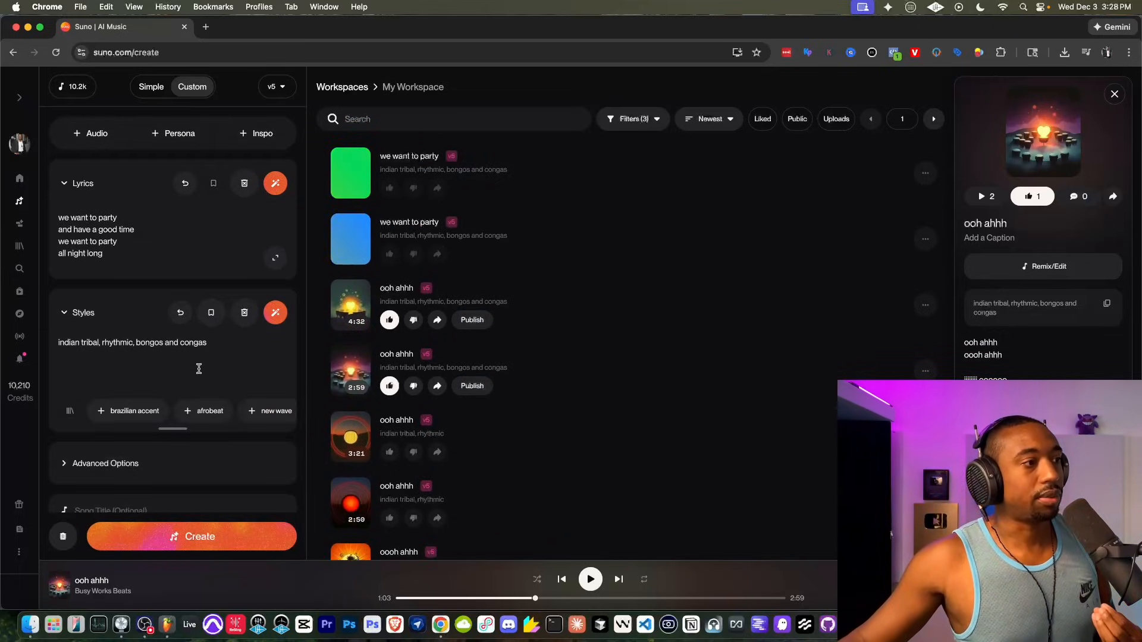
left_click(221, 357)
type(", sitar")
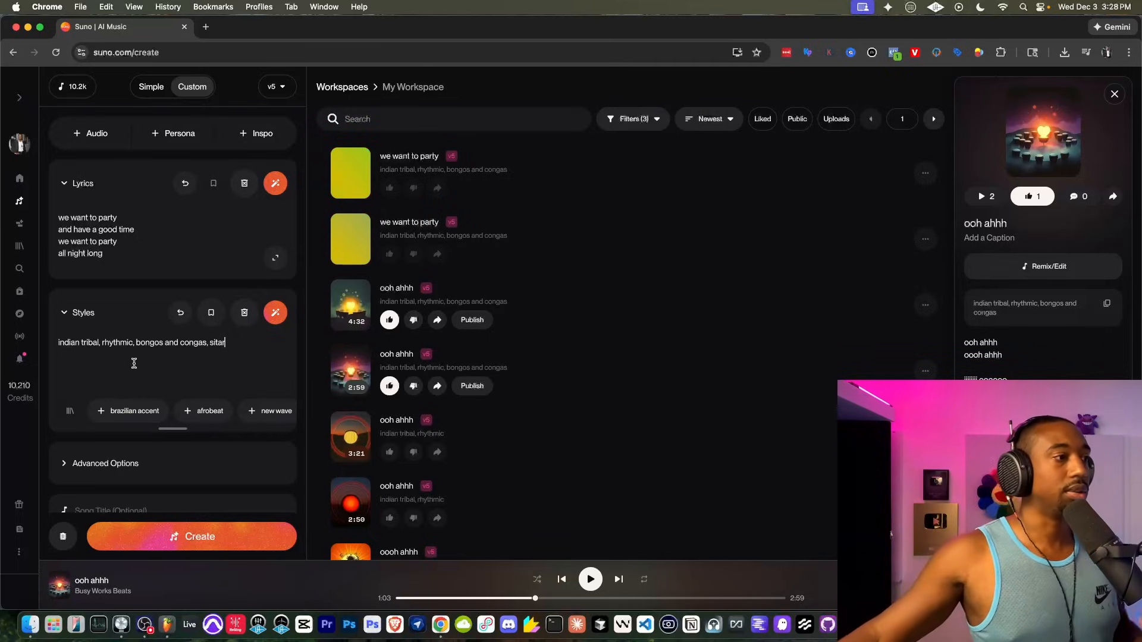
left_click(199, 530)
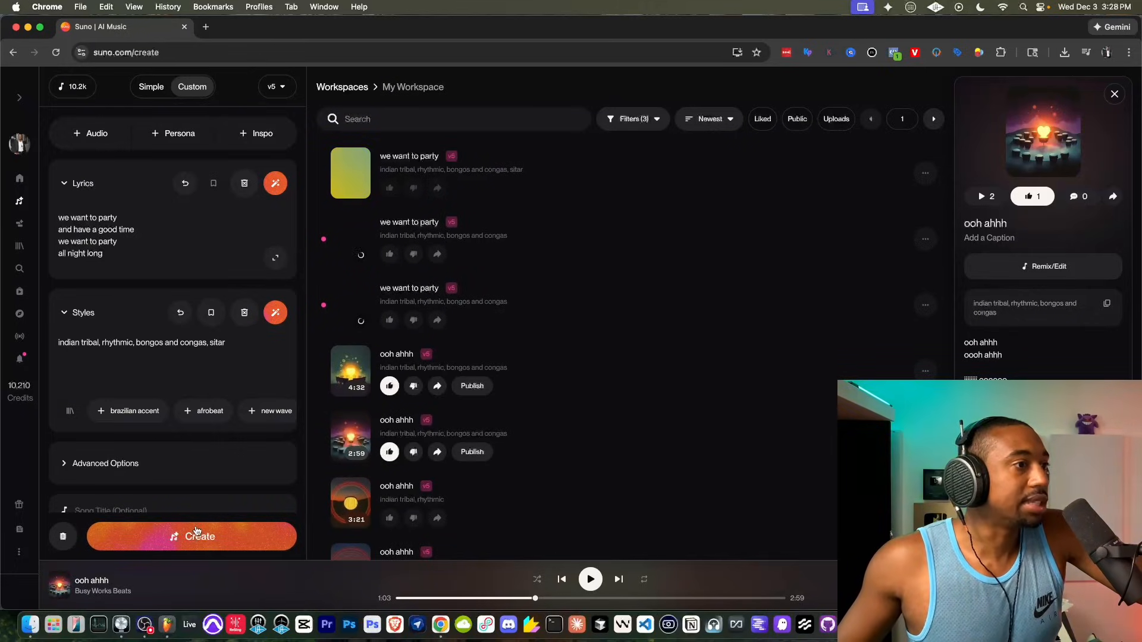
left_click(196, 531)
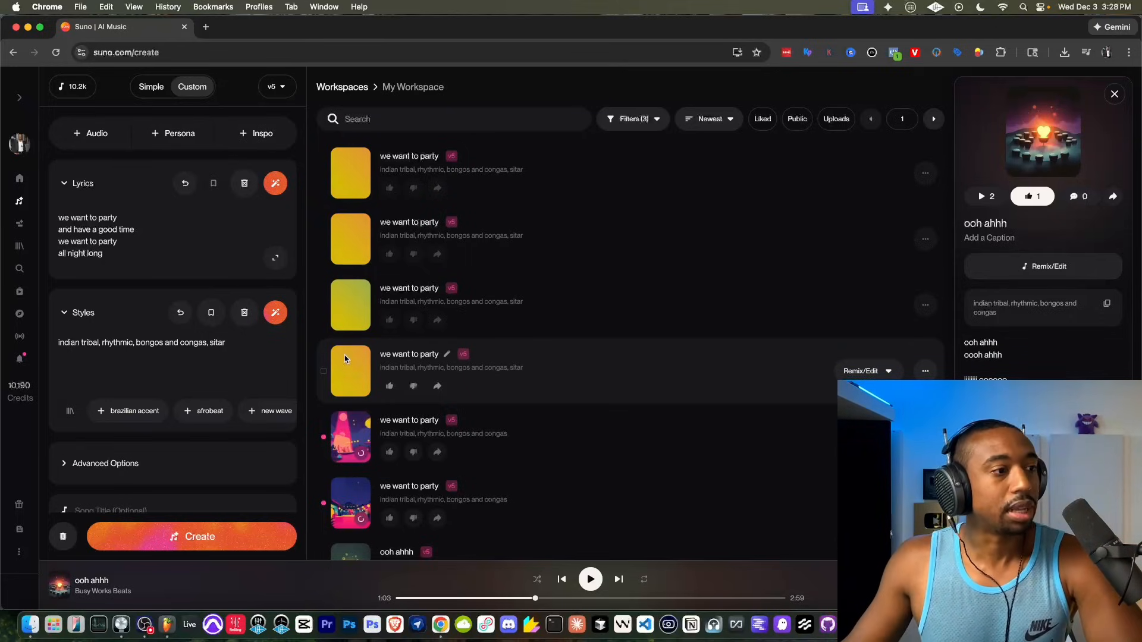
Listen to the lower of the two "we want to party" songs without sitar and skip ahead in it.
scroll(350, 436, "down", 1)
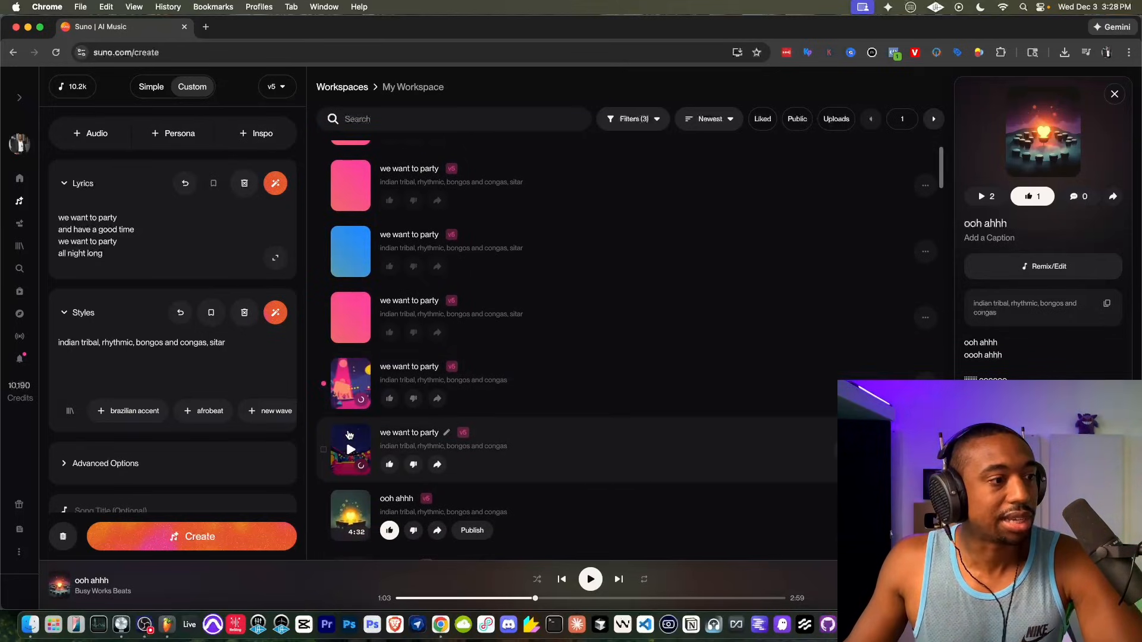
scroll(349, 436, "down", 1)
left_click(350, 411)
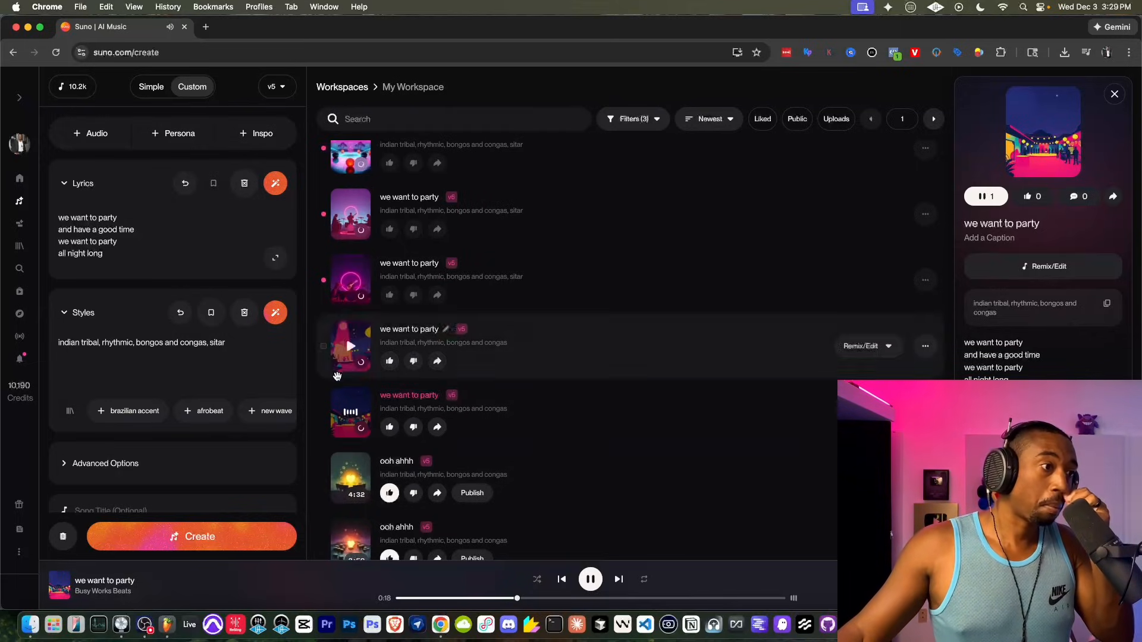
left_click(603, 599)
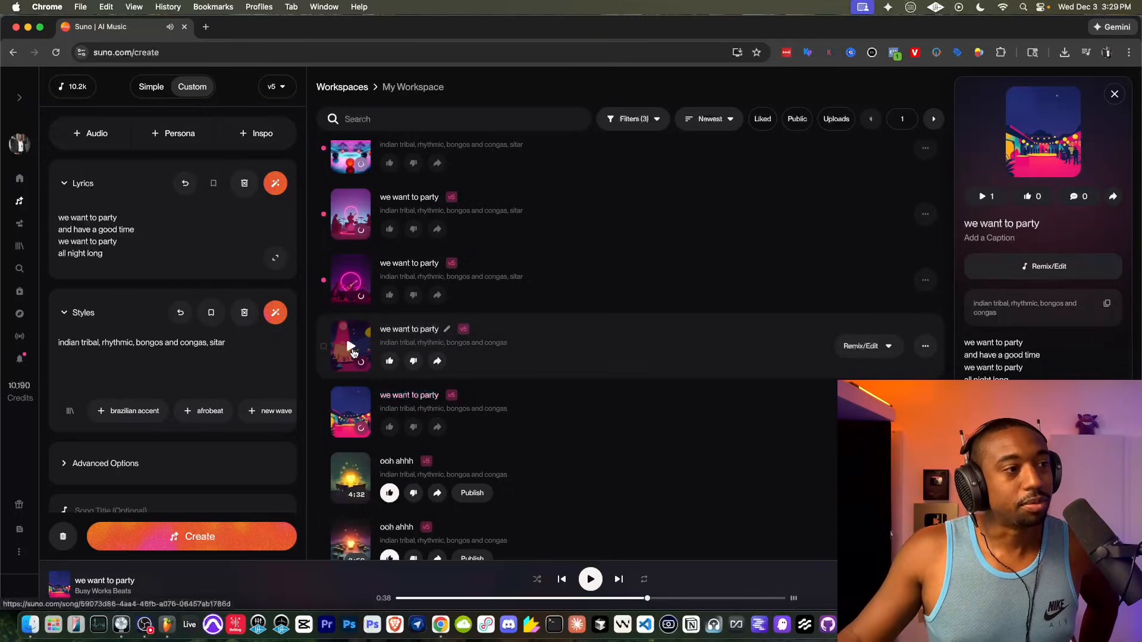
Like the lower non-sitar "we want to party" song, and sample the one above it by skipping ahead and pausing.
left_click(348, 344)
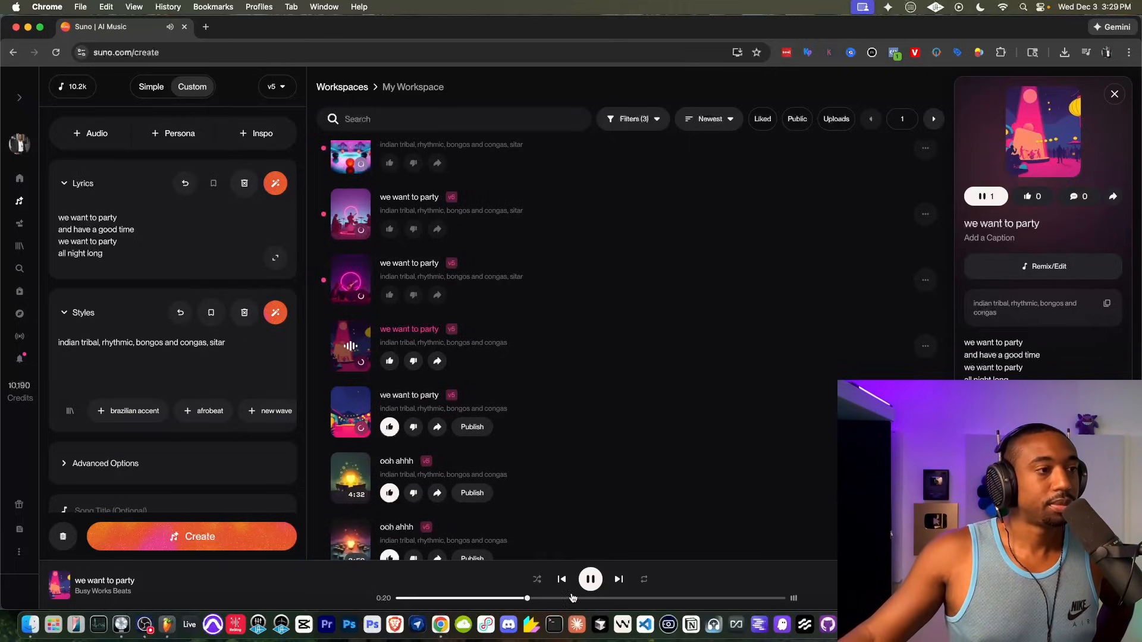
left_click(594, 598)
left_click(643, 598)
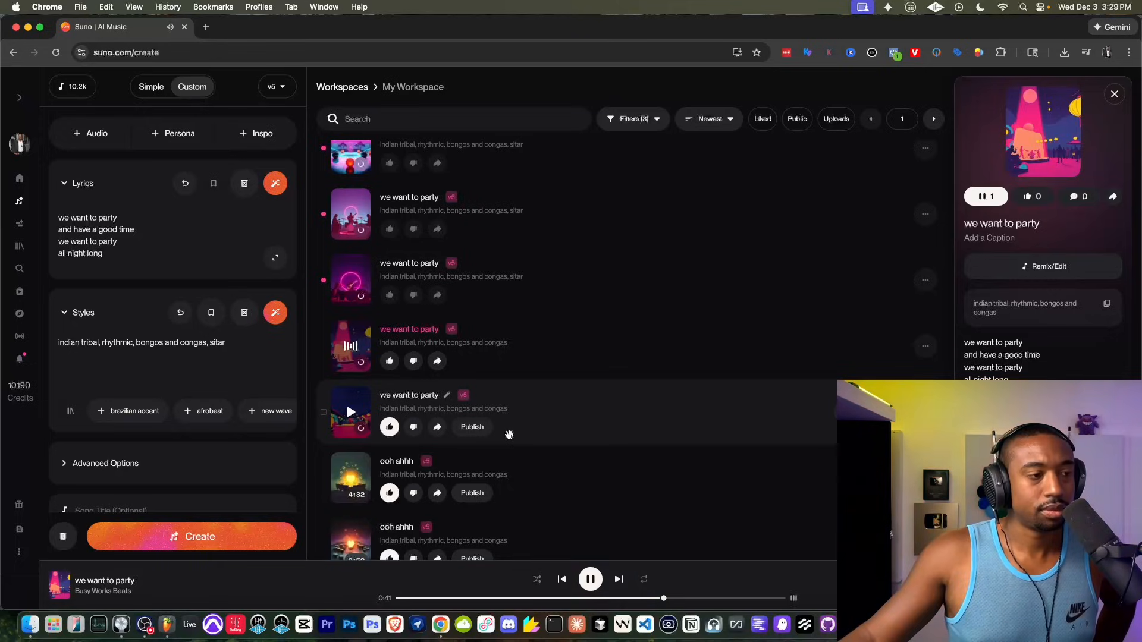
left_click(593, 578)
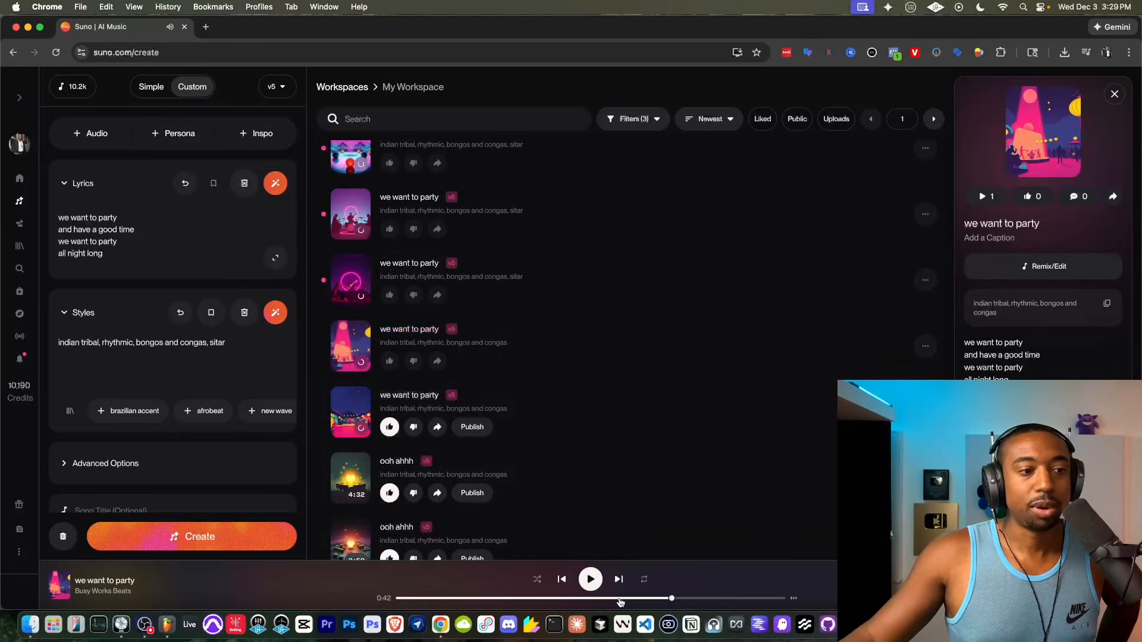
Replay an early passage of the upper non-sitar "we want to party" song, pause it and like the song.
left_click(619, 599)
left_click(590, 585)
left_click(476, 599)
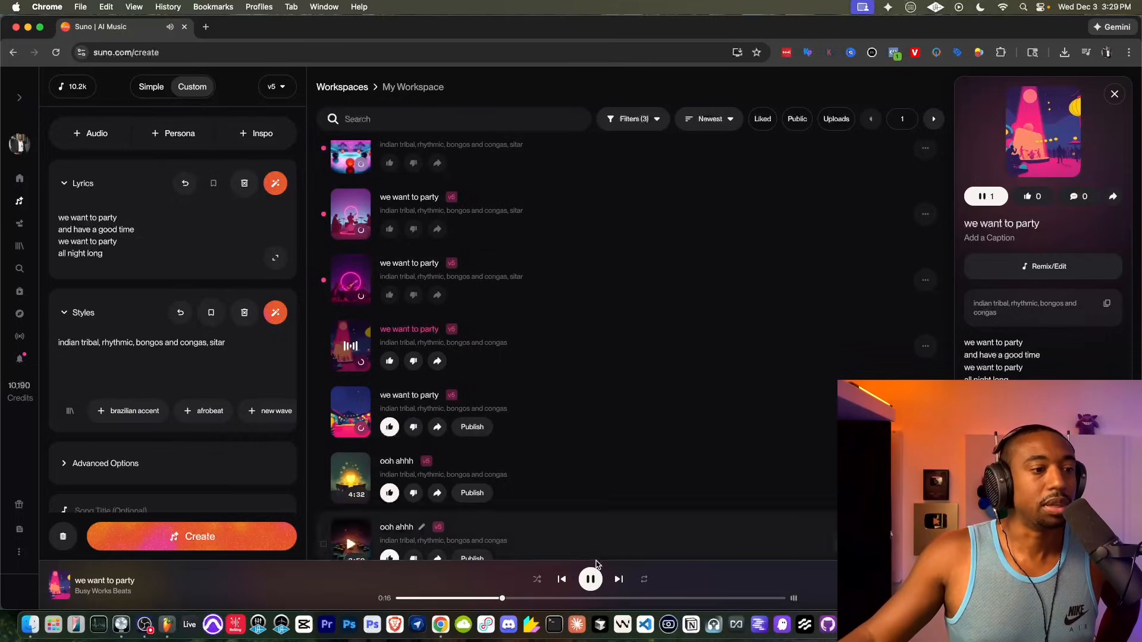
left_click(590, 579)
left_click(590, 577)
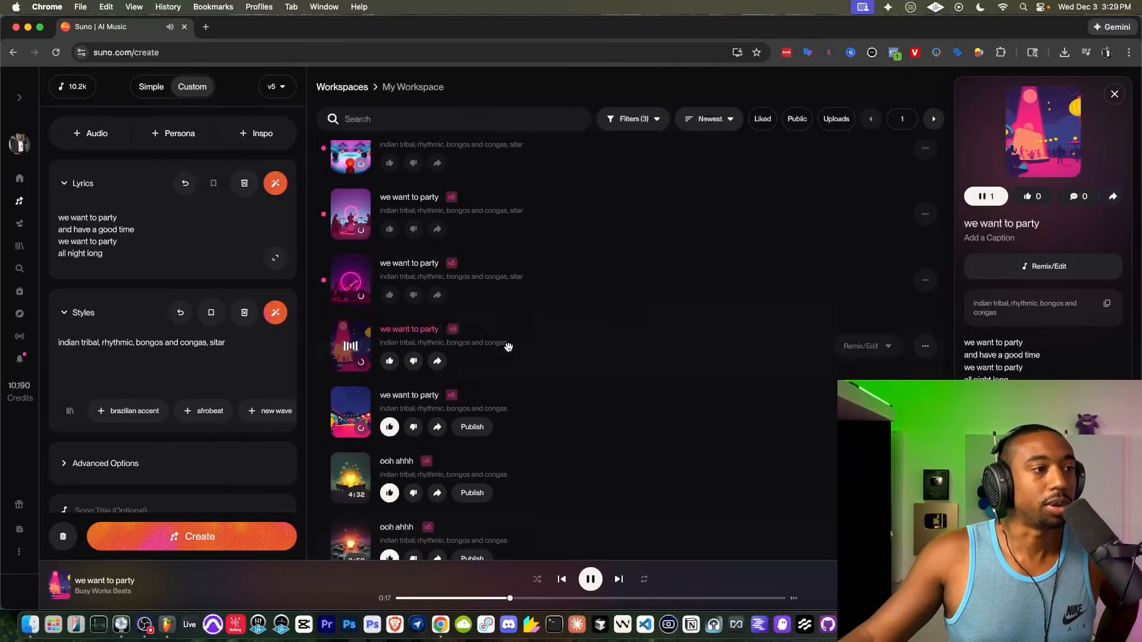
left_click(924, 347)
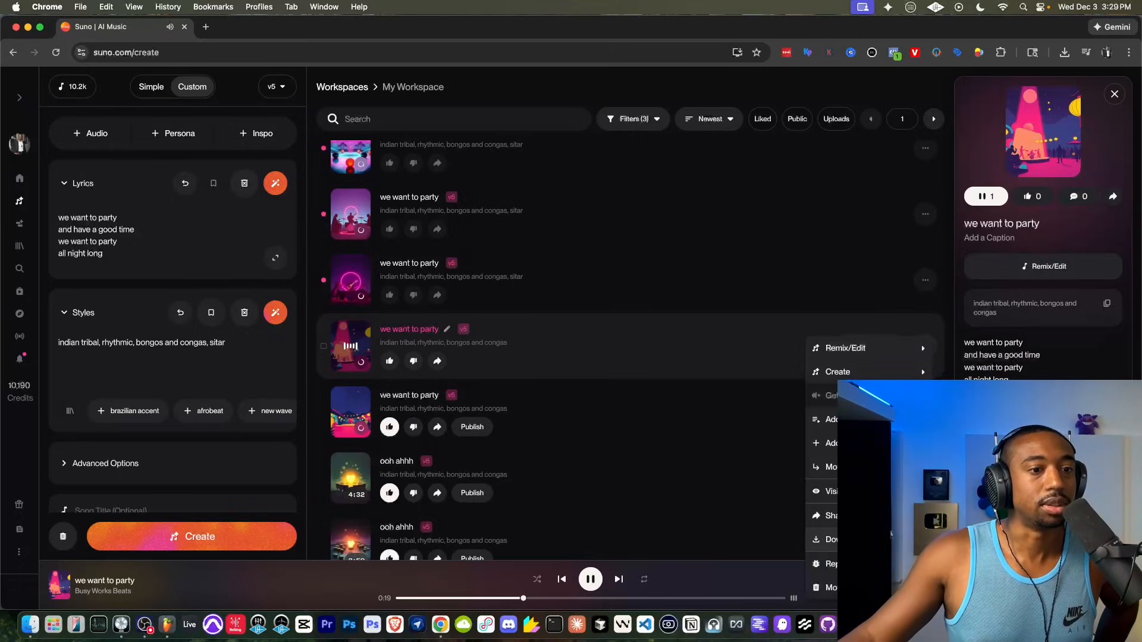
left_click(774, 566)
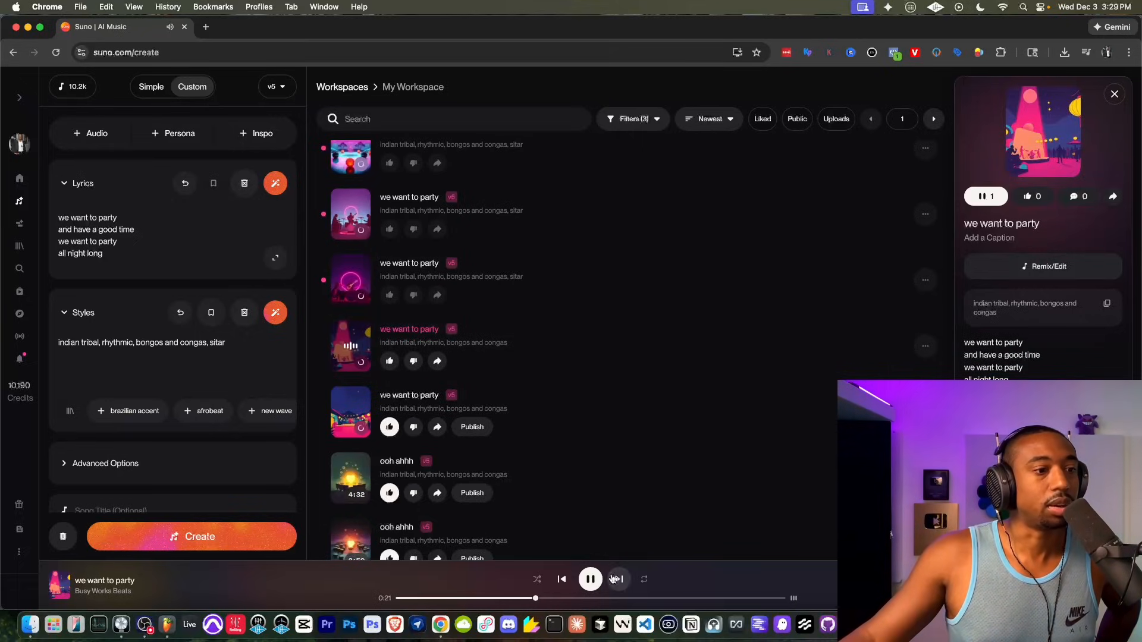
left_click(592, 580)
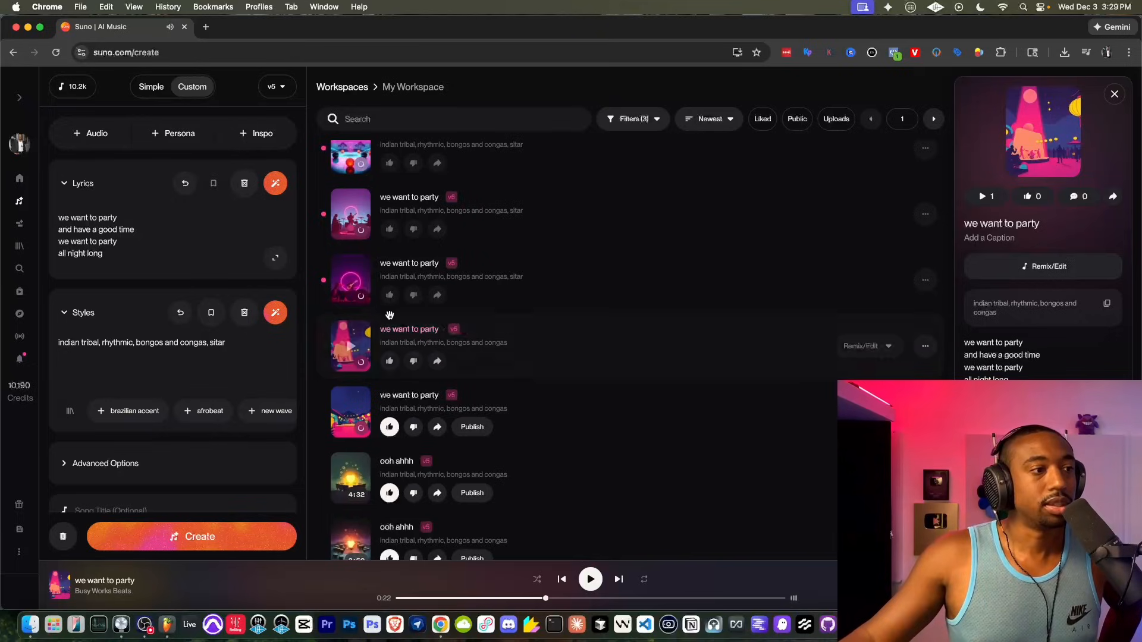
left_click(389, 360)
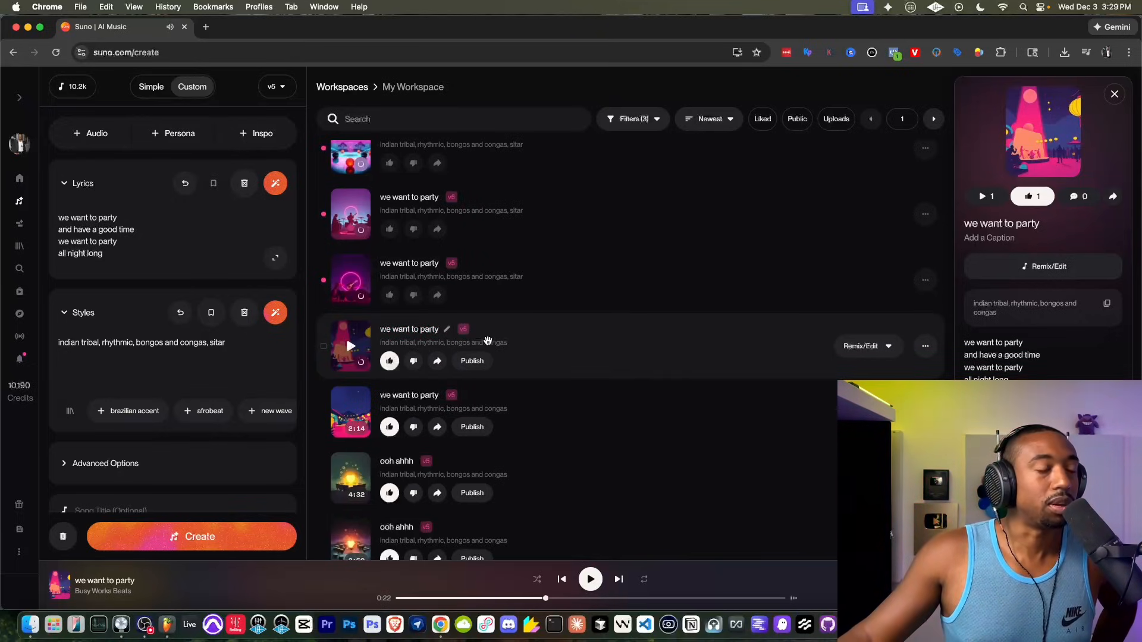
Play the lowest sitar song in the list and rename the liked non-sitar song directly below it as "Indian Drum Sample".
left_click(351, 281)
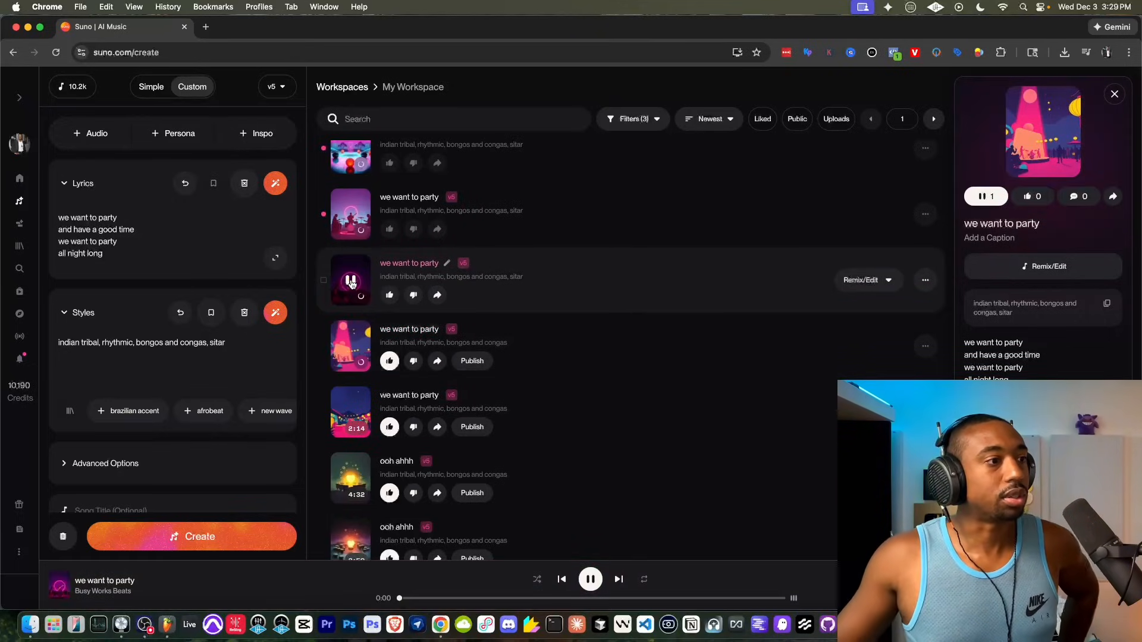
left_click(923, 347)
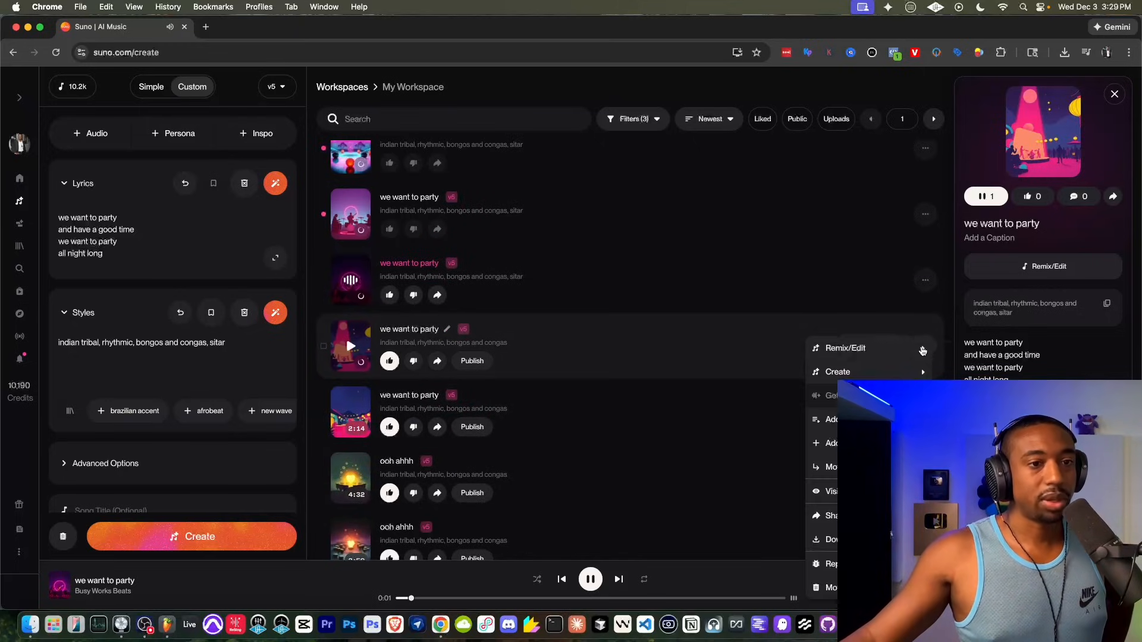
mouse_move(923, 351)
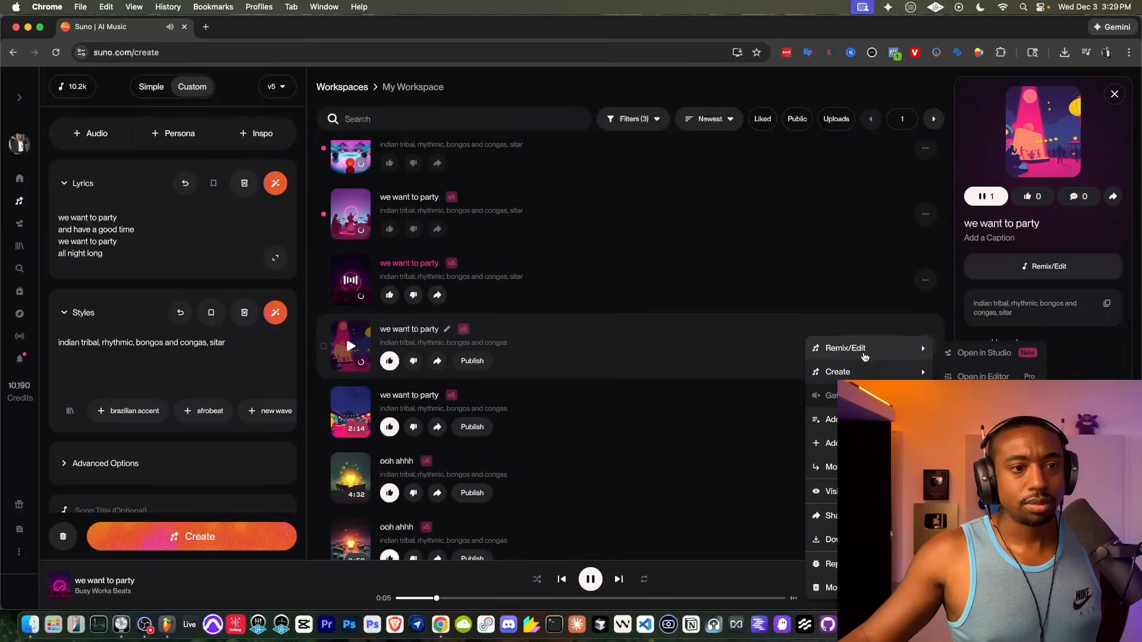
mouse_move(861, 372)
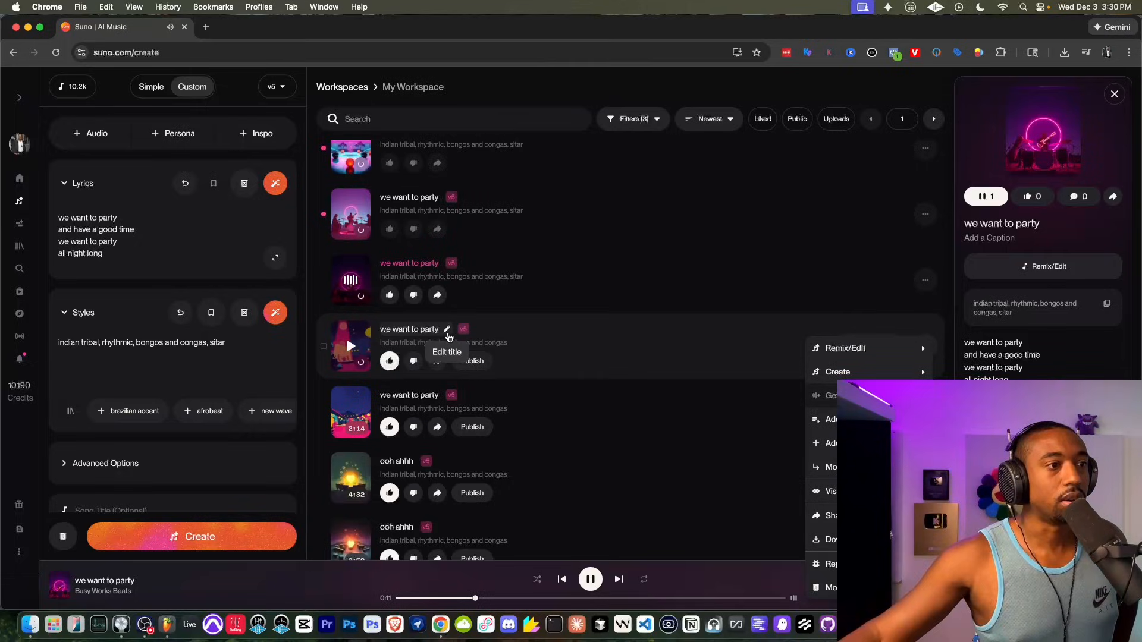
left_click(447, 333)
left_click(448, 334)
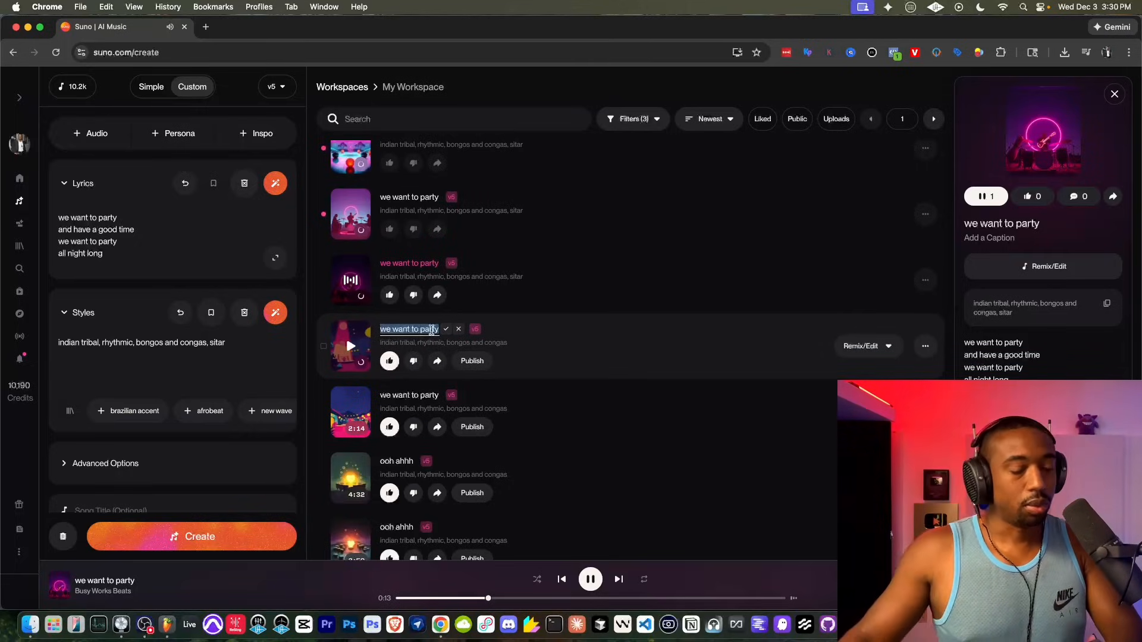
key("BackSpace")
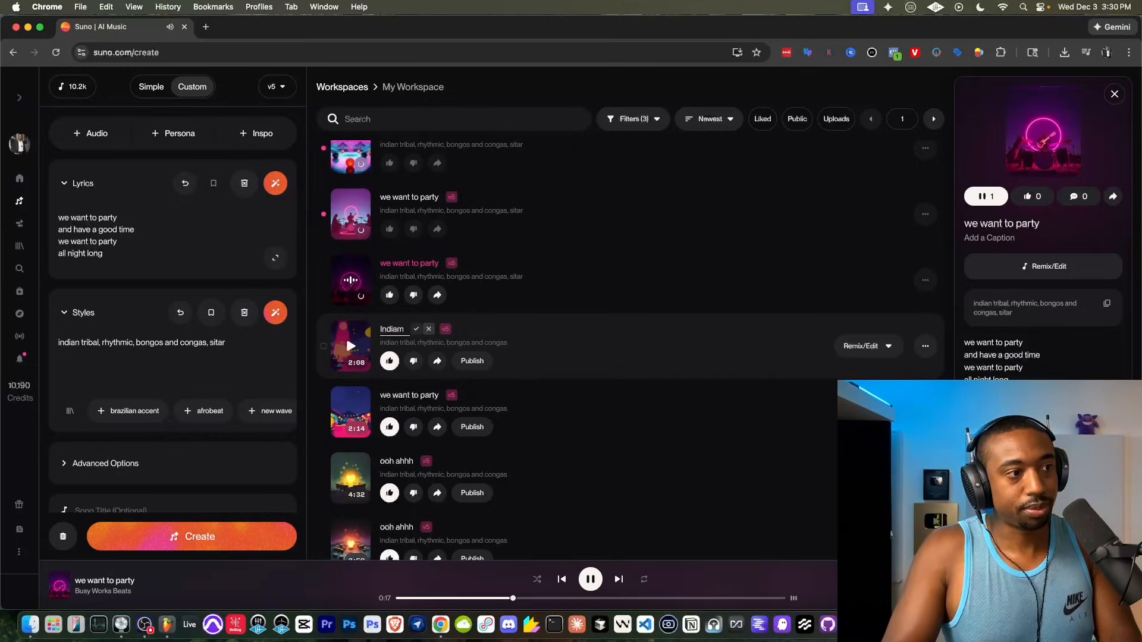
type("Indian Drum Sample")
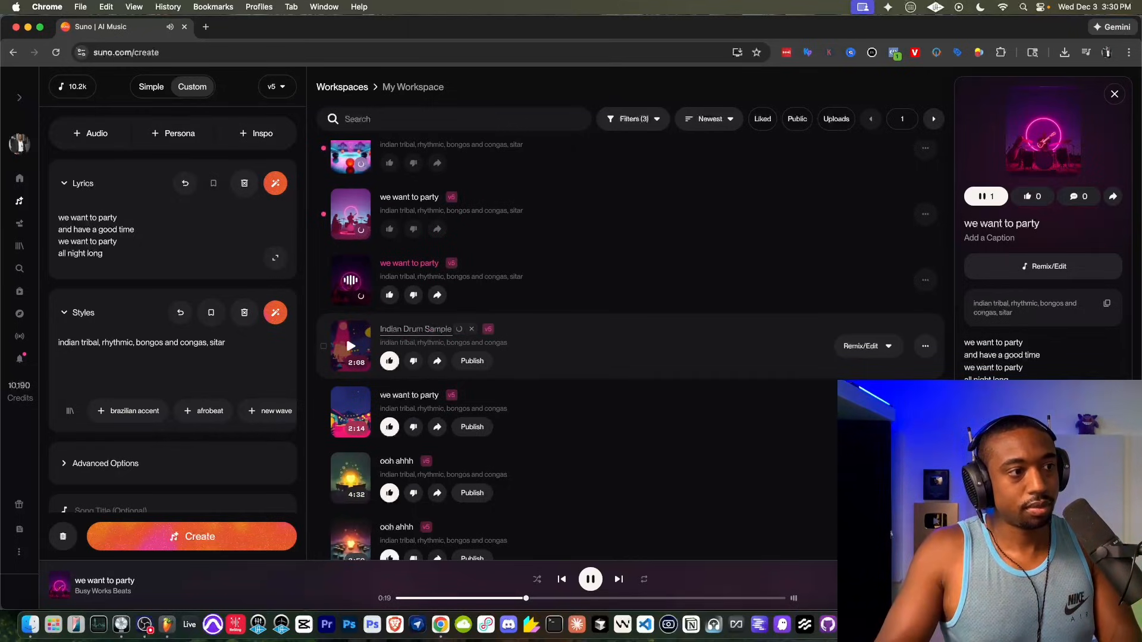
key("Return")
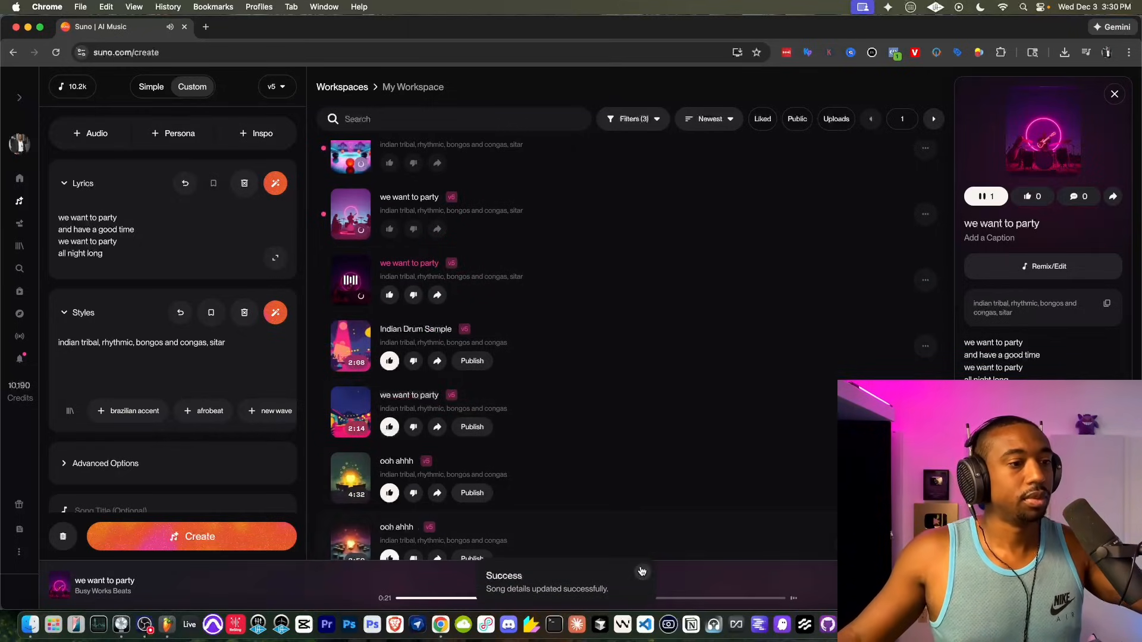
Dismiss the update notice and skip ahead in the playing "we want to party" song with sitar.
left_click(642, 574)
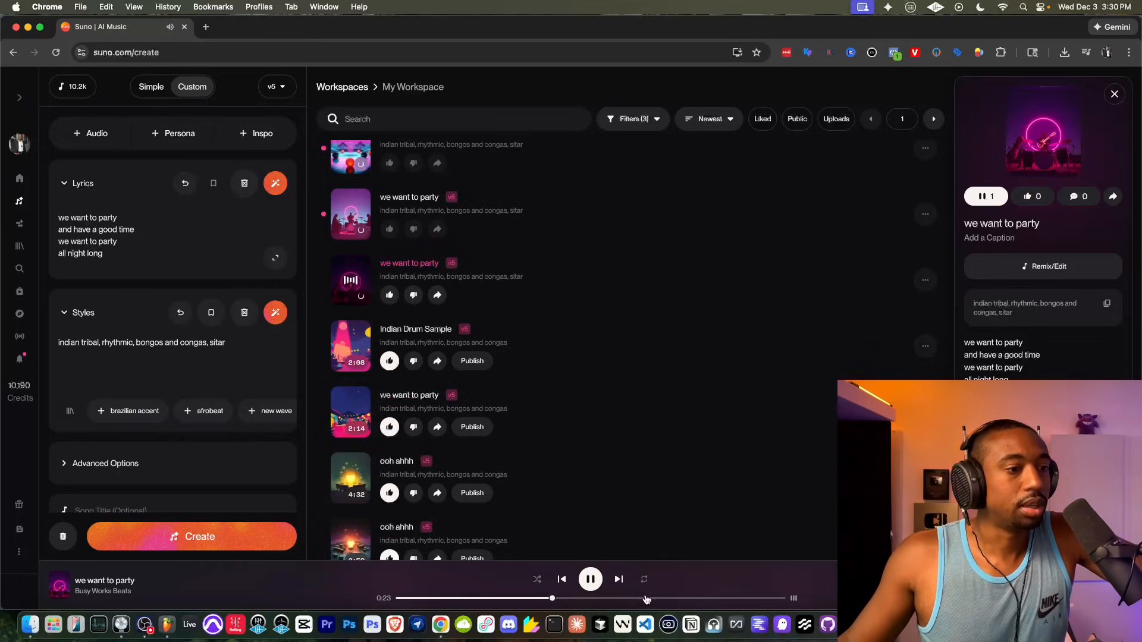
left_click(651, 599)
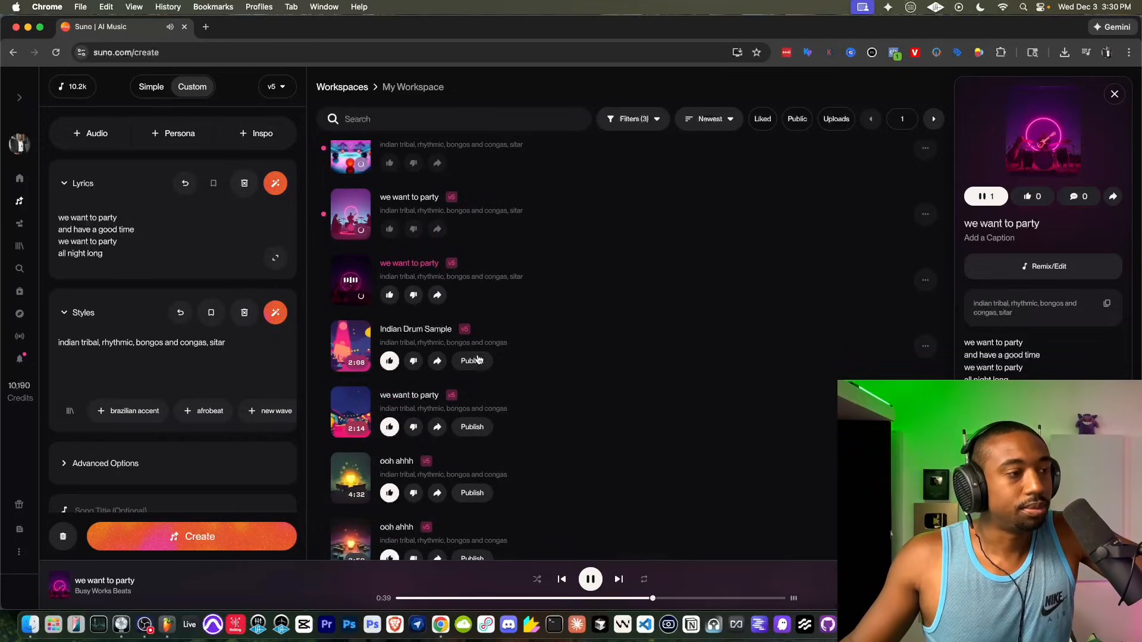
Pause the current song, play the sitar song directly above it and skip ahead in it.
scroll(479, 360, "up", 2)
left_click(591, 579)
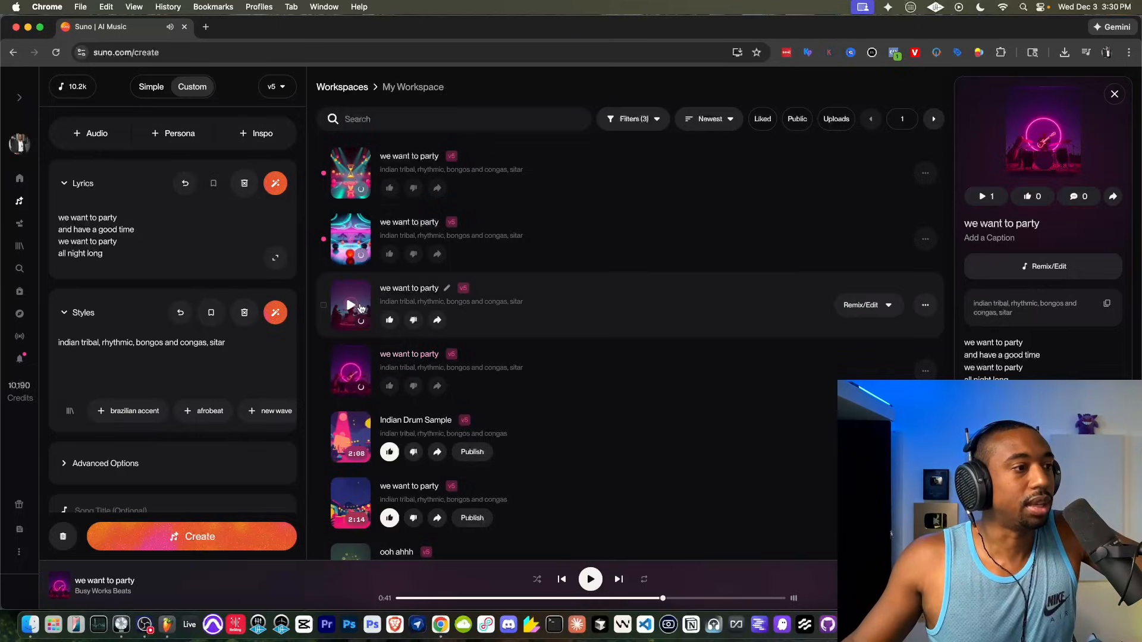
left_click(359, 307)
left_click(496, 599)
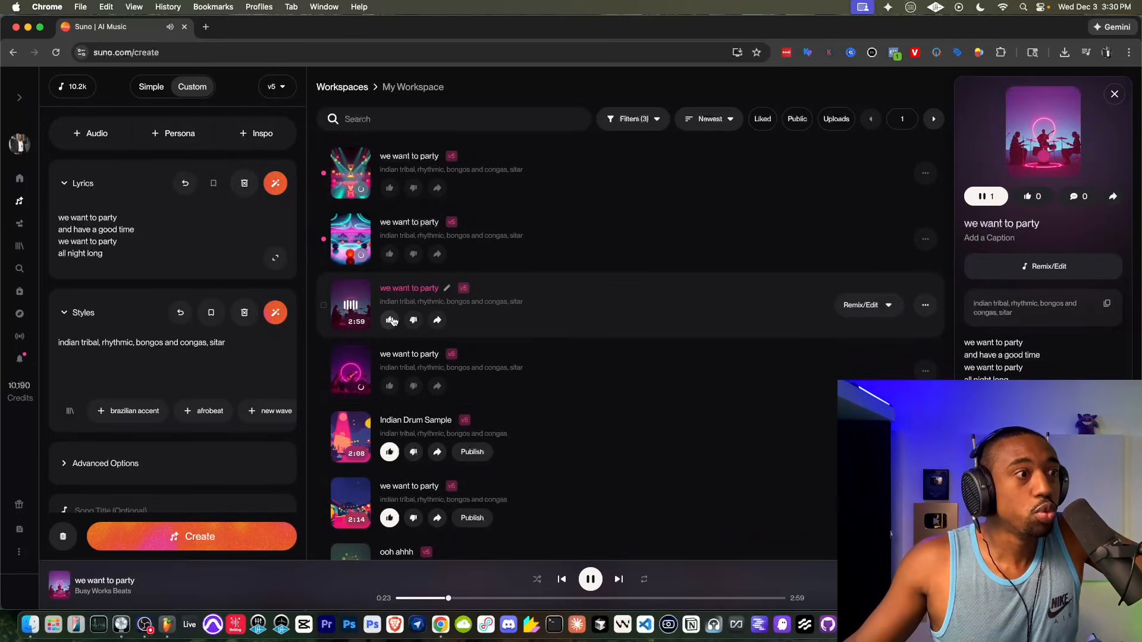
Like the playing sitar song and rename it as "Indian drum sample 2".
left_click(390, 321)
left_click(447, 289)
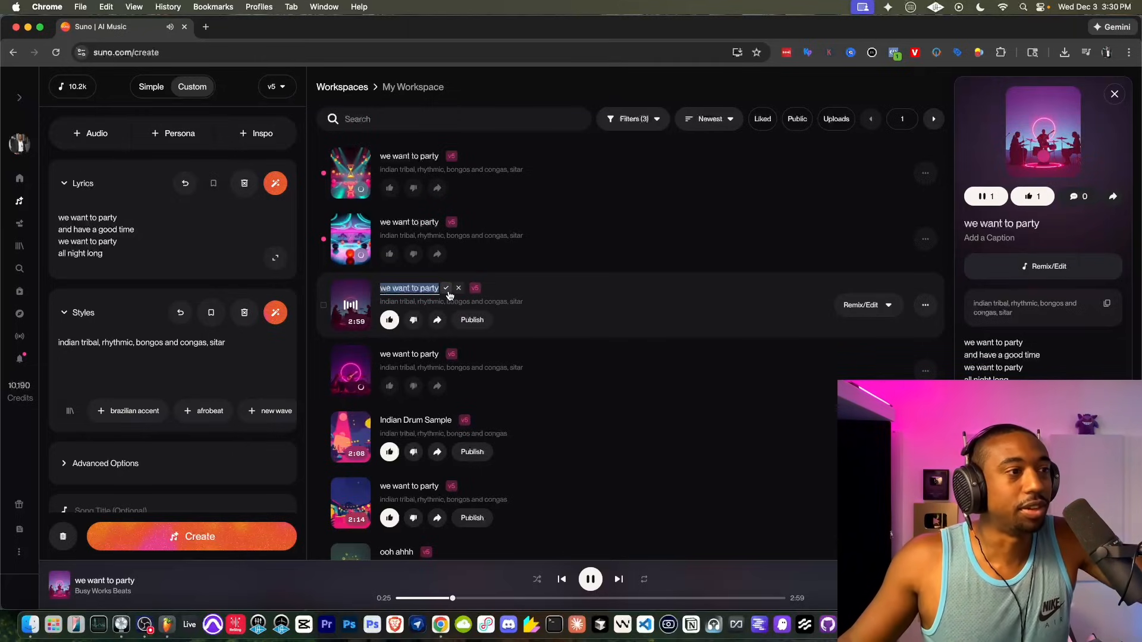
key("BackSpace")
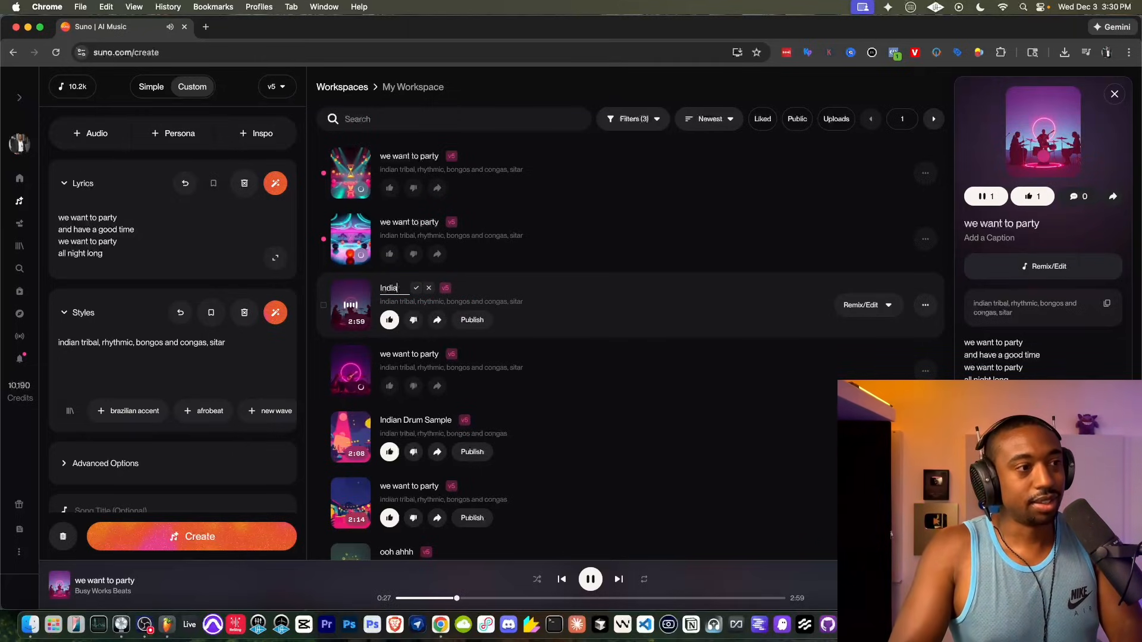
type("Indian drum sample 2")
key("Return")
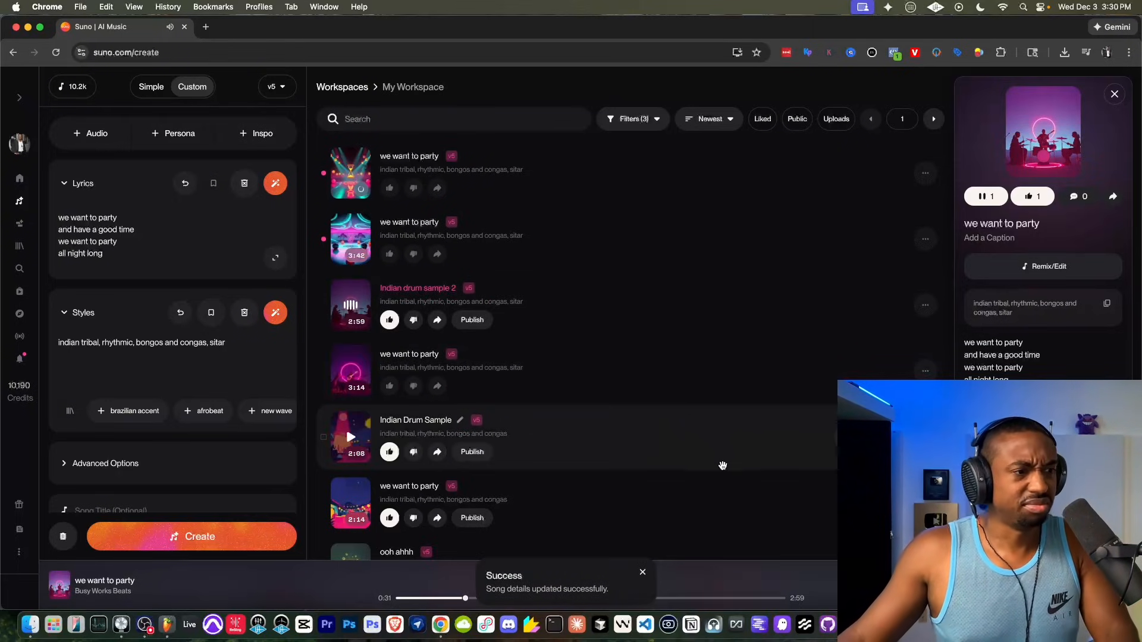
Download the "Indian Drum Sample" song as WAV audio.
left_click(925, 436)
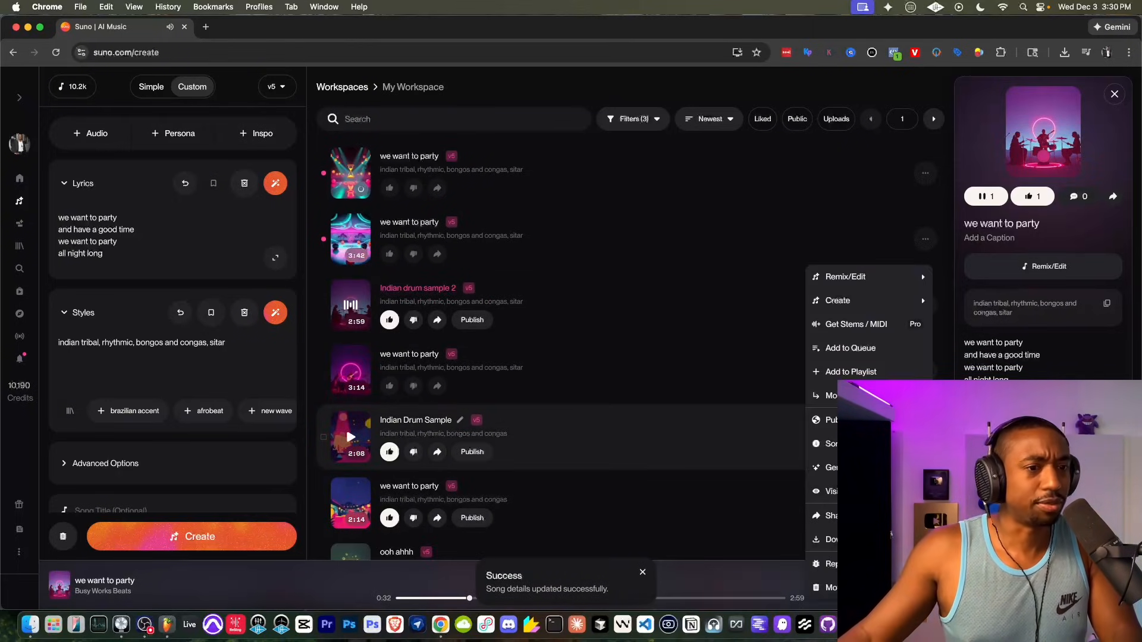
left_click(970, 563)
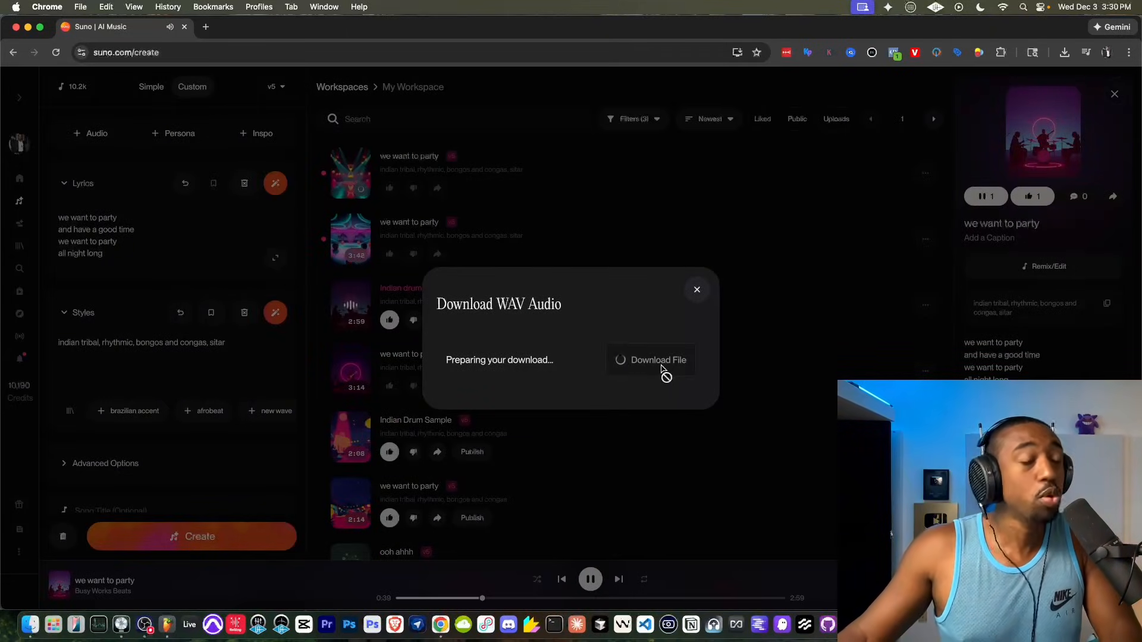
left_click(659, 371)
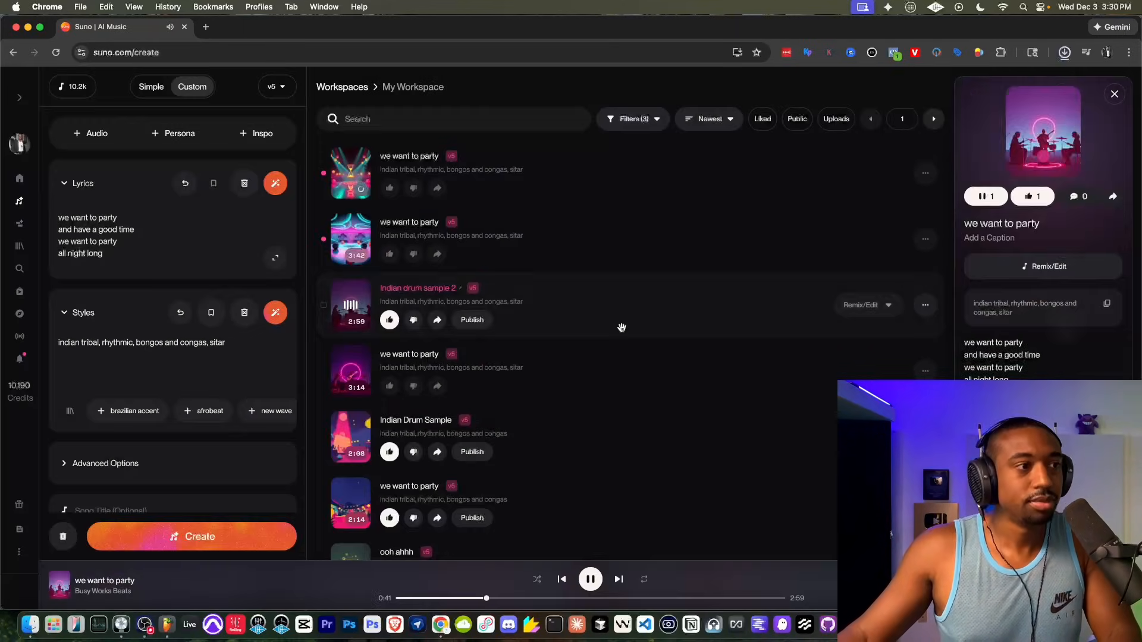
Download the "Indian drum sample 2" song as WAV audio.
left_click(925, 304)
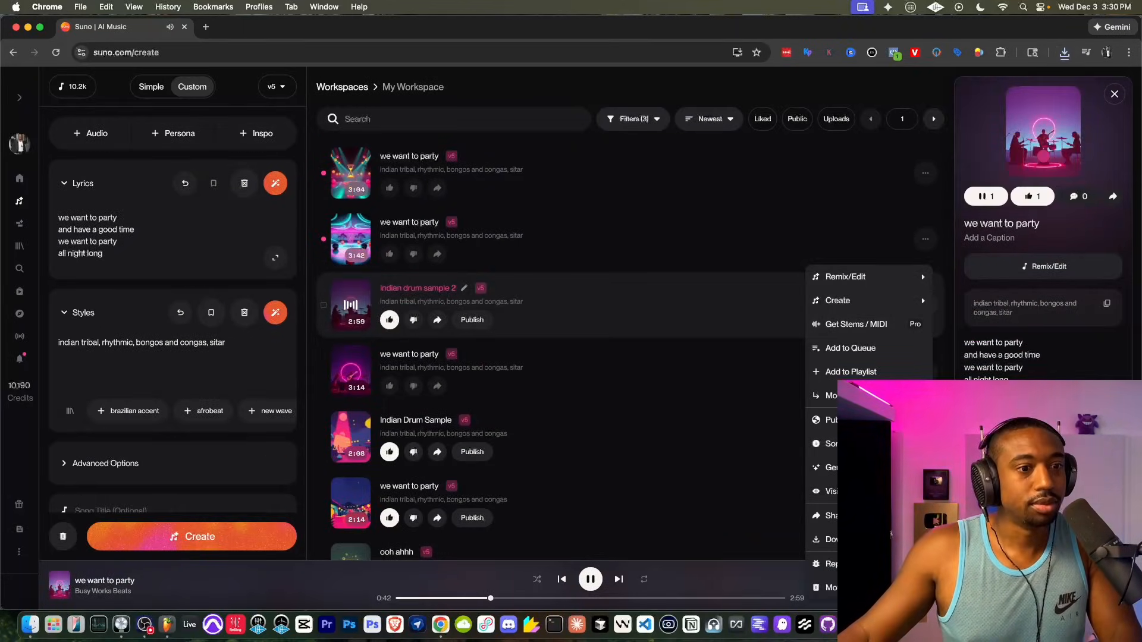
left_click(975, 563)
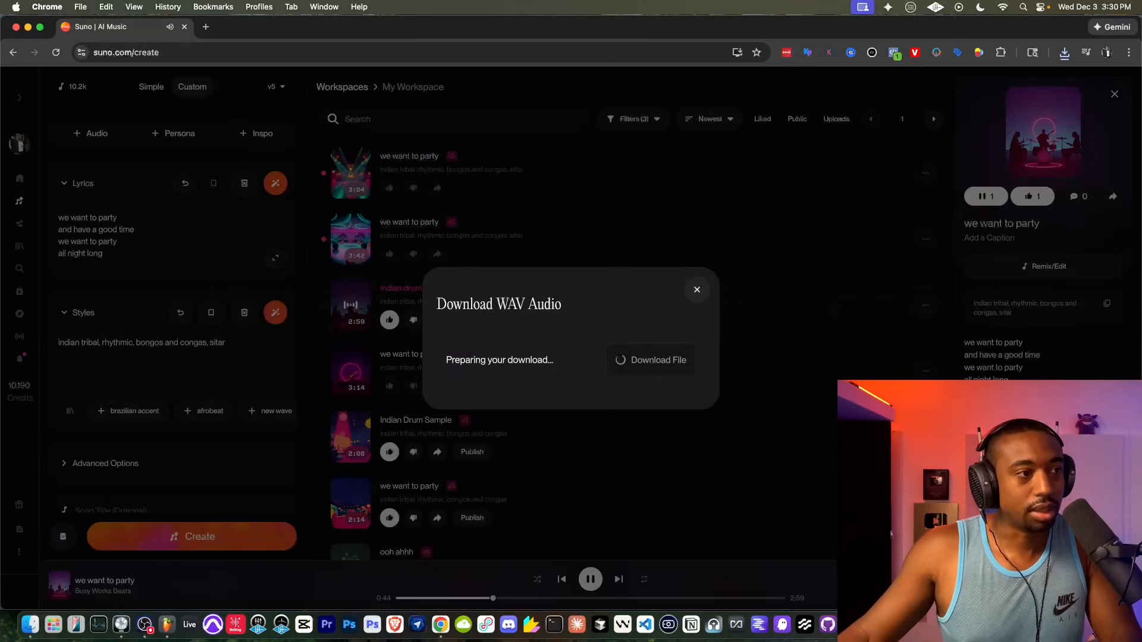
left_click(657, 361)
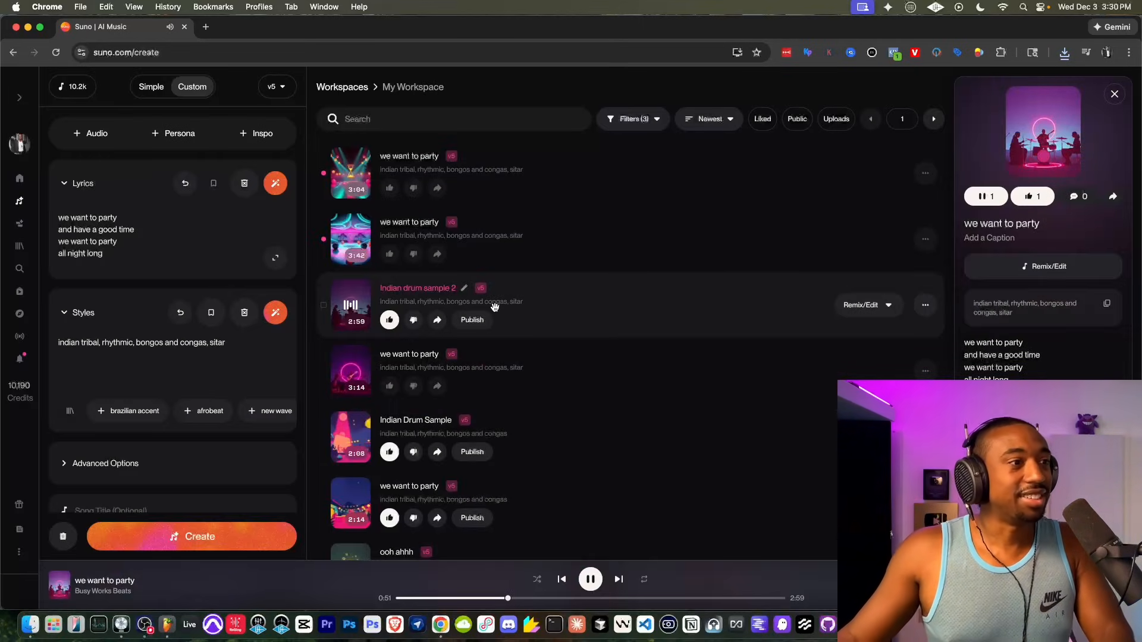
Play the sitar song directly above "Indian drum sample 2", skip ahead in it and like it.
left_click(351, 238)
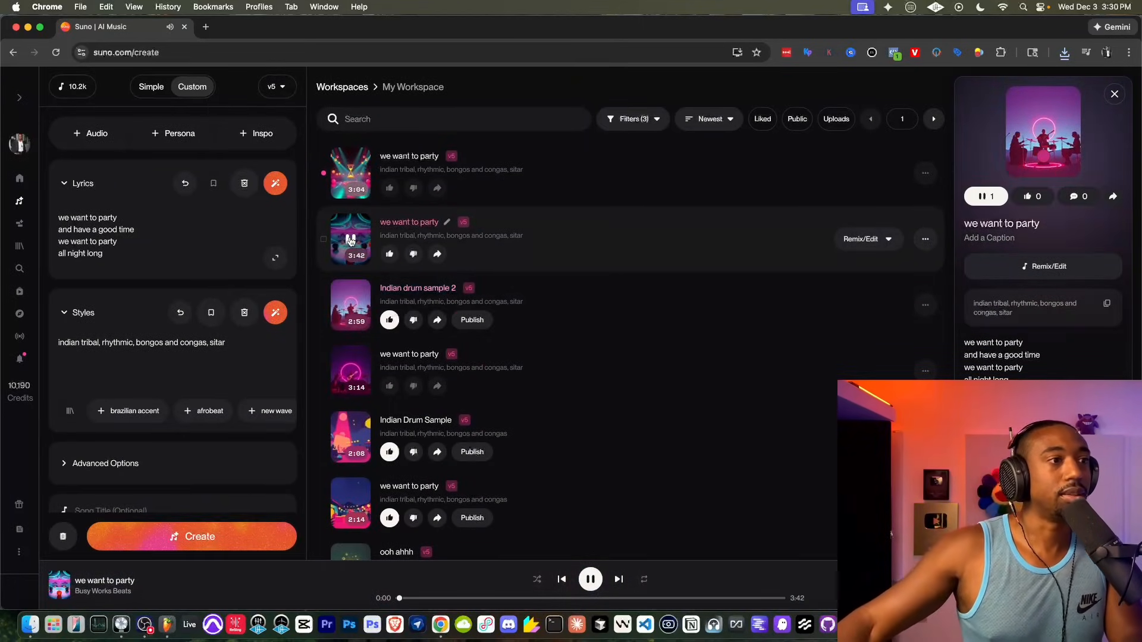
left_click(517, 599)
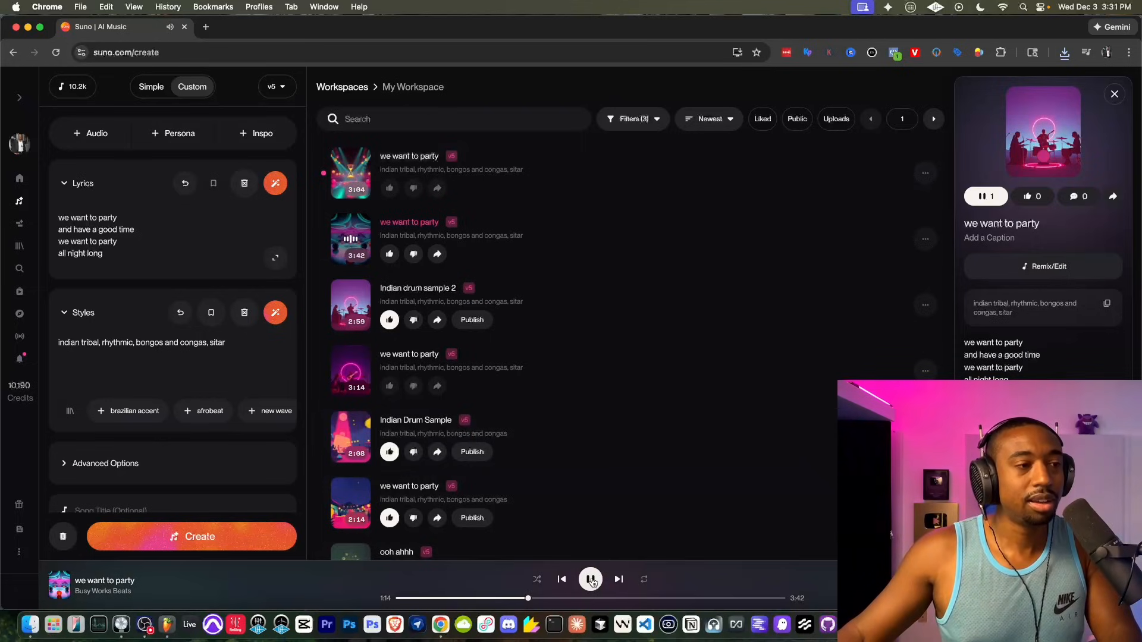
left_click(875, 260)
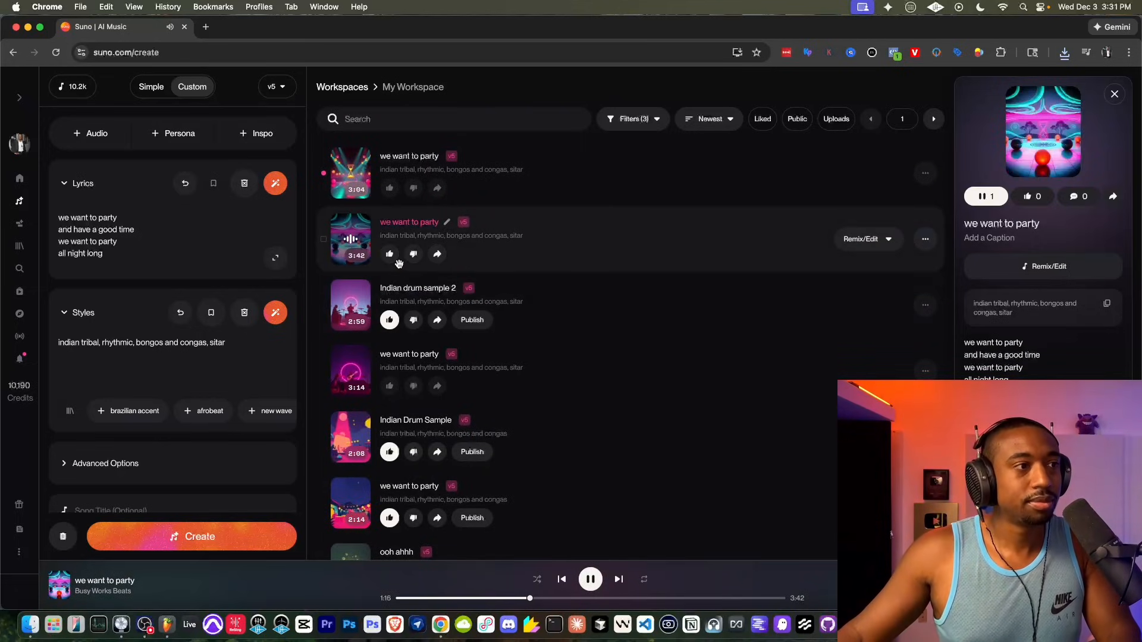
left_click(925, 240)
left_click(973, 554)
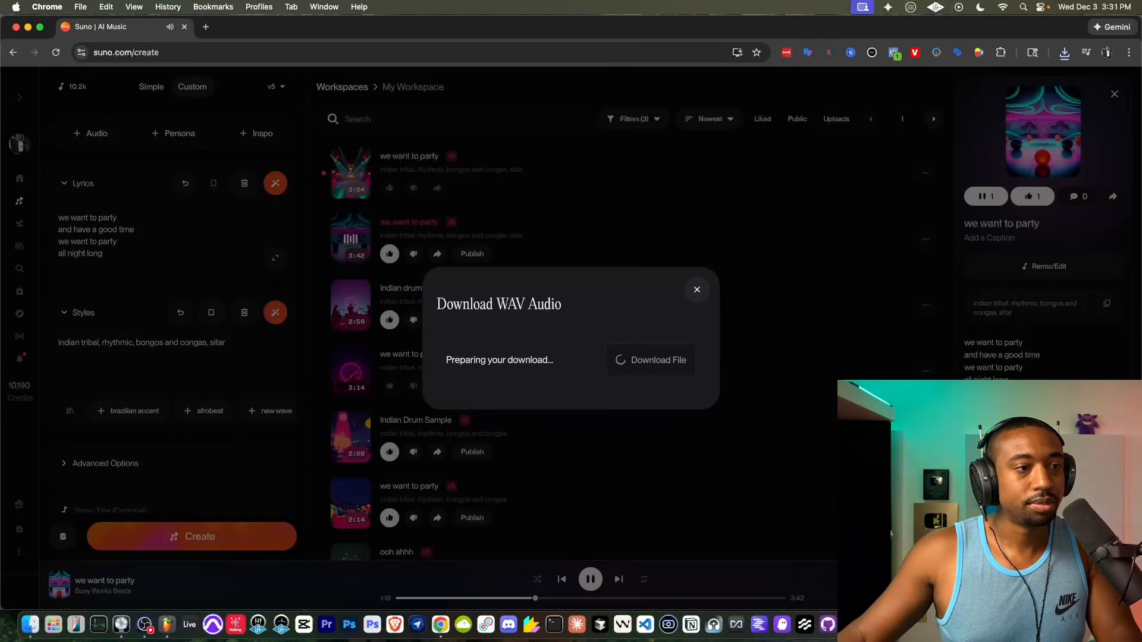
left_click(697, 290)
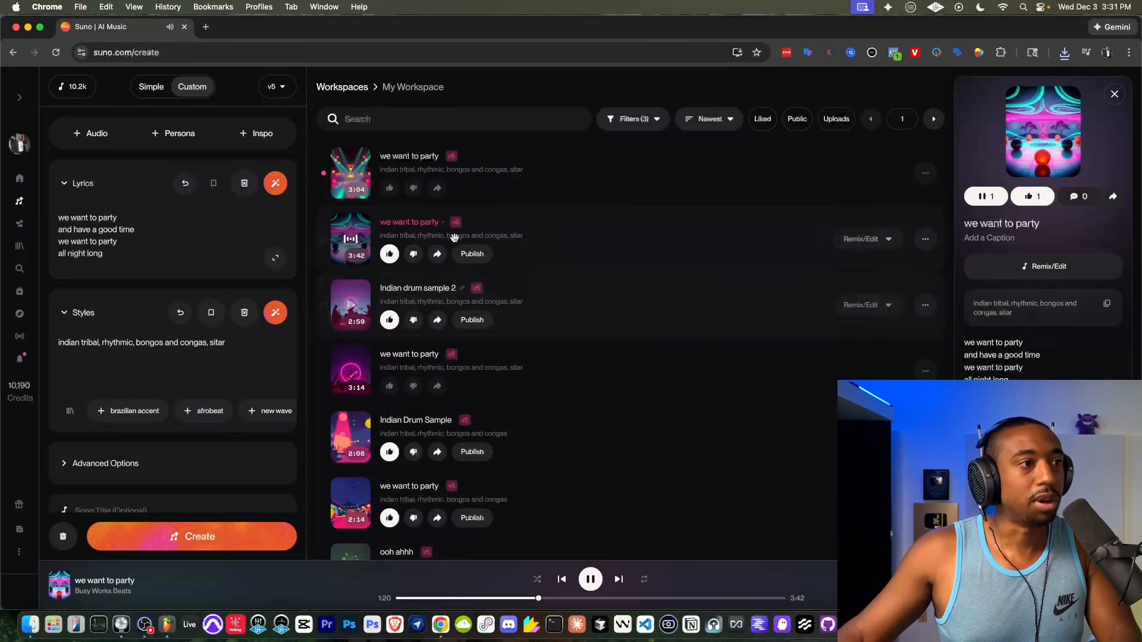
Rename the liked "we want to party" song directly above "Indian drum sample 2" as "Indian Vox Sample".
left_click(447, 223)
key("BackSpace")
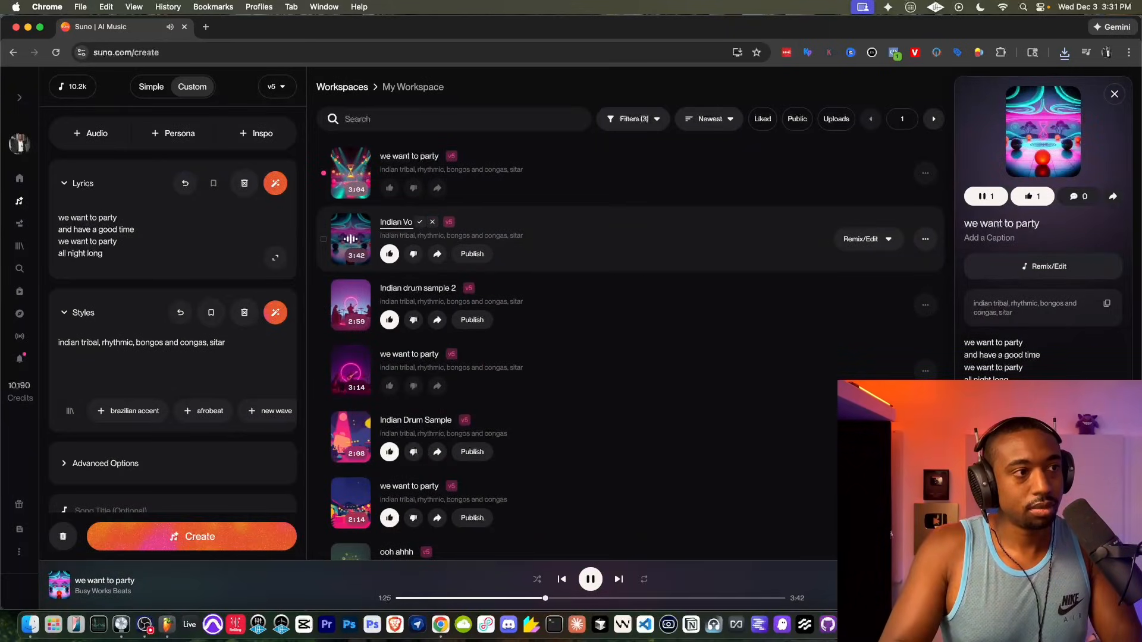
type("Indian Vox Sample")
key("Return")
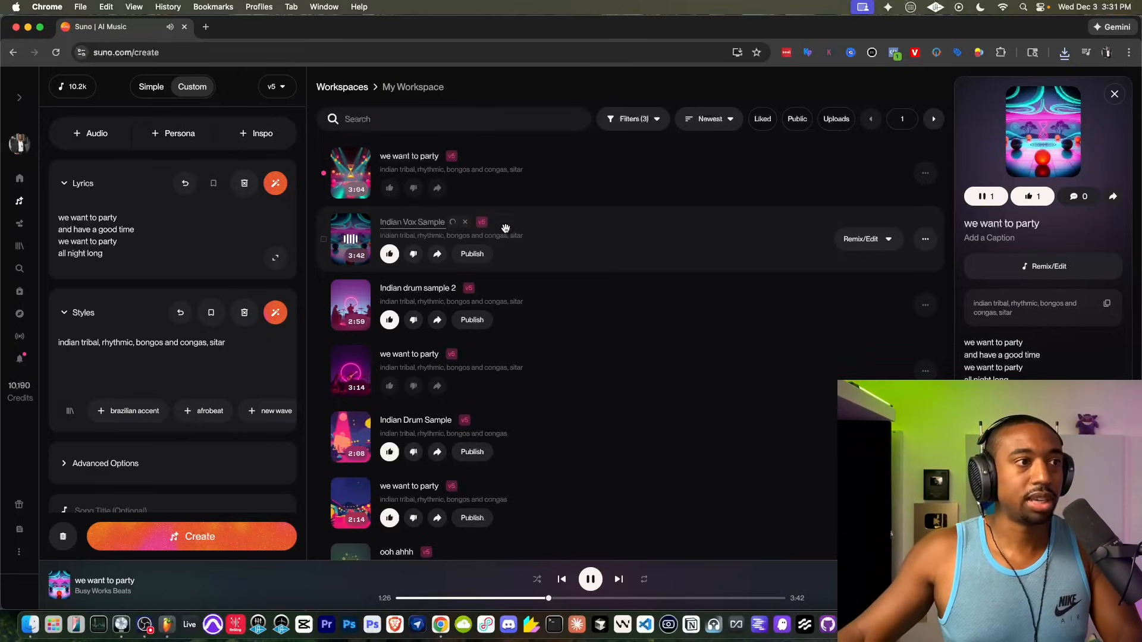
Download the "Indian Vox Sample" song as WAV audio and close the download dialog.
left_click(925, 241)
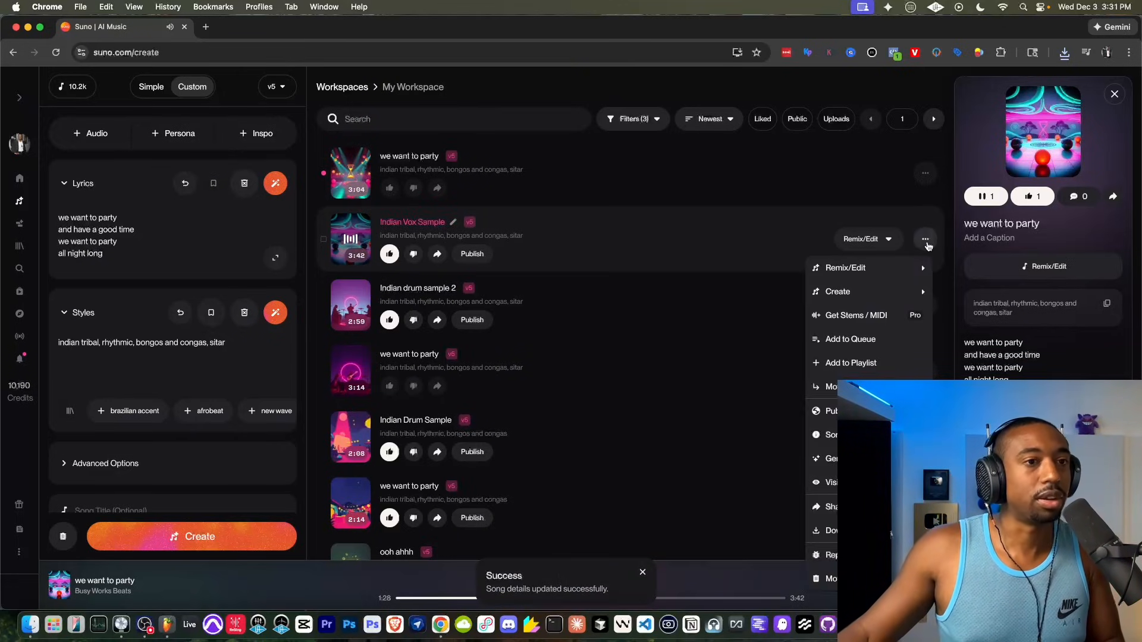
left_click(973, 555)
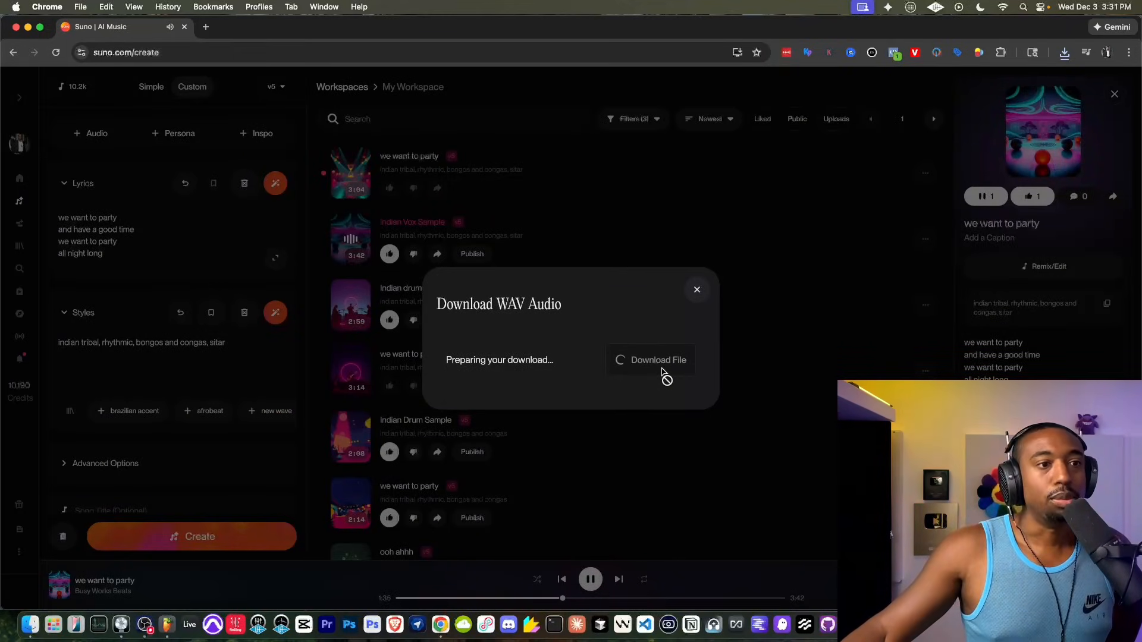
left_click(667, 358)
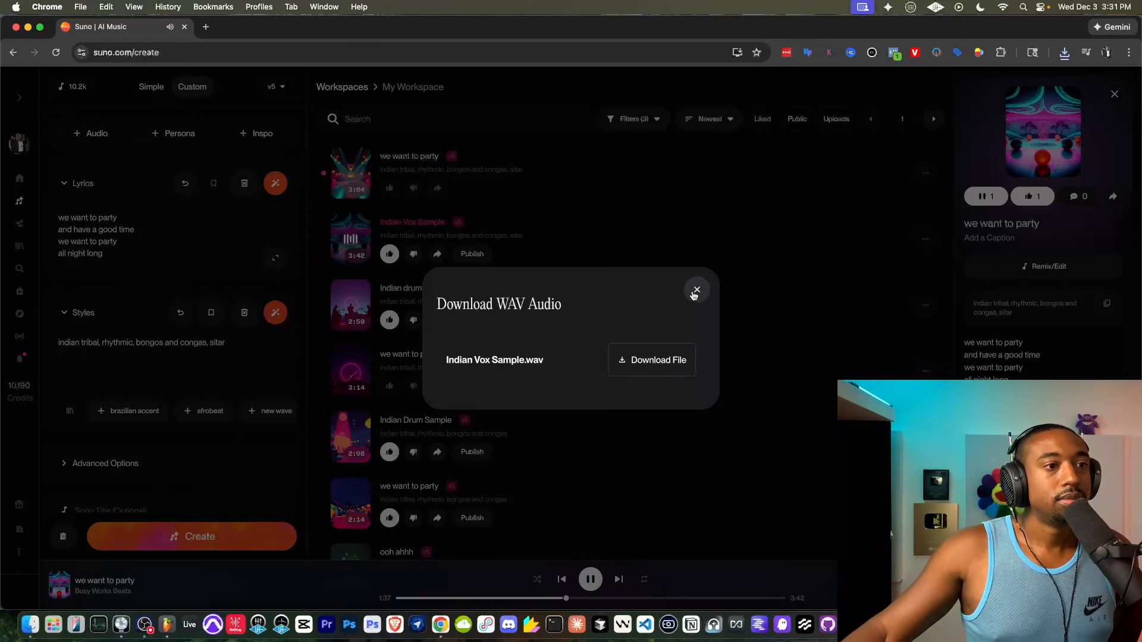
left_click(696, 290)
Play the topmost sitar song in the list, rename it as "Vox Indian Sample" and like it.
left_click(358, 174)
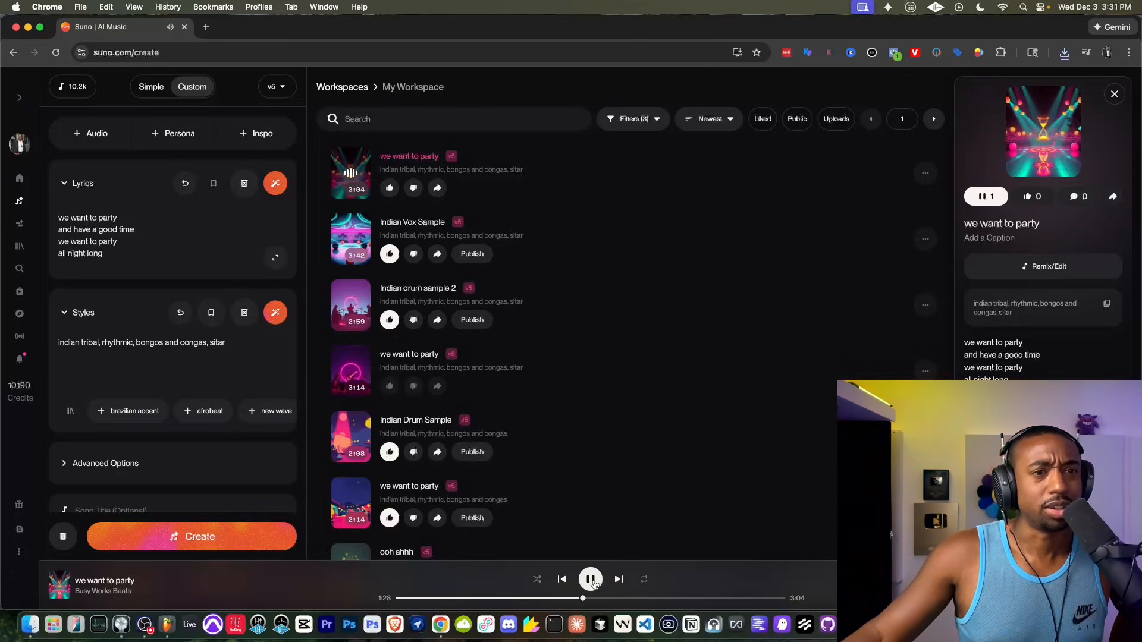
left_click(446, 158)
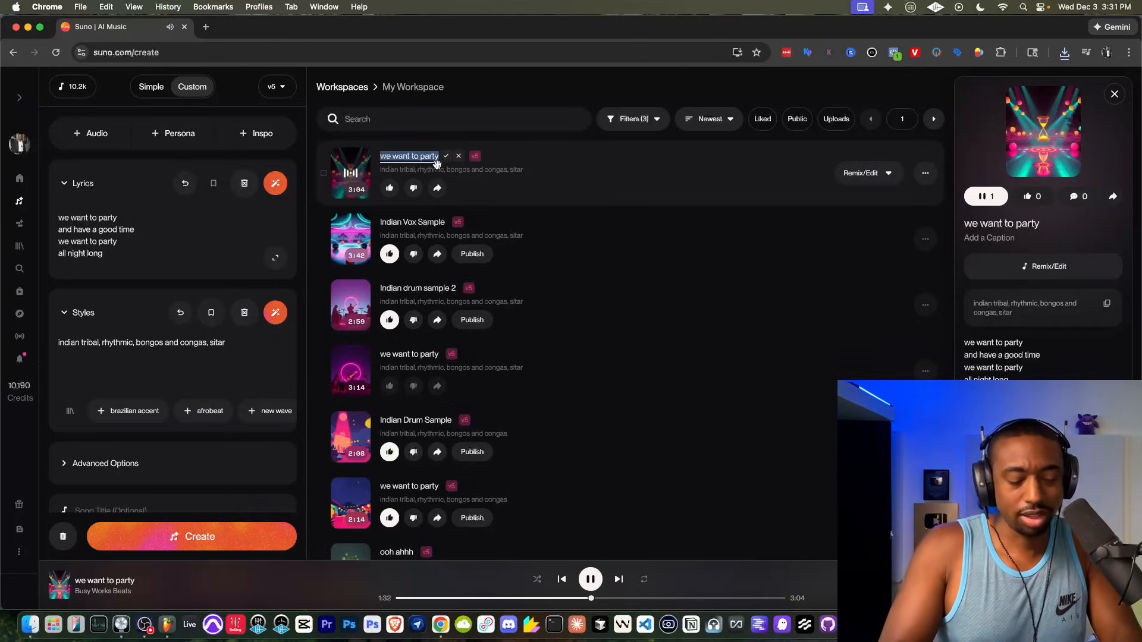
type("Vox Indian Sample")
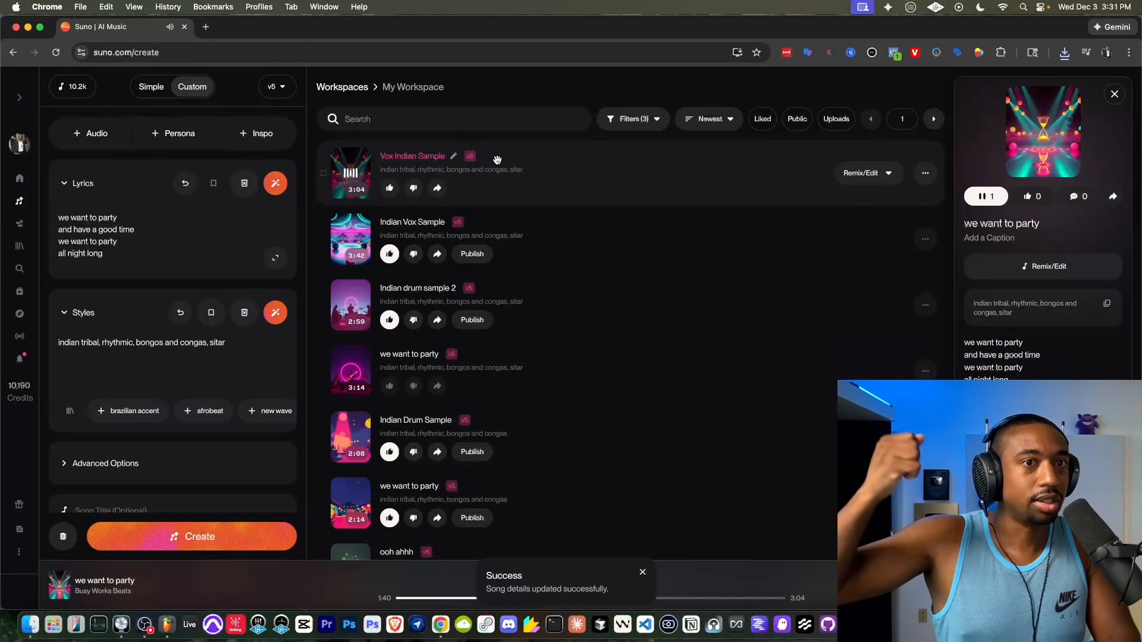
left_click(393, 190)
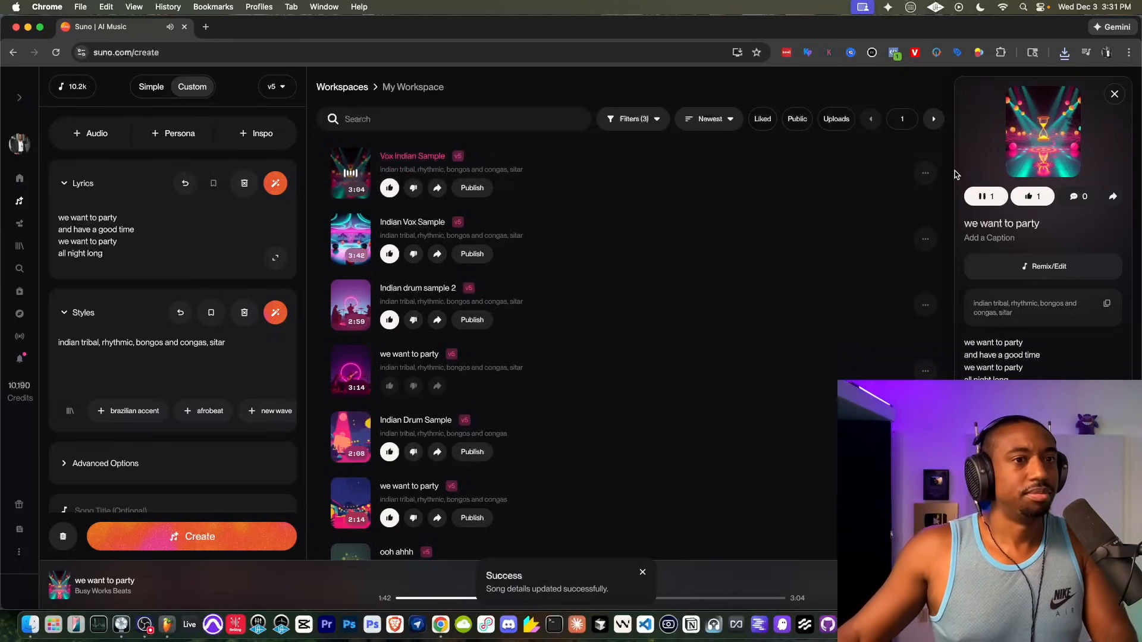
Download the "Vox Indian Sample" song as WAV audio.
left_click(926, 173)
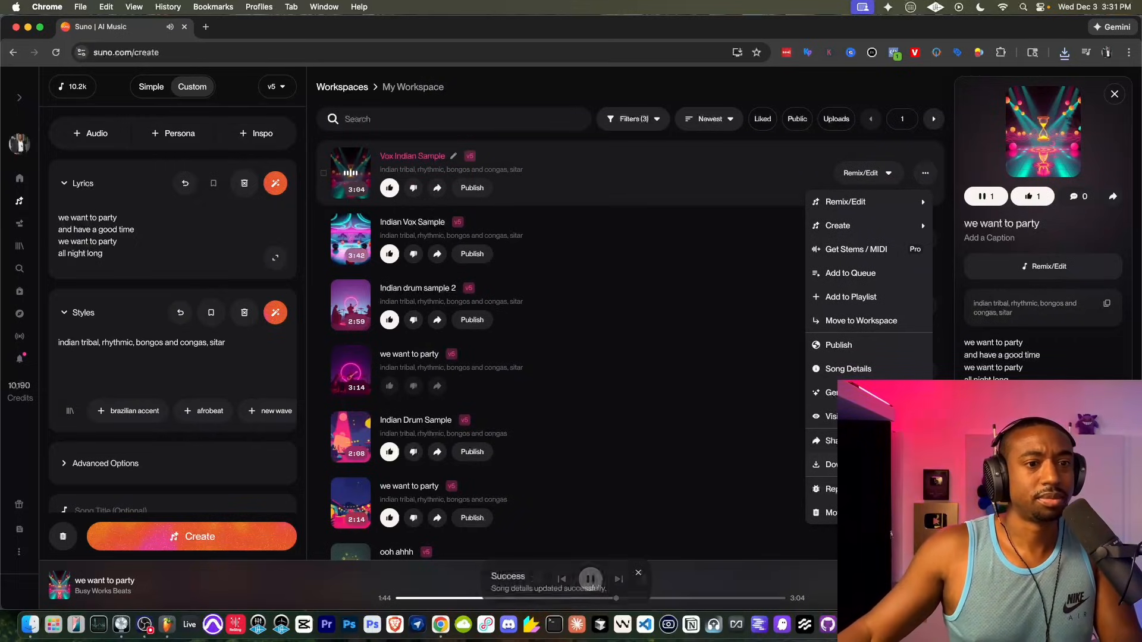
left_click(963, 488)
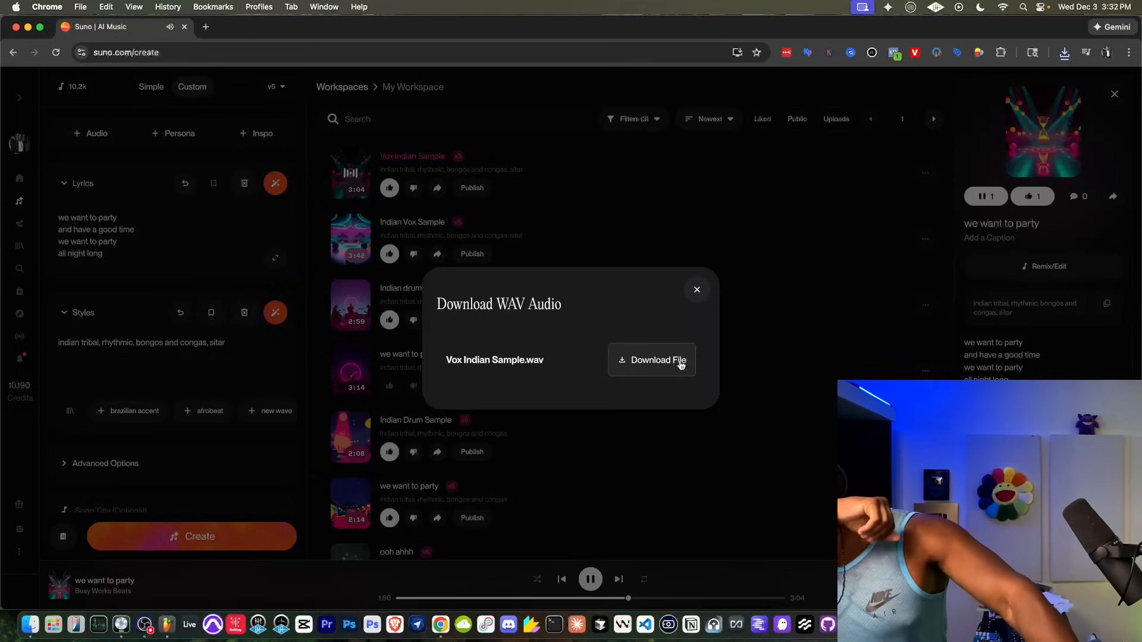
left_click(675, 361)
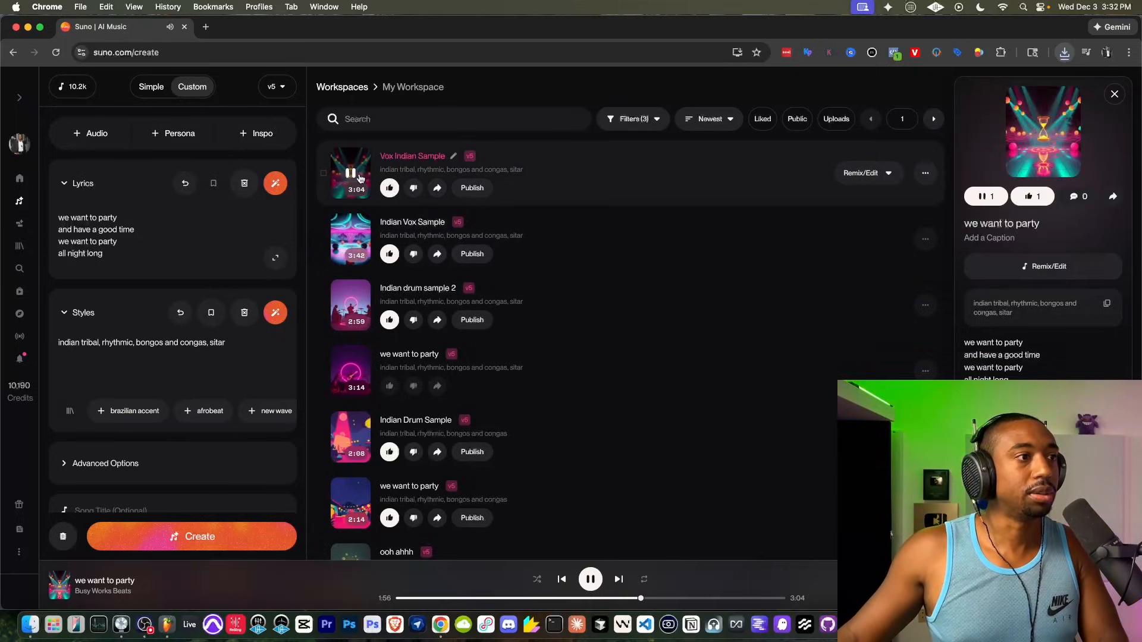
Switch to FL Studio and place Indian Drum Sample.wav from Downloads at the start of Track 1 in the playlist.
left_click(167, 625)
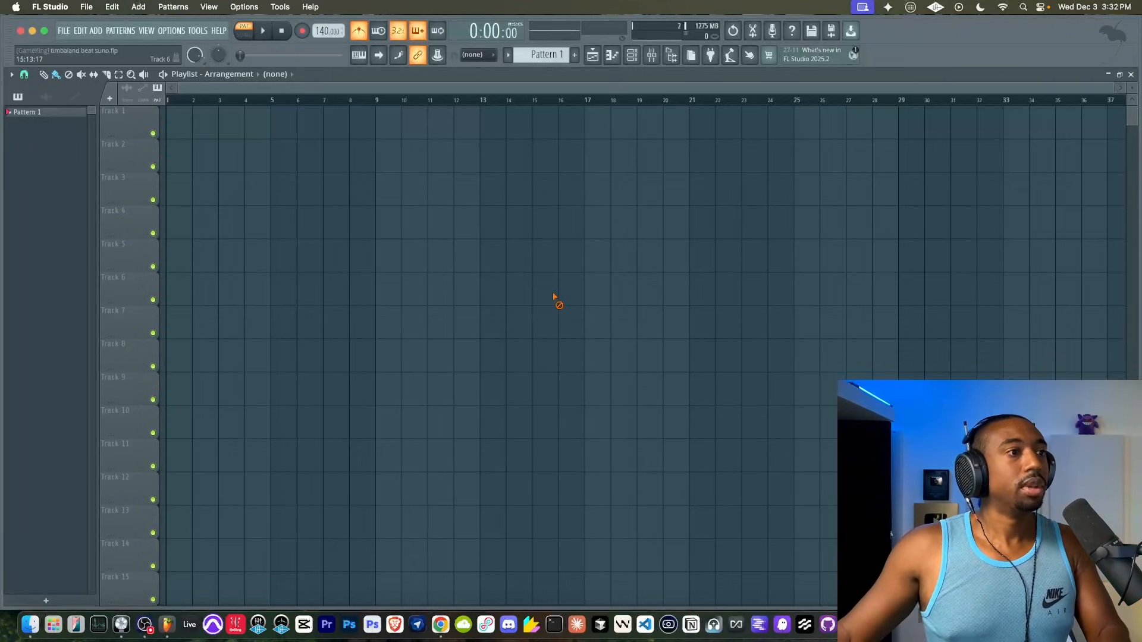
left_click(1101, 625)
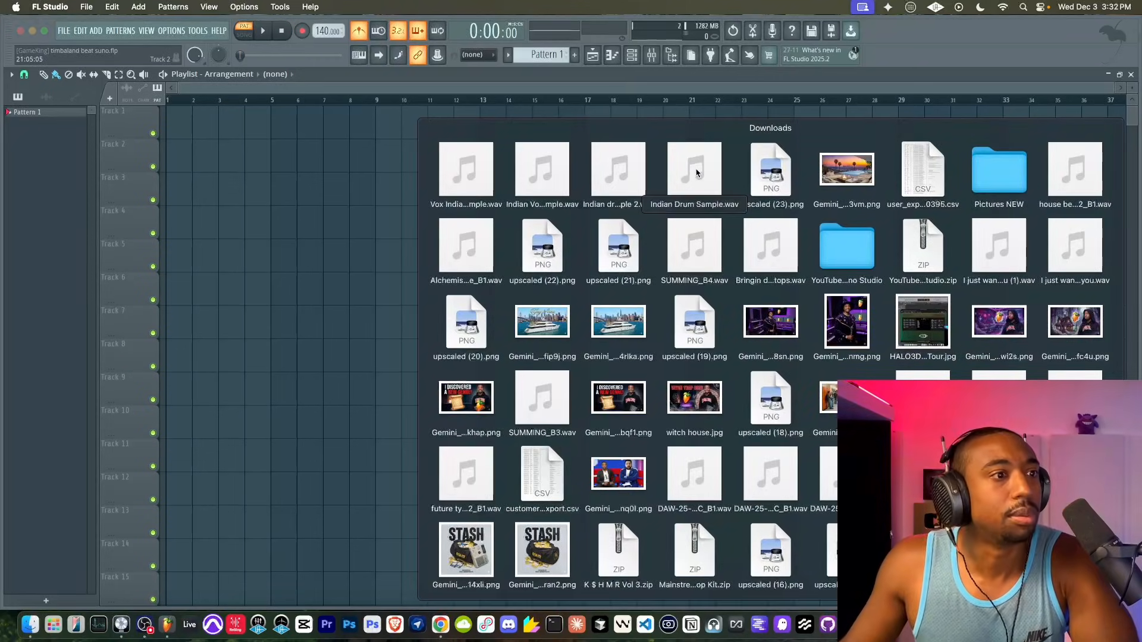
left_click_drag(696, 173, 166, 124)
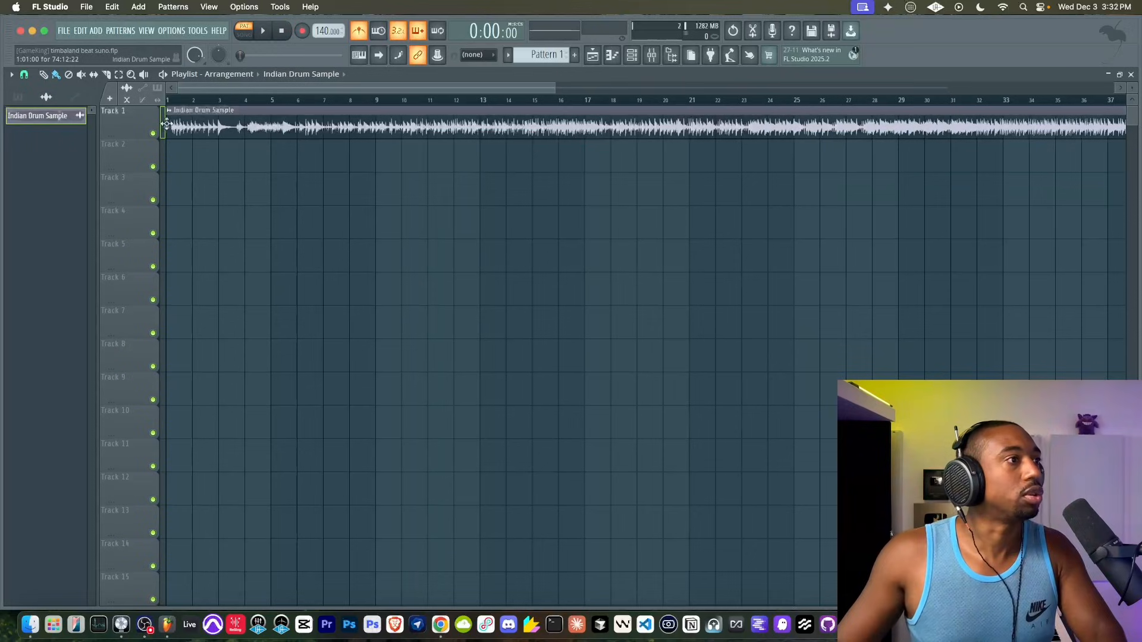
Listen to the opening bars of the Indian Drum Sample clip, then stop playback.
key("space")
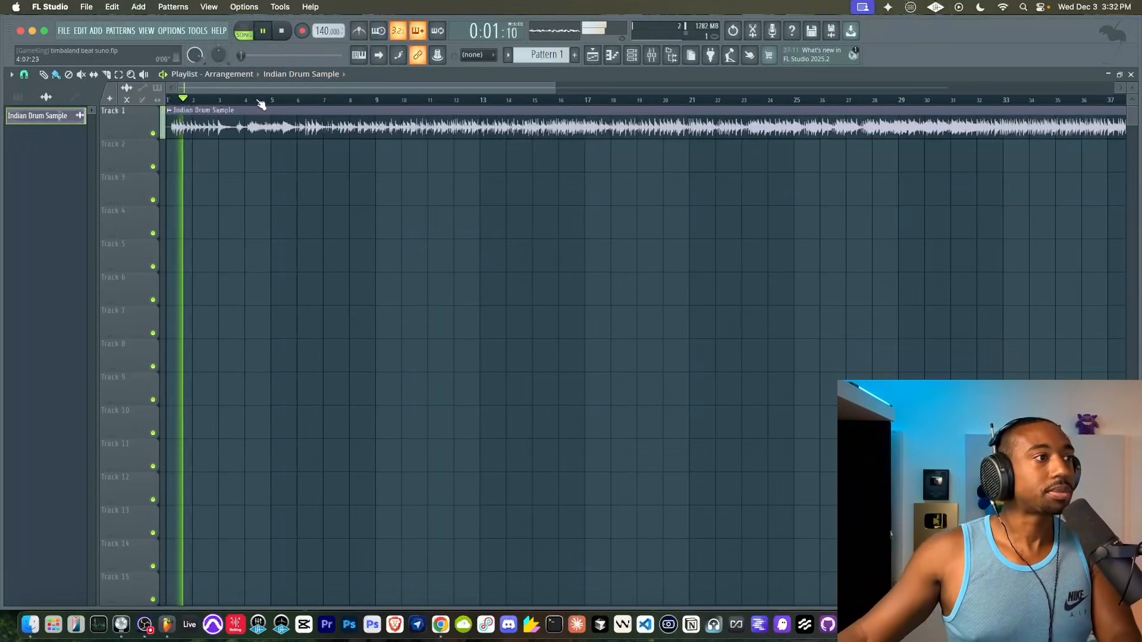
scroll(238, 138, "up", 3)
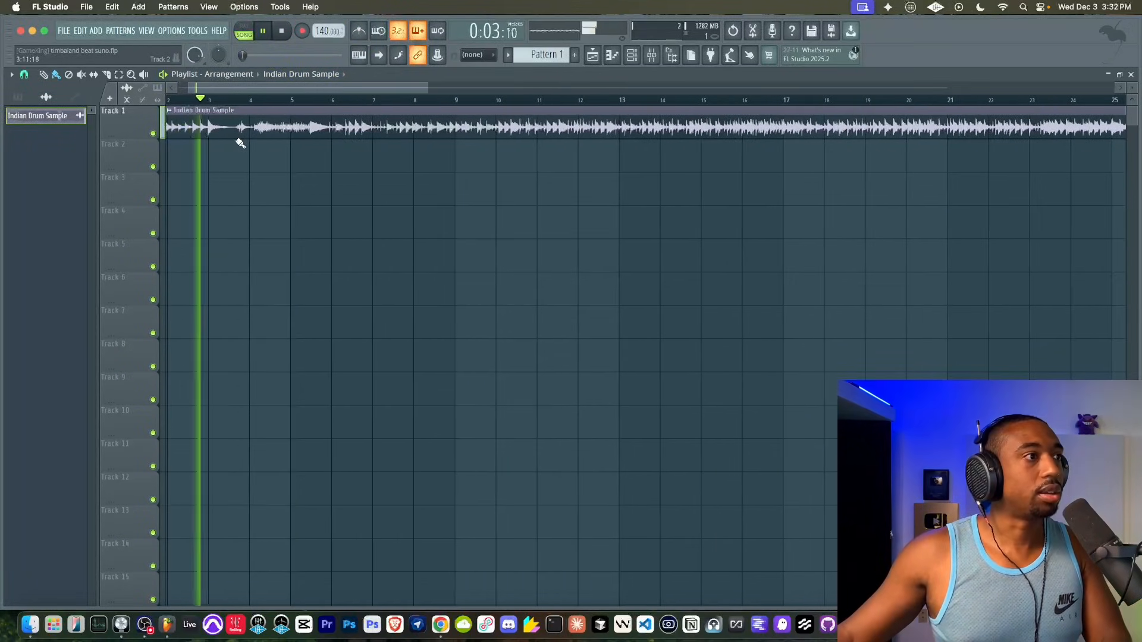
key("space")
Slice off the silent start of the Indian Drum Sample clip, delete it, and move the remaining audio to bar 1.
scroll(213, 134, "up", 2)
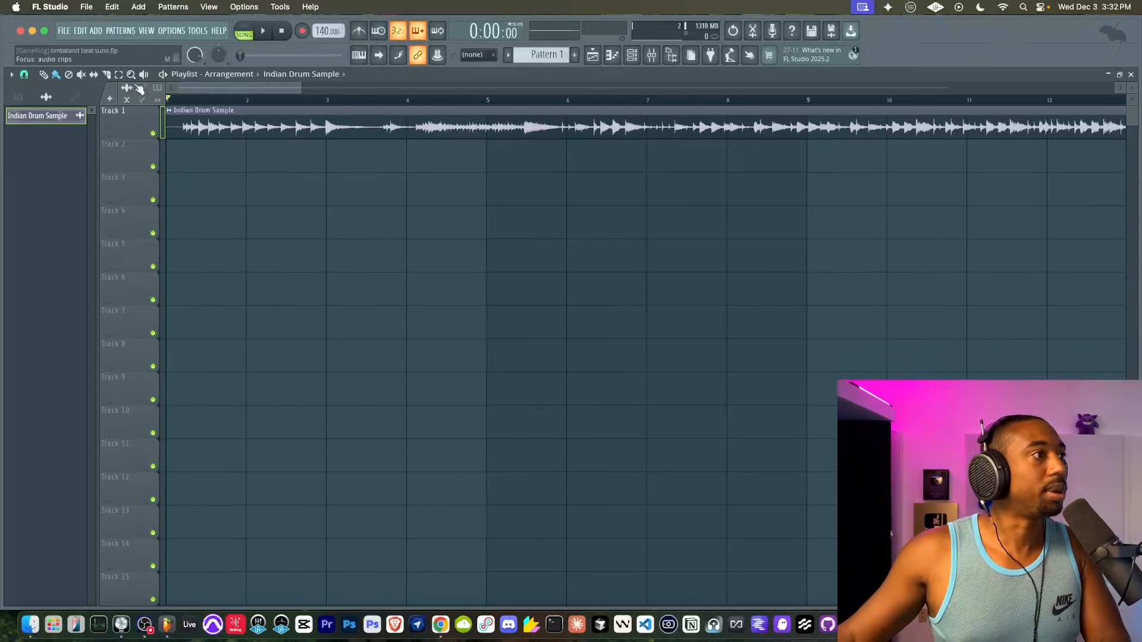
left_click(107, 74)
scroll(190, 125, "up", 3)
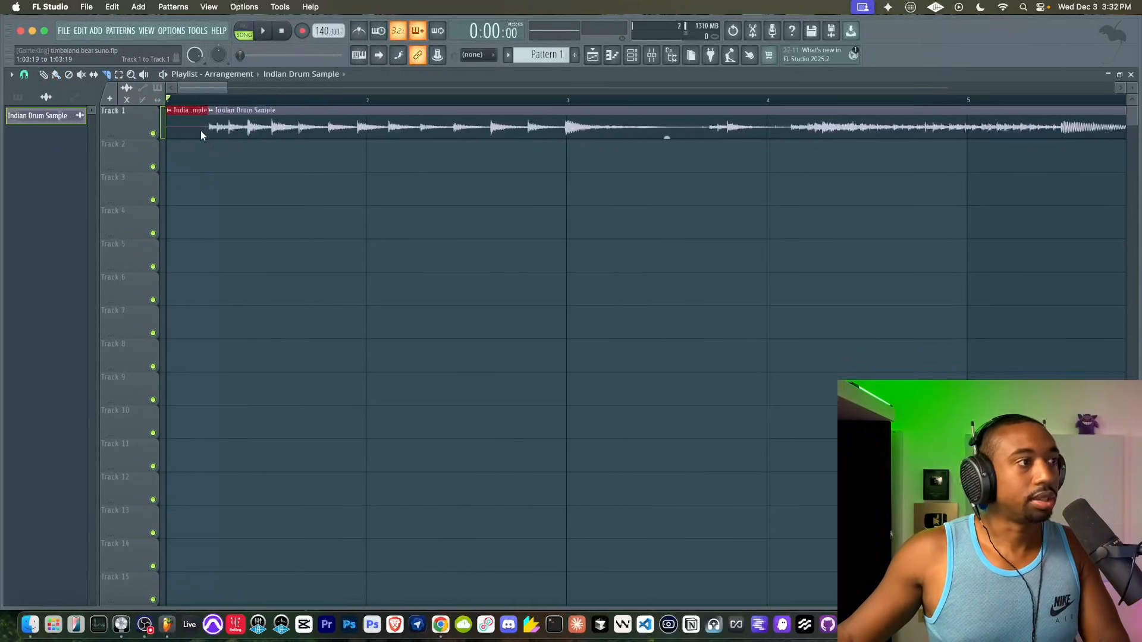
key("Delete")
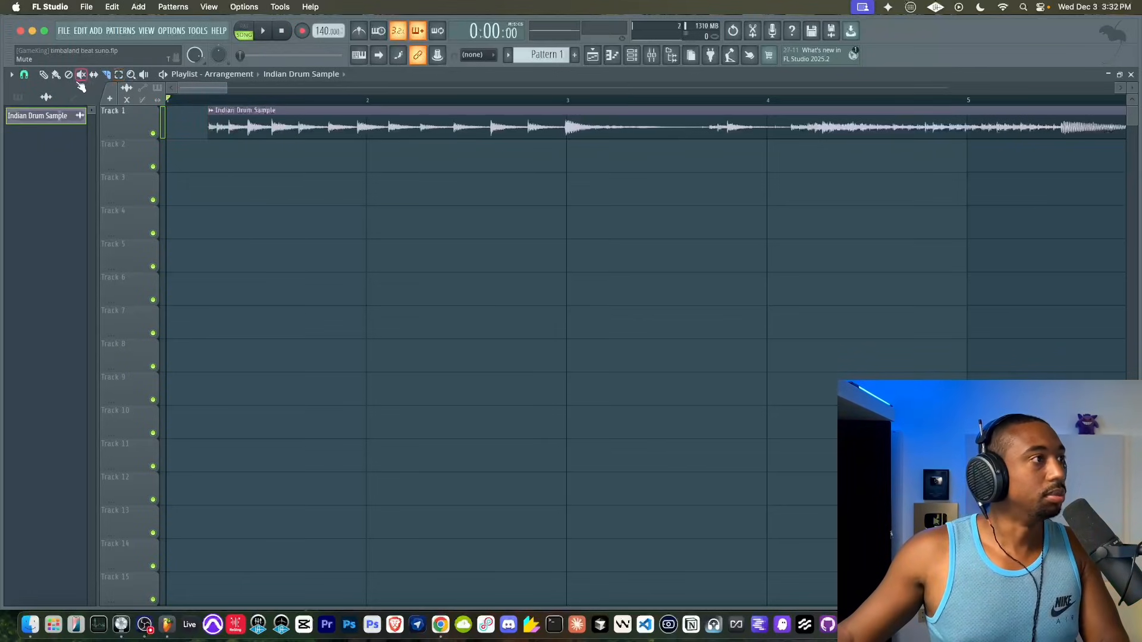
left_click_drag(291, 109, 250, 107)
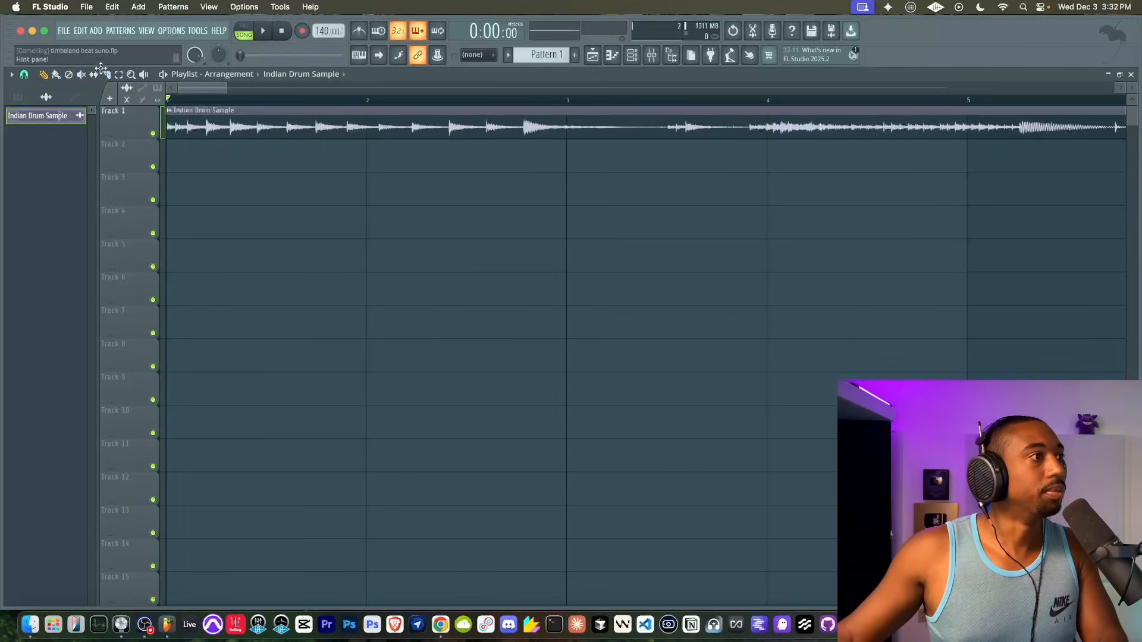
Play the trimmed clip, slice it about halfway through bar 3, and make the first section its own separate sample.
key("space")
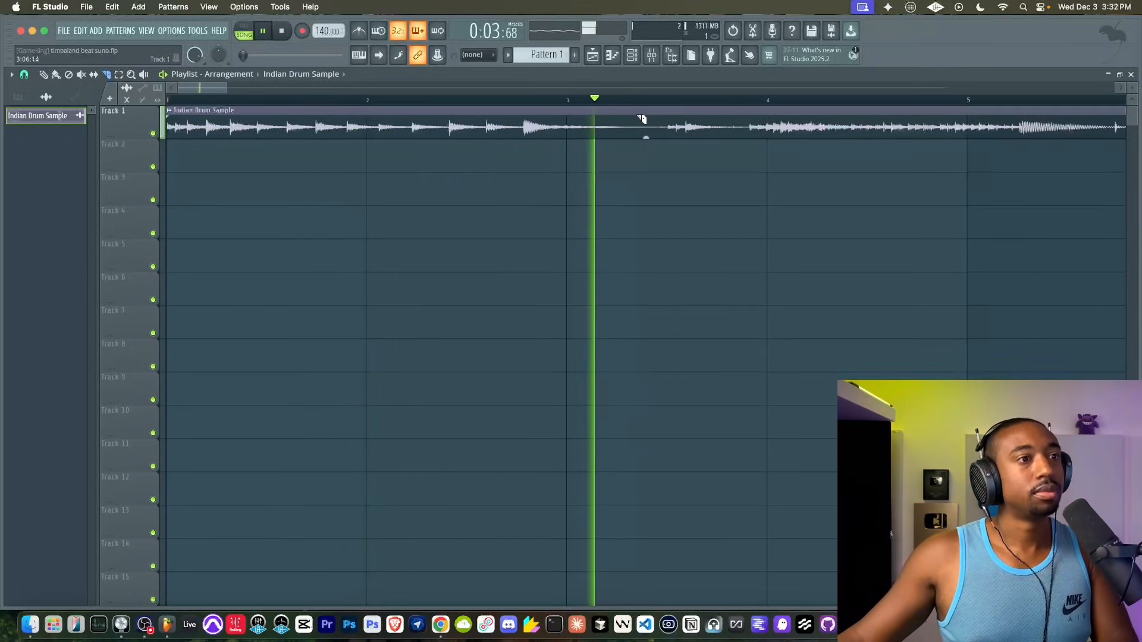
key("space")
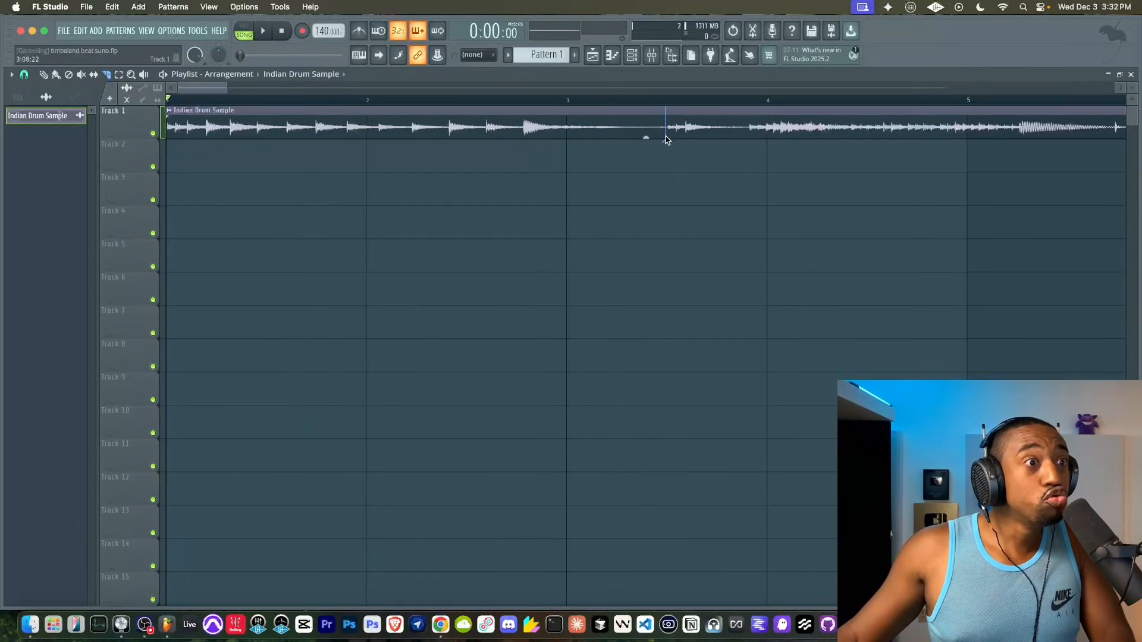
left_click(668, 141)
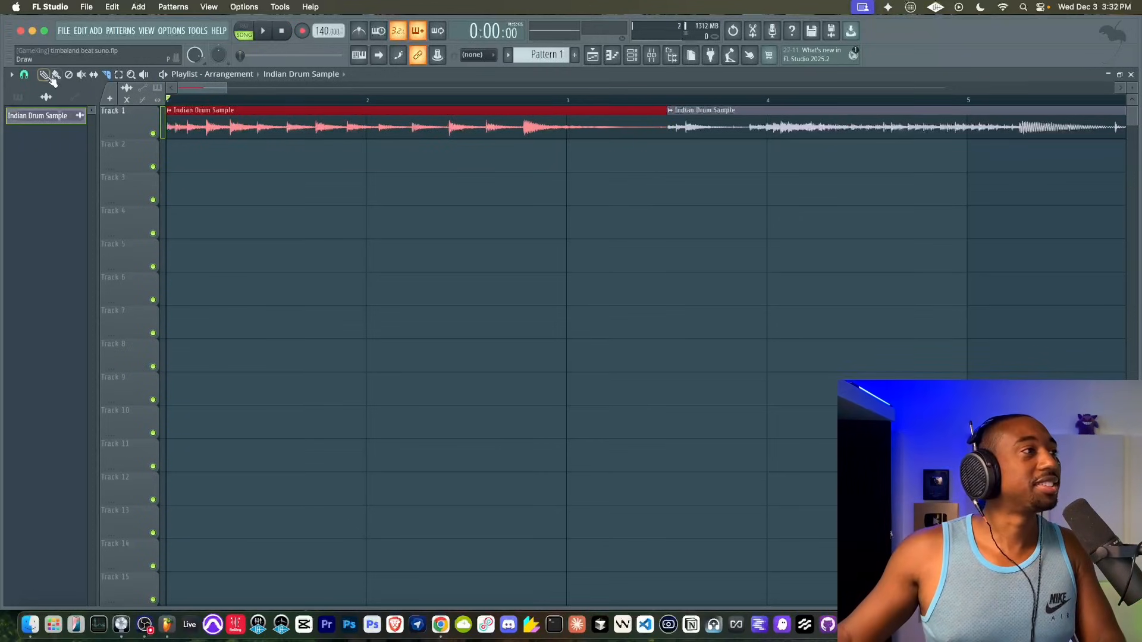
left_click(168, 101)
left_click(286, 142)
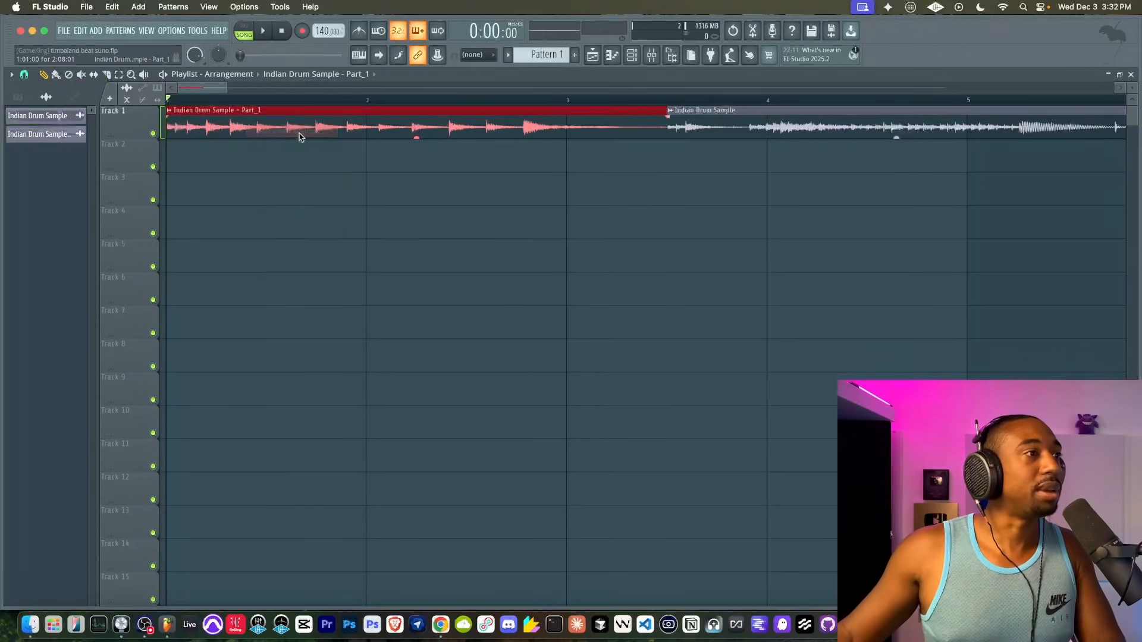
Set the first section's time-stretching mode to Stretch and its time to 2 bars, and start playback.
double_click(443, 113)
left_click(328, 175)
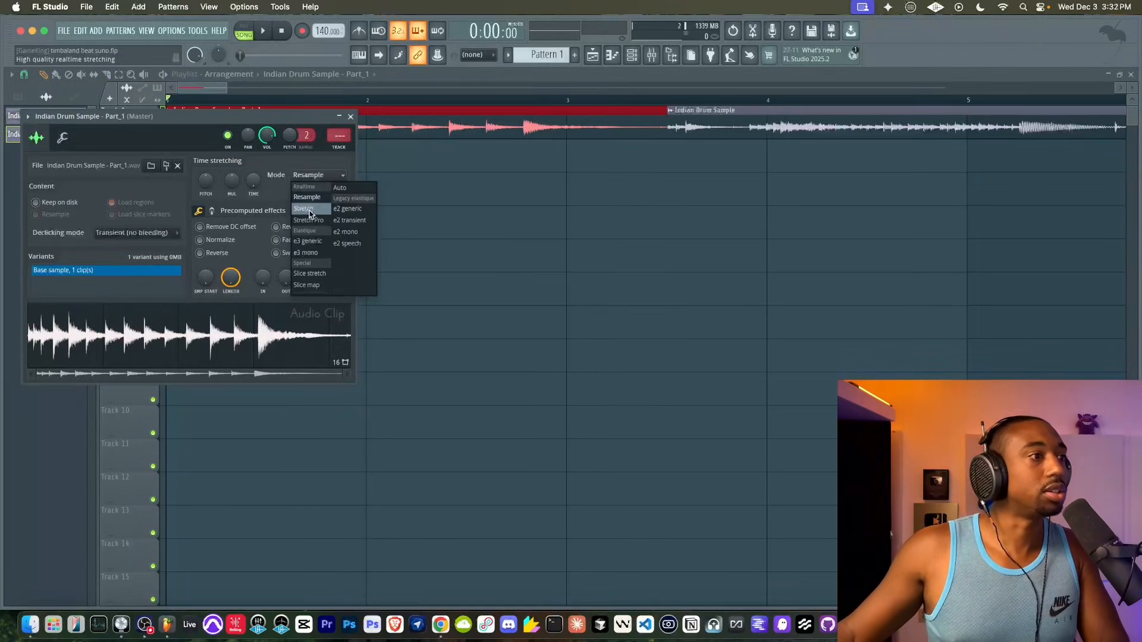
left_click(309, 214)
right_click(257, 185)
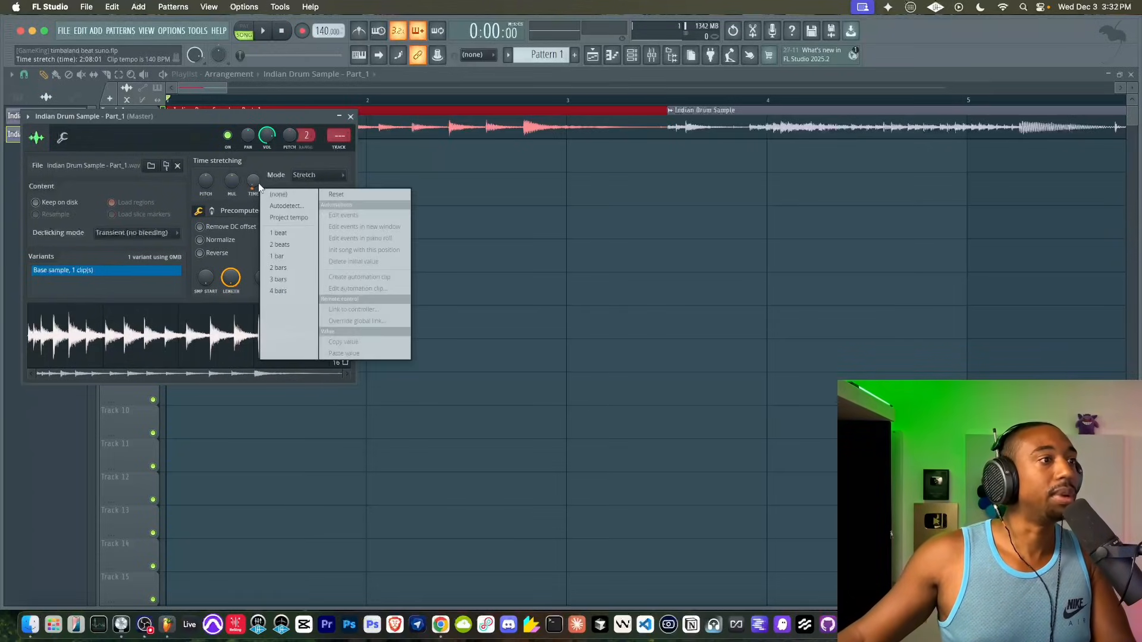
left_click(291, 261)
key("space")
left_click(350, 116)
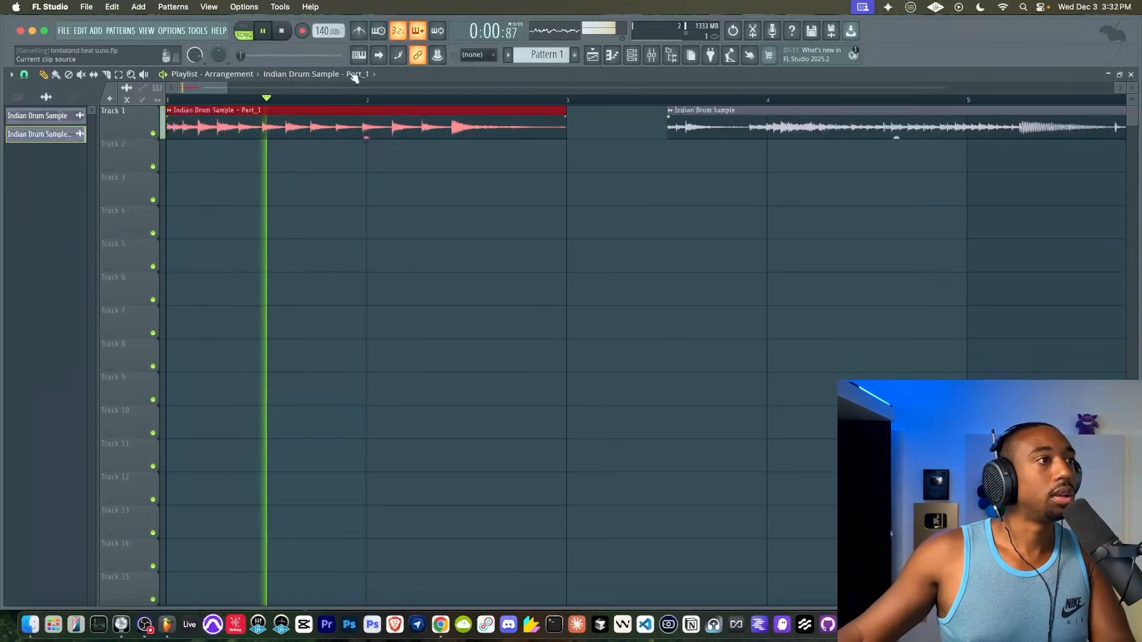
Check the timing of the stretched first section against the metronome, and turn the metronome off when done.
left_click(359, 33)
key("space")
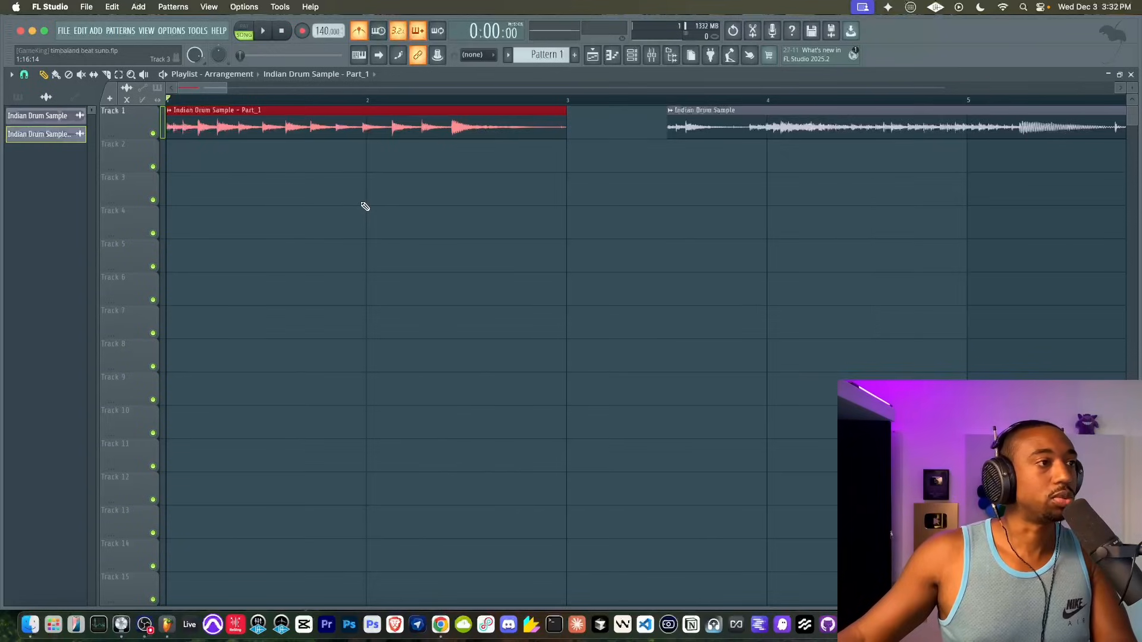
scroll(365, 206, "down", 2)
key("space")
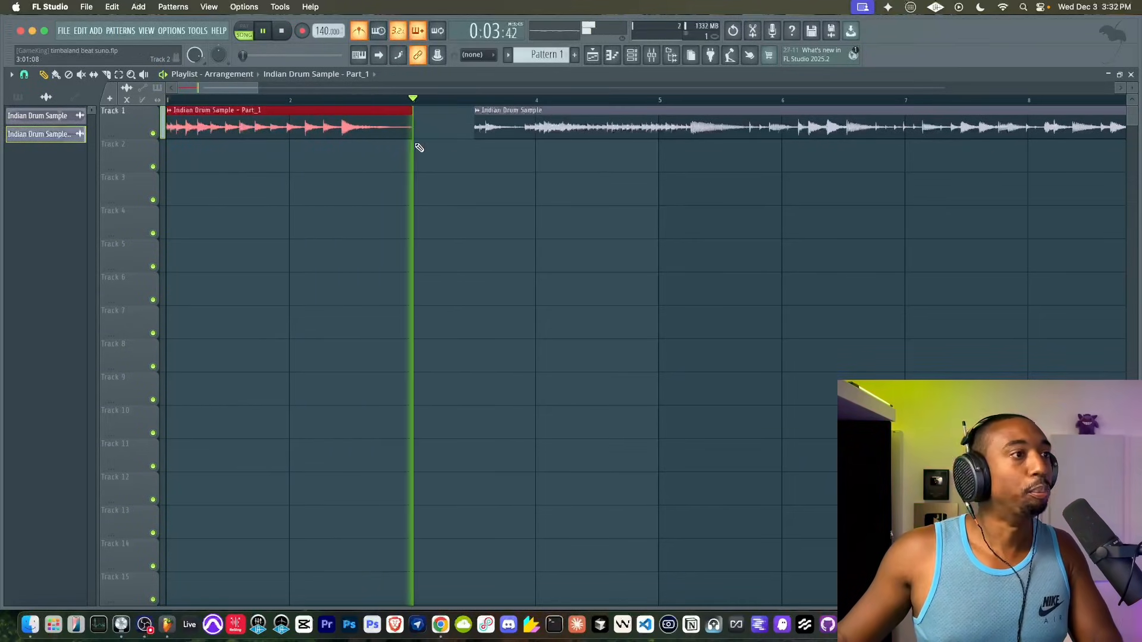
key("space")
left_click(361, 33)
Listen through the remaining Indian Drum Sample clip from mid bar 3 to about bar 8 for usable sections.
scroll(413, 176, "down", 1)
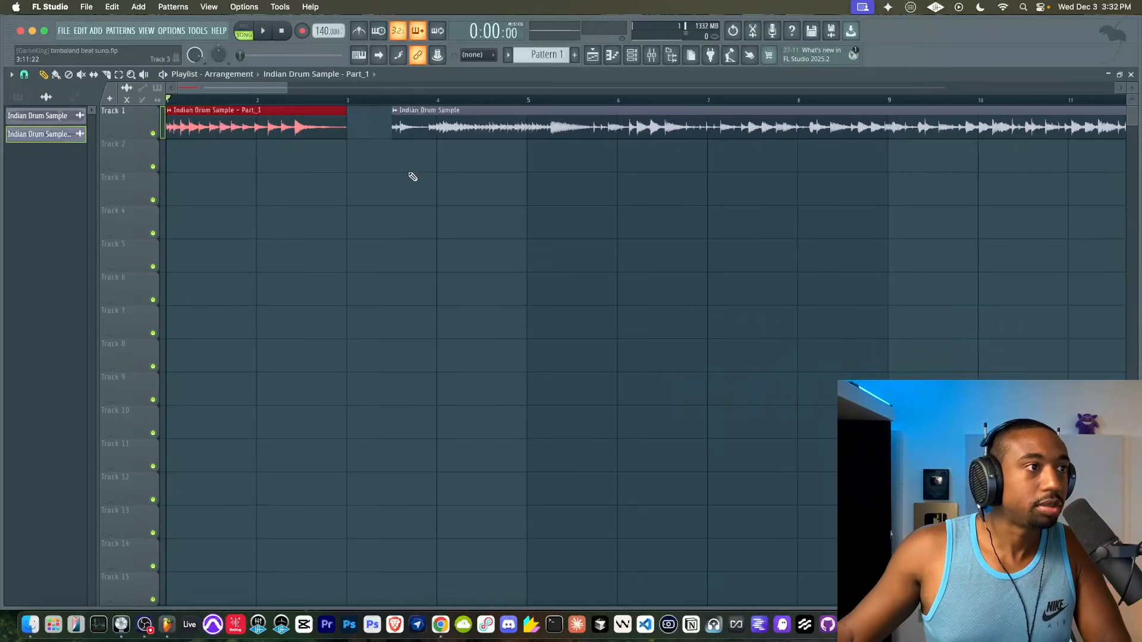
left_click(388, 103)
key("space")
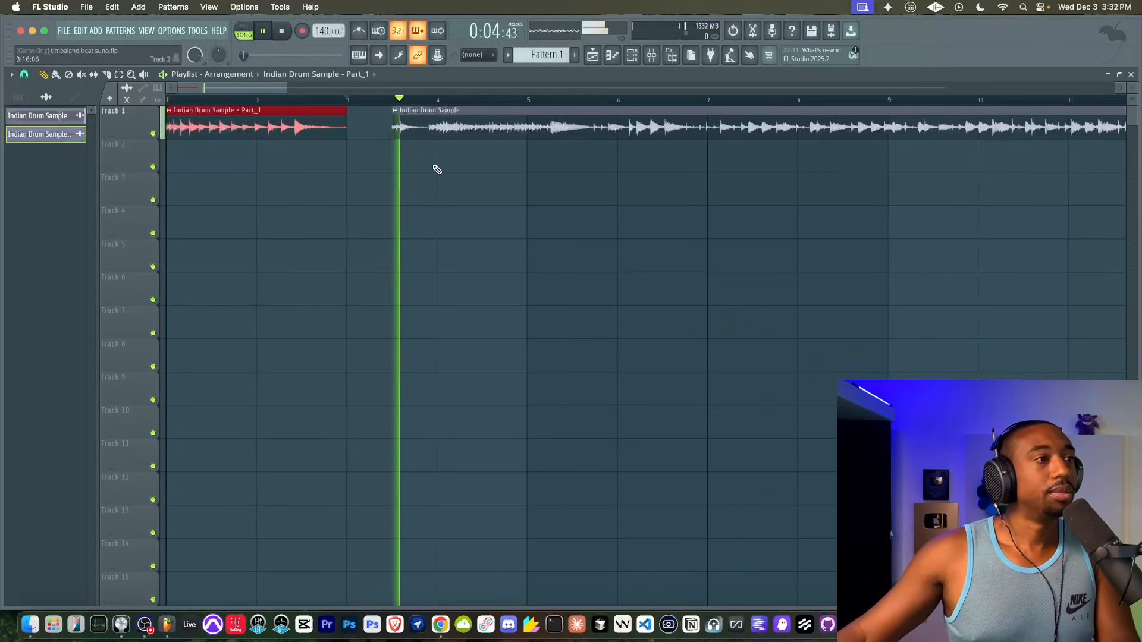
scroll(425, 159, "down", 2)
scroll(439, 127, "right", 2)
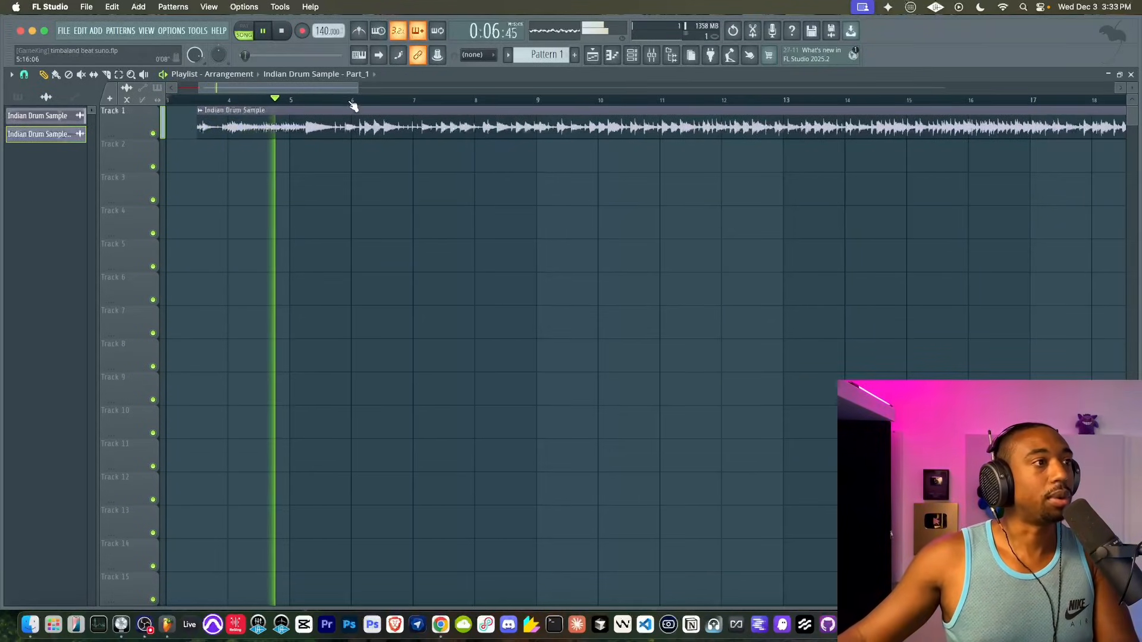
left_click(355, 101)
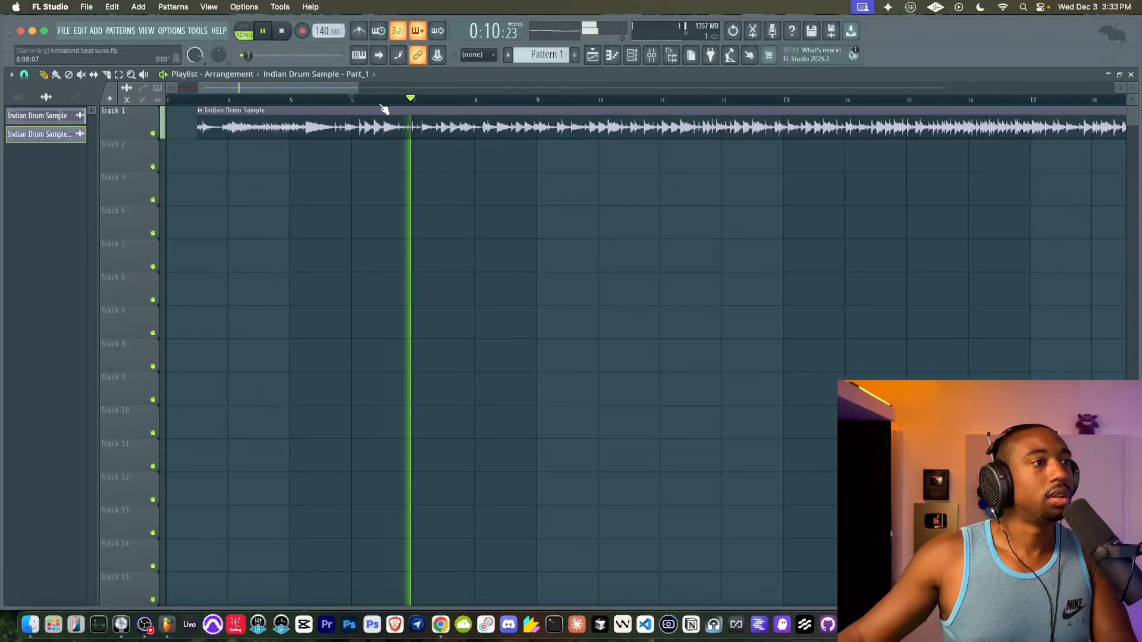
scroll(372, 110, "right", 4)
scroll(374, 111, "left", 4)
scroll(501, 121, "up", 2)
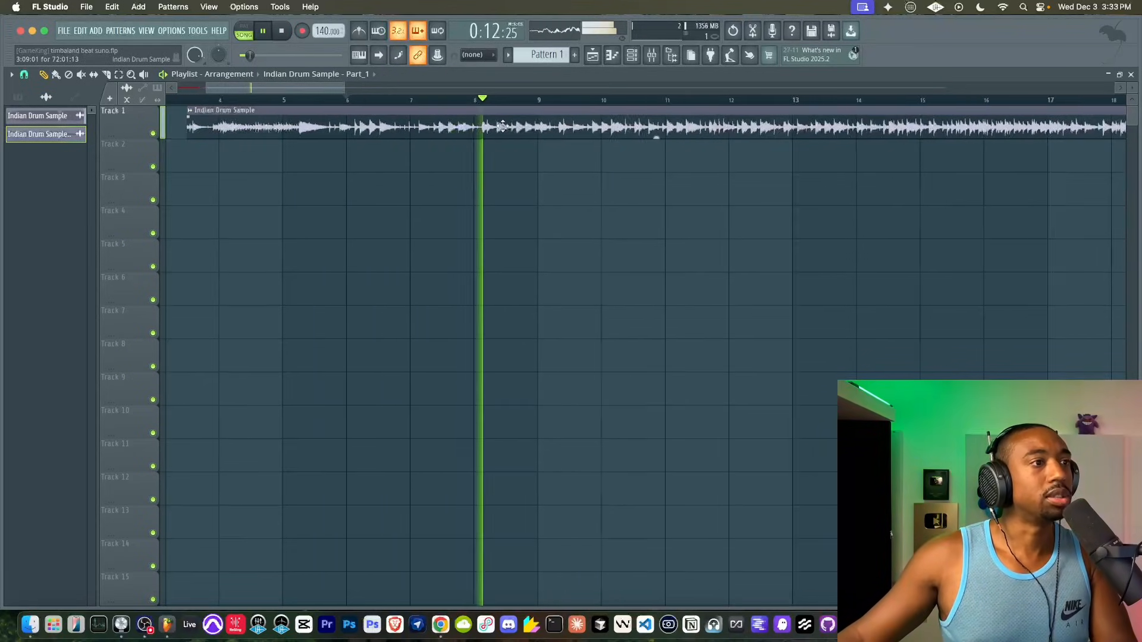
key("space")
Replay the passage around bar 5 and slice the clip at the strong hit about a quarter into that bar.
left_click(231, 103)
key("space")
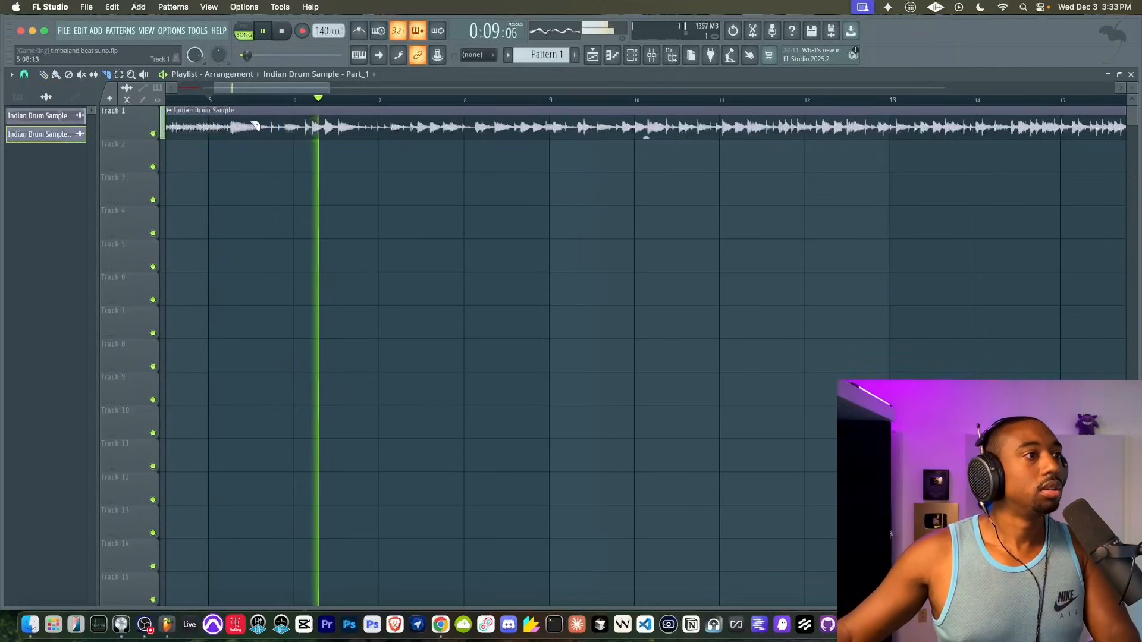
scroll(222, 109, "up", 1)
key("space")
scroll(203, 106, "up", 4)
key("space")
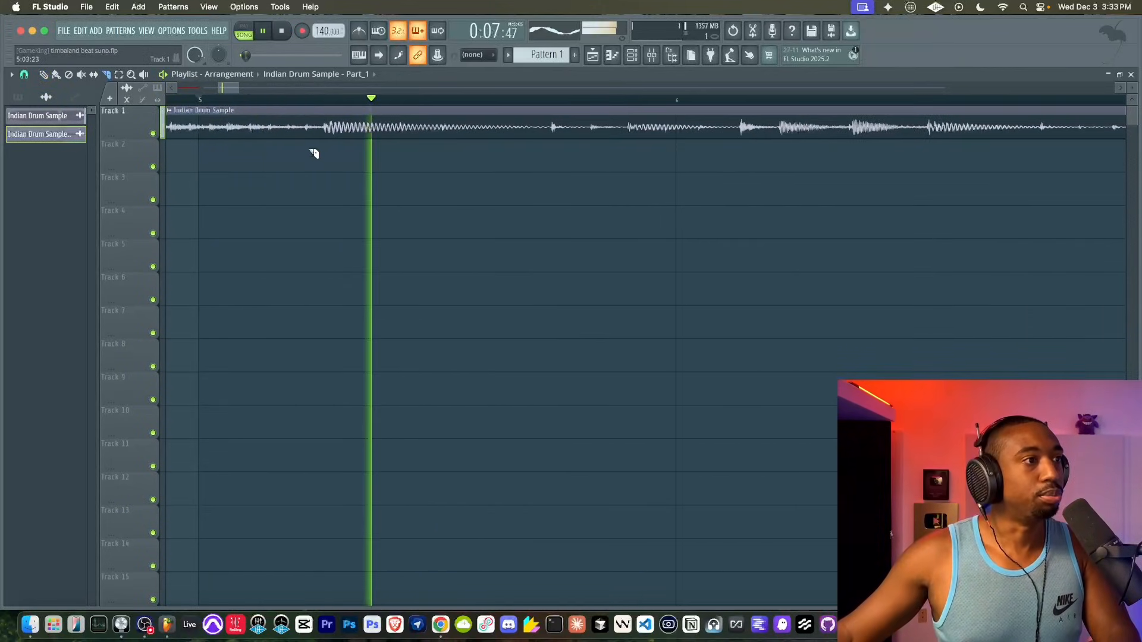
scroll(314, 157, "down", 1)
key("space")
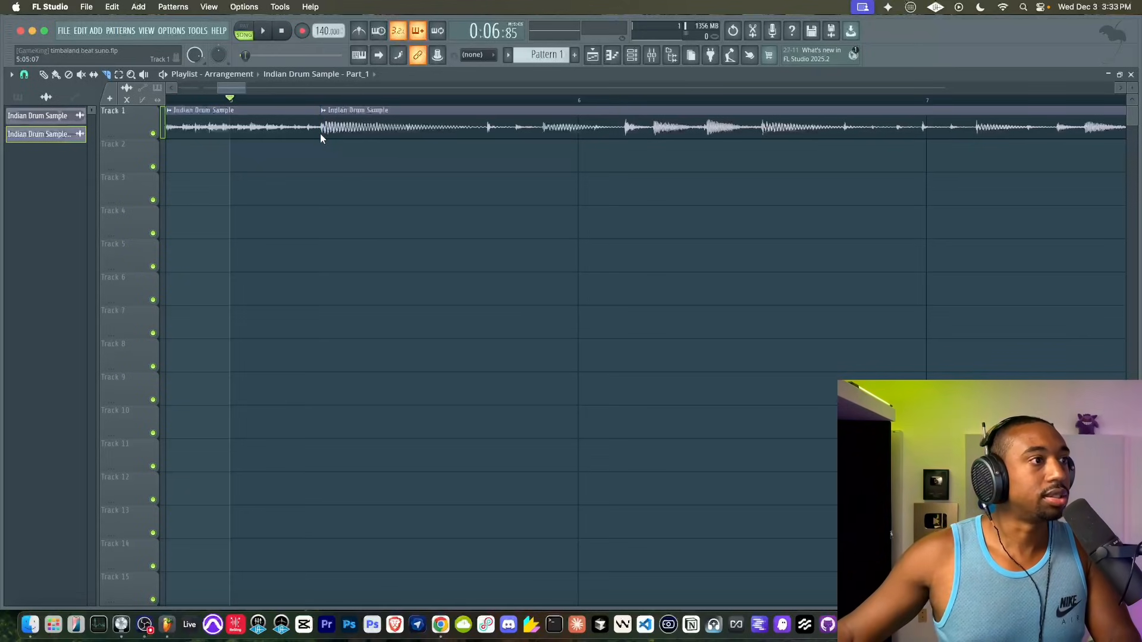
Play on from bar 5 and slice the clip about three quarters of the way through bar 7.
scroll(320, 137, "down", 3)
key("space")
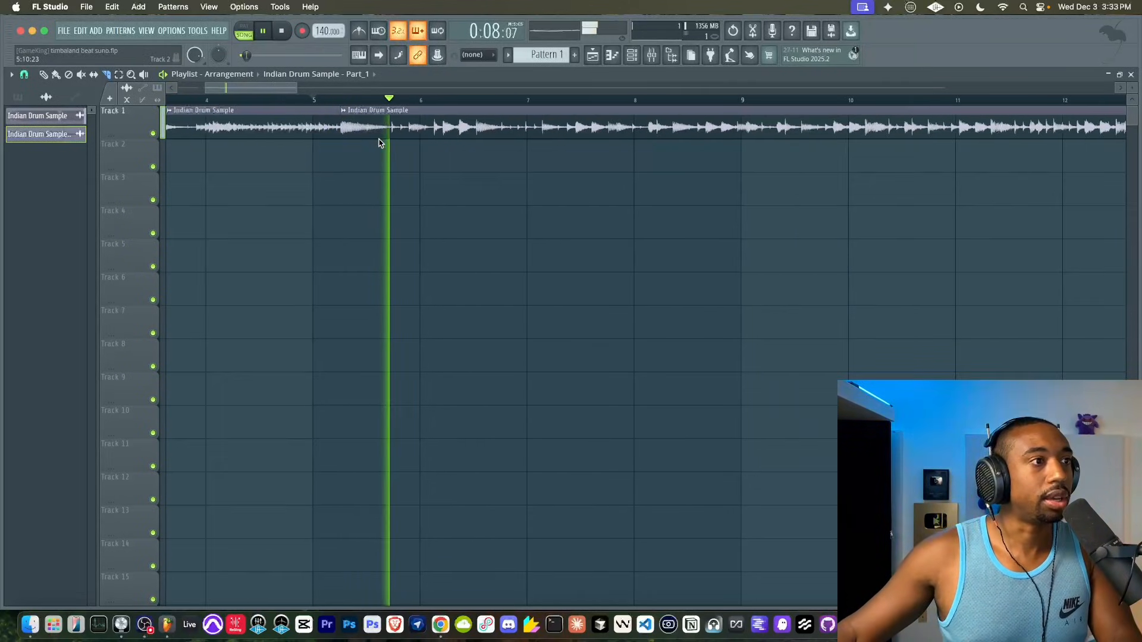
left_click_drag(287, 87, 305, 88)
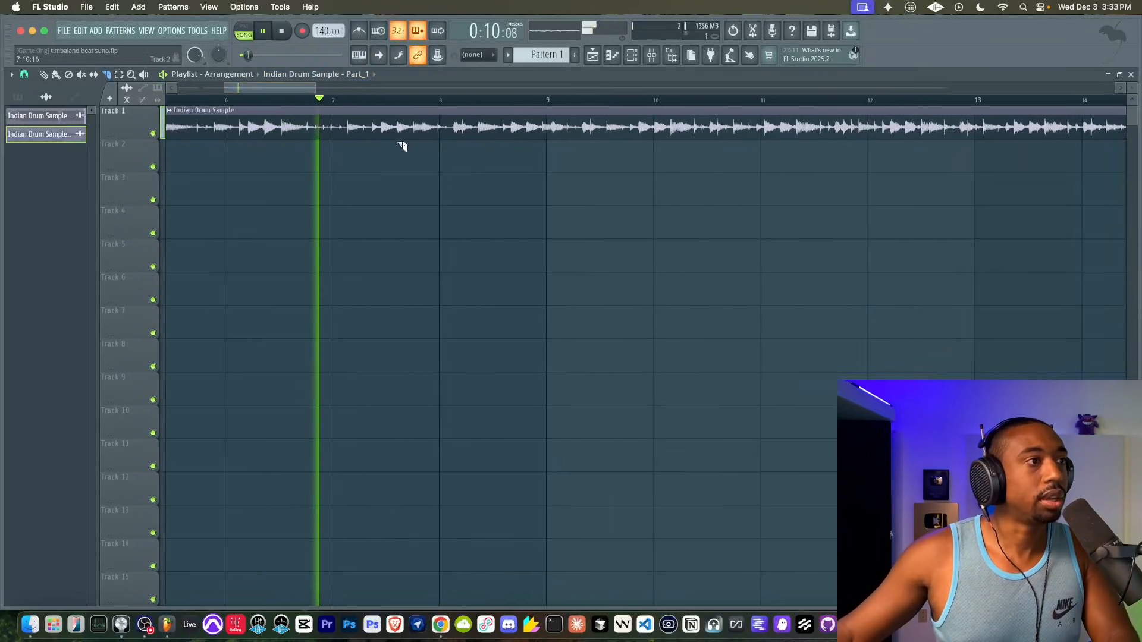
scroll(403, 146, "up", 3)
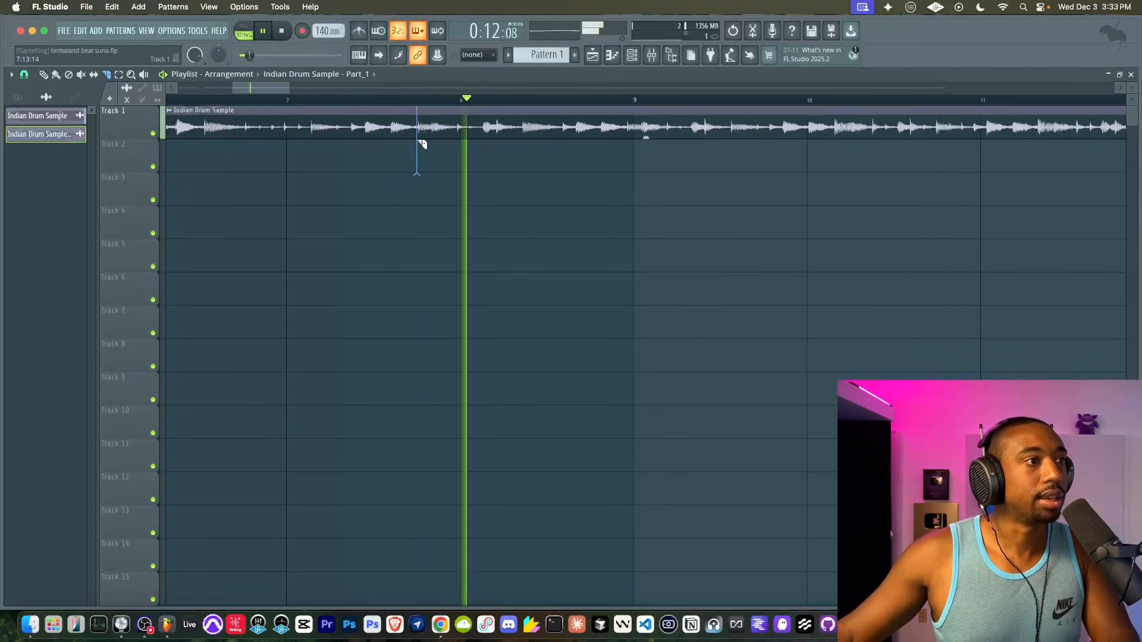
left_click_drag(421, 144, 421, 146)
left_click(274, 76)
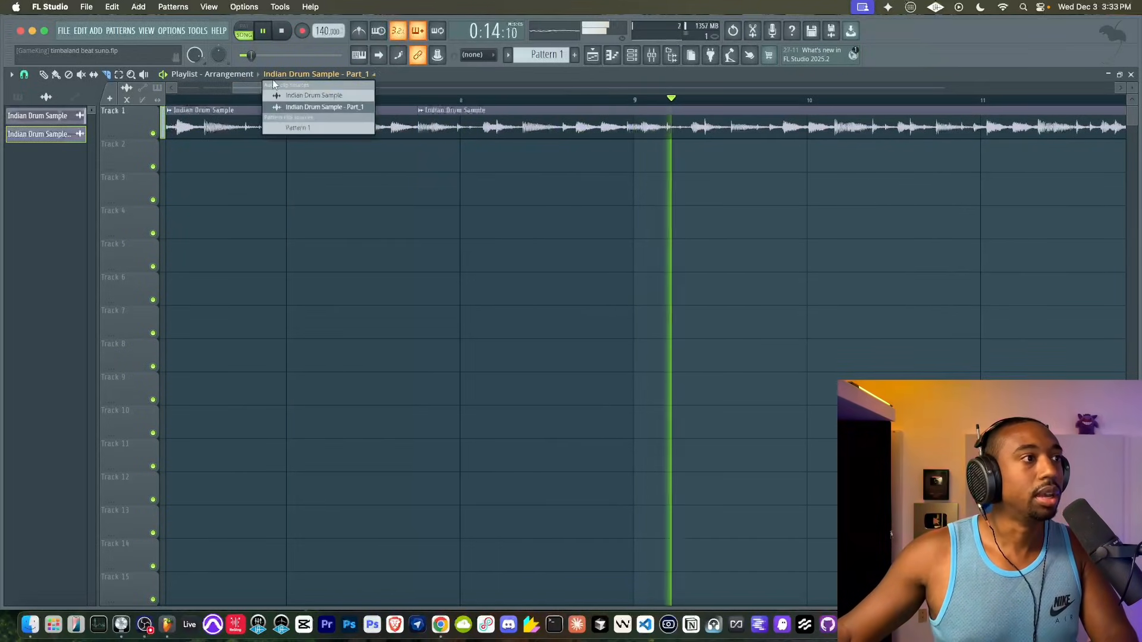
left_click(249, 88)
Slice the clip just after the start of bar 10 and delete all the audio that follows the cut.
left_click_drag(250, 87, 297, 89)
key("space")
scroll(503, 134, "up", 2)
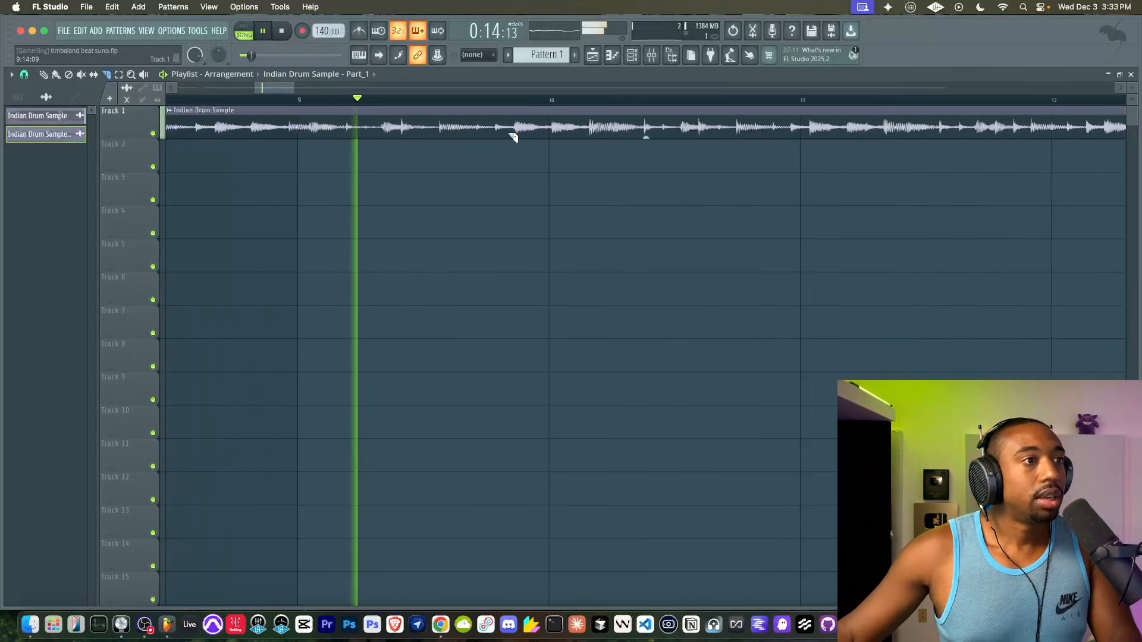
left_click_drag(584, 116, 590, 143)
key("space")
scroll(477, 113, "down", 2)
scroll(476, 114, "down", 4)
left_click(591, 131)
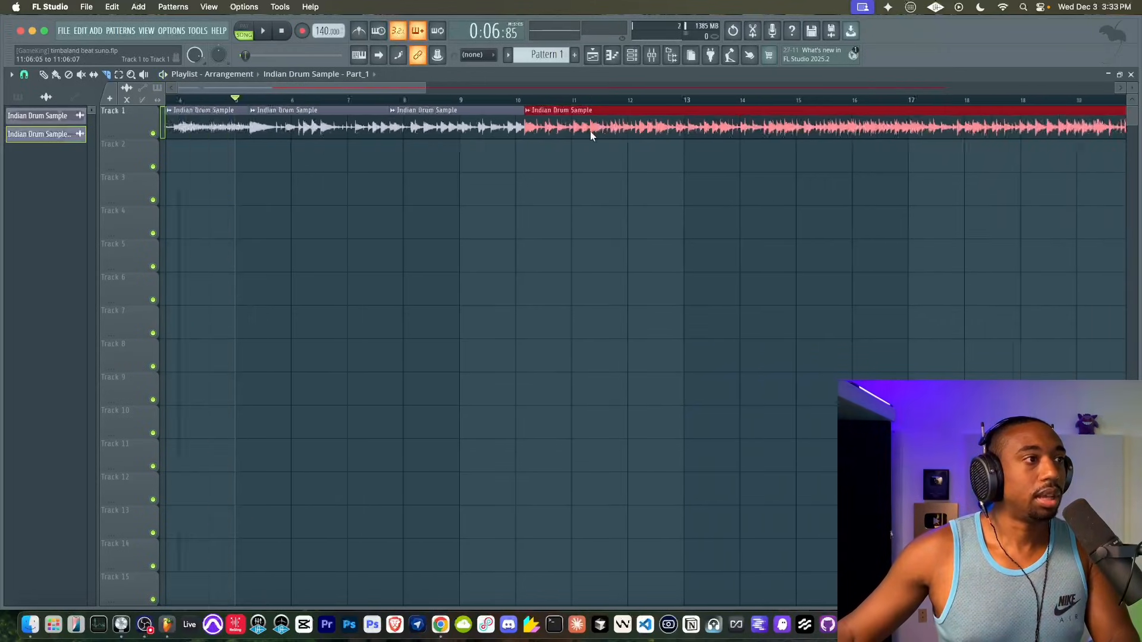
key("Delete")
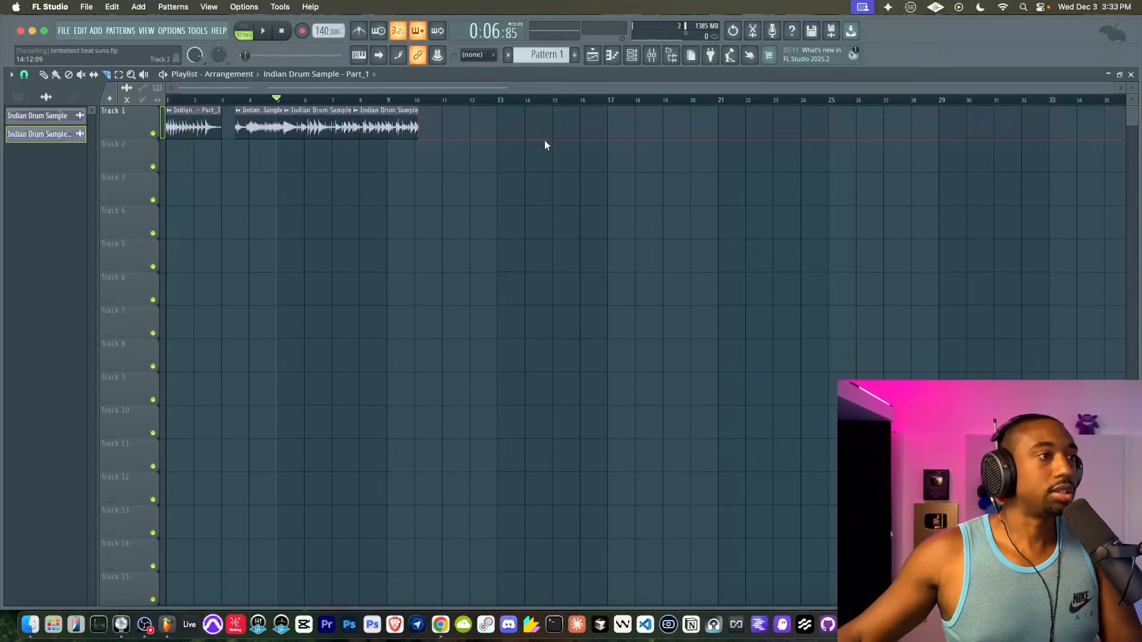
Delete the short Indian Drum Sample slice between mid bar 3 and bar 5.
left_click(46, 75)
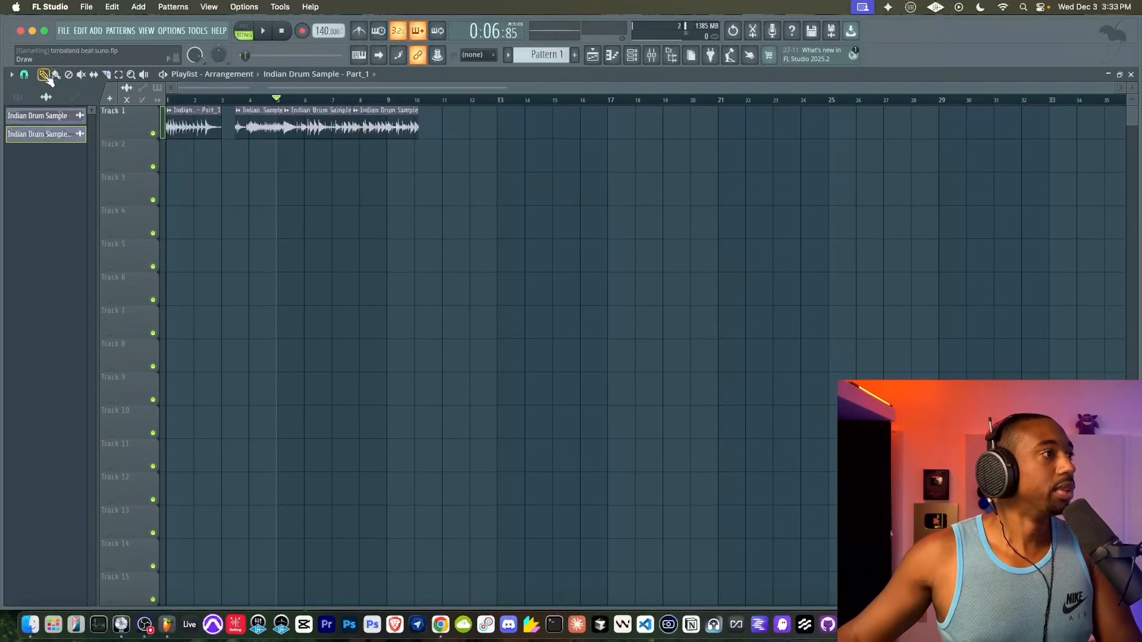
left_click(251, 117, "super")
left_click(306, 127, "super")
left_click(376, 126, "super")
left_click(254, 118, "super")
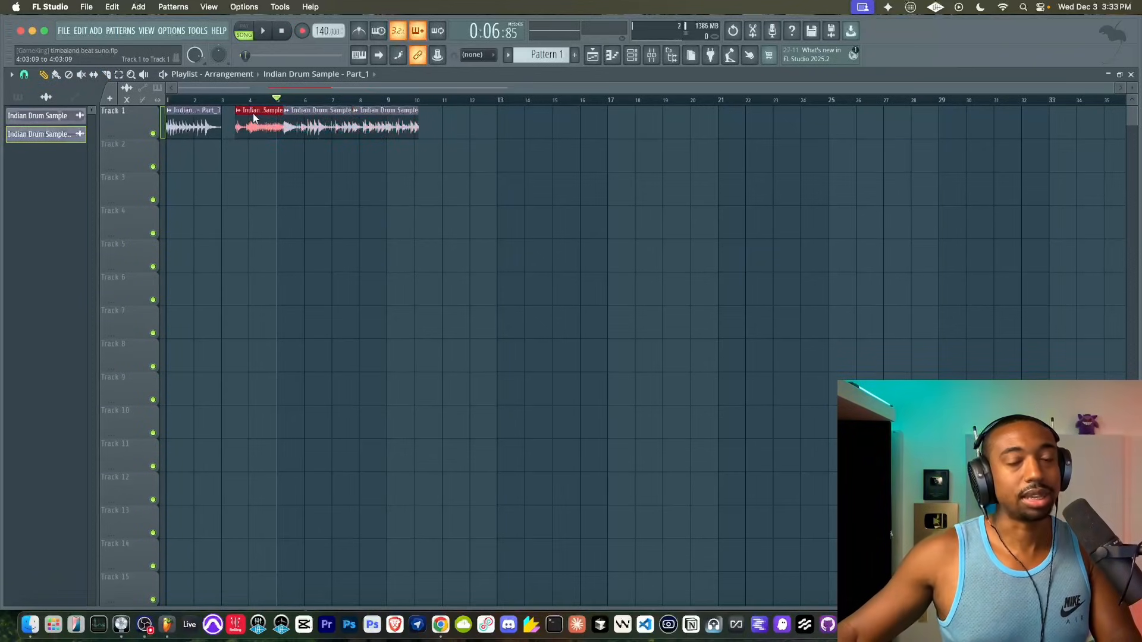
key("space")
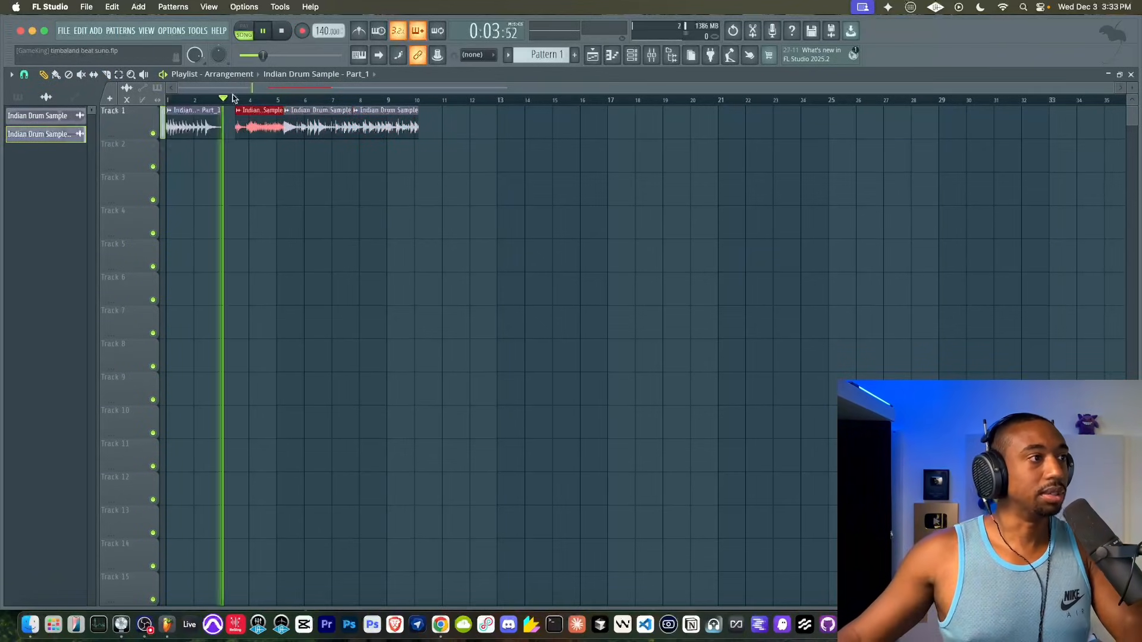
key("space")
right_click(259, 119)
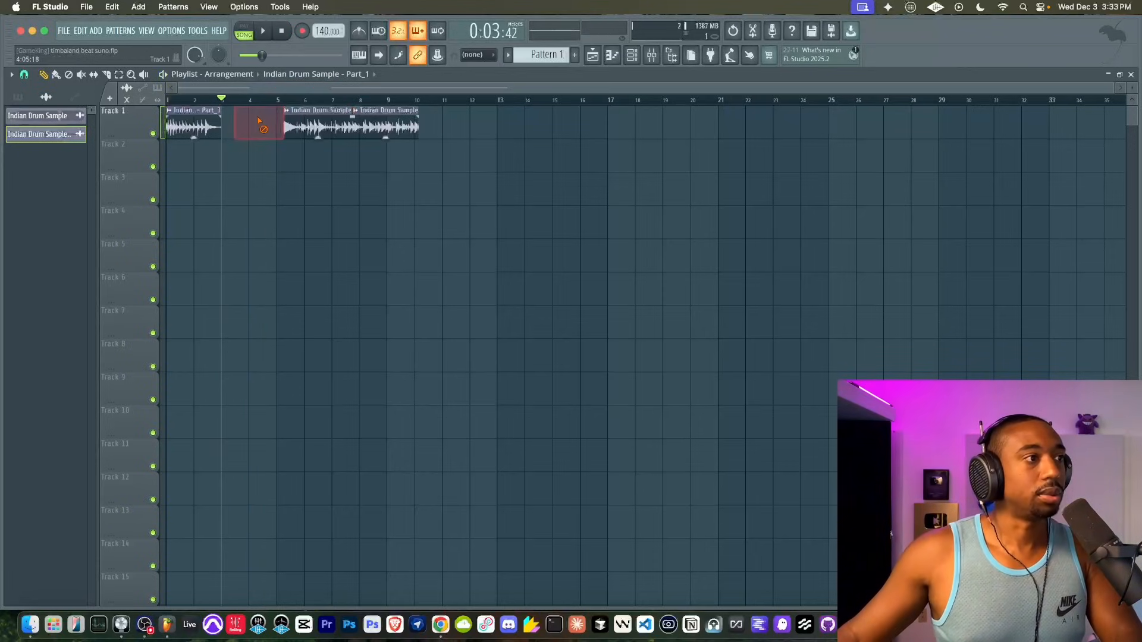
Make each of the two remaining Indian Drum Sample slices its own separate sample, and select both clips.
right_click(289, 115)
left_click(405, 133)
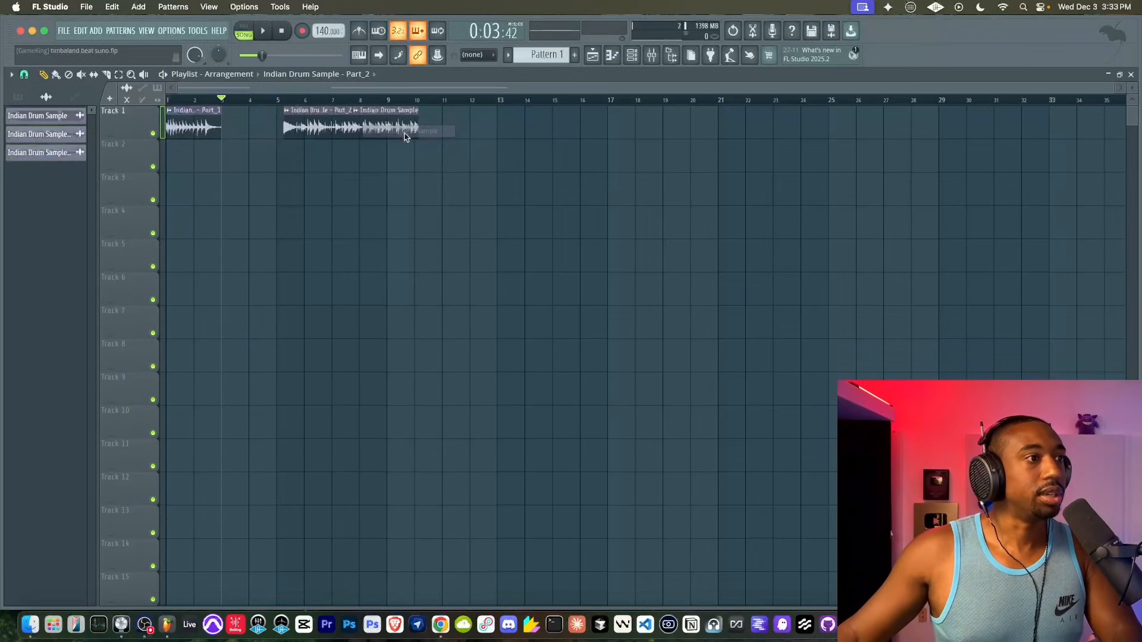
right_click(362, 113)
left_click(476, 131)
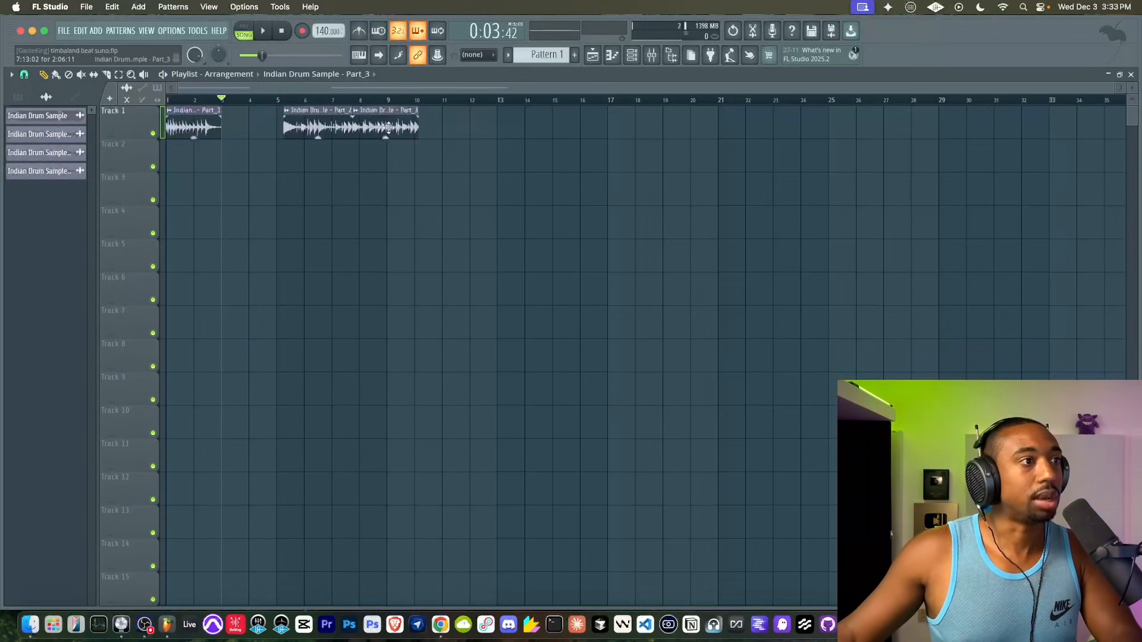
left_click(321, 134)
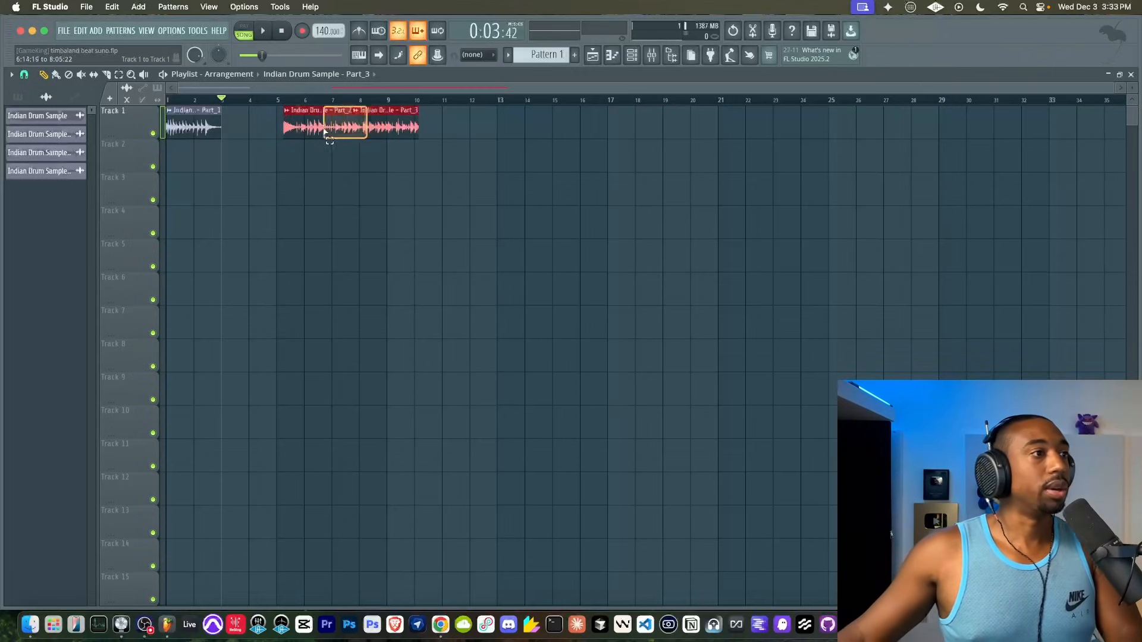
Move the Part_2 and Part_3 clips earlier so Part_2 starts at bar 3, and play from there.
left_click_drag(313, 127, 264, 130)
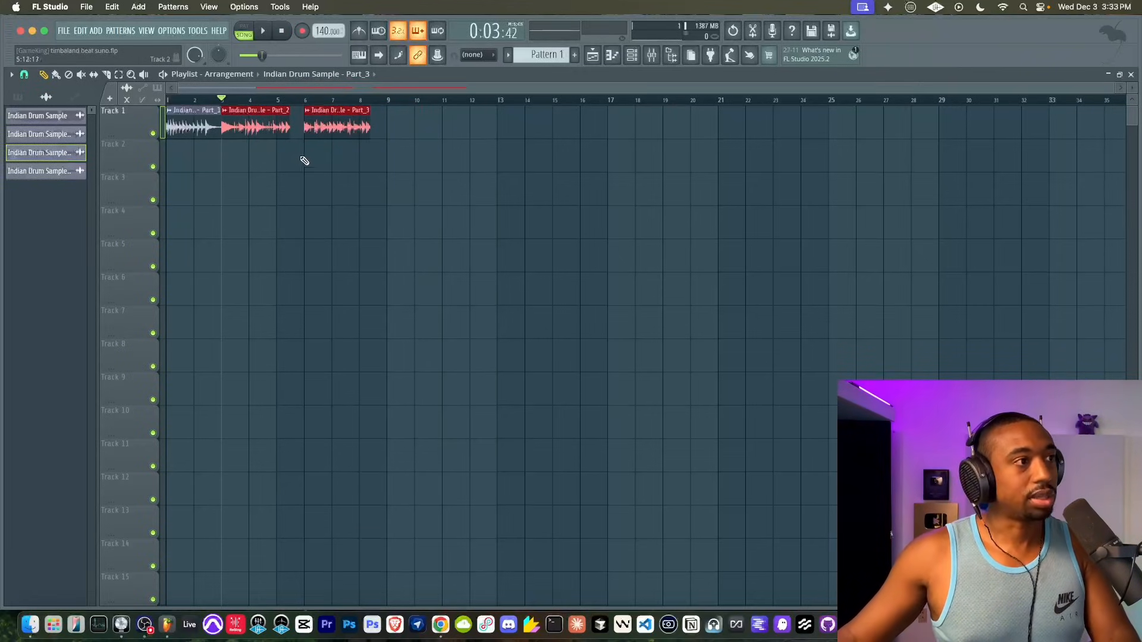
left_click(362, 183, "super")
key("space")
scroll(301, 168, "up", 3)
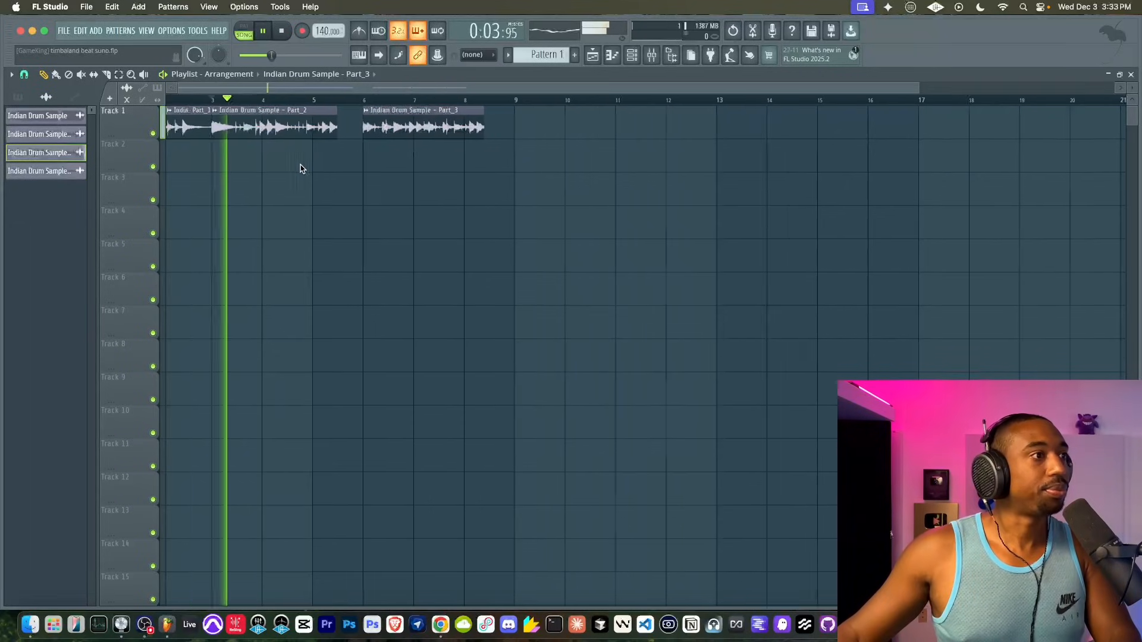
key("space")
Check the channel settings of Part_2 and switch all audio clip channels in the project to Stretch mode.
double_click(305, 113)
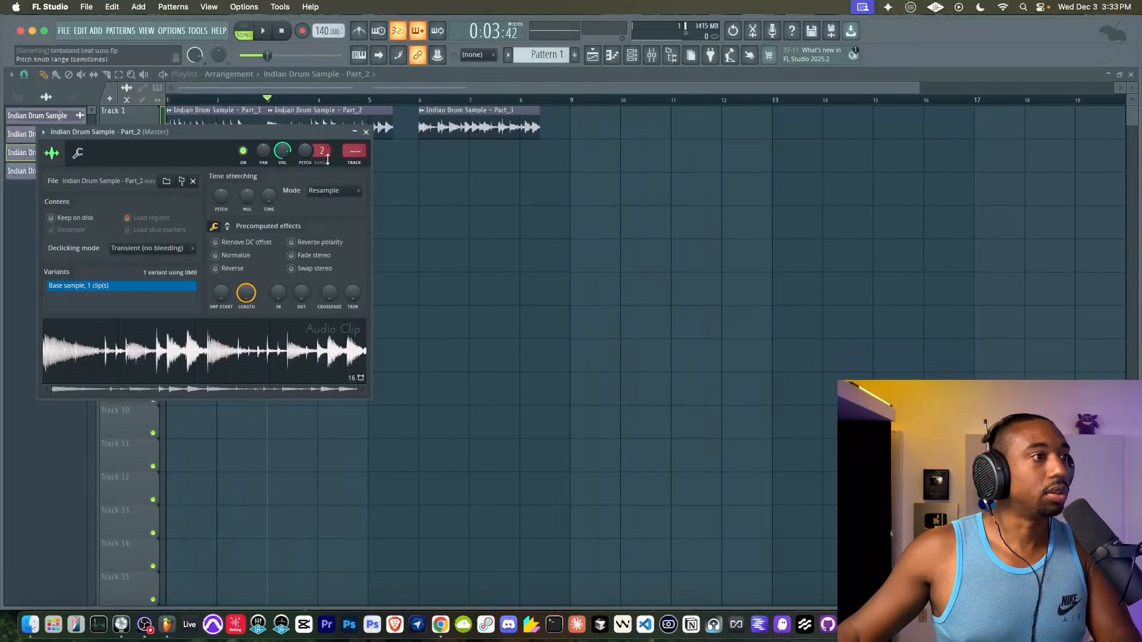
left_click(367, 132)
left_click(198, 31)
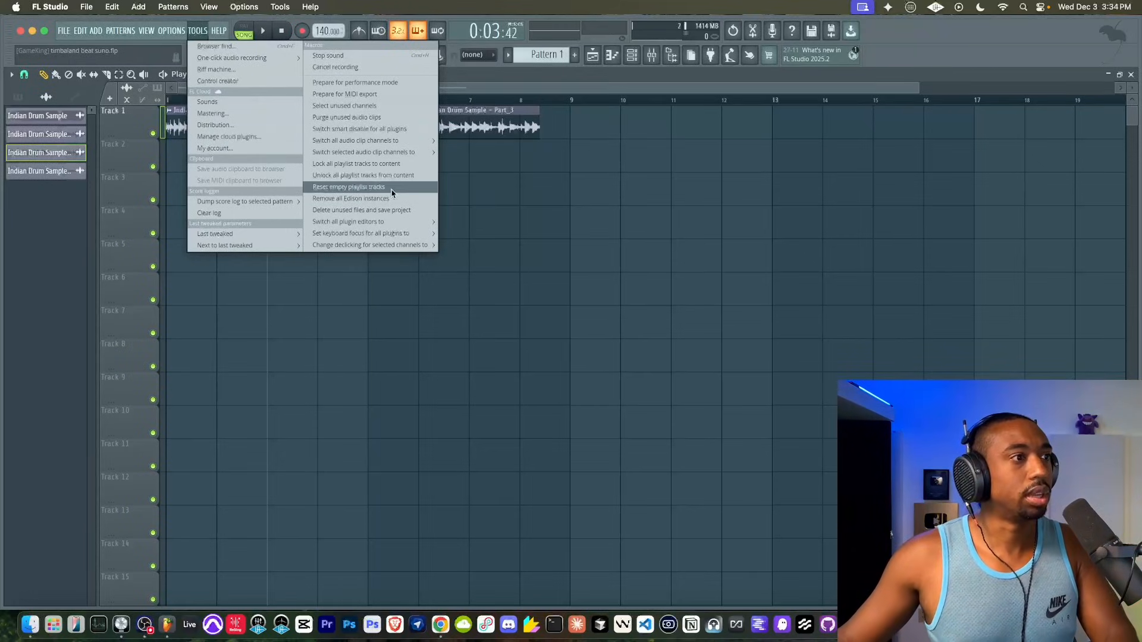
mouse_move(385, 143)
left_click(460, 163)
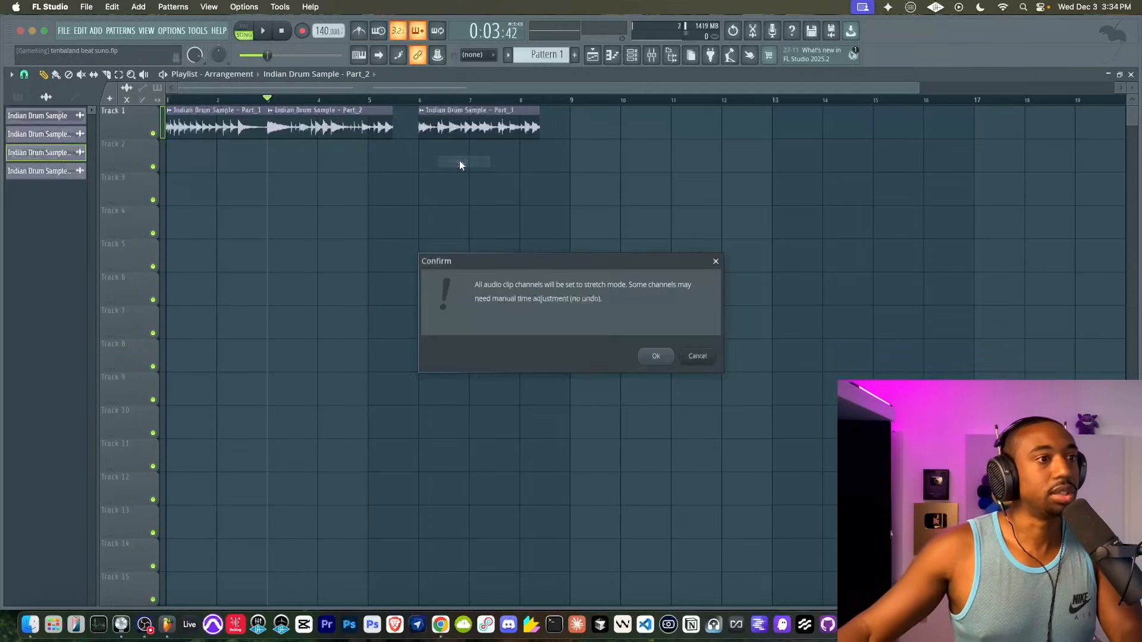
left_click(655, 354)
left_click(436, 123)
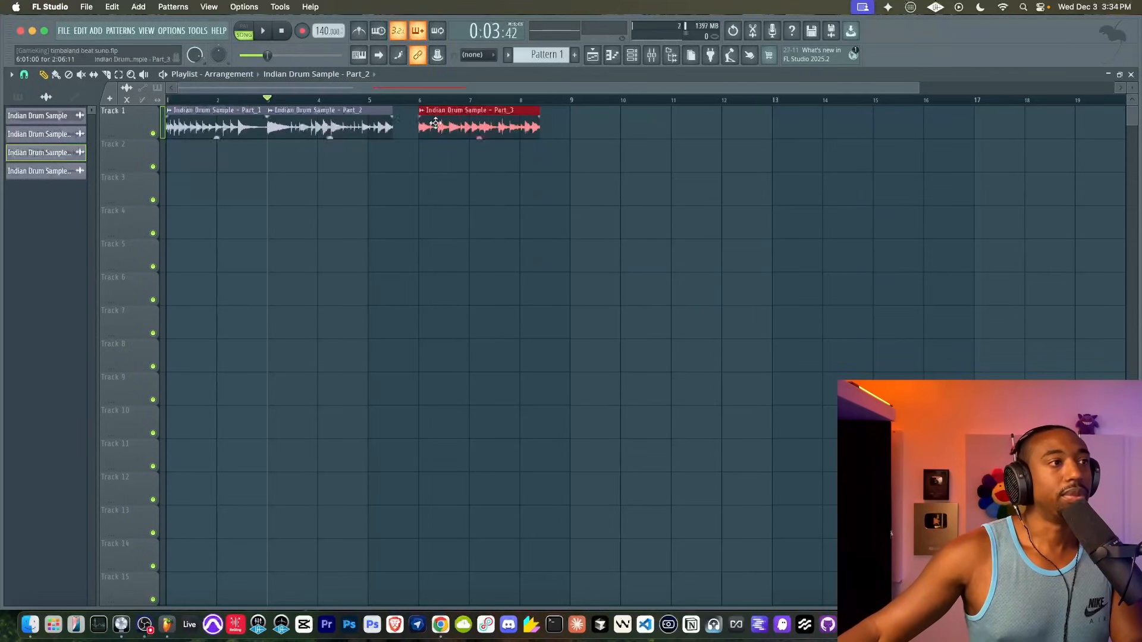
left_click(199, 30)
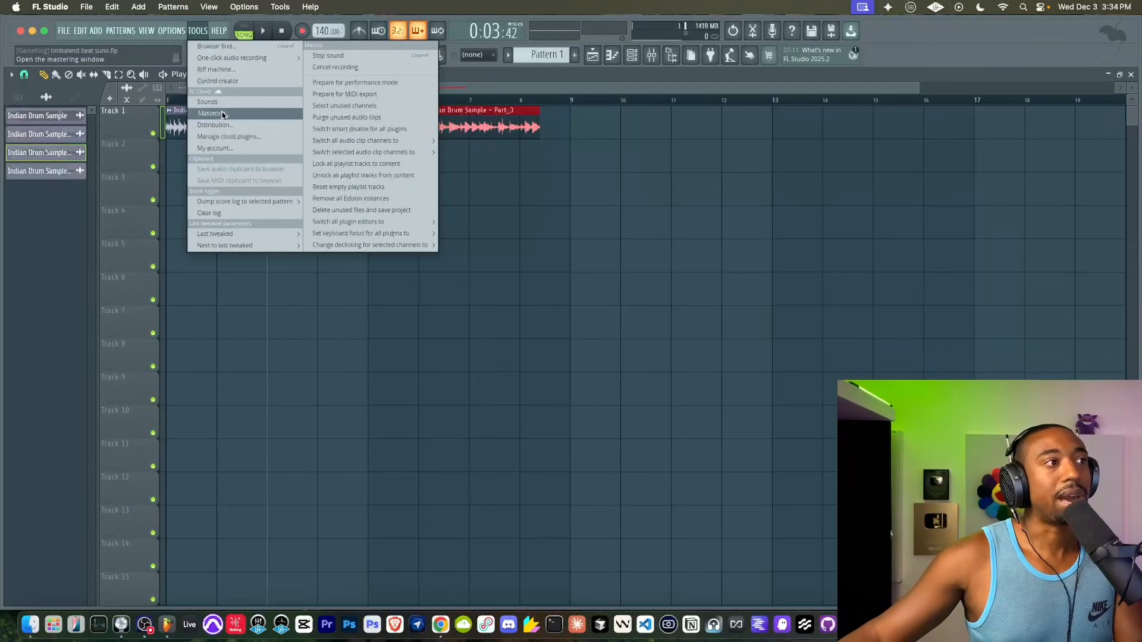
left_click(507, 247)
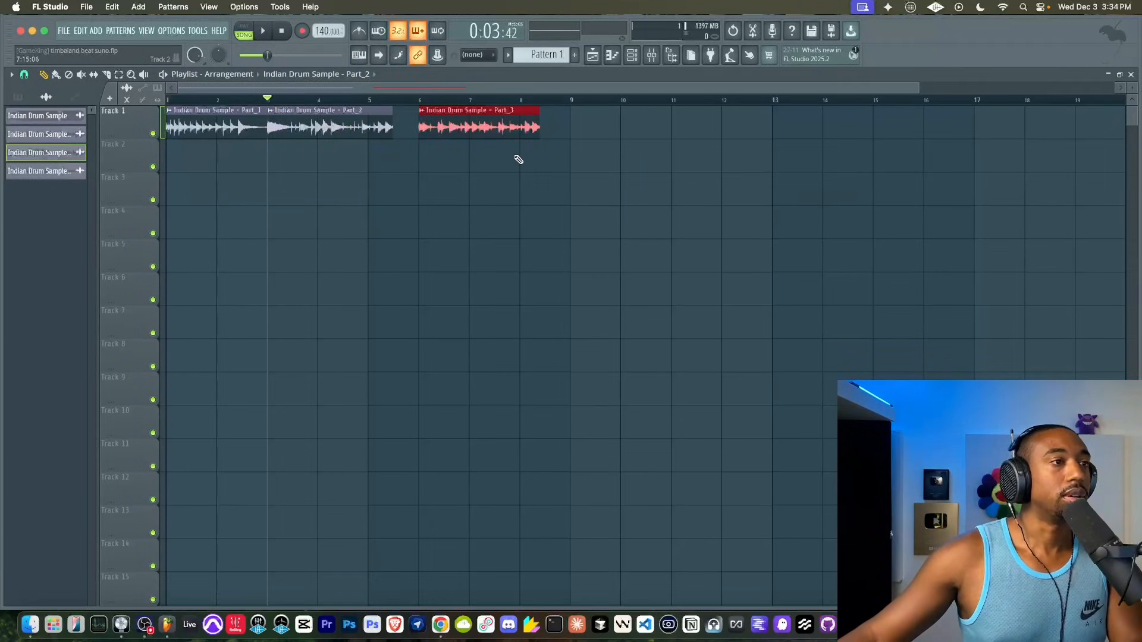
left_click(475, 160)
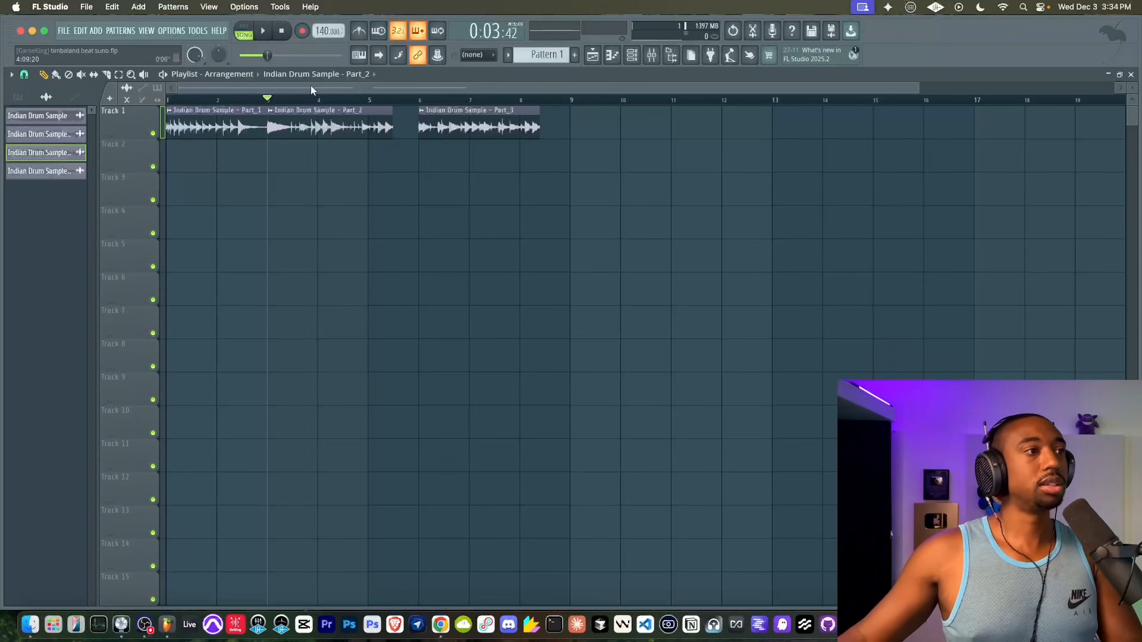
Set the time-stretch length of the Part_2 sample to 2 bars and play it from bar 3.
double_click(332, 111)
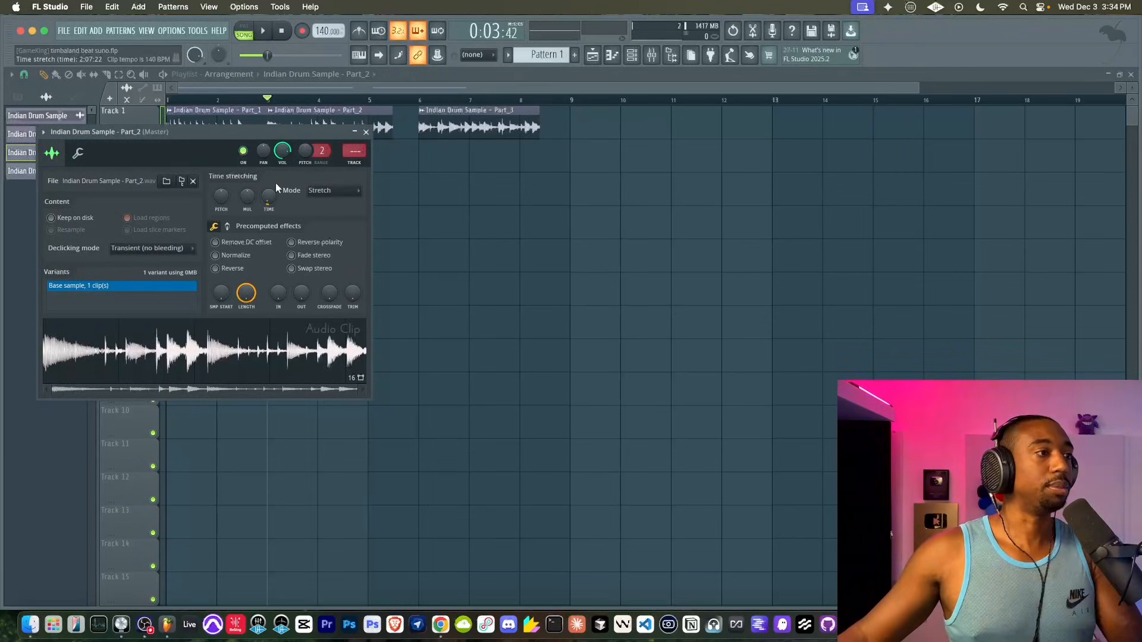
right_click(272, 261)
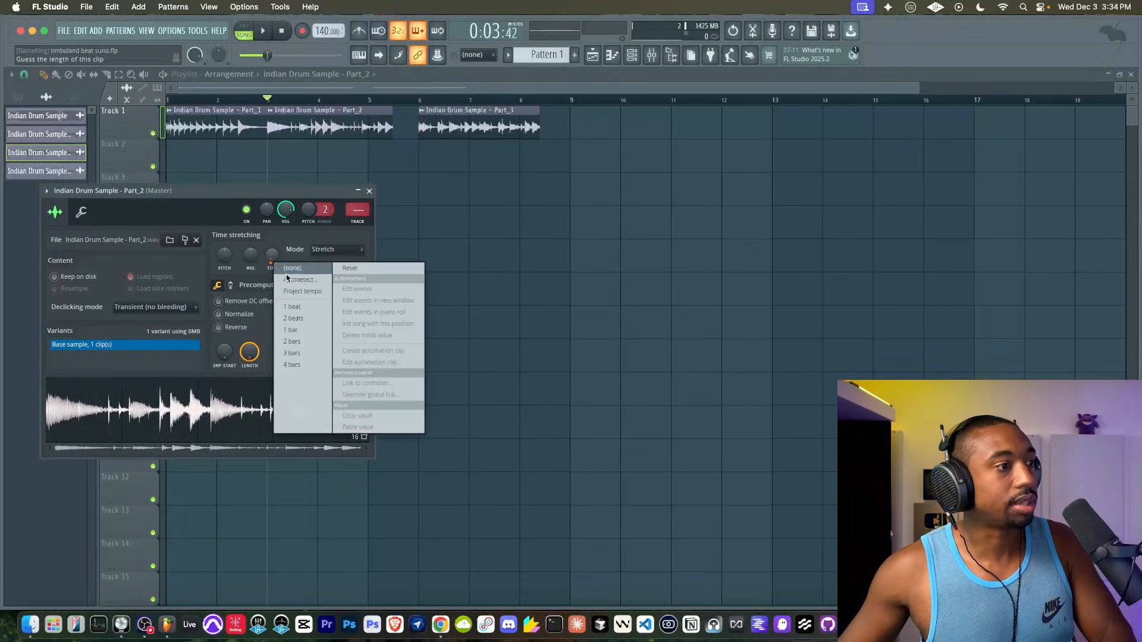
left_click(300, 340)
key("space")
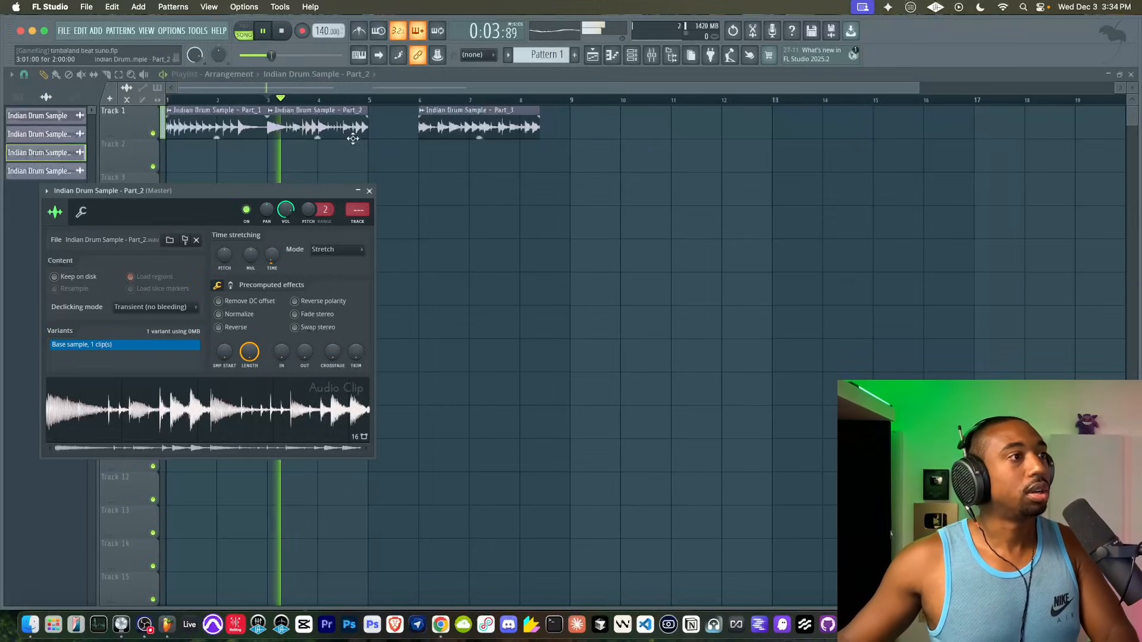
left_click(368, 191)
key("space")
Move the Part_3 clip to bar 5, directly behind Part_2, and time-stretch its sample to 2 bars.
left_click_drag(474, 125, 424, 123)
double_click(420, 124)
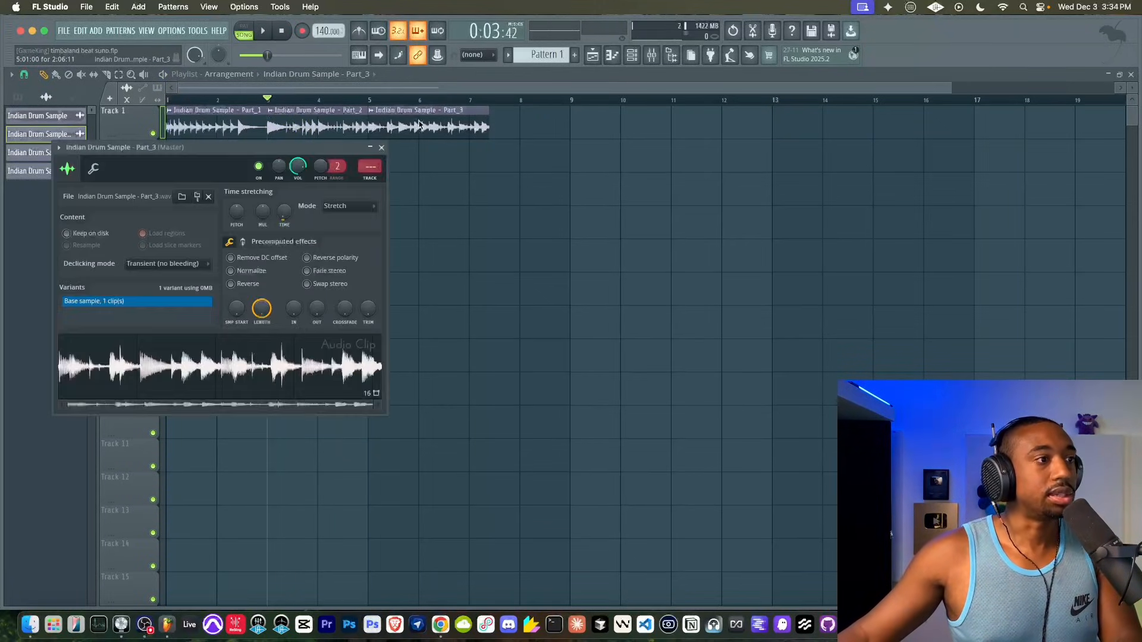
right_click(283, 213)
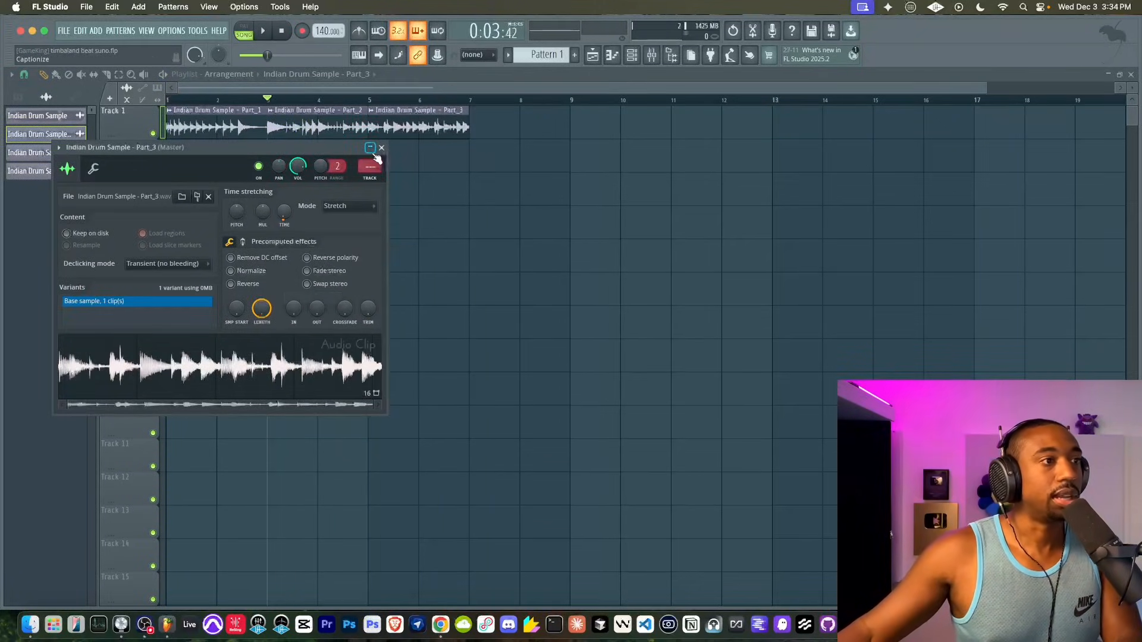
left_click(381, 147)
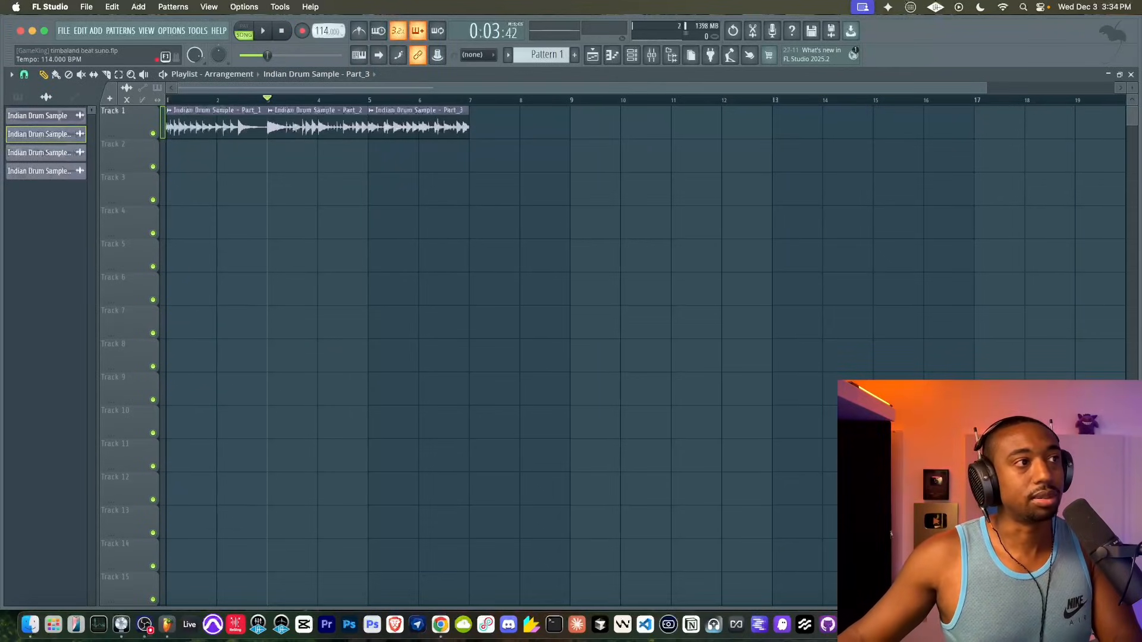
Set the project tempo to 108 BPM and duplicate the Part_2 and Part_3 clips directly after themselves.
left_click_drag(323, 31, 323, 34)
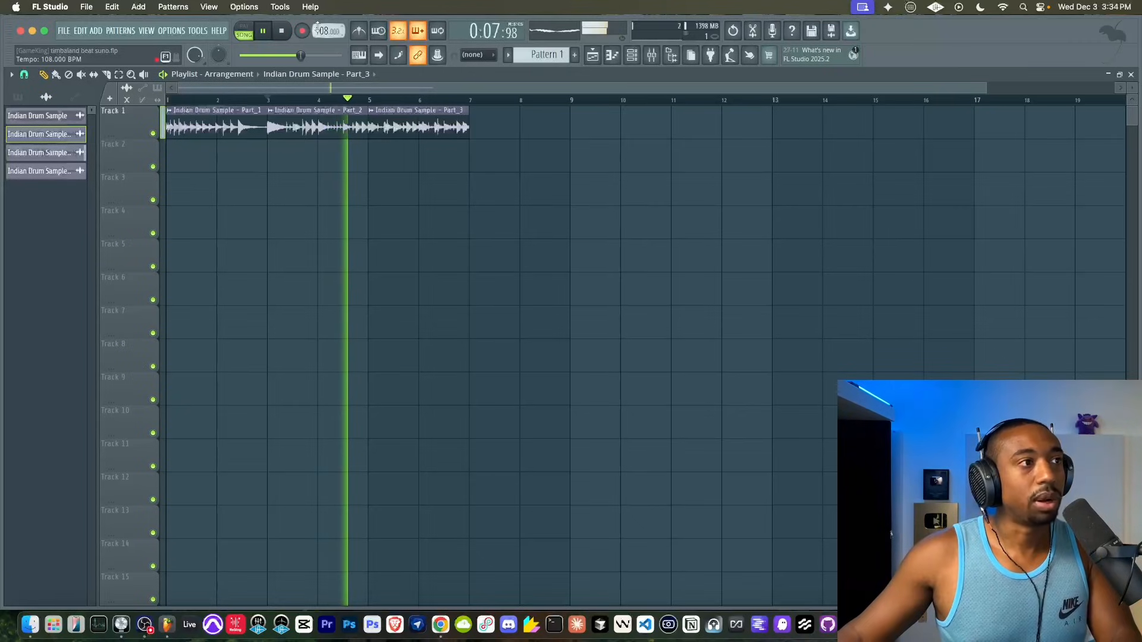
left_click_drag(430, 149, 329, 128)
scroll(378, 135, "down", 1)
scroll(329, 127, "down", 2)
scroll(329, 127, "down", 1)
key("ctrl+b")
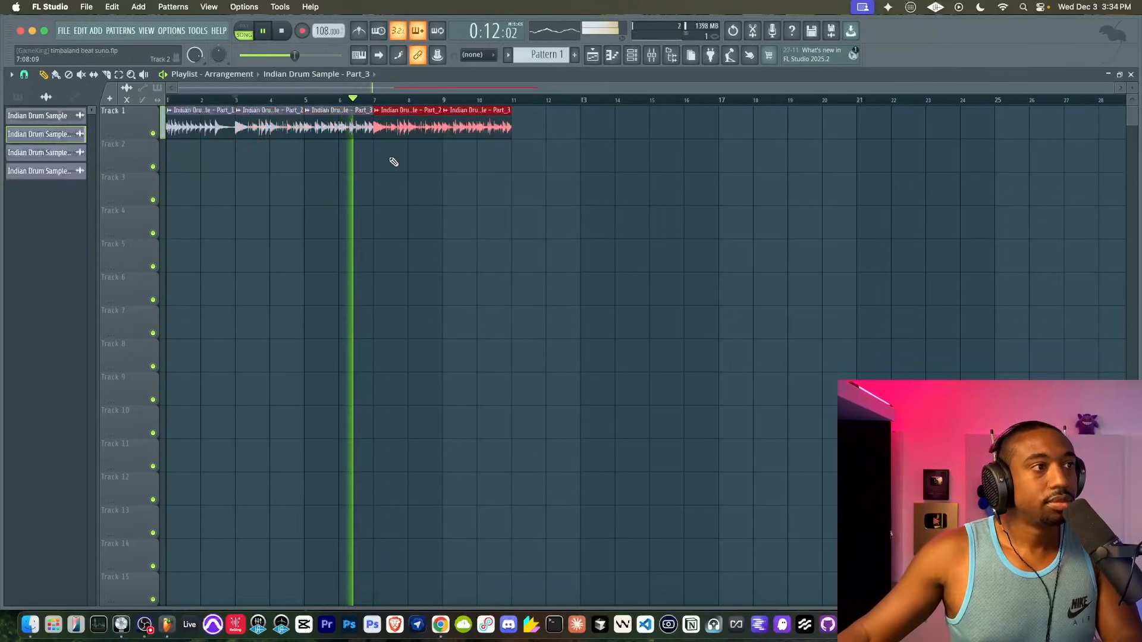
Move the four Part_2 and Part_3 clips down to Track 2, leaving Part_1 on Track 1.
left_click(504, 148)
left_click_drag(504, 148, 260, 169)
left_click_drag(557, 157, 243, 154)
left_click(268, 222, "super")
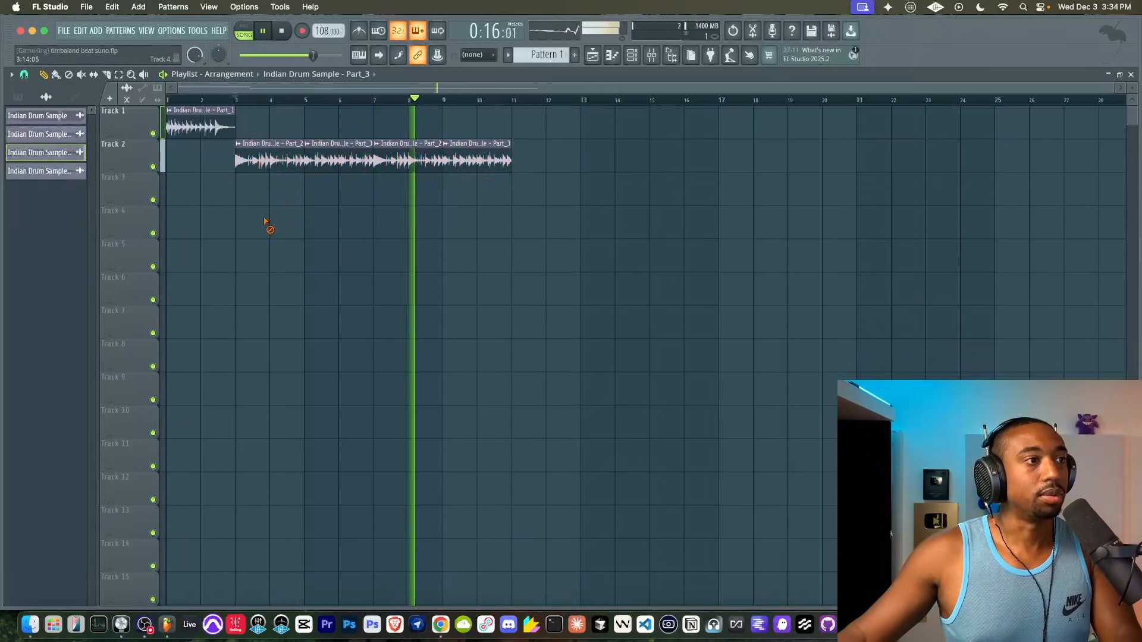
Duplicate the four clips on Track 2 so the pattern runs on to bar 19.
left_click_drag(559, 191, 238, 157)
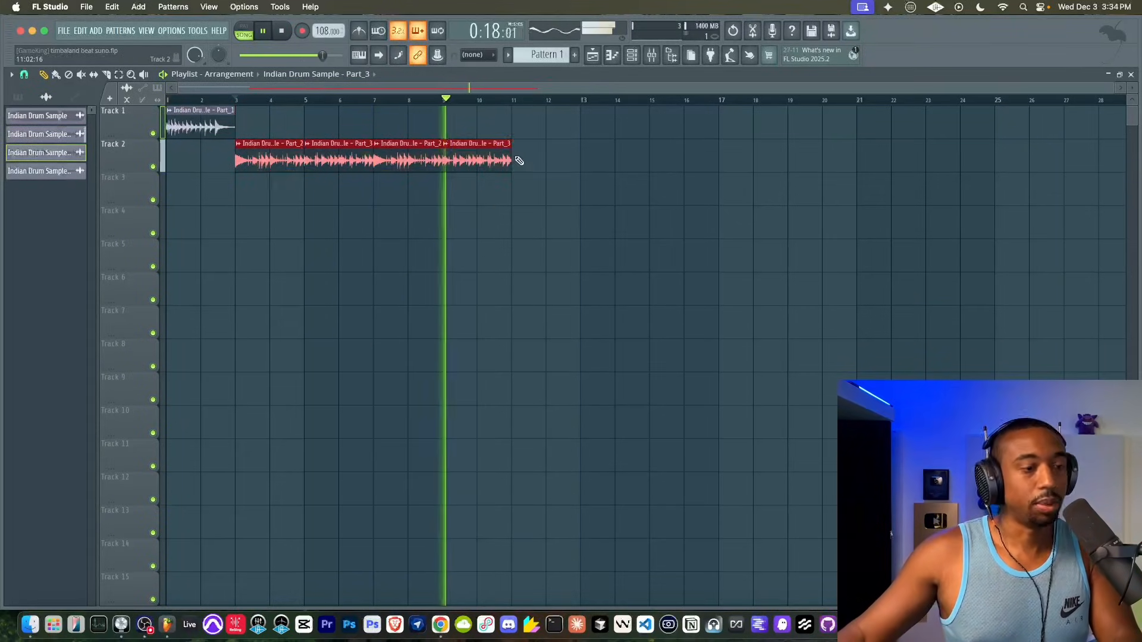
left_click_drag(560, 160, 260, 161)
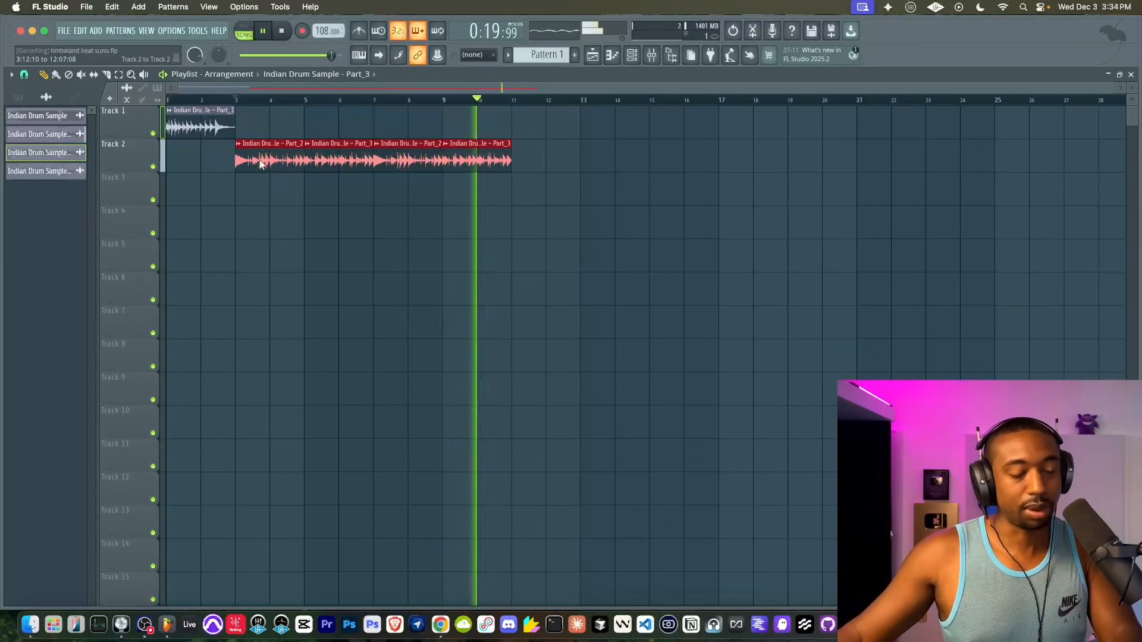
key("super+b")
left_click(510, 191, "super")
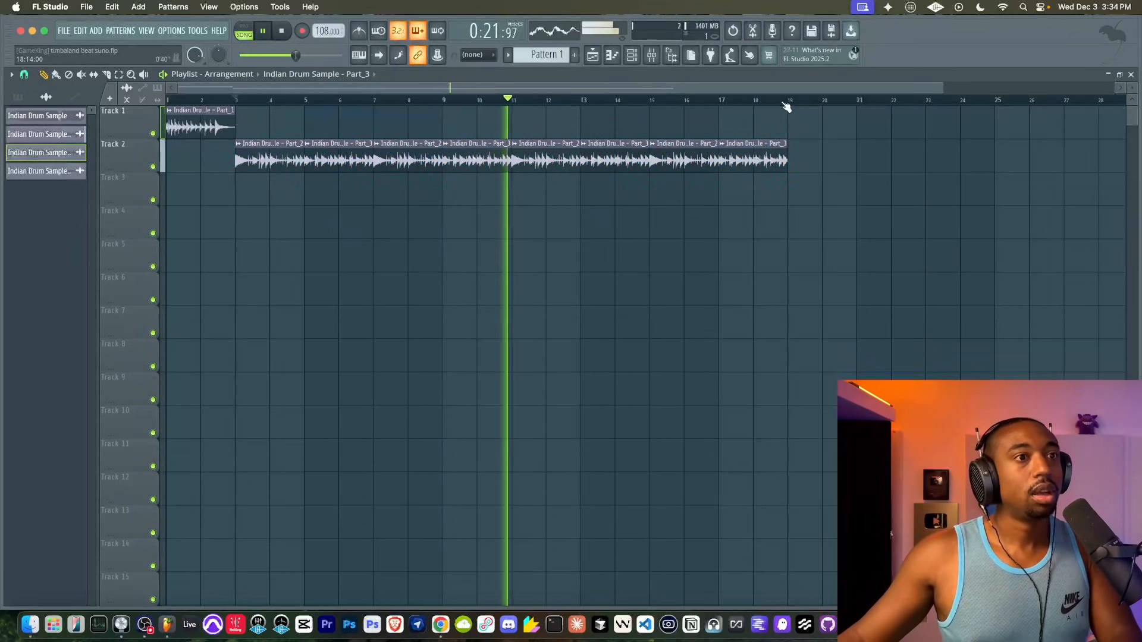
Shift the Track 2 clips to start at bar 1 with Track 1 muted, and set the playback loop from bar 1 to bar 17.
left_click_drag(785, 103, 162, 140)
key("space")
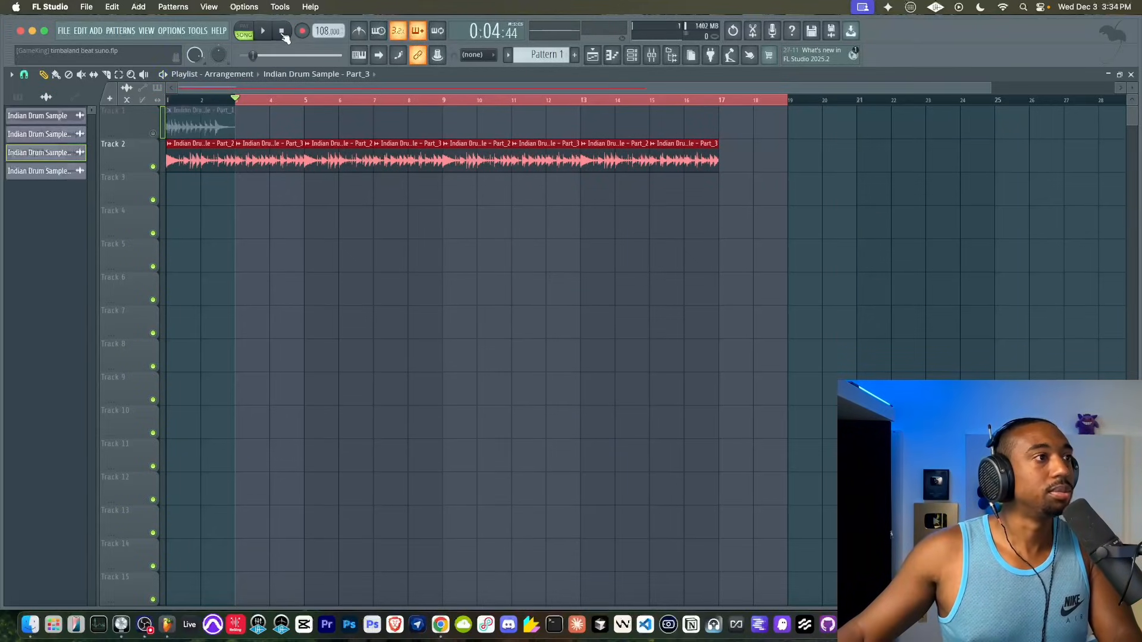
key("space")
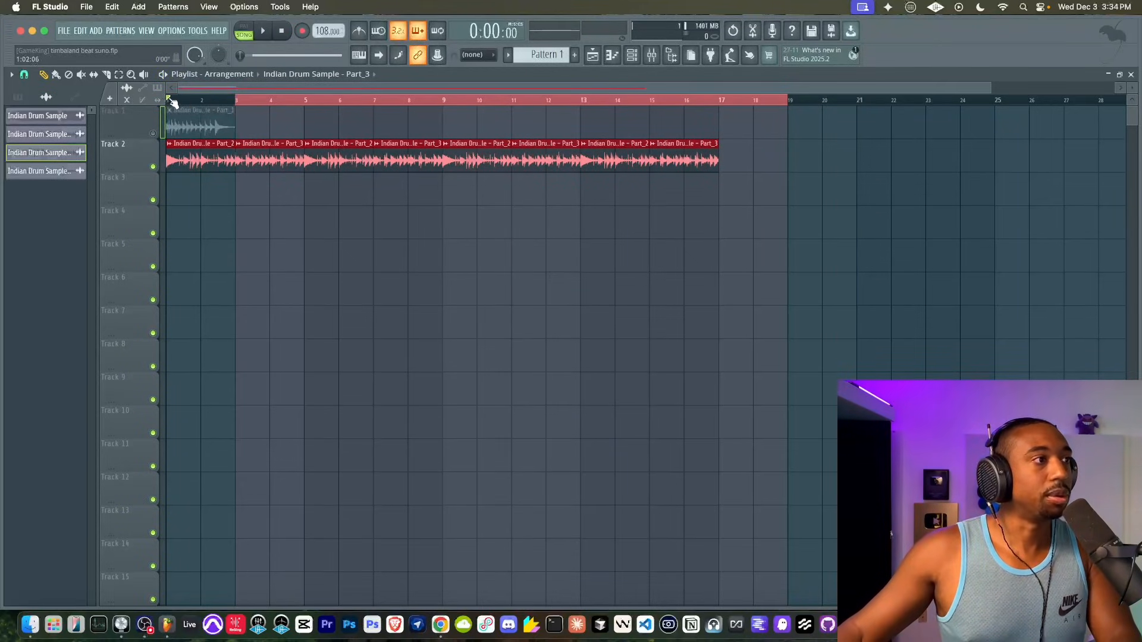
left_click_drag(171, 103, 718, 102)
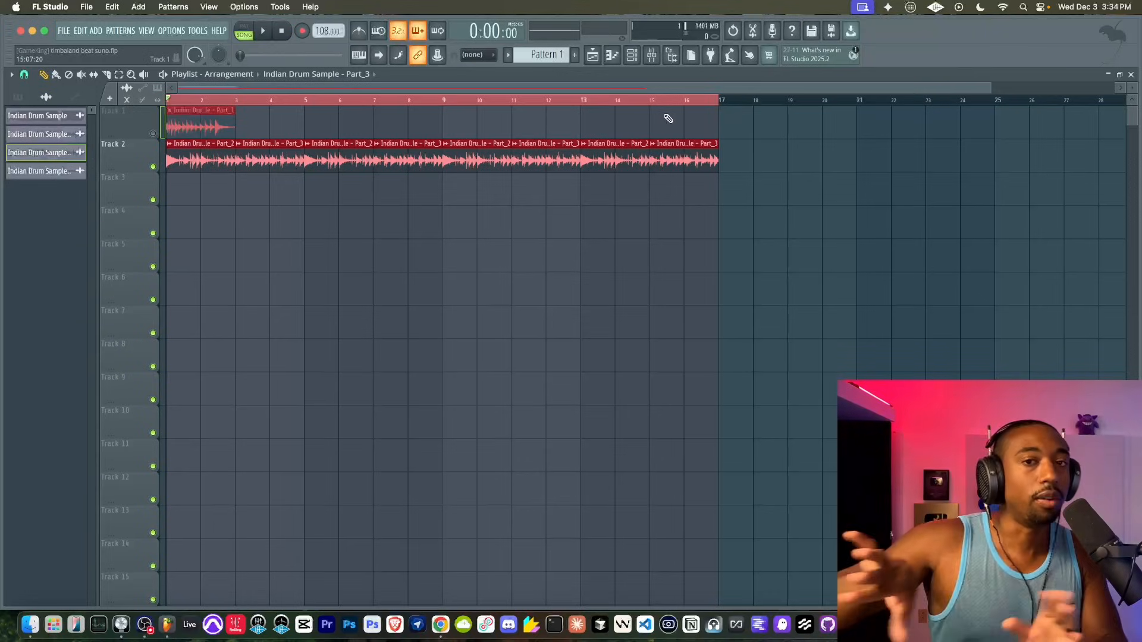
left_click(354, 239)
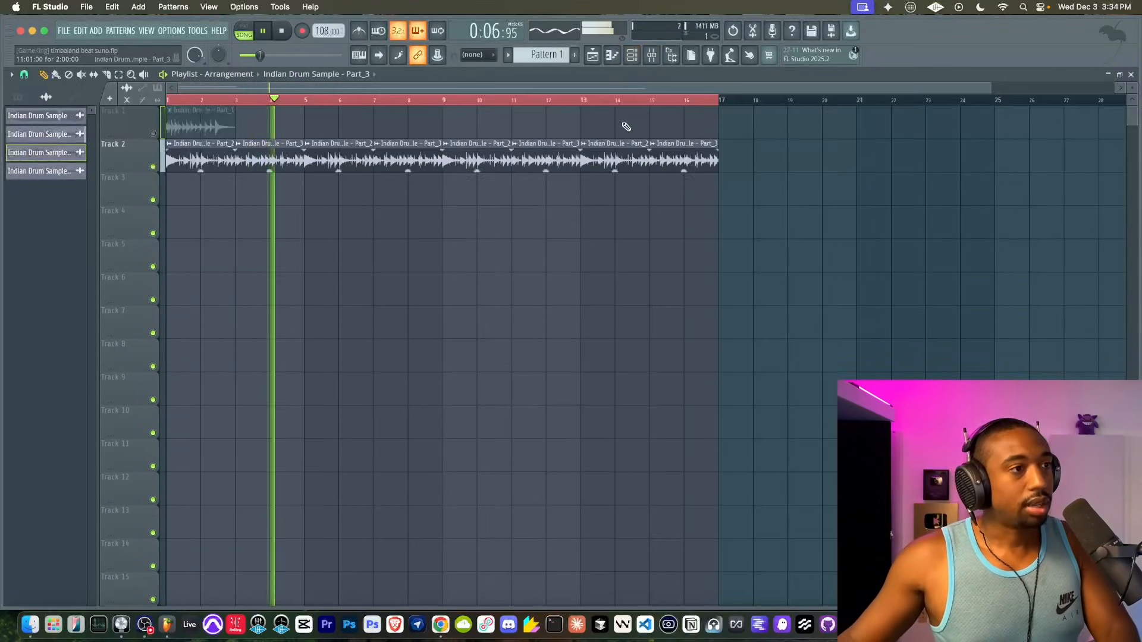
Import Indian drum sample 2 from the Downloads folder onto Track 4 at bar 1 and solo that track.
left_click(1100, 625)
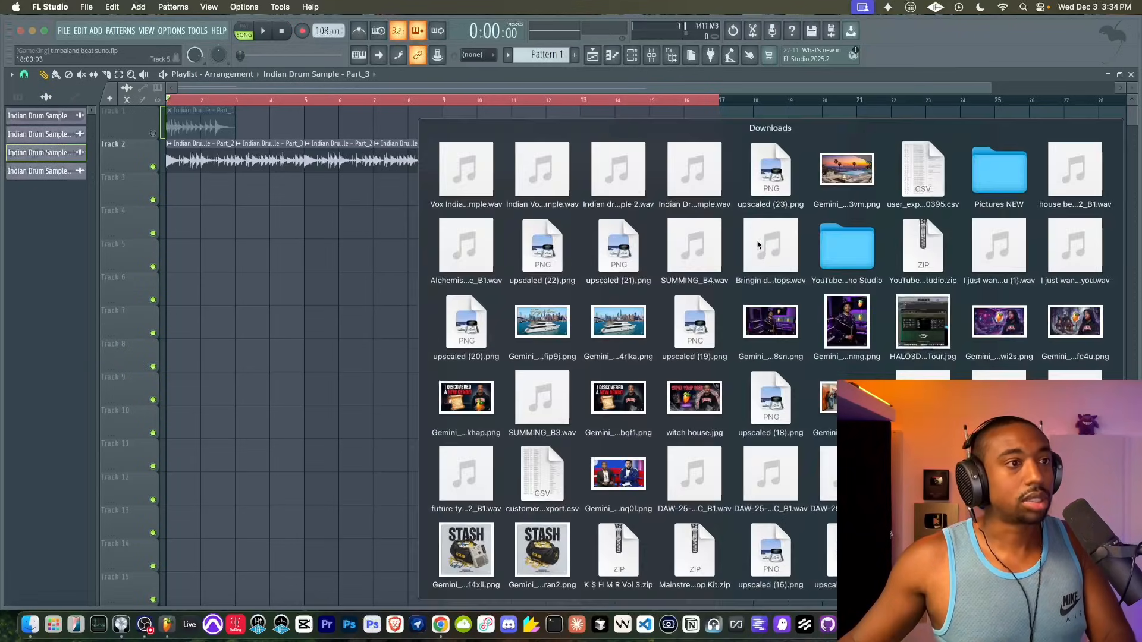
left_click_drag(634, 166, 253, 213)
left_click(152, 233, "ctrl")
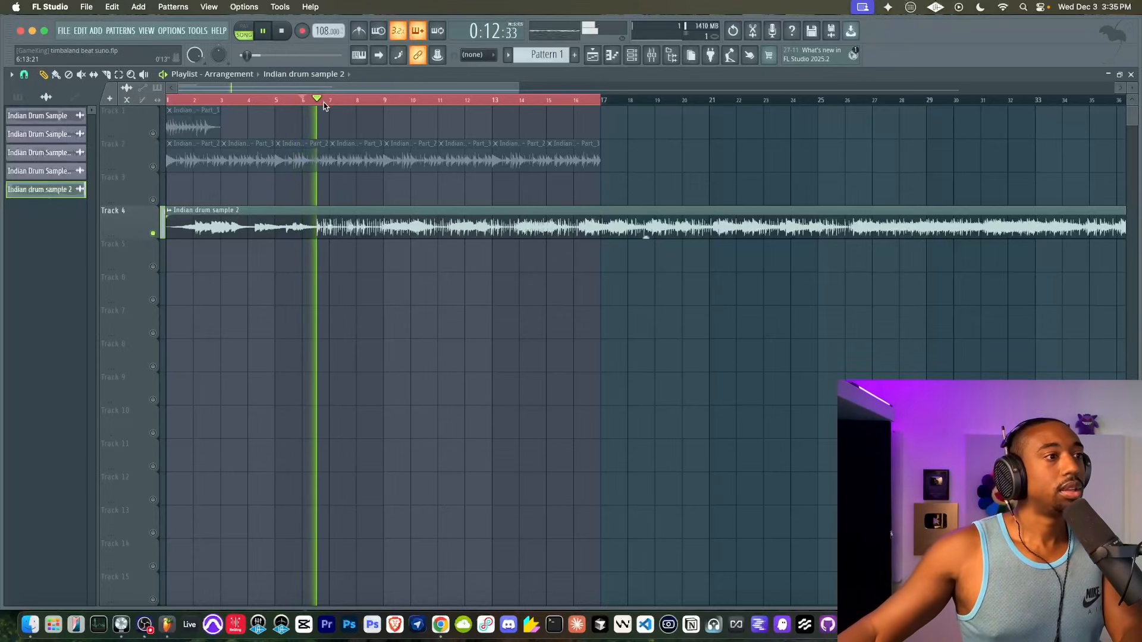
Listen to Indian drum sample 2 around bars 5 and 6 to locate where the drum phrase begins.
scroll(302, 143, "up", 6)
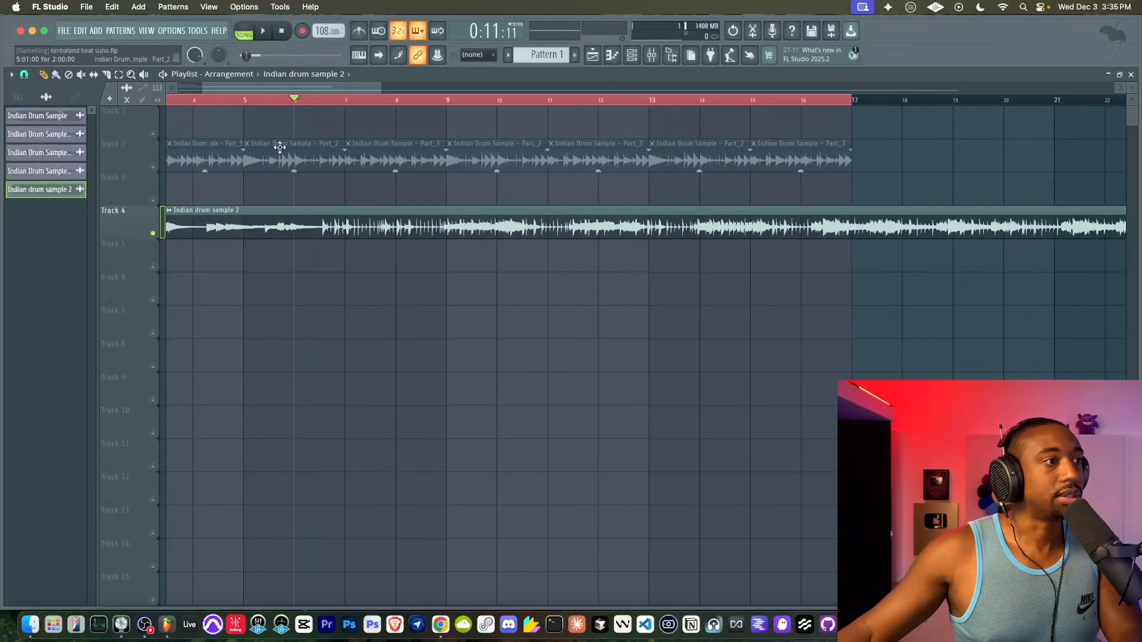
key("space")
key("space")
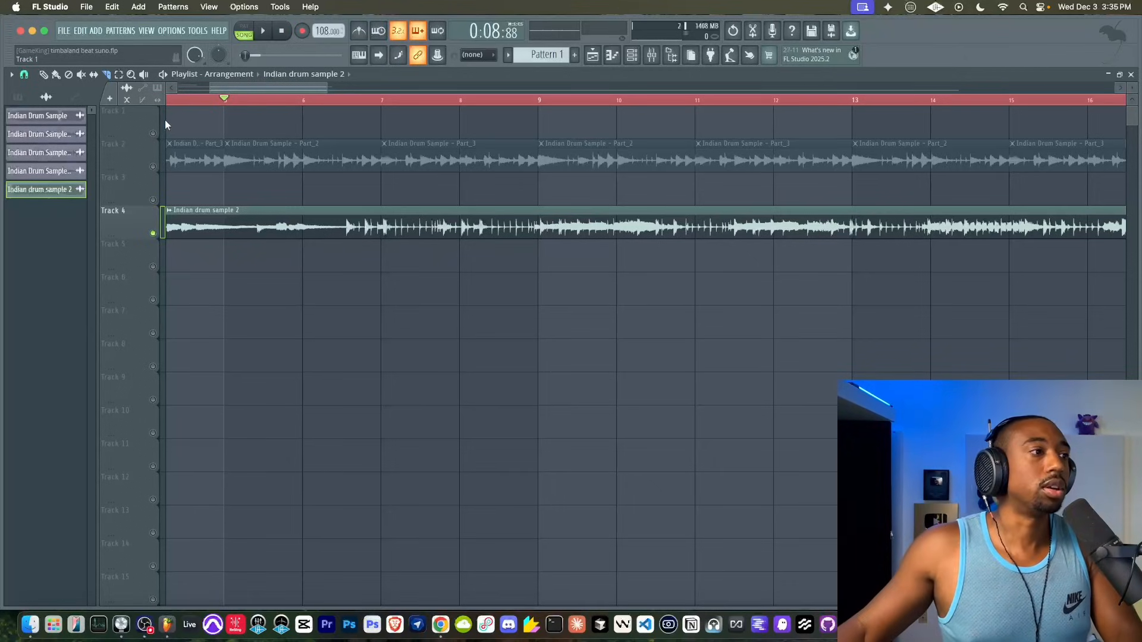
key("space")
scroll(296, 217, "up", 2)
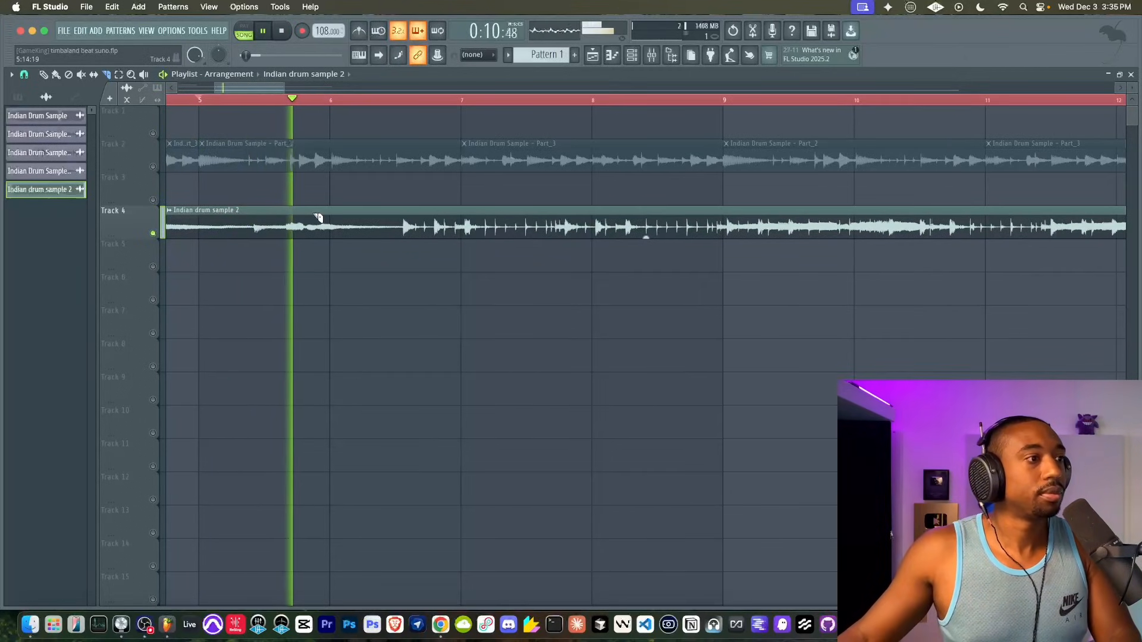
left_click(321, 226)
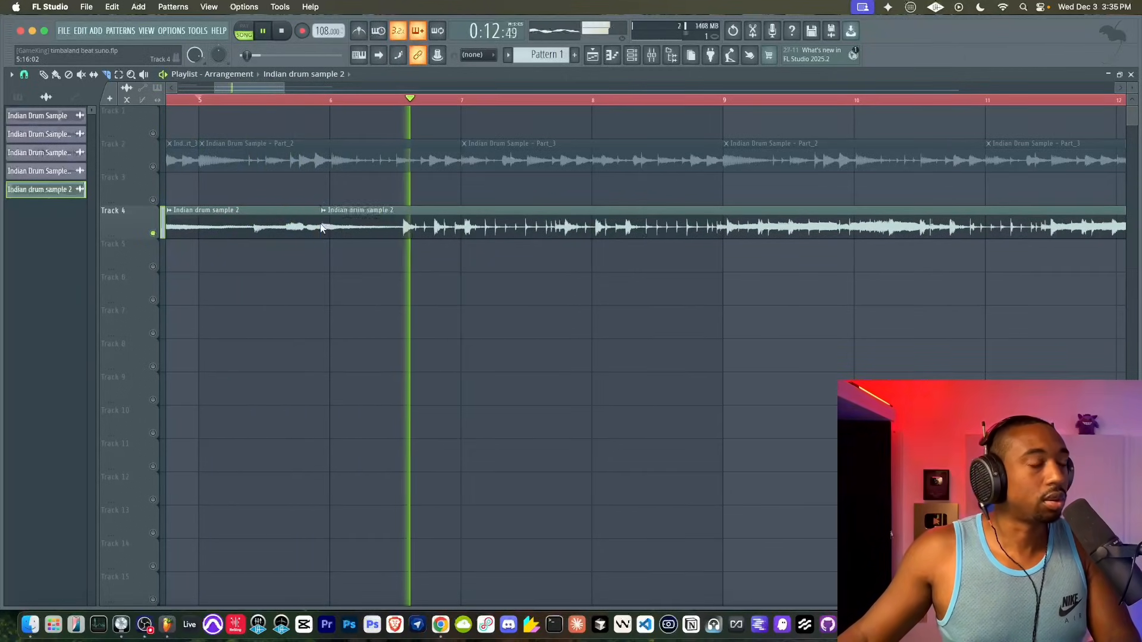
key("space")
left_click(285, 102)
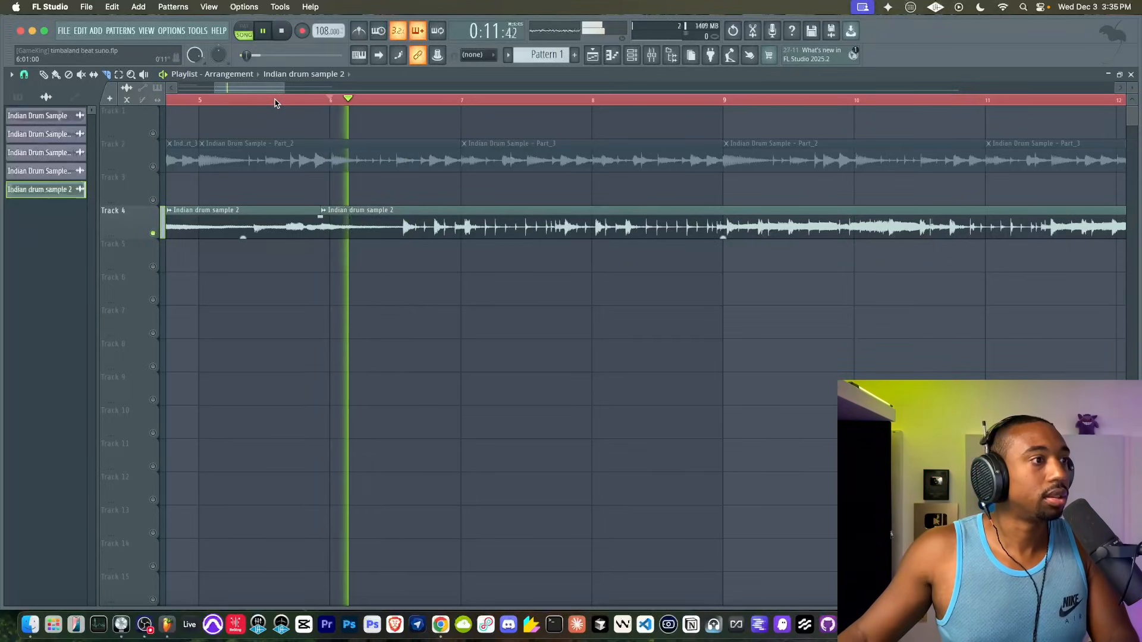
key("super+z")
Play on from late bar 5 and slice the Indian drum sample 2 clip late in bar 5 and just past the middle of bar 6.
scroll(321, 147, "up", 4)
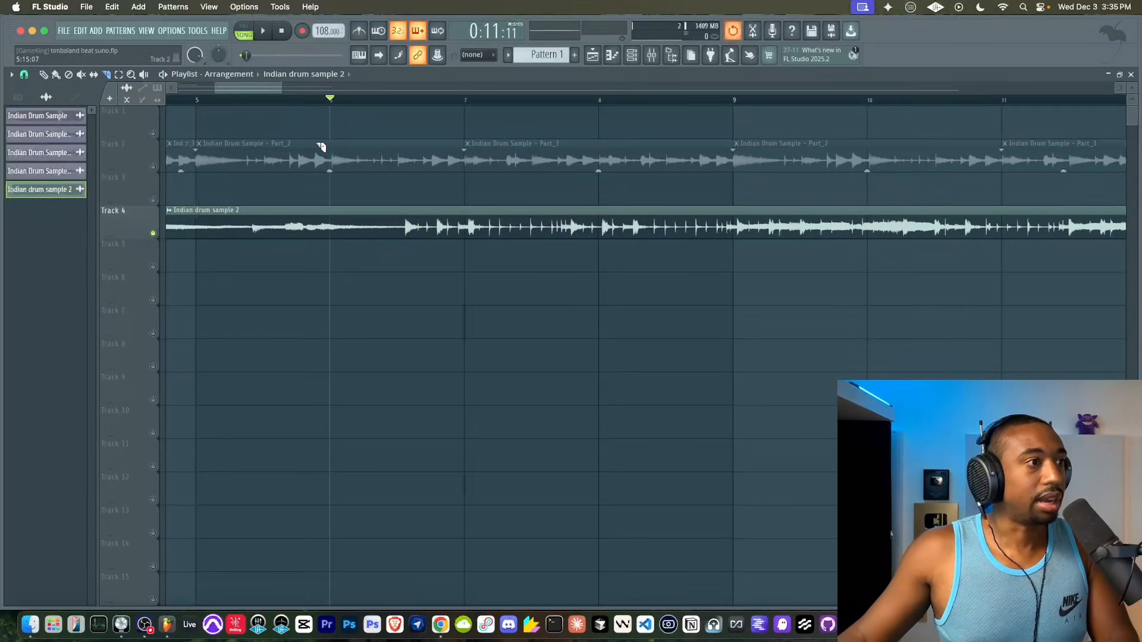
key("space")
key("space")
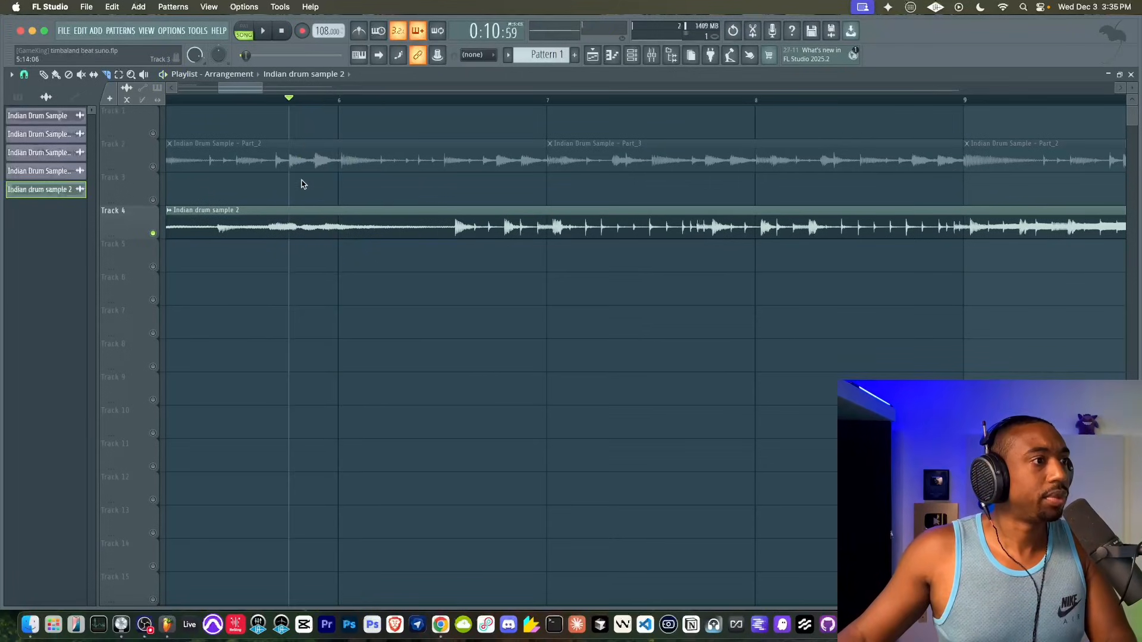
key("space")
key("space")
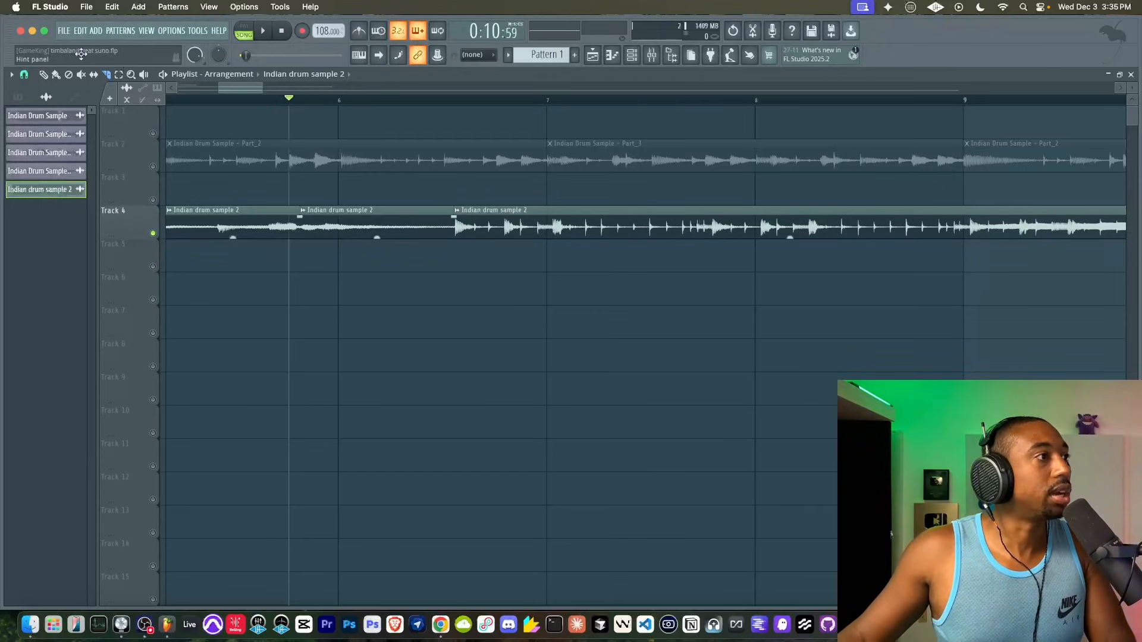
Make the slice between late bar 5 and mid bar 6 a unique sample on Track 6 at bar 1, keeping only Tracks 1 and 2 muted.
right_click(302, 212)
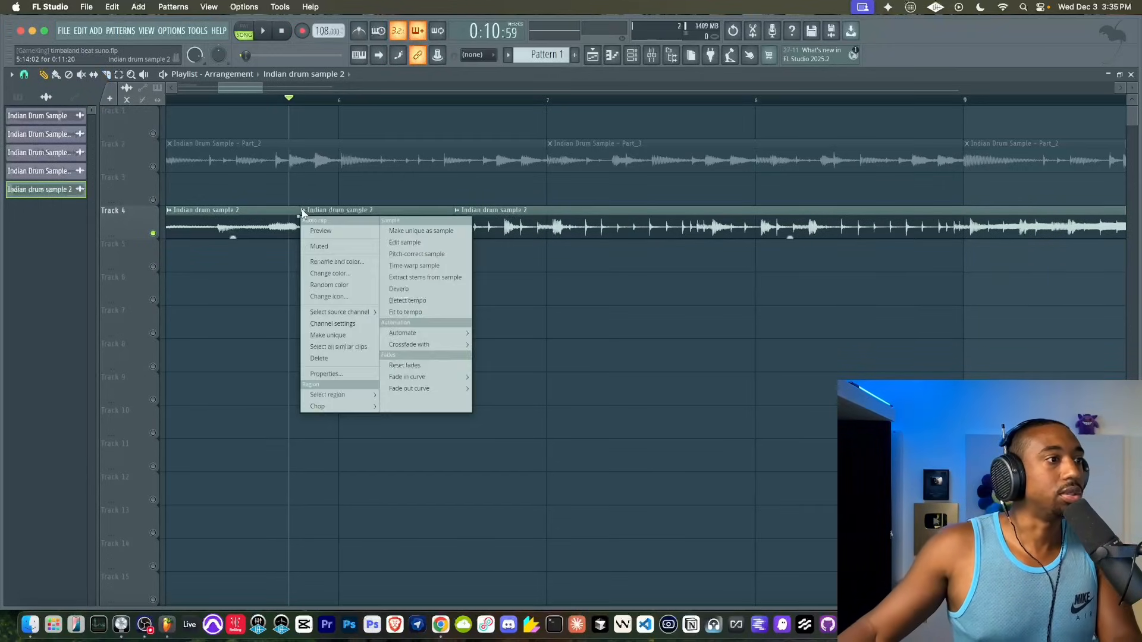
left_click(408, 232)
left_click_drag(353, 229, 354, 318)
scroll(355, 325, "down", 4)
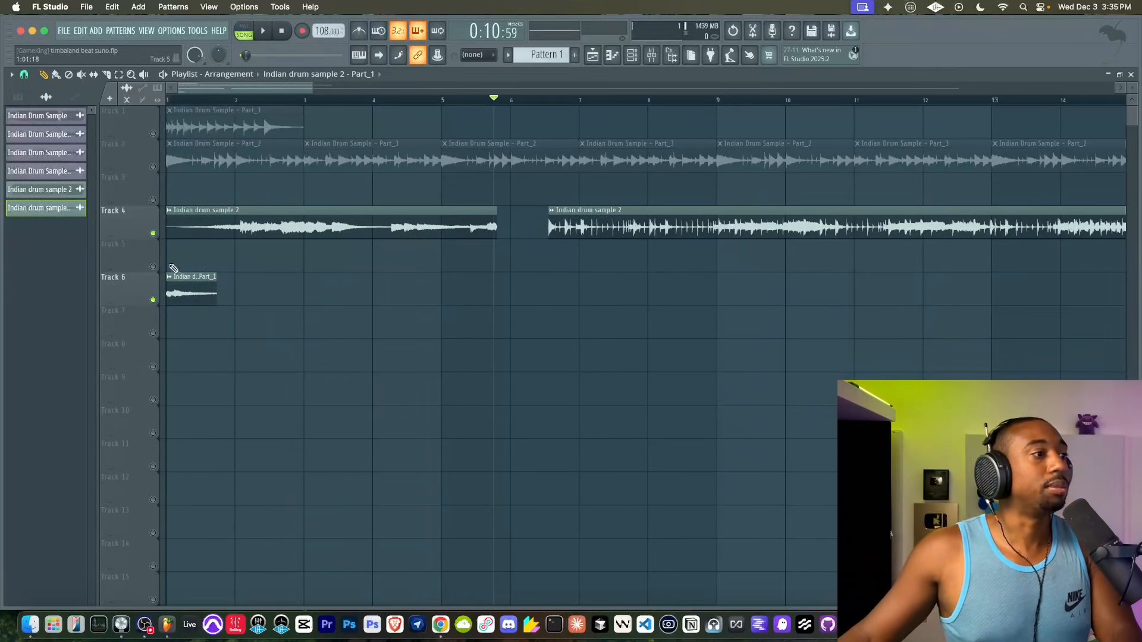
left_click(153, 268)
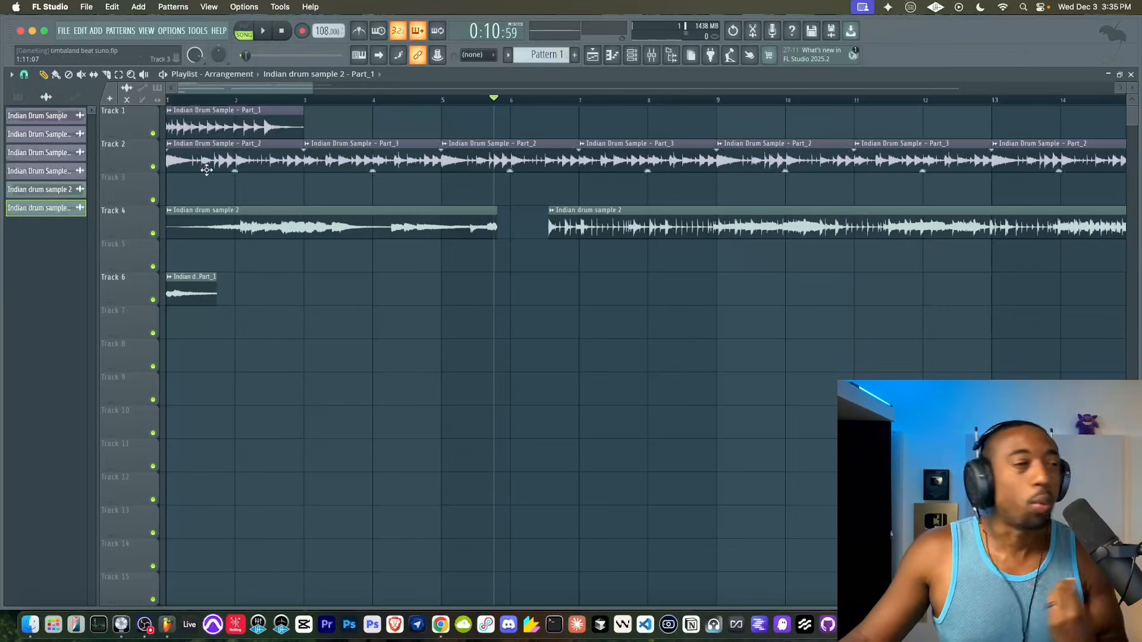
left_click(154, 167)
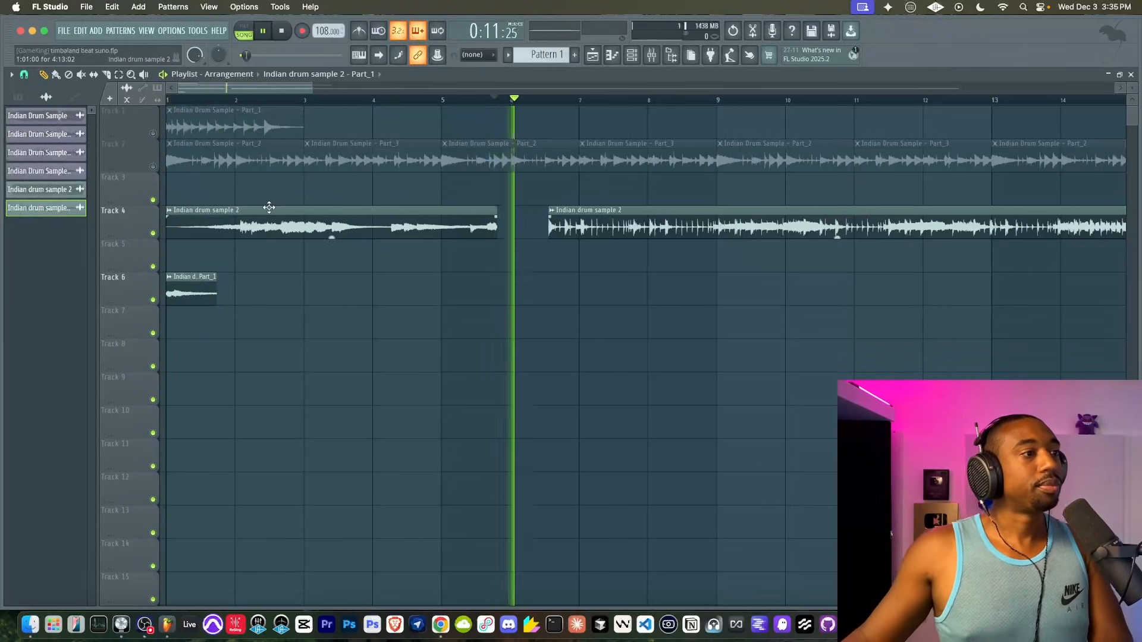
Play the drum phrase after bar 6 on Track 4 and slice the clip at the hit just past bar 9.
scroll(538, 194, "right", 4)
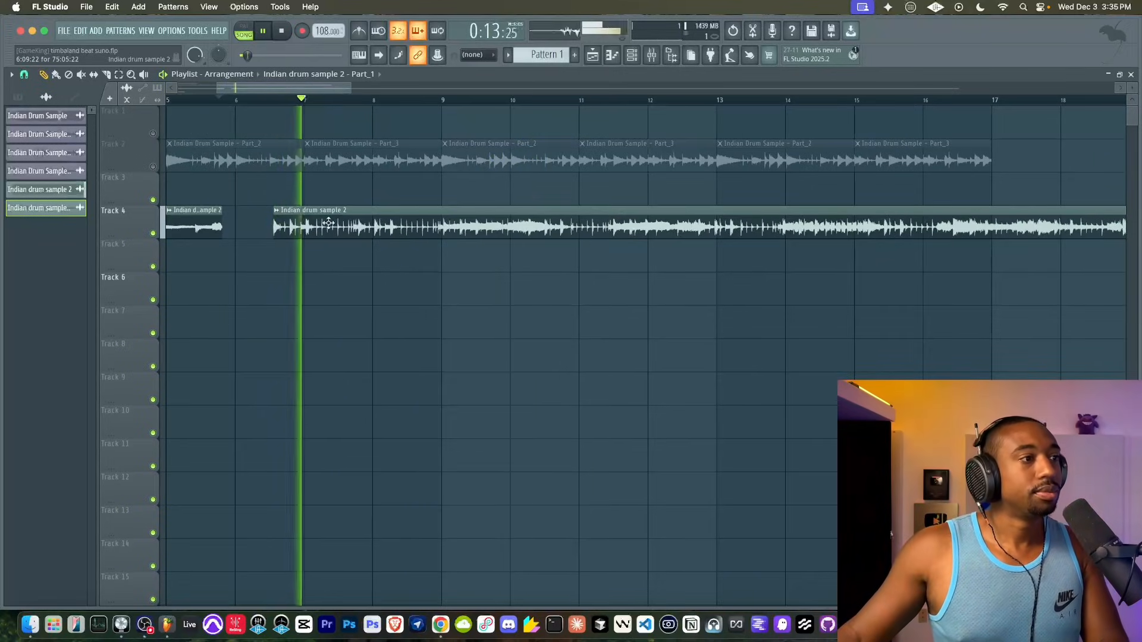
scroll(452, 178, "left", 2)
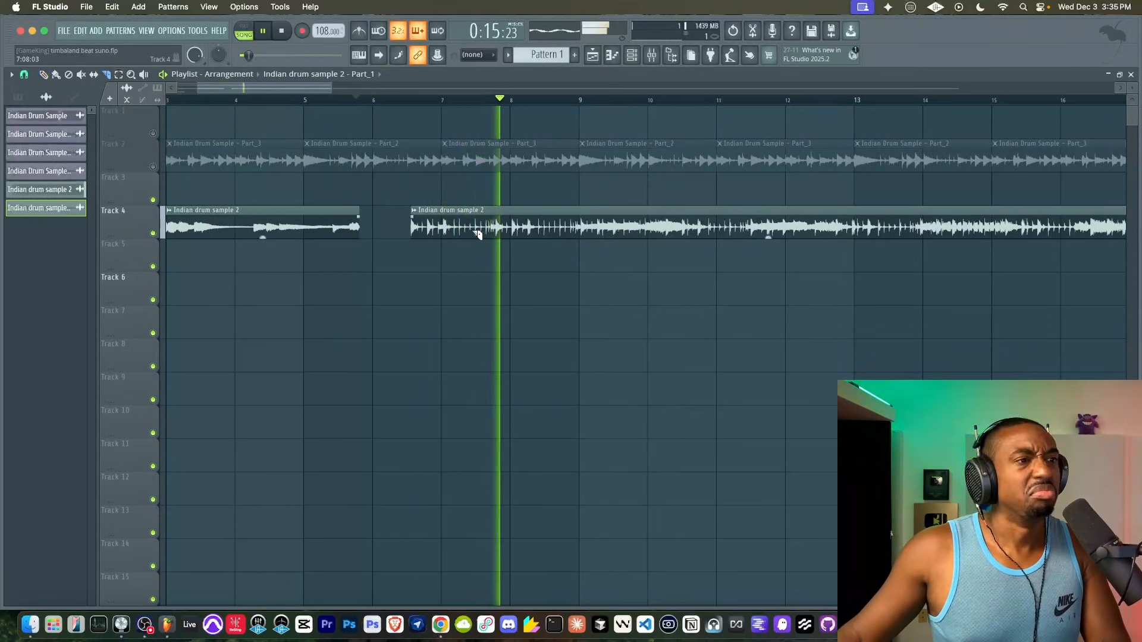
scroll(477, 229, "up", 3)
key("space")
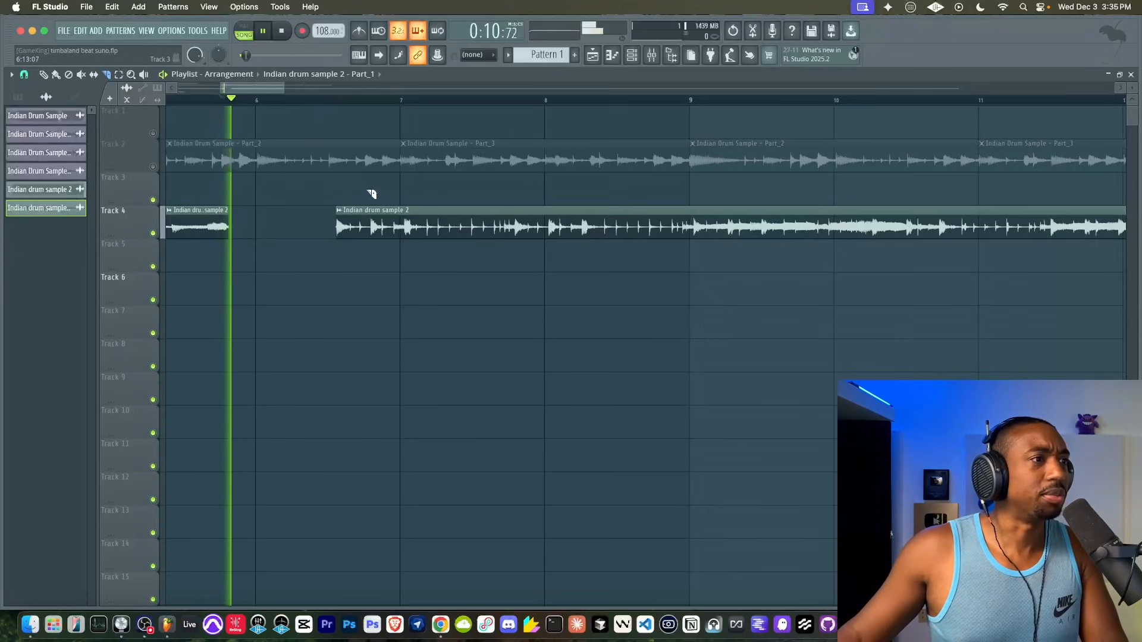
scroll(354, 199, "up", 7)
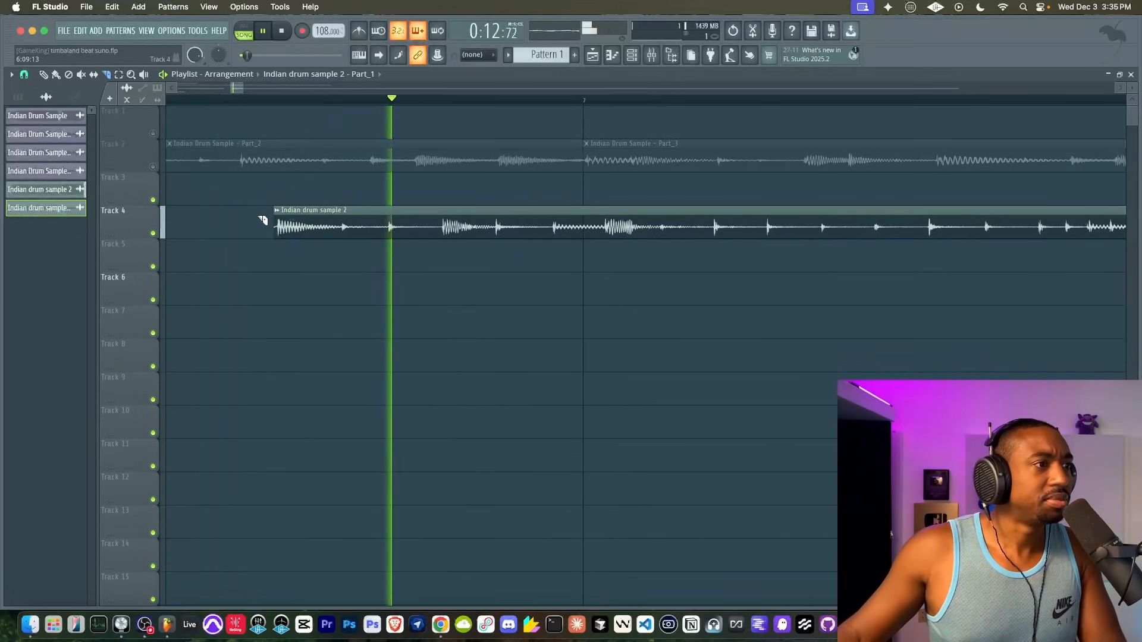
scroll(262, 221, "down", 5)
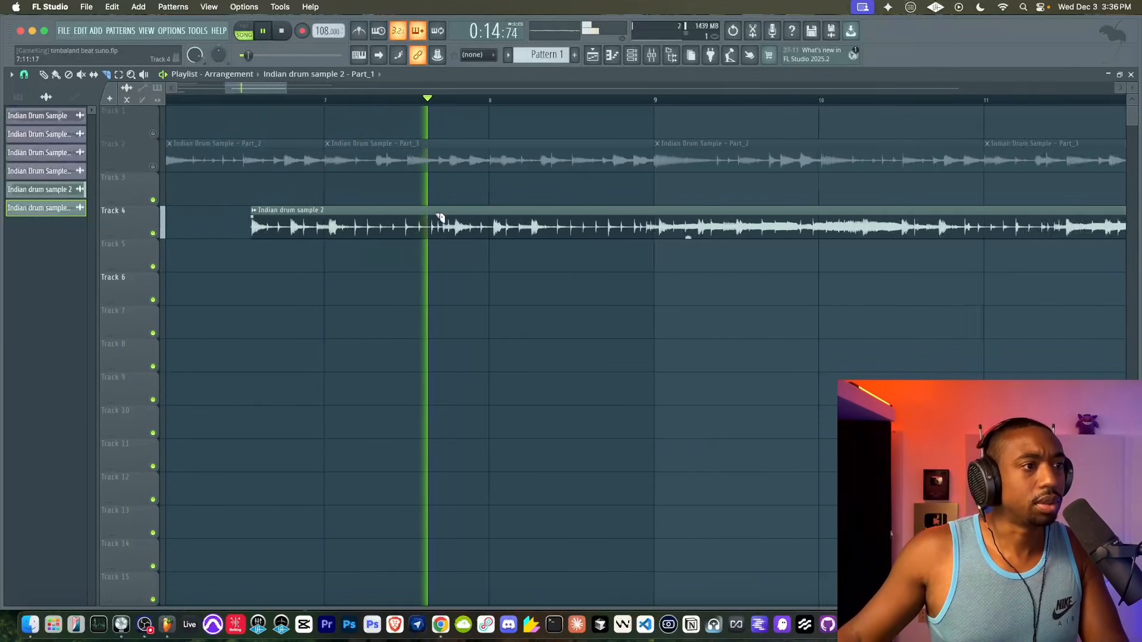
scroll(440, 218, "down", 1)
scroll(505, 224, "up", 3)
scroll(614, 231, "up", 3)
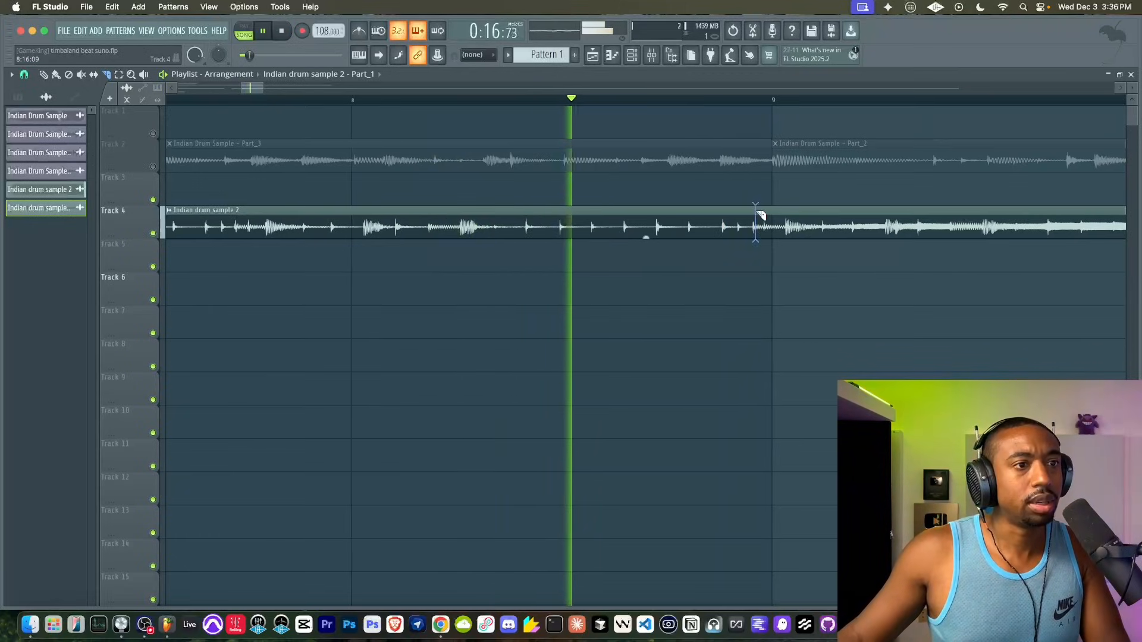
left_click_drag(757, 212, 785, 244)
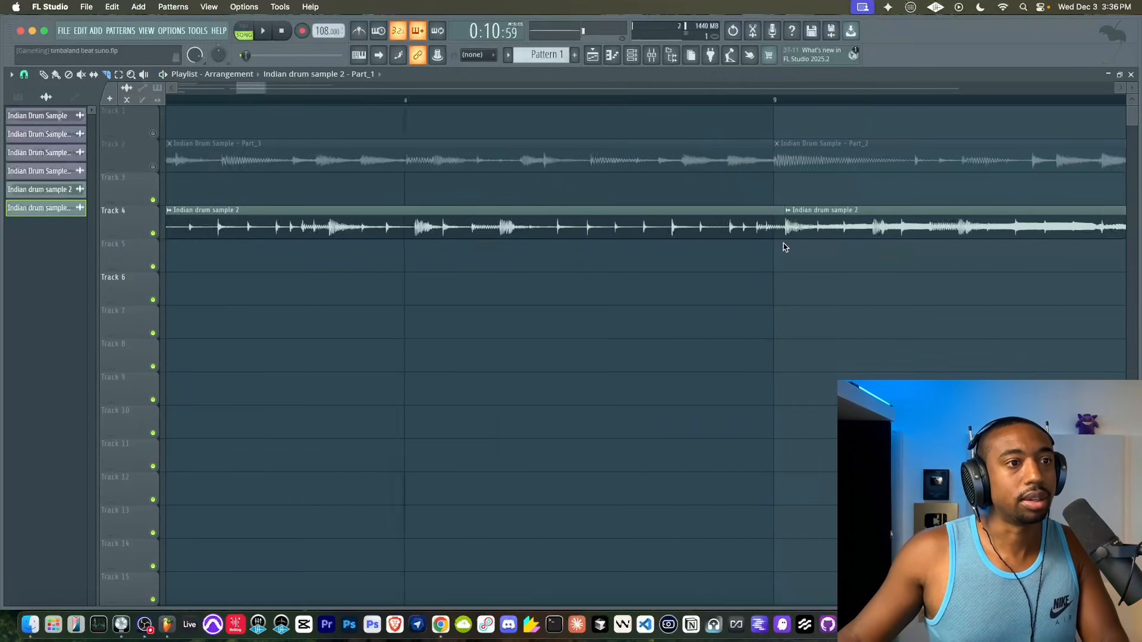
Delete the Track 4 audio after the bar 9 slice and the opening clip that starts at bar 1.
scroll(786, 247, "down", 5)
left_click(824, 225, "super")
key("Delete")
scroll(825, 225, "down", 1)
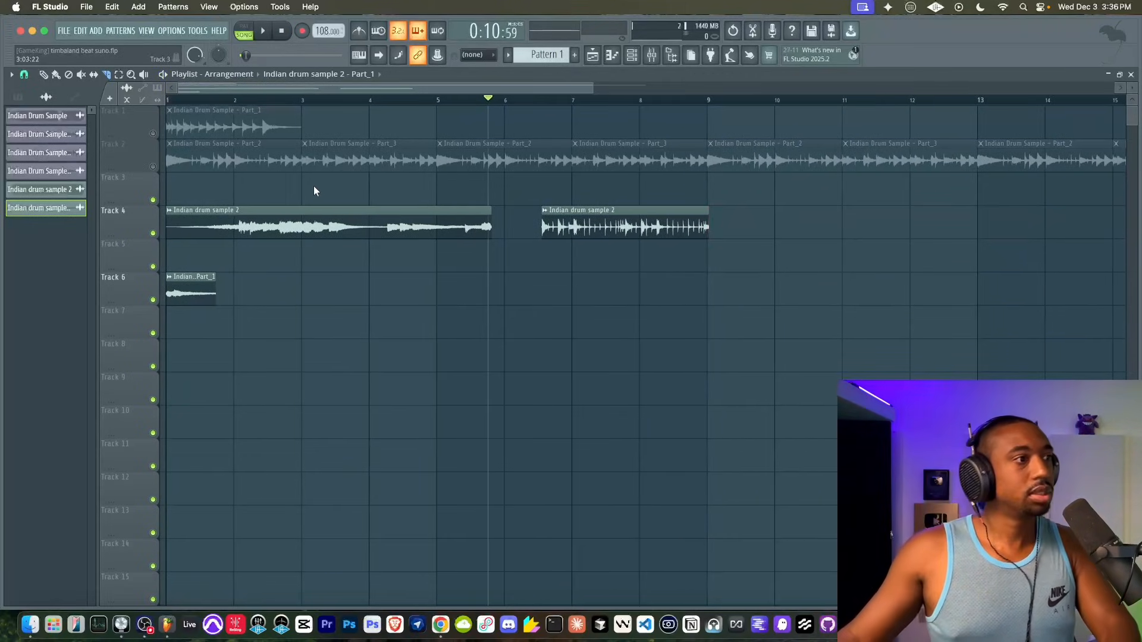
right_click(324, 231)
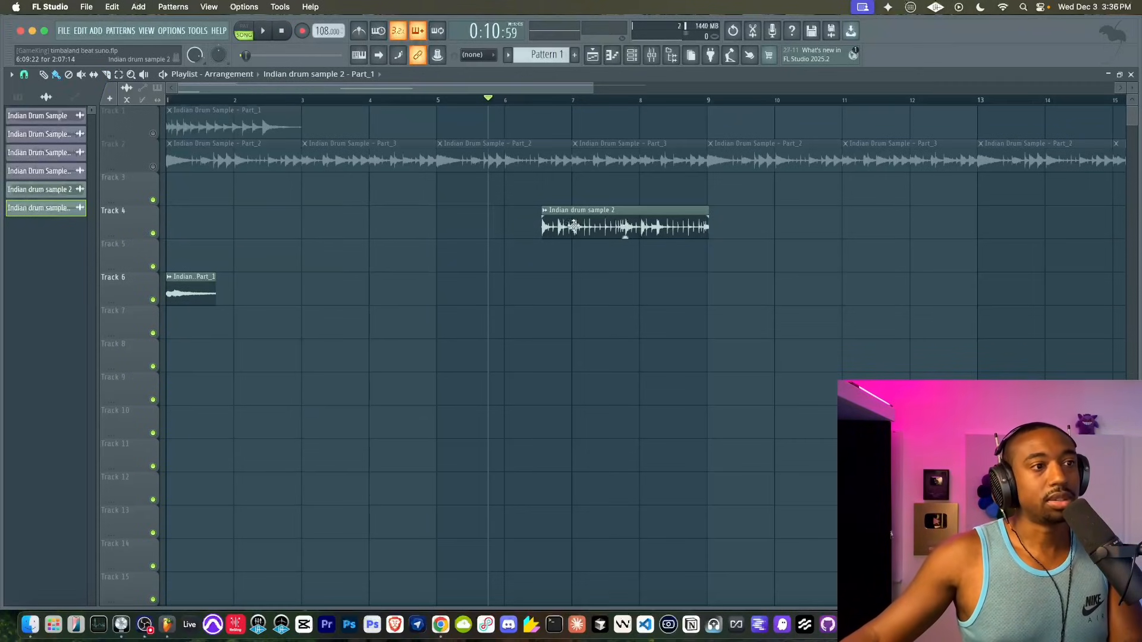
Move the remaining Track 4 drum clip to bar 1 and make it a unique sample.
left_click_drag(577, 225, 189, 217)
left_click(172, 213)
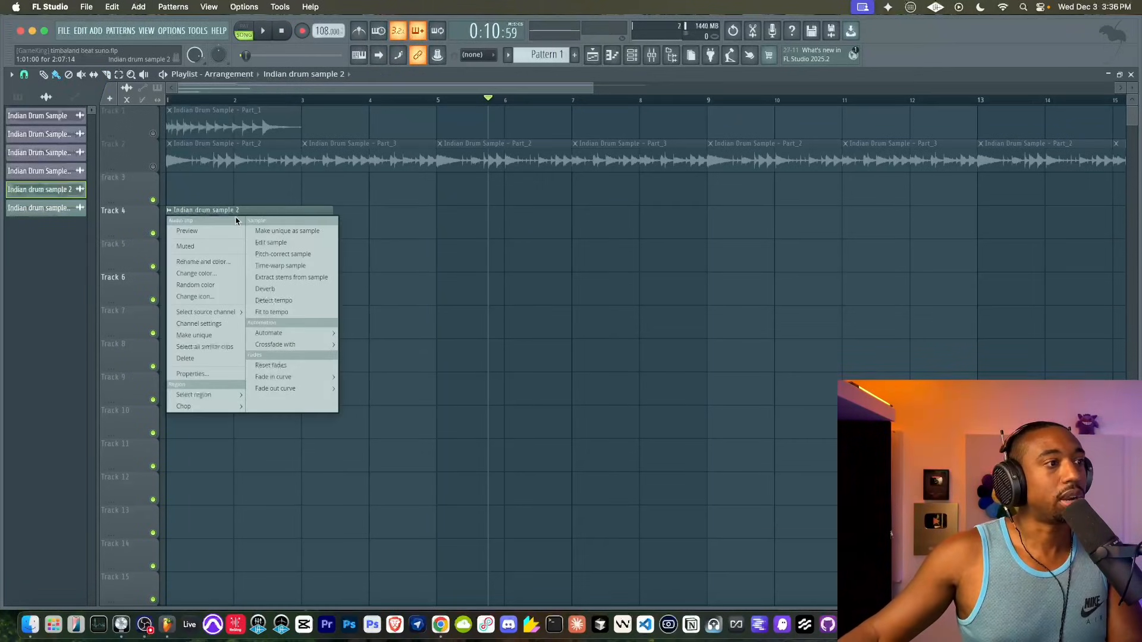
left_click(282, 234)
Set the Track 4 clip's time-stretching mode to Stretch and fit its length to two bars.
double_click(286, 222)
left_click(393, 251)
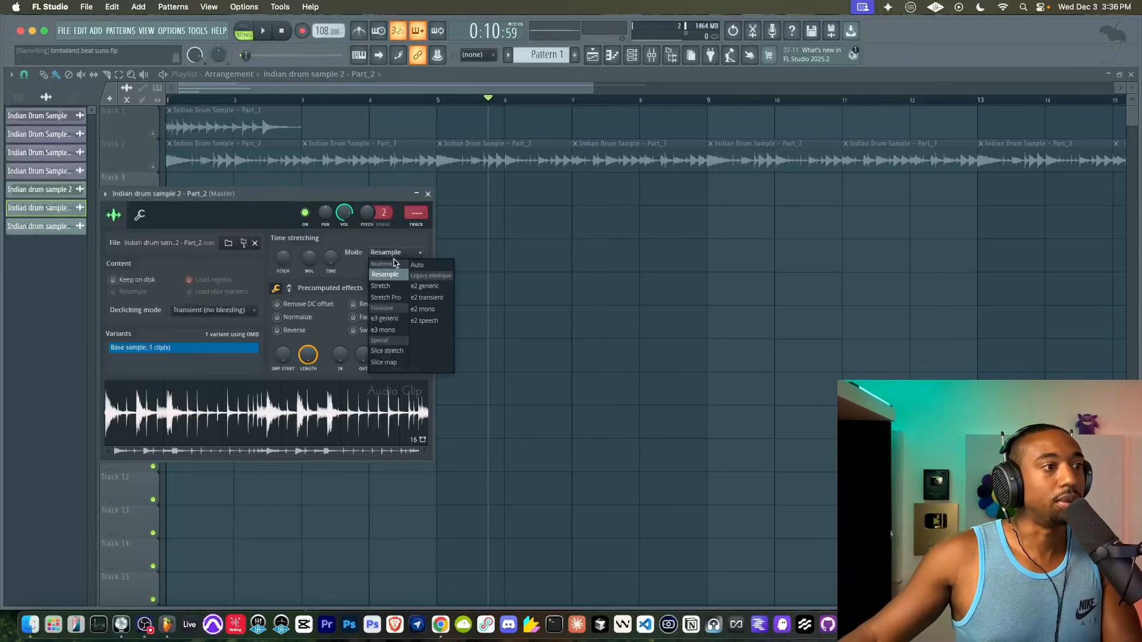
left_click(398, 288)
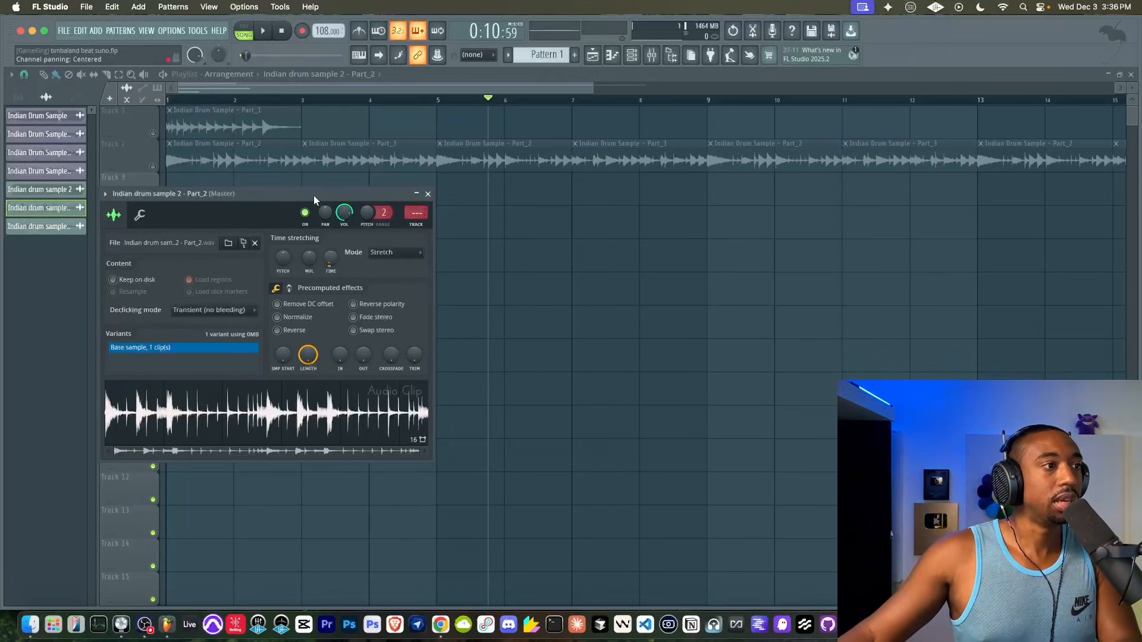
left_click_drag(314, 200, 305, 287)
right_click(322, 351)
left_click(352, 432)
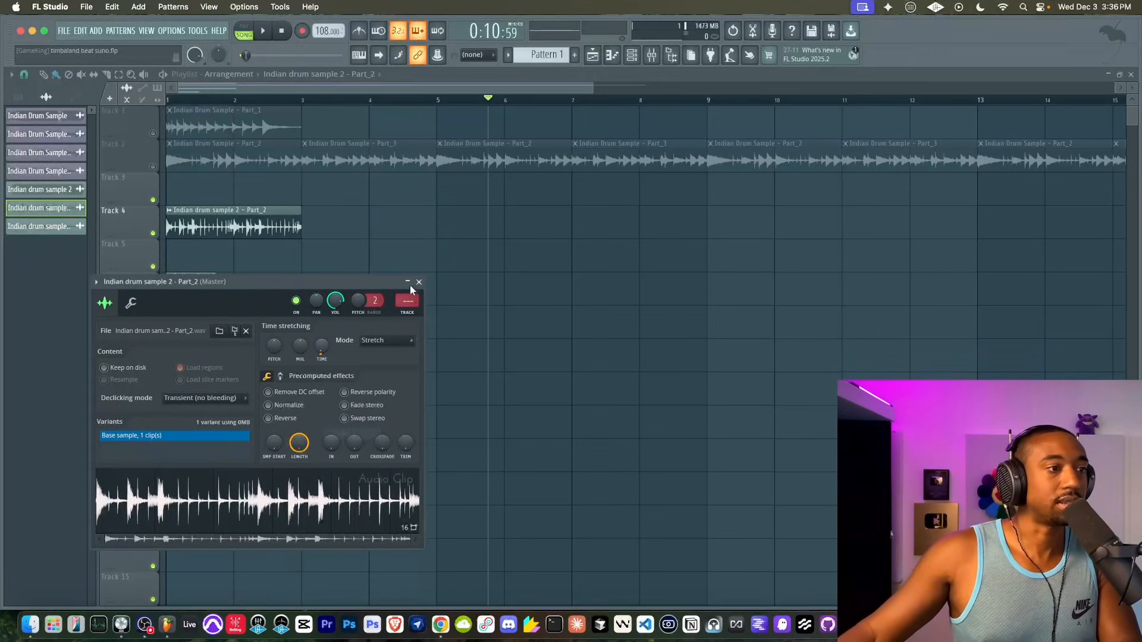
left_click(418, 282)
left_click(282, 31)
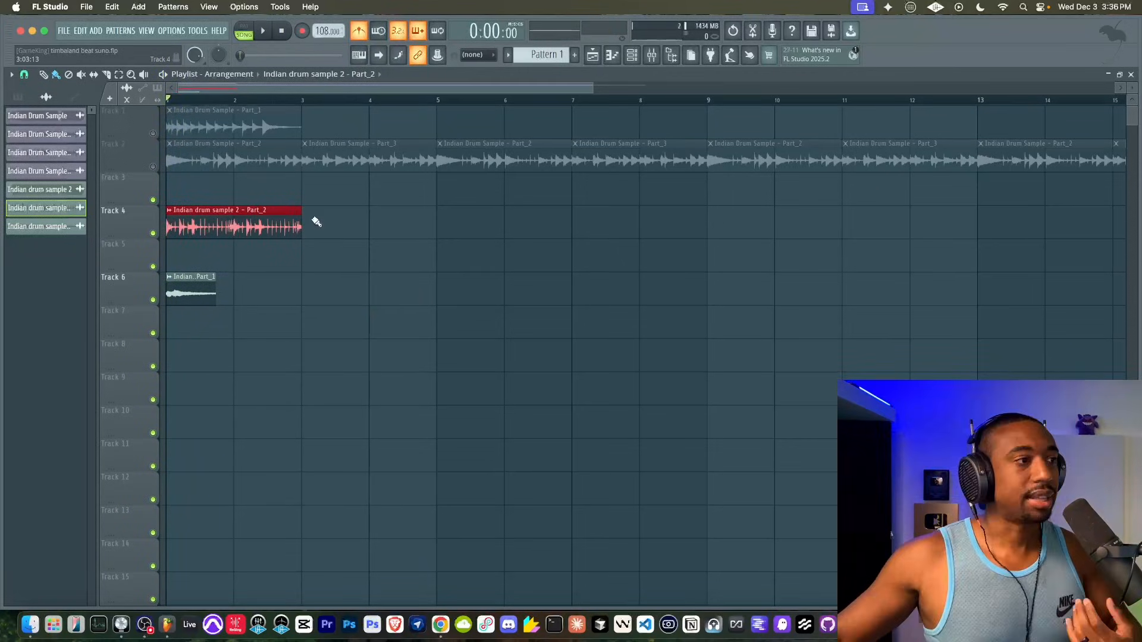
Rename the Track 4 drum clip "LOW BPM Drums".
left_click(168, 210)
key("F2")
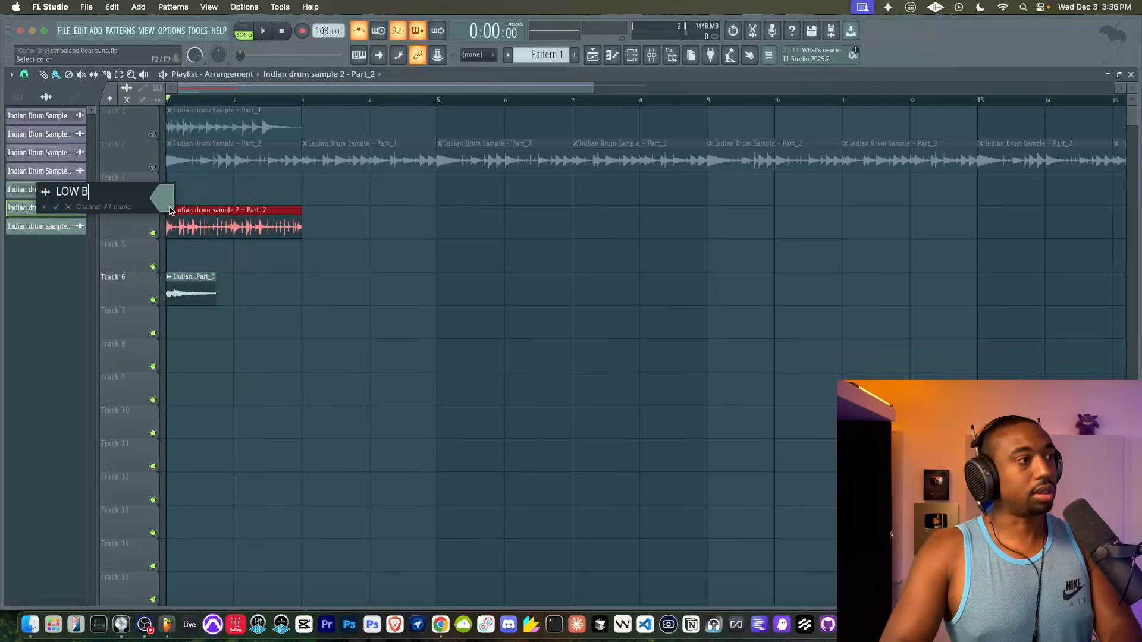
type("LOW BPM Drum")
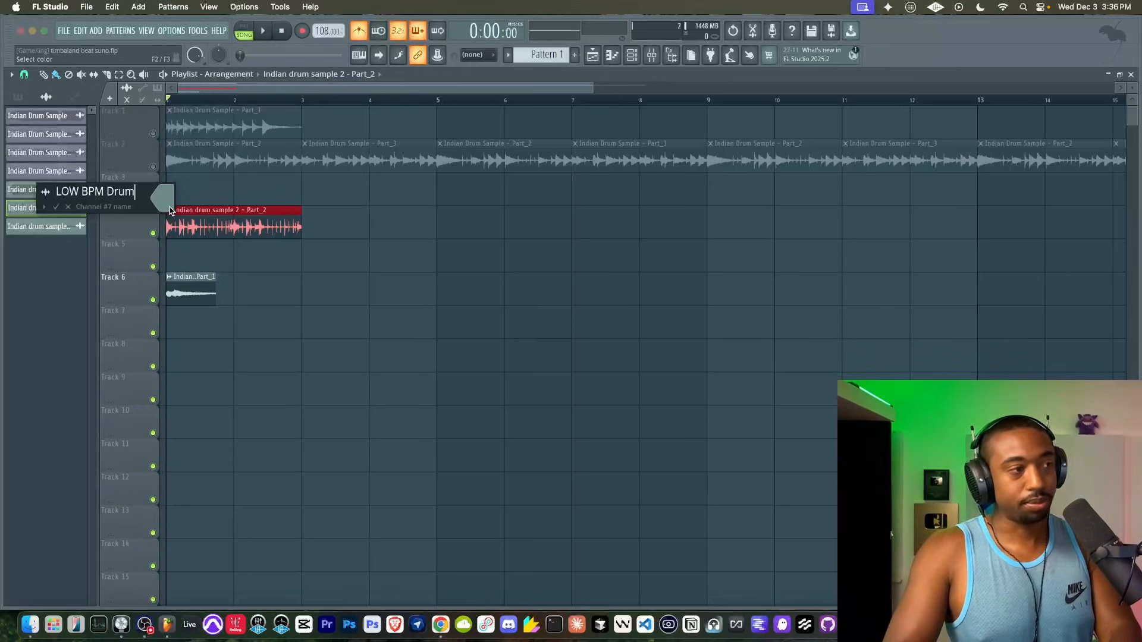
type("s")
key("Return")
Rename the Indian Drum Sample - Part_3 clips on Track 2 "HIGH BPM DRUM".
left_click(307, 147)
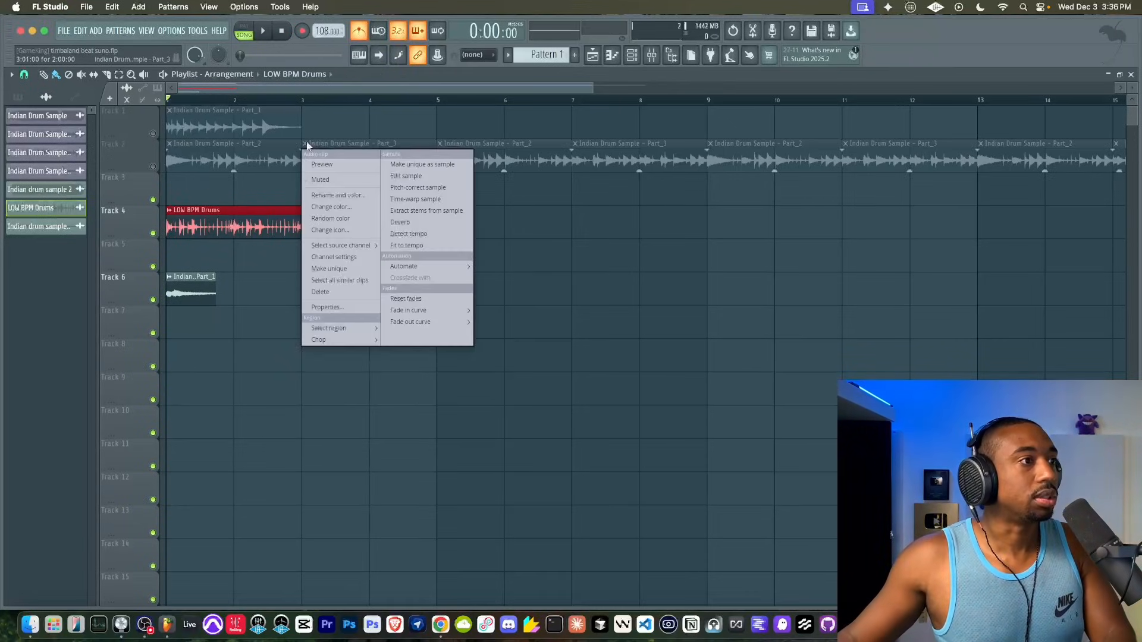
key("F2")
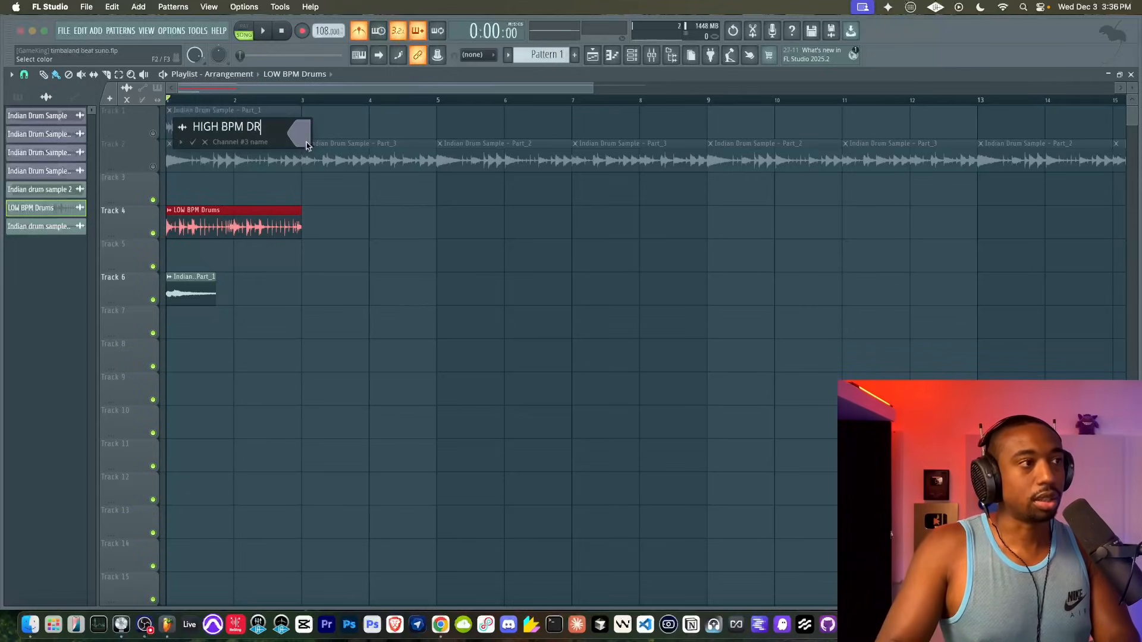
type("HIGH BPM DRUM")
key("Return")
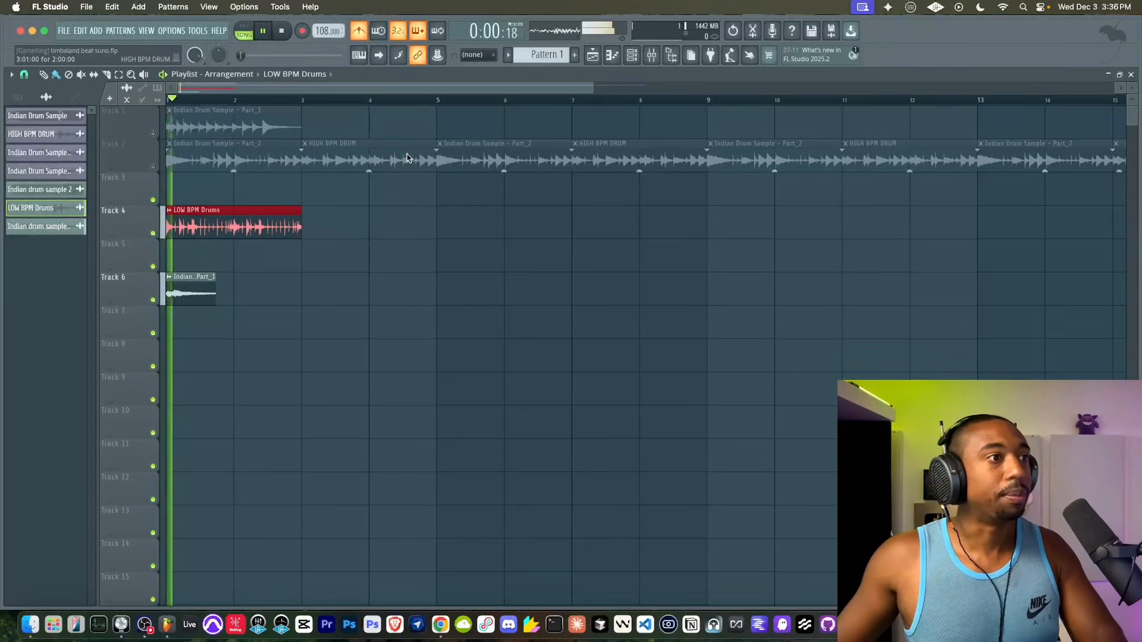
Rename the Indian Drum Sample - Part_2 clips on Track 2 "HIGH BPM DRUM 2".
left_click(439, 143)
key("F2")
type("HIGH")
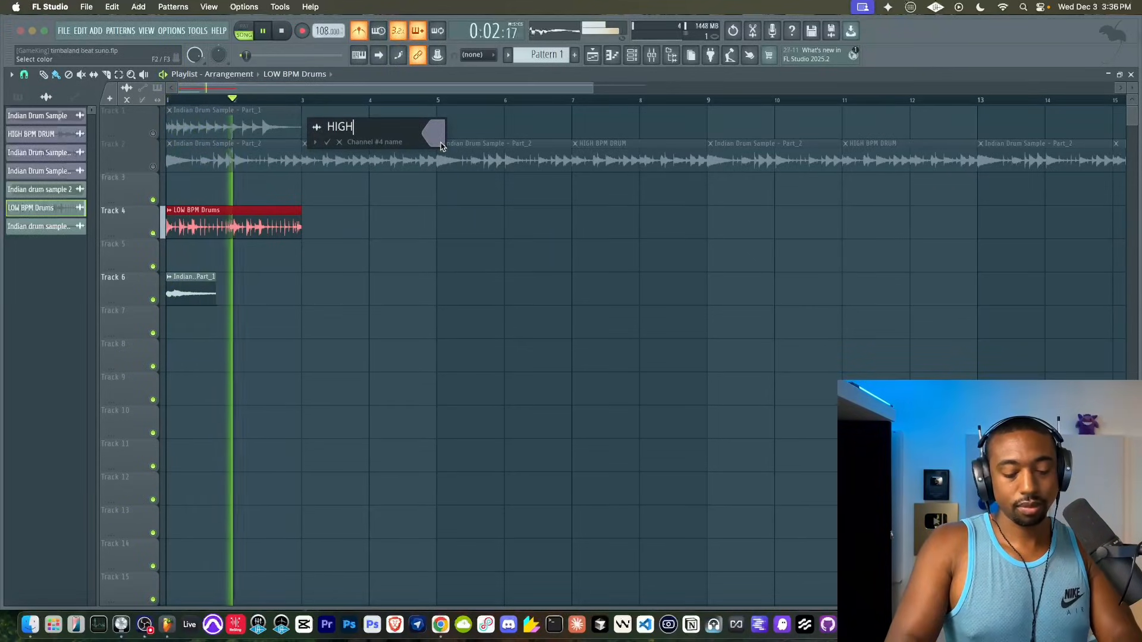
type(" BPM DRUM 2")
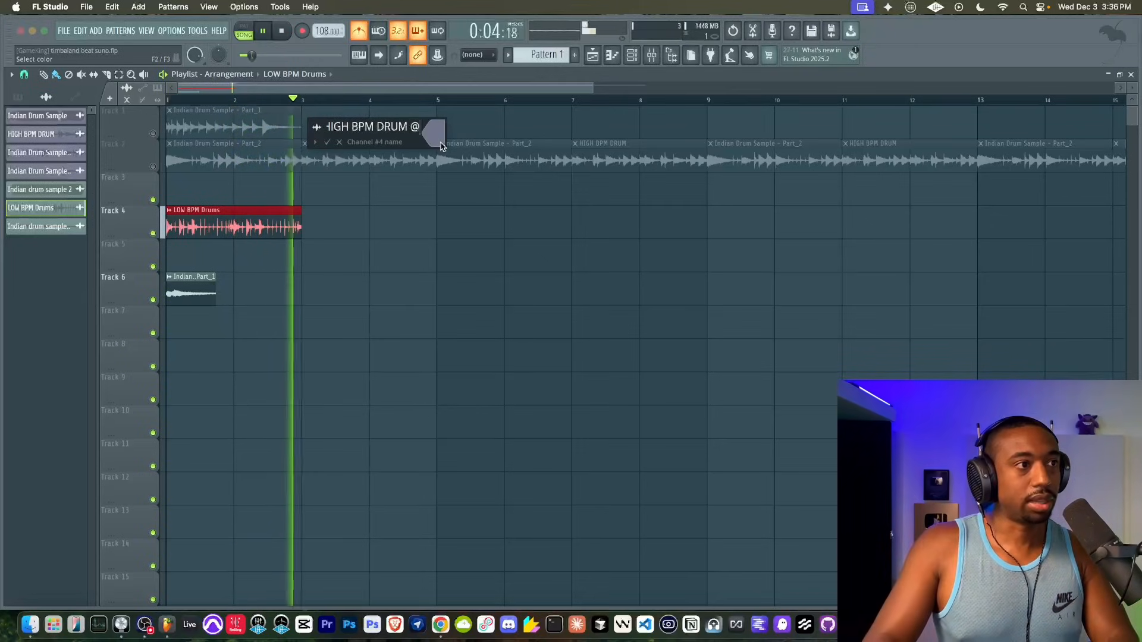
key("Return")
Listen to the Track 2 drum loop together with the short Track 6 sample, with the other tracks muted.
key("space")
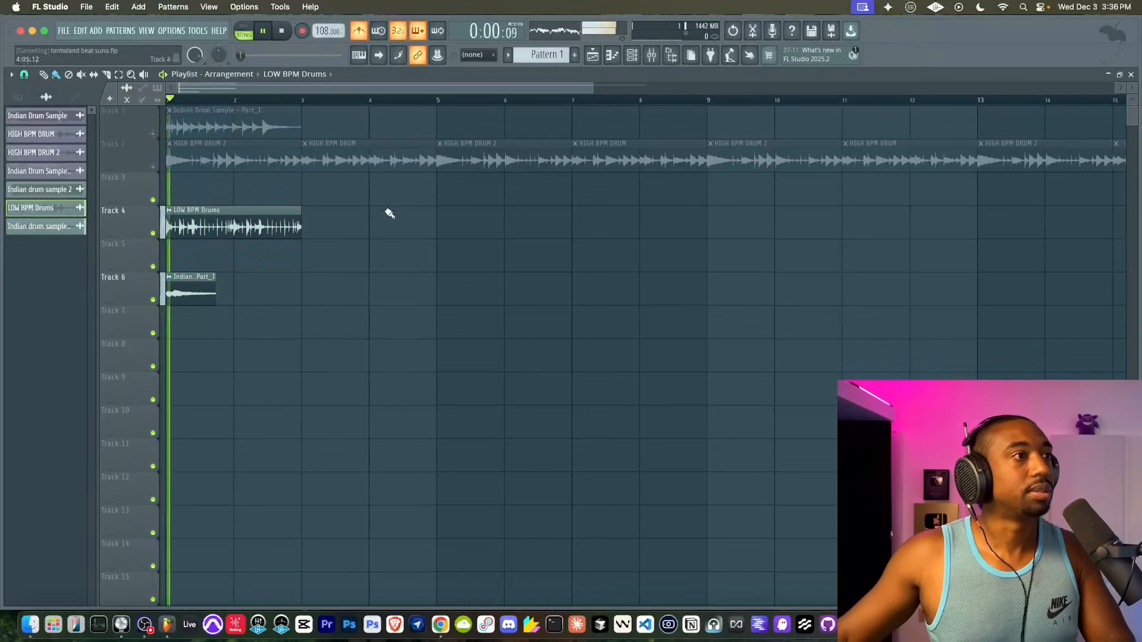
key("space")
right_click(154, 169)
key("space")
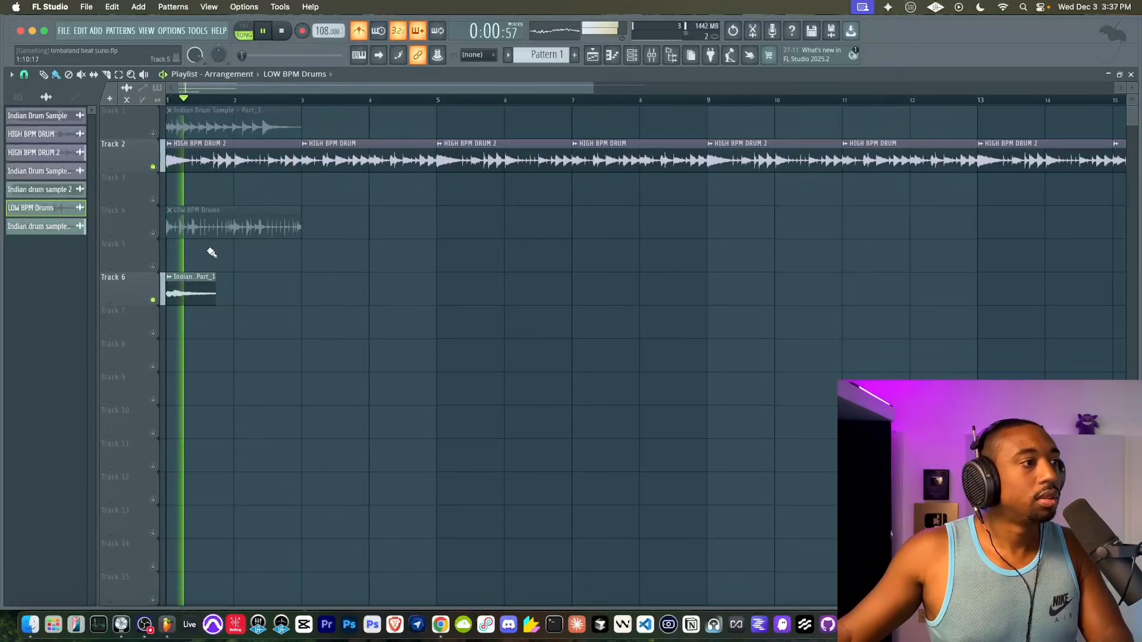
key("space")
left_click_drag(229, 296, 165, 292)
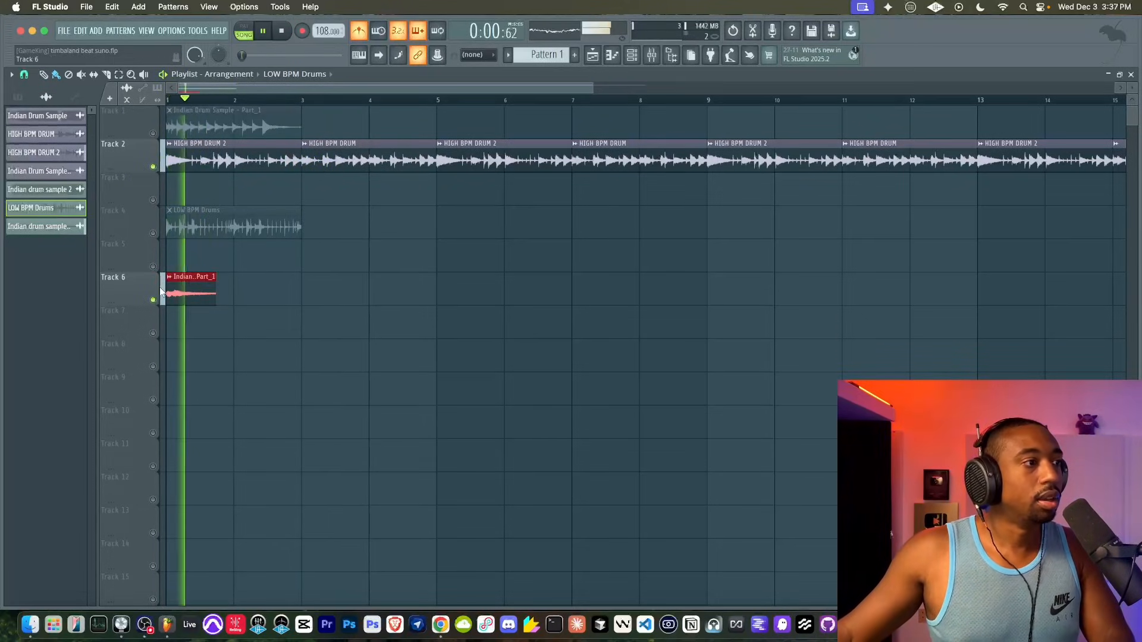
Re-enable all tracks, mute only the clips on Tracks 1 and 4, and play the arrangement from bar 1.
right_click(152, 200)
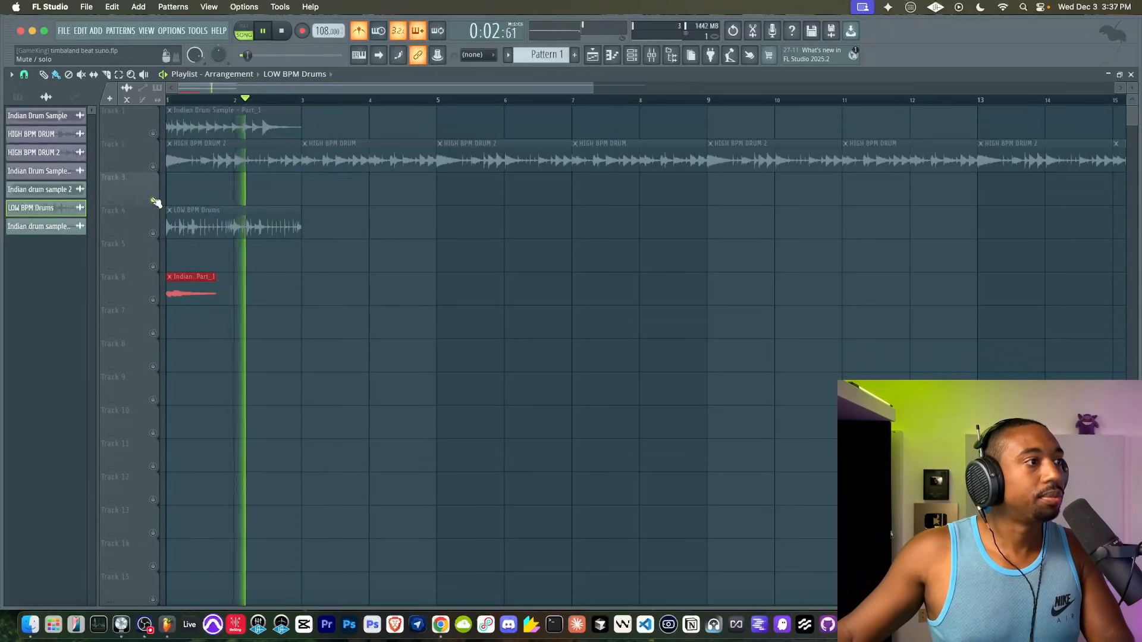
right_click(153, 200)
key("space")
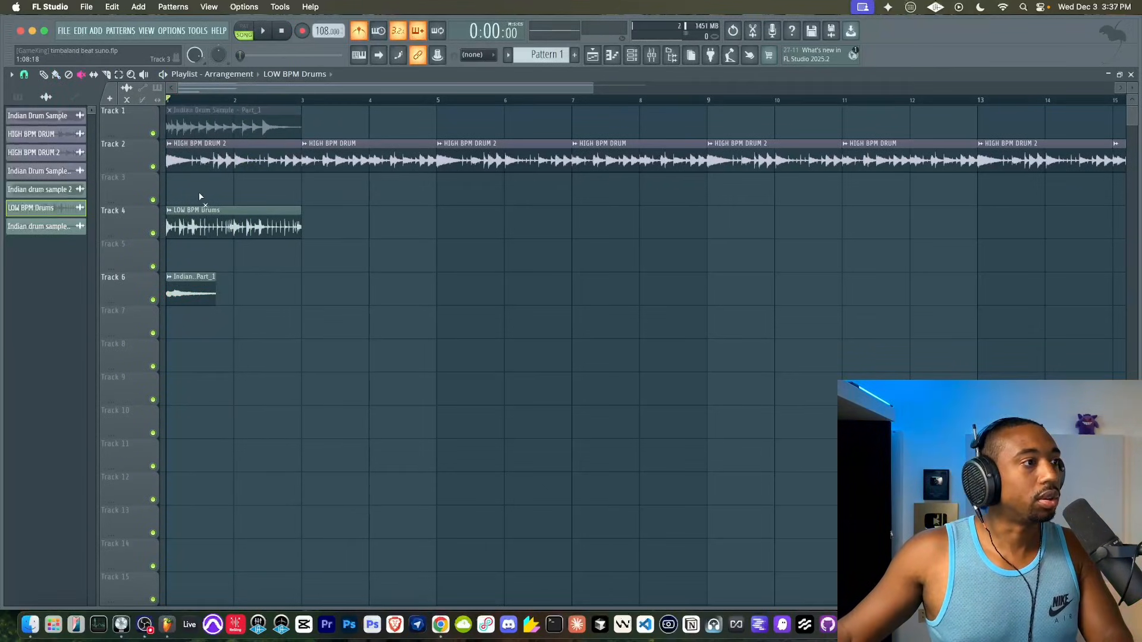
key("space")
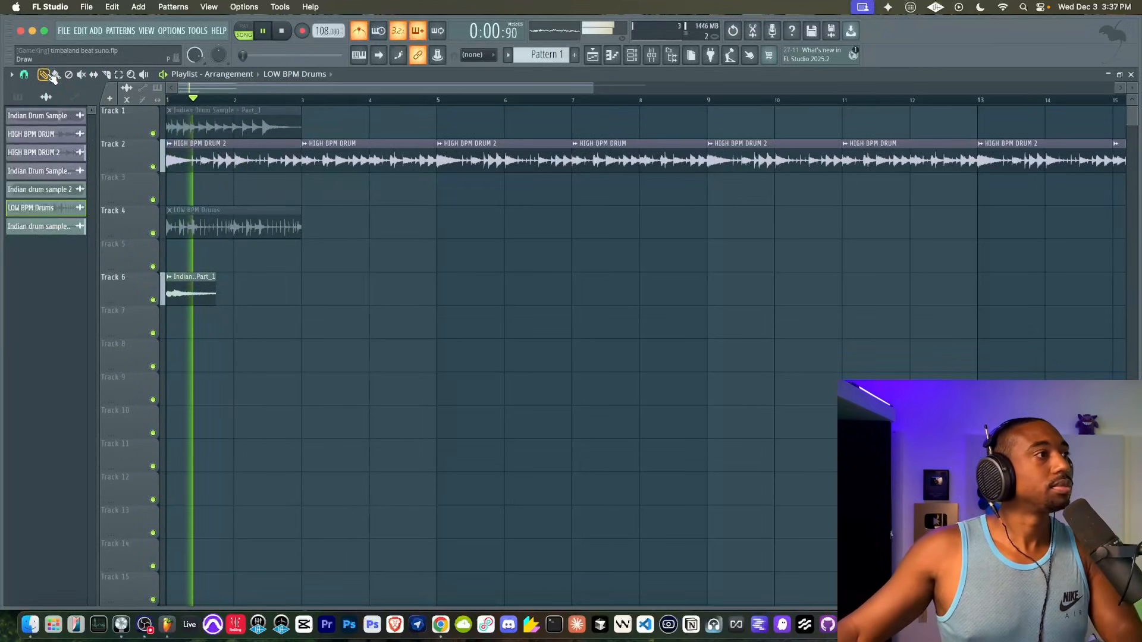
Repeat the short Track 6 clip every four bars, placing copies at bars 5, 9 and 13.
left_click(200, 289)
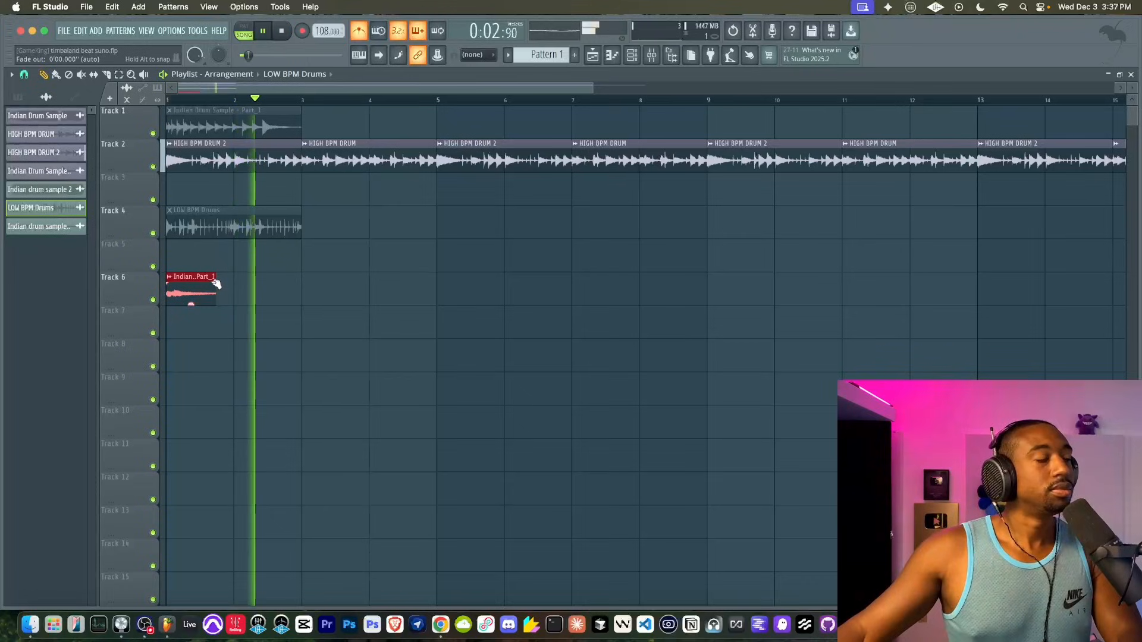
left_click(369, 284)
mouse_move(368, 283)
left_mouse_down()
mouse_move(518, 283)
mouse_move(165, 289)
left_mouse_up()
scroll(459, 279, "down", 3)
key("ctrl+b")
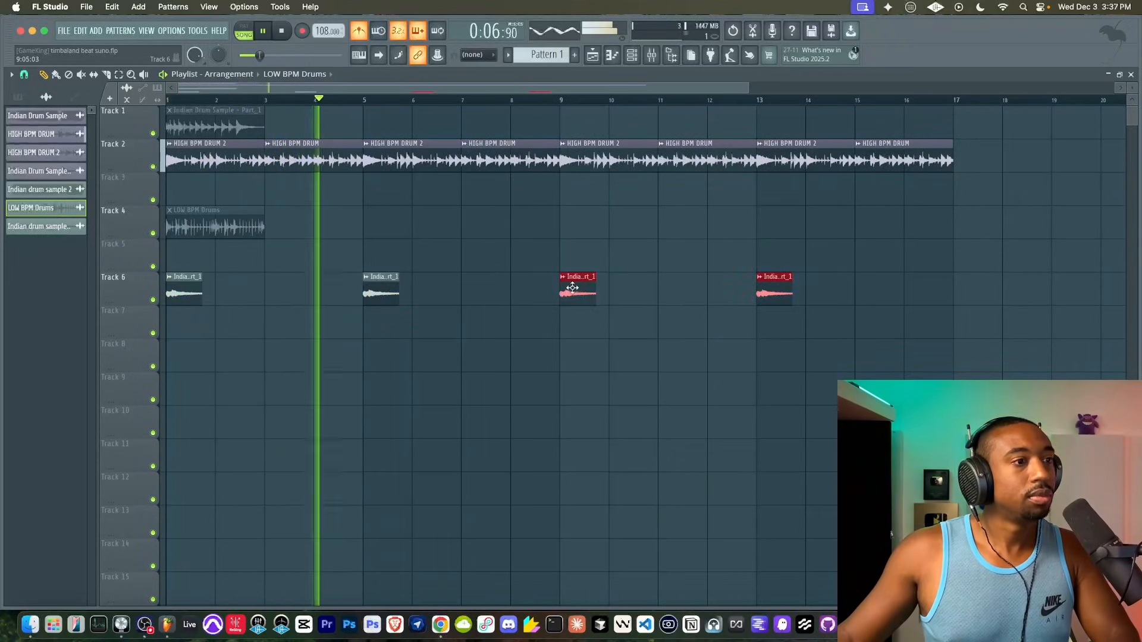
left_click(526, 305)
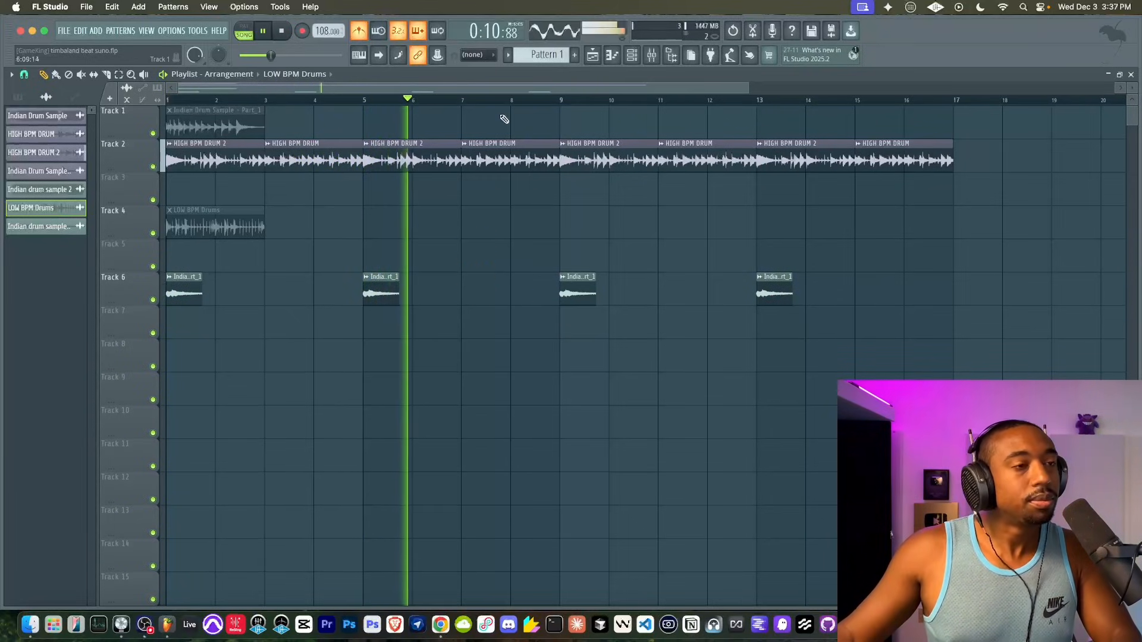
Make the first Track 6 clip a unique sample and time-stretch it to one bar in Stretch mode.
left_click(170, 277)
left_click(293, 297)
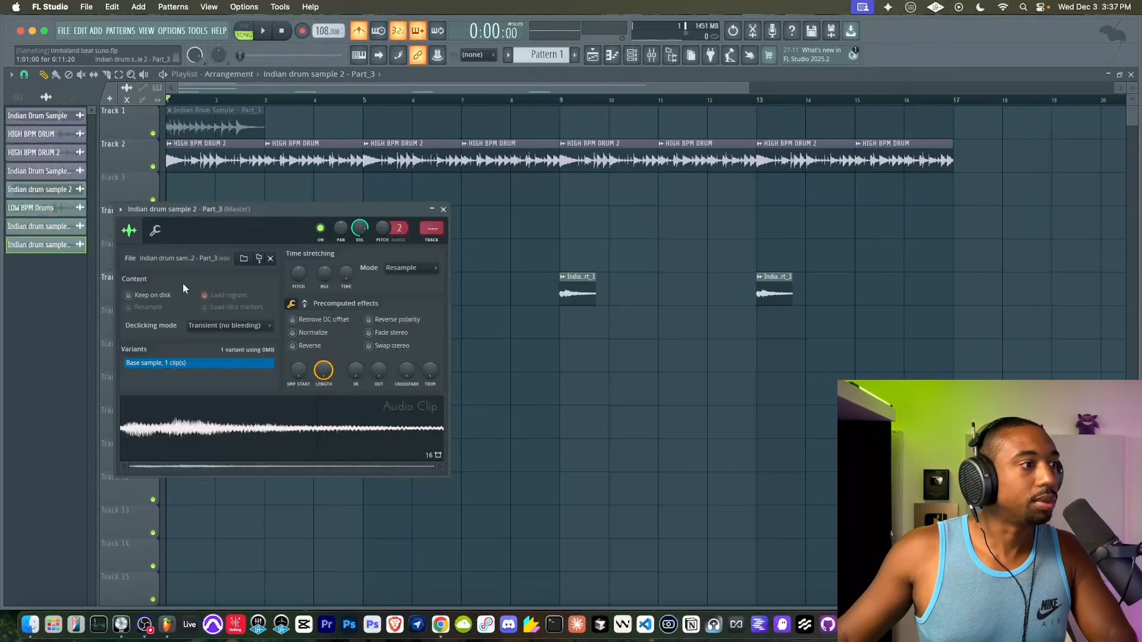
left_click(406, 274)
left_click(399, 299)
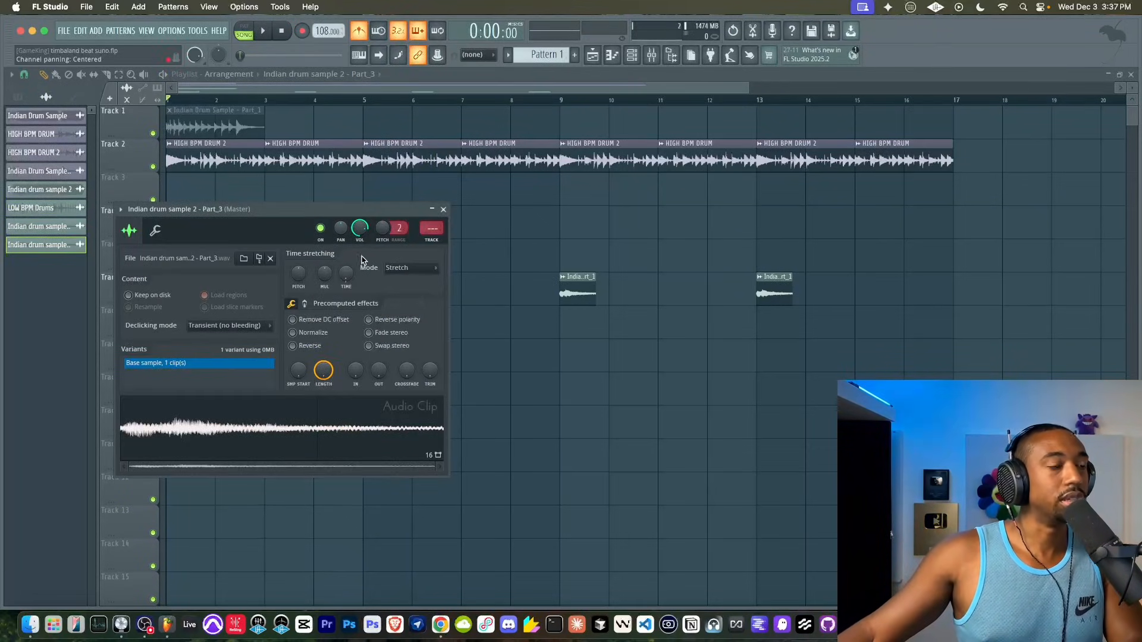
right_click(343, 274)
left_click(367, 341)
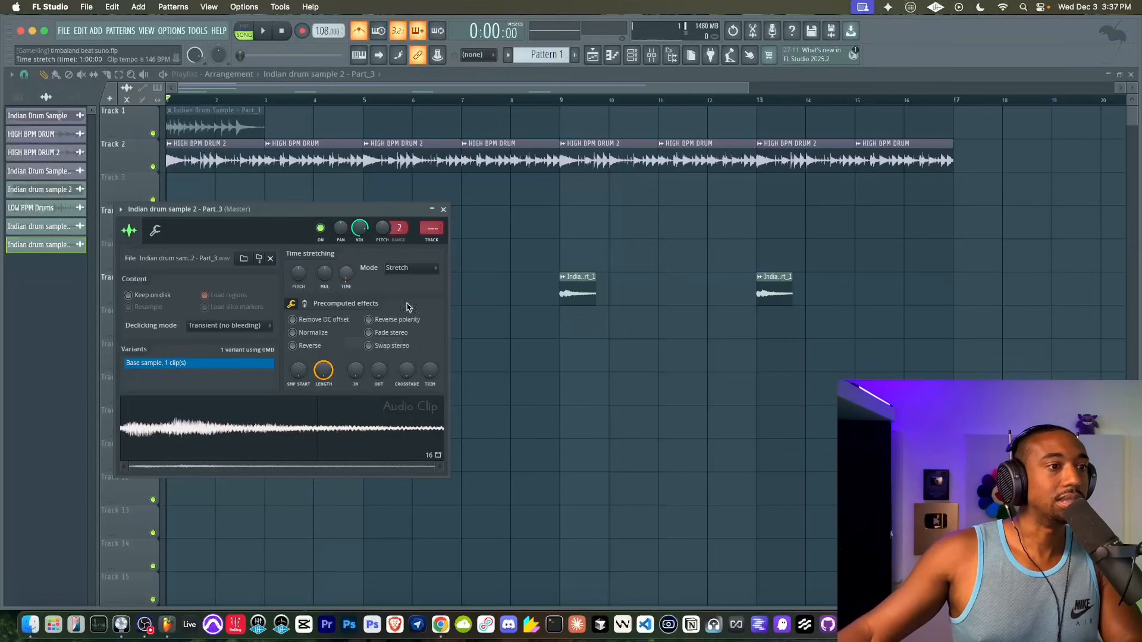
left_click_drag(369, 211, 426, 327)
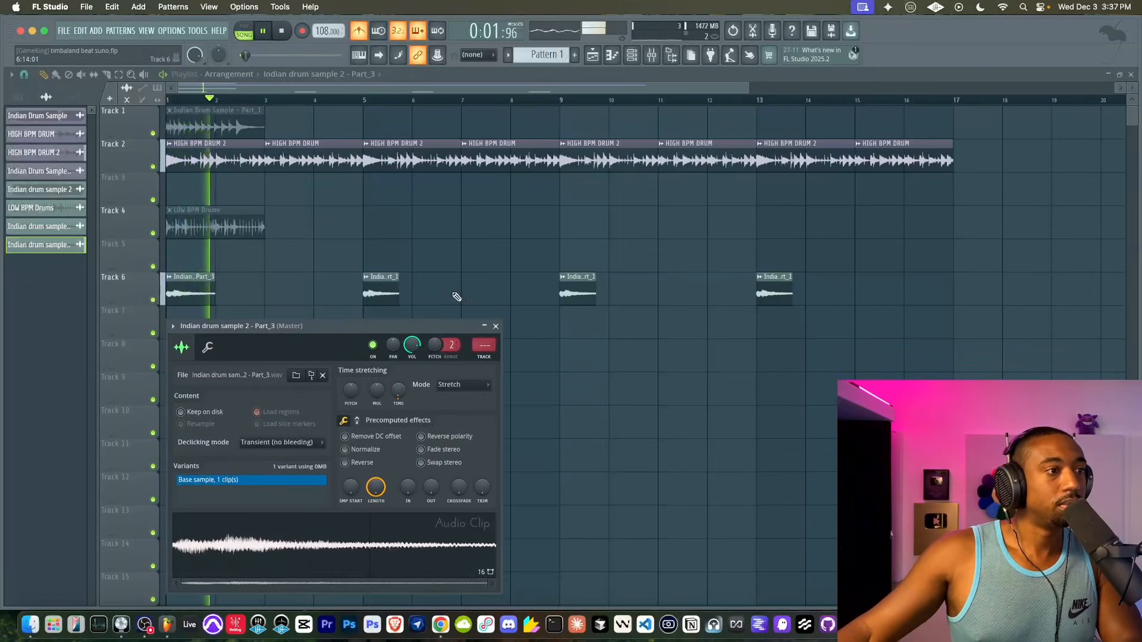
left_click(497, 332)
Delete the old short clips on Track 6 at bars 5, 9 and 13.
right_click(367, 285)
right_click(774, 290)
right_click(577, 290)
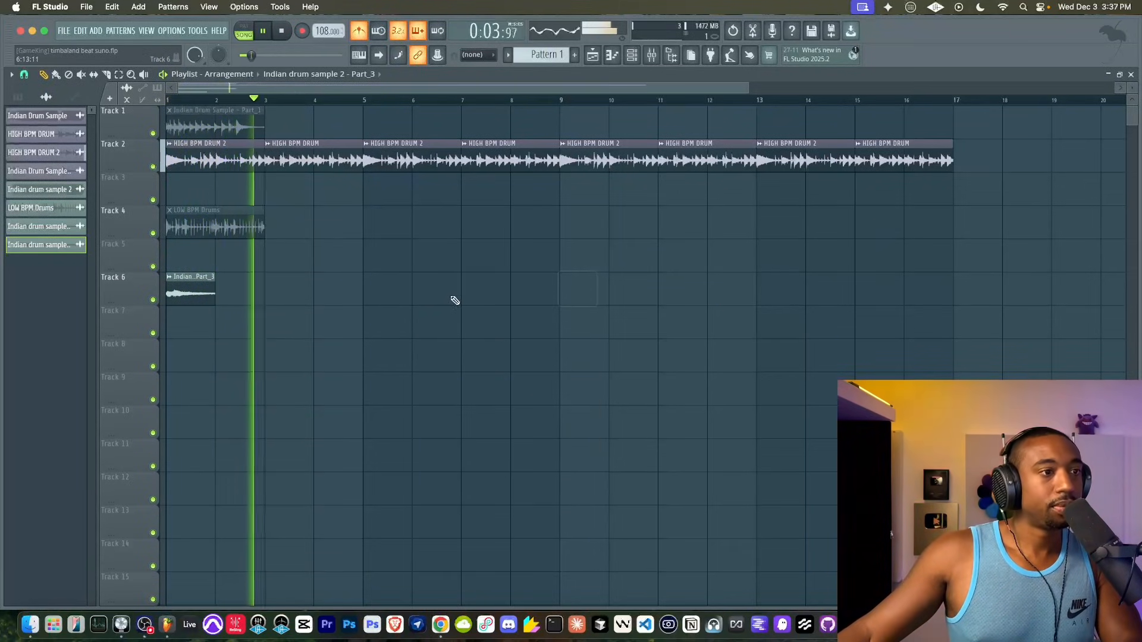
Place three copies of the one-bar stretched clip along Track 6 and give the clips a short fade-out.
left_click_drag(348, 301, 632, 290)
key("ctrl+b")
left_click_drag(942, 304, 182, 298)
scroll(412, 299, "up", 3)
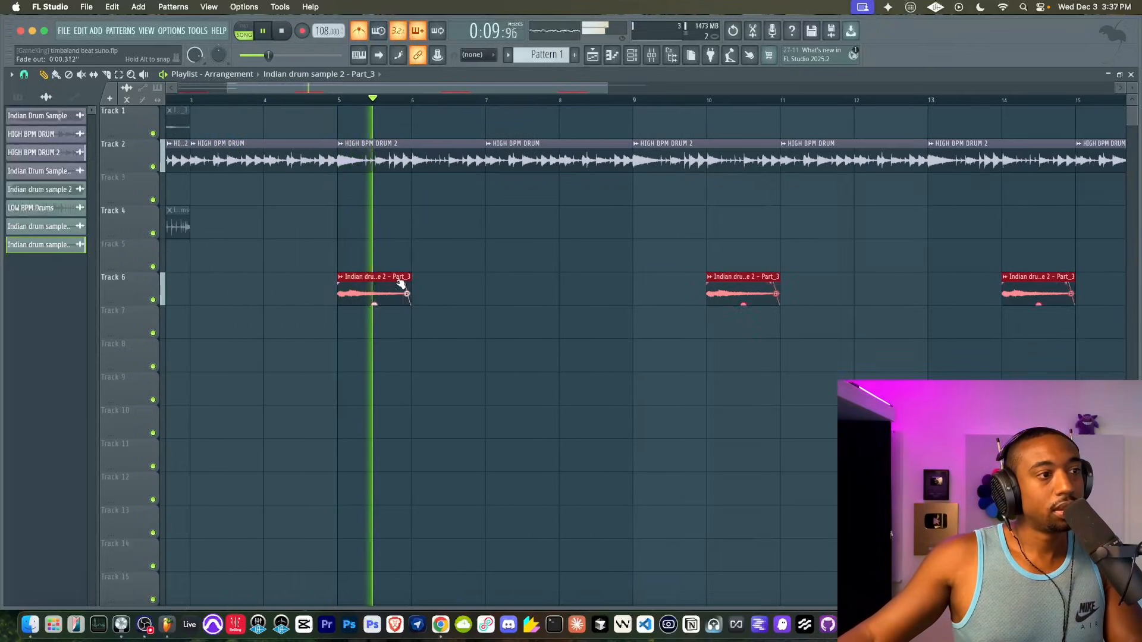
left_click(445, 324)
scroll(448, 326, "down", 4)
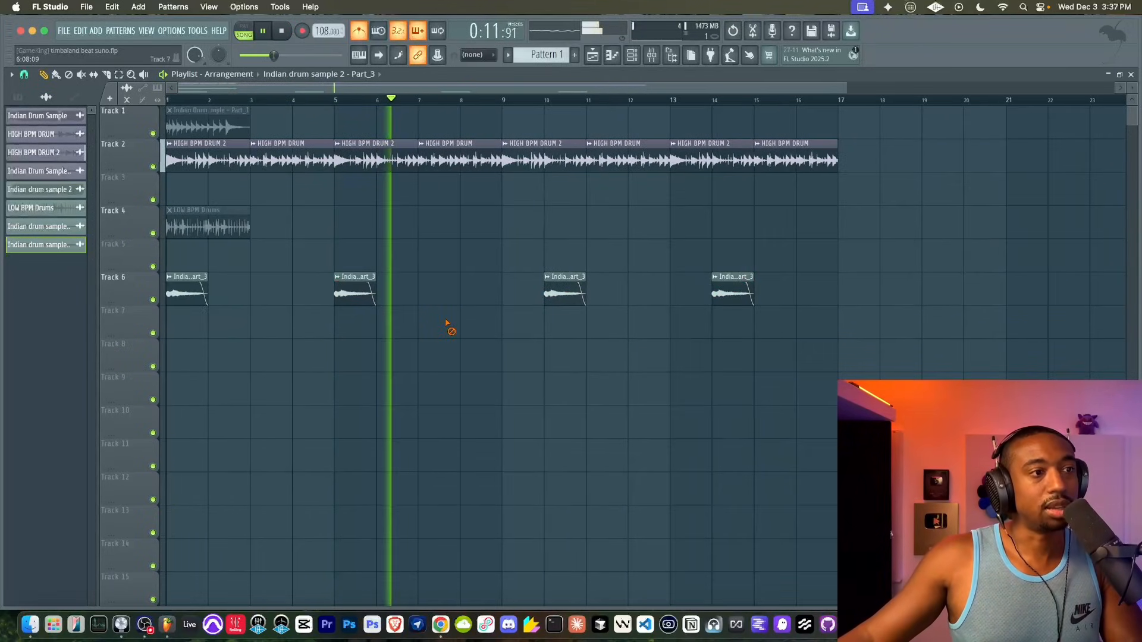
Move the last two Track 6 copies one bar earlier so they start at bars 9 and 13.
left_click(627, 286)
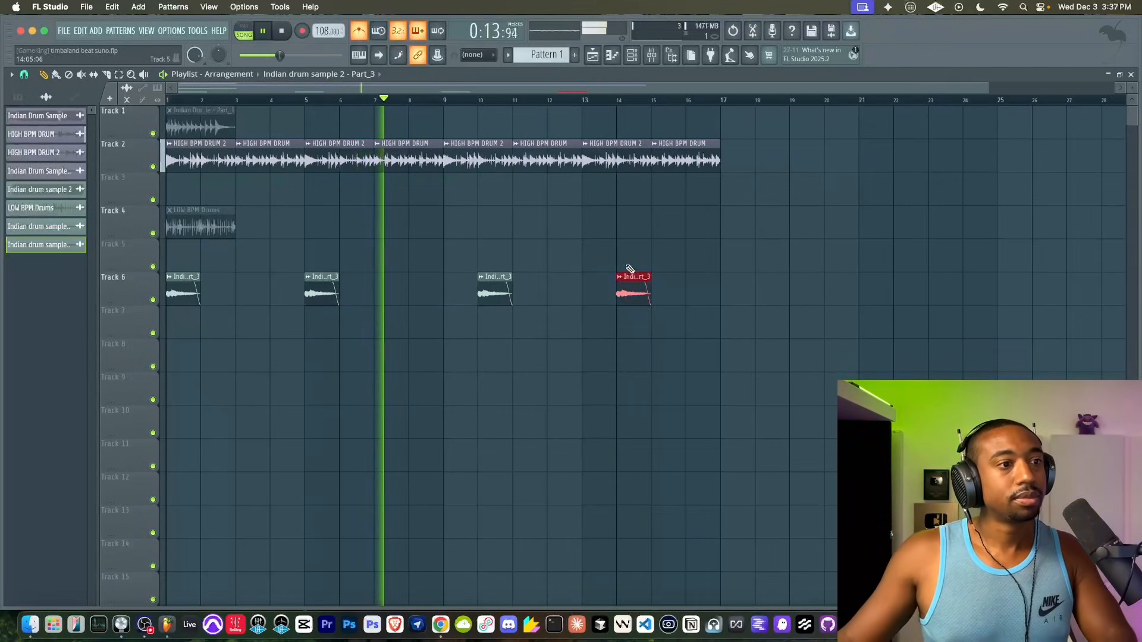
left_click_drag(626, 287, 591, 287)
left_click_drag(497, 292, 463, 293)
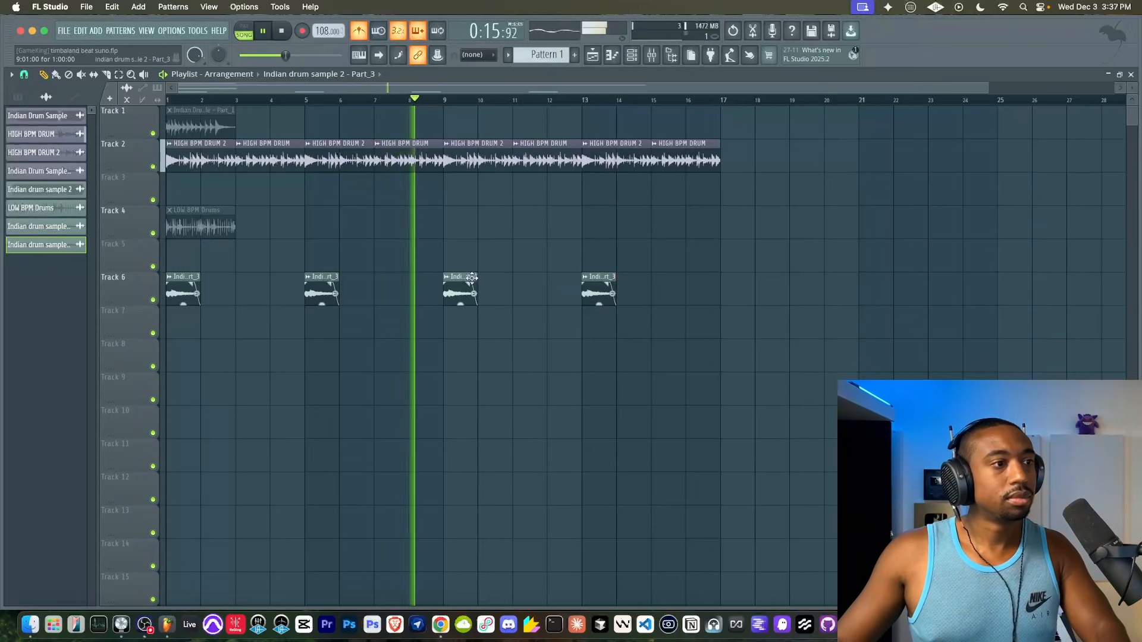
Import the Indian Vox Sample from the Downloads folder onto Track 8, starting at bar 1.
left_click(631, 55)
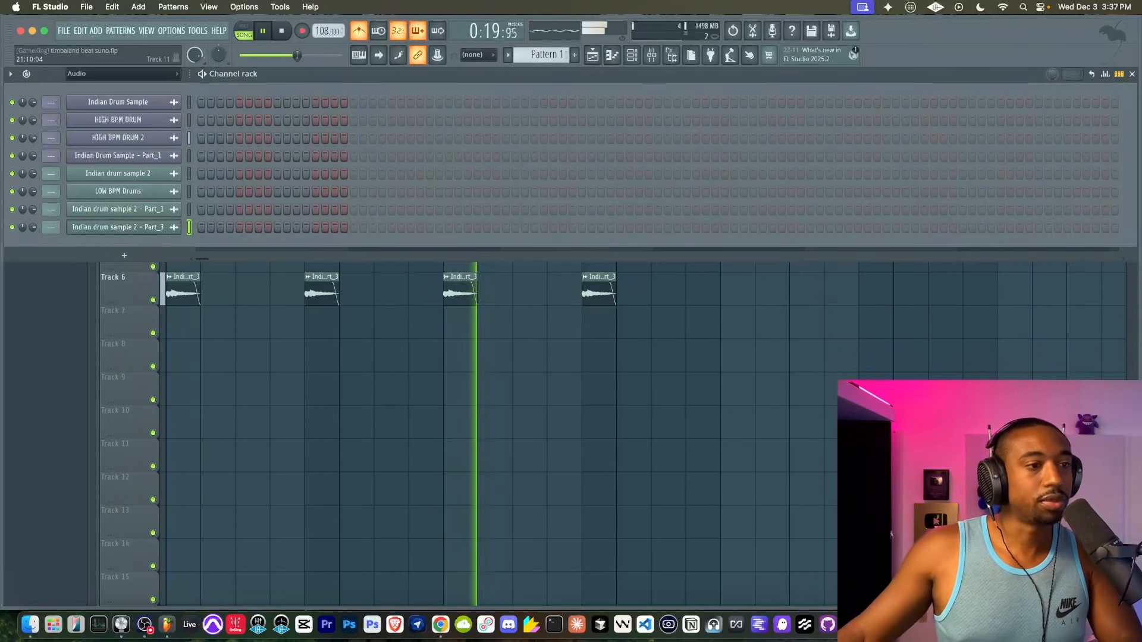
key("F6")
left_click(1067, 624)
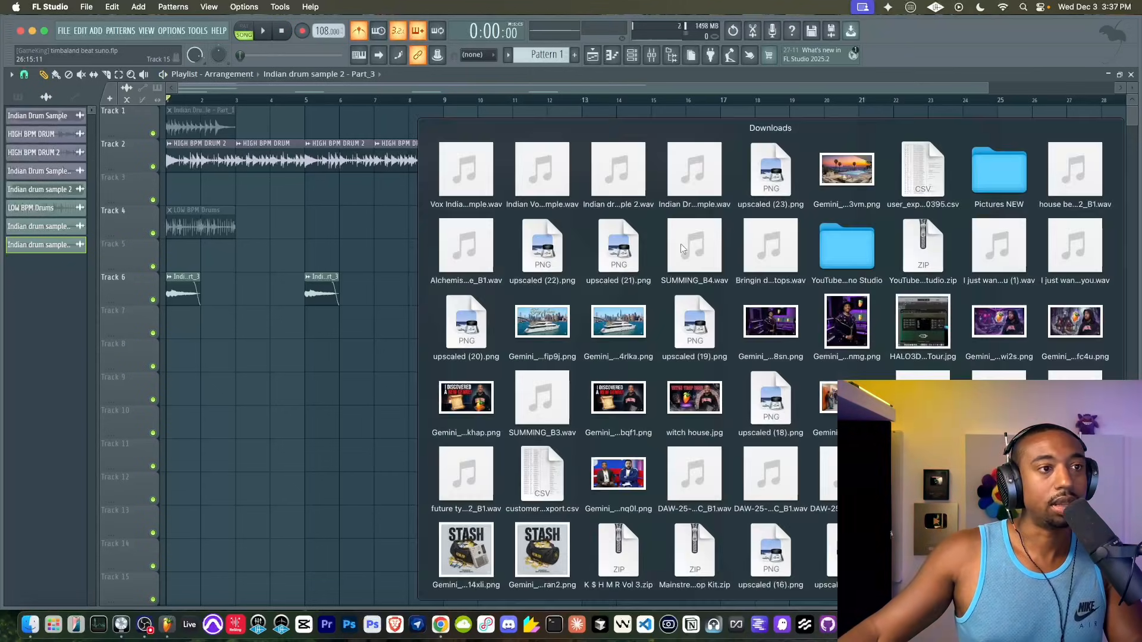
left_click_drag(318, 360, 321, 357)
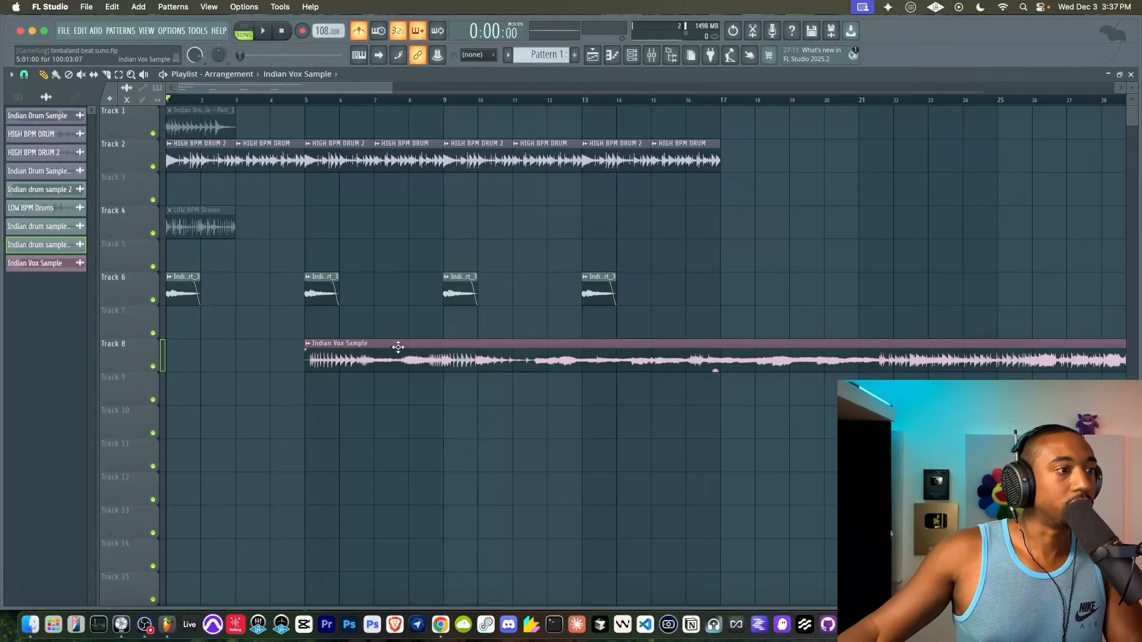
left_click_drag(395, 347, 192, 349)
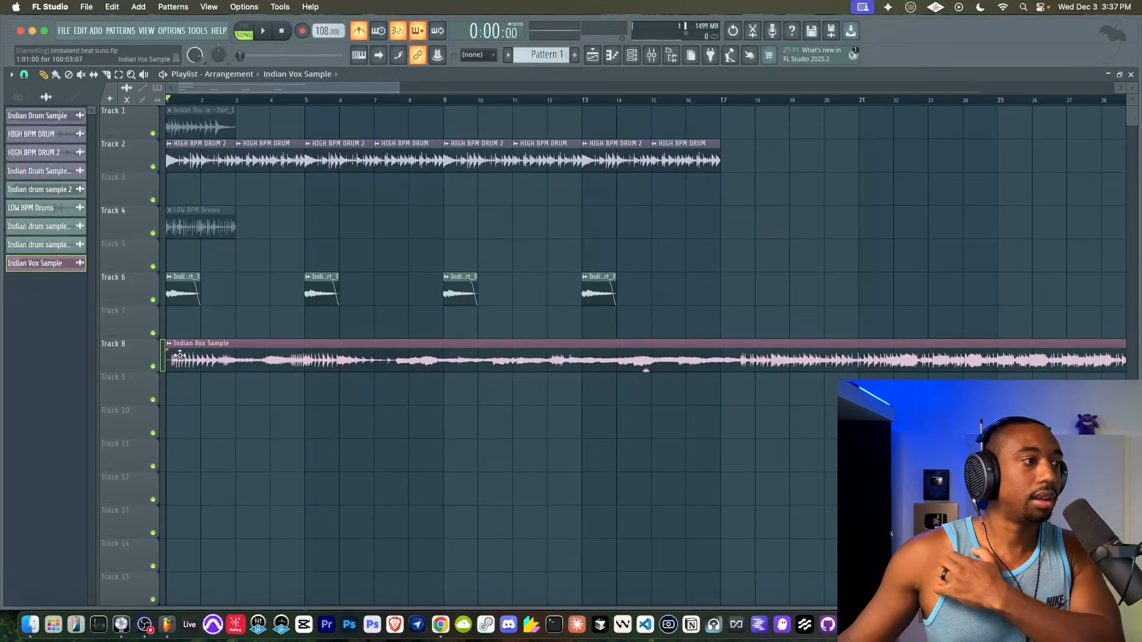
Solo Track 8 and listen to the Indian Vox Sample around bars 6 to 8.
right_click(155, 367)
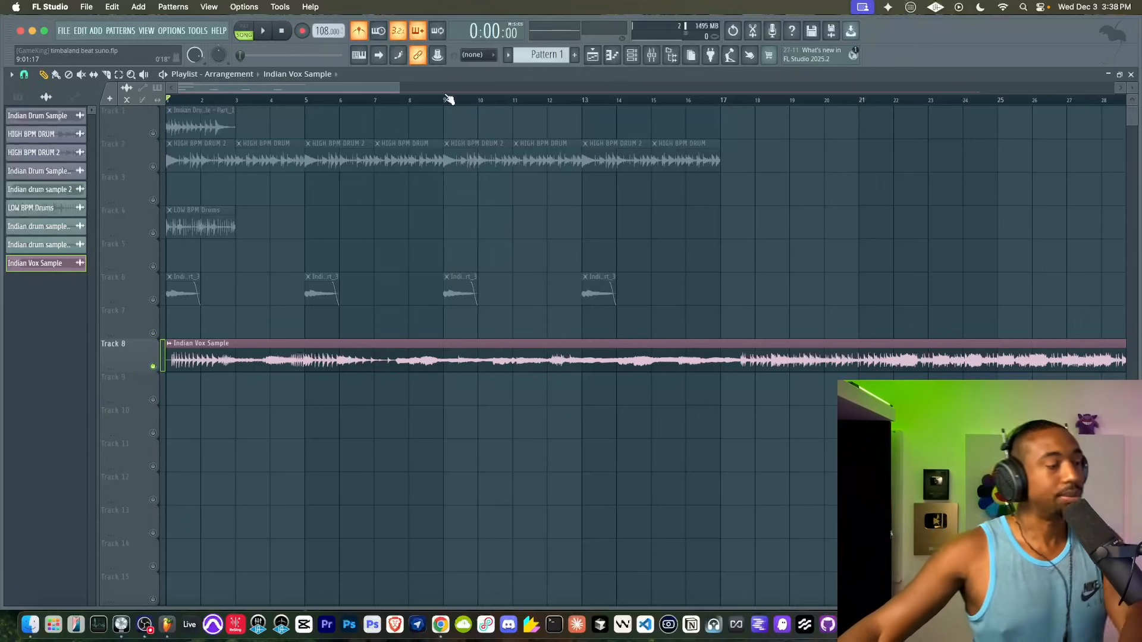
key("space")
left_click(337, 100)
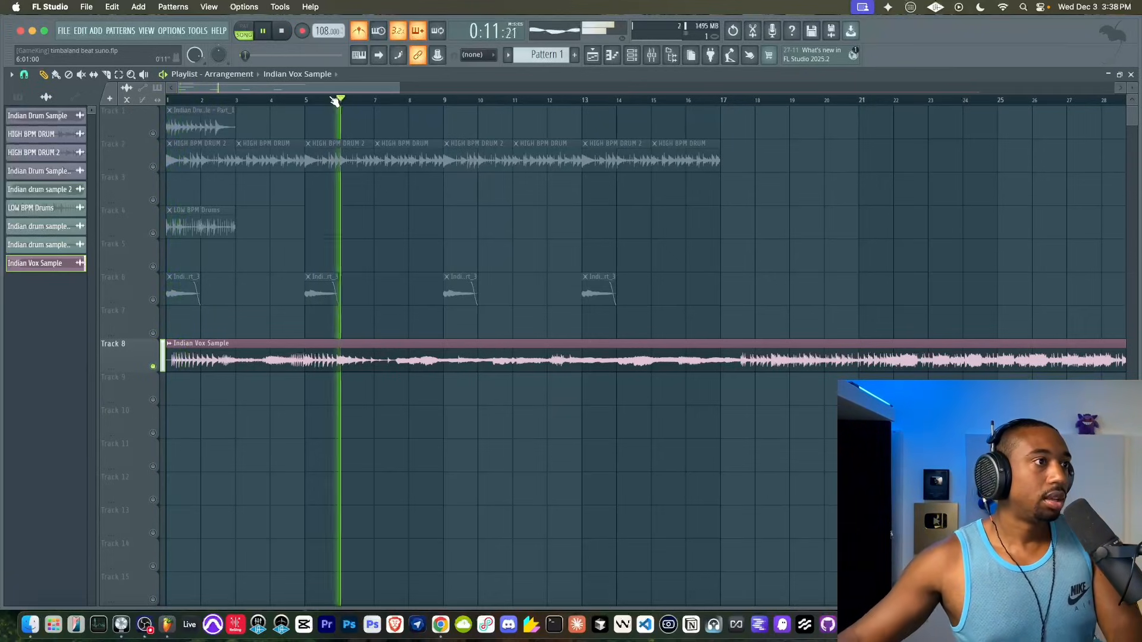
left_click(409, 99)
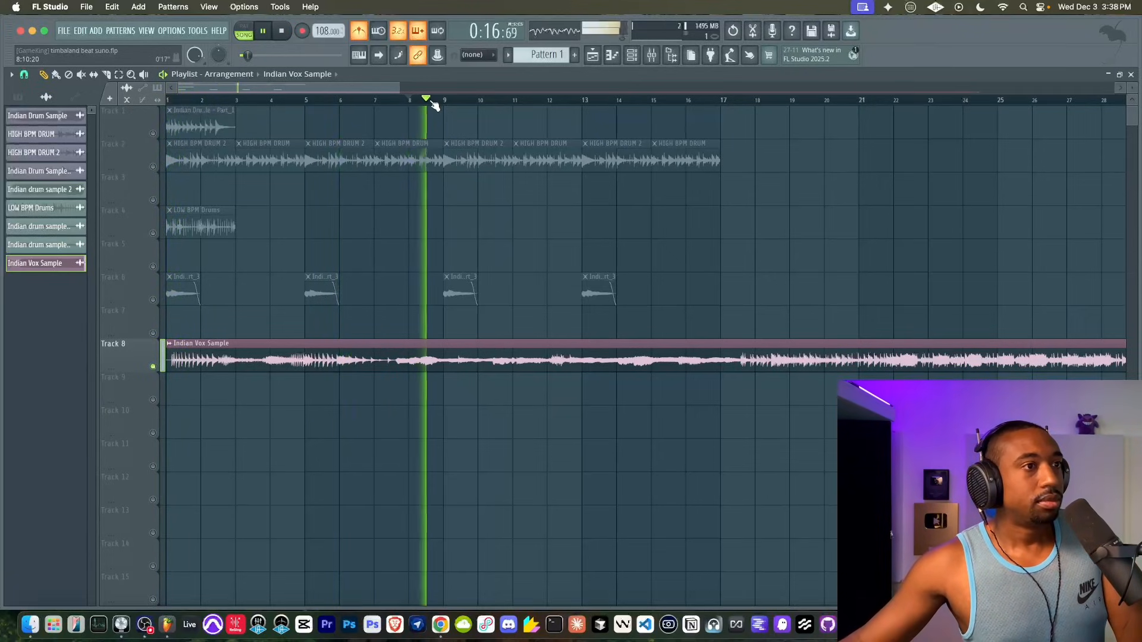
key("space")
Extract only the vocals stem from the Indian Vox Sample, muting the source track when done.
scroll(352, 333, "down", 5)
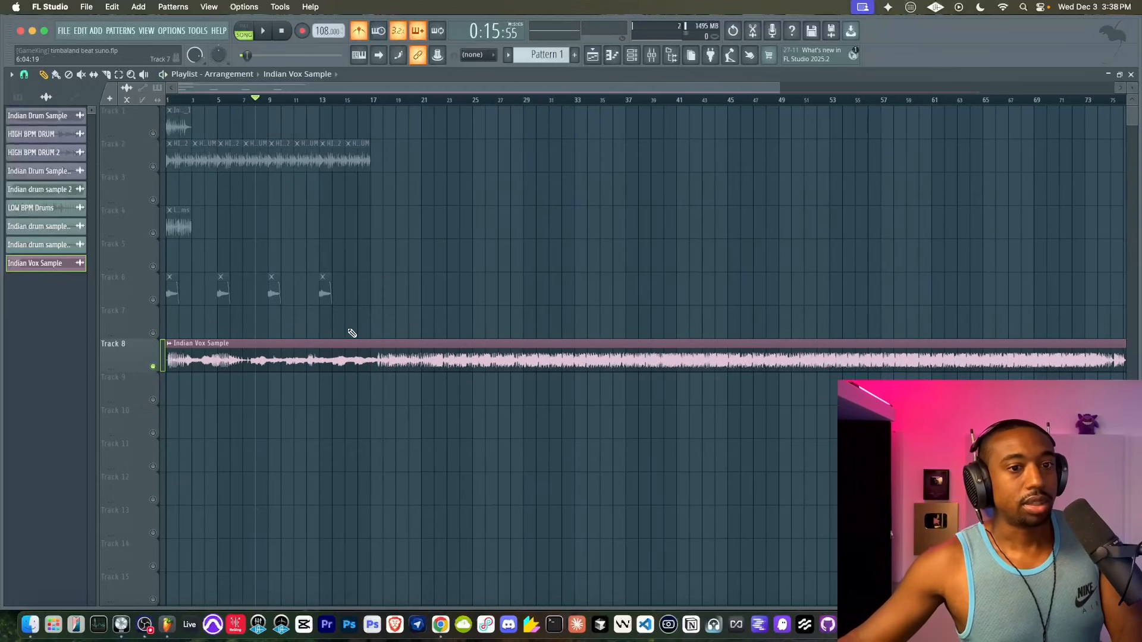
scroll(293, 331, "up", 3)
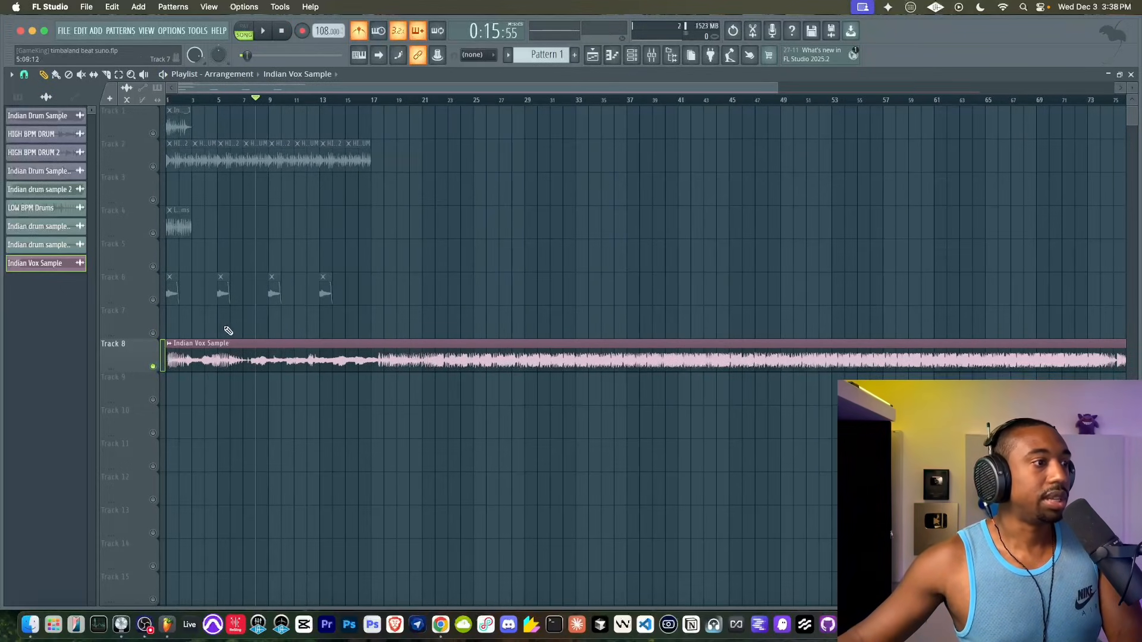
left_click(169, 345)
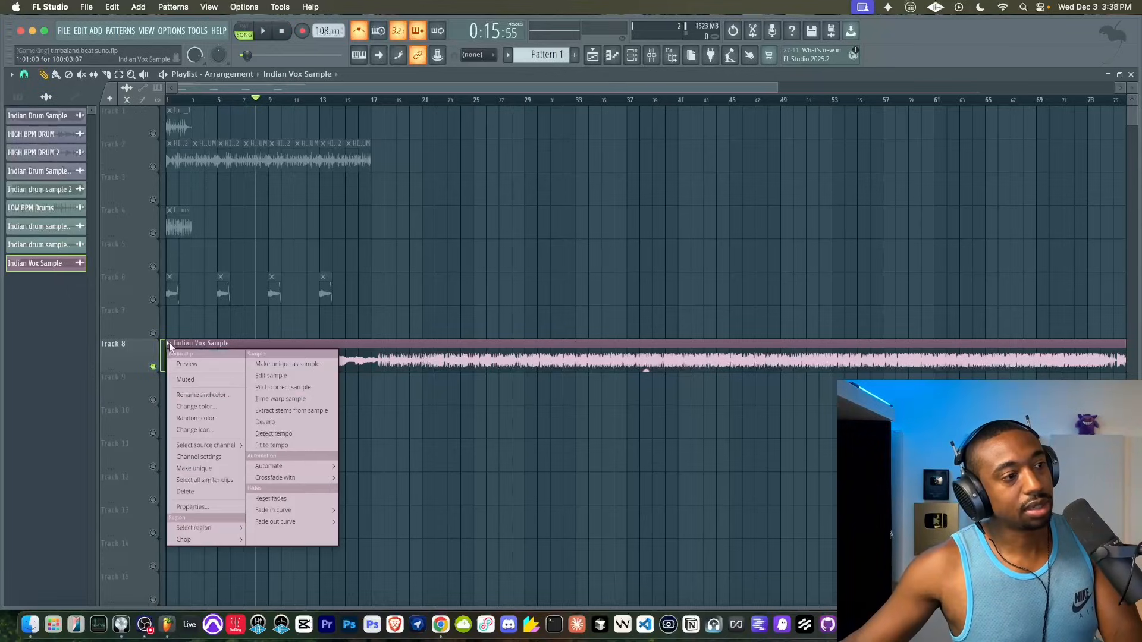
left_click(285, 411)
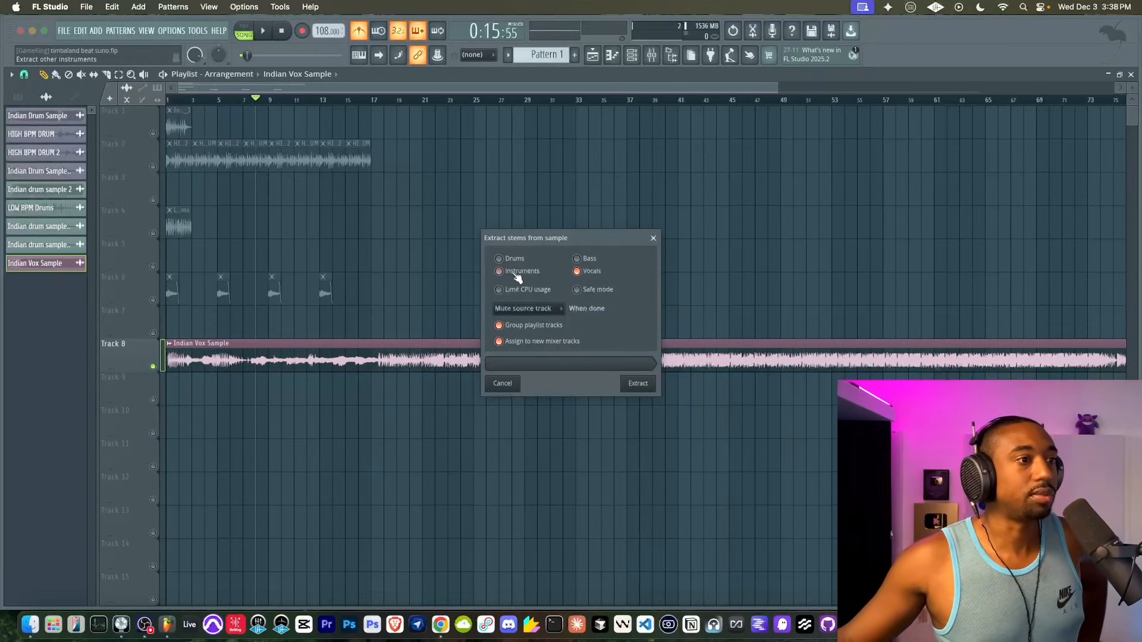
left_click(638, 384)
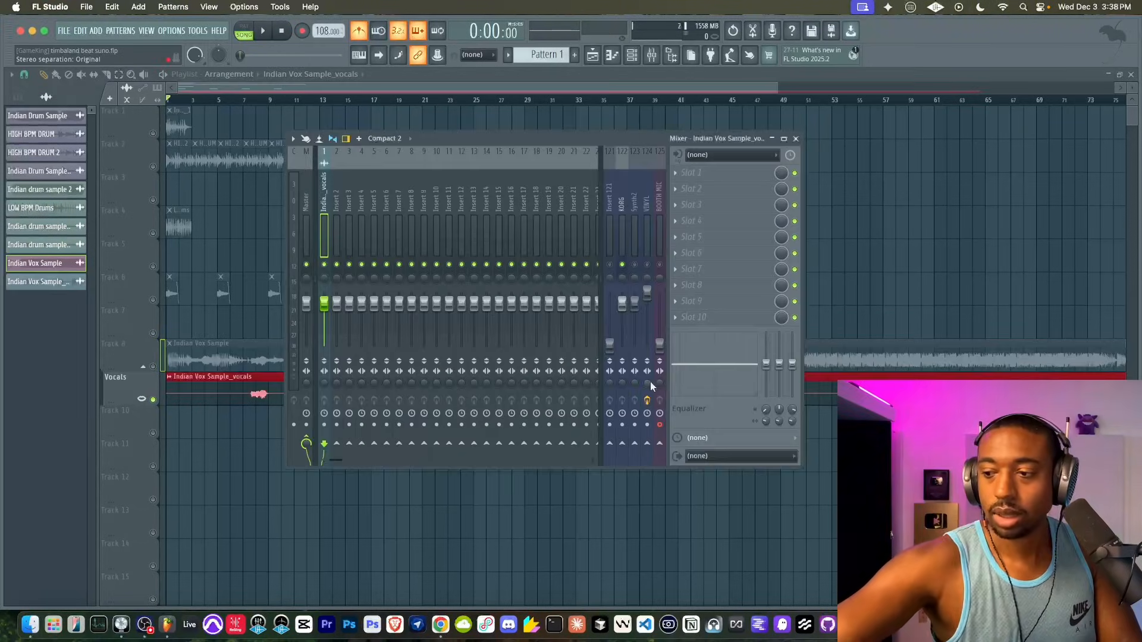
left_click(366, 504)
Open the extracted Indian Vox Sample_vocals audio in a new Slicex channel.
double_click(305, 394)
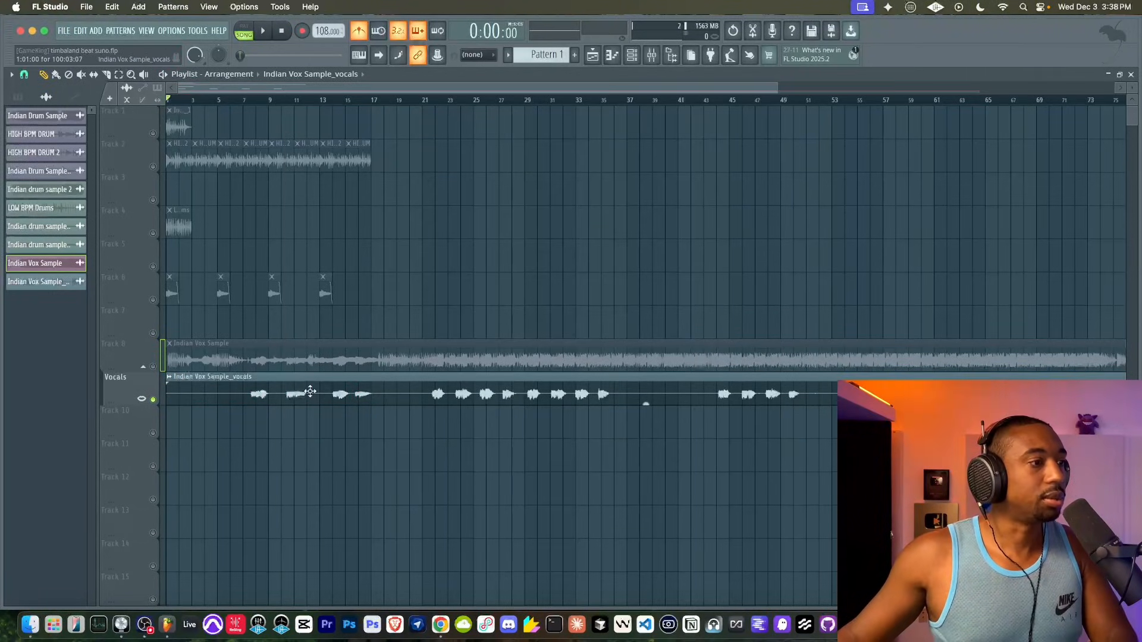
right_click(180, 340)
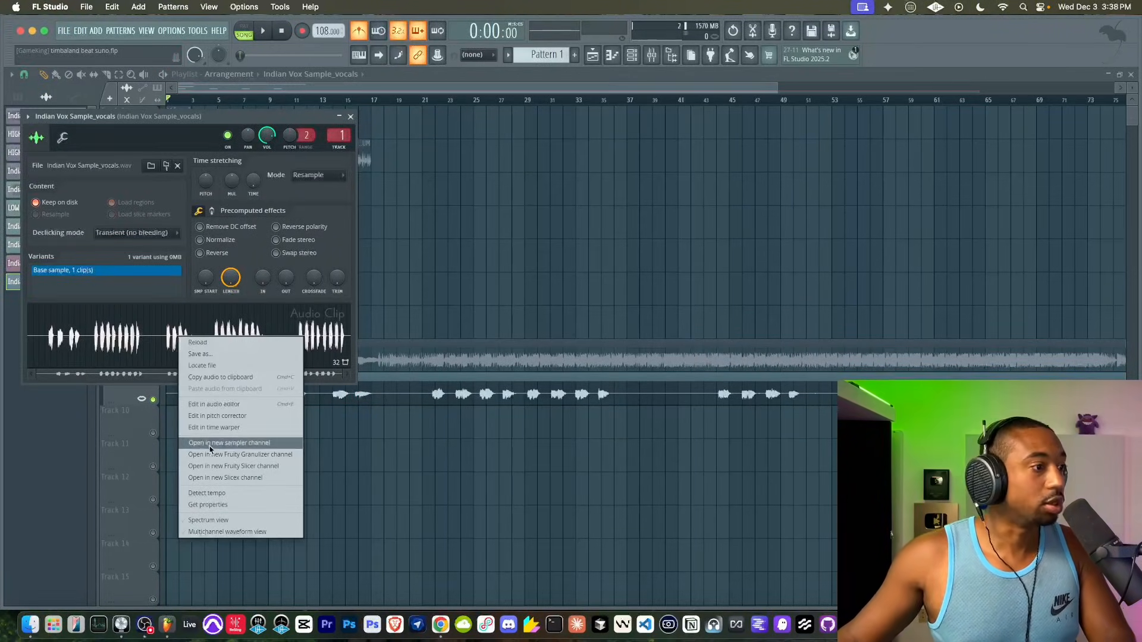
left_click(228, 479)
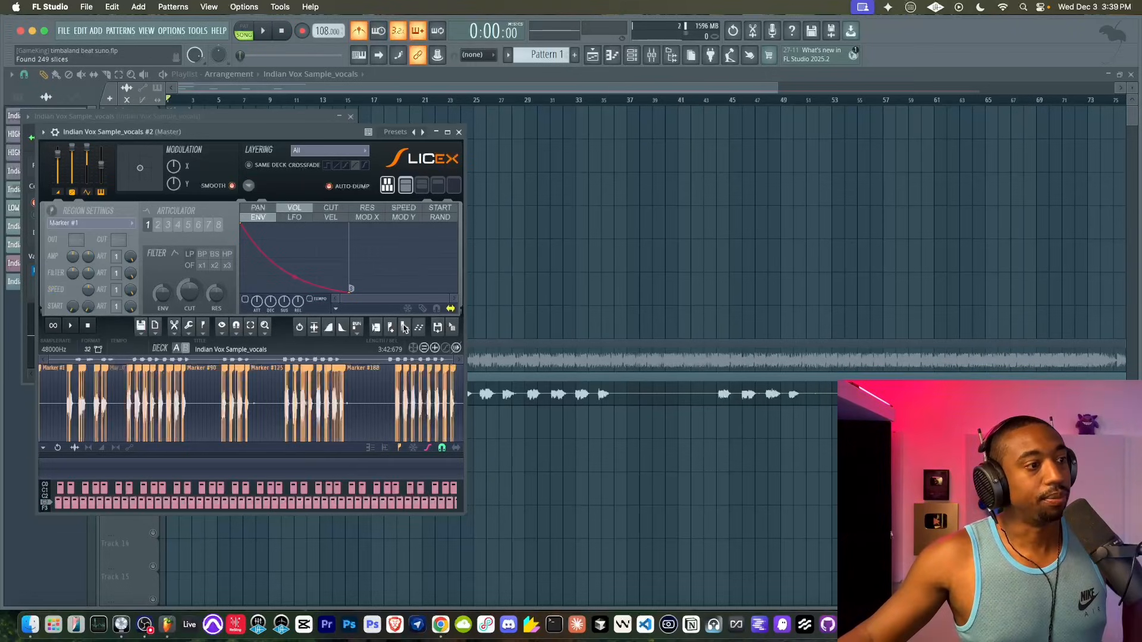
Re-slice the vocals in Slicex with Dull auto-slicing and check the slice markers along the waveform.
scroll(56, 390, "up", 6)
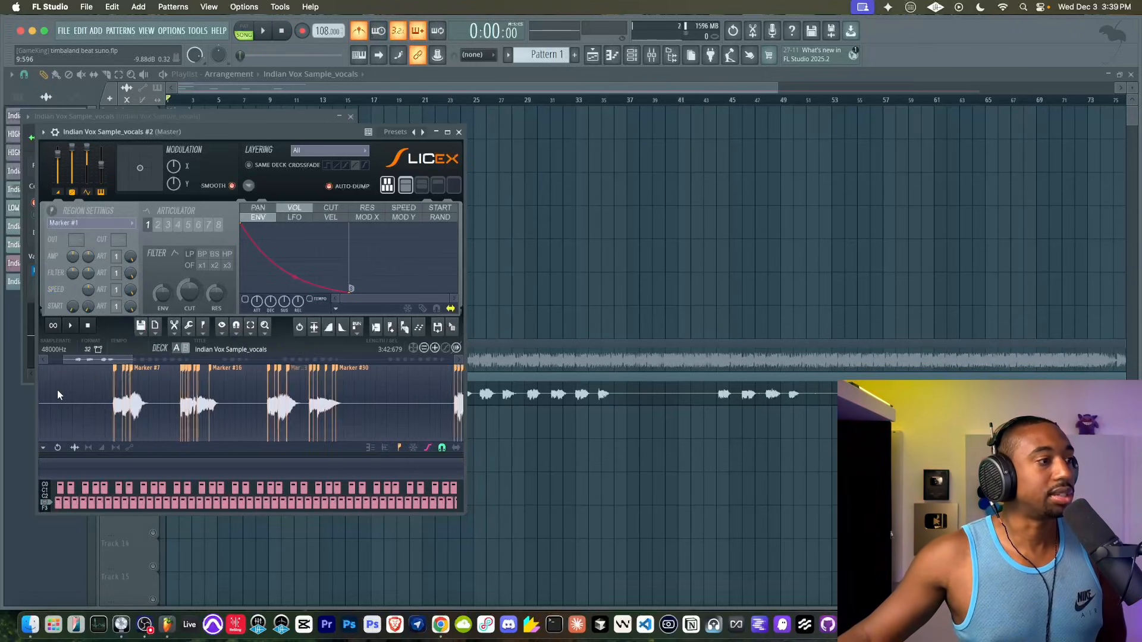
left_click(407, 329)
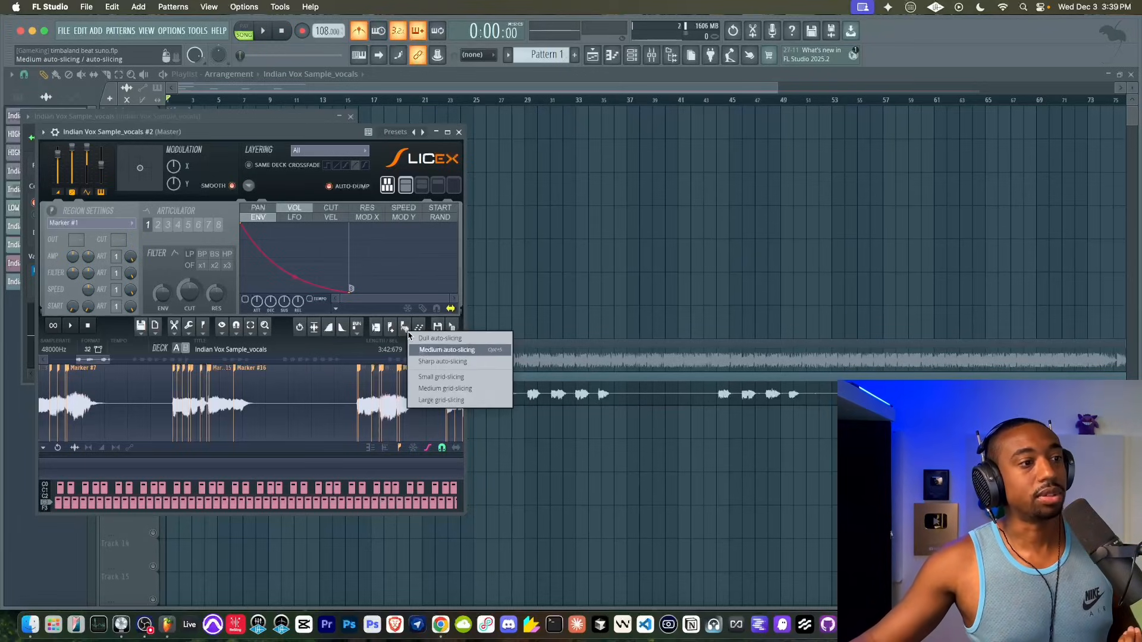
left_click(441, 338)
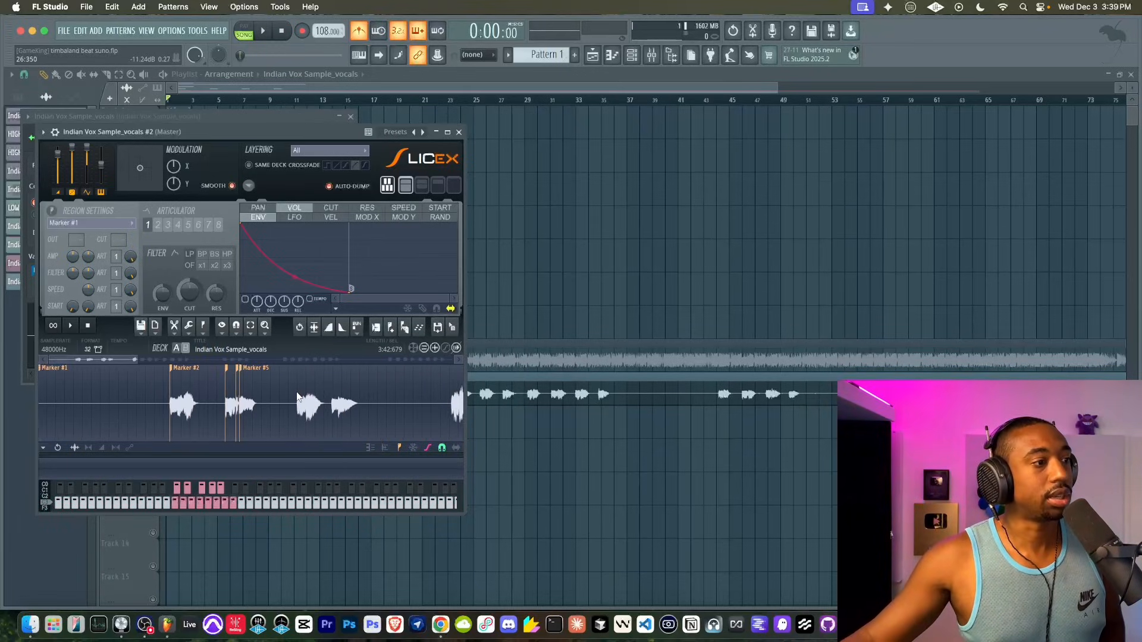
scroll(241, 384, "down", 3)
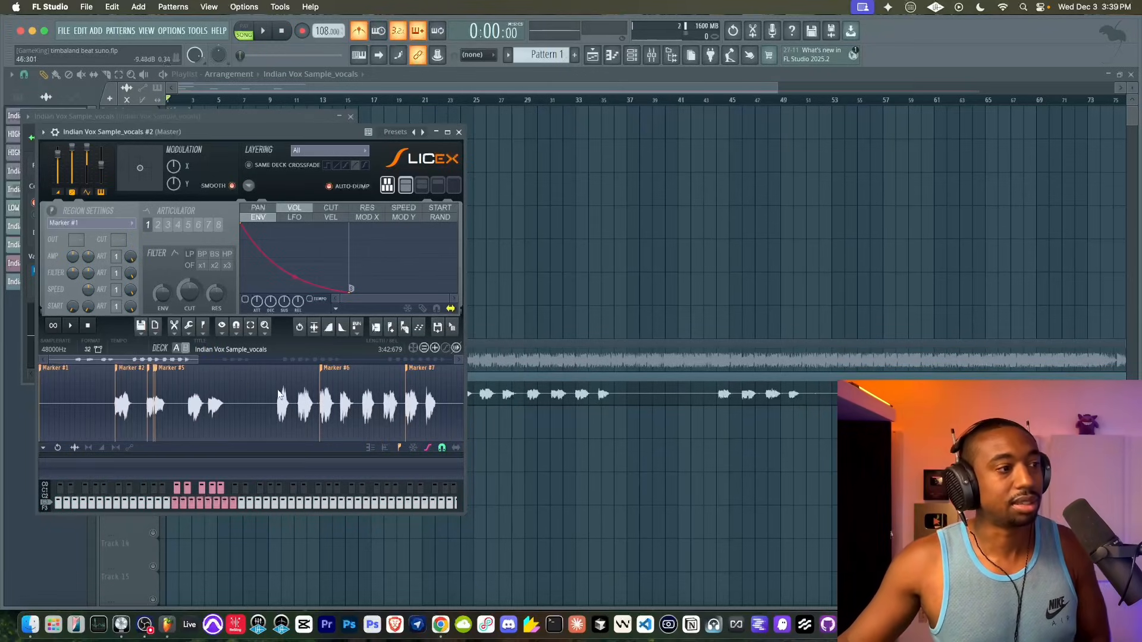
scroll(316, 396, "down", 1)
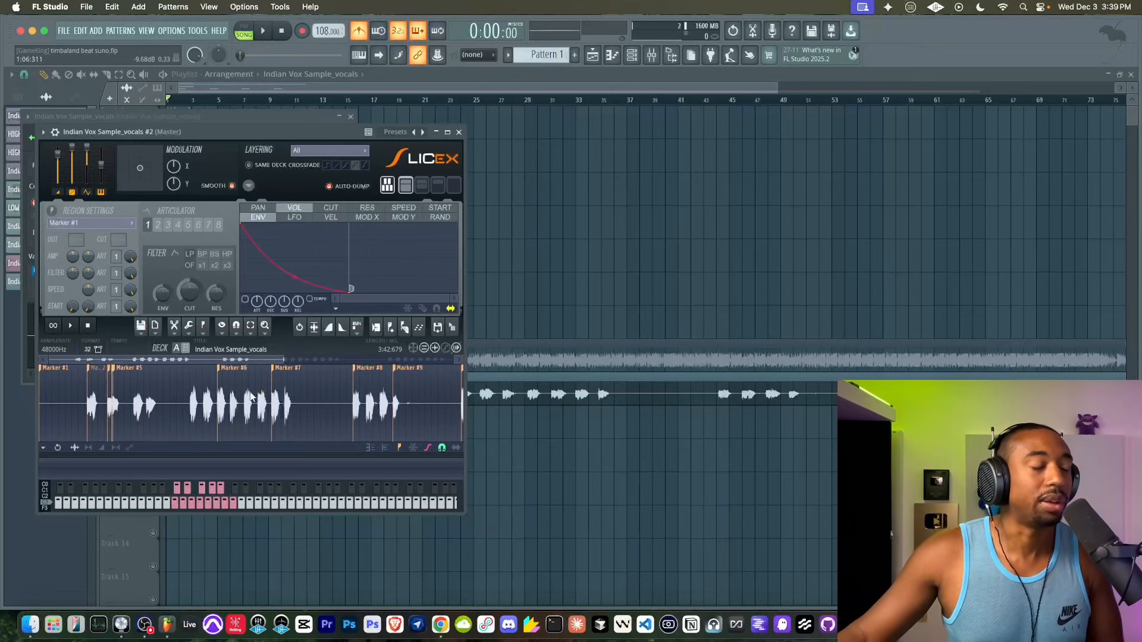
Check the mixer's master output and audition the Slicex vocal slices.
left_click(286, 415)
left_click(652, 55)
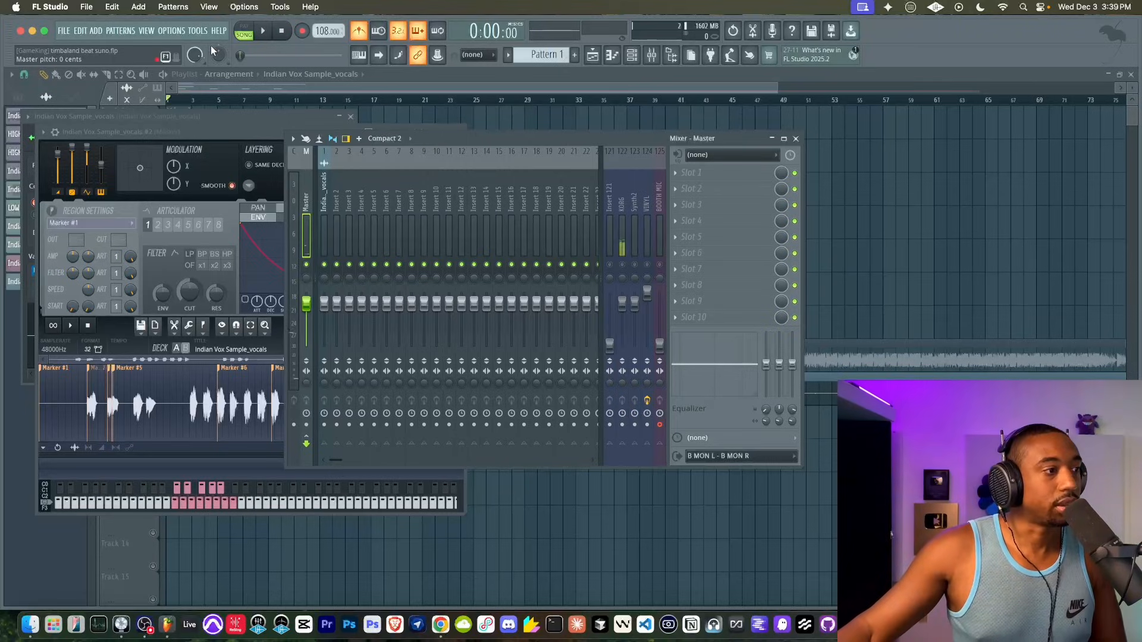
key("F9")
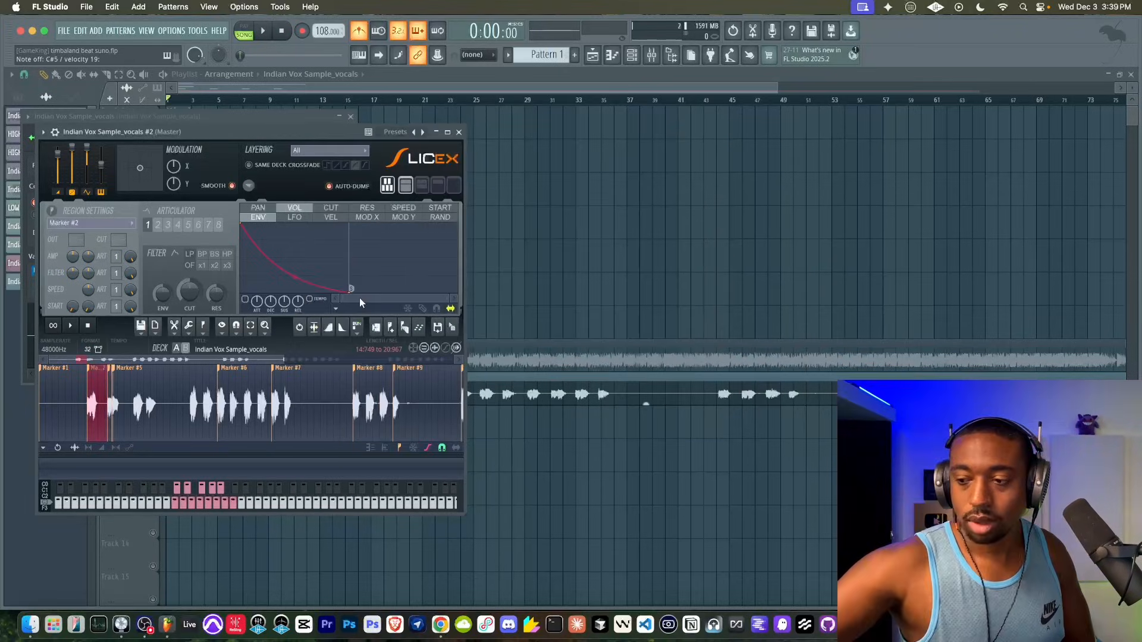
left_click(270, 32)
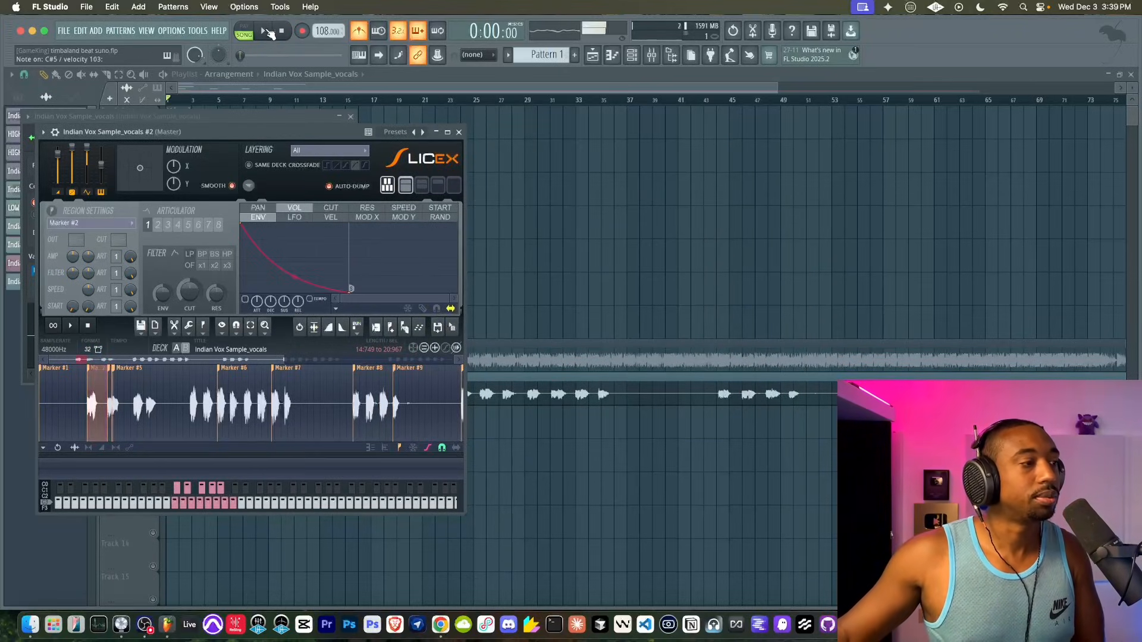
Stop playback and delete the Indian Vox Sample_vocals clip from the Vocals track.
left_click(458, 132)
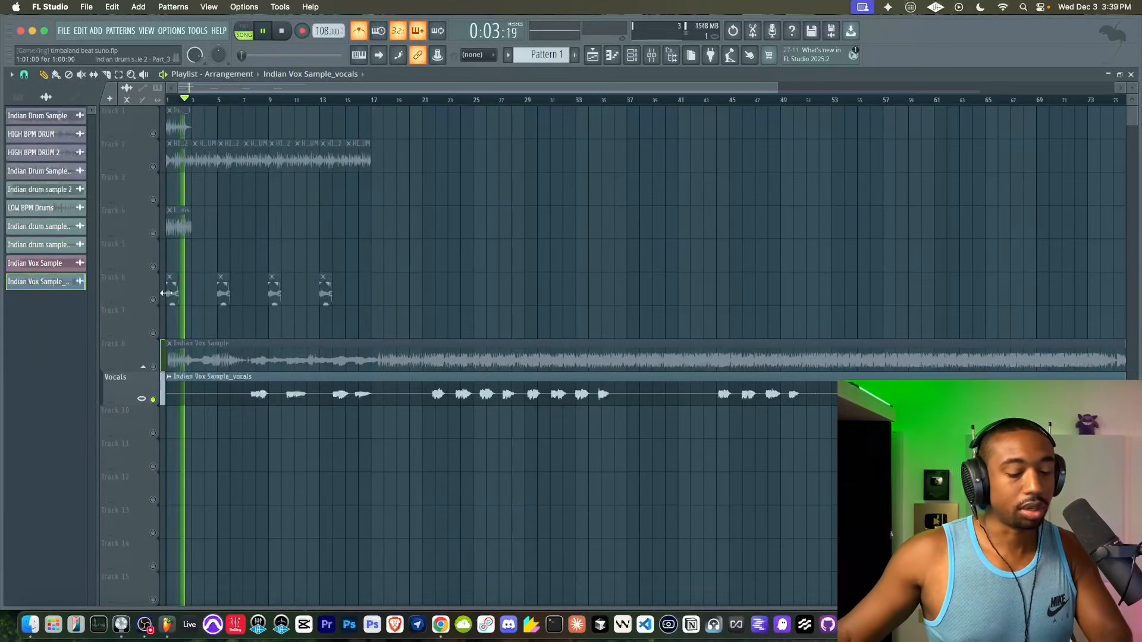
key("space")
right_click(216, 397)
Re-enable all tracks and mute the full Indian Vox Sample clip on Track 8.
right_click(154, 367)
right_click(154, 367)
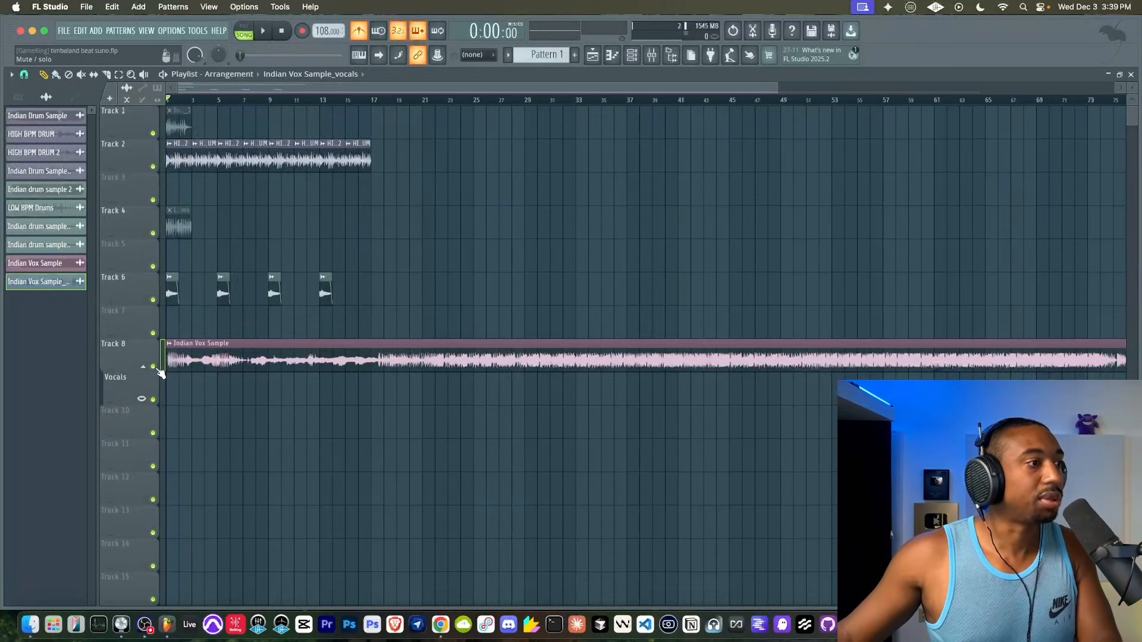
key("t")
left_click(228, 357)
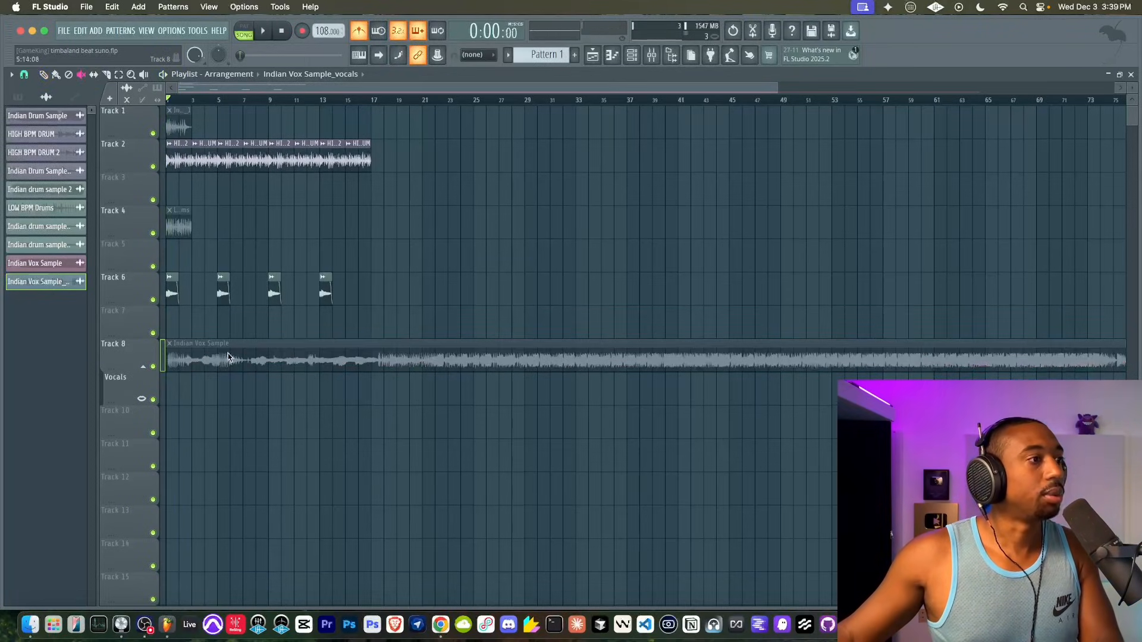
Delete the full Indian Vox Sample clip from Track 8 and set the loop selection over the remaining clips, bars 1 to 16.
right_click(368, 351)
key("space")
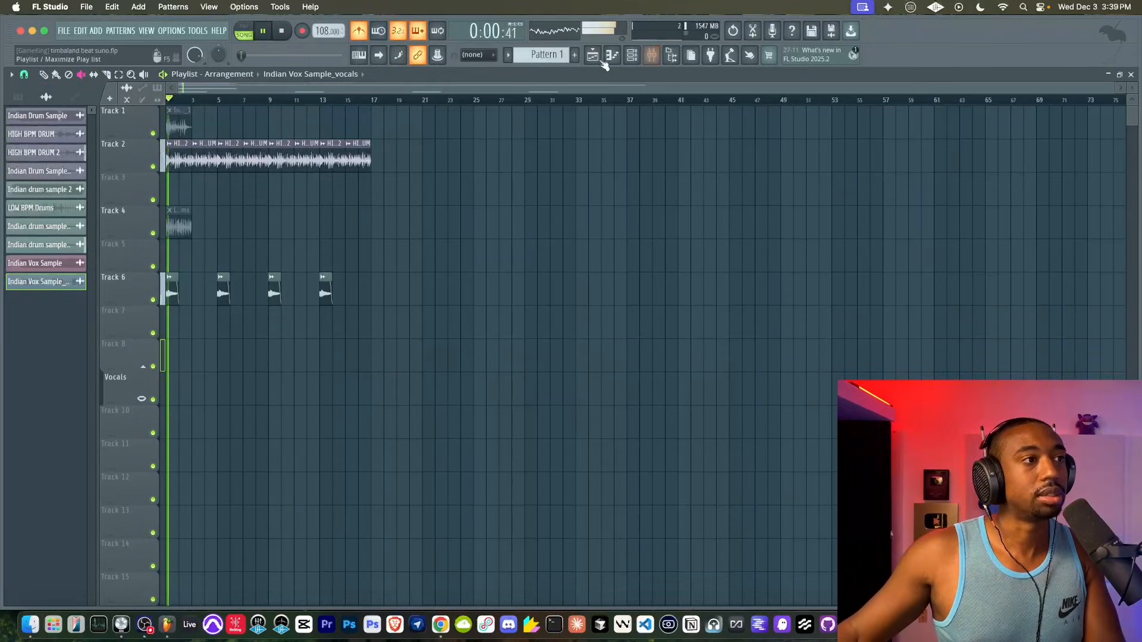
key("ctrl+a")
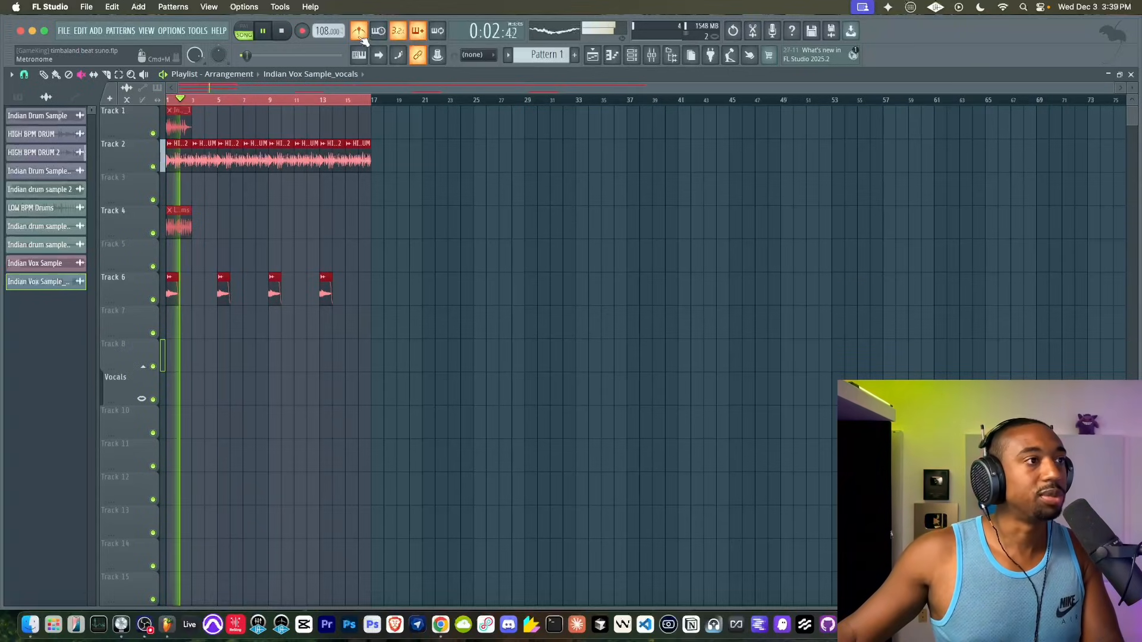
key("space")
left_click(359, 32)
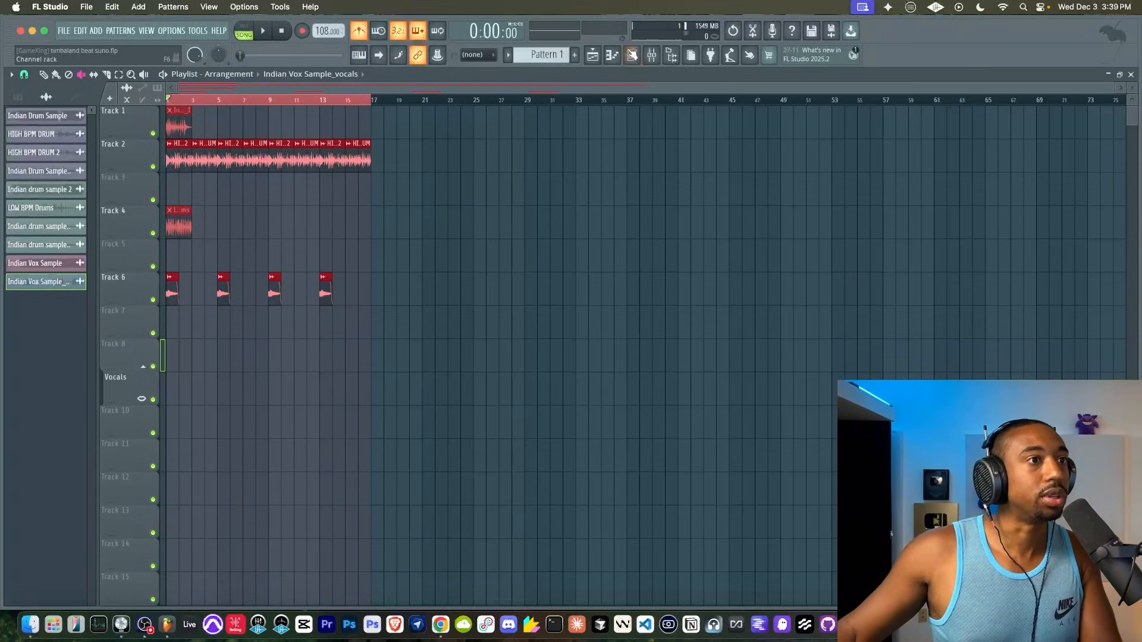
Audition the Slicex vocal slices over the looping drums and clear the dumped notes from the Indian Vox Sample_vocals #2 channel.
left_click(632, 54)
key("space")
left_click(148, 121)
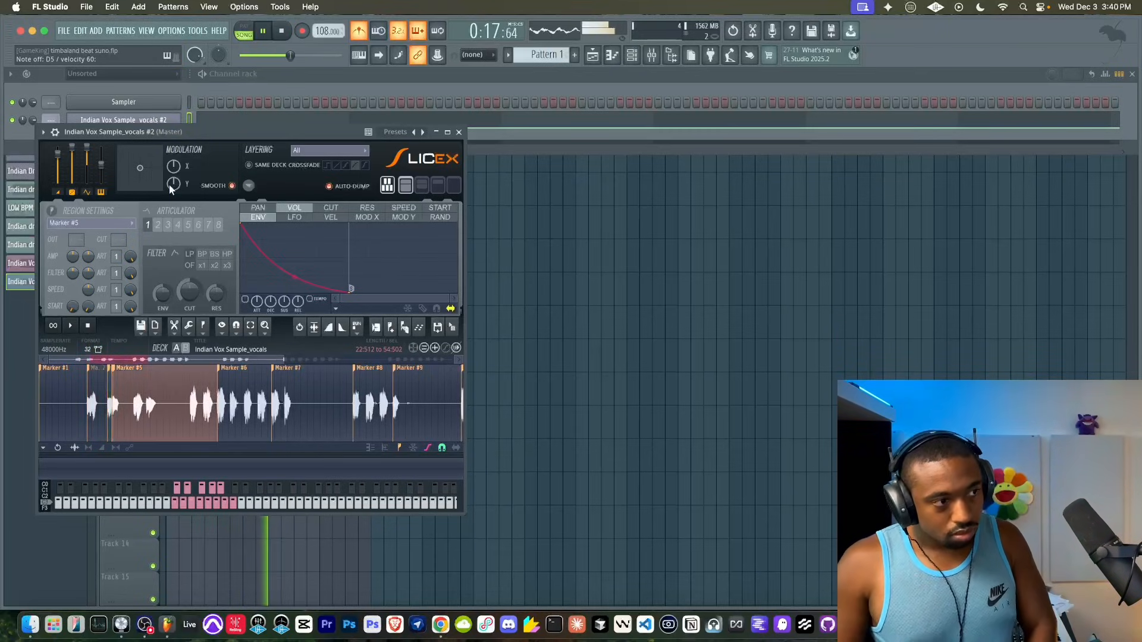
left_click(447, 132)
double_click(472, 76)
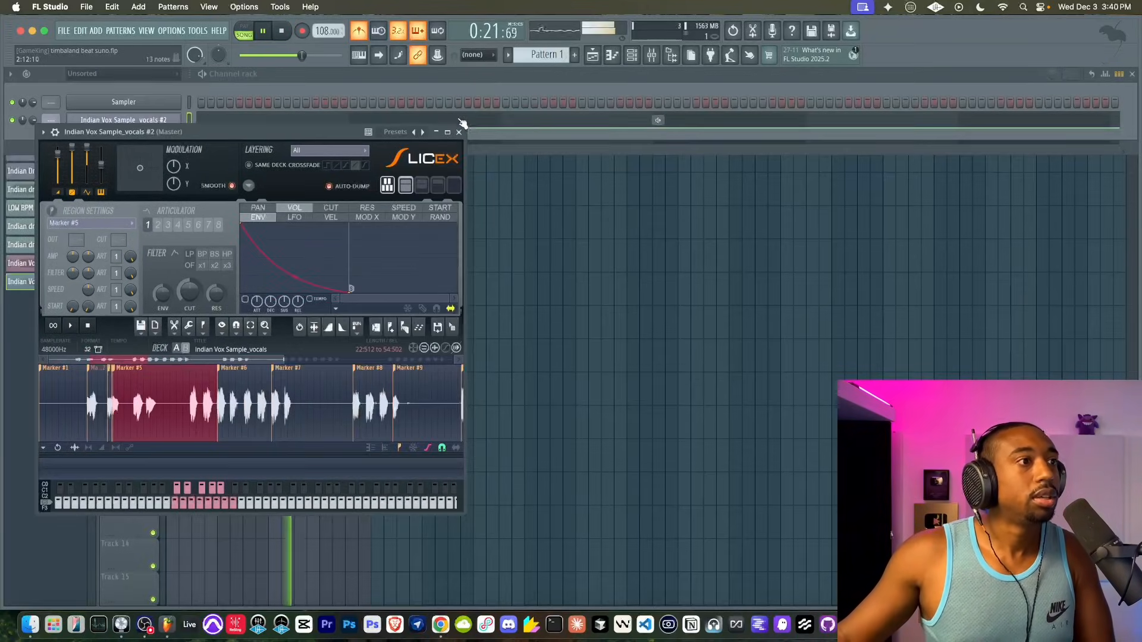
left_click(458, 131)
key("super+x")
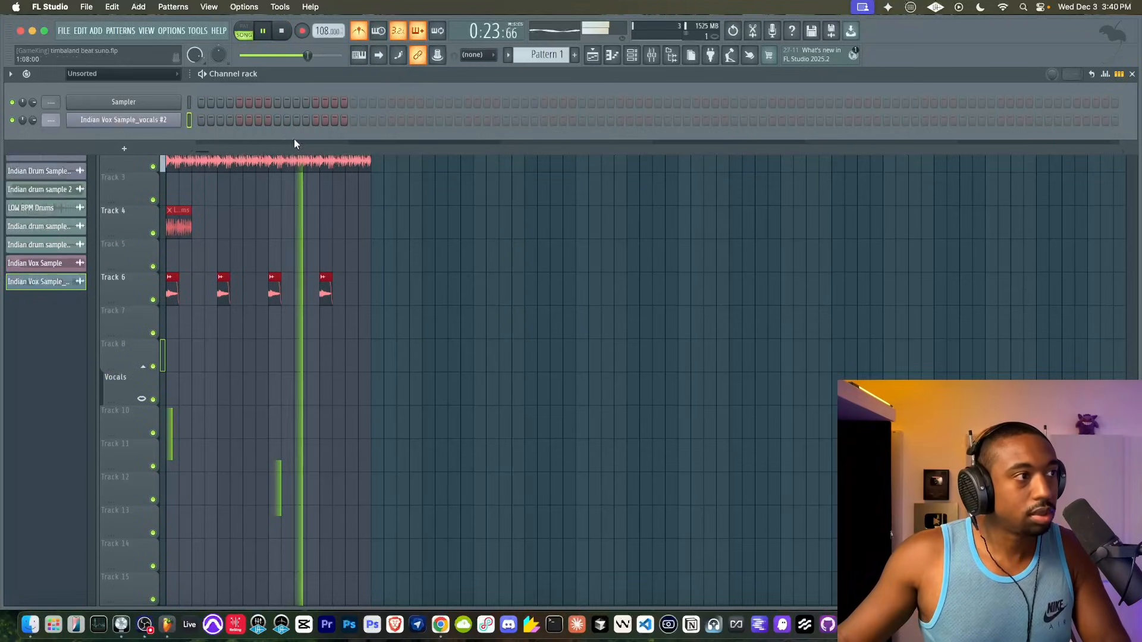
key("F6")
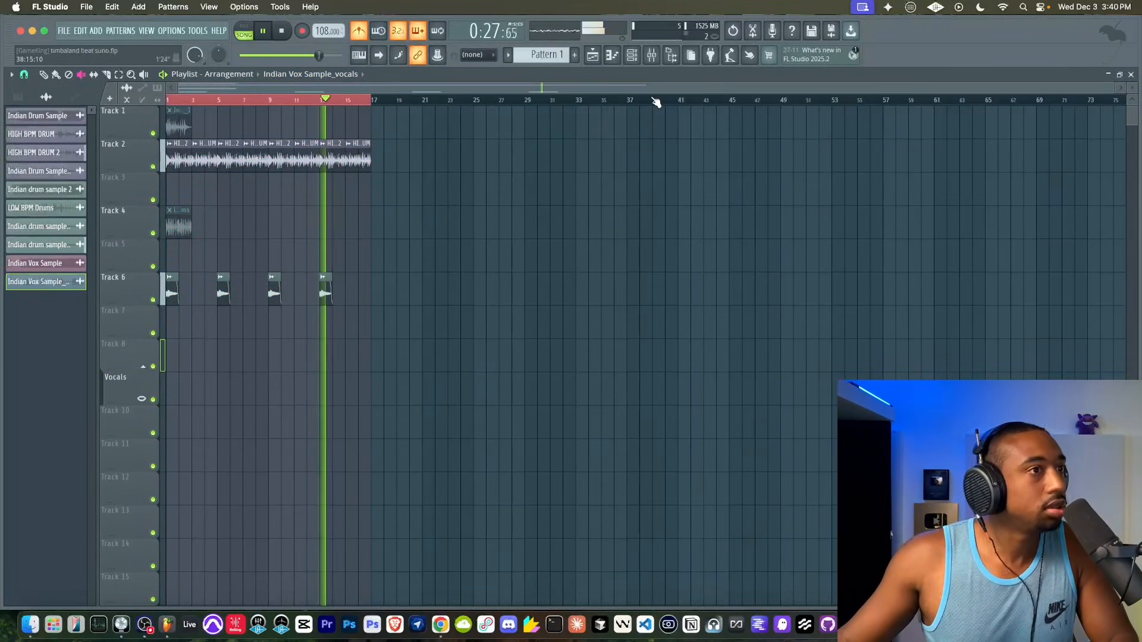
Stop playback, arm recording and try a first take of the vocal slices over the drum loop.
left_click(638, 61)
key("space")
left_click(303, 33)
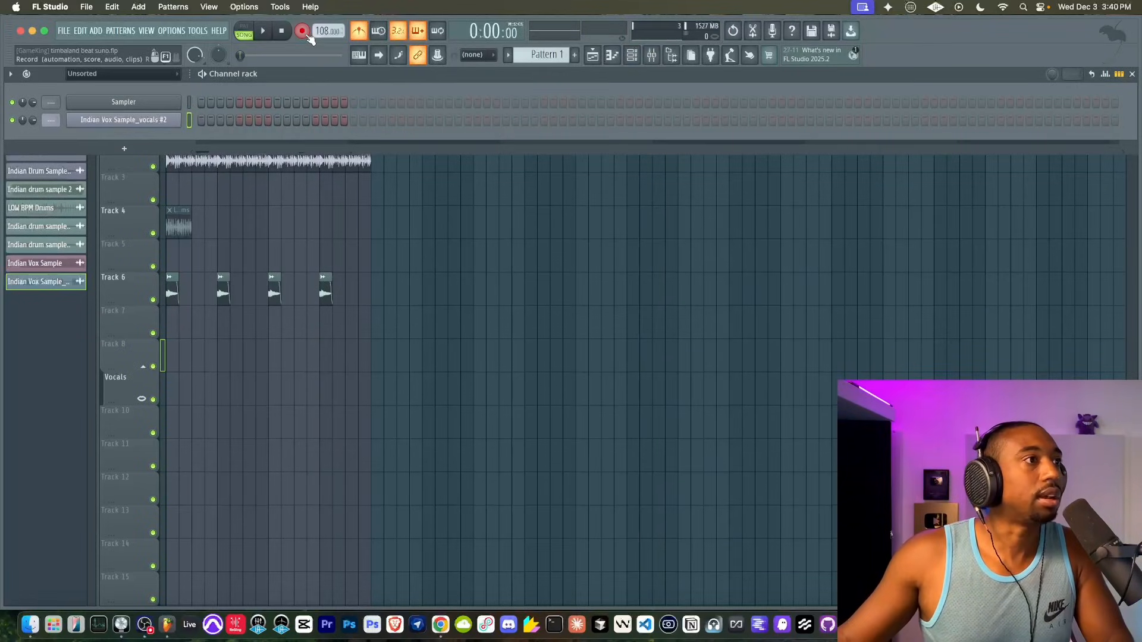
key("F6")
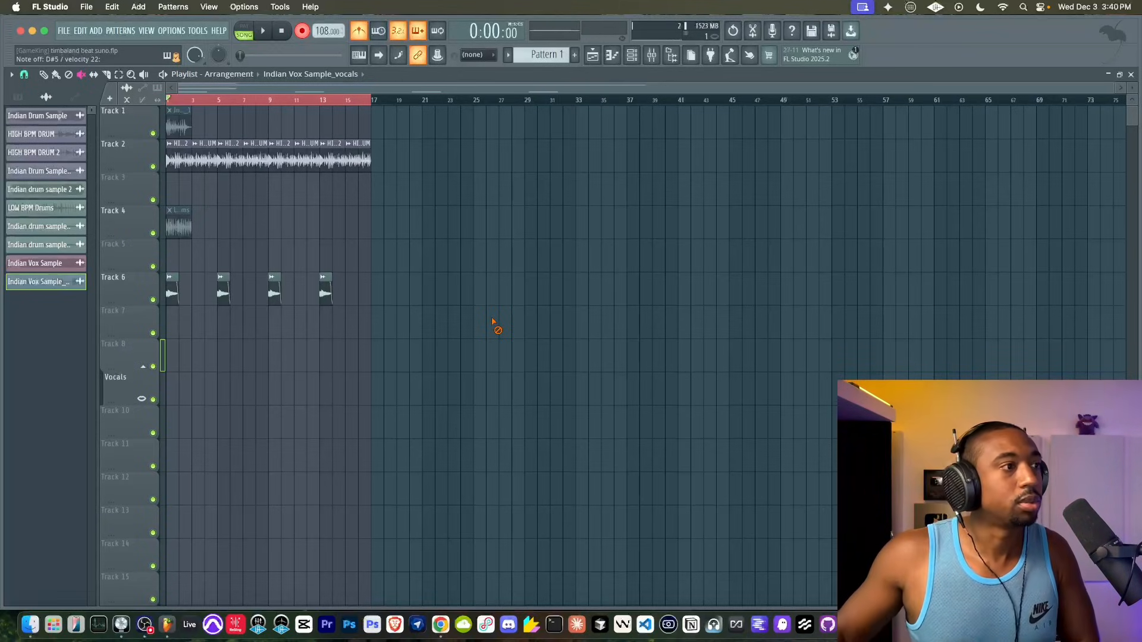
key("space")
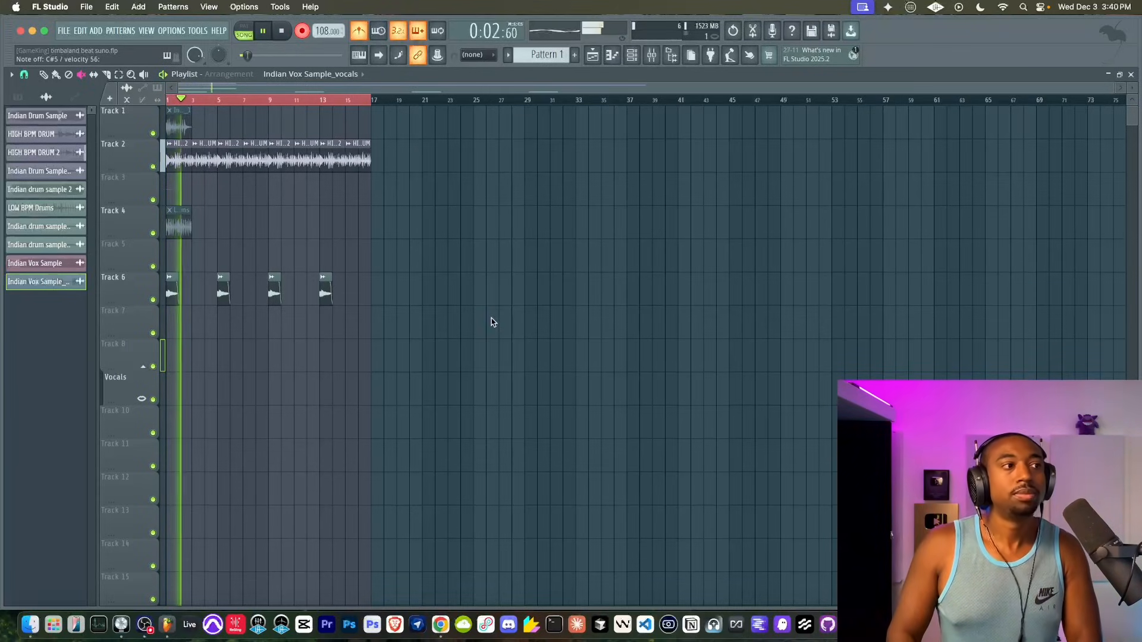
key("space")
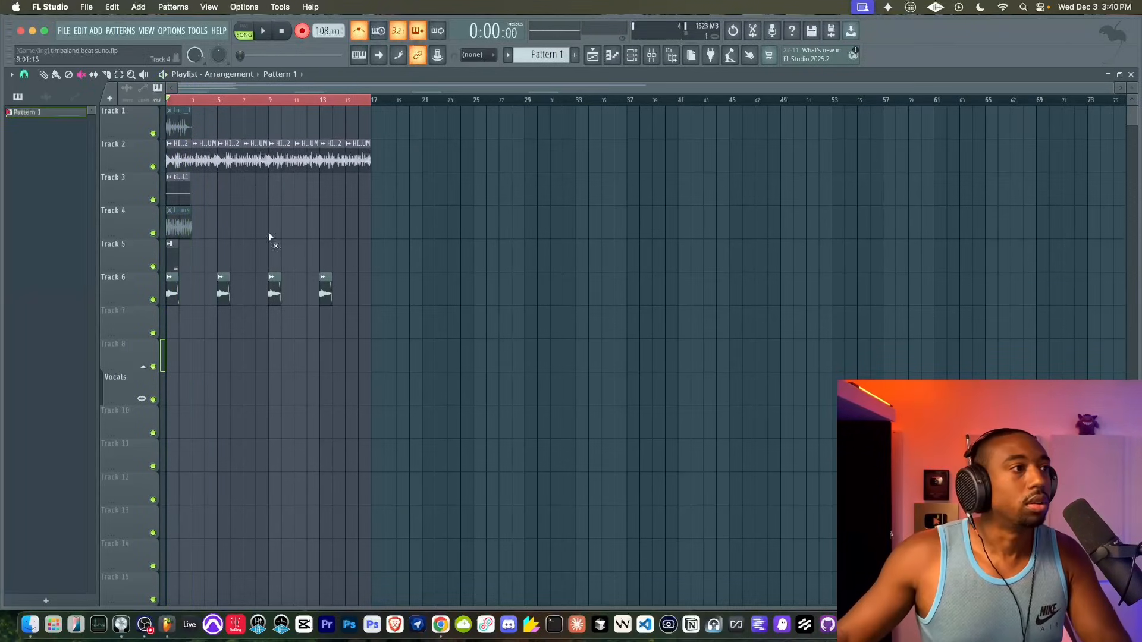
Disarm recording on the BOOTH MIC mixer track and remove its recorded audio clip from Track 3.
left_click(652, 55)
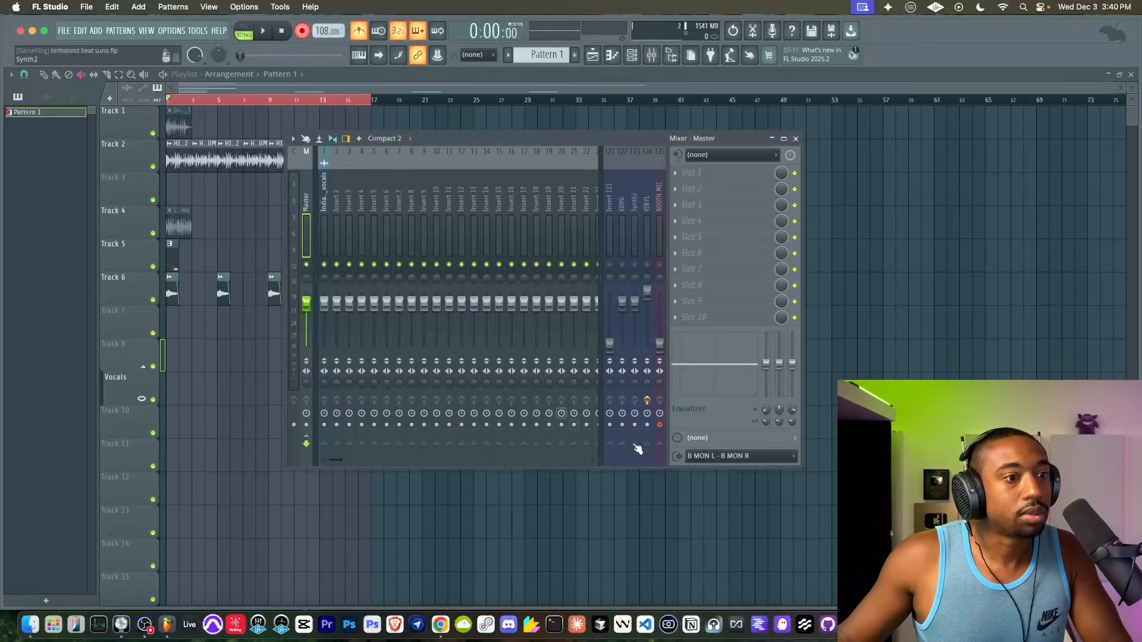
left_click(661, 424)
left_click(553, 528)
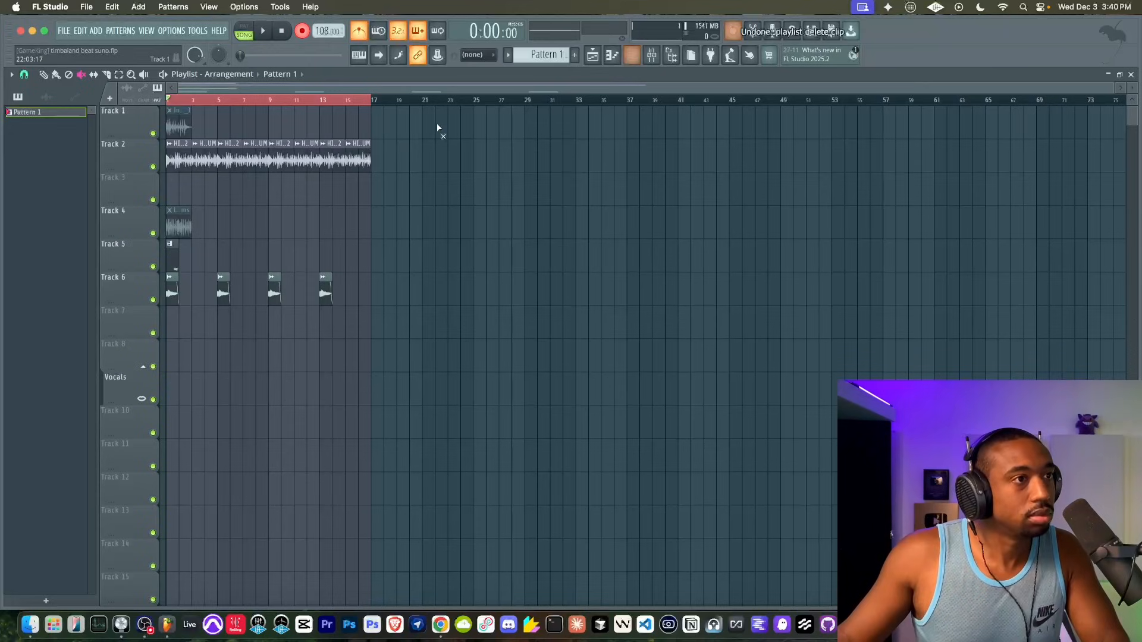
Clear the first take's notes from the Indian Vox Sample_vocals #2 channel and remove its Pattern 1 clip from Track 5.
left_click(633, 55)
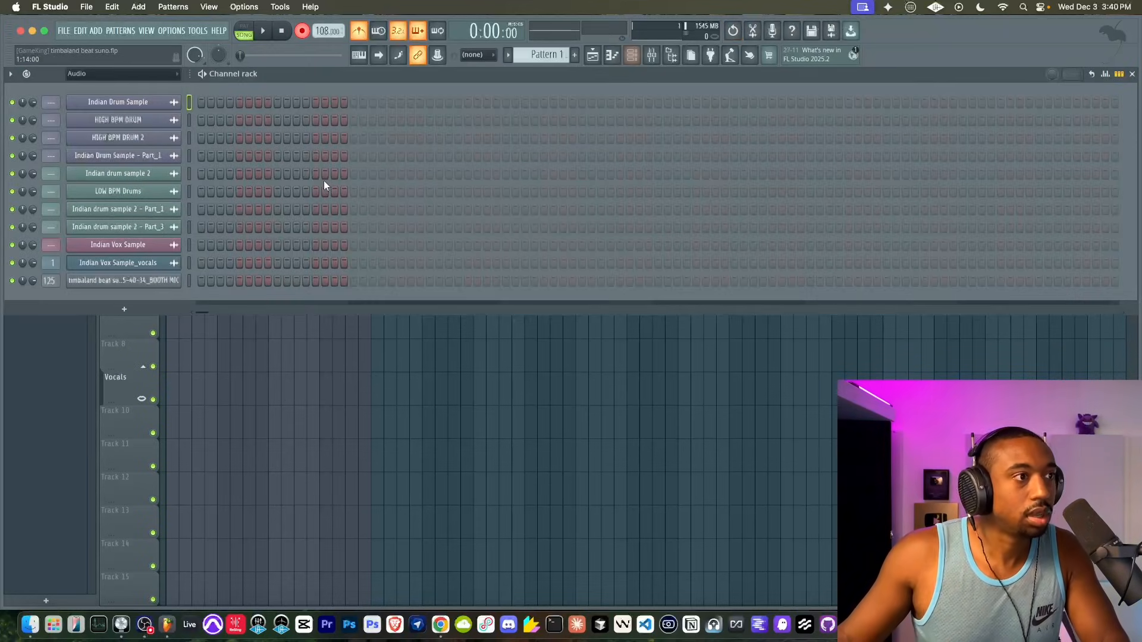
left_click(159, 81)
left_click(116, 116)
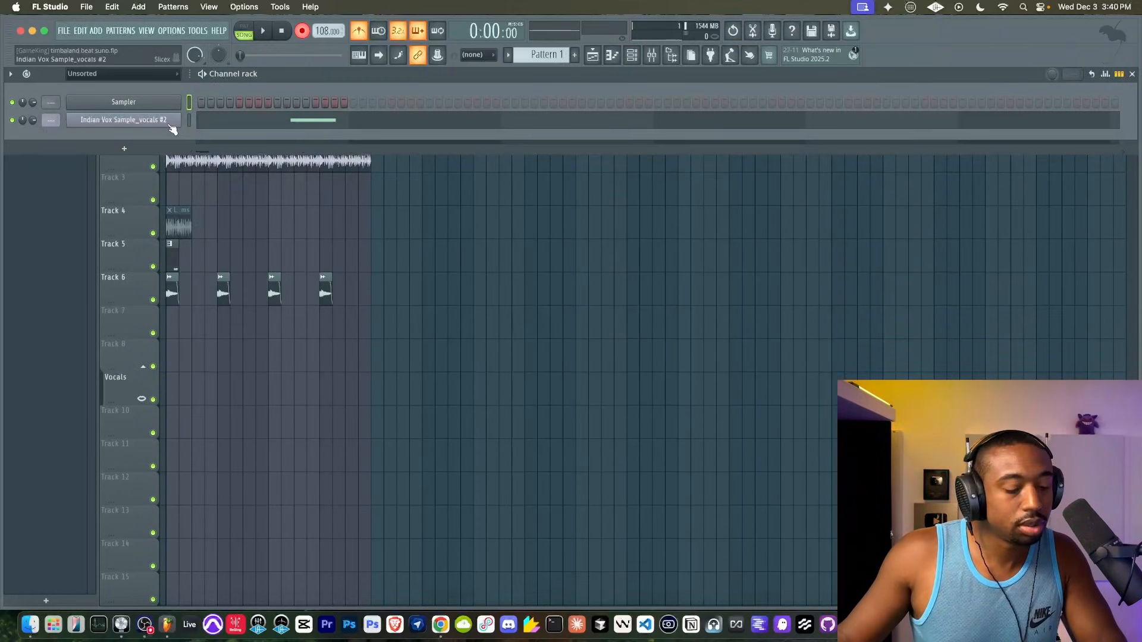
key("super+x")
left_click(509, 311)
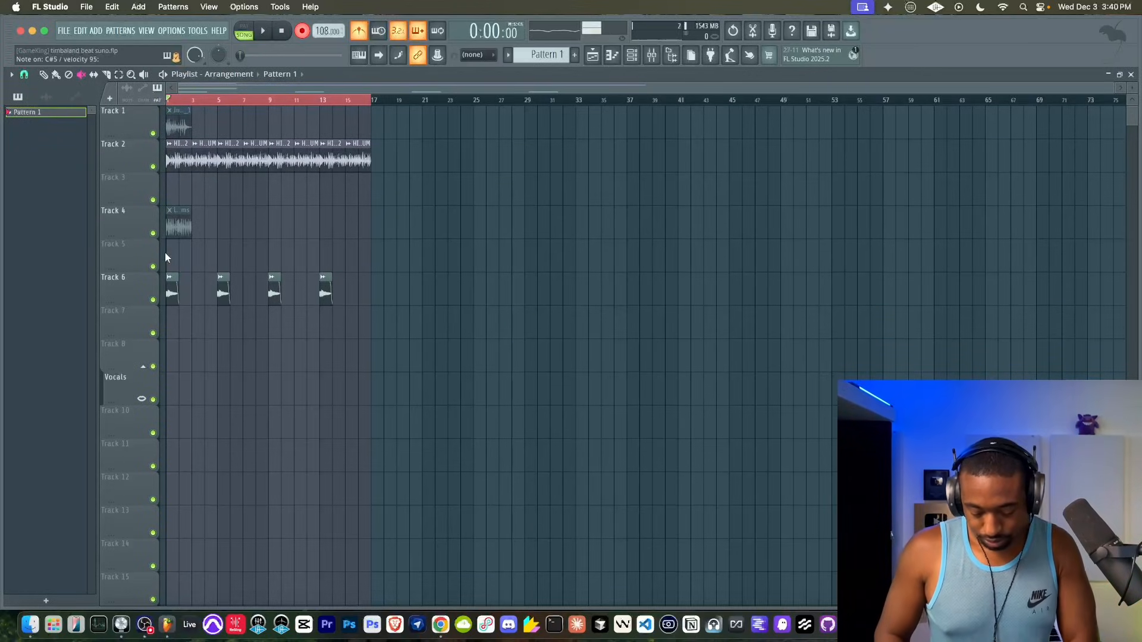
Record an eight-bar vocal slice performance over the drums into Pattern 1 and play it back.
key("space")
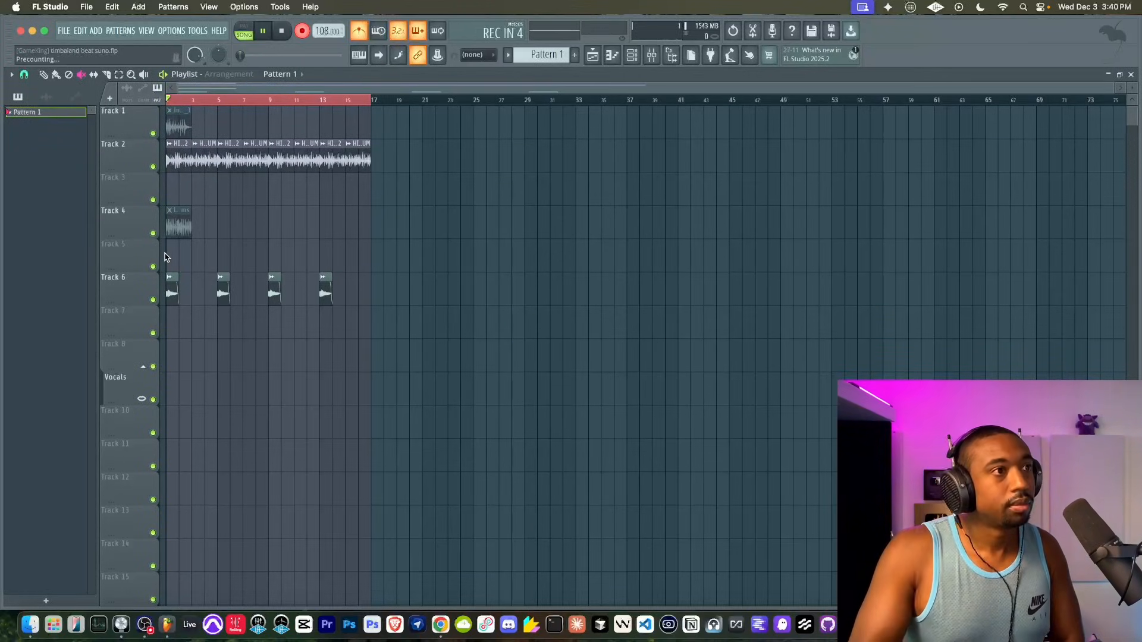
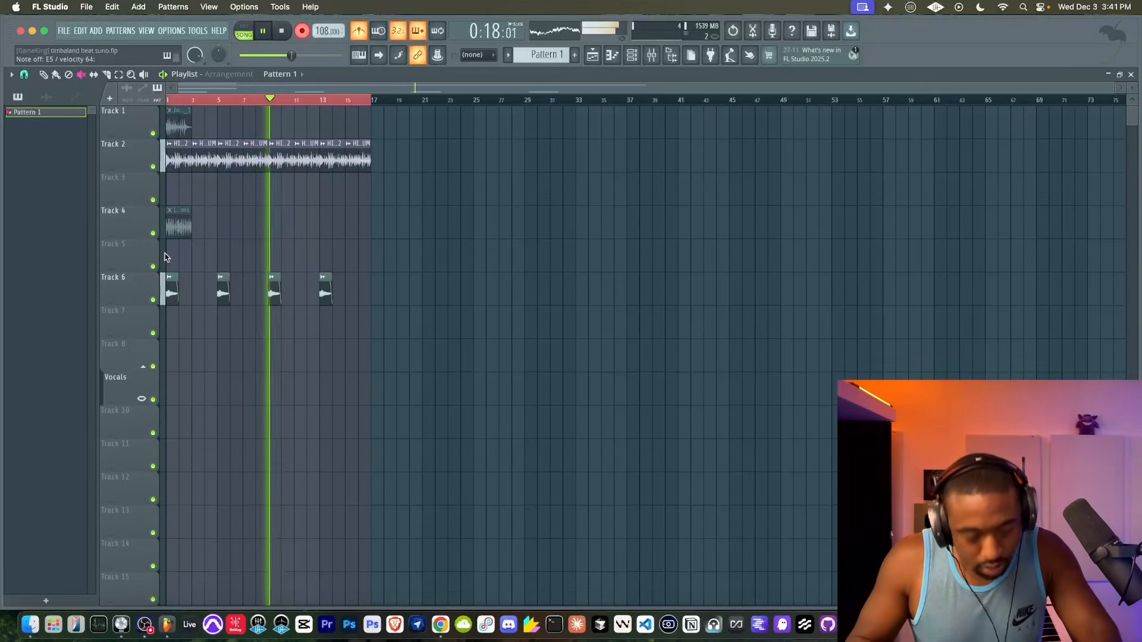
key("space")
key("space")
Duplicate the Pattern 1 clip on Track 3 to bar 9 and set the loop selection to bars 1 to 16.
left_click(262, 190)
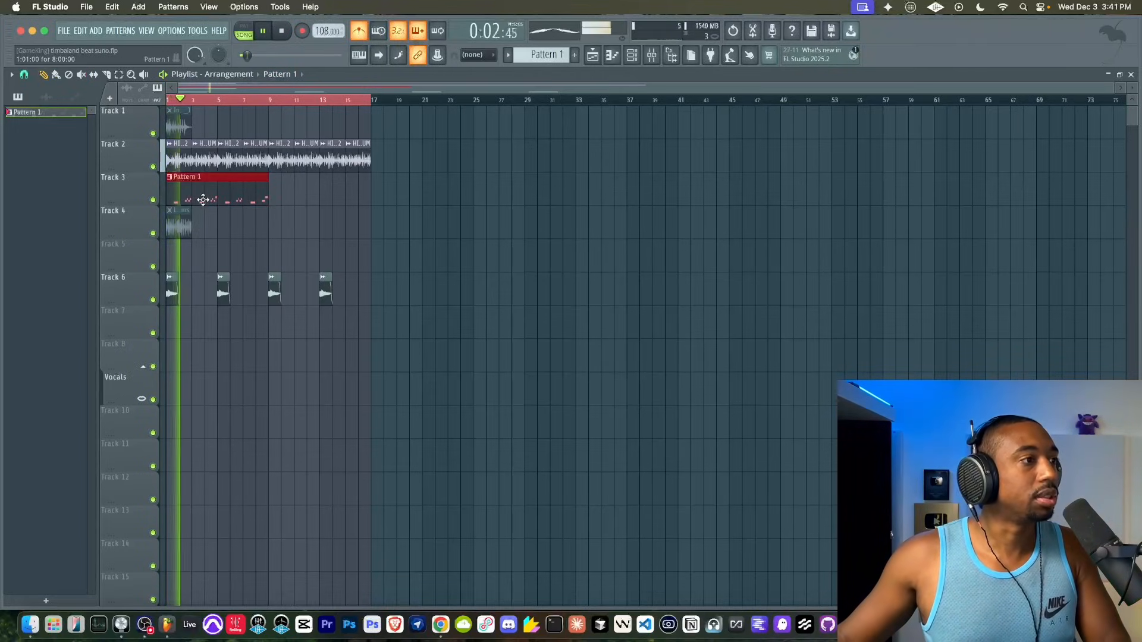
key("space")
key("ctrl+b")
left_click_drag(403, 189, 299, 190)
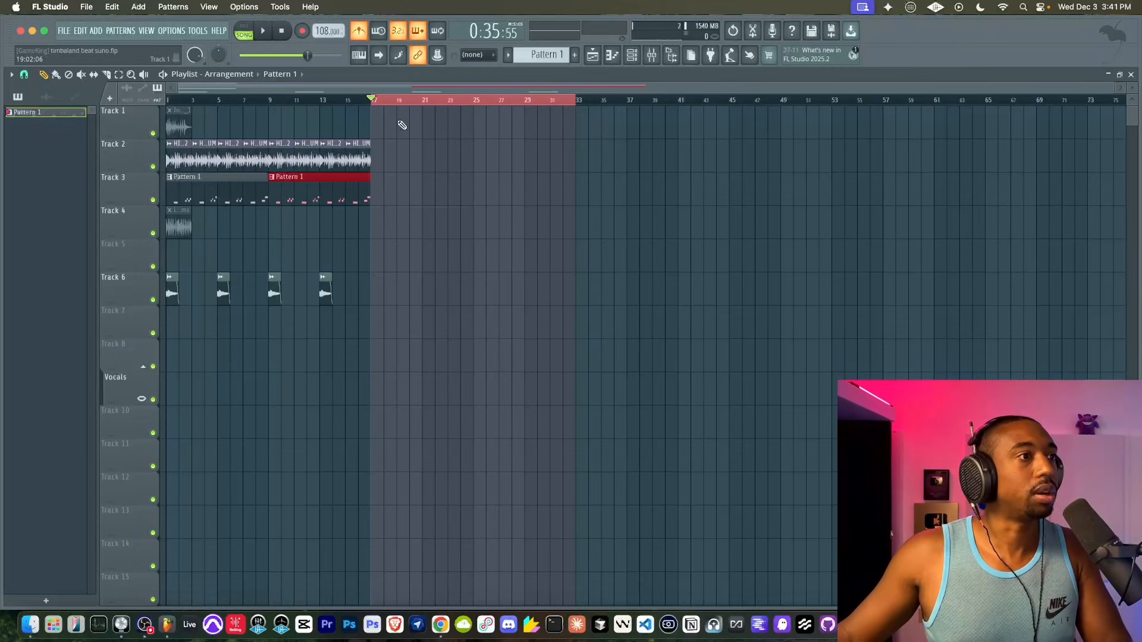
left_click(397, 101, "super")
left_click_drag(369, 100, 104, 129)
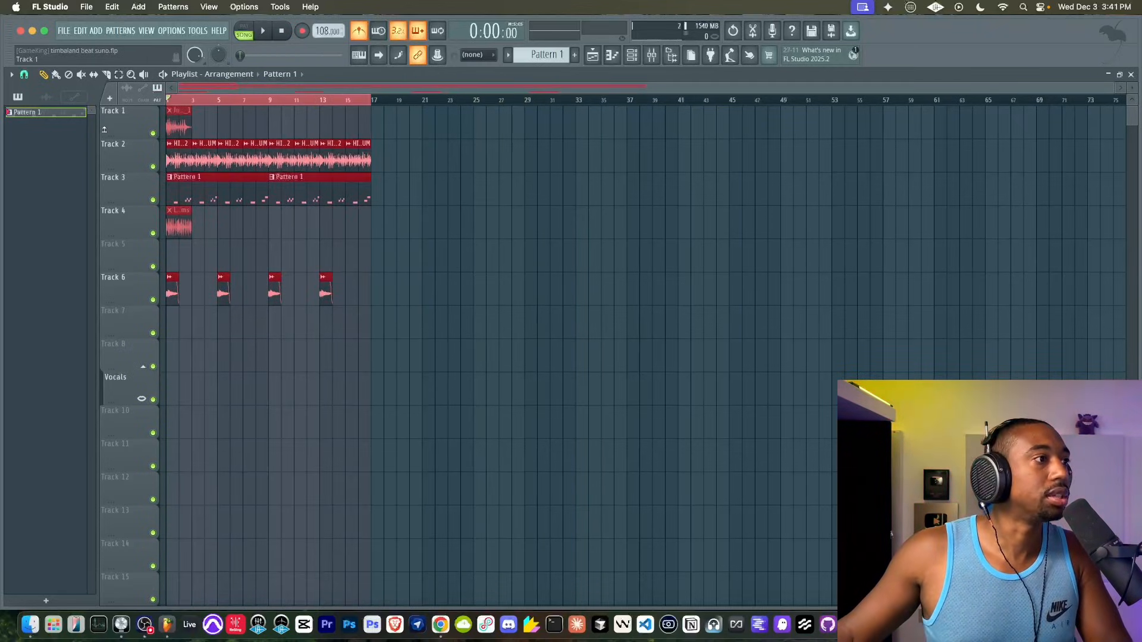
scroll(334, 265, "up", 5)
scroll(334, 265, "left", 5)
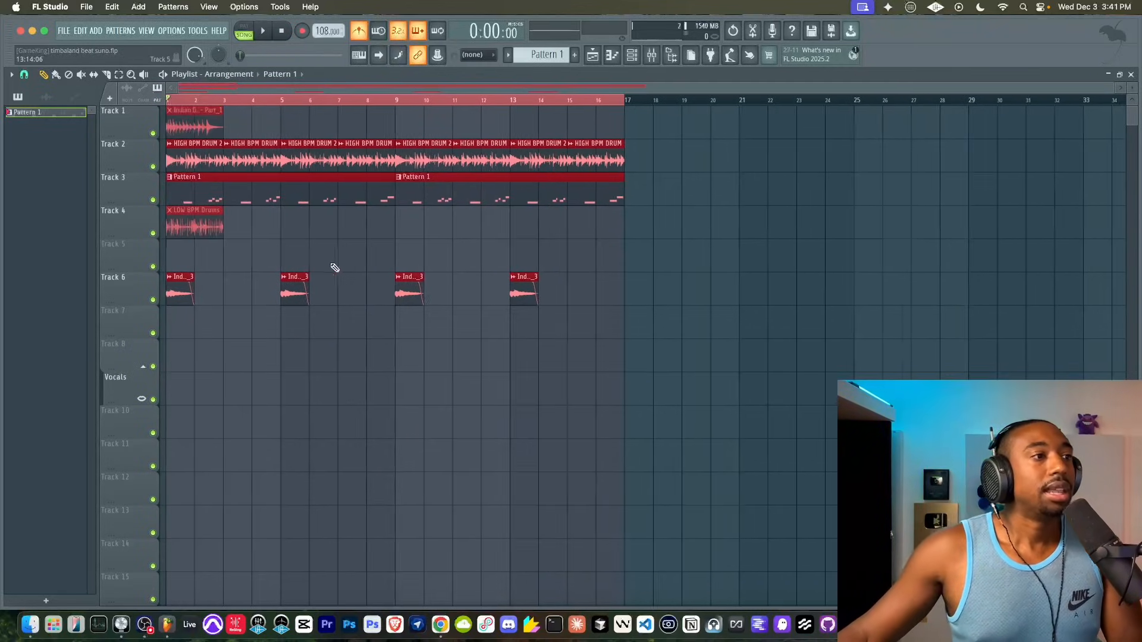
Consolidate the HIGH BPM DRUM 2 clips on Track 2 into a single 32Bit float stereo WAV clip.
right_click(409, 238)
left_click(113, 144)
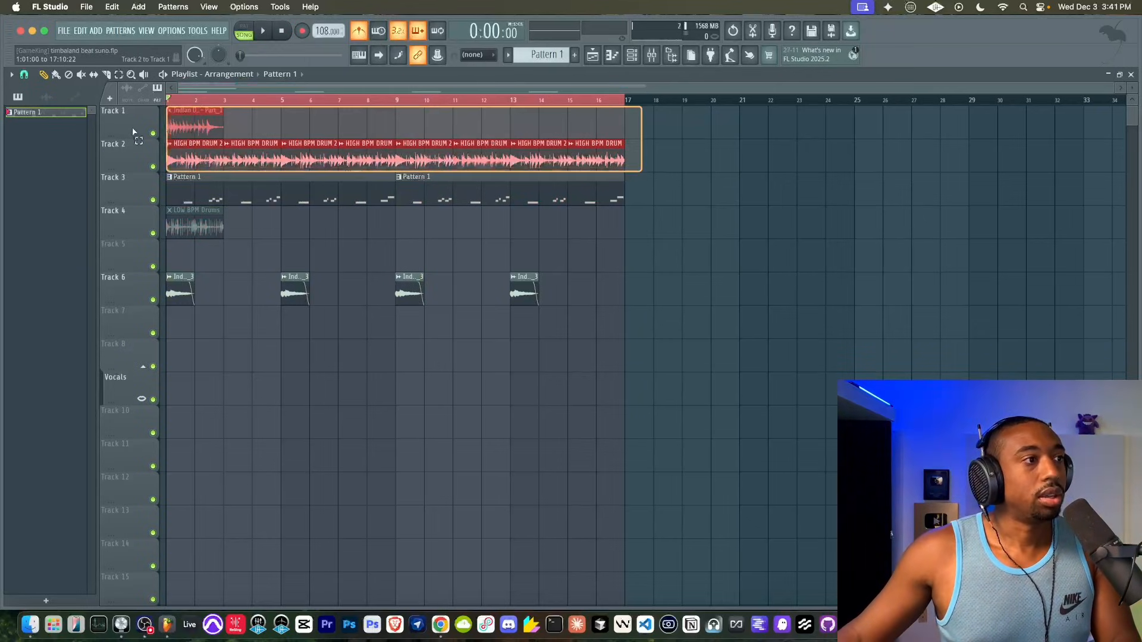
right_click(128, 142)
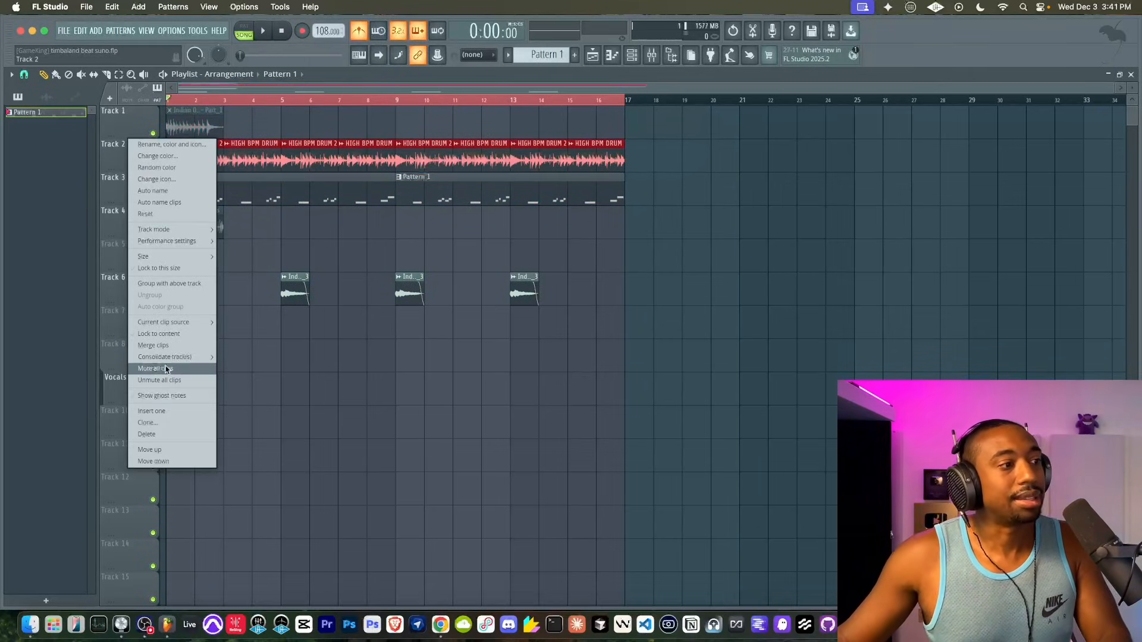
mouse_move(172, 357)
left_click(241, 364)
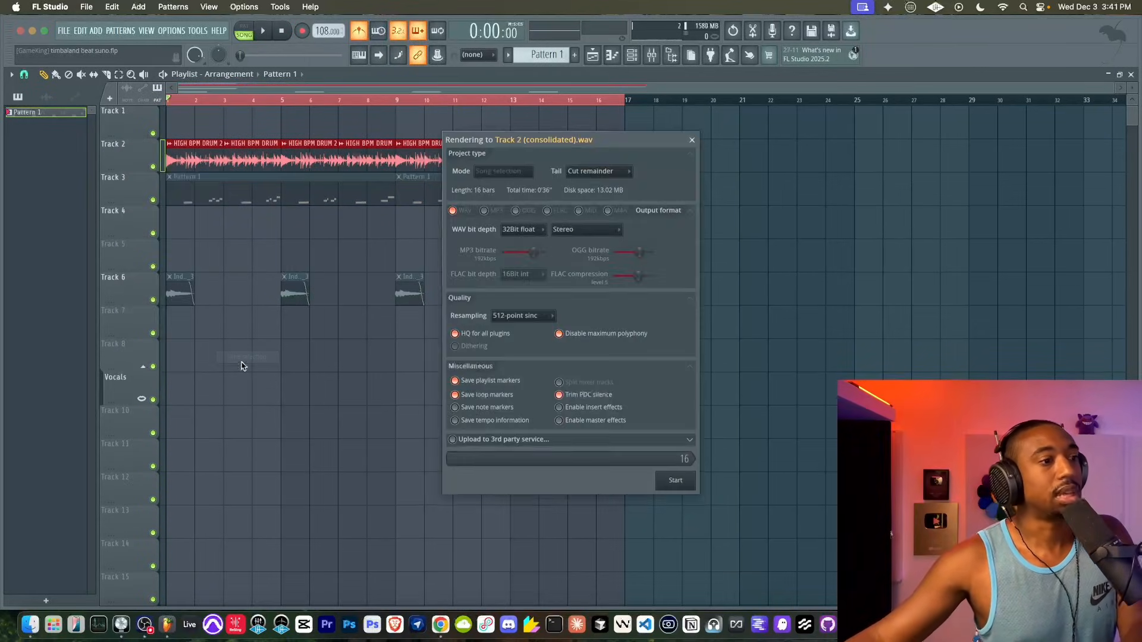
left_click(686, 481)
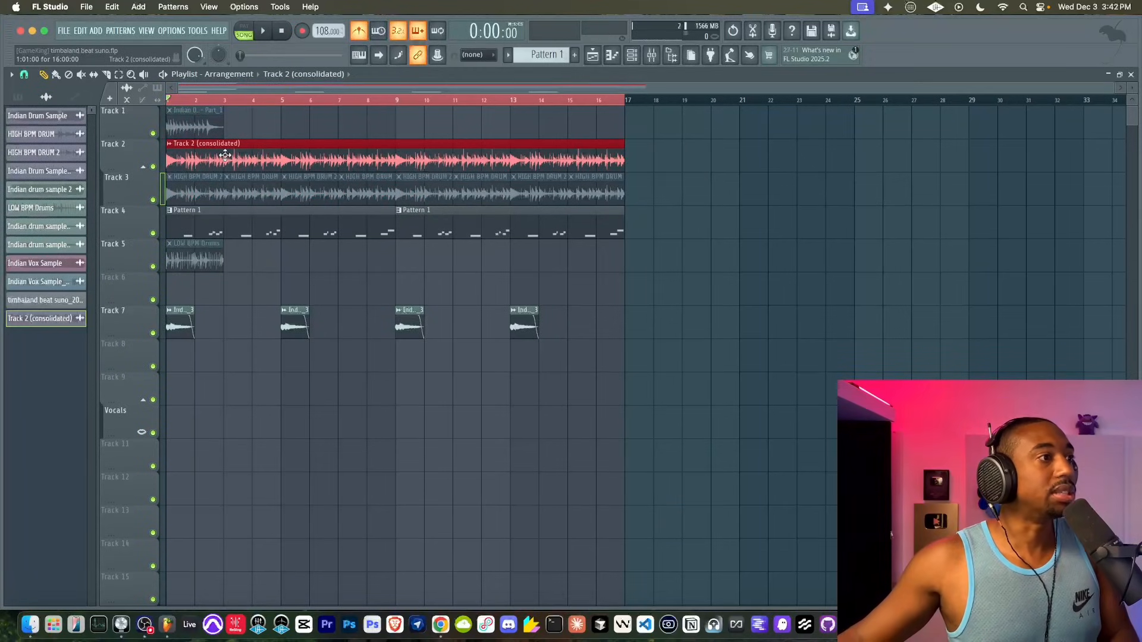
Open the consolidated Track 2 audio in a new Fruity Slicer channel and slice it by beat.
double_click(225, 155)
right_click(166, 369)
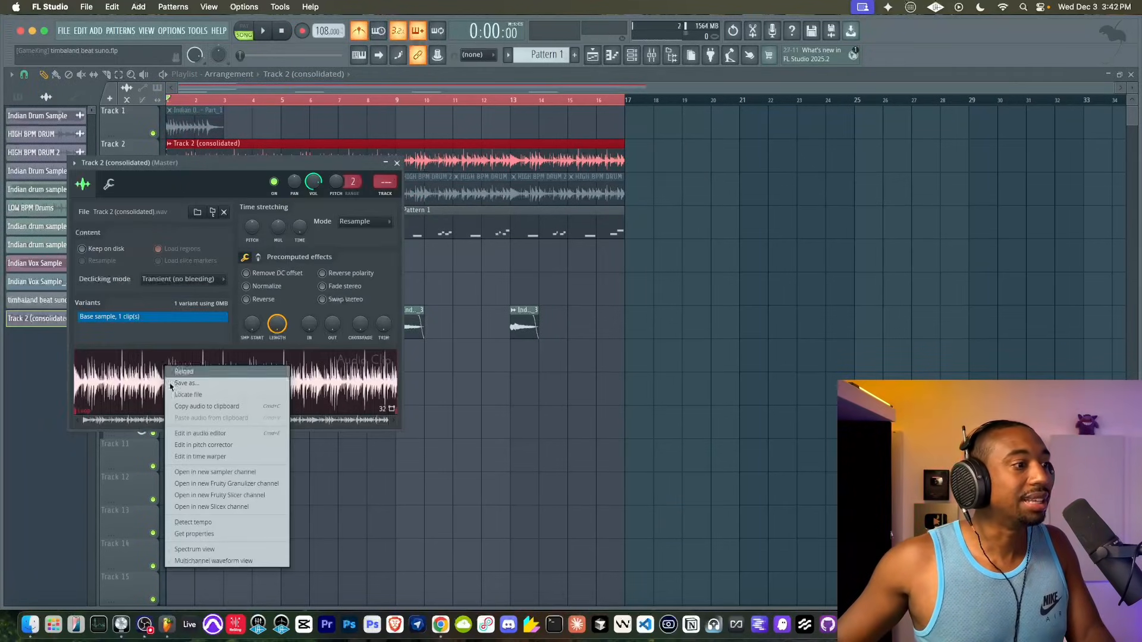
left_click(226, 499)
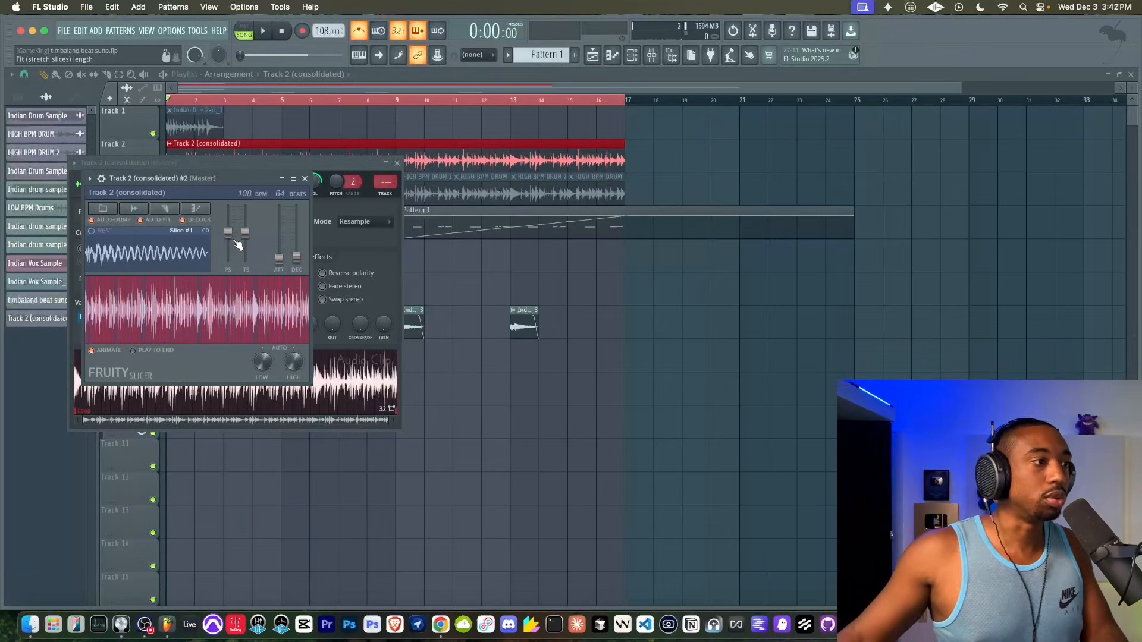
left_click(165, 208)
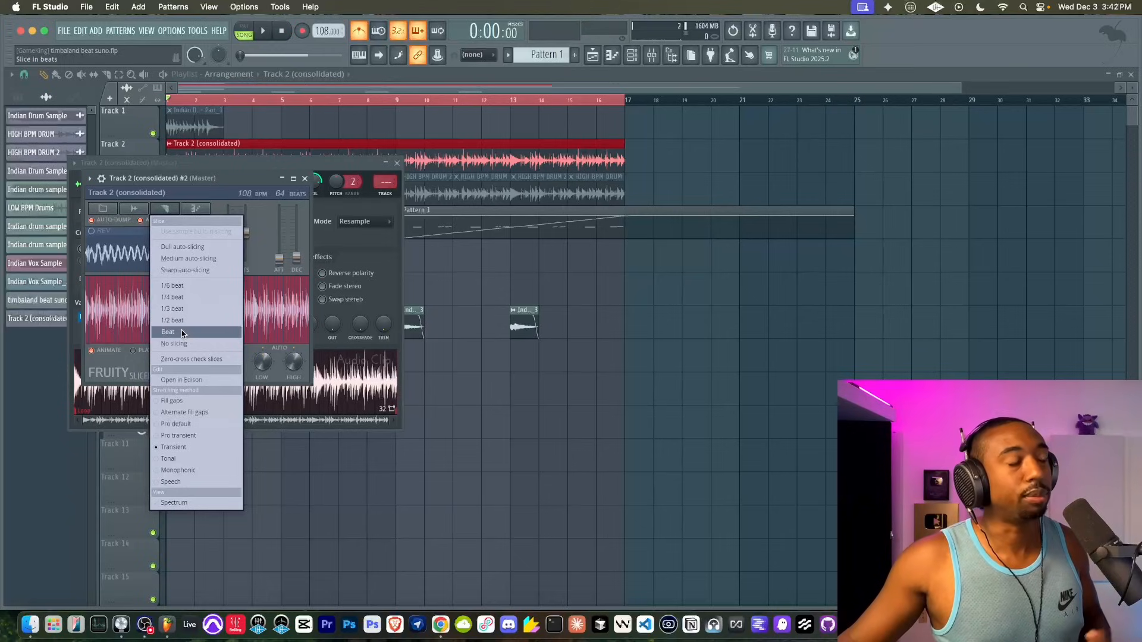
left_click(168, 333)
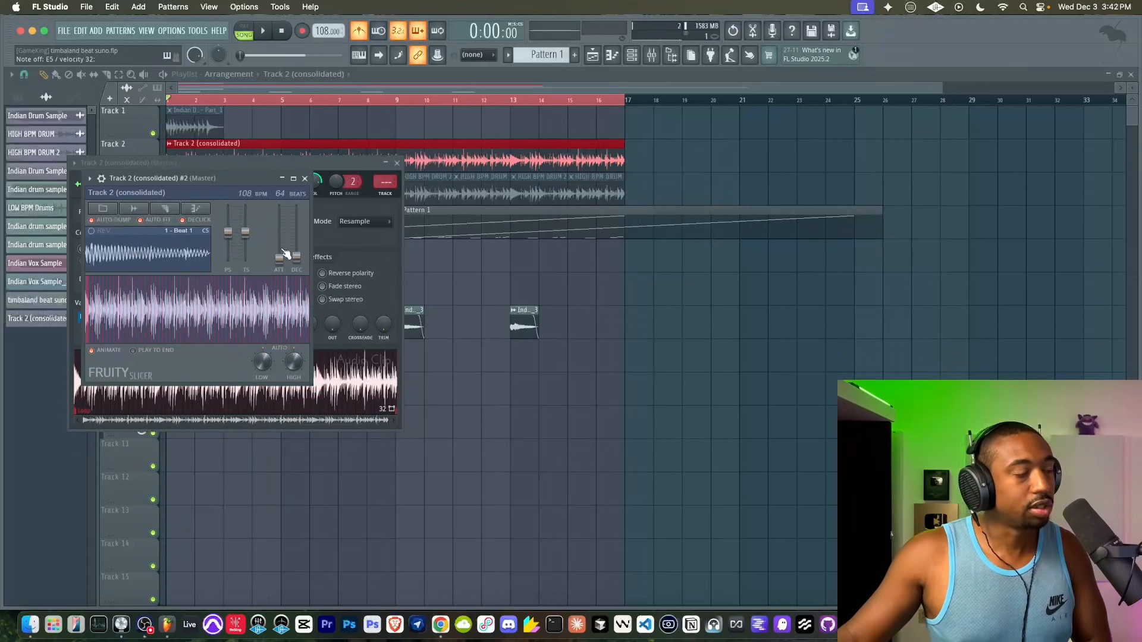
left_click(312, 164)
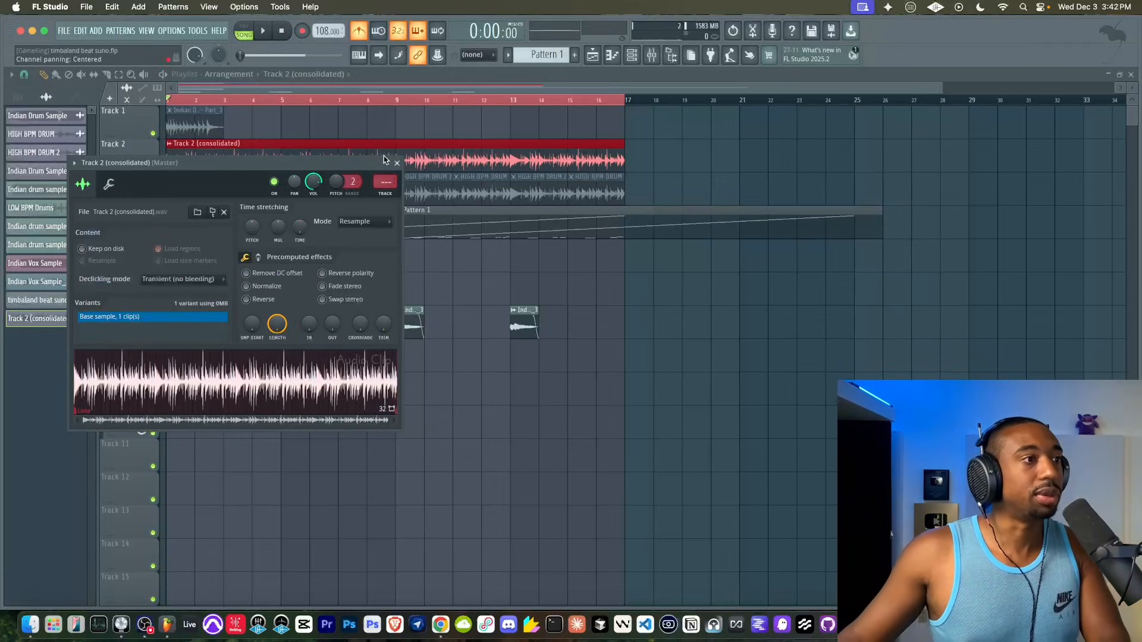
Clear the Fruity Slicer channel's dumped notes from Pattern 1 and switch to Pattern 2.
left_click(632, 55)
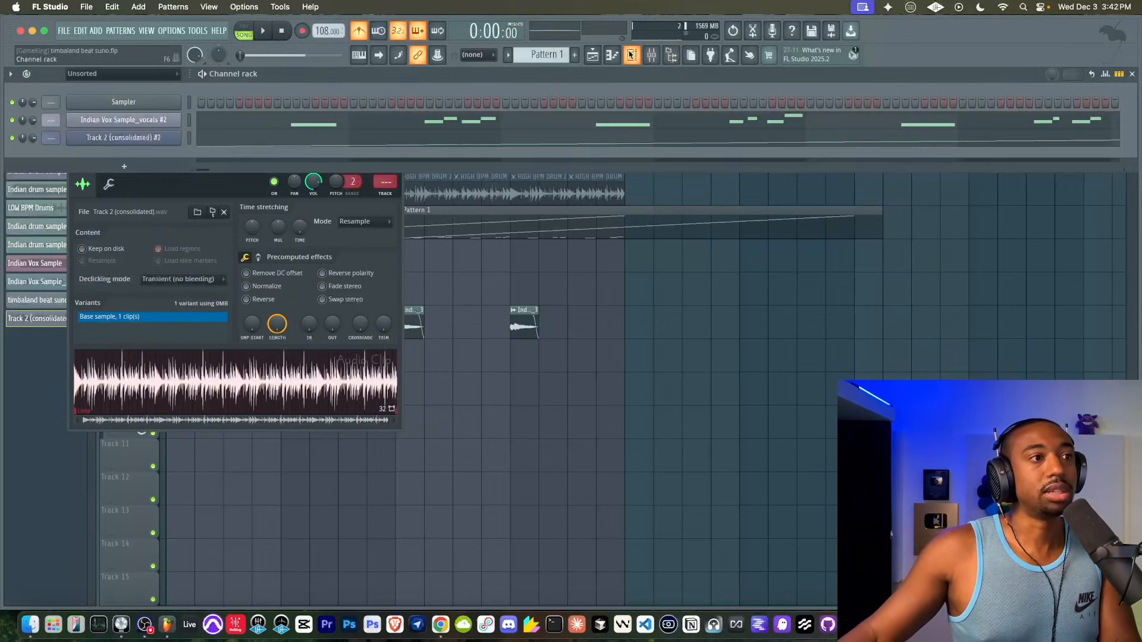
left_click(189, 139)
scroll(541, 55, "up", 1)
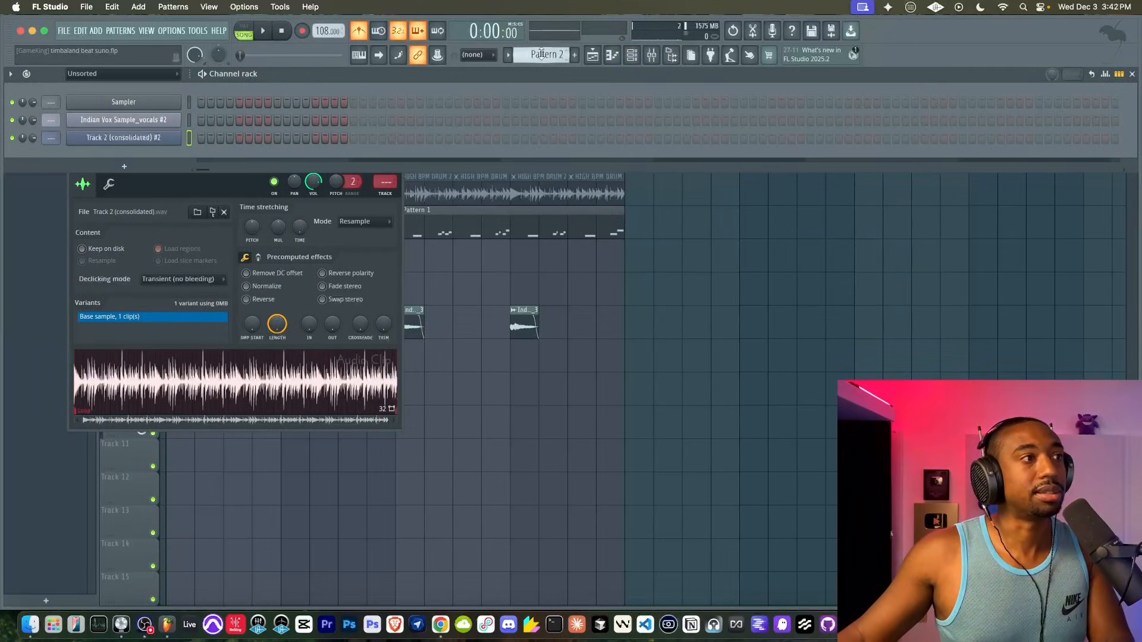
Route the Indian Vox Sample_vocals #2 and Track 2 (consolidated) #2 channels to mixer tracks 2 and 3.
left_click_drag(189, 121, 191, 136)
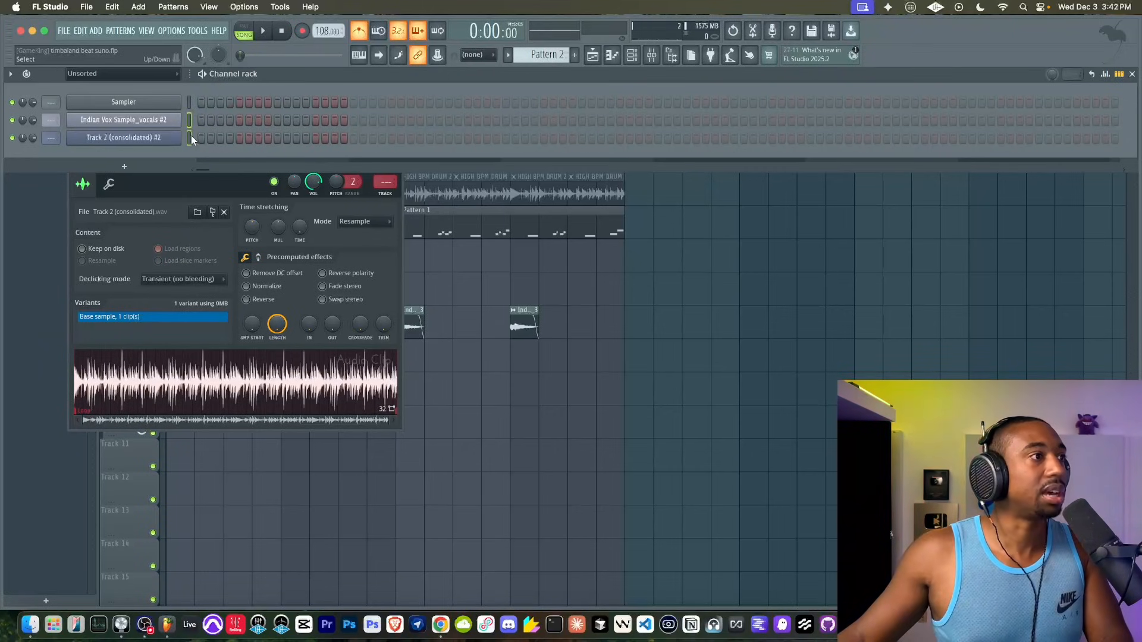
key("ctrl+l")
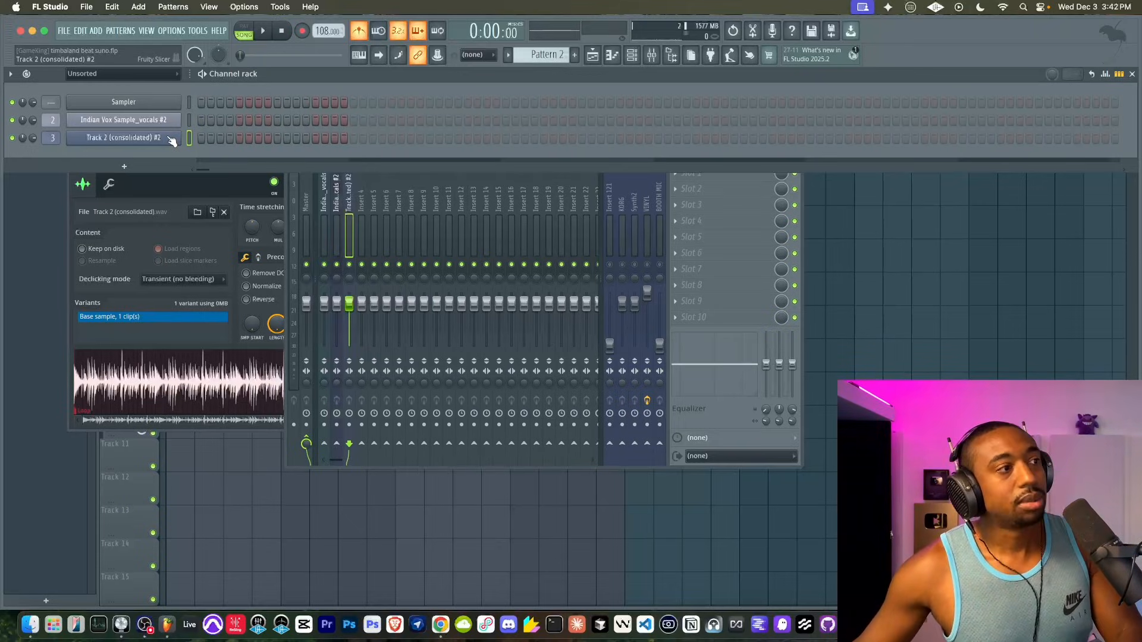
Close the open channel and mixer windows and delete the consolidated audio clip from Track 2 in the playlist.
left_click(171, 139)
left_click(306, 179)
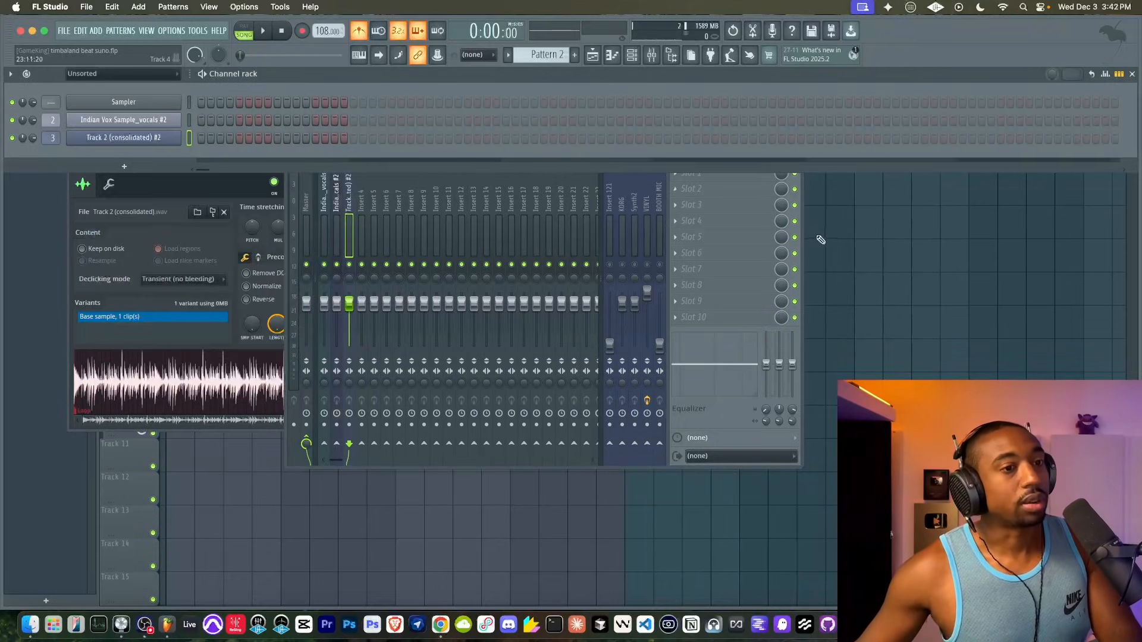
key("F12")
right_click(505, 156)
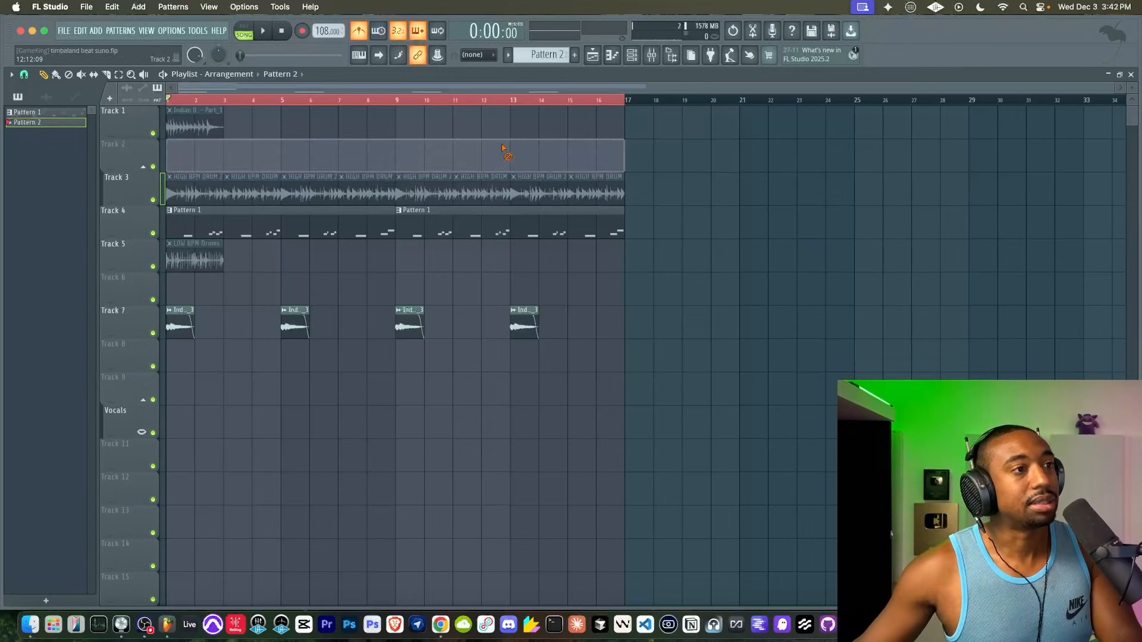
Dump the Fruity Slicer slices of Track 2 (consolidated) #2 as notes into Pattern 2.
left_click(632, 55)
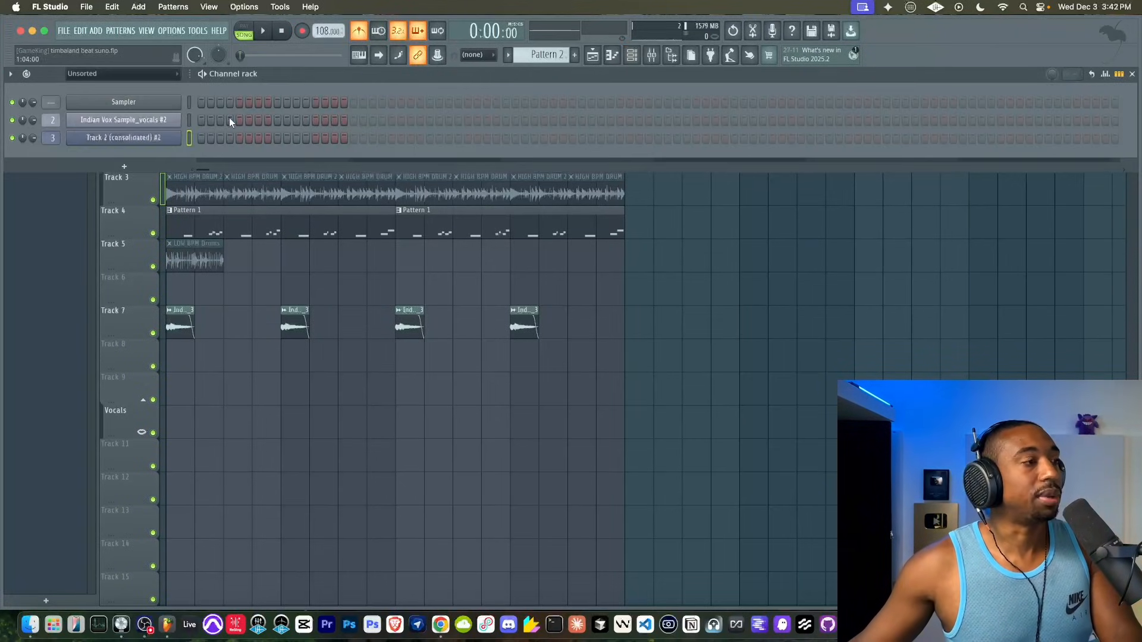
left_click(171, 138)
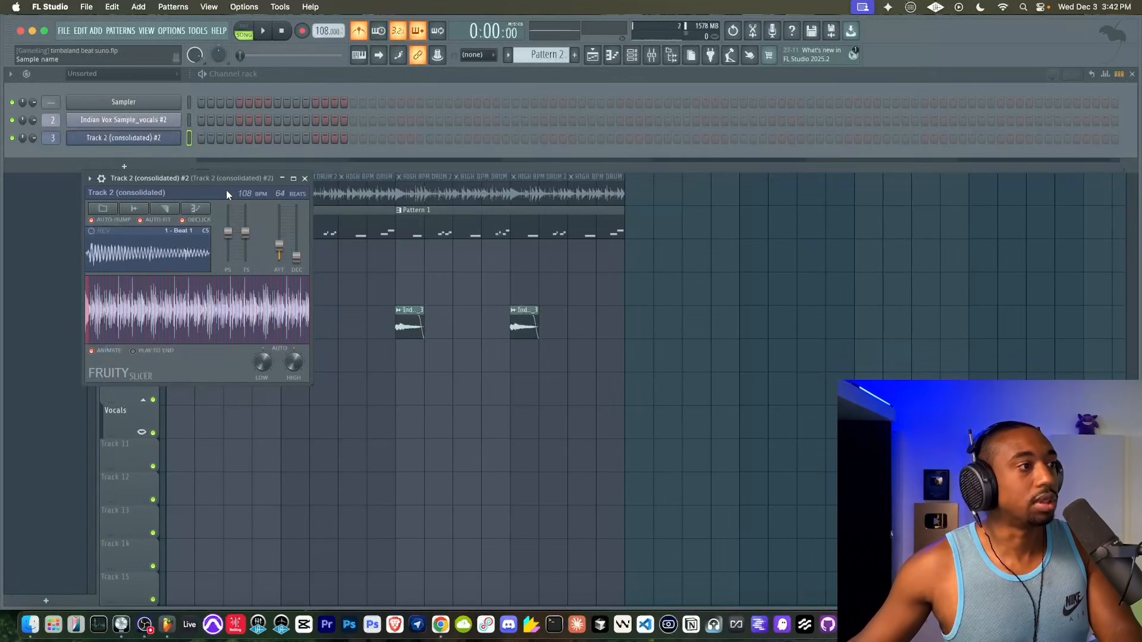
left_click(195, 208)
left_click(214, 222)
left_click(305, 179)
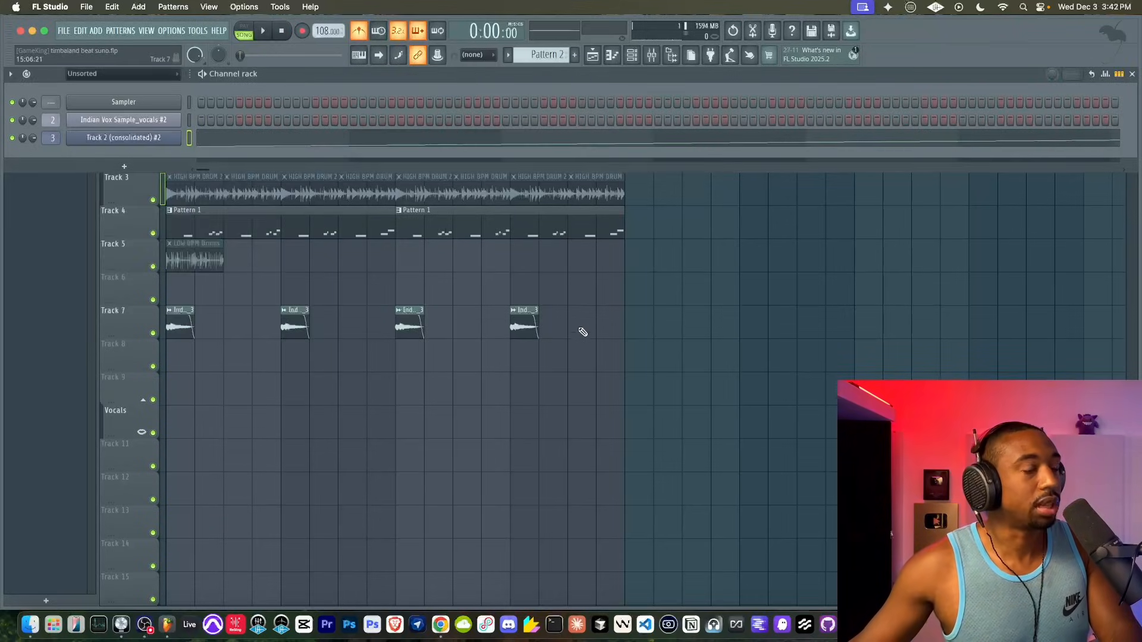
Place Pattern 2 on Track 9 from bar 1, audition it, and trim the clip's end to bar 17.
right_click(583, 332)
left_click(180, 383)
key("space")
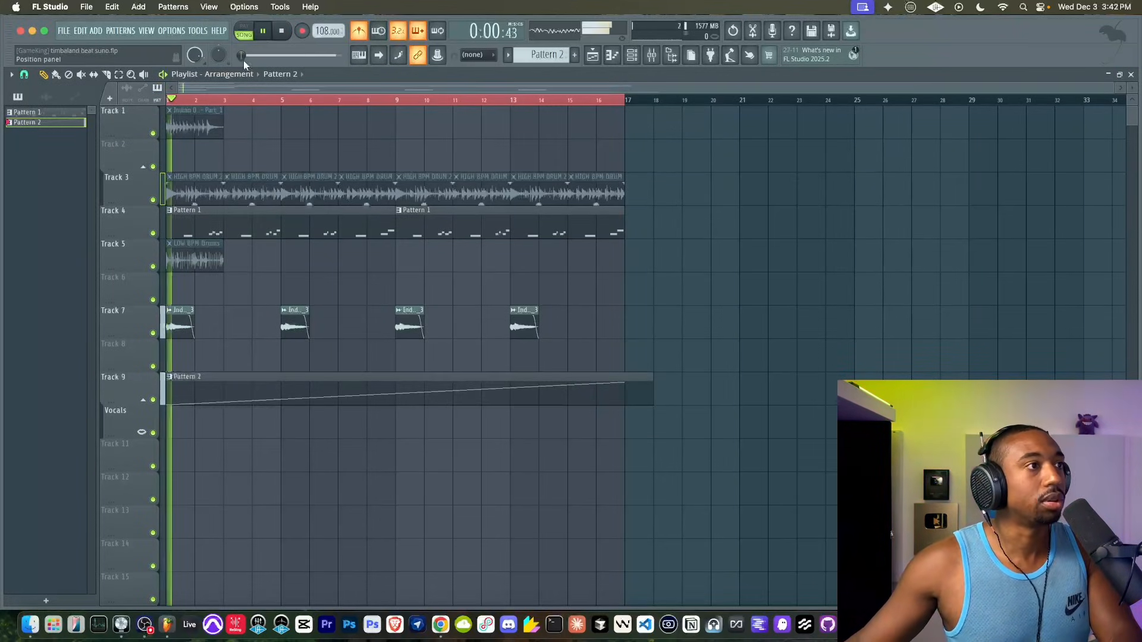
key("space")
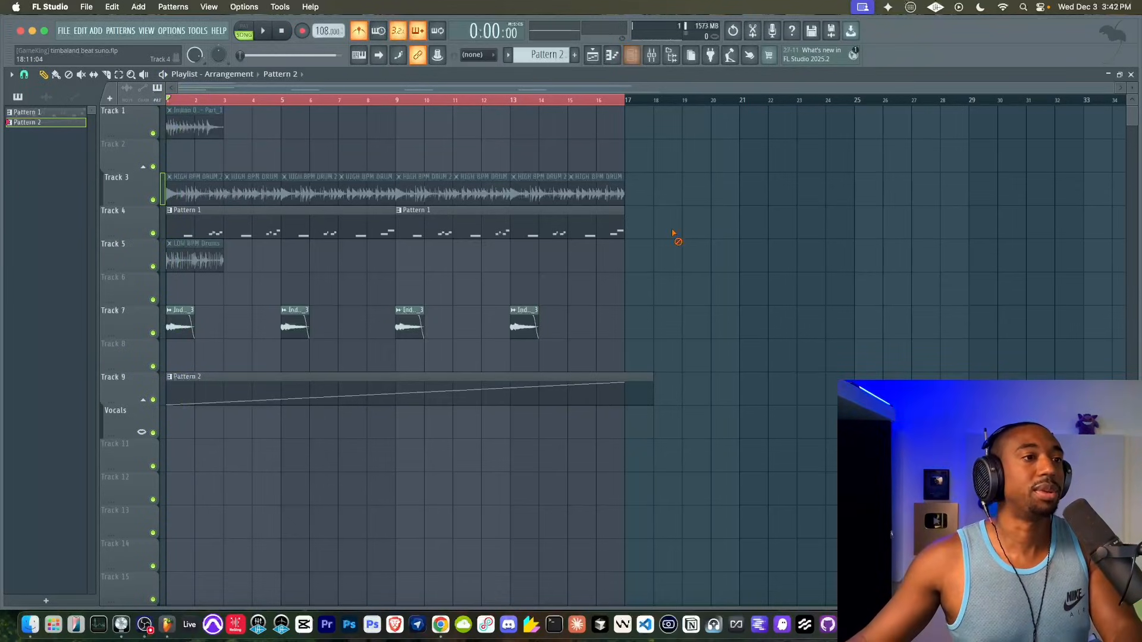
left_click_drag(649, 377, 626, 379)
Turn off the metronome and raise the attack in the Track 2 (consolidated) #2 Fruity Slicer while auditioning the song.
key("space")
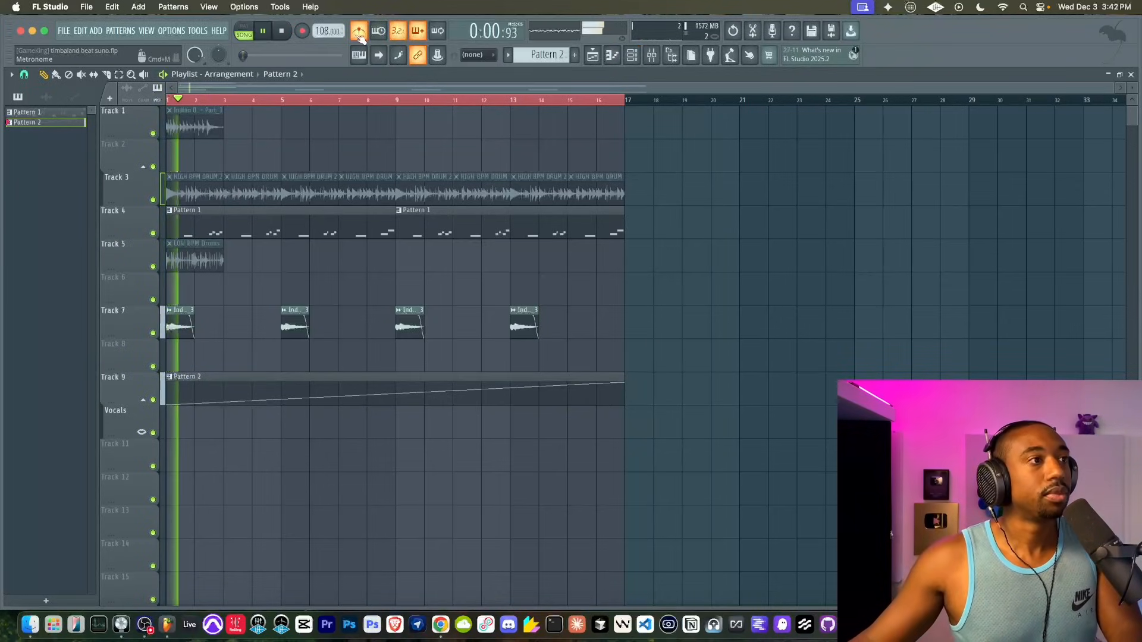
left_click(631, 55)
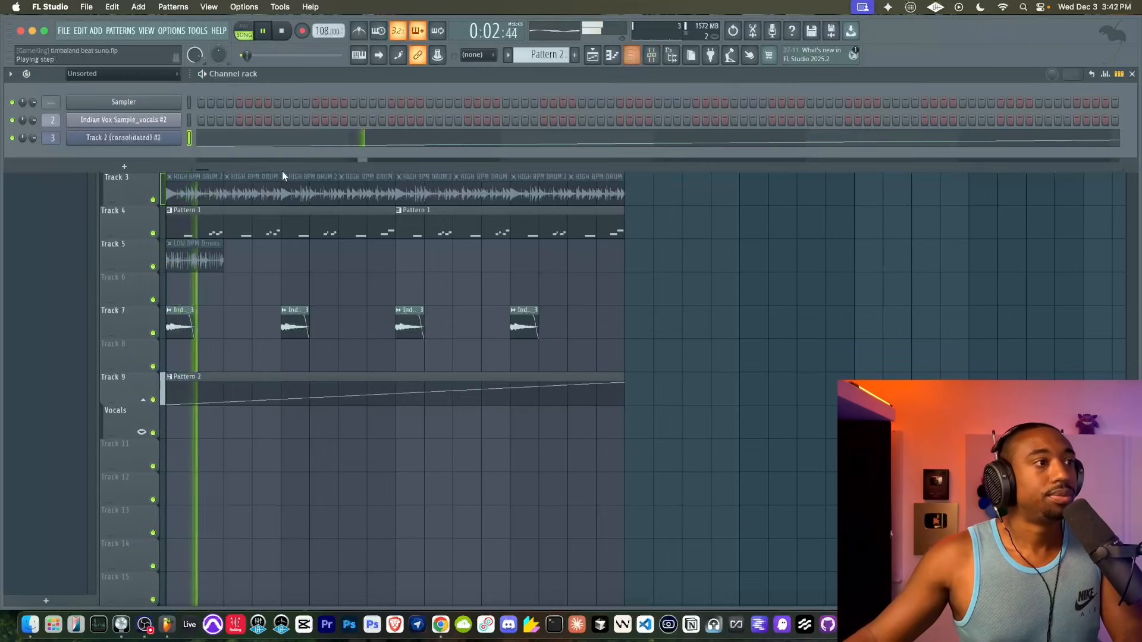
left_click(145, 138)
mouse_move(279, 244)
left_mouse_down()
mouse_move(279, 223)
mouse_move(282, 234)
left_mouse_up()
key("space")
key("space")
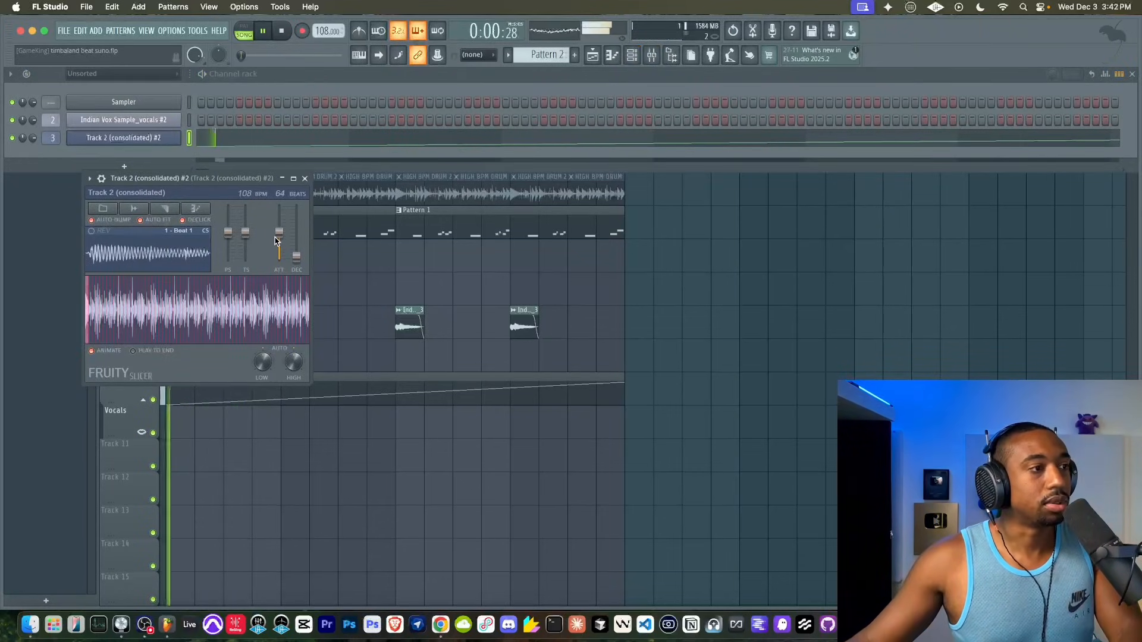
key("space")
Raise the Fruity Slicer channel's volume multiplier to about 146%.
left_click(102, 180)
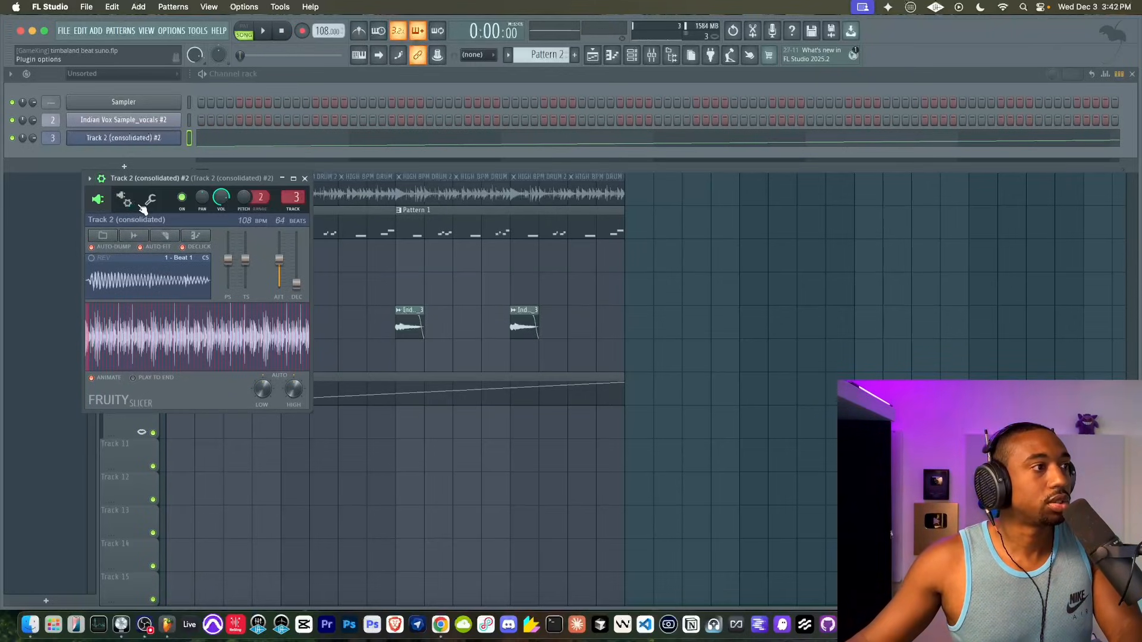
left_click(148, 204)
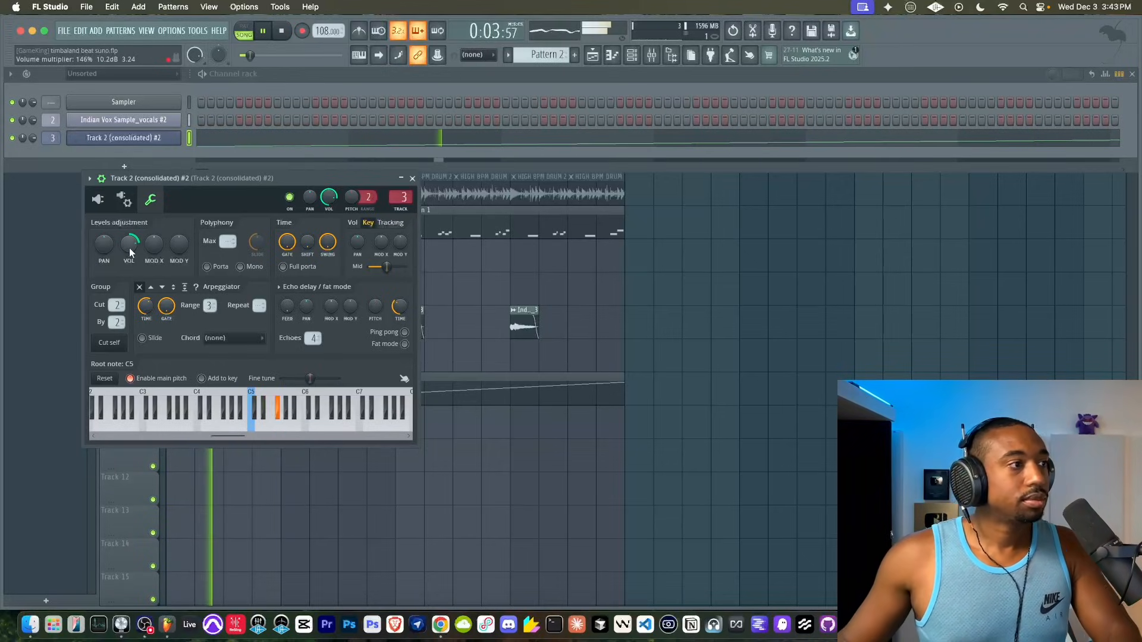
left_click(106, 200)
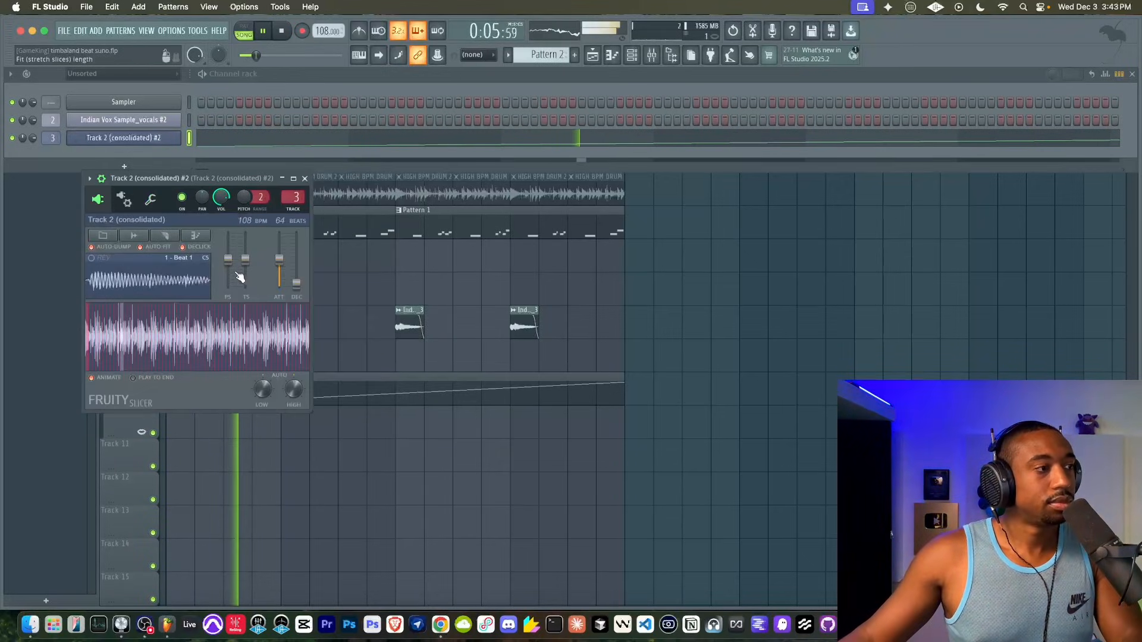
Switch to the empty Pattern 3 with the channel rack showing while the song plays.
key("F5")
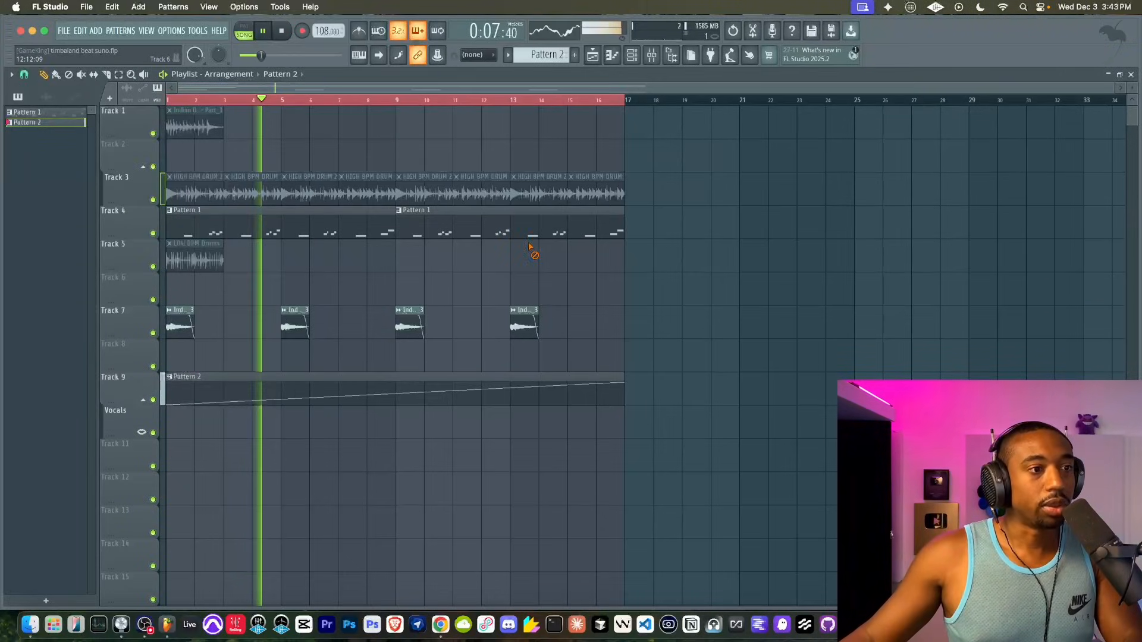
key("F6")
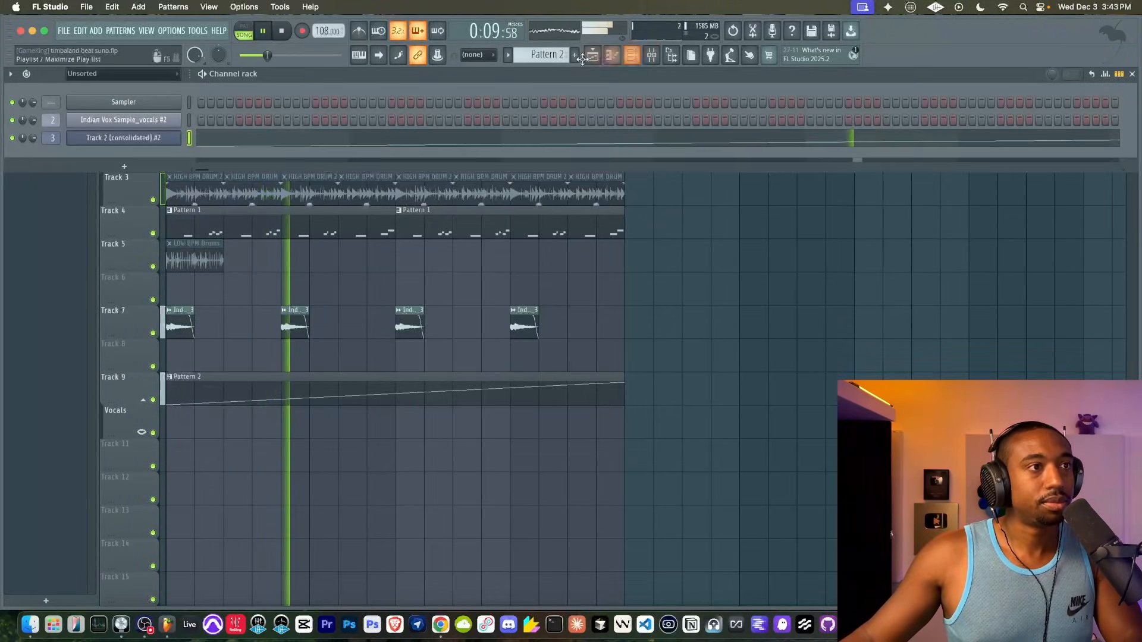
scroll(546, 55, "down", 1)
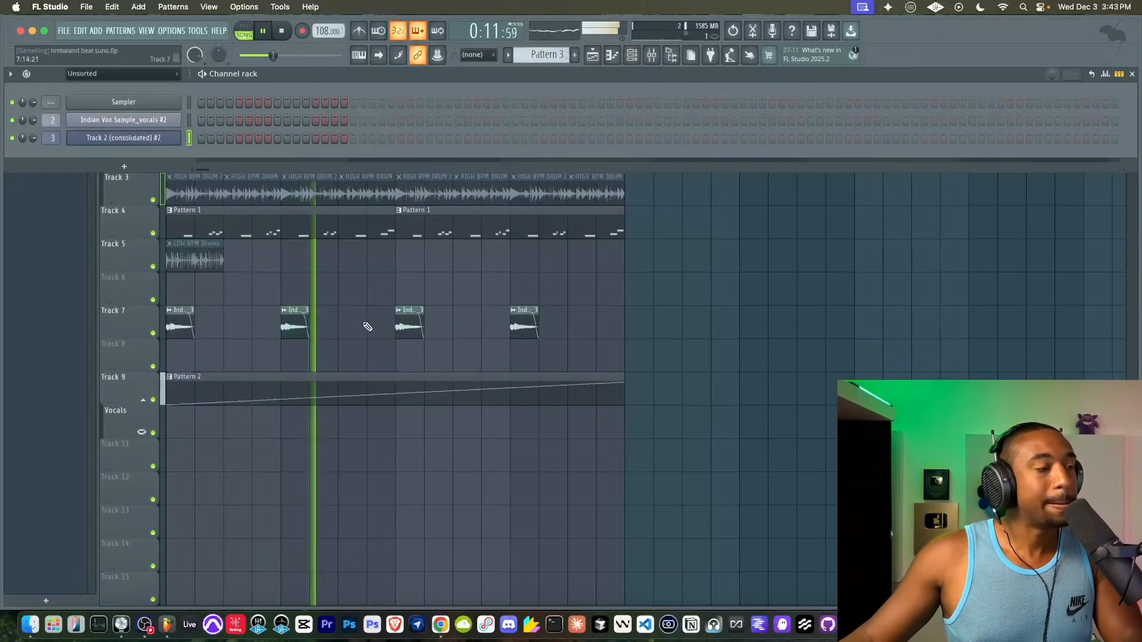
left_click(632, 55)
left_click(634, 55)
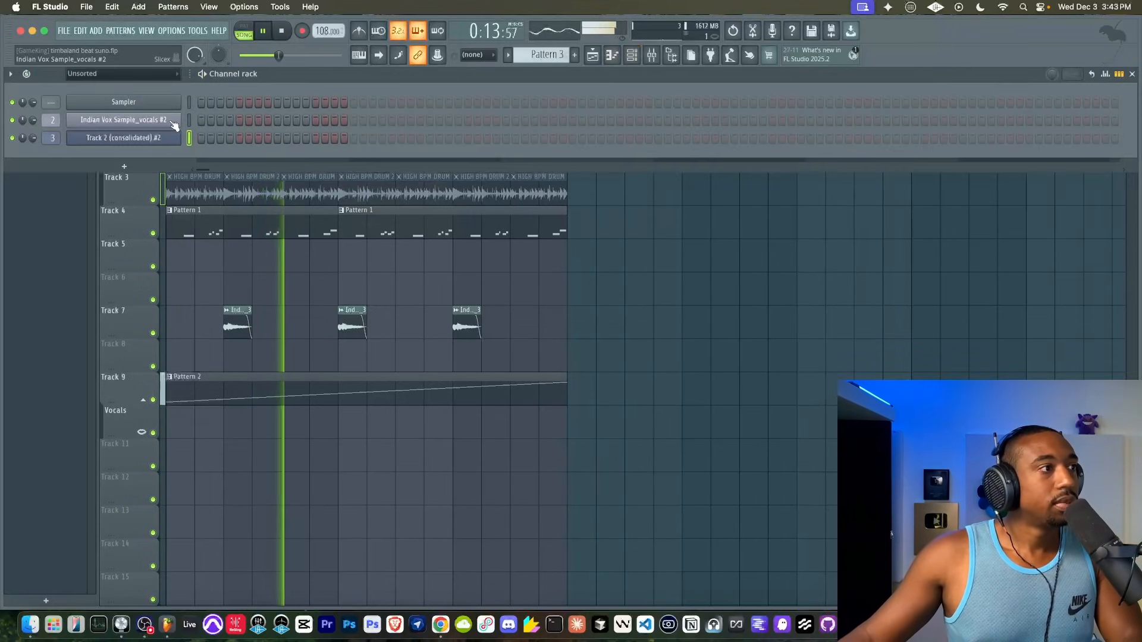
Load Fruity Parametric EQ 2 on the Indian Vox Sample_vocals #2 mixer track.
key("F9")
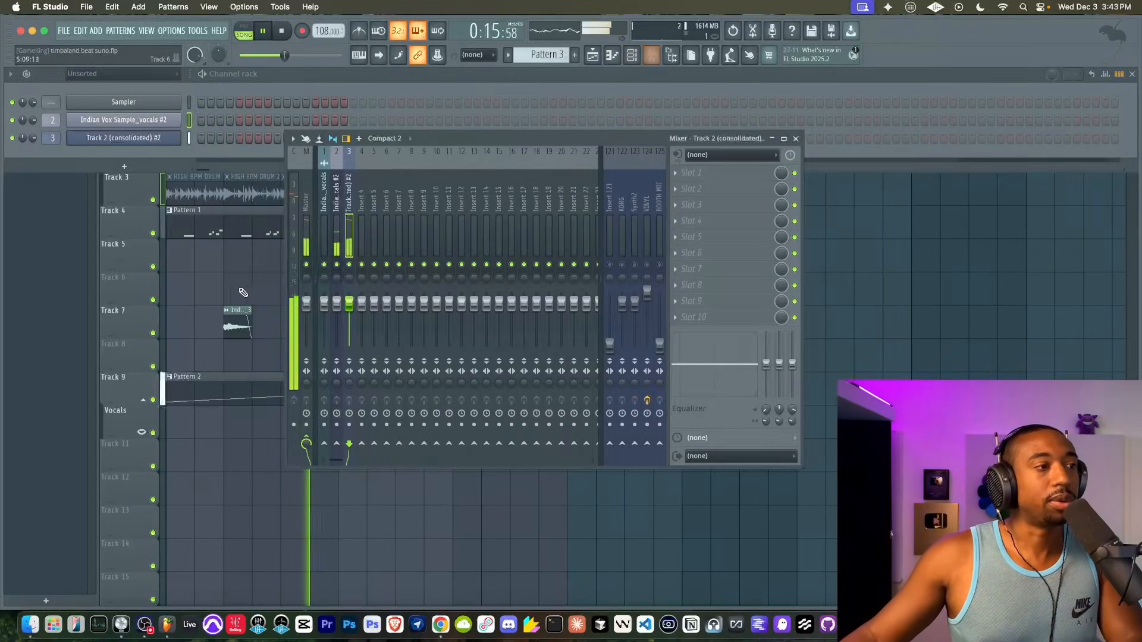
left_click(713, 191)
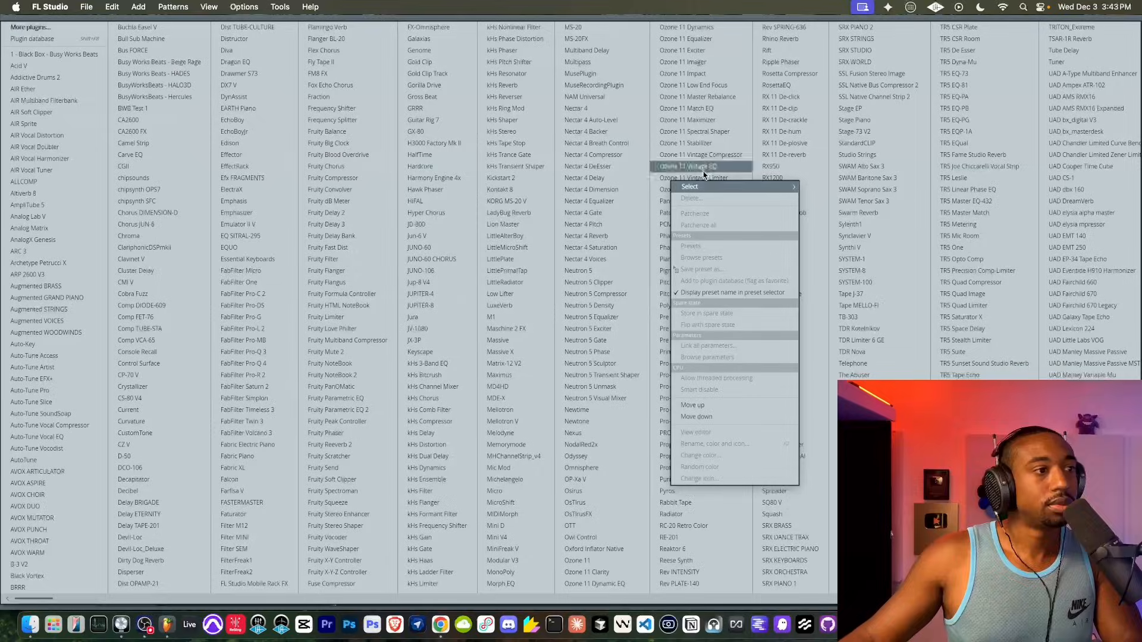
left_click(351, 410)
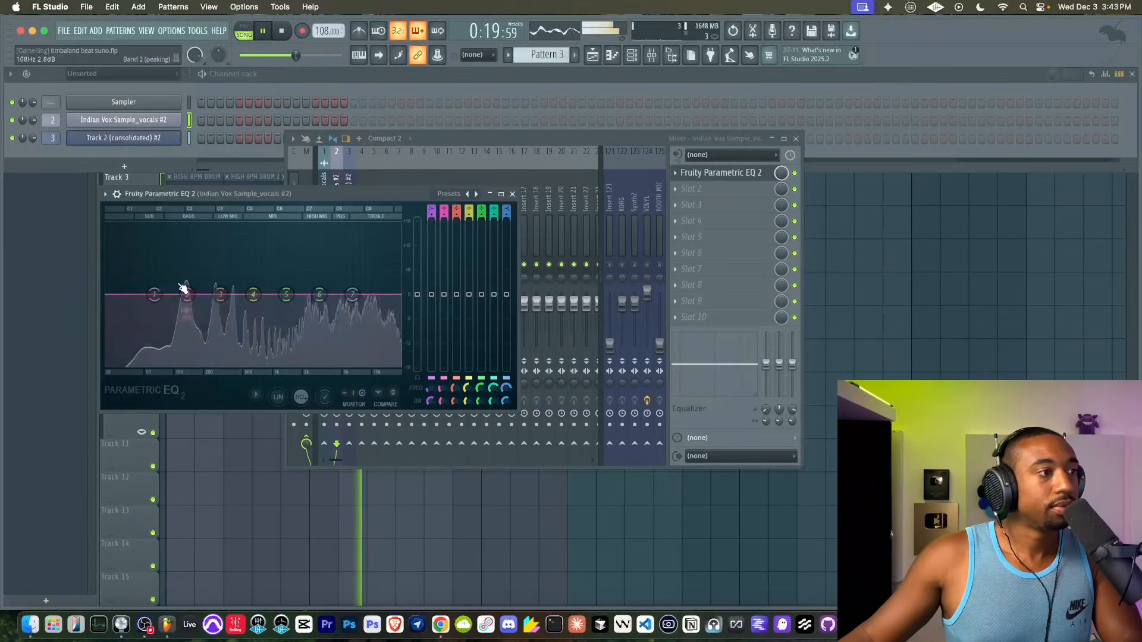
Shape the vocal EQ by cutting lows with band 1 and highs with band 7, and boosting band 5 in the high mids.
left_click_drag(355, 297, 357, 367)
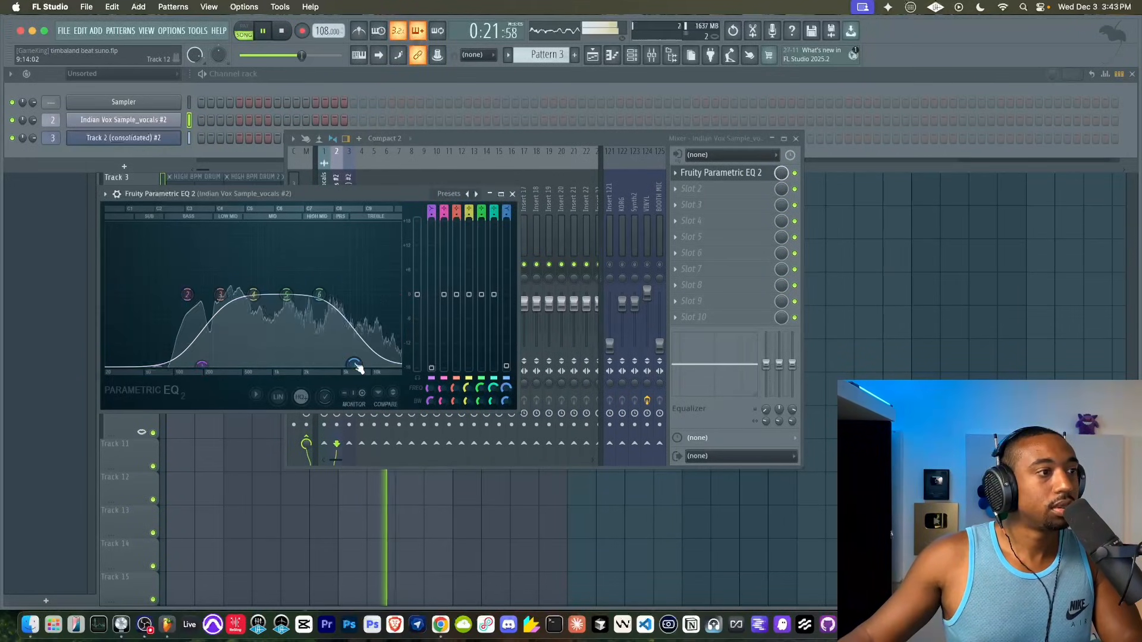
left_click_drag(288, 296, 315, 266)
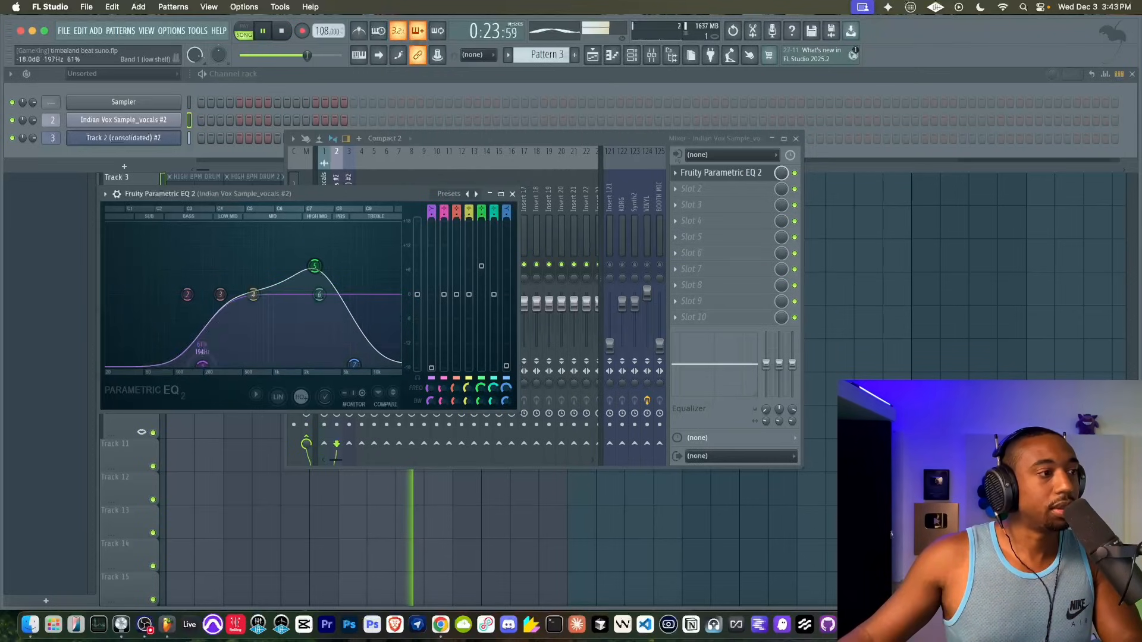
mouse_move(202, 364)
left_mouse_down()
mouse_move(247, 364)
mouse_move(209, 365)
left_mouse_up()
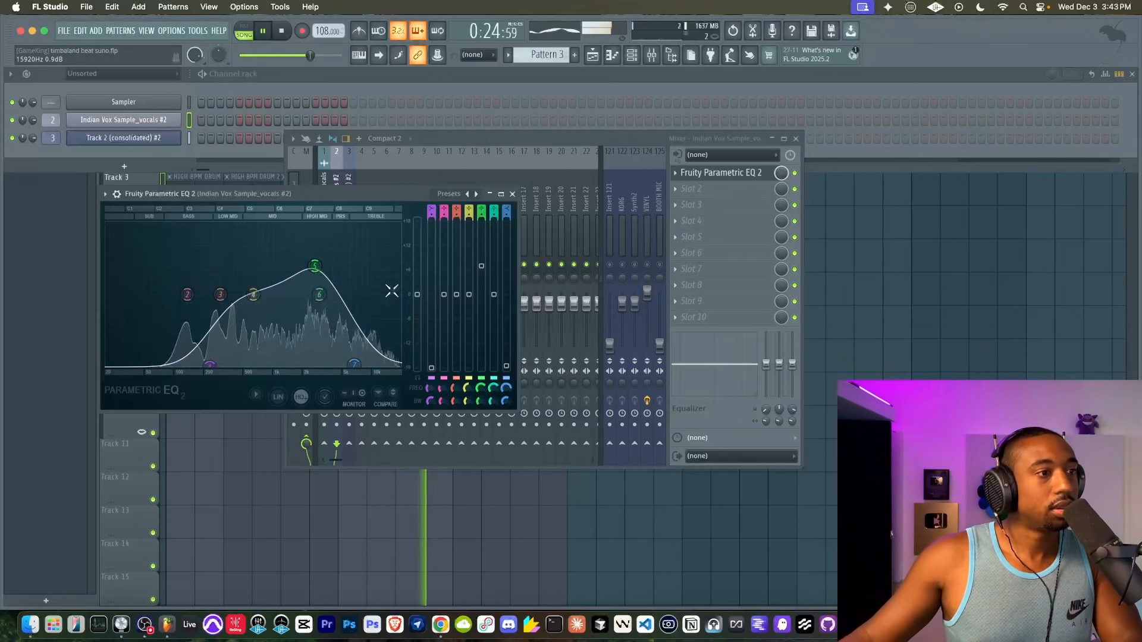
left_click(512, 195)
Add Fruity Stereo Shaper after the EQ on the vocal track with a delay of about 2.9 ms right.
left_click(699, 221)
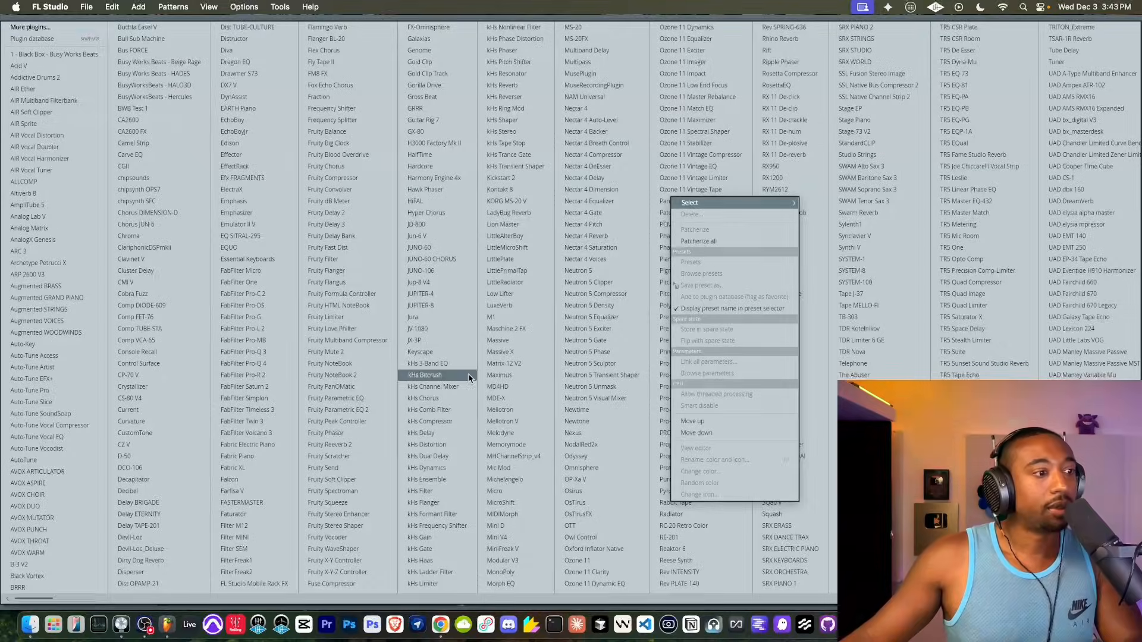
left_click(337, 525)
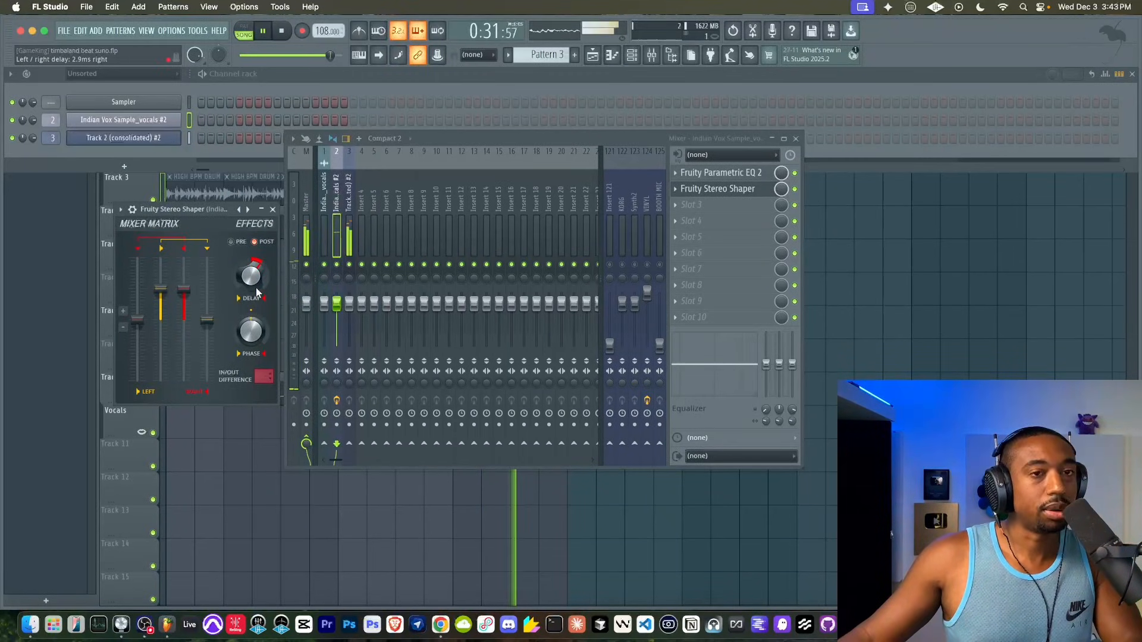
left_click(274, 211)
Add Fruity Chorus after the Stereo Shaper on the vocal track and close the plugin and mixer windows.
left_click(707, 207)
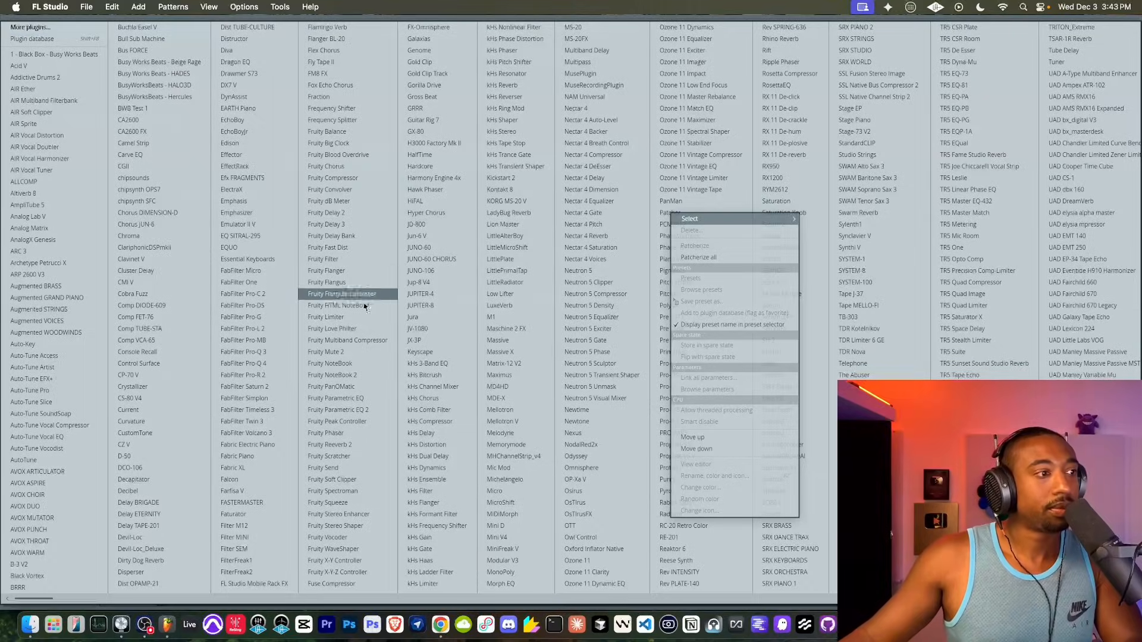
left_click(331, 167)
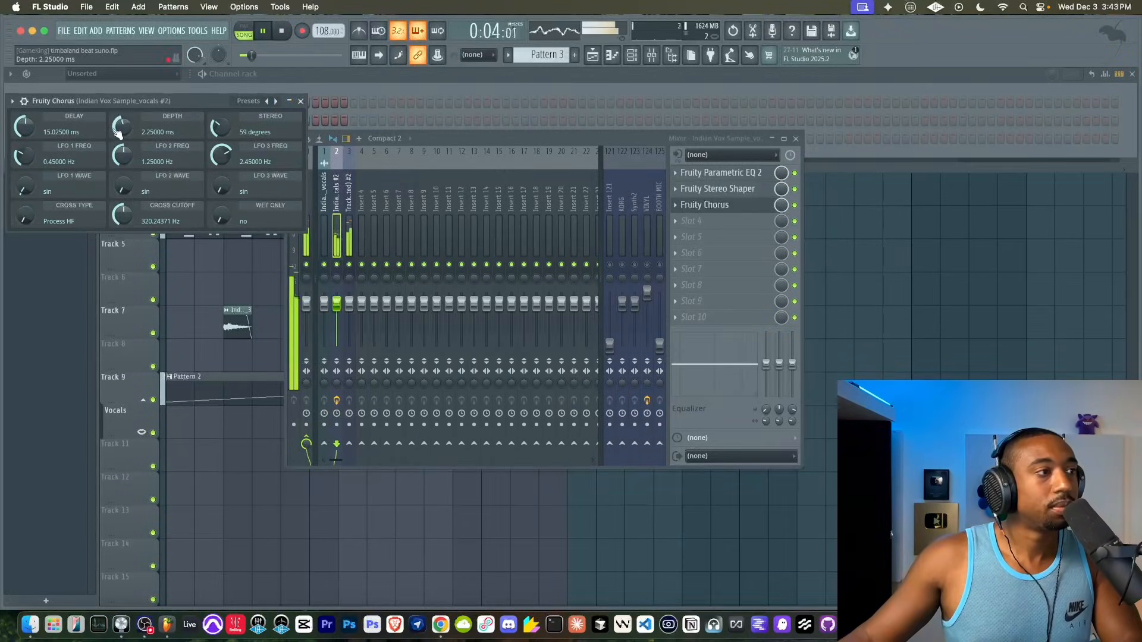
key("F12")
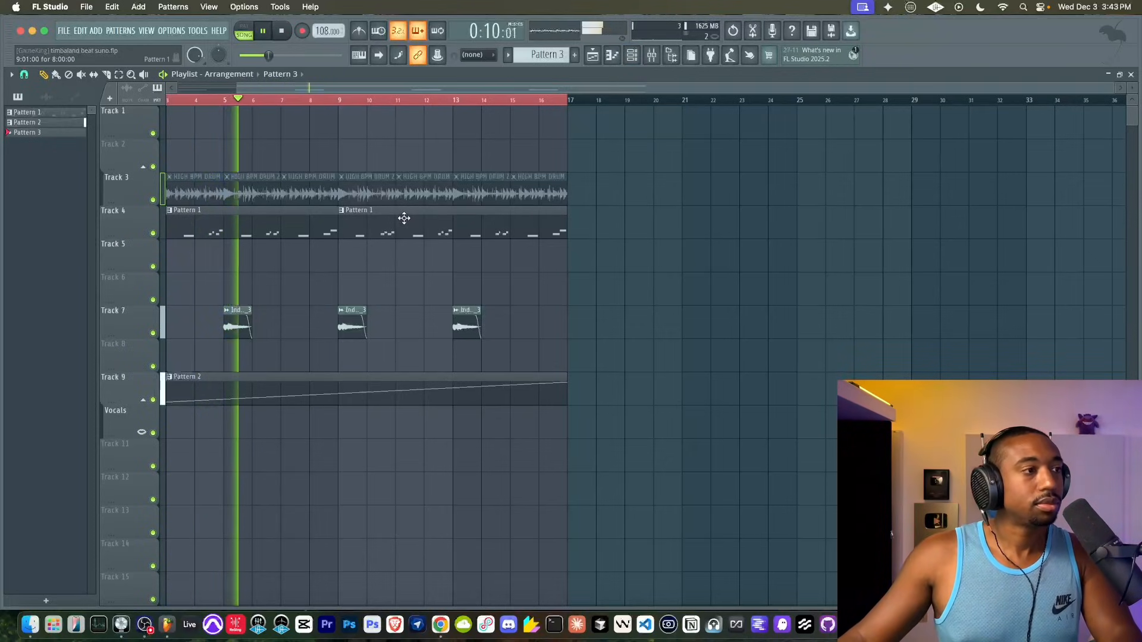
Review all channels in the channel rack and return to the Unsorted group.
key("F6")
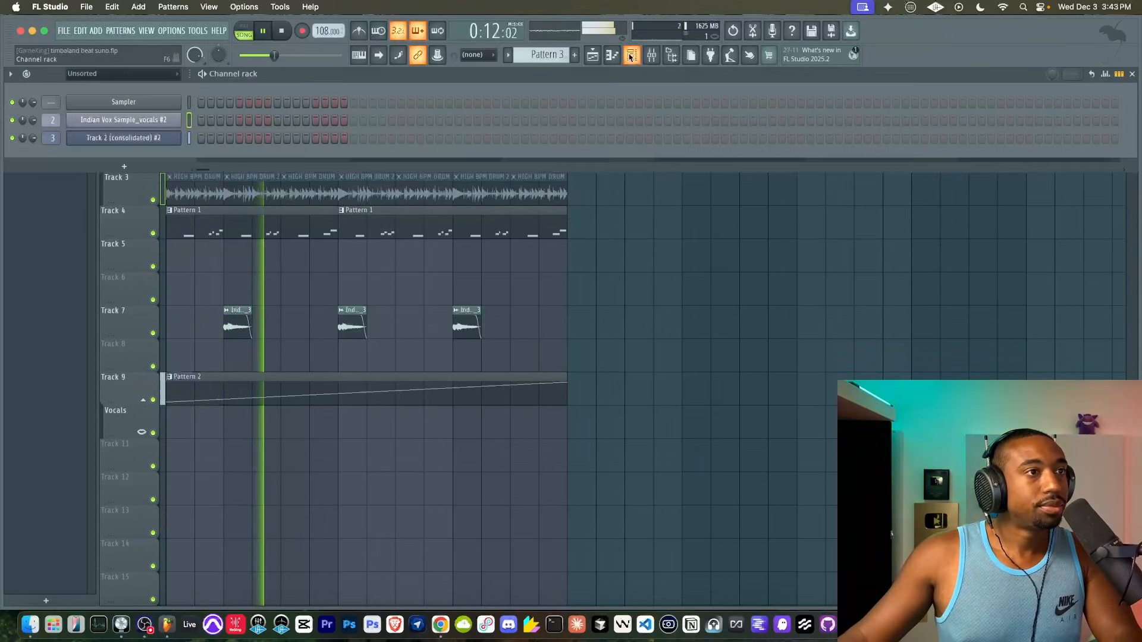
left_click(146, 74)
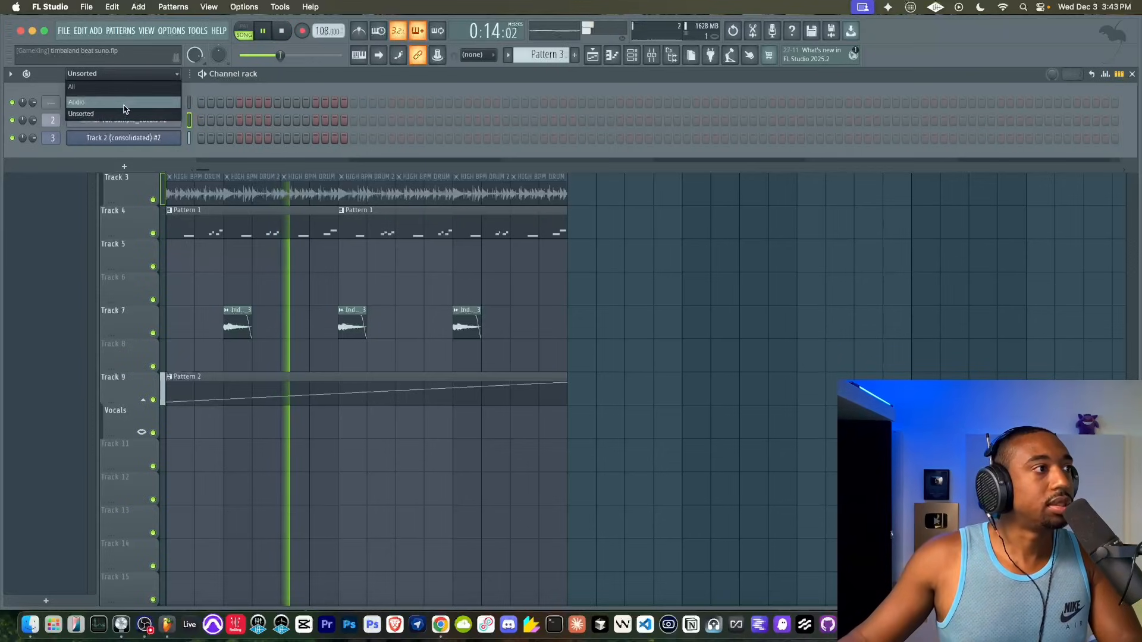
left_click(120, 94)
left_click(113, 74)
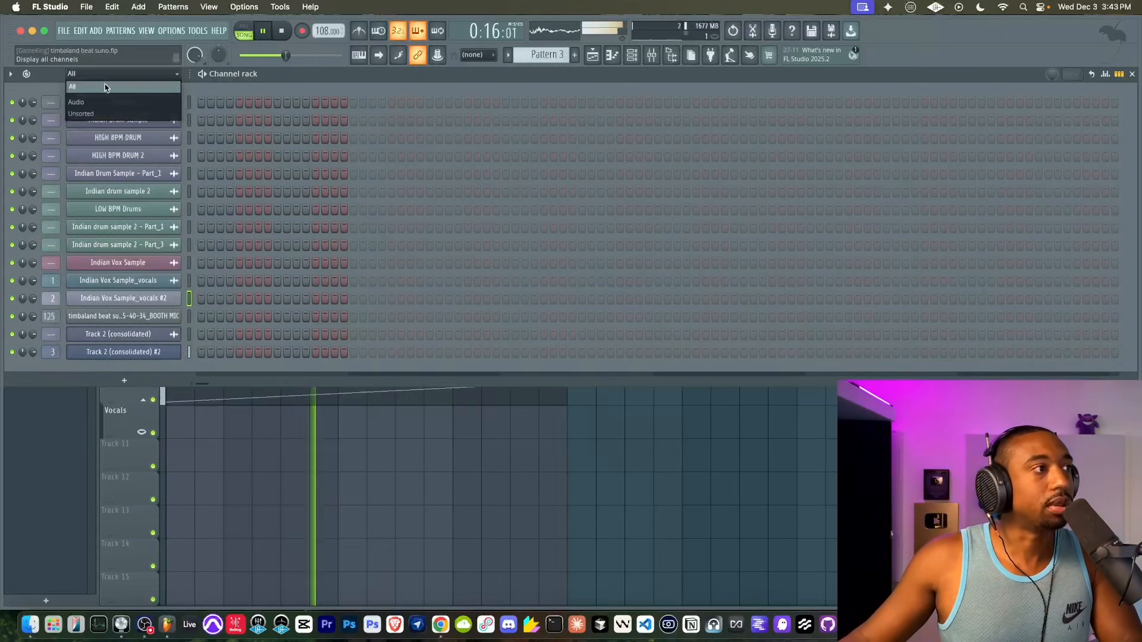
left_click(119, 115)
Browse Busy Works Beats - Black Friday Bonuses for an 808, expanding folder 4 of 8-08 (808s), and stop playback.
left_click(672, 55)
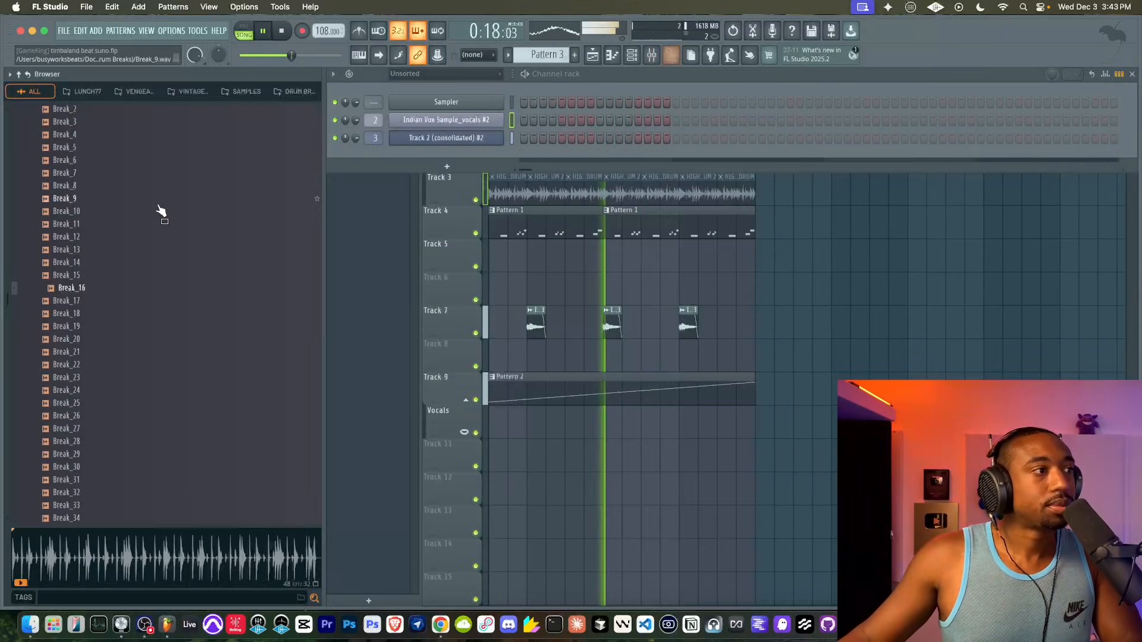
scroll(110, 242, "up", 10)
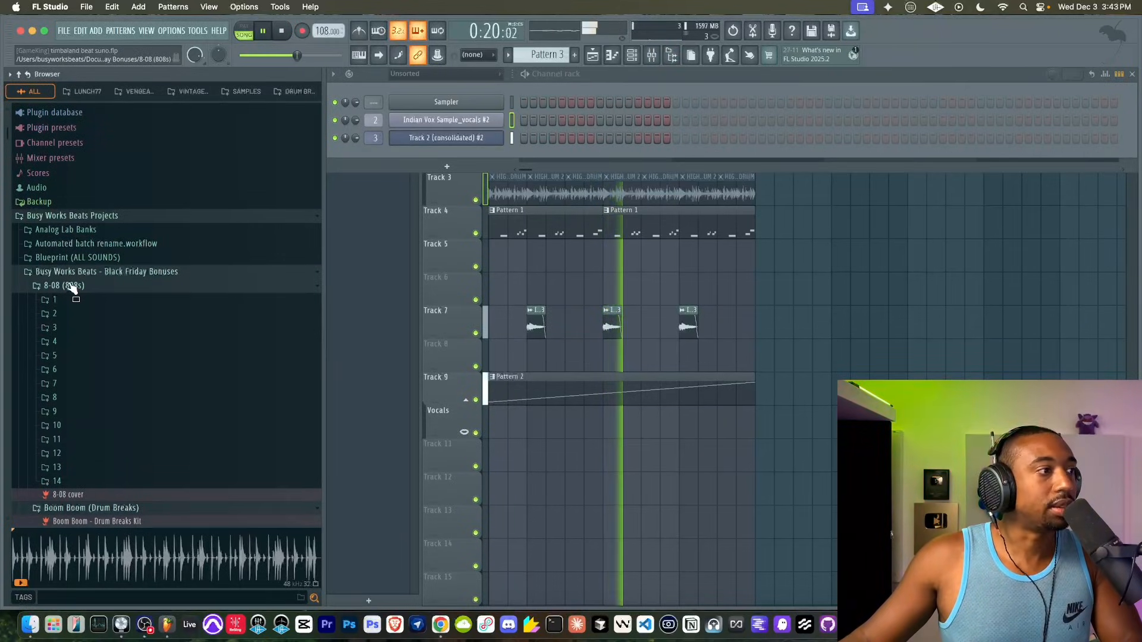
left_click(66, 340)
key("space")
scroll(104, 260, "up", 3)
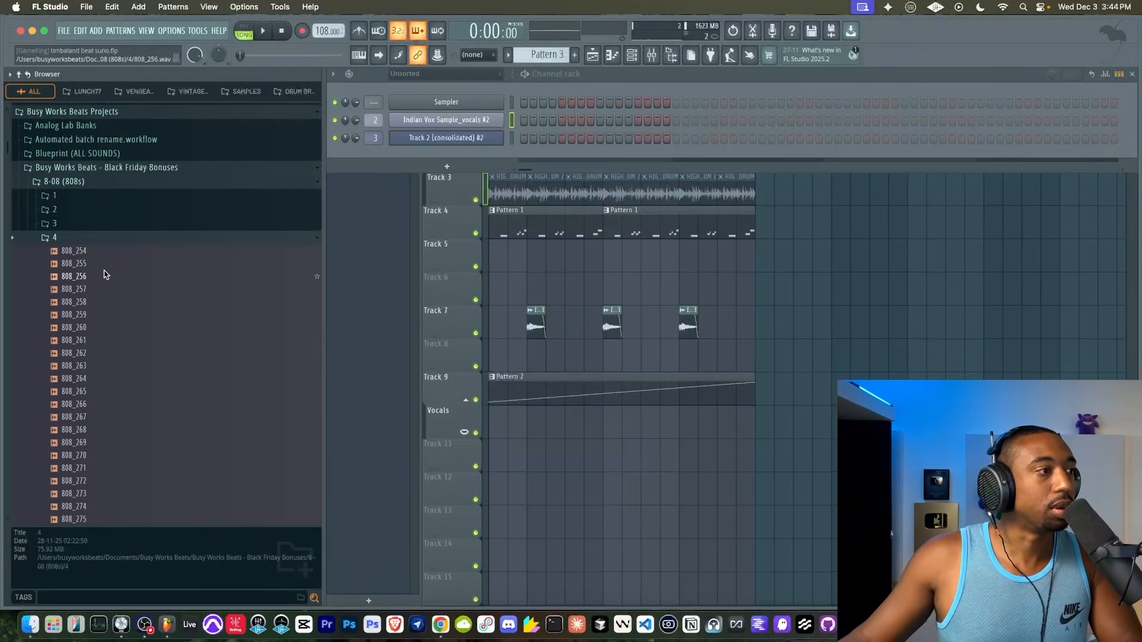
scroll(99, 281, "up", 2)
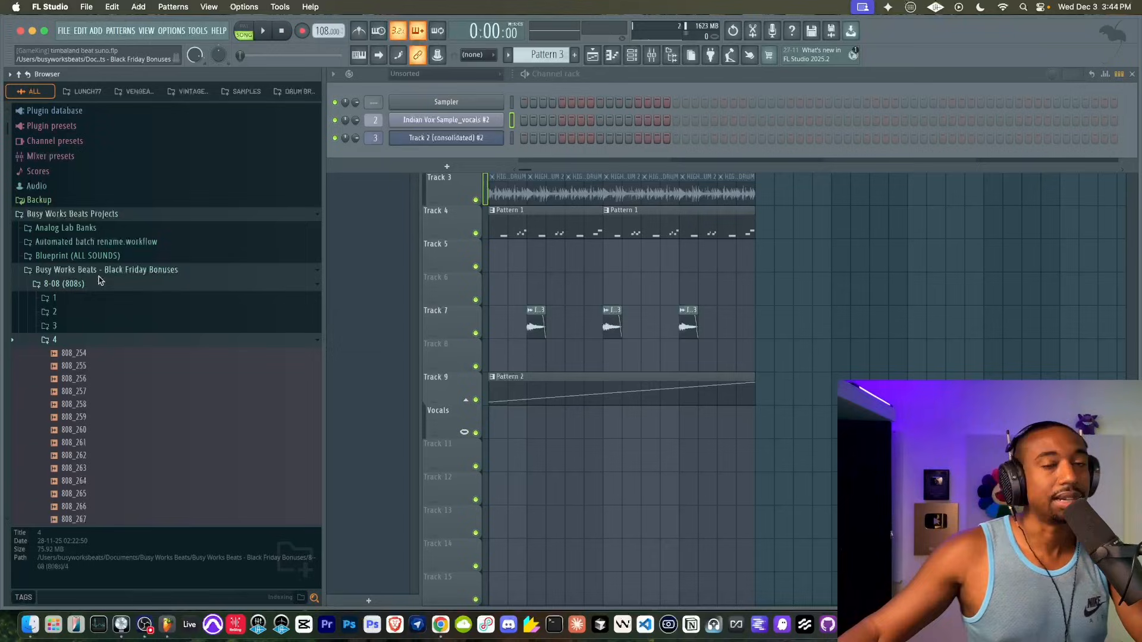
Audition 808 samples in folders 4 and 9 of 8-08 (808s).
scroll(91, 299, "down", 3)
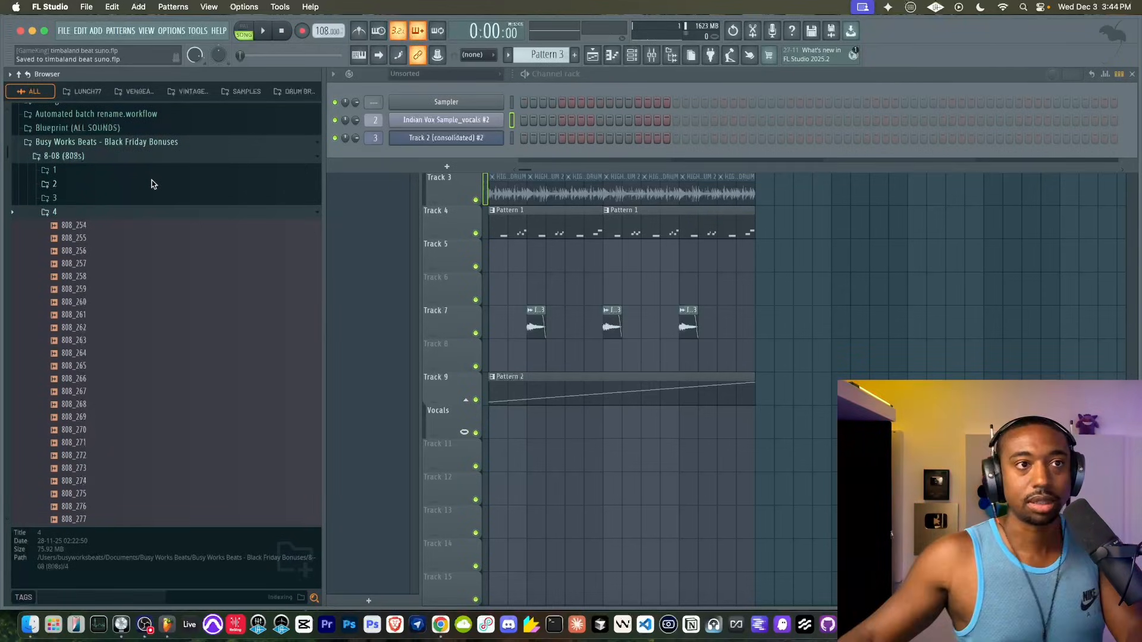
left_click_drag(93, 255, 95, 266)
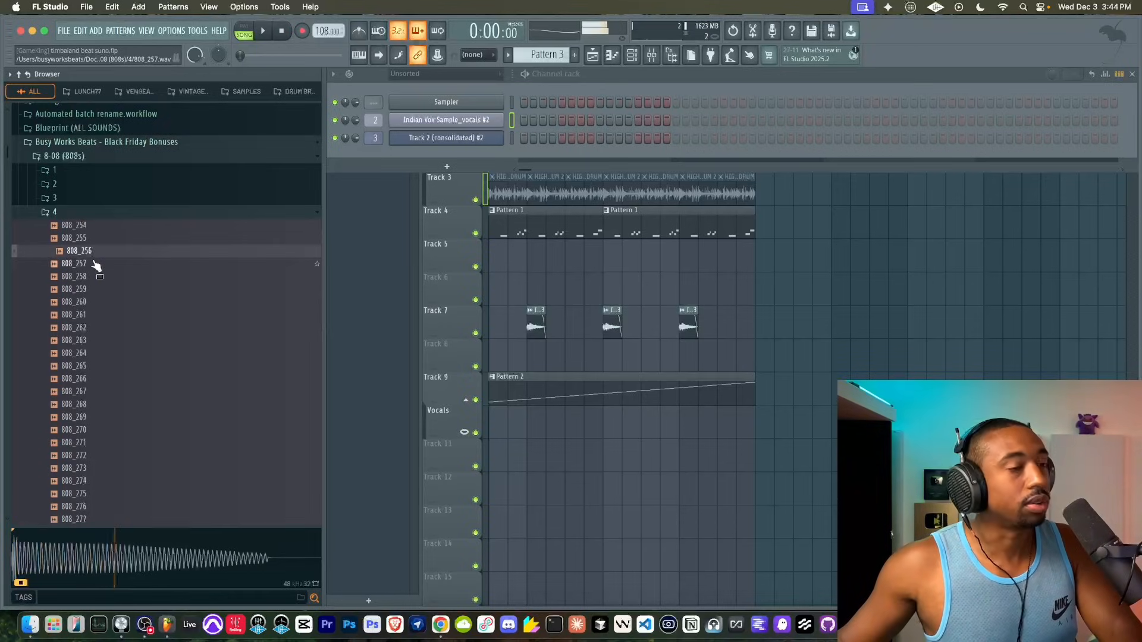
left_click(92, 211)
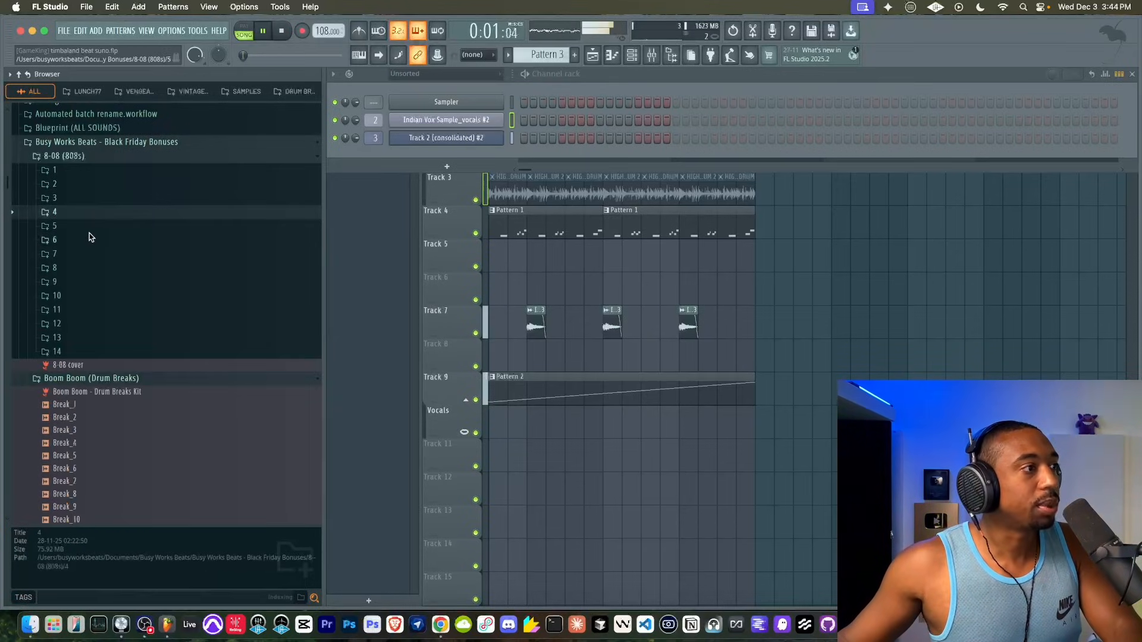
left_click(73, 282)
left_click(77, 290)
left_click(83, 254)
left_click(87, 228)
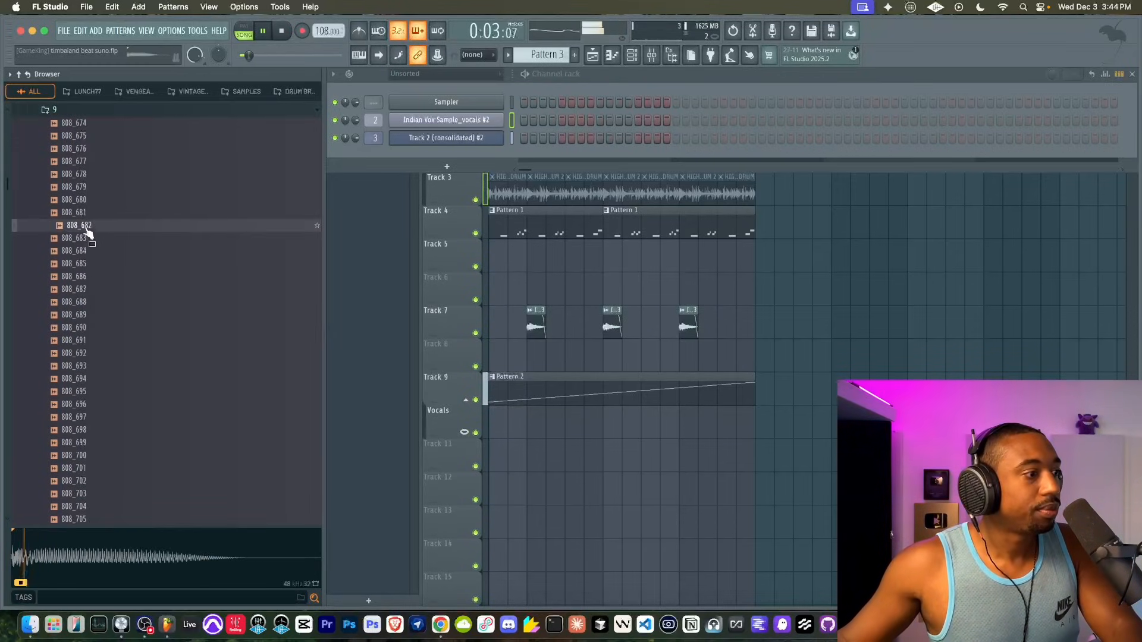
Load 808_684 into a new channel, close its sampler window and route the channel to mixer track 4.
left_click(89, 254)
key("space")
right_click(90, 259)
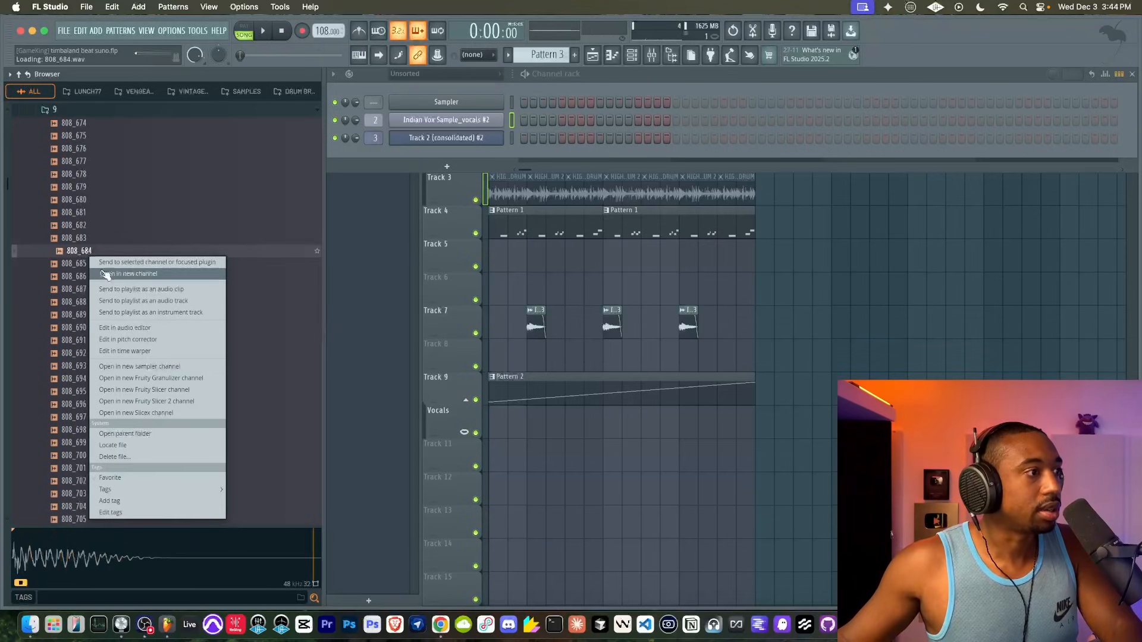
left_click(99, 269)
left_click(704, 148)
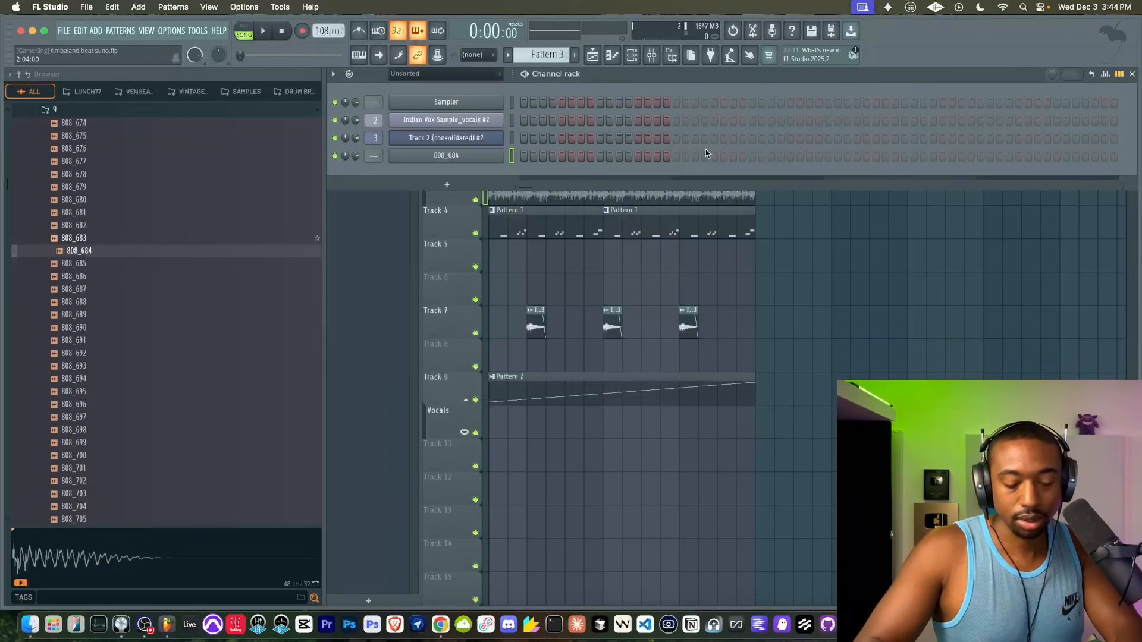
key("ctrl+l")
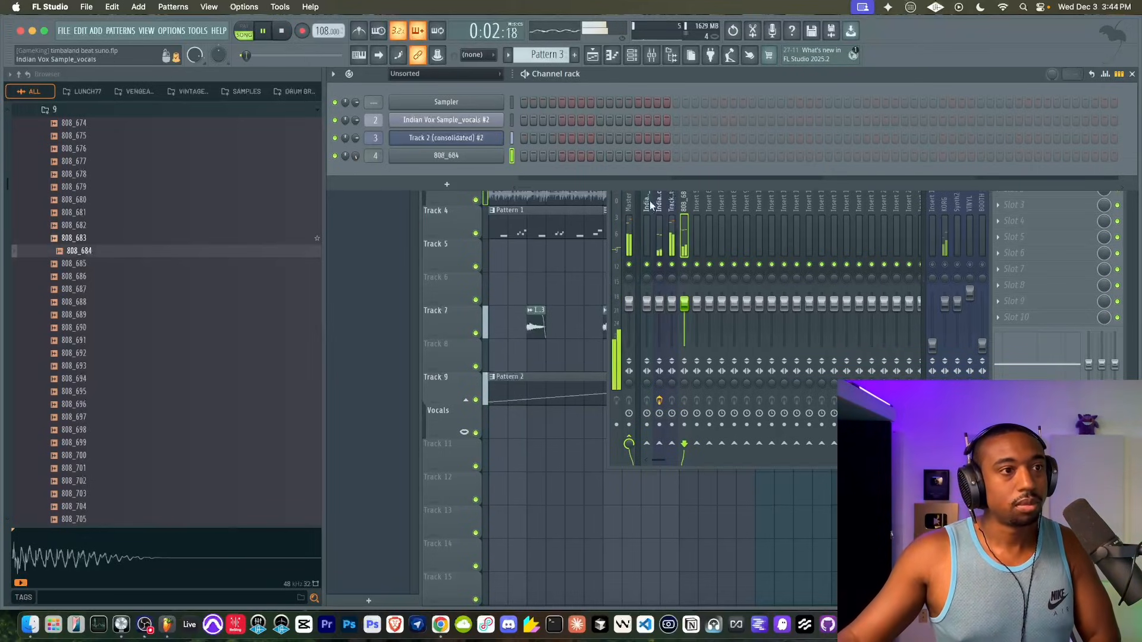
Make the 808_684 channel cut itself and raise its volume multiplier to about 129%.
left_click(500, 159)
left_click(442, 169)
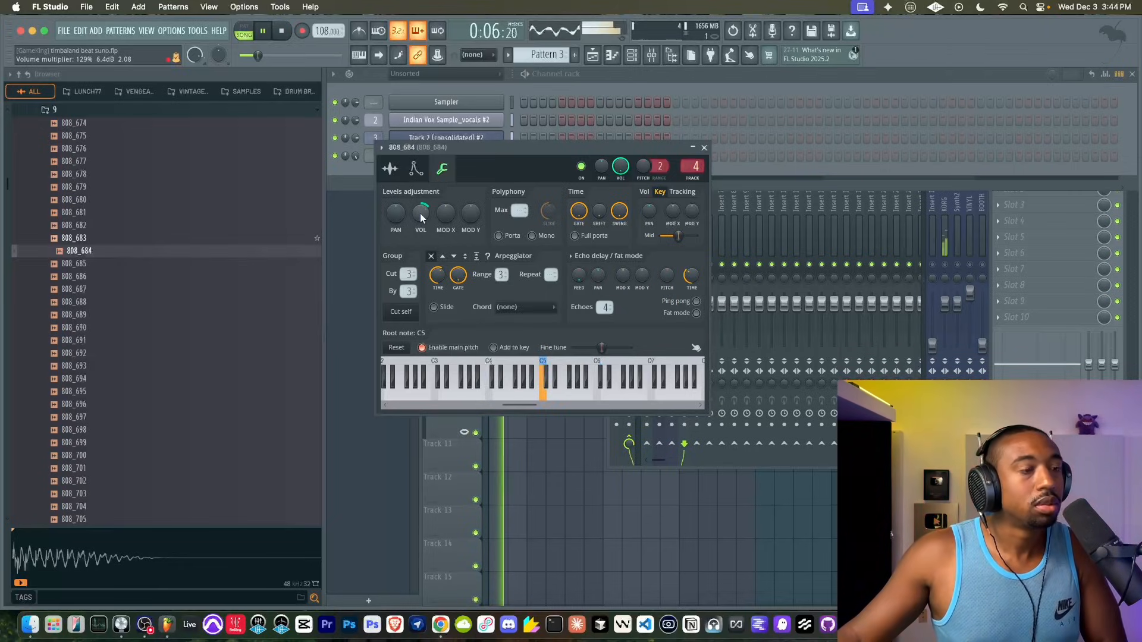
left_click(702, 149)
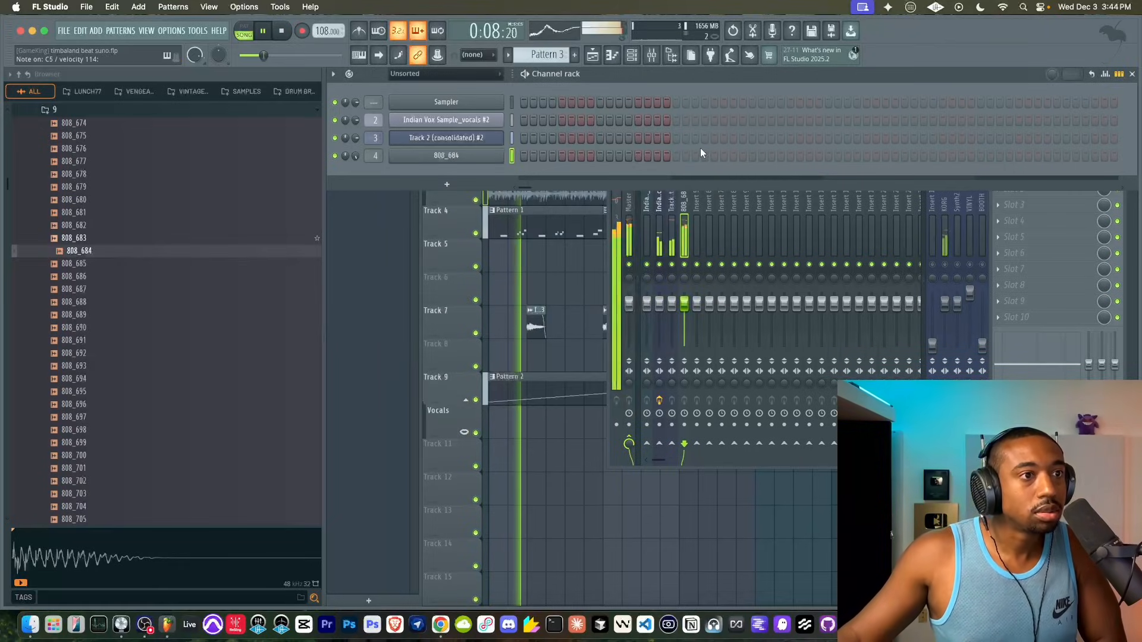
Record an 808_684 bass line as Pattern 3 on Track 2 along with the loop and check its notes in the piano roll.
left_click(560, 280)
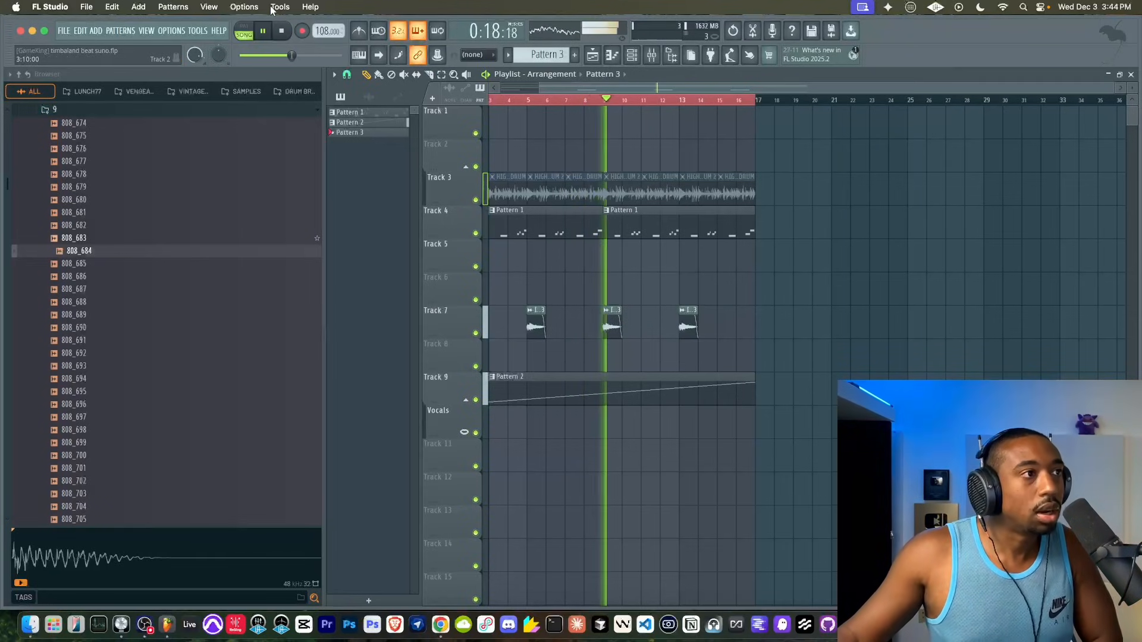
left_click(653, 55)
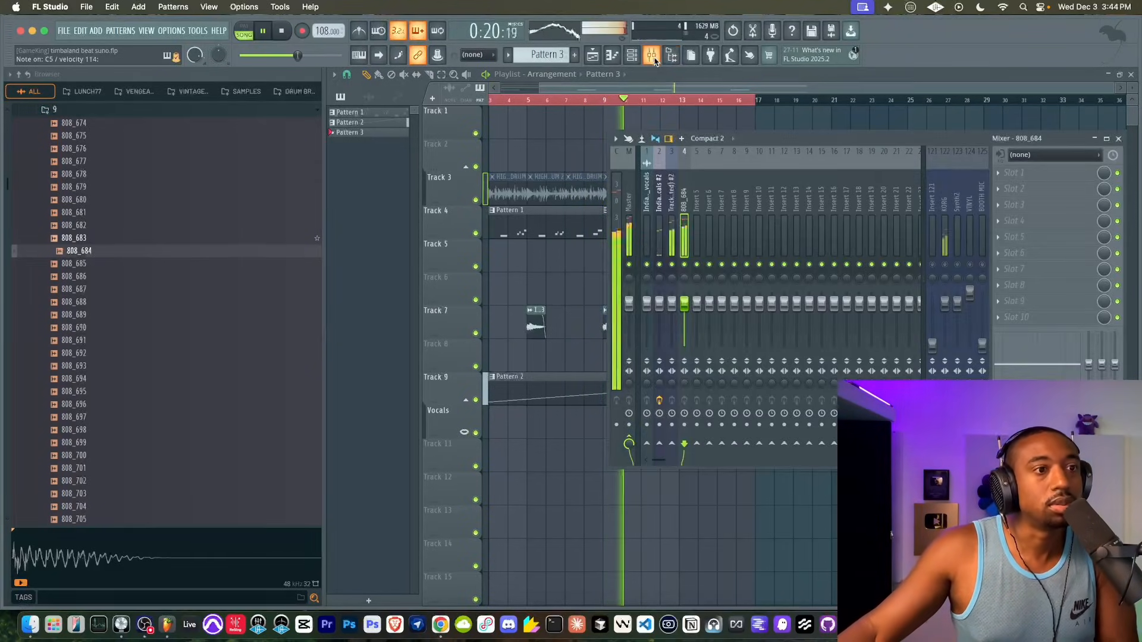
key("F9")
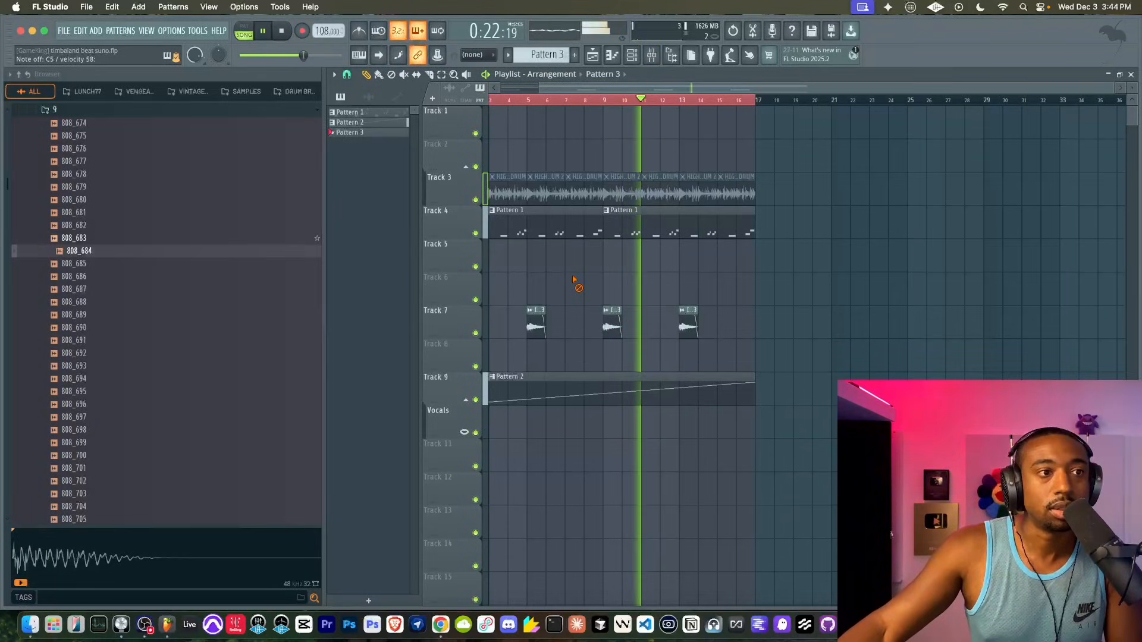
key("space")
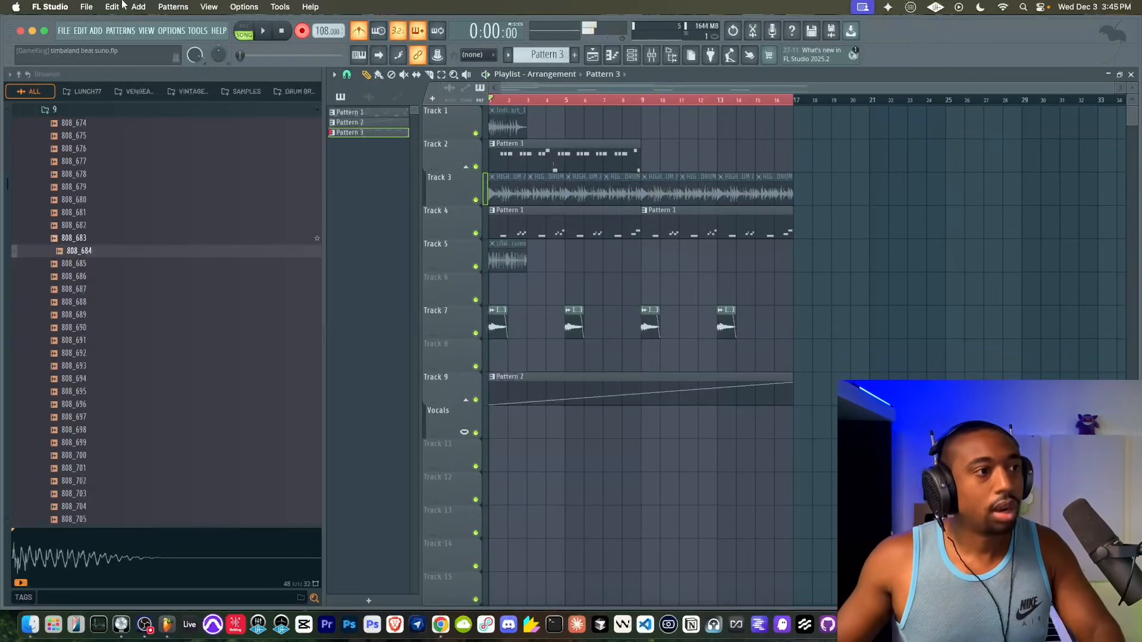
double_click(528, 153)
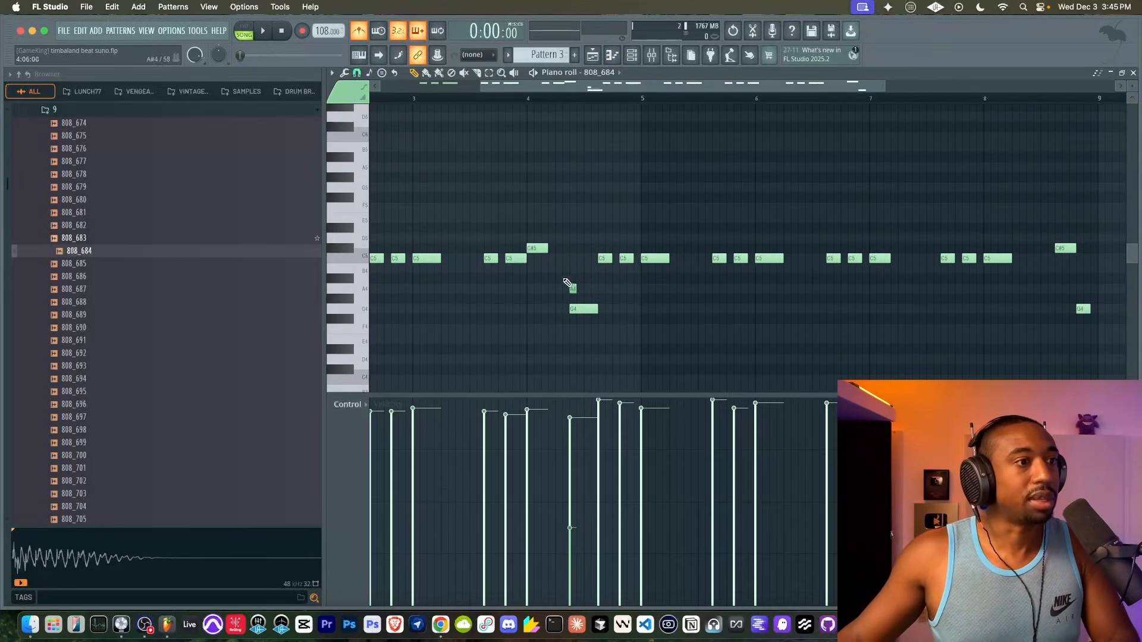
left_click(1133, 72)
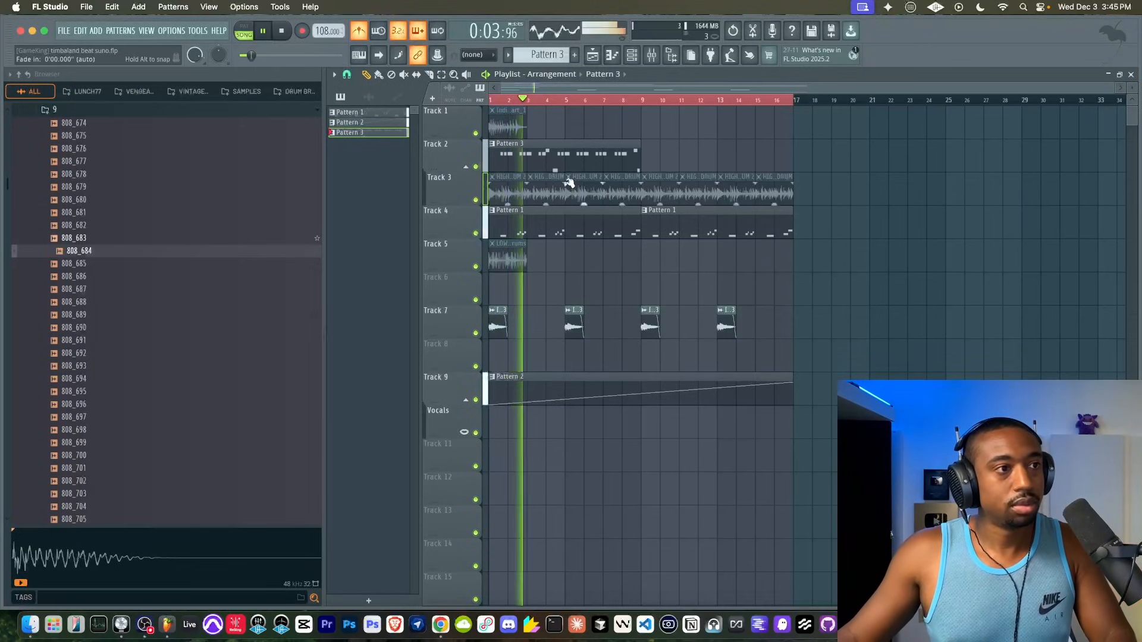
Set a fine time shift of 0:01 on the 808_684 channel.
key("F6")
left_click(447, 155)
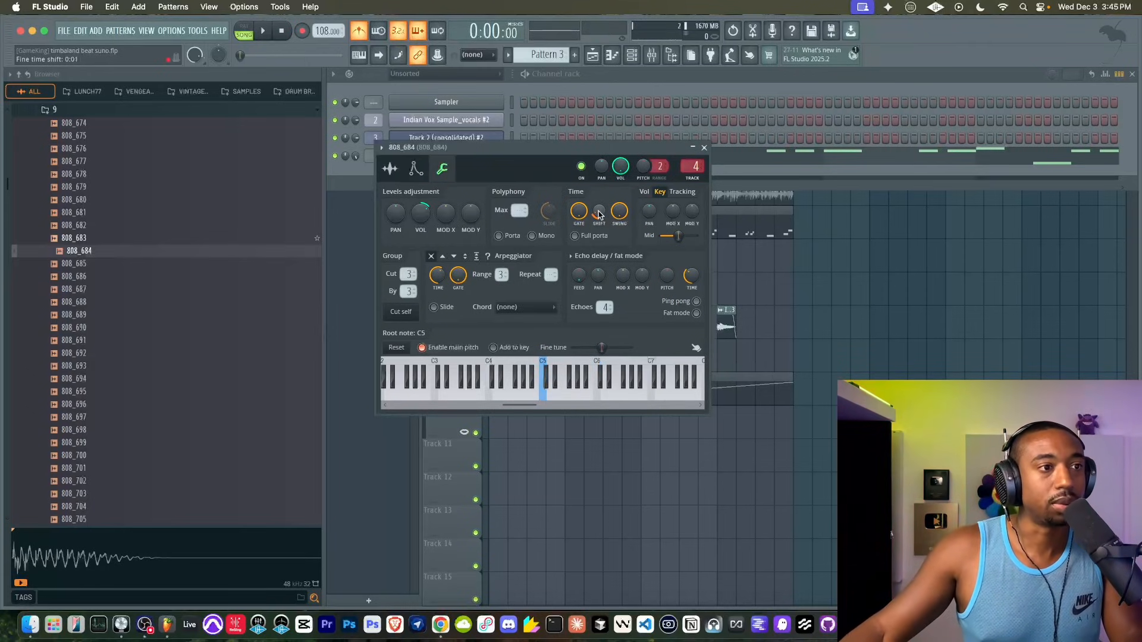
left_click(704, 147)
Add Fruity Parametric EQ 2 to the Track 2 (consolidated) mixer track and cut the lows with band 1 at about 192 Hz.
key("F9")
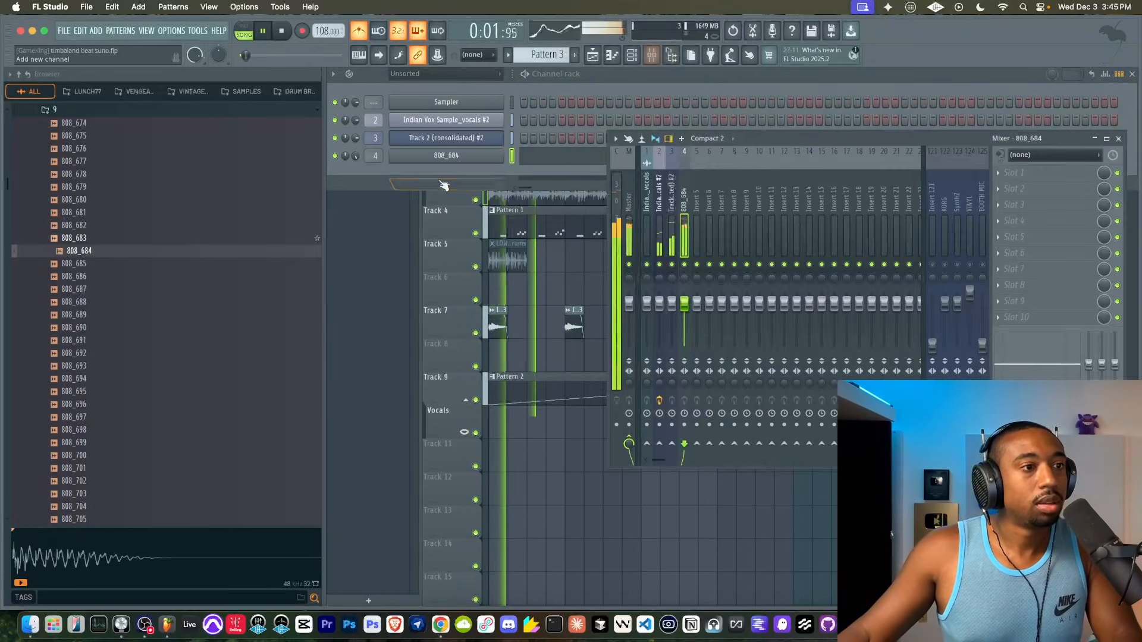
left_click(671, 238)
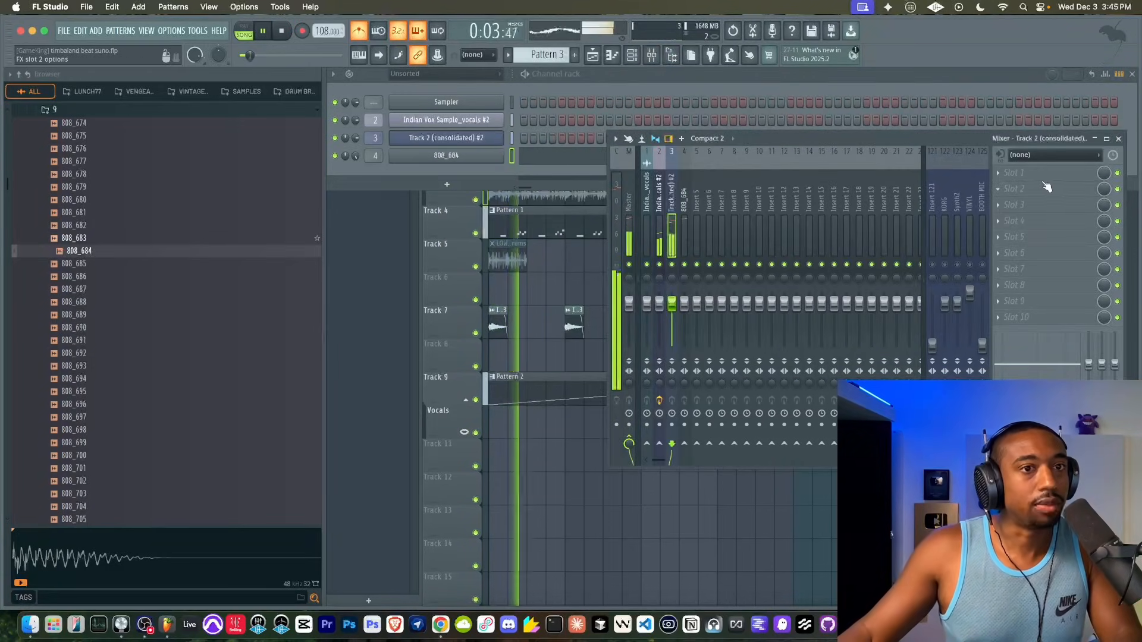
left_click(1018, 172)
mouse_move(1059, 186)
left_click(354, 410)
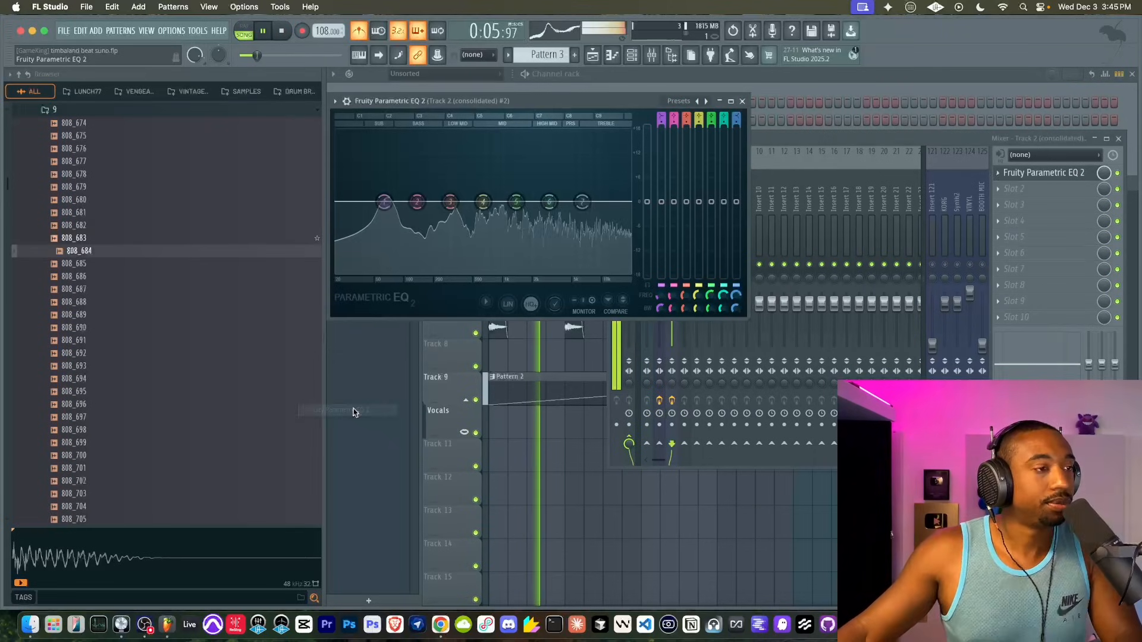
left_click_drag(345, 201, 444, 272)
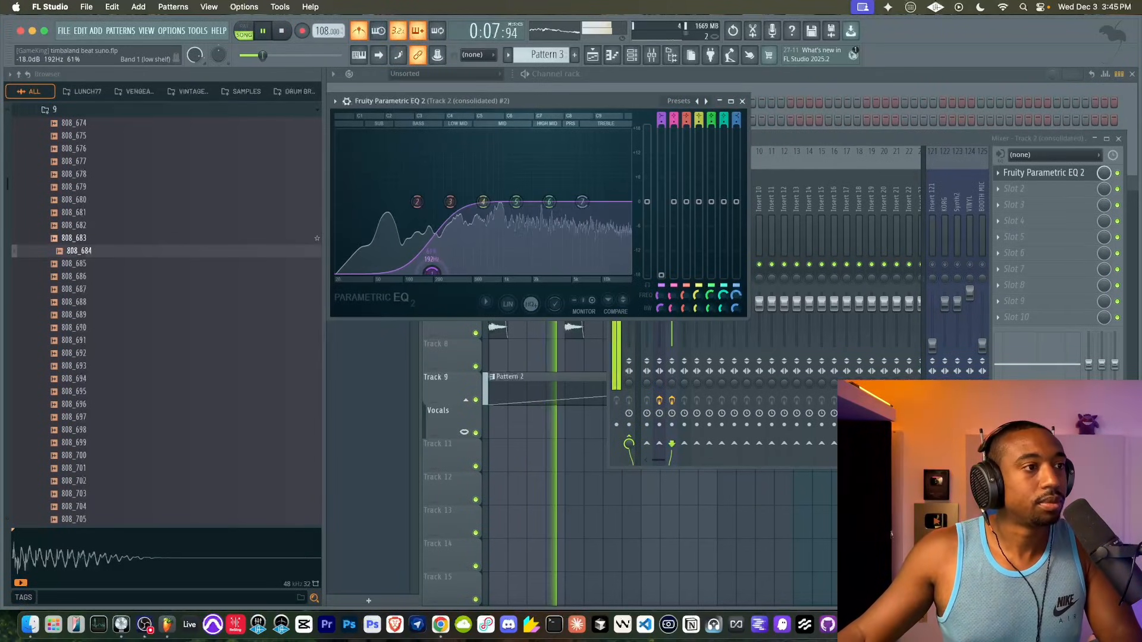
left_click(742, 101)
Copy the Pattern 3 clip on Track 2 to bar 9 and create an empty Pattern 4.
key("F5")
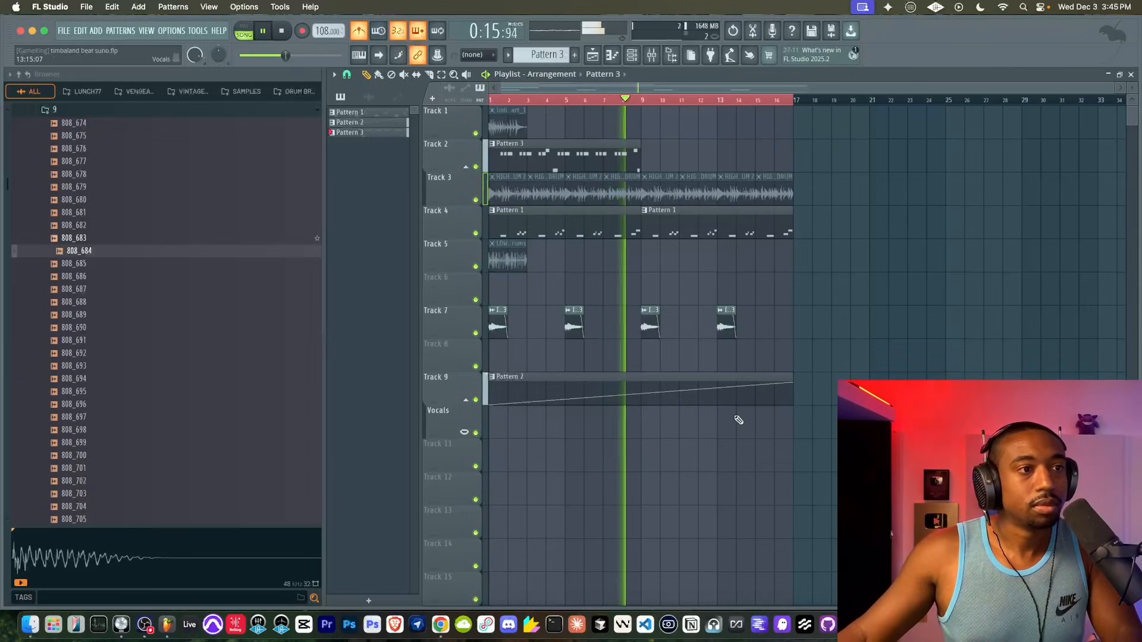
left_click_drag(566, 156, 717, 156)
left_click(633, 59)
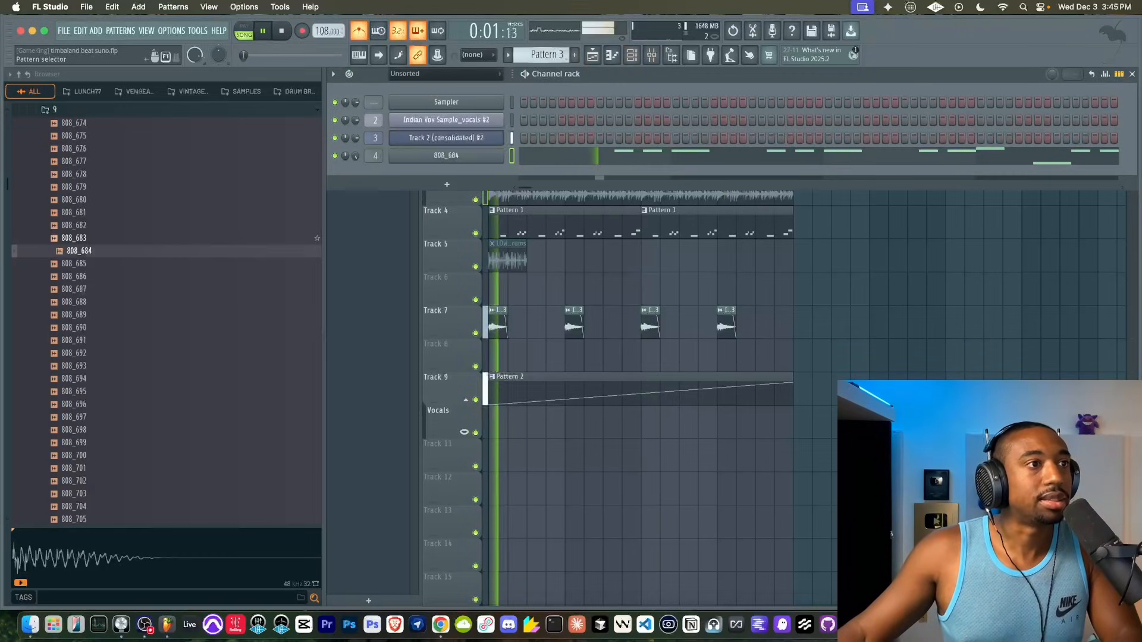
key("F4")
Open the Percussion folder of the Drum Kits in Blueprint (ALL SOUNDS).
scroll(117, 232, "up", 4)
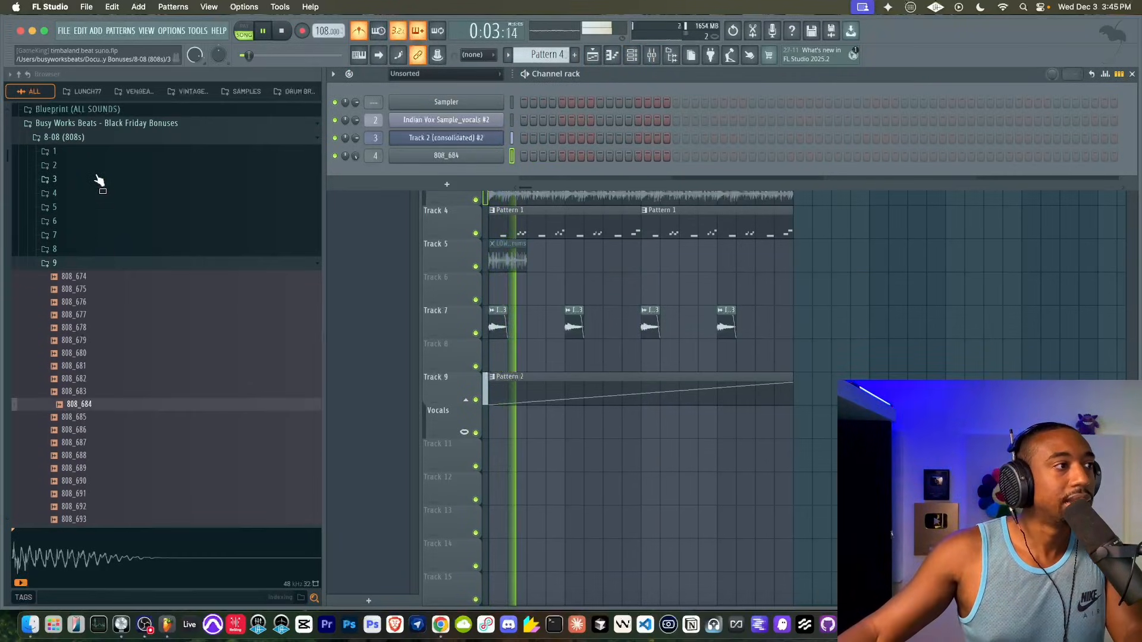
scroll(101, 190, "up", 3)
left_click(92, 215)
left_click(101, 187)
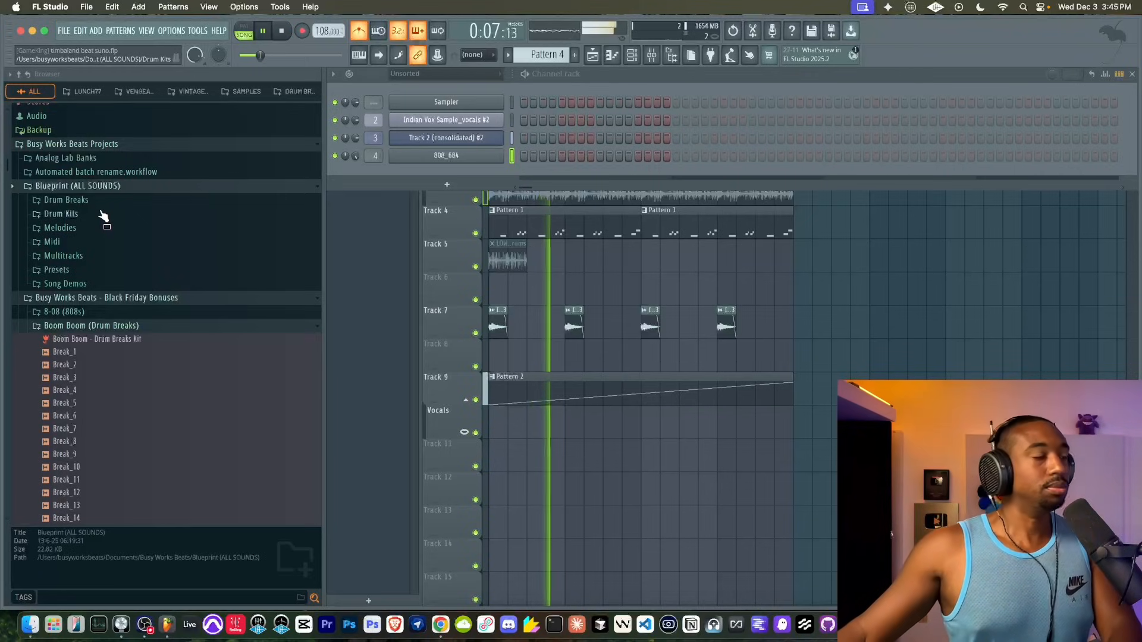
left_click(102, 214)
scroll(146, 255, "down", 3)
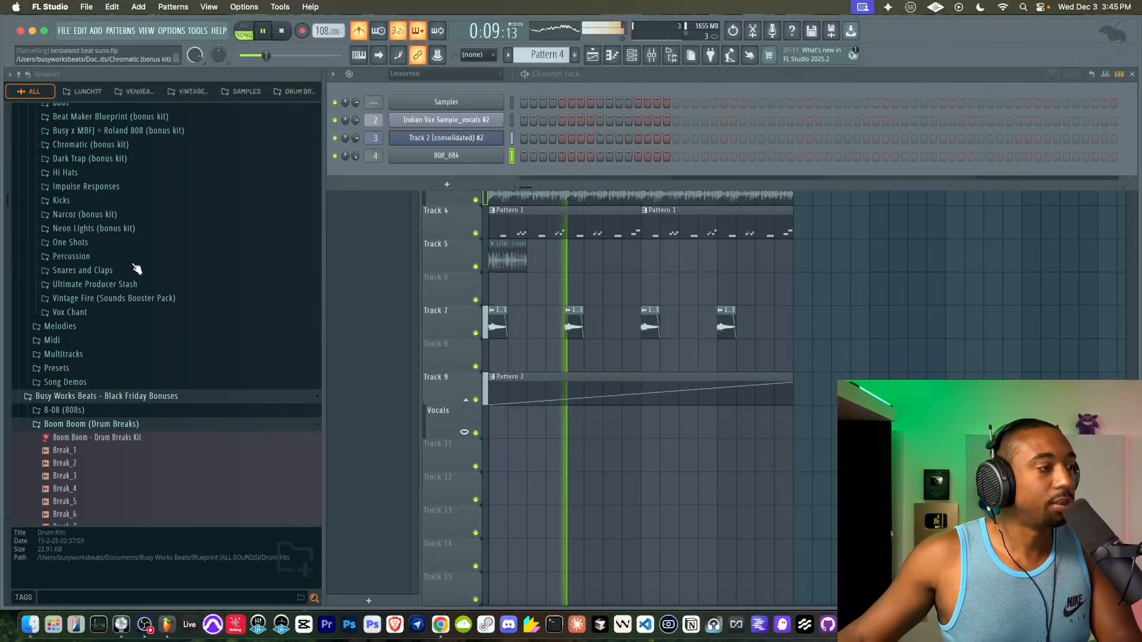
scroll(113, 294, "up", 2)
left_click(94, 332)
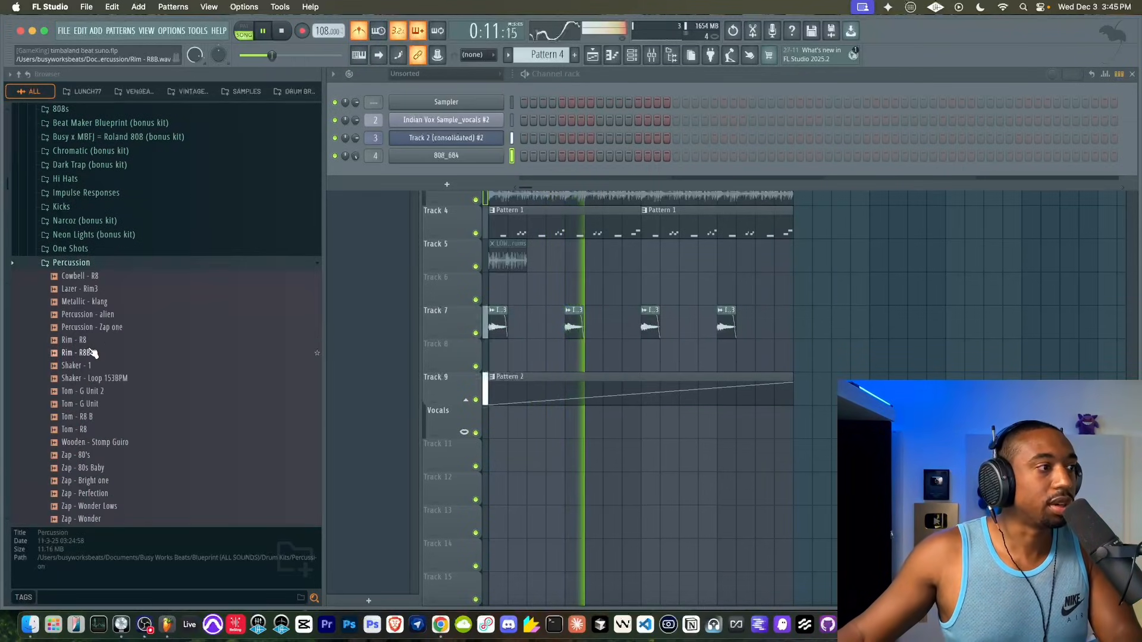
Audition percussion samples including the toms, Wooden - Stomp Guiro, Zap - 80's, Rim - R8B and Percussion - alien.
left_click(97, 392)
left_click(96, 430)
key("Down")
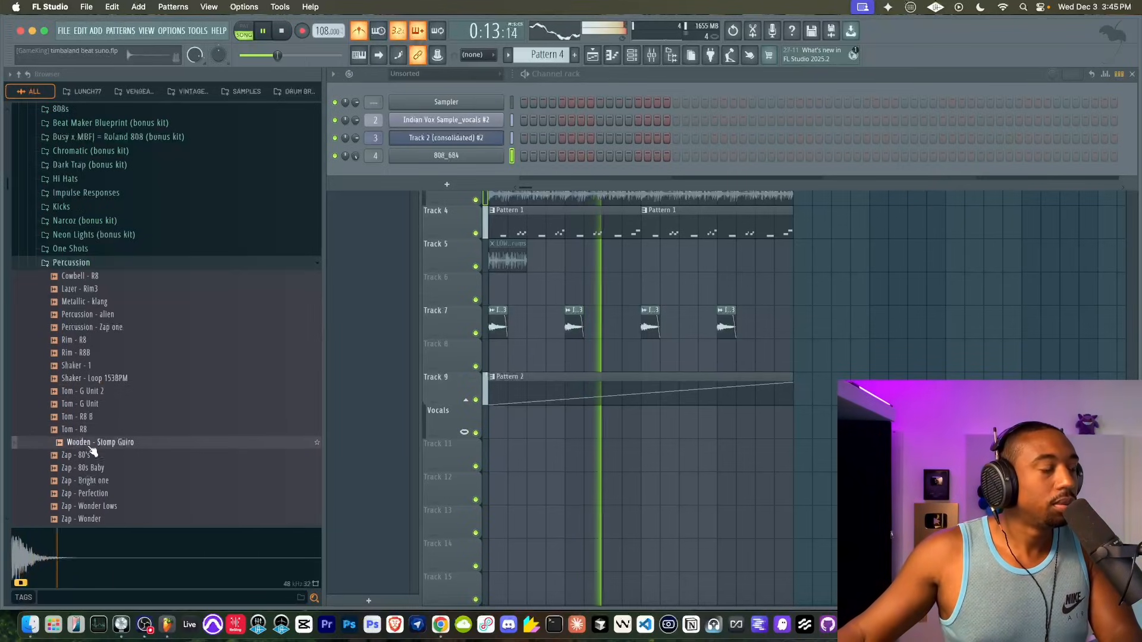
scroll(98, 416, "down", 3)
left_click(95, 379)
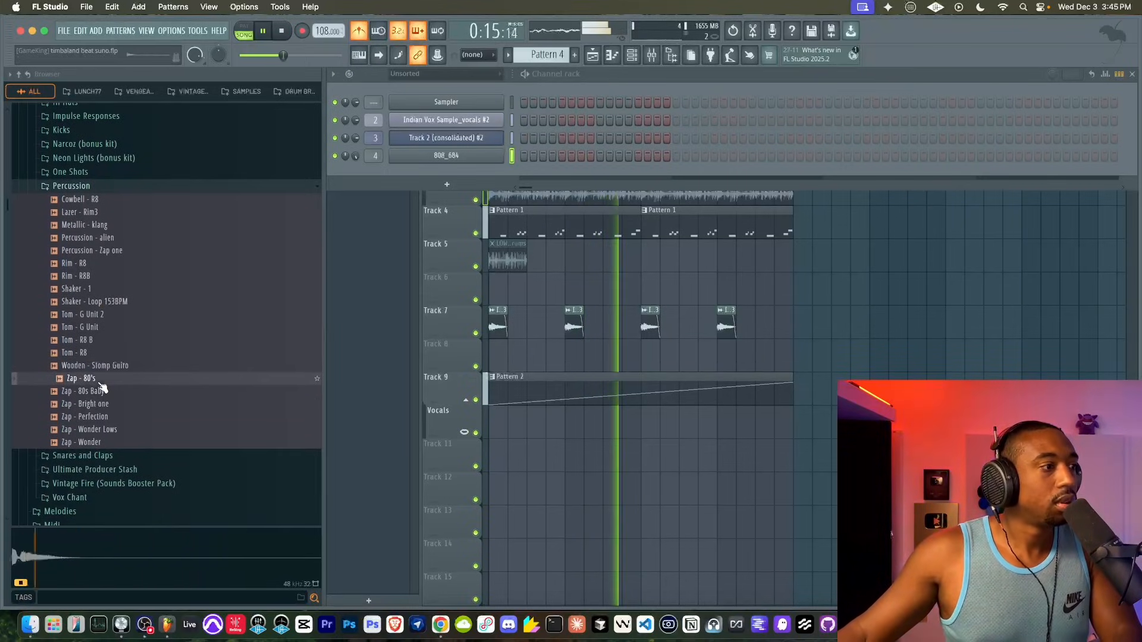
left_click(107, 314)
left_click(106, 276)
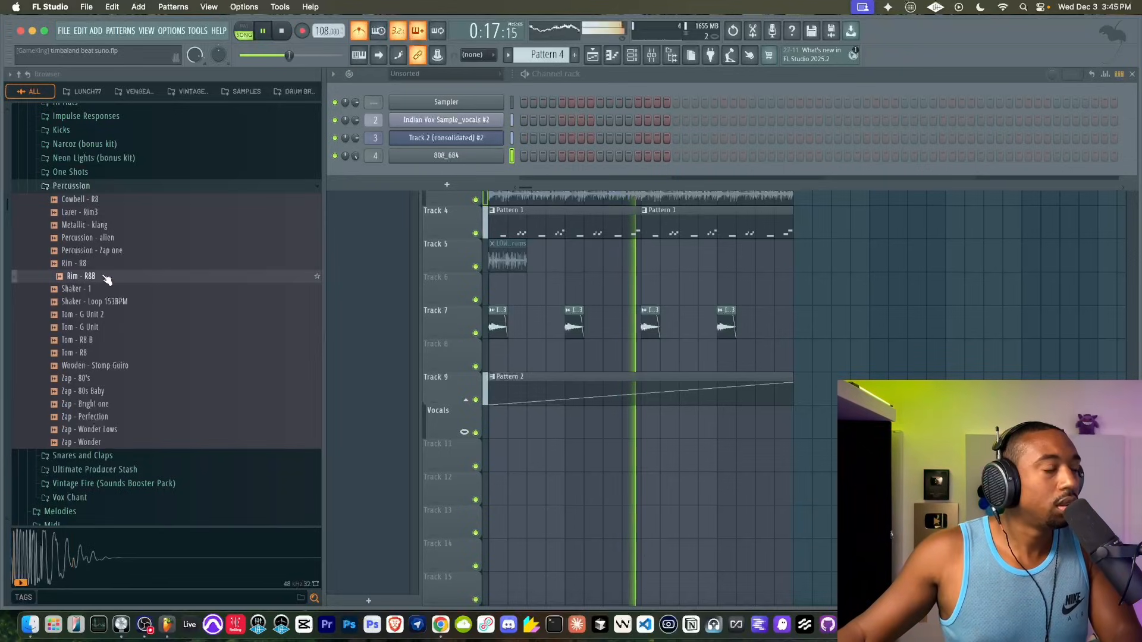
left_click(107, 251)
left_click(108, 238)
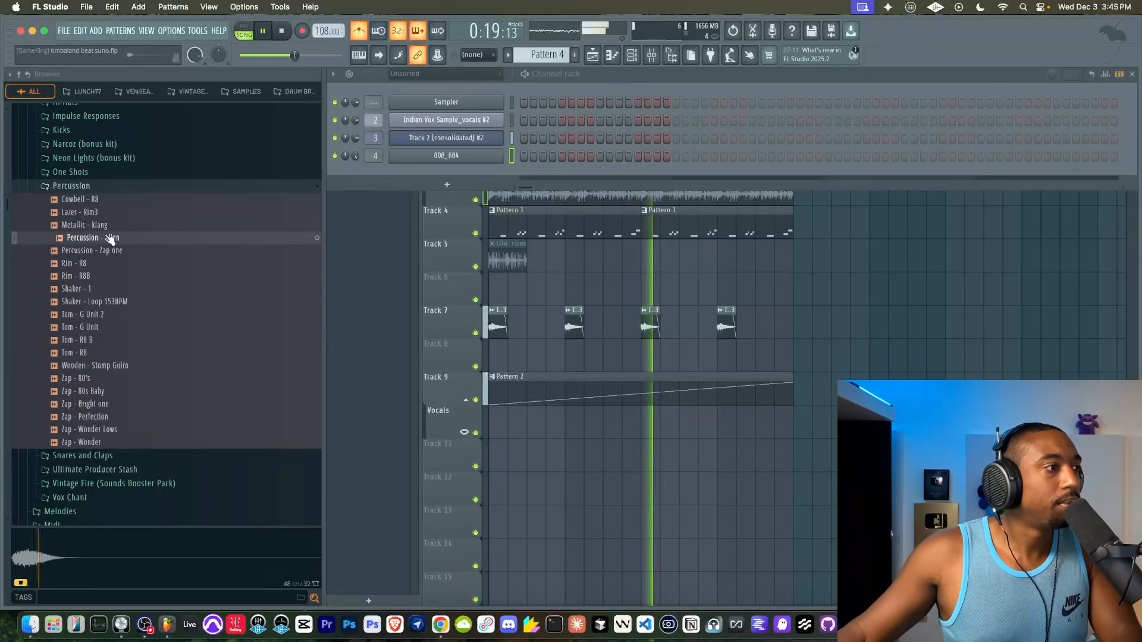
Load Metallic - klang into a new channel and route it to mixer track 5.
left_click(109, 225)
right_click(109, 228)
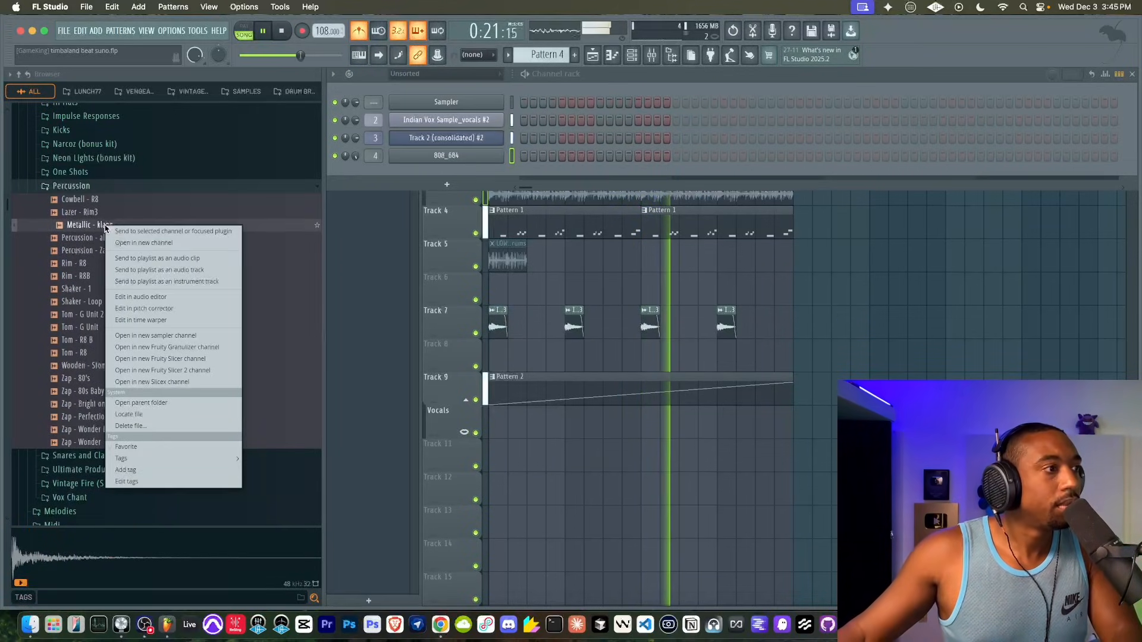
left_click(119, 245)
key("ctrl+l")
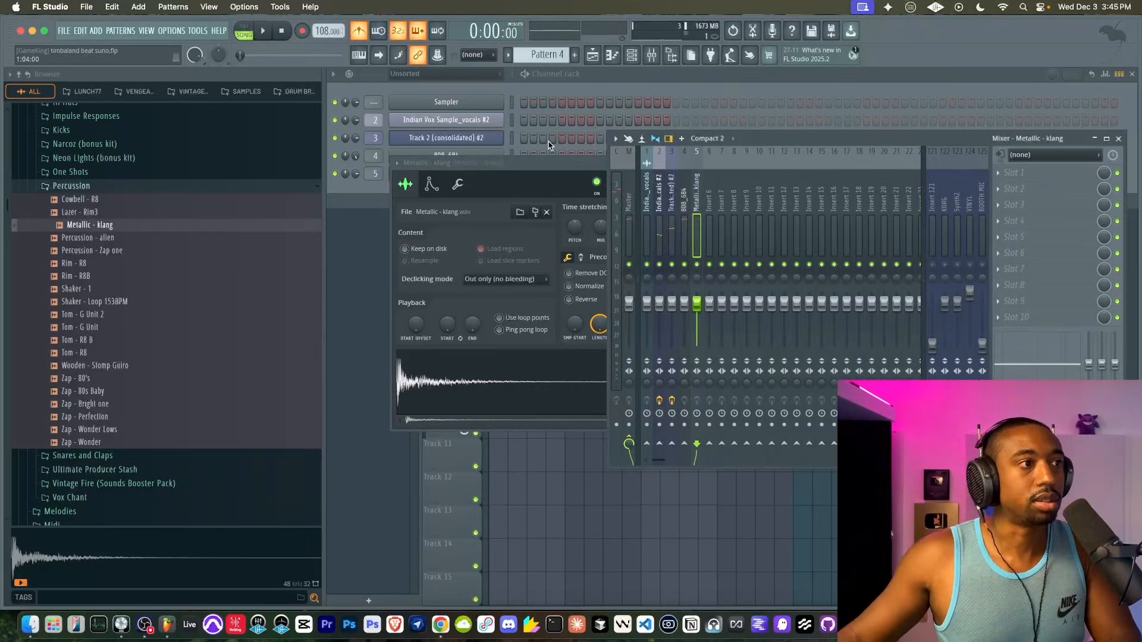
Record a Metallic - klang percussion part into Pattern 4 over the first eight bars on Track 6.
left_click(535, 488)
key("space")
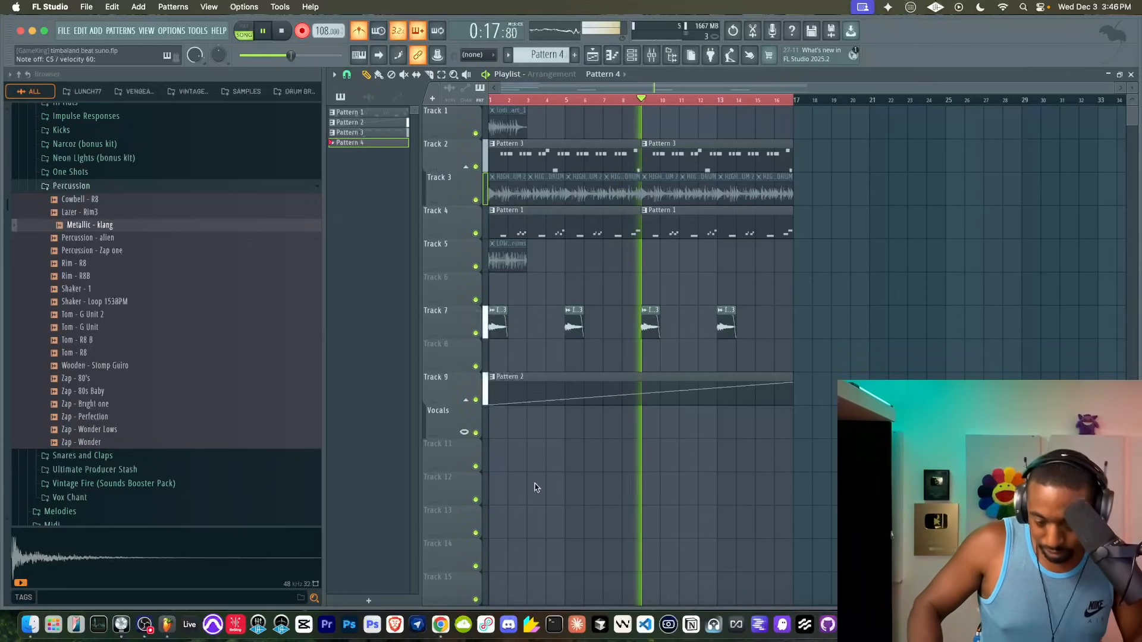
key("space")
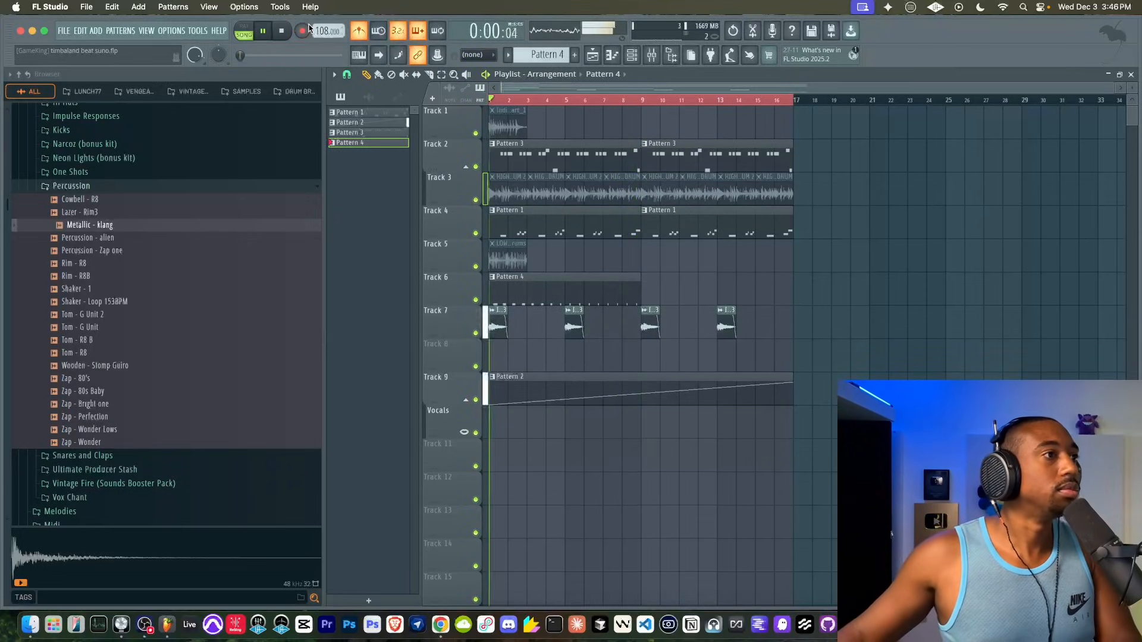
Quantize the recorded Metallic - klang notes of Pattern 4 in the piano roll and return to the playlist.
double_click(535, 297)
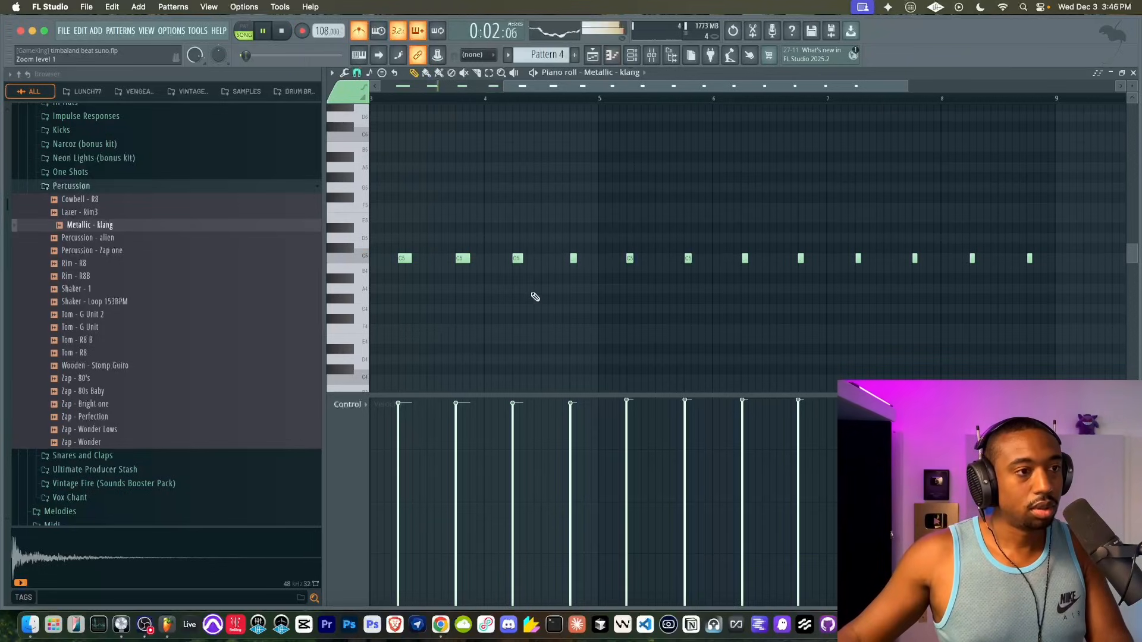
key("ctrl+q")
left_click(1133, 72)
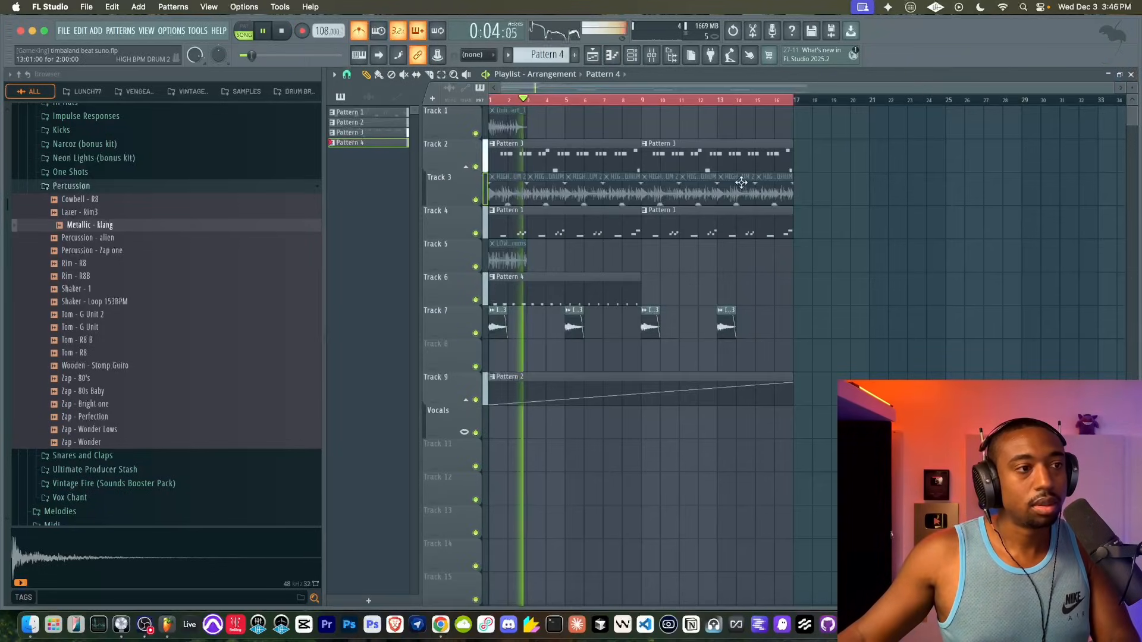
Duplicate the Pattern 4 clip on Track 6 to bar 9 and create the empty Pattern 5.
left_click_drag(541, 279, 692, 280)
key("F4")
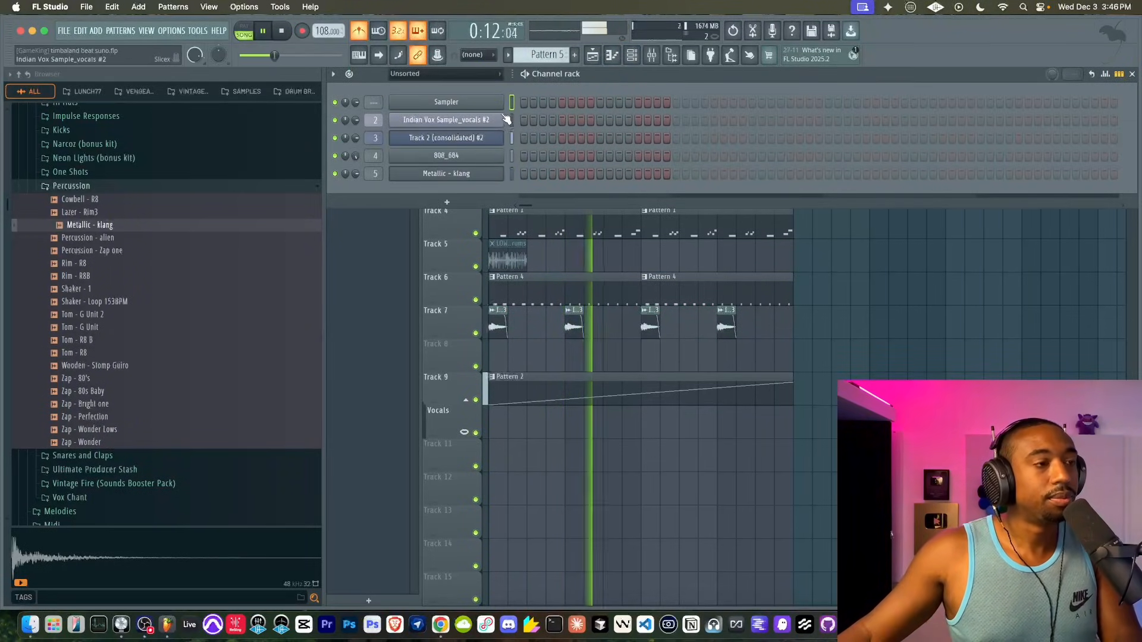
Try Kickstart 2 in the second effect slot of the Track 2 (consolidated) #2 mixer track.
left_click(655, 57)
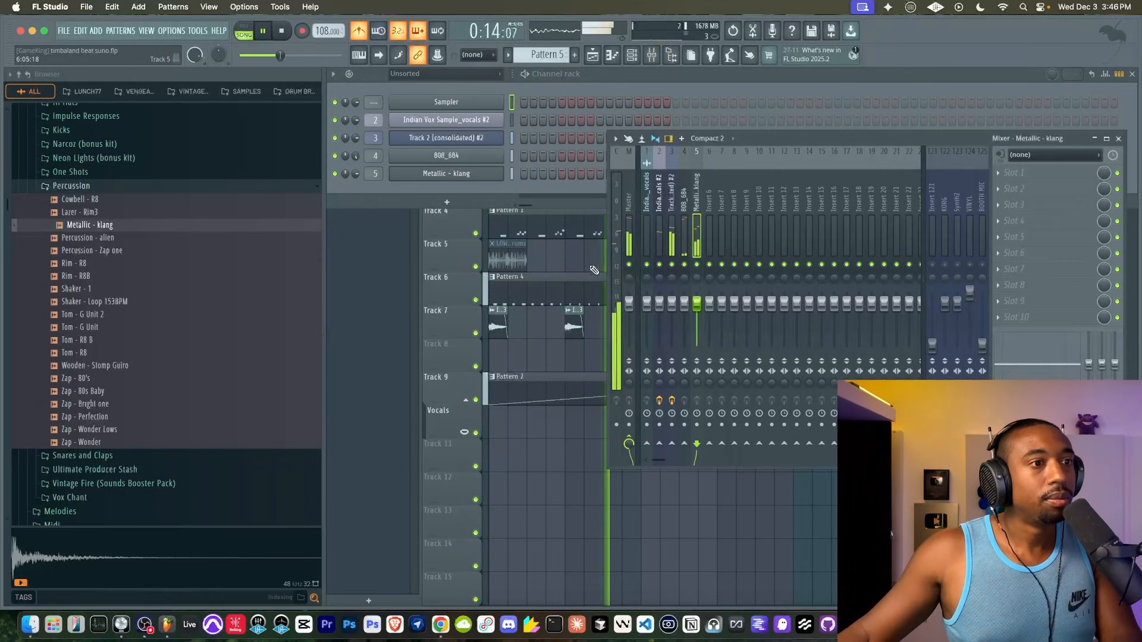
left_click(1022, 189)
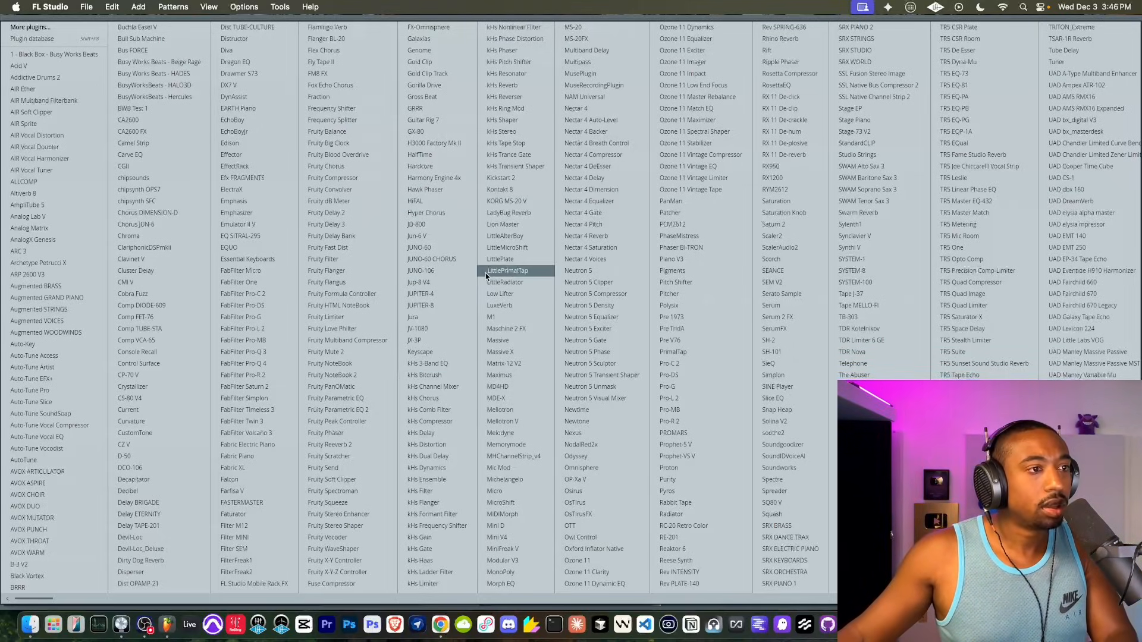
left_click(503, 178)
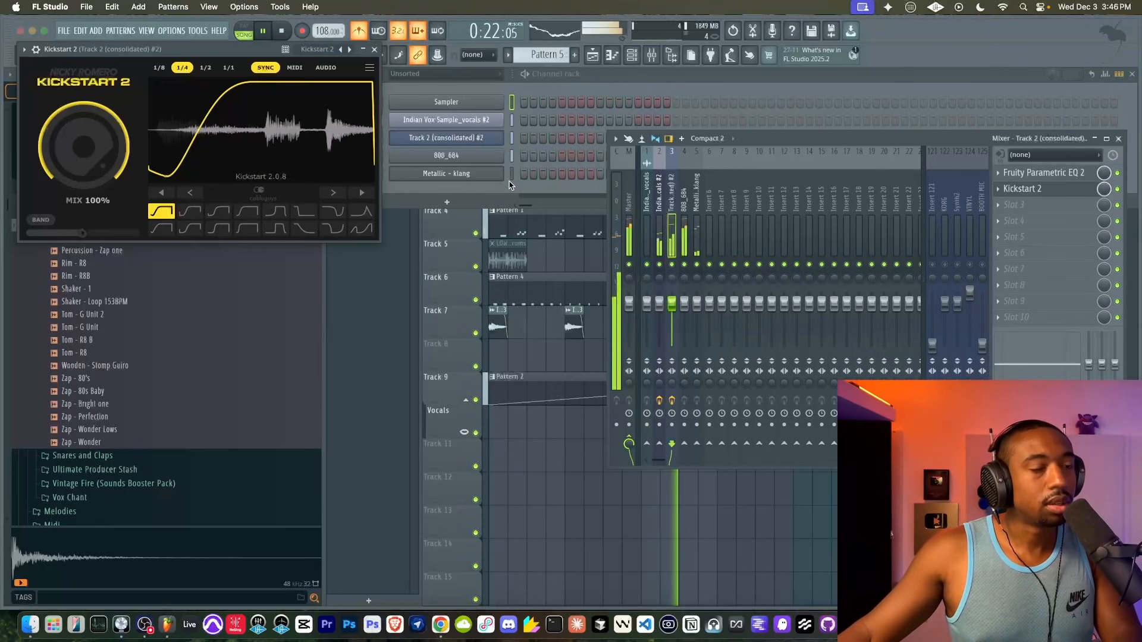
left_click(374, 52)
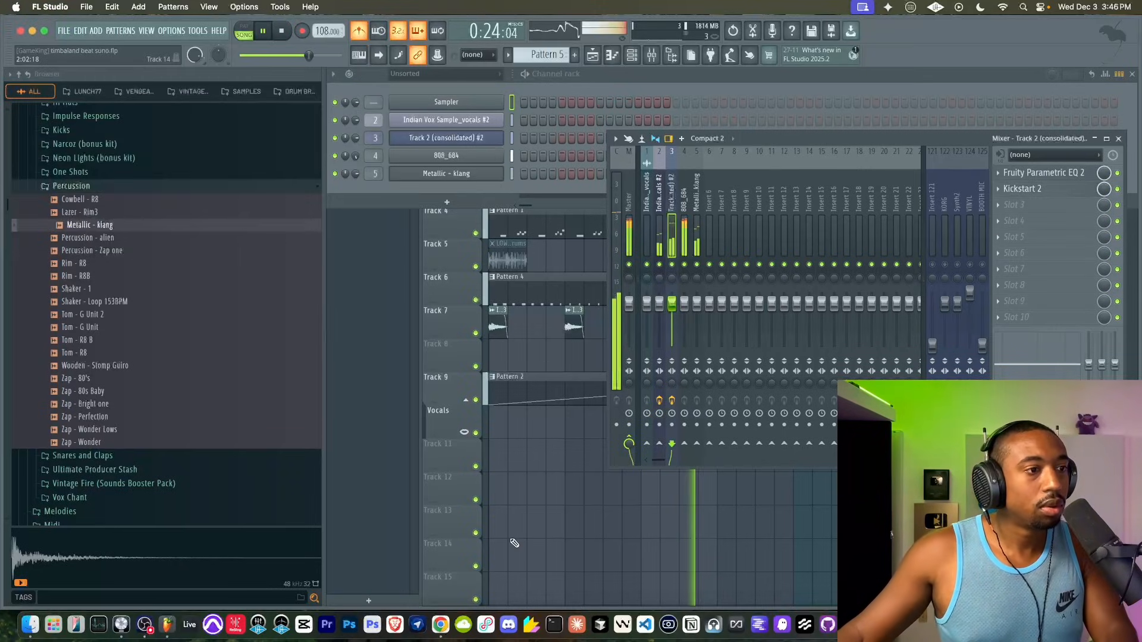
Try the 1/2 rate in Kickstart 2 and remove the effect from the Track 2 (consolidated) #2 mixer track.
left_click(659, 58)
left_click(659, 58)
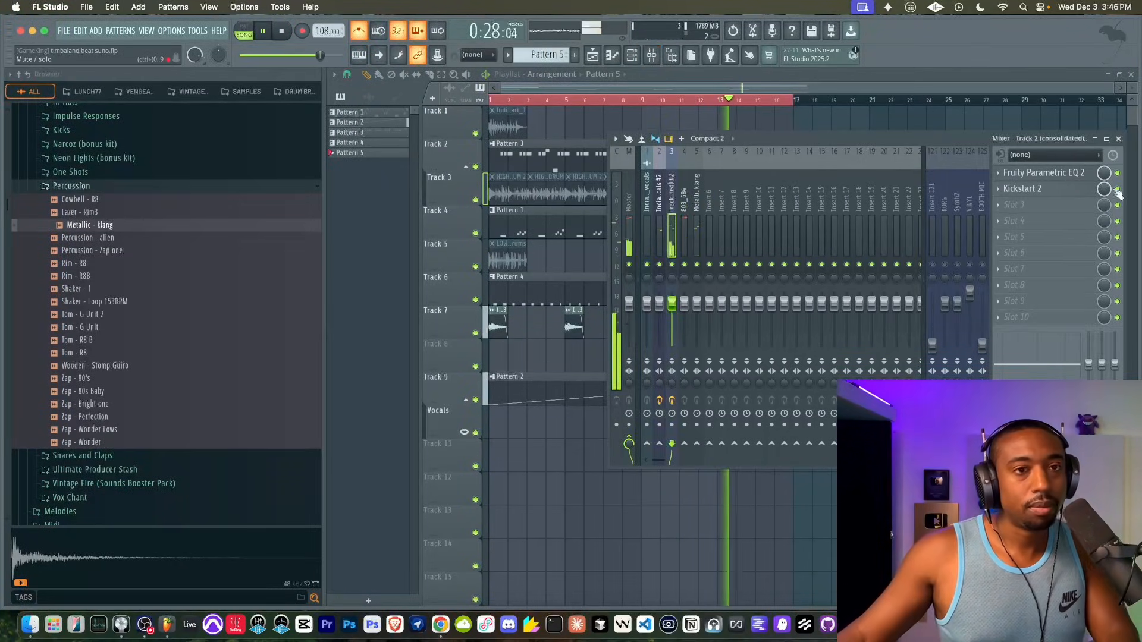
left_click(1078, 191)
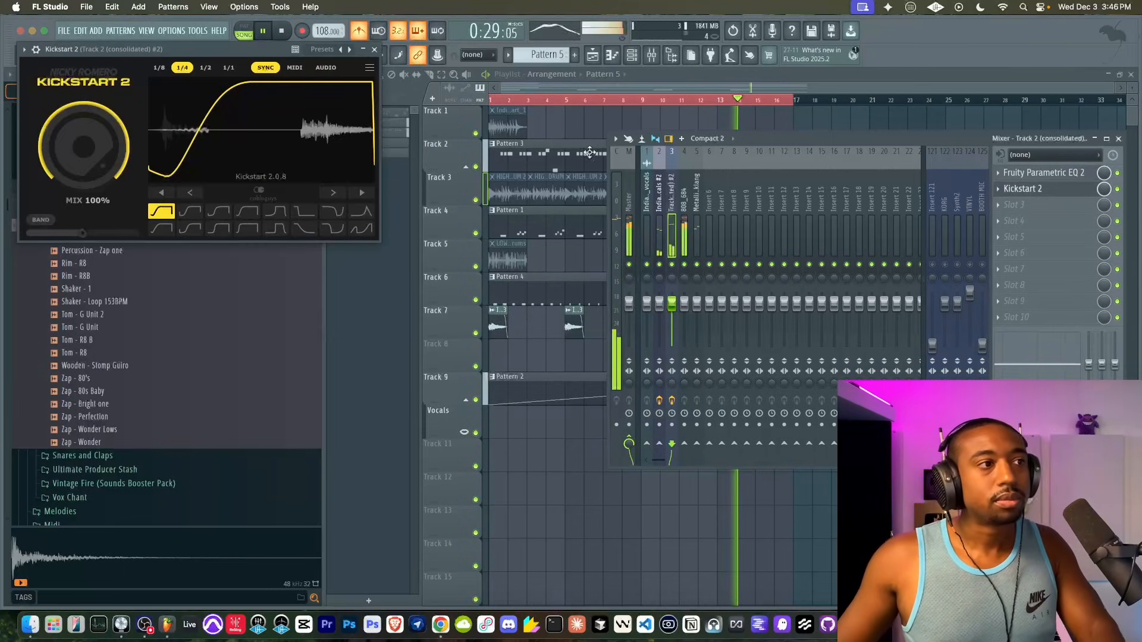
left_click(208, 68)
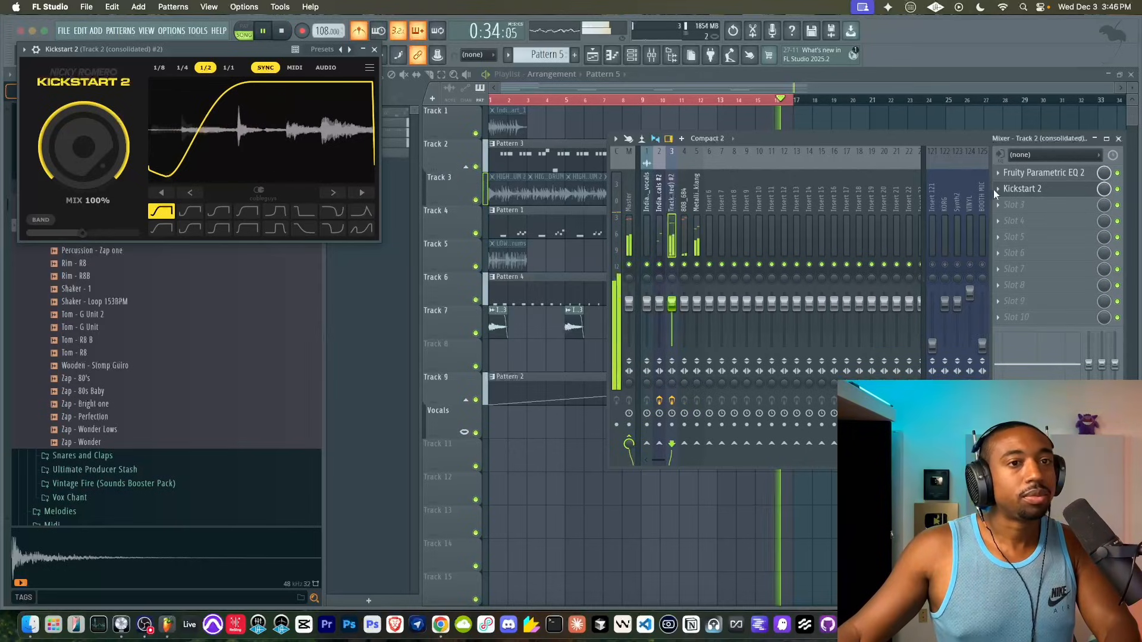
left_click(998, 190)
left_click(1014, 214)
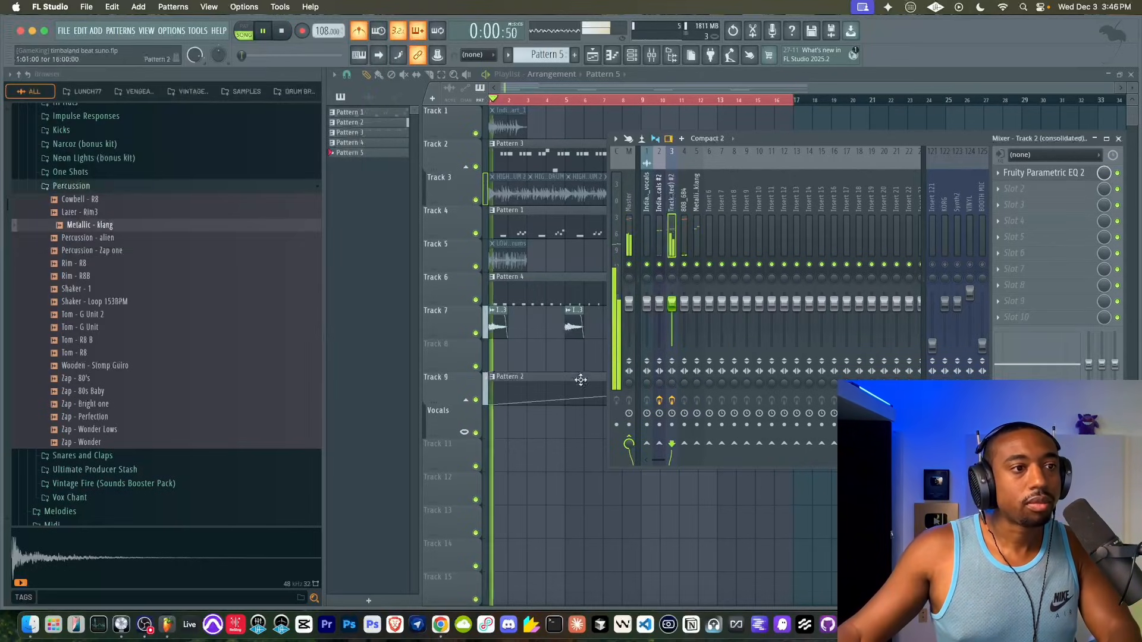
Save the project and lower the mixer volume of Track 2 (consolidated) #2.
key("F9")
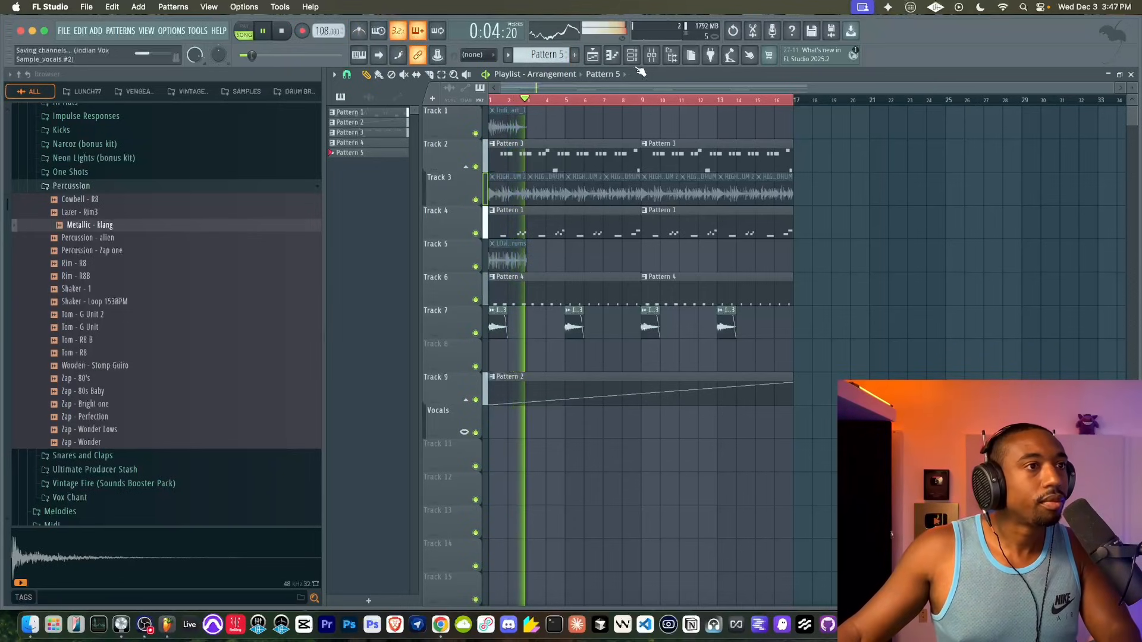
key("F6")
key("F9")
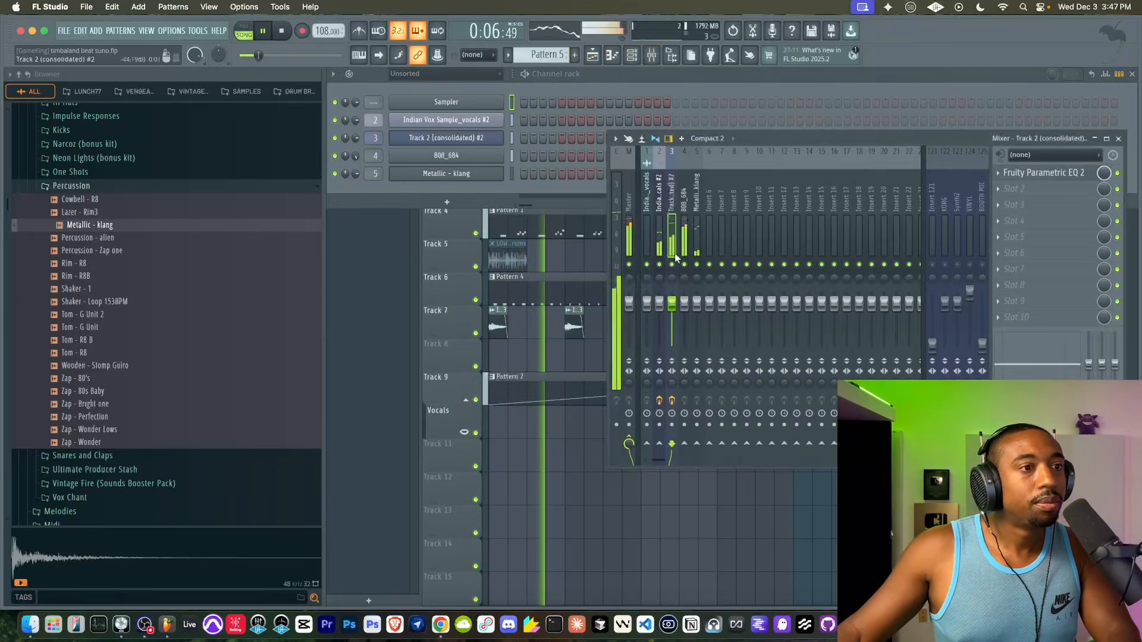
key("super+s")
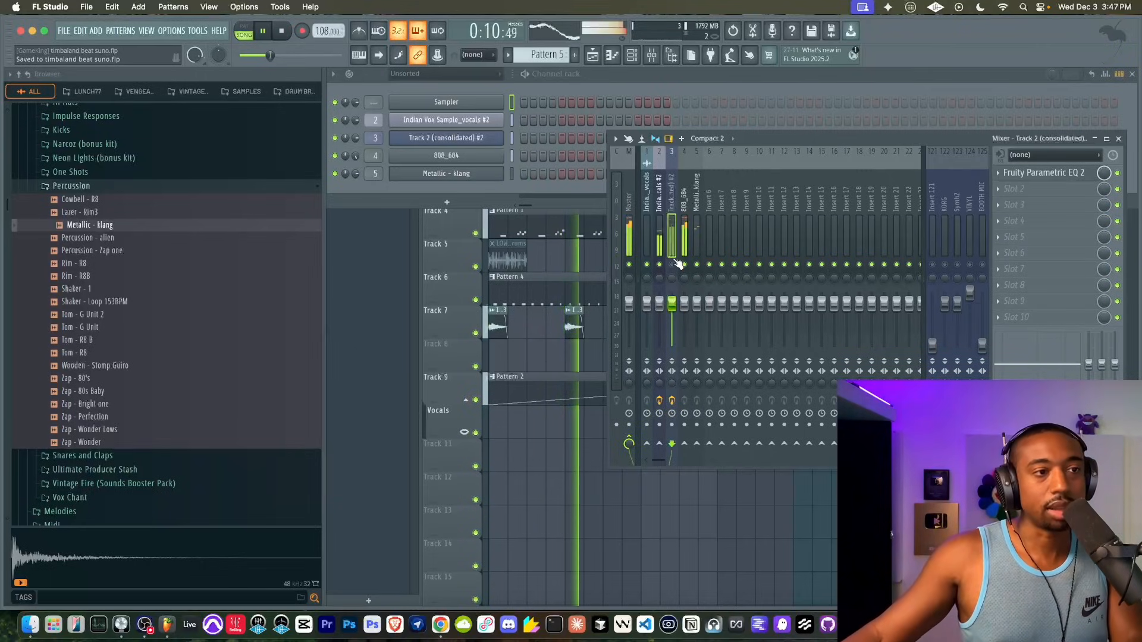
left_click_drag(672, 304, 672, 319)
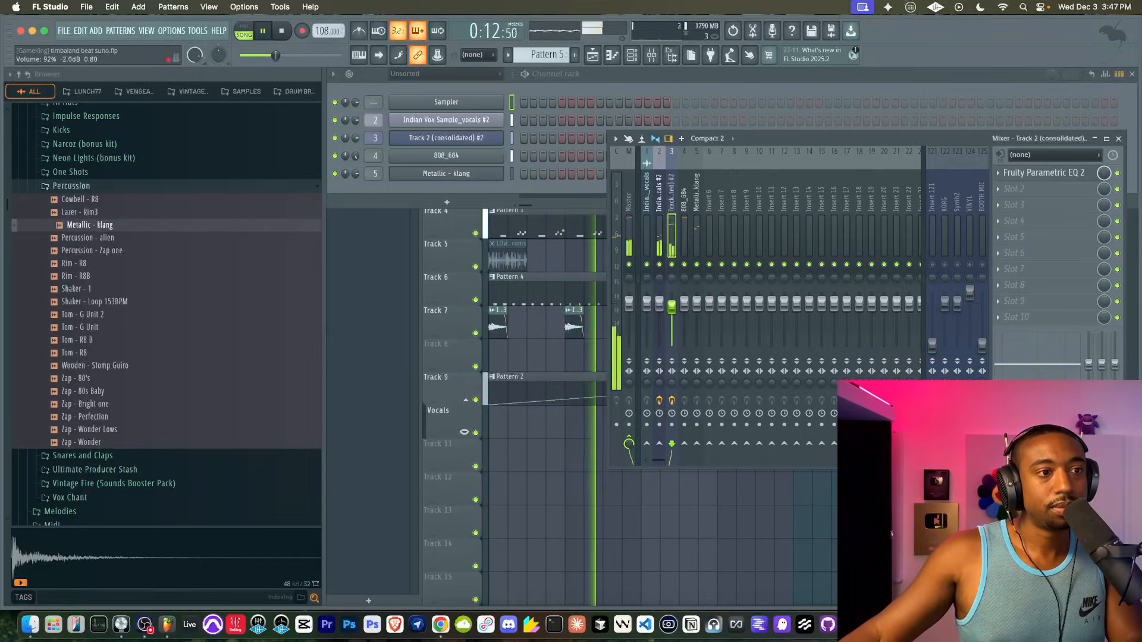
Hide the mixer, show the channel rack and select Pattern 5 as the active pattern.
left_click(559, 438)
left_click(632, 55)
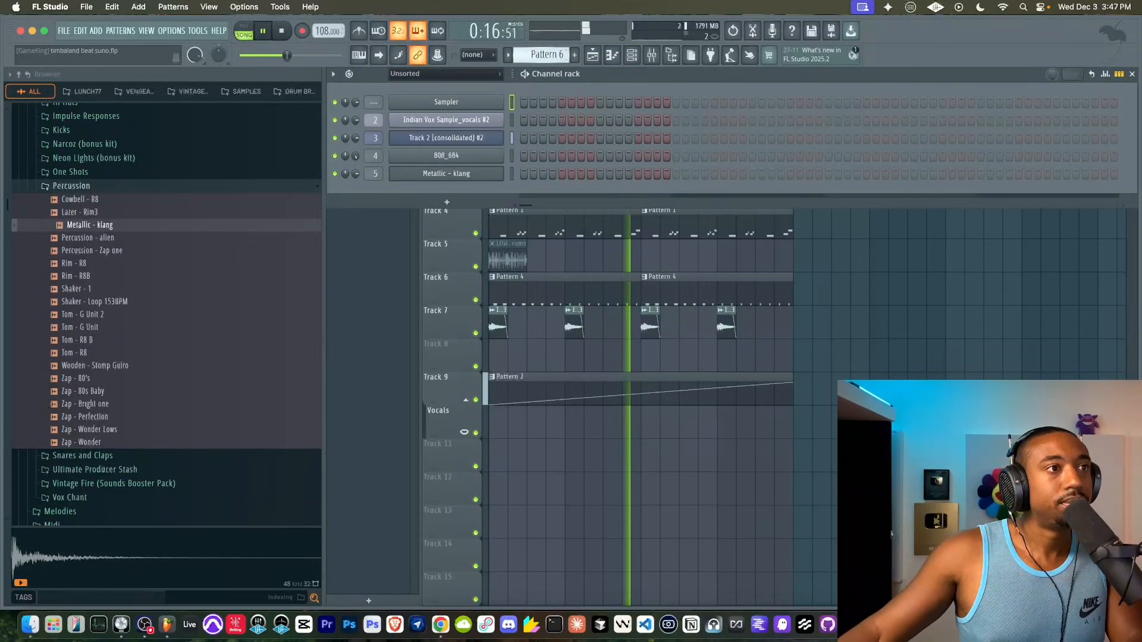
left_click_drag(544, 56, 543, 55)
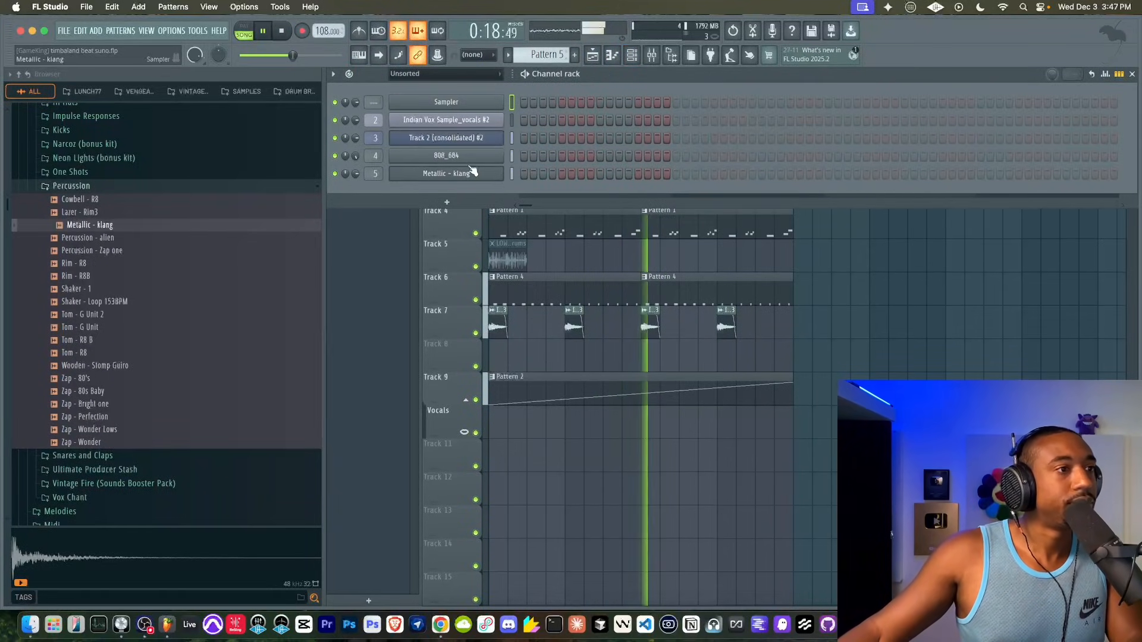
Try raising and lowering the master pitch of the Indian Vox Sample_vocals #2 Slicex channel, and reset it.
left_click(477, 138)
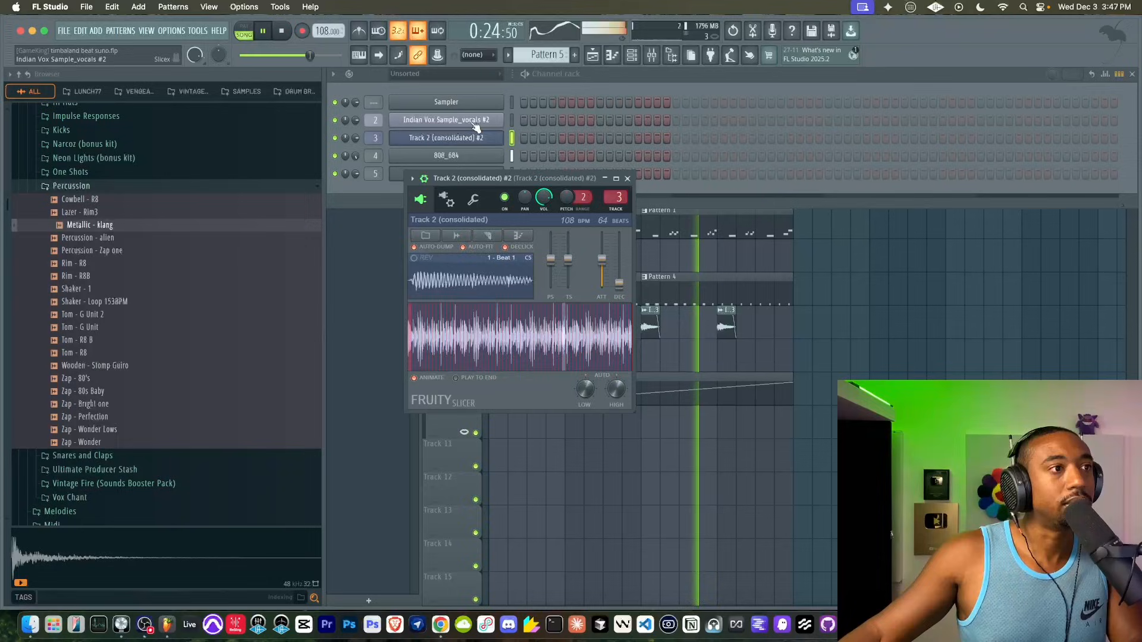
left_click(489, 123)
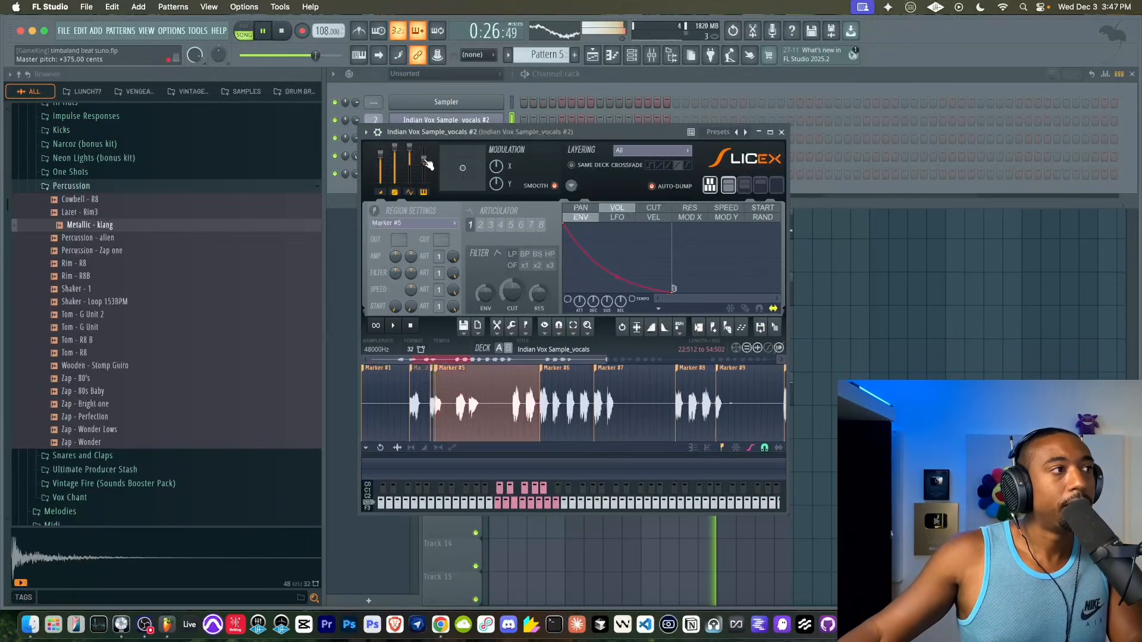
left_click_drag(431, 168, 432, 156)
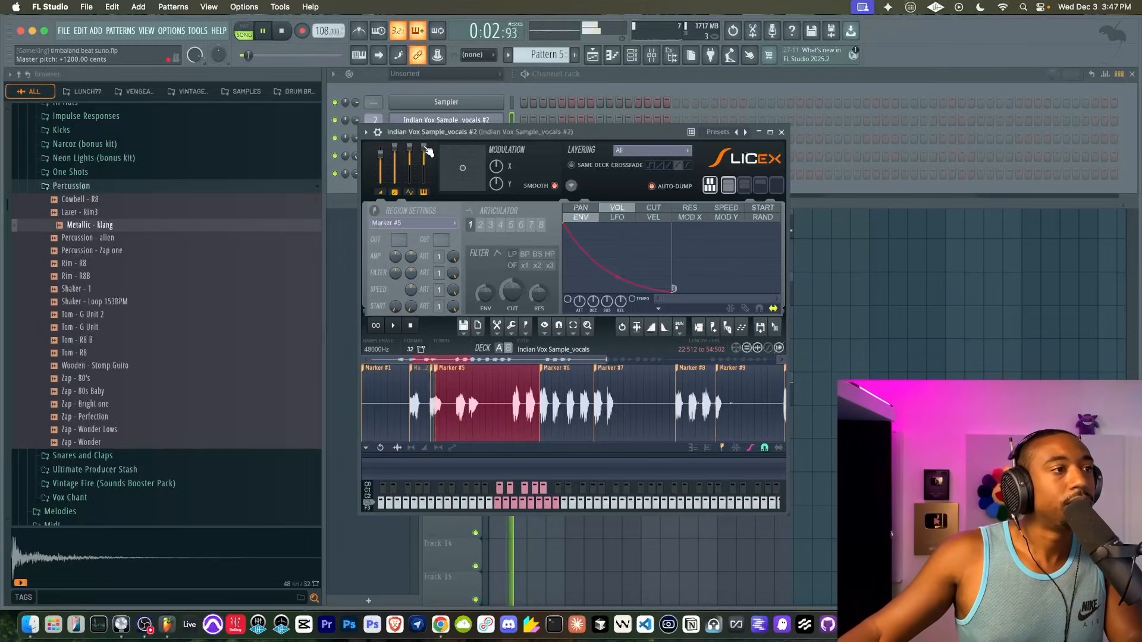
right_click(428, 151)
left_click(437, 157)
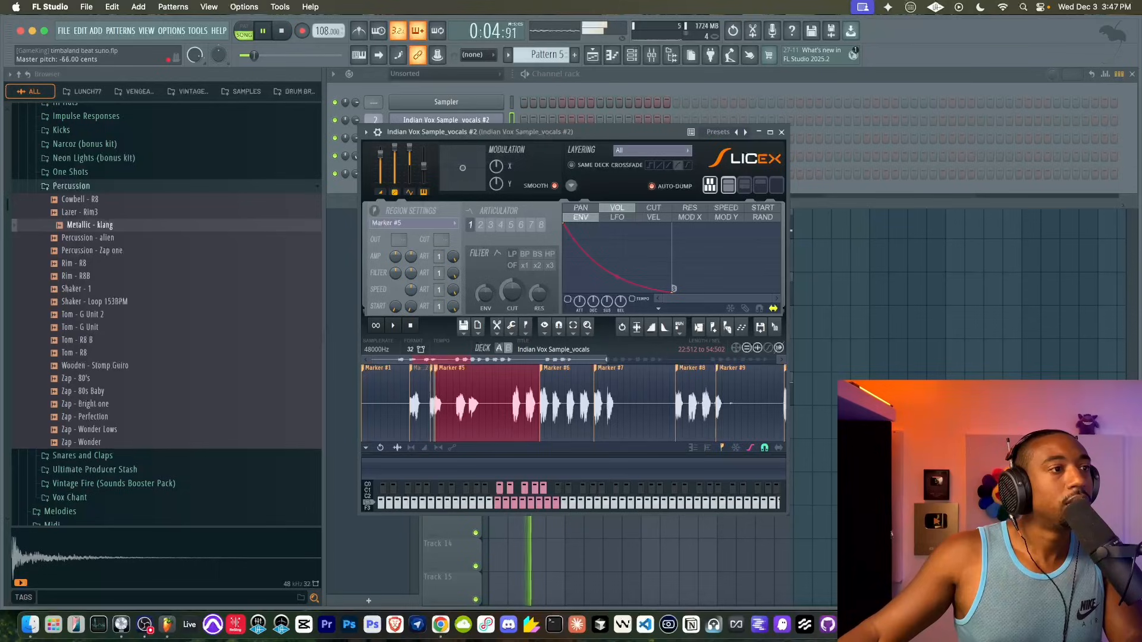
right_click(427, 173)
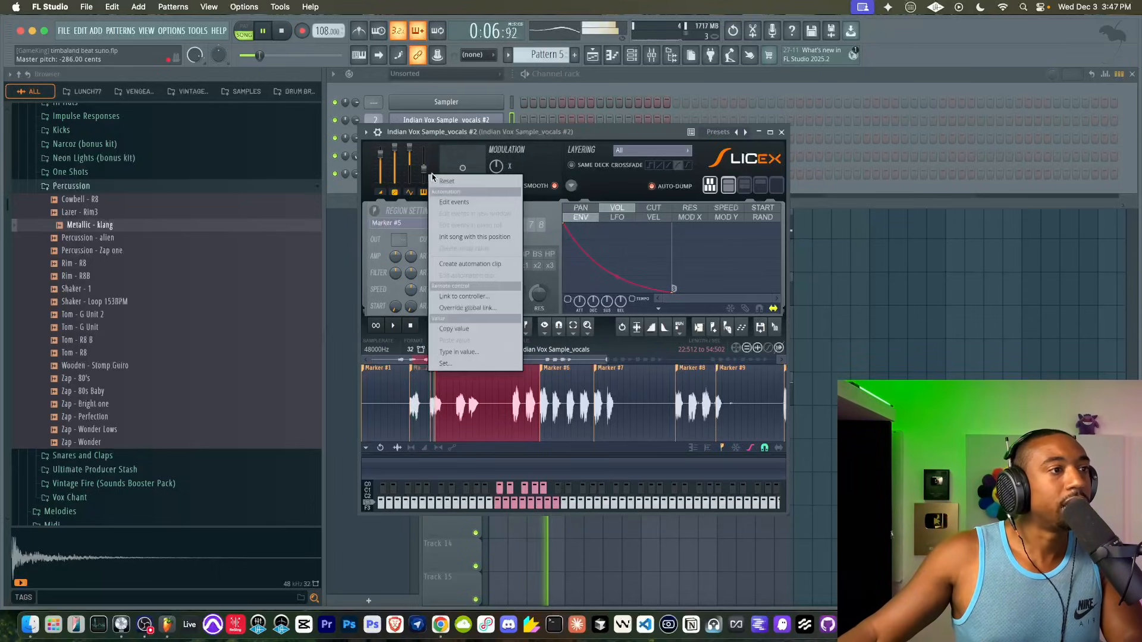
left_click(437, 179)
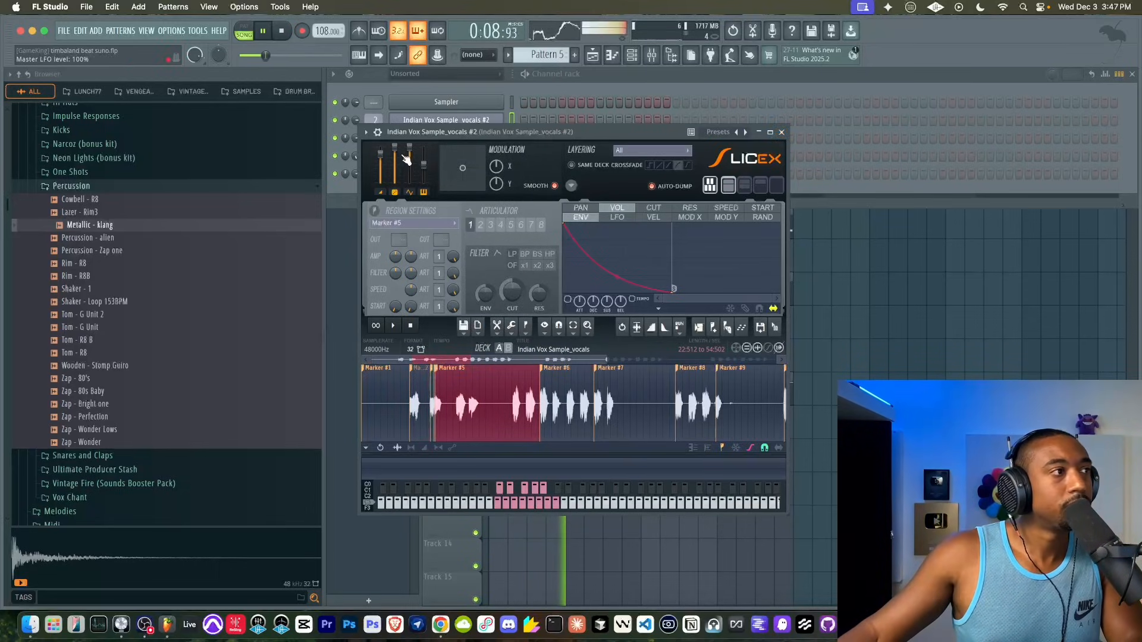
left_click(783, 132)
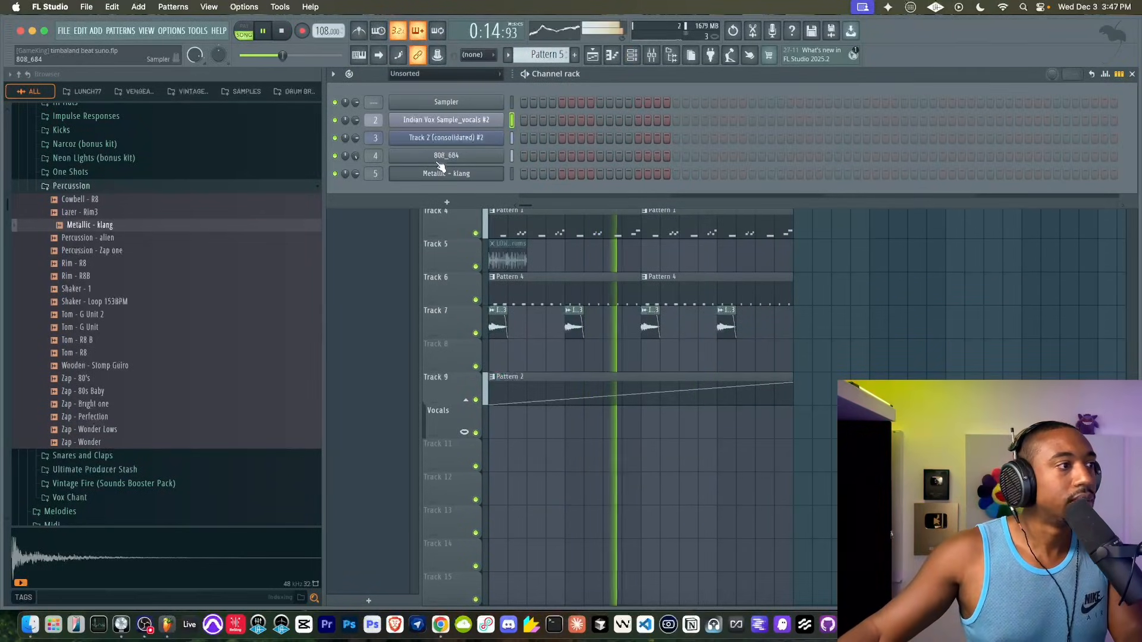
Add a BusyWorksBeats - HALO3D channel and load the Secret Skulls preset from its Plucks category.
left_click(447, 201)
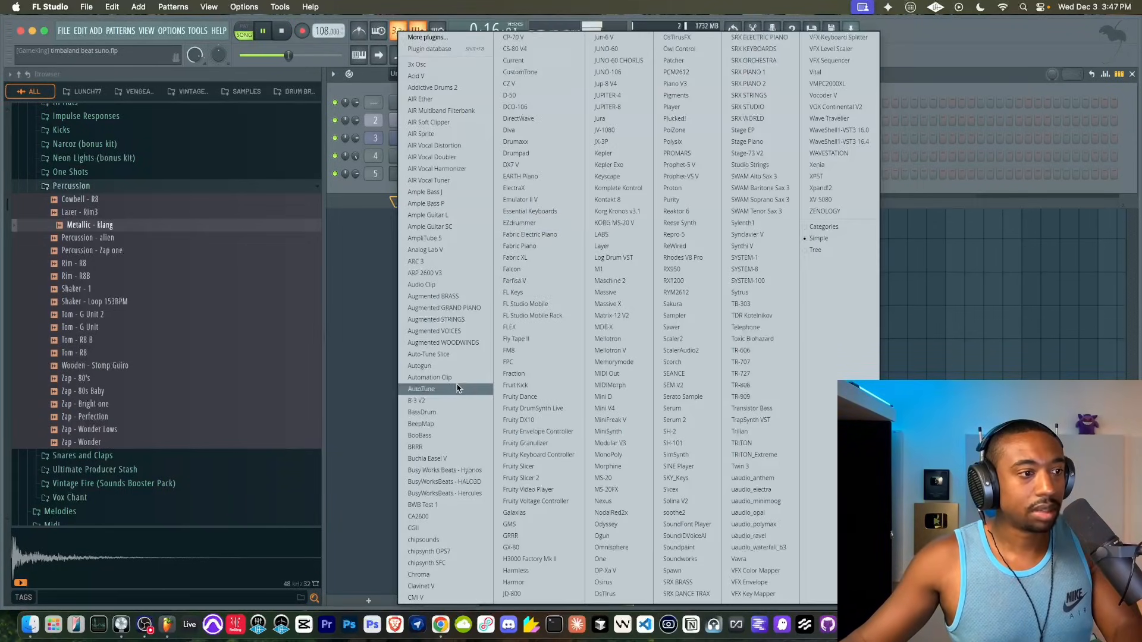
left_click(453, 481)
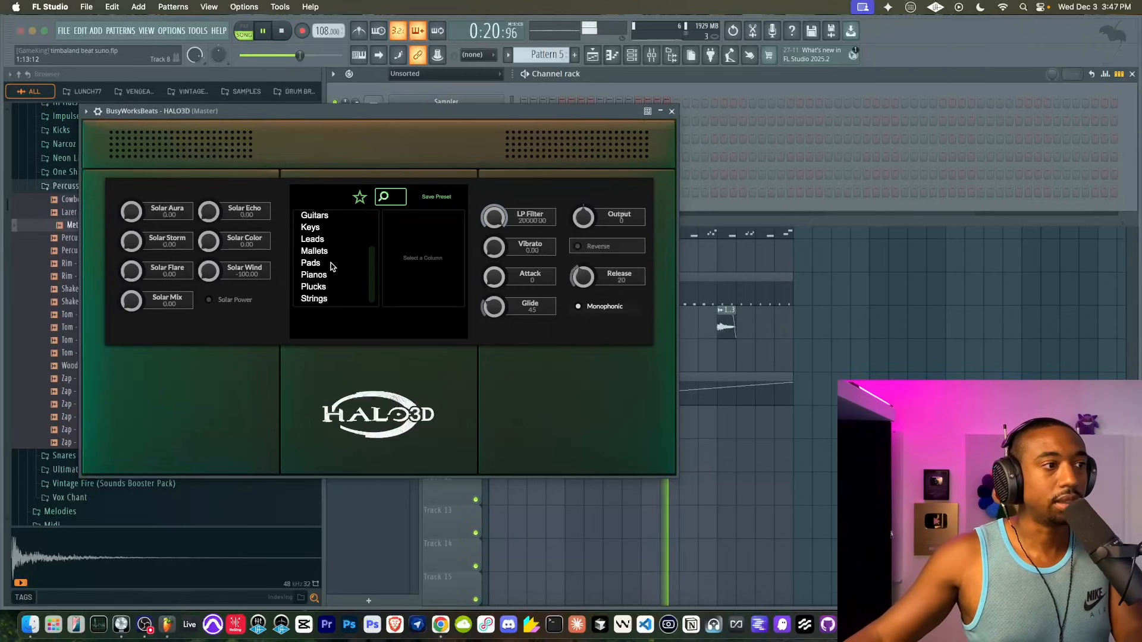
left_click(314, 286)
left_click(434, 254)
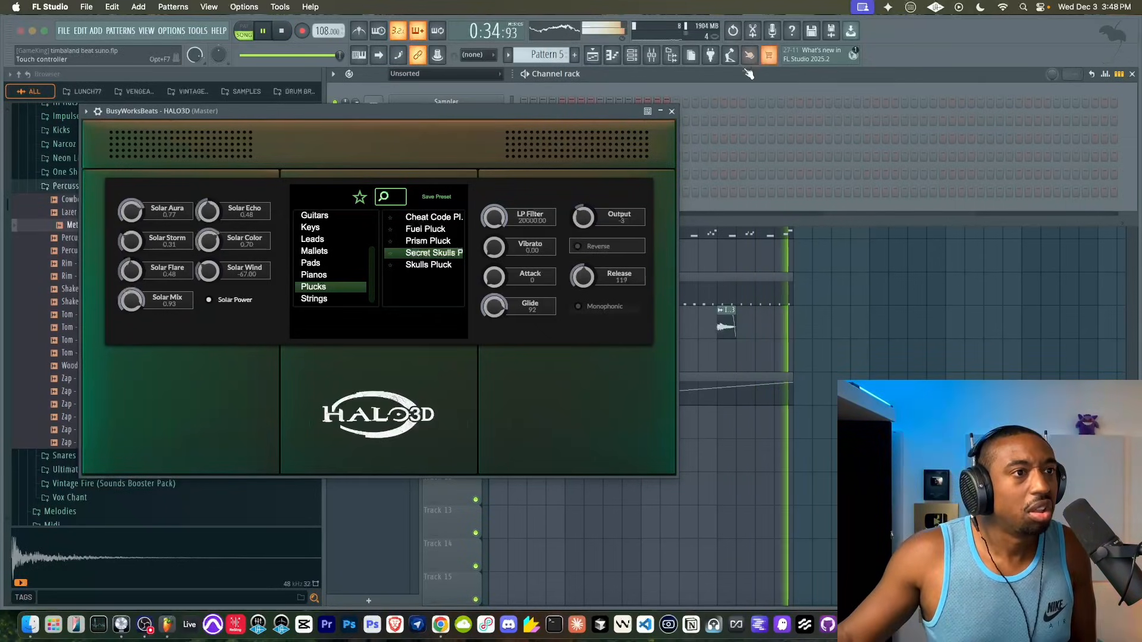
left_click(672, 111)
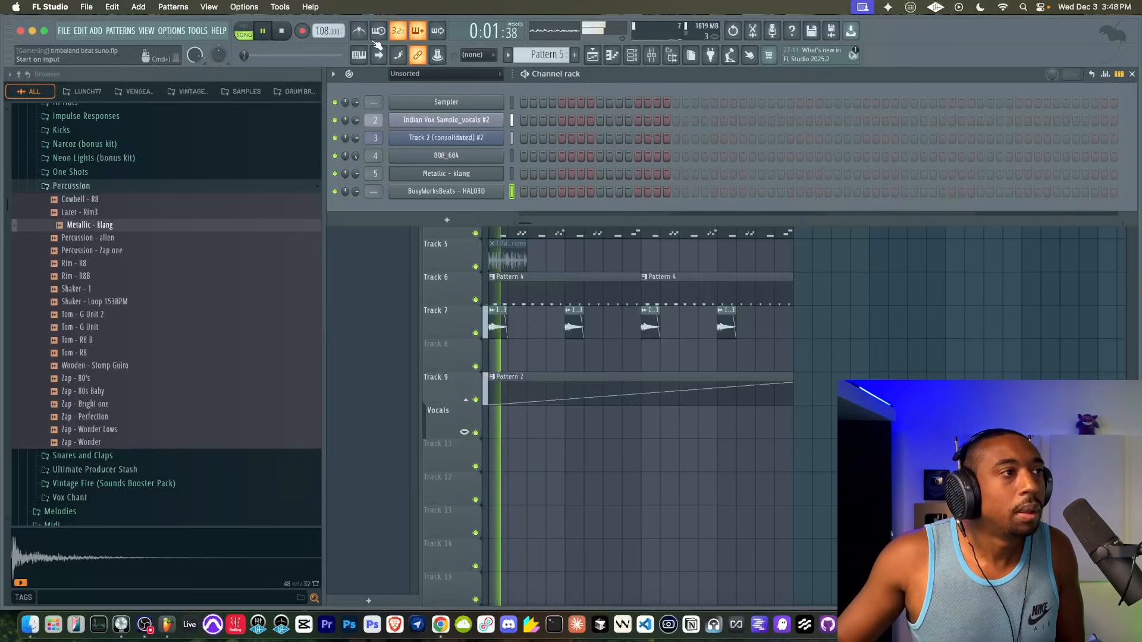
Stop playback and record a HALO3D pluck part into Pattern 5 across the 16 bars on Track 8.
left_click(282, 34)
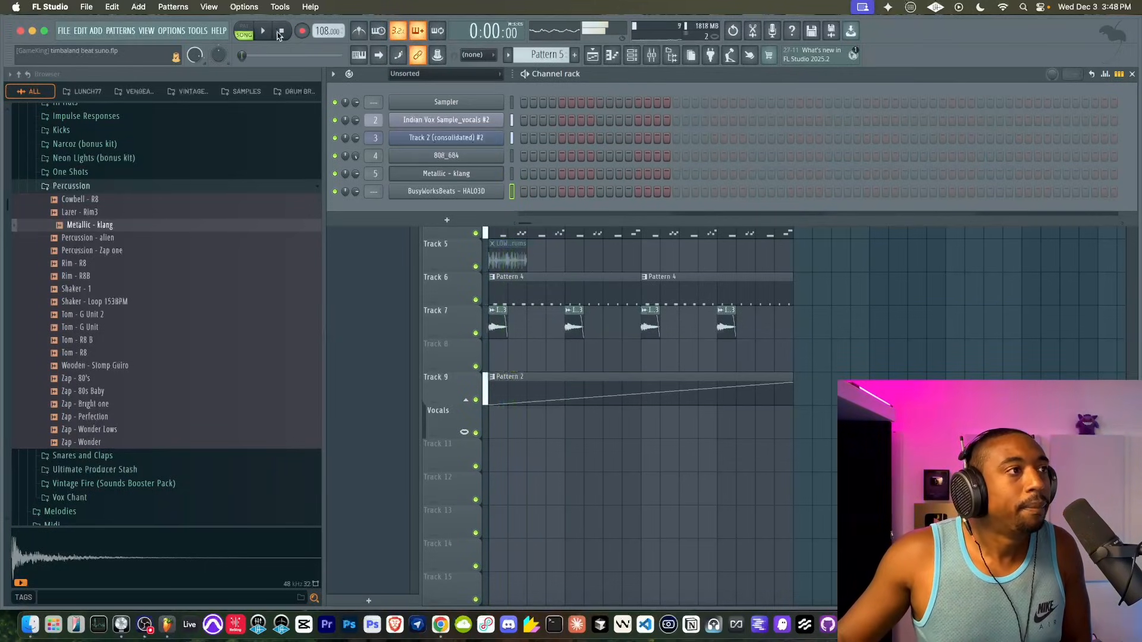
key("F6")
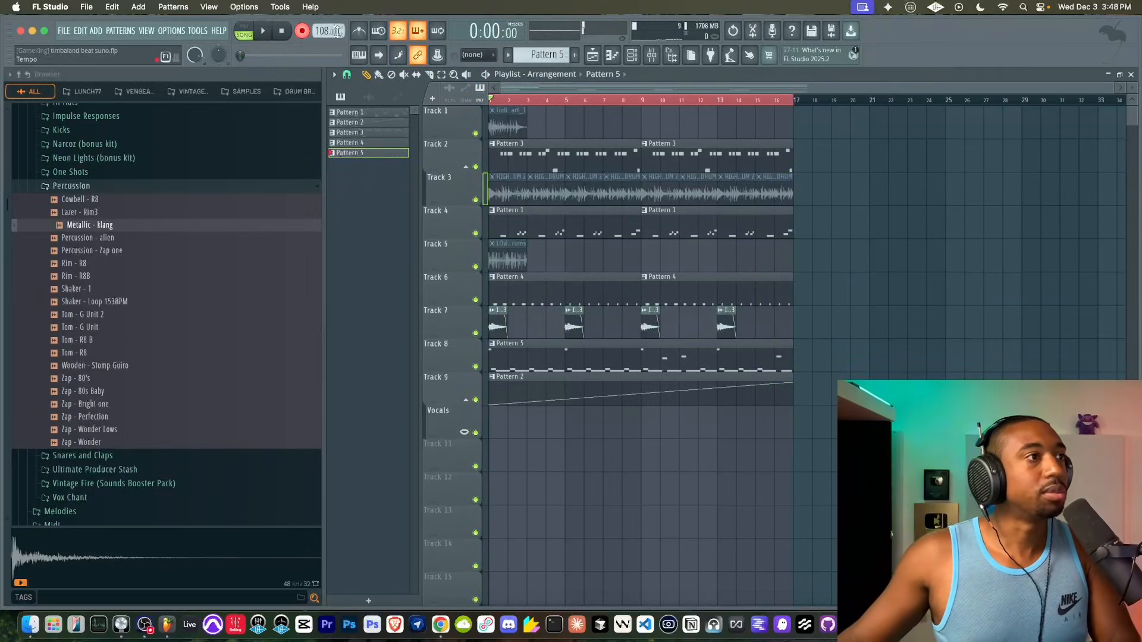
Route the BusyWorksBeats - HALO3D channel to mixer track 6, save the project and return to the playlist.
left_click(632, 55)
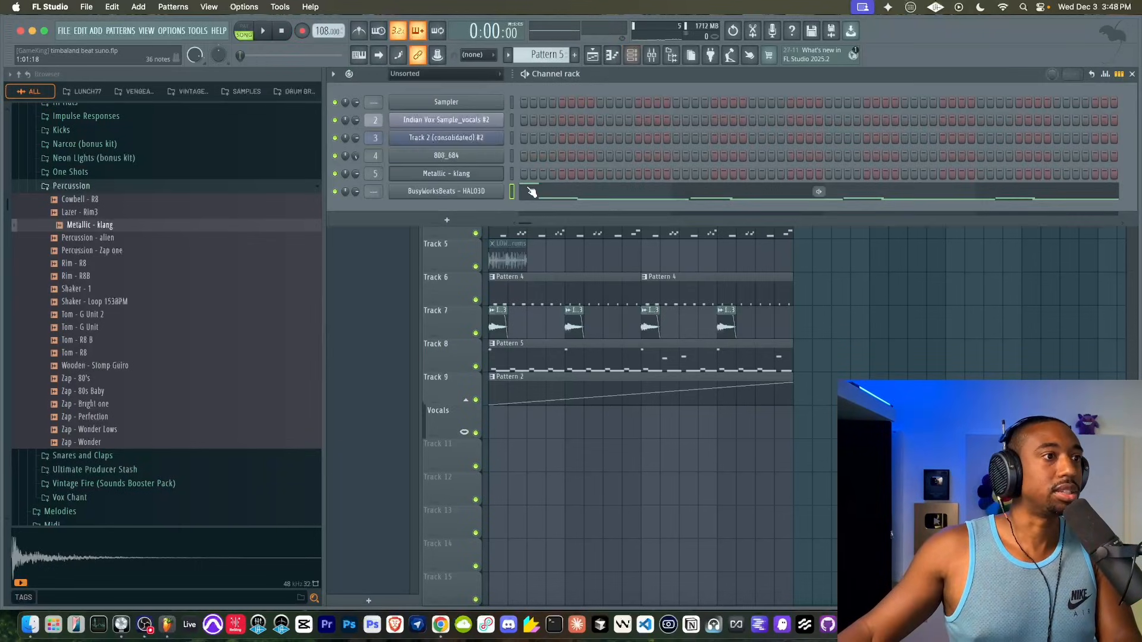
double_click(516, 189)
key("super+s")
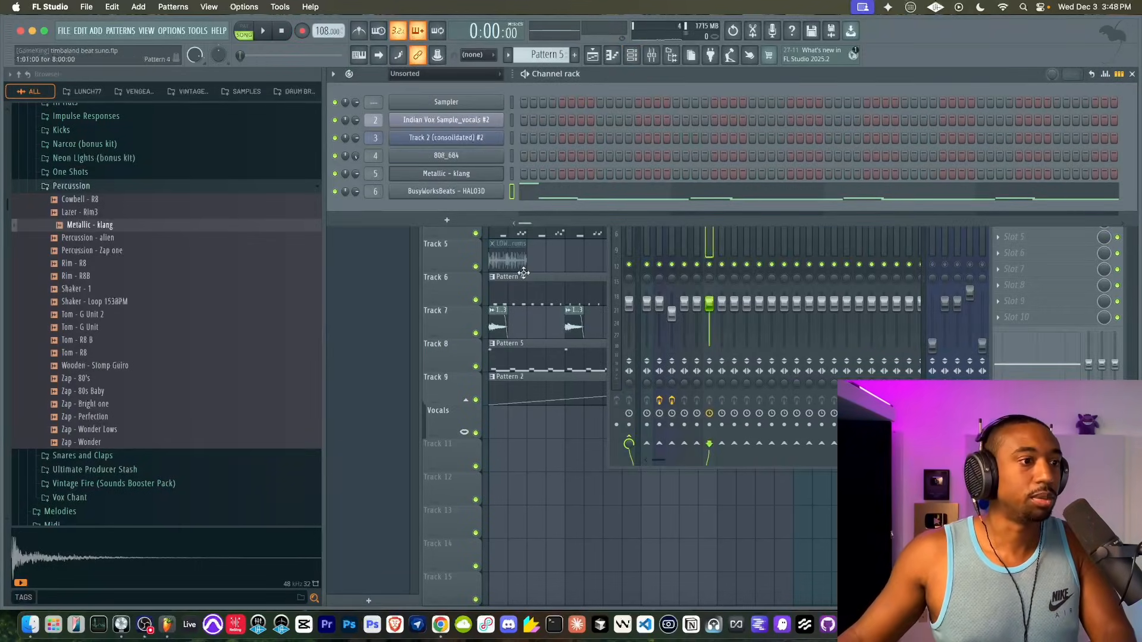
key("F5")
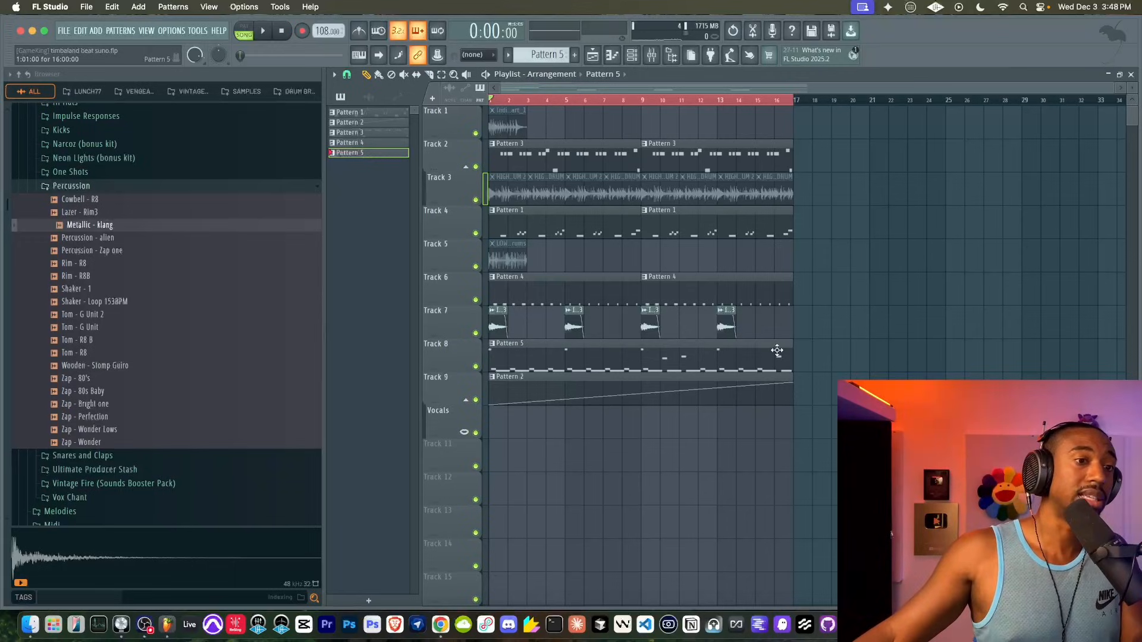
Play the arrangement while reviewing the channel rack and the levels in the mixer.
left_click(632, 54)
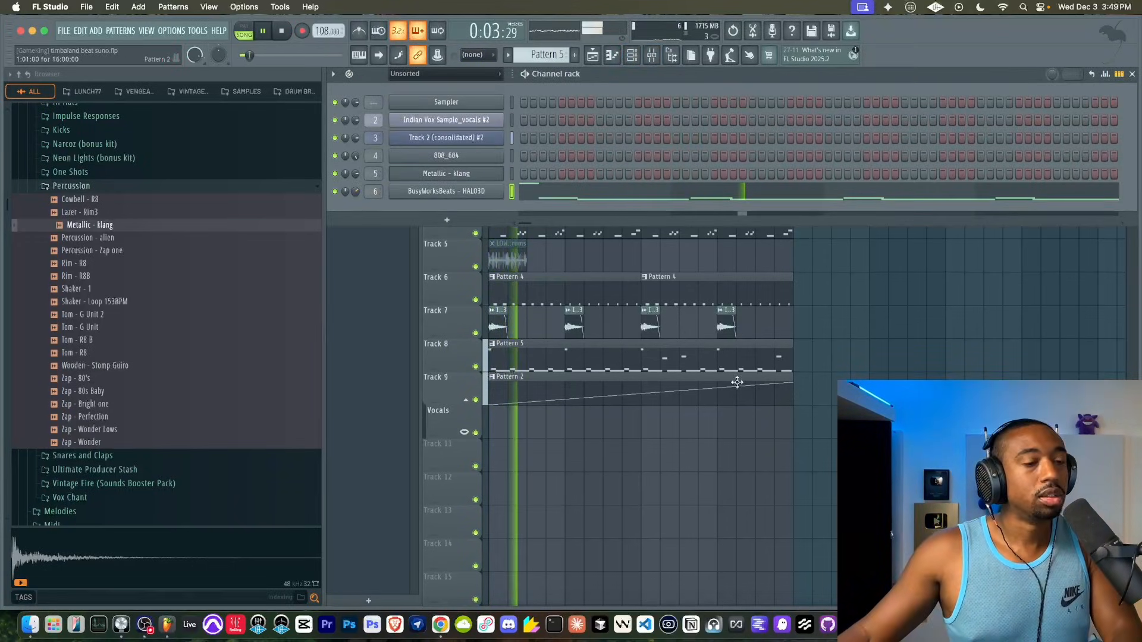
key("space")
right_click(733, 445)
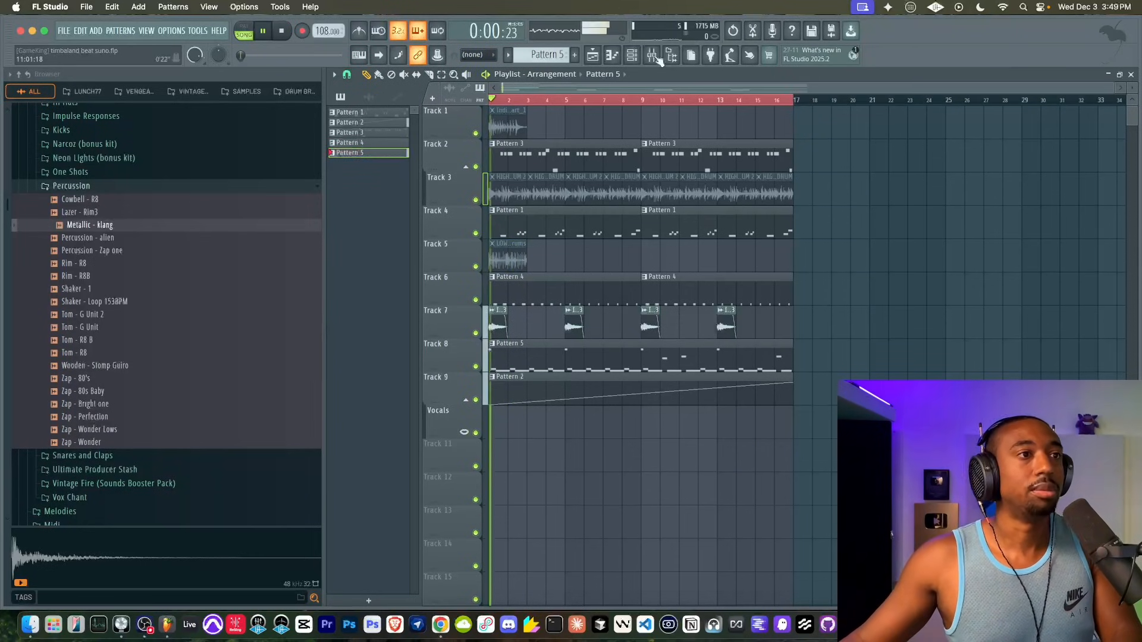
left_click(652, 54)
left_click(672, 202)
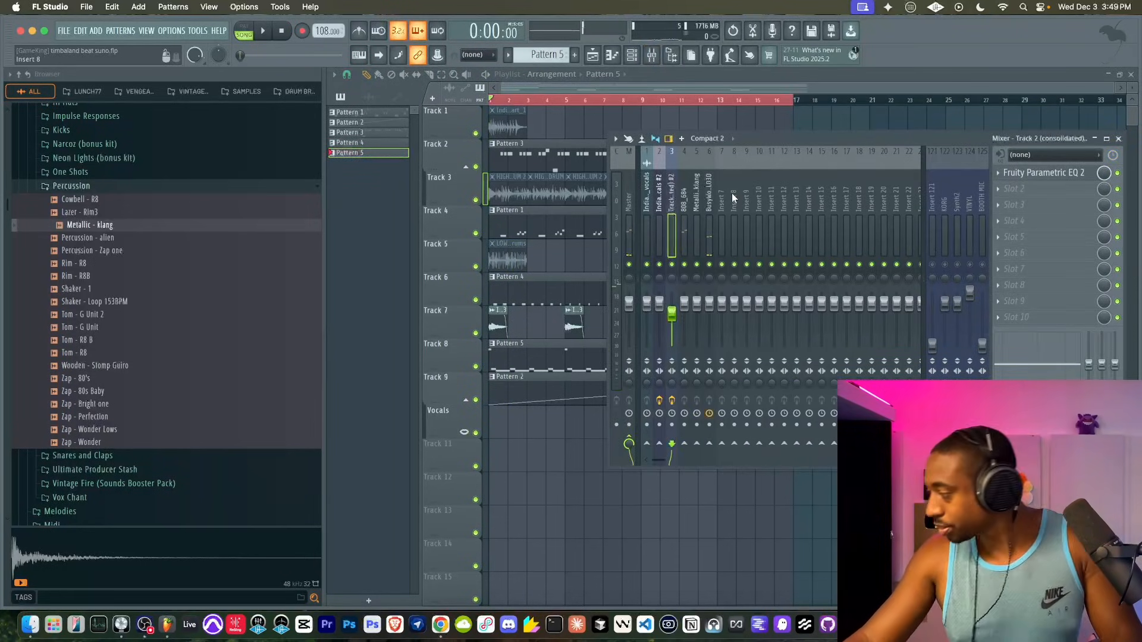
left_click_drag(793, 141, 671, 134)
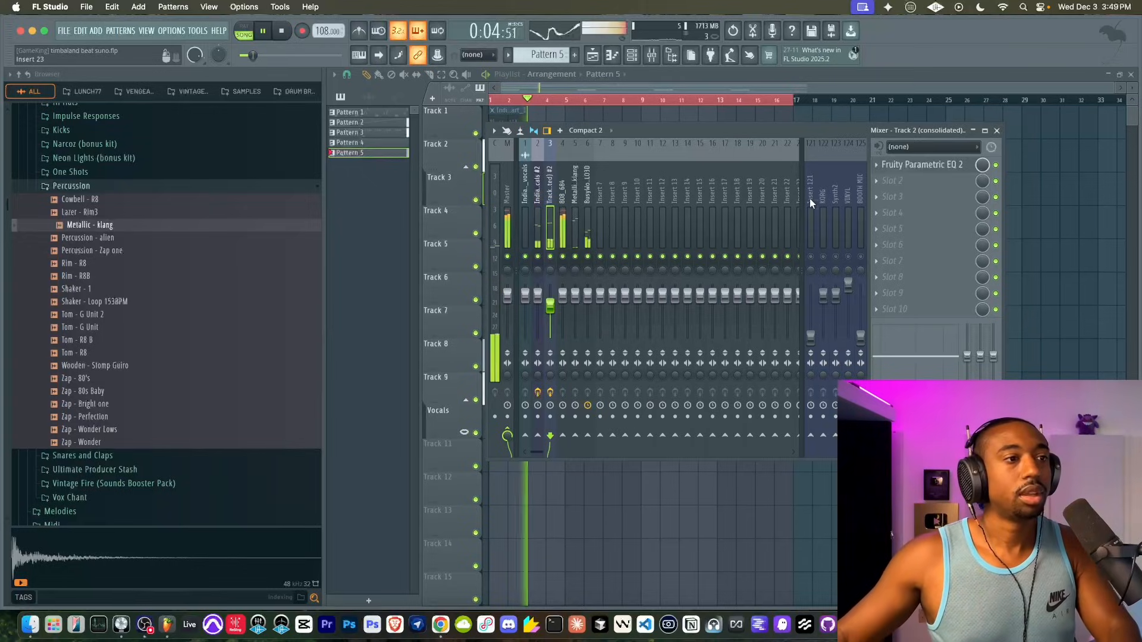
left_click(996, 130)
In a new Pattern 6, add the Clap - lofi 7 sample from Snares and Claps as a channel routed to mixer track 7.
left_click(631, 60)
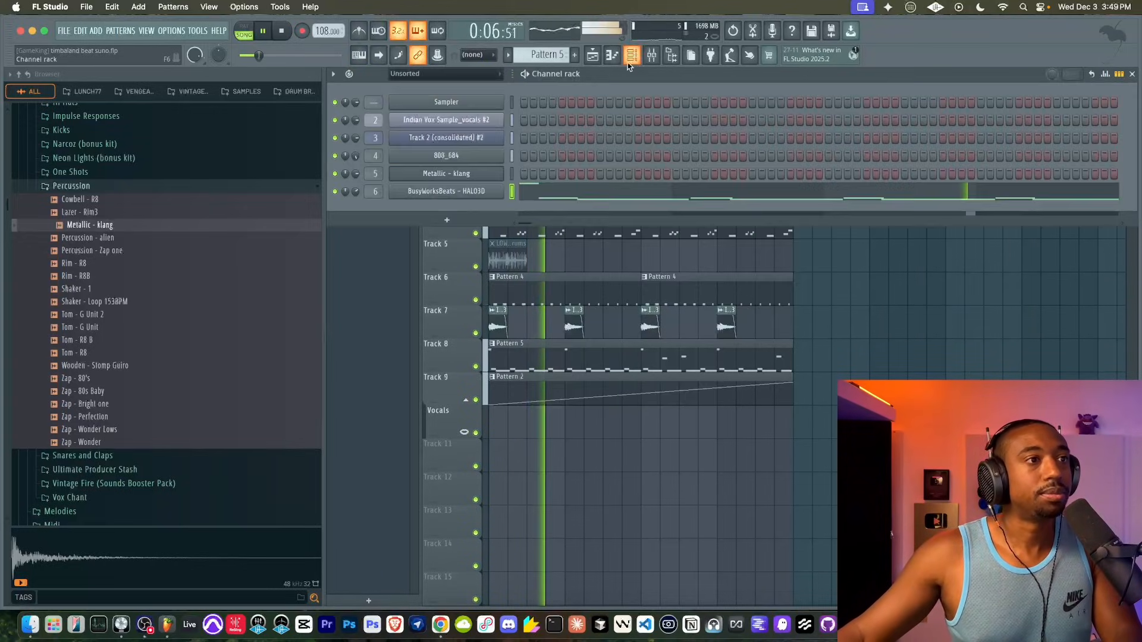
left_click(102, 187)
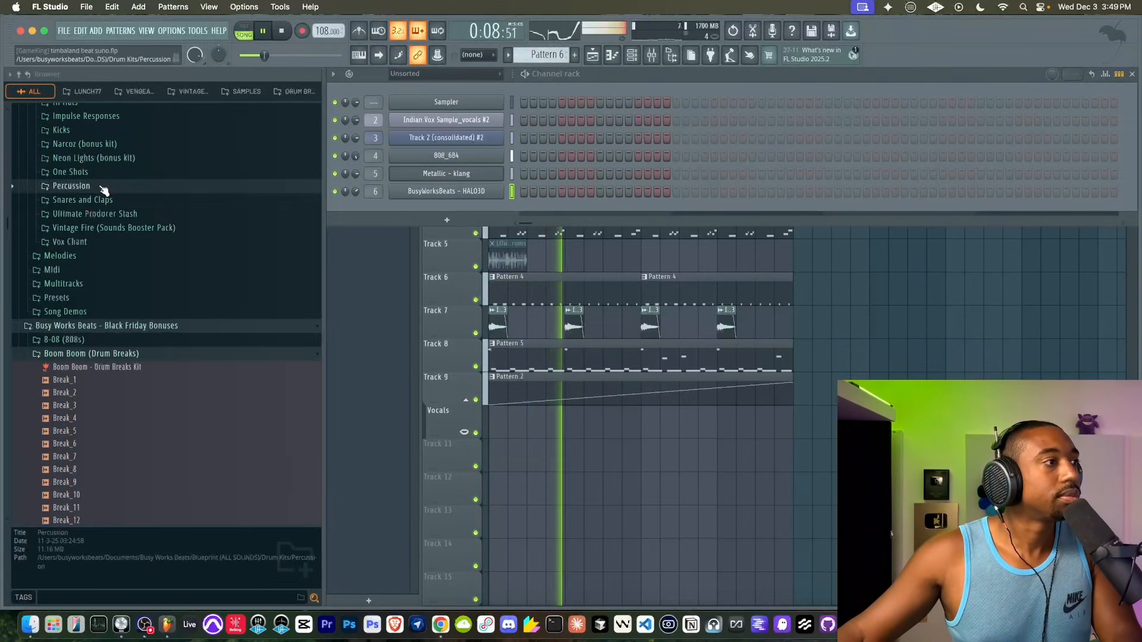
scroll(102, 189, "up", 4)
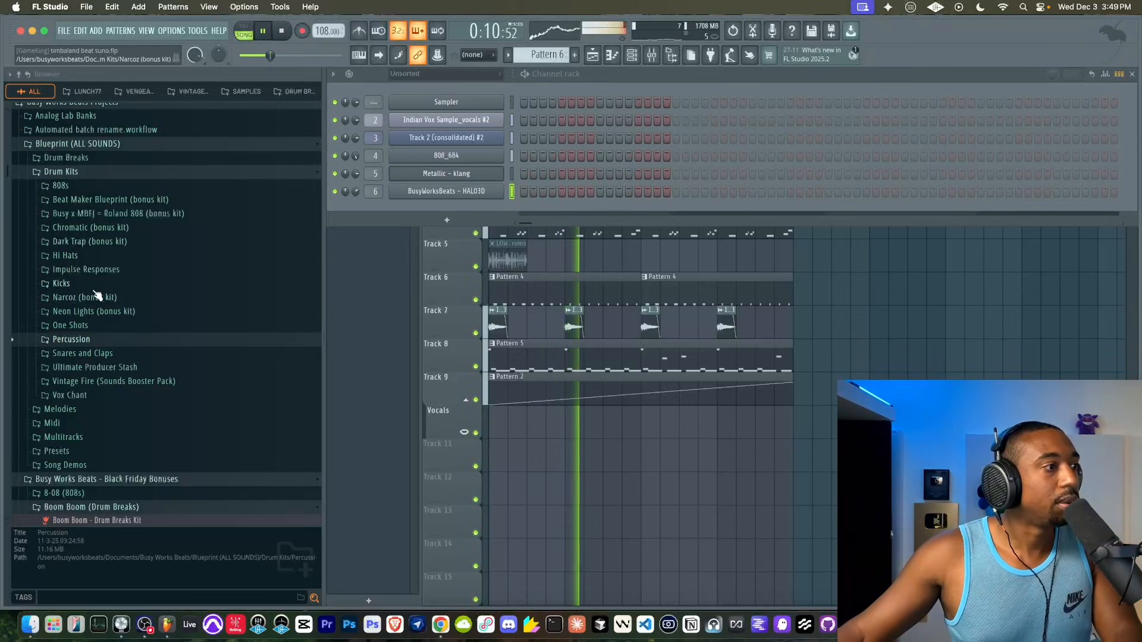
left_click(97, 352)
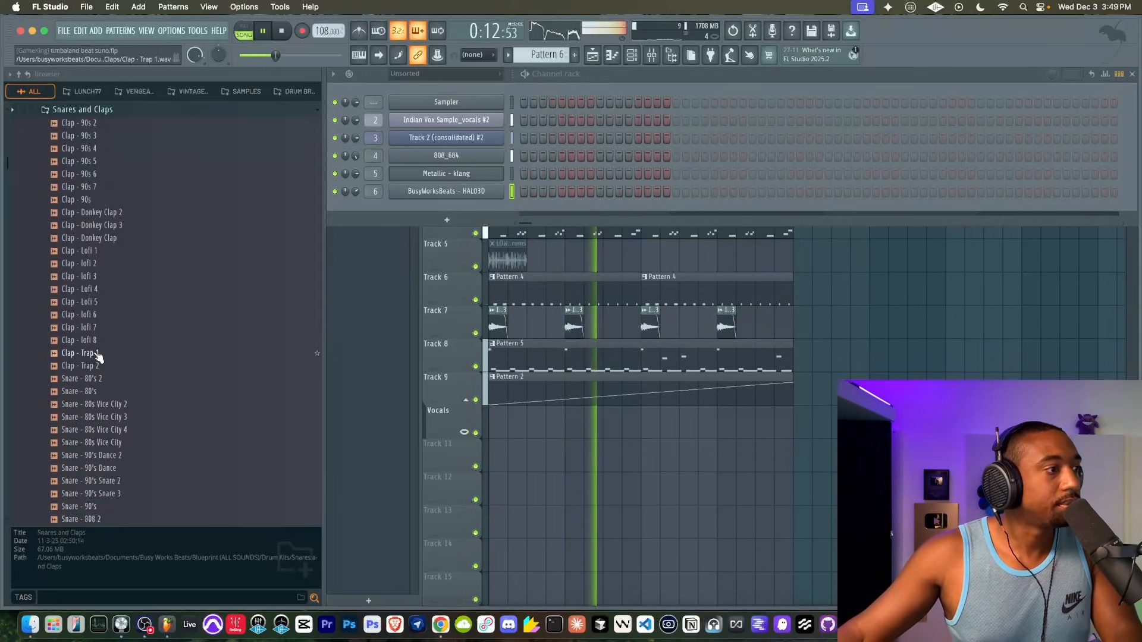
left_click(97, 327)
right_click(102, 329)
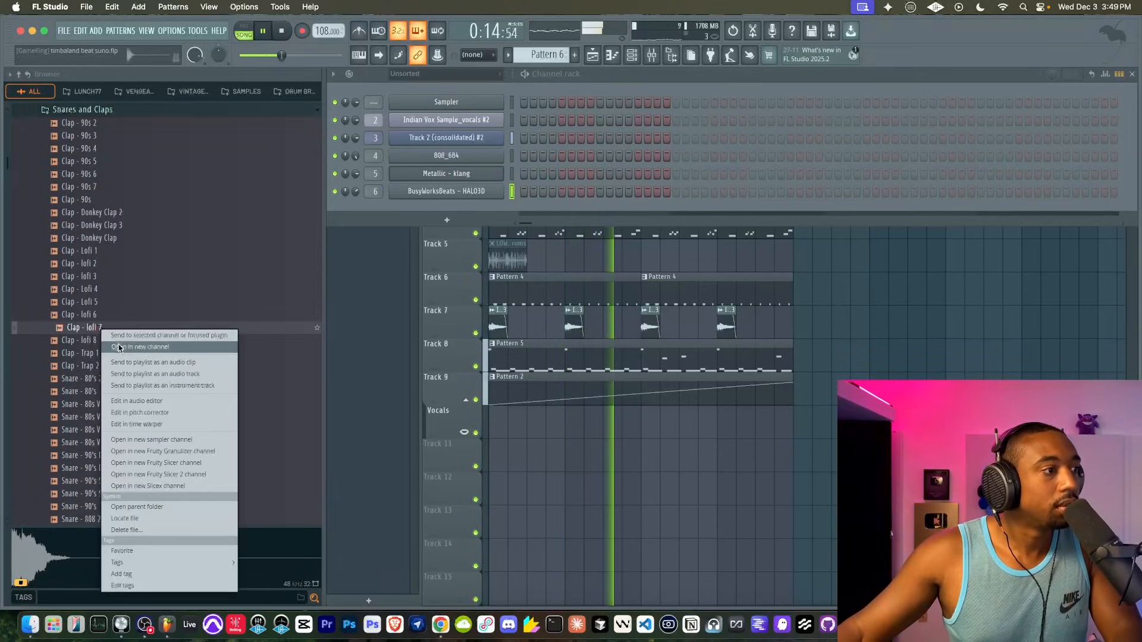
left_click(118, 348)
key("F9")
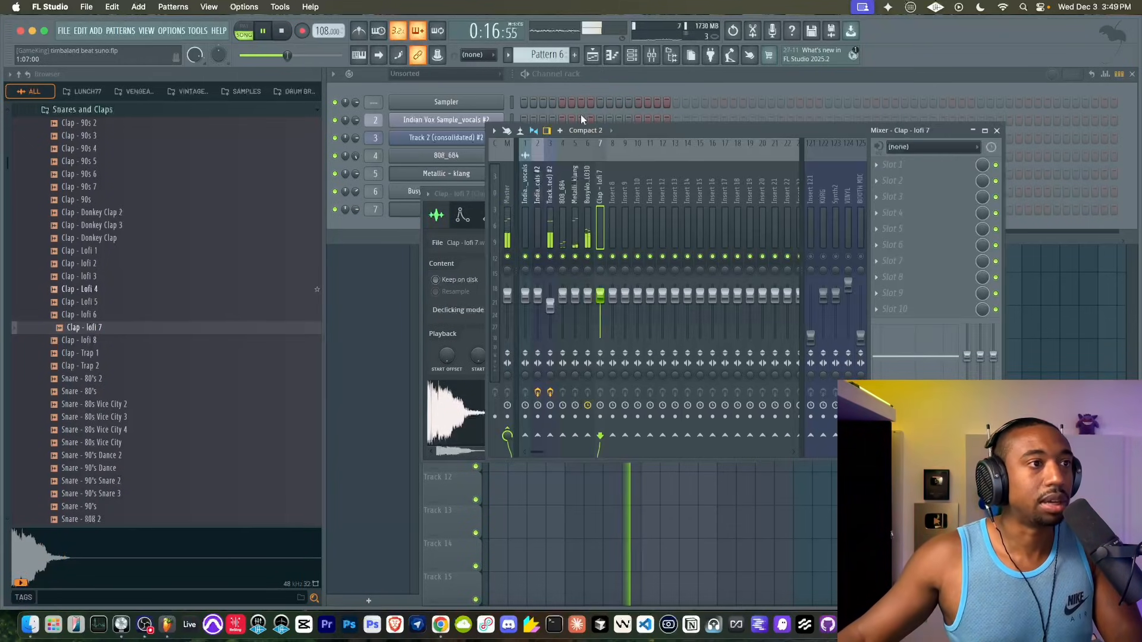
Program Clap - lofi 7 hits on steps 5 and 14, and place Pattern 6 at bar 1 of the Vocals track.
left_click(579, 84)
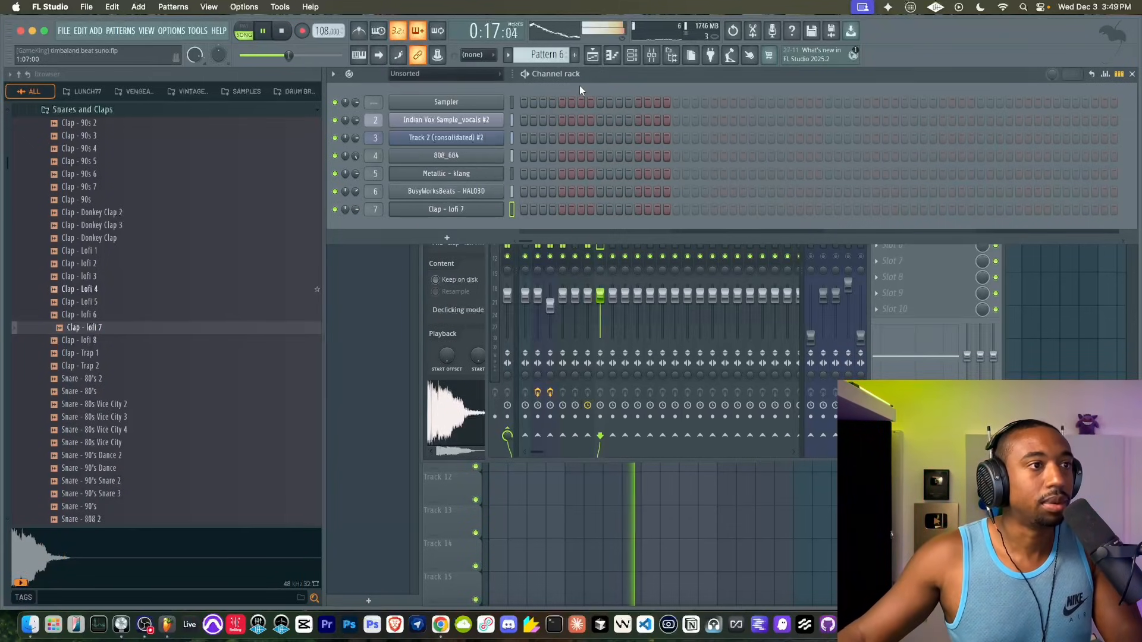
left_click(562, 209)
left_click(646, 209)
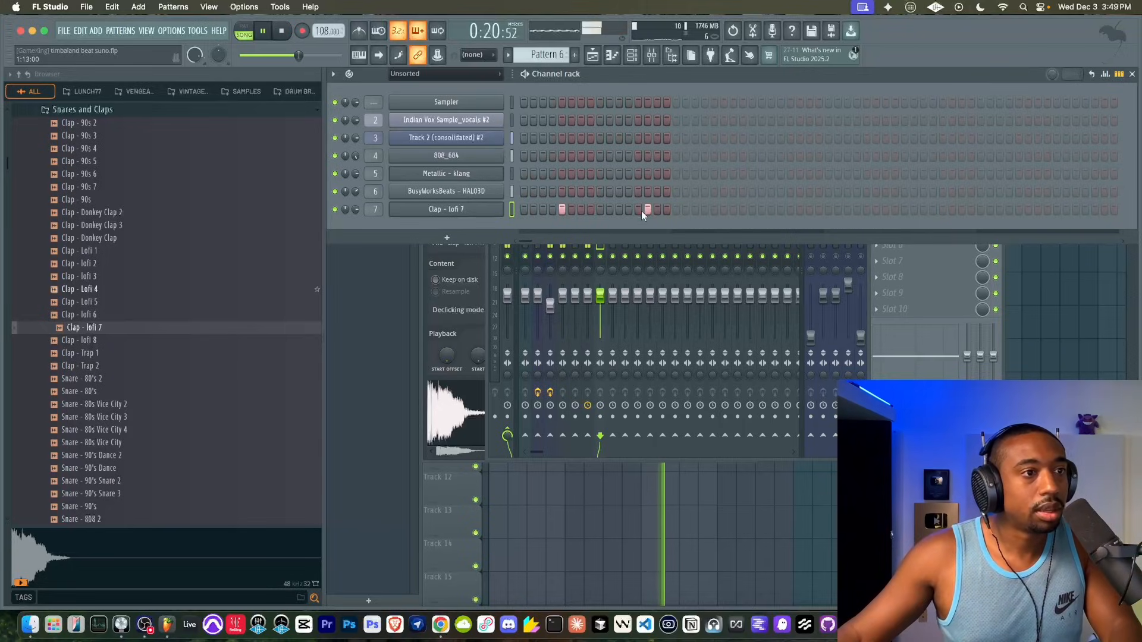
key("space")
key("F5")
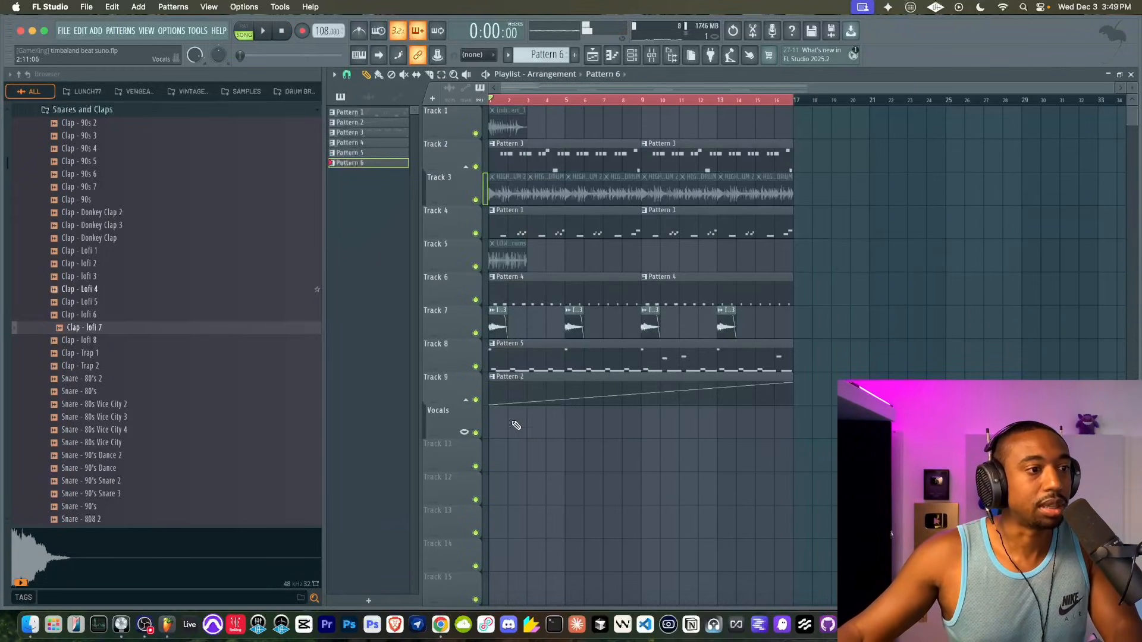
Select mixer Insert 121, check the MIC track in Logic Pro and minimize it, and raise Insert 121's volume.
left_click(652, 55)
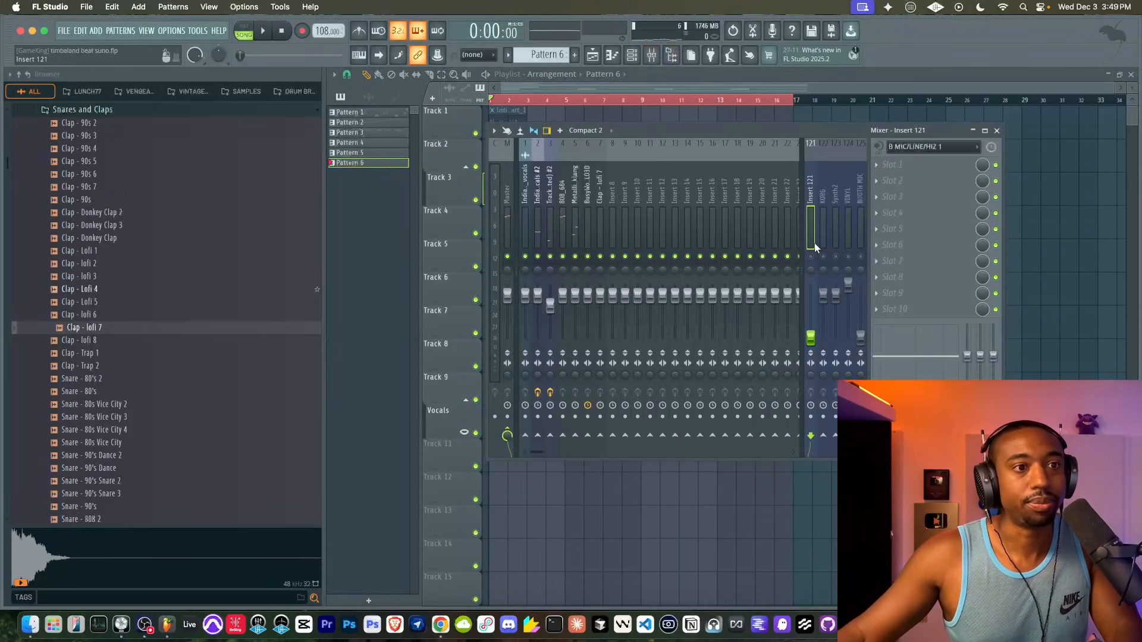
left_click(121, 625)
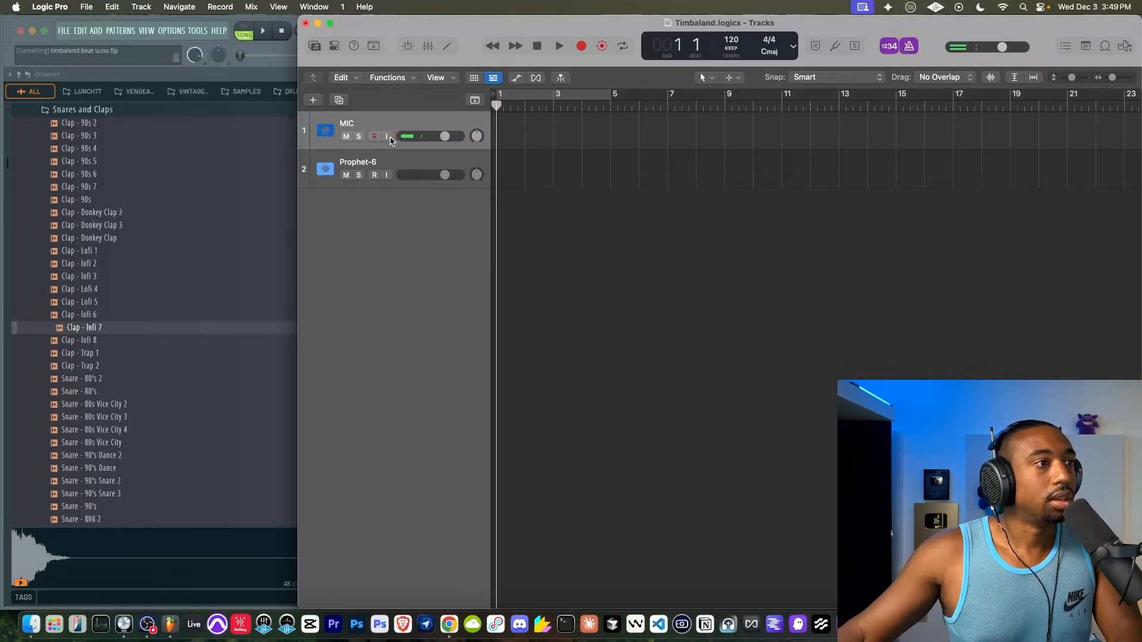
left_click(318, 24)
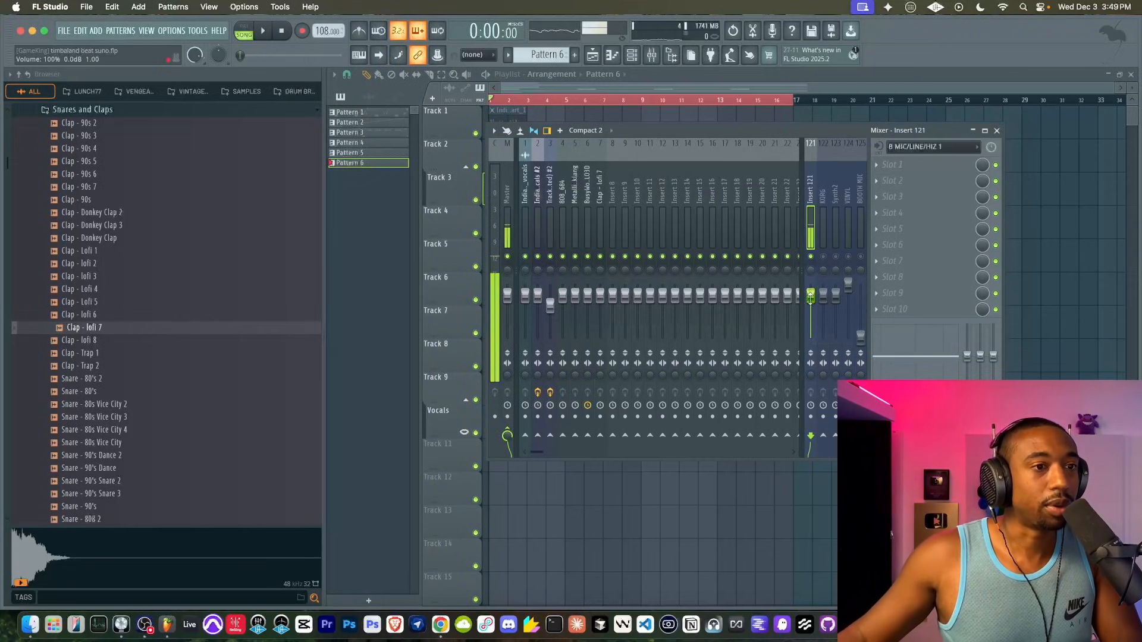
Load FabFilter Pro-G in the first effect slot of Insert 121 with the Vocal Allround preset.
left_click(875, 172)
mouse_move(892, 179)
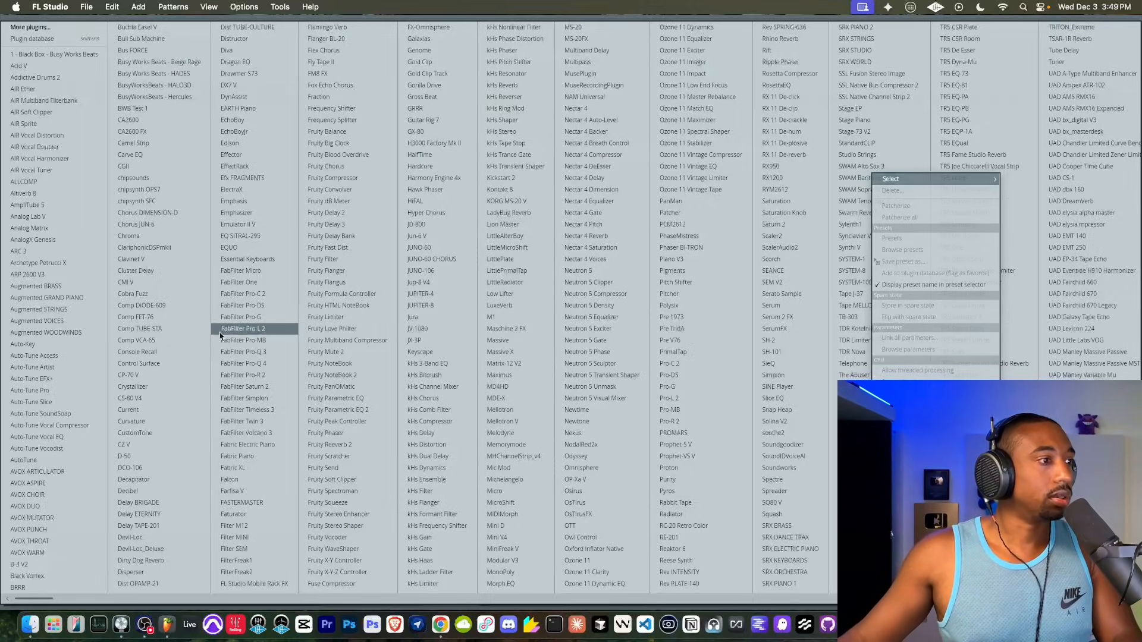
left_click_drag(226, 317, 275, 322)
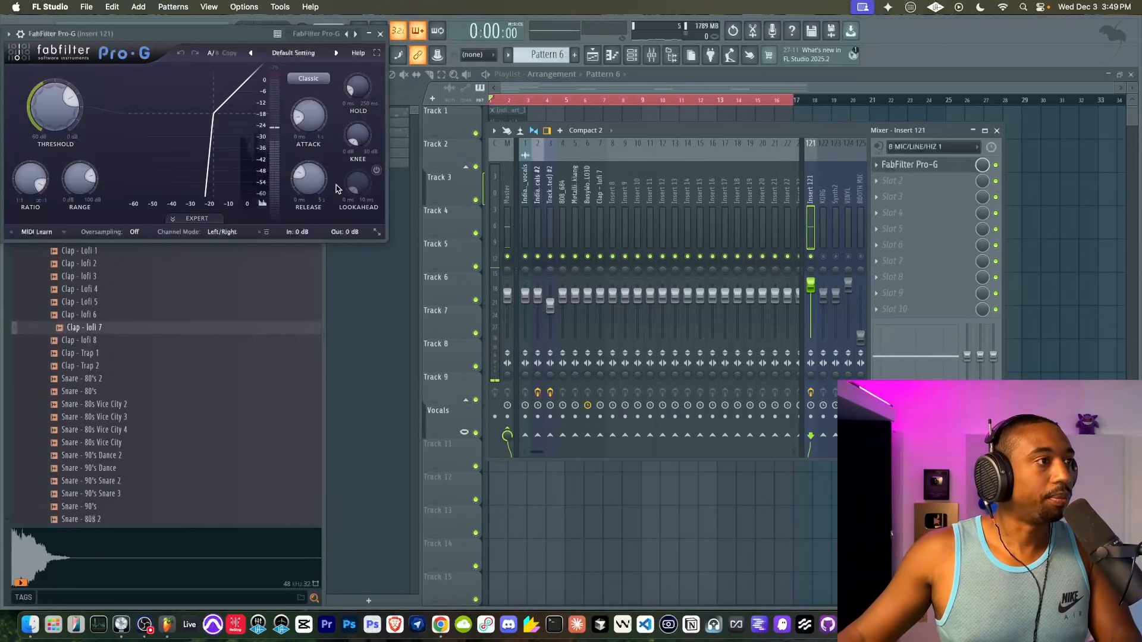
left_click(297, 54)
mouse_move(321, 134)
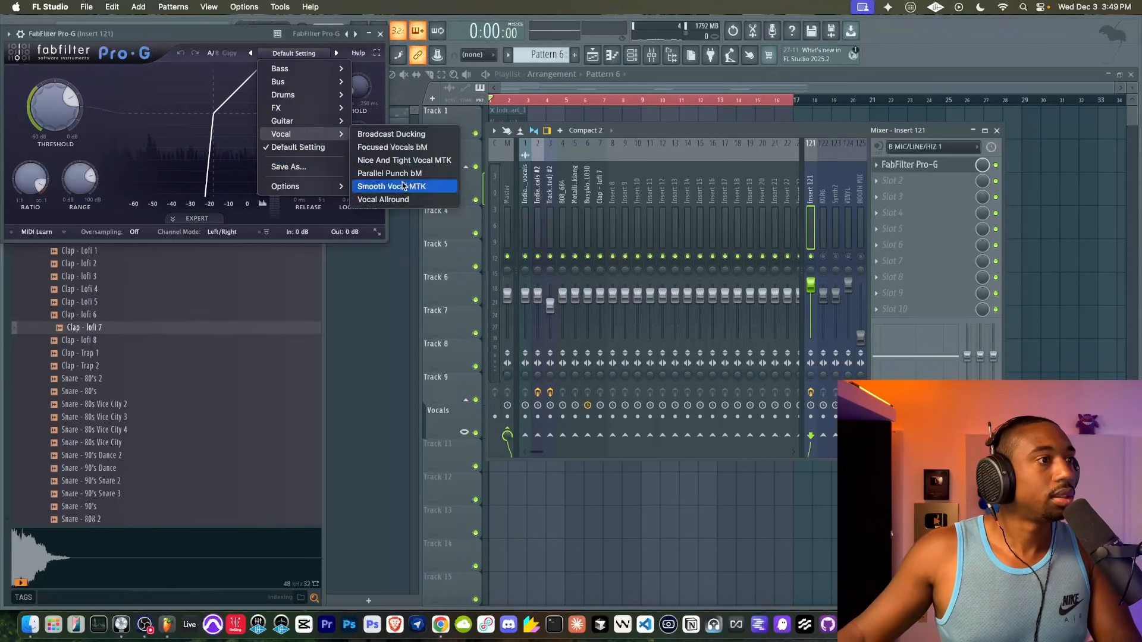
left_click(393, 199)
left_click(381, 34)
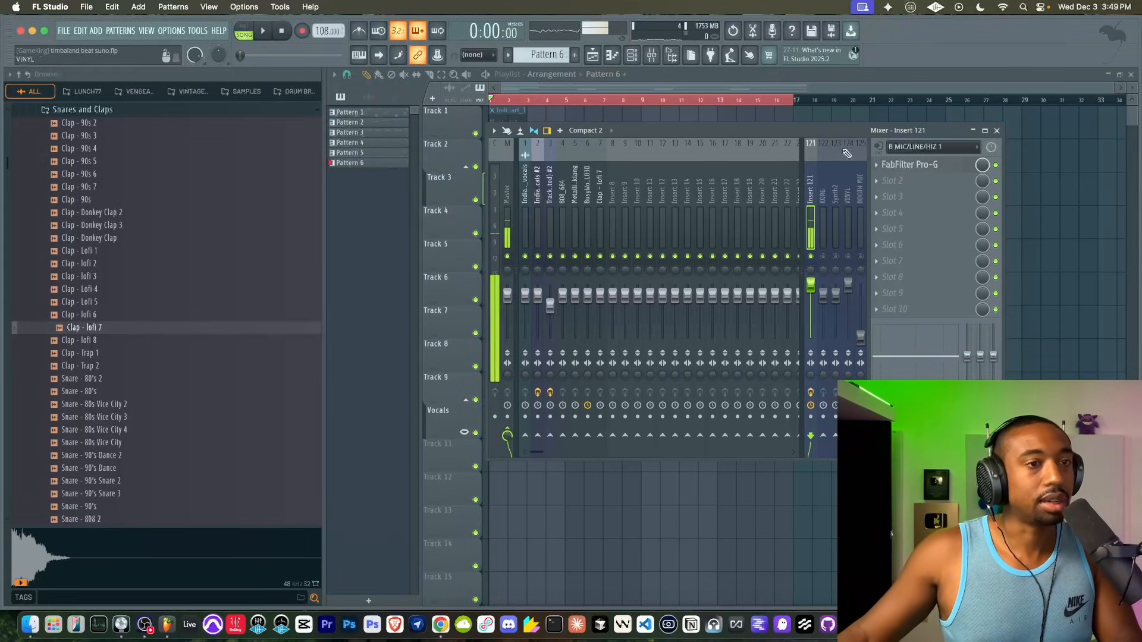
Add FabFilter Pro-C 2 after Pro-G on Insert 121 and set its compression style to Vocal.
left_click(920, 190)
mouse_move(920, 196)
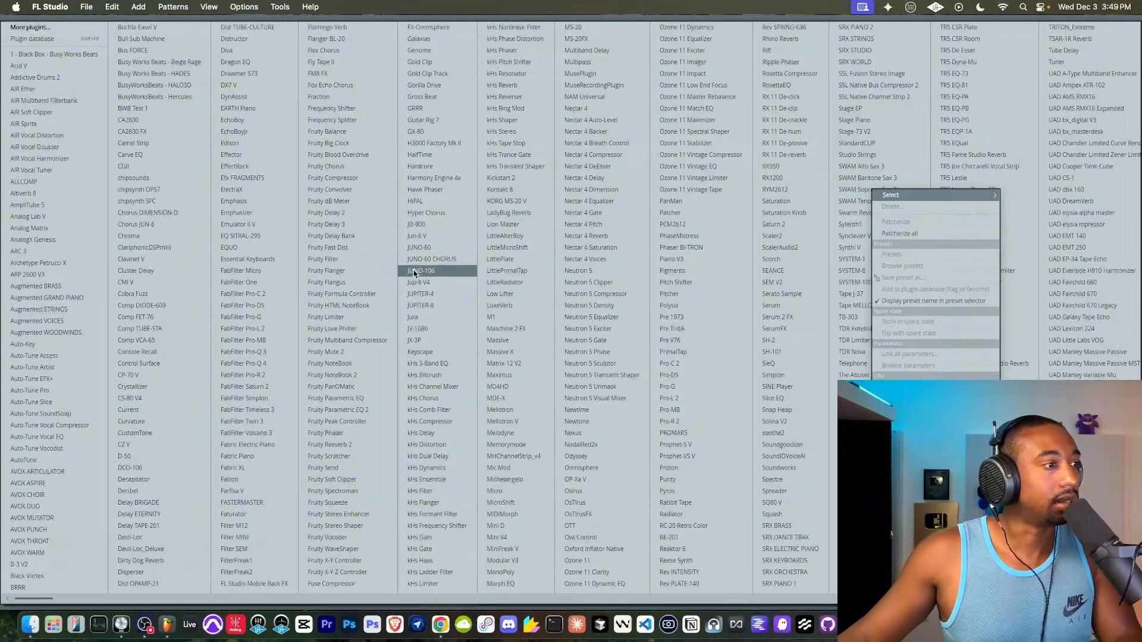
left_click(275, 296)
left_click(281, 344)
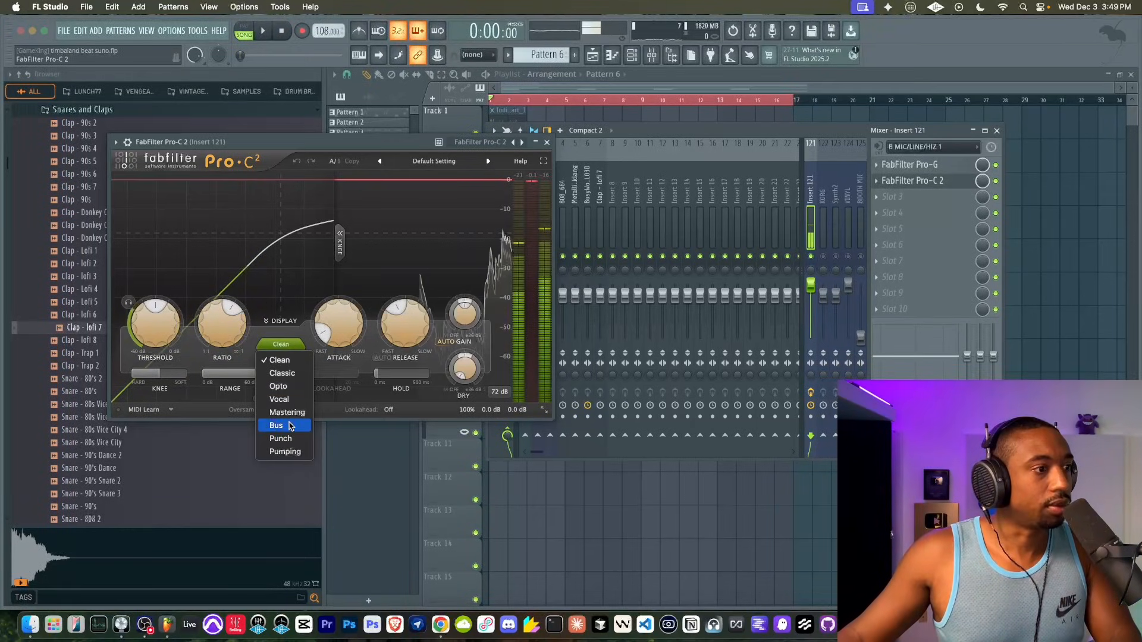
left_click(288, 405)
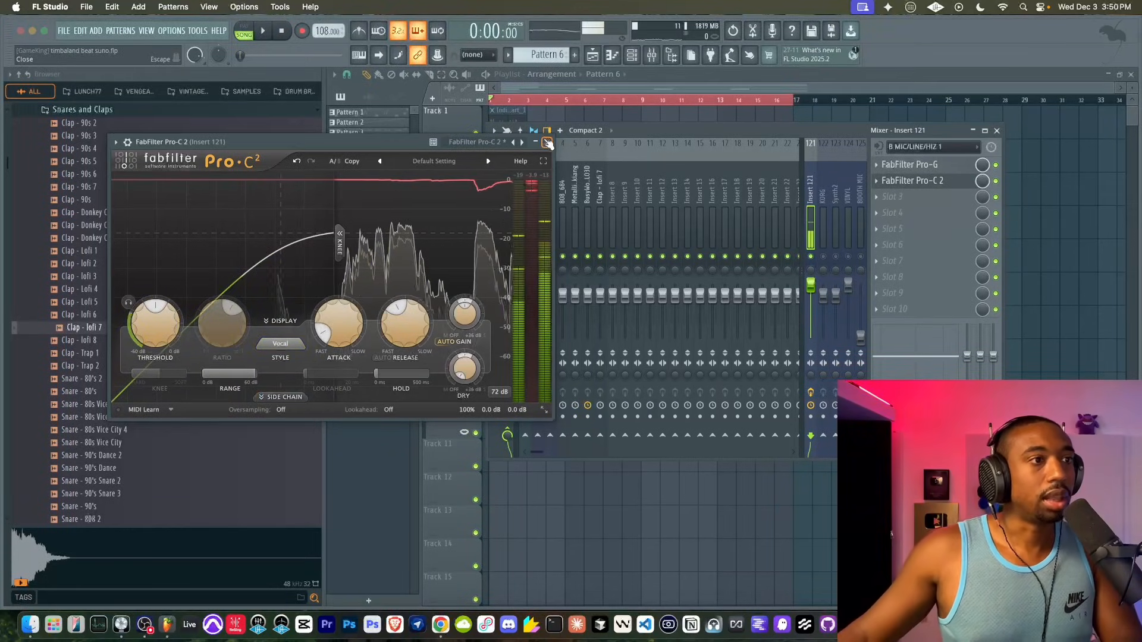
left_click(546, 142)
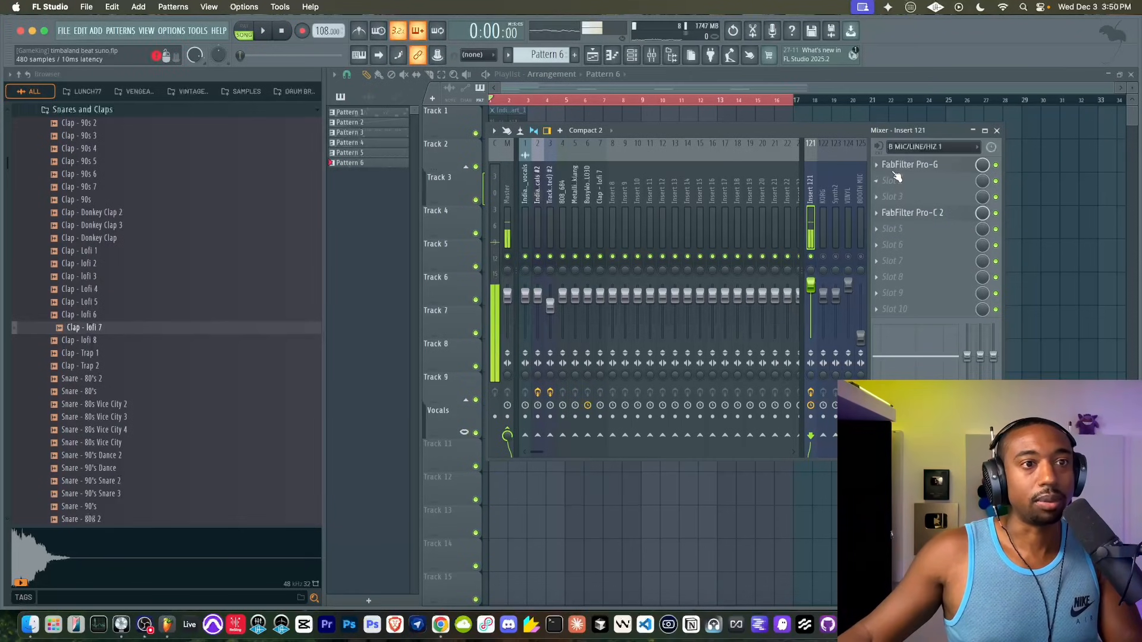
Add the NS1 Stereo noise suppressor ahead of Pro-G on Insert 121 and set its fader to about 37.8.
left_click(896, 184)
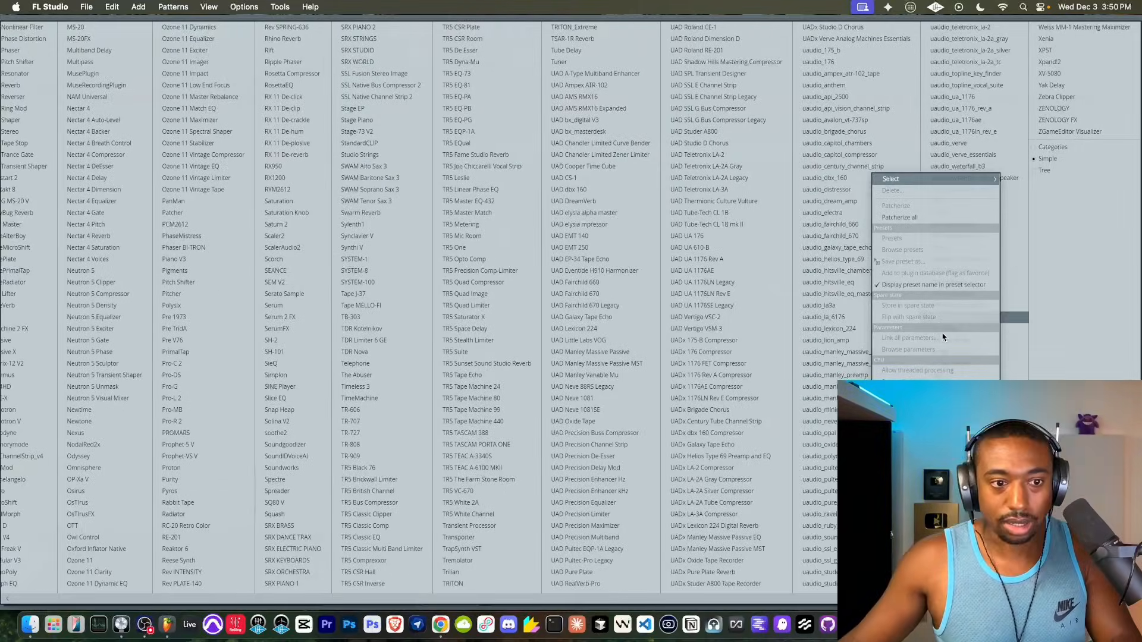
key("Escape")
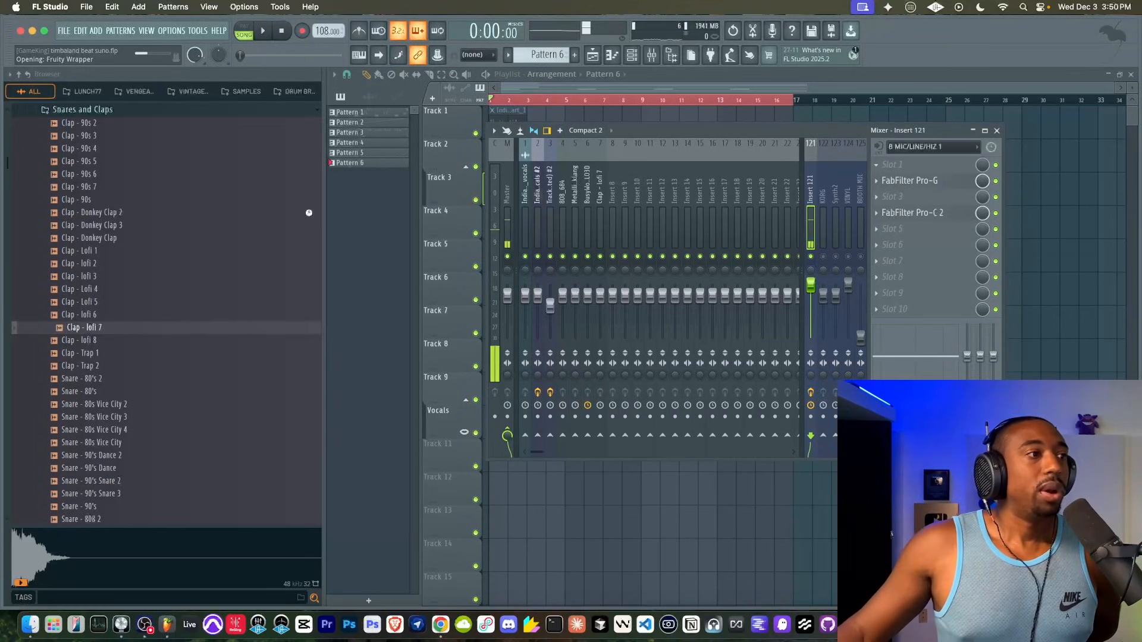
left_click(174, 106)
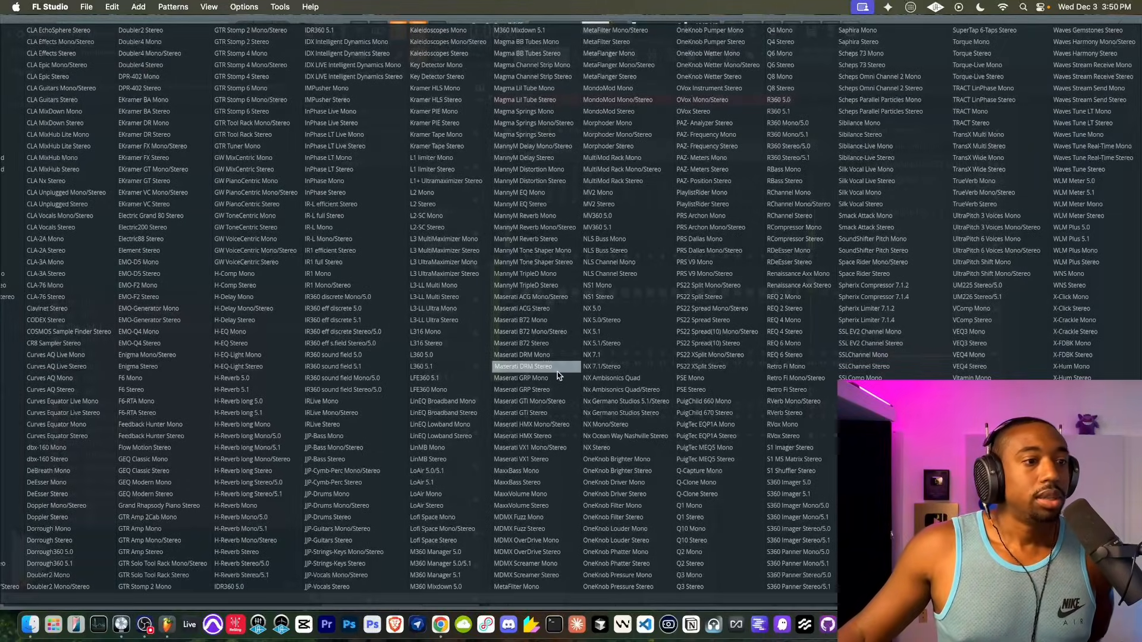
left_click(598, 297)
left_click_drag(172, 259, 173, 191)
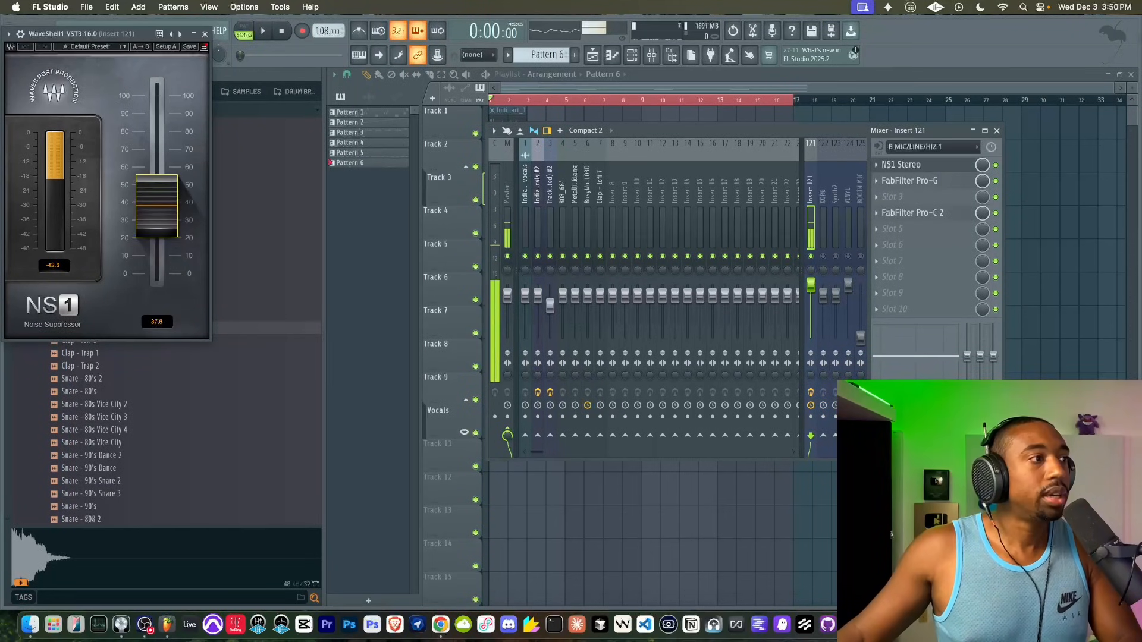
left_click(204, 34)
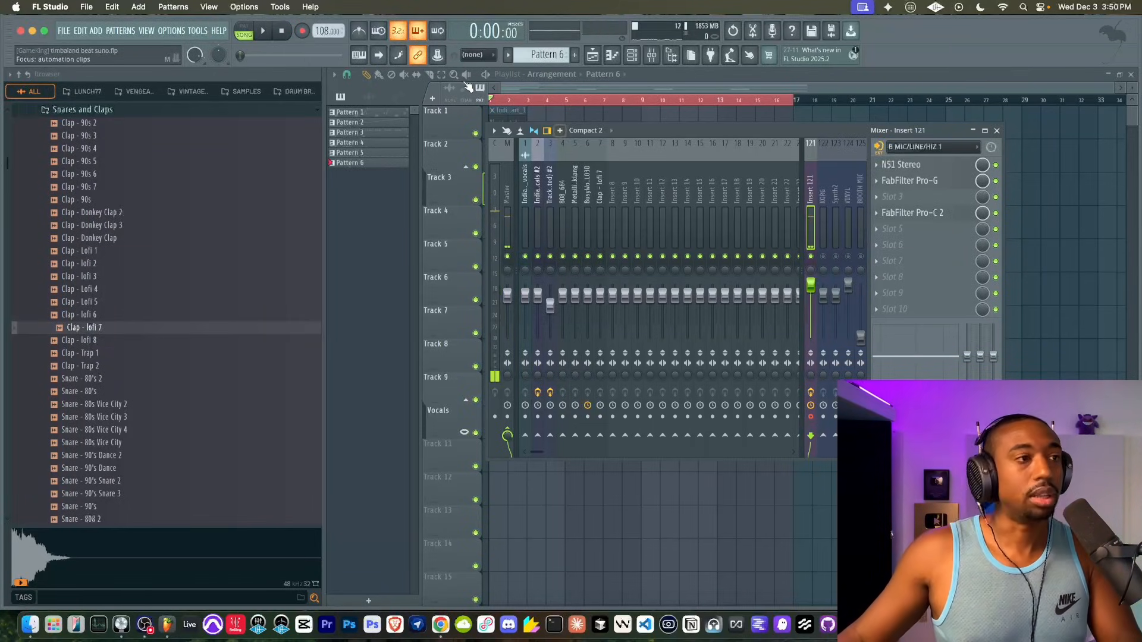
Record a microphone take from Insert 121 over the first eight bars on Track 11 and route its clip to mixer track 8.
key("F9")
key("space")
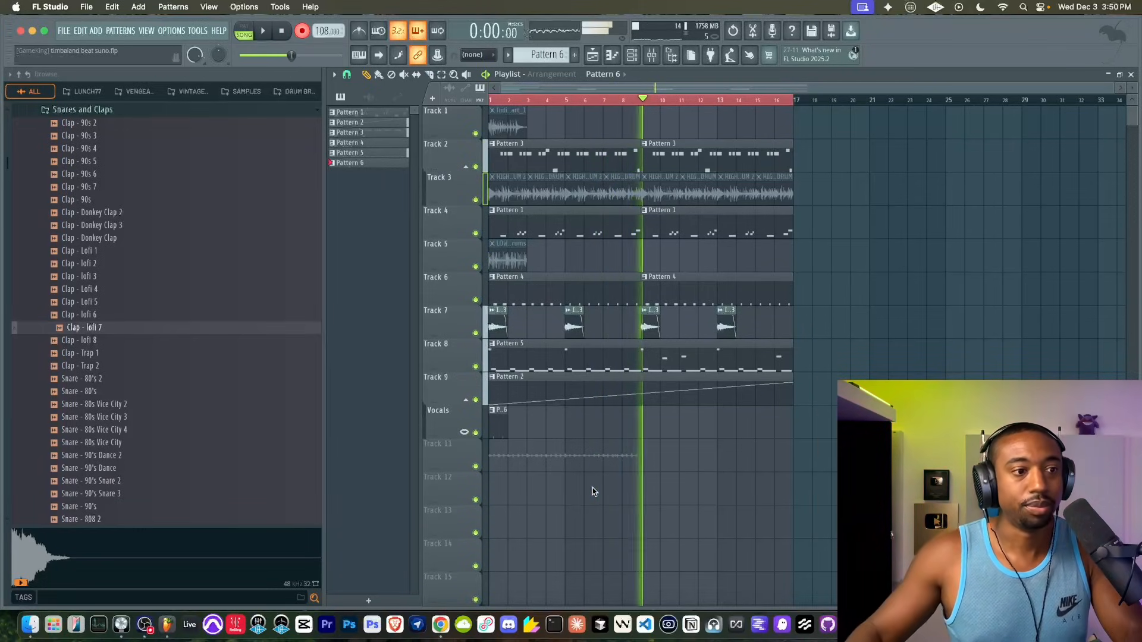
key("space")
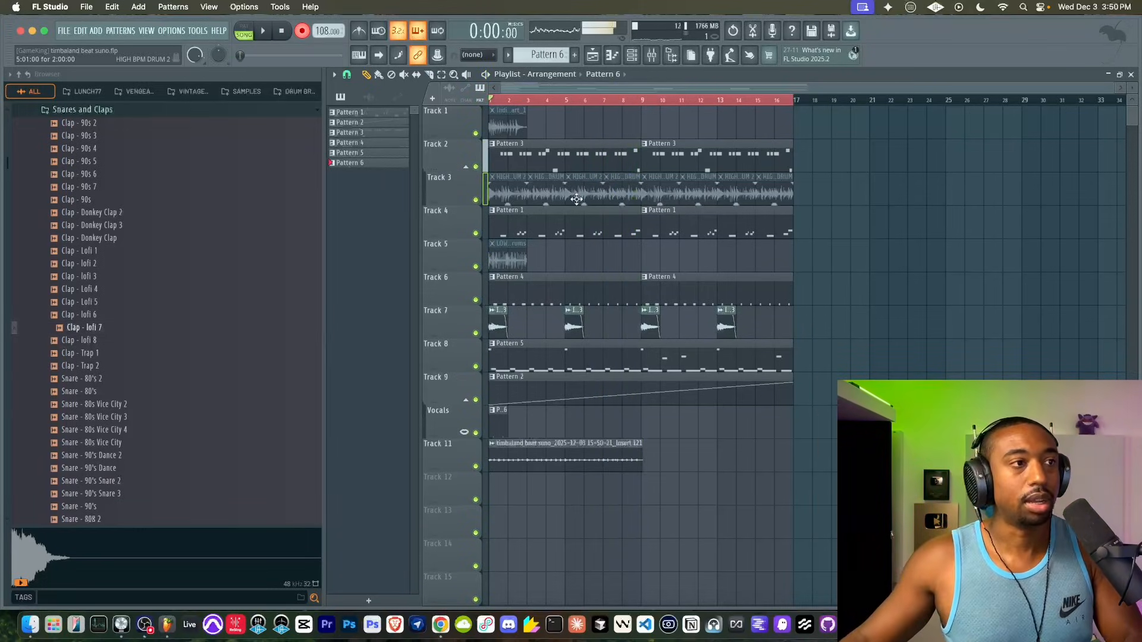
double_click(526, 449)
key("F9")
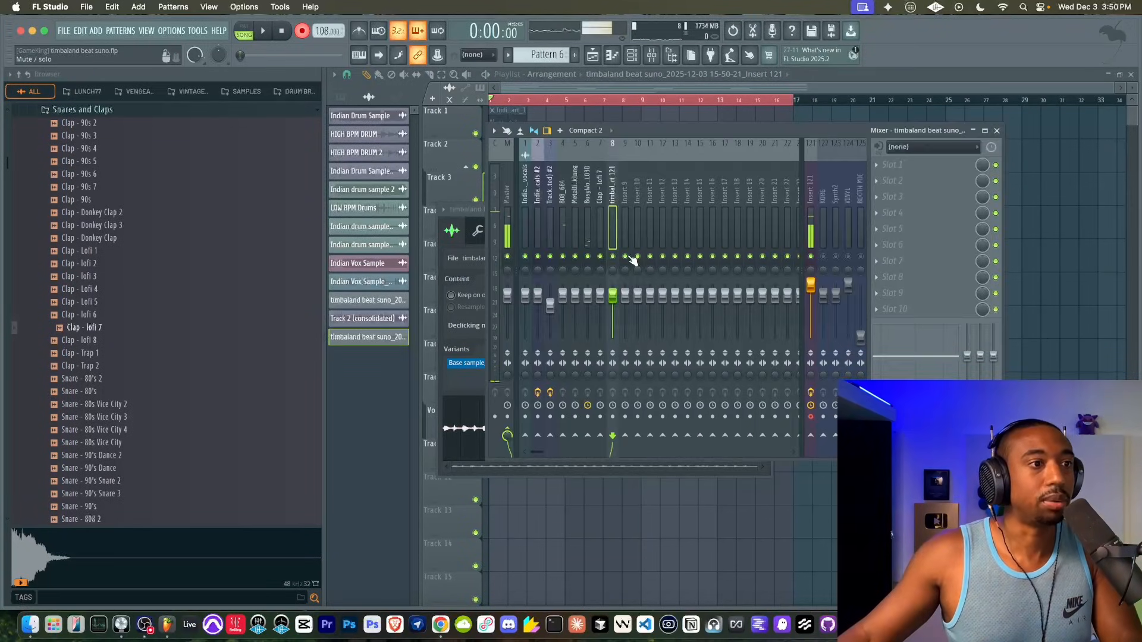
Record a second microphone part on Track 12 over the first eight bars, discarding the initial attempt and redoing it.
right_click(633, 542)
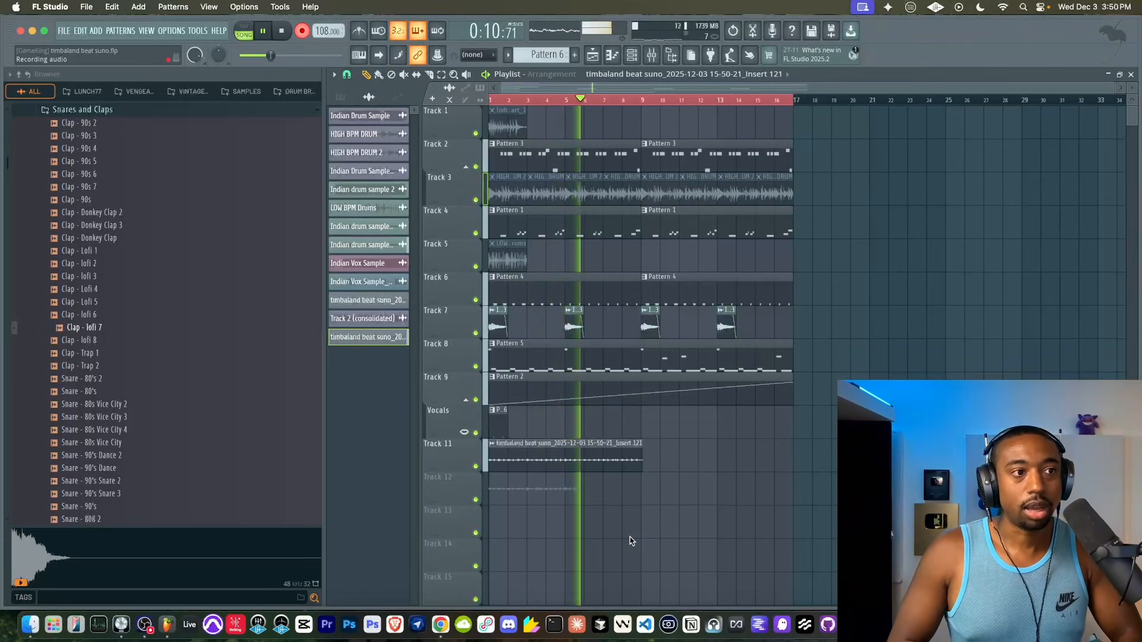
key("space")
right_click(566, 499)
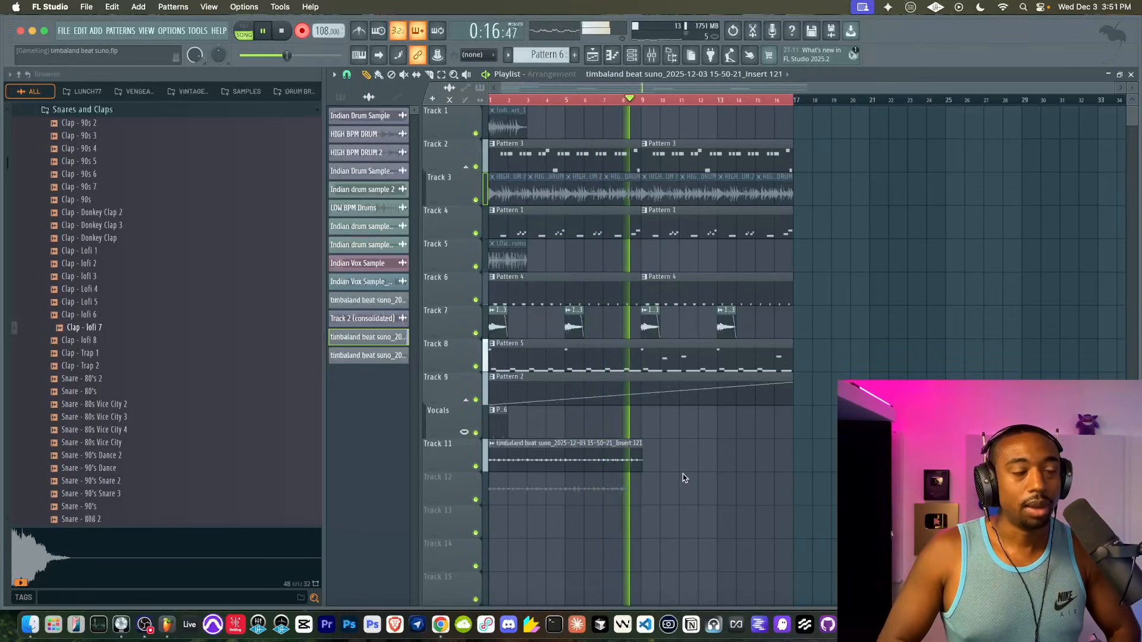
key("space")
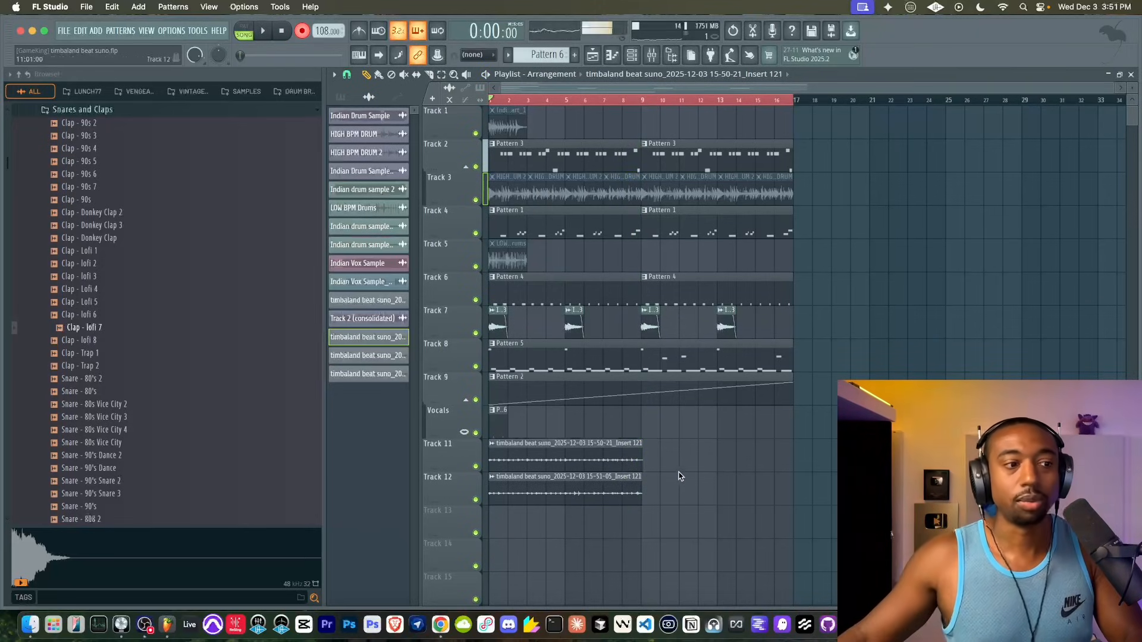
Route the Track 12 clip to mixer track 9 and record a third microphone part on Track 13 over the first eight bars.
double_click(521, 487)
key("F9")
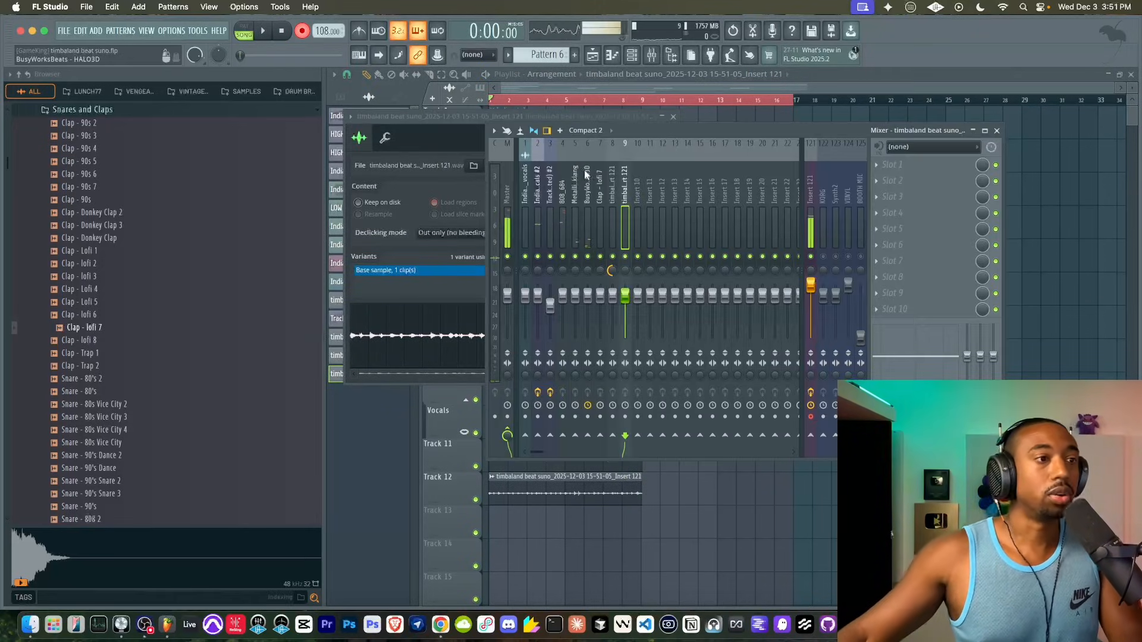
key("F12")
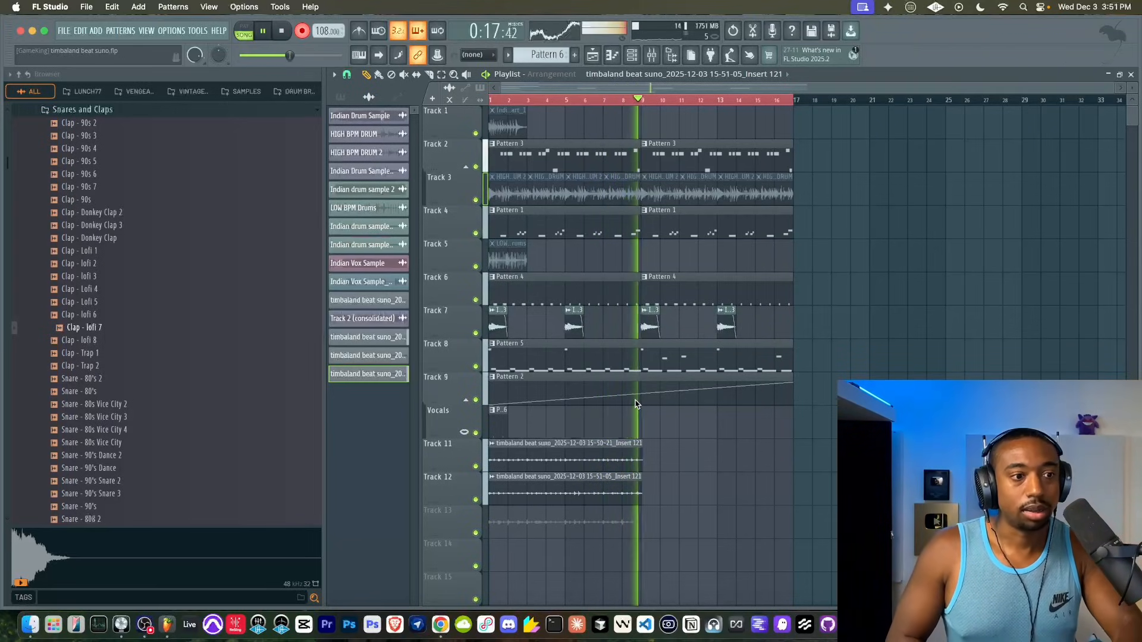
key("space")
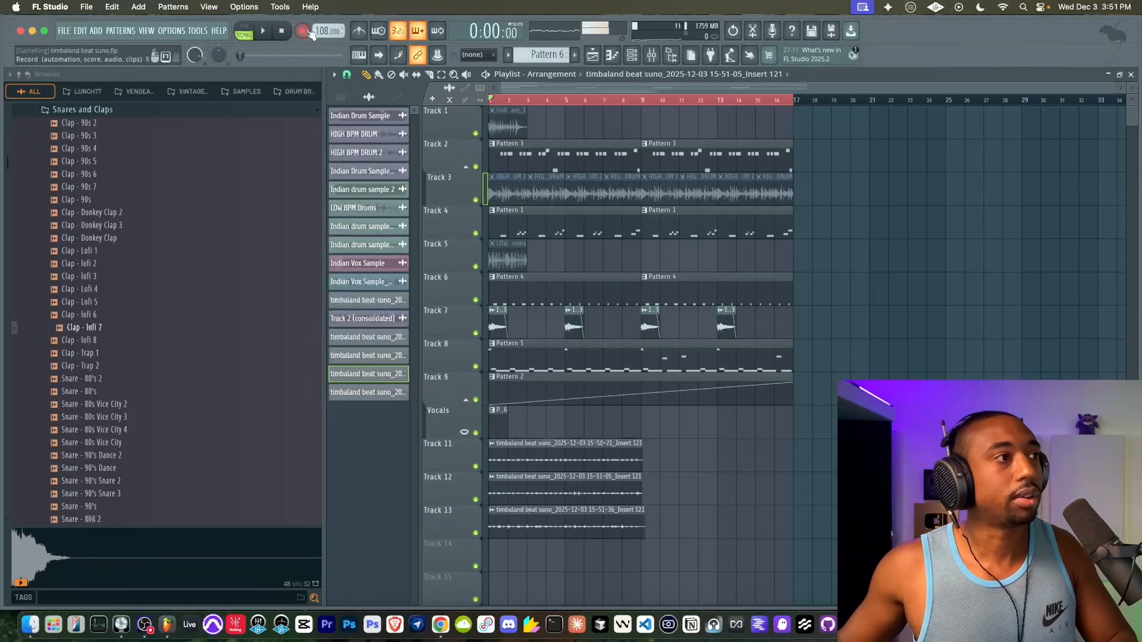
Route the Track 13 clip to mixer track 10 and balance the volume and panning of mixer tracks 8 to 10 during playback.
double_click(547, 521)
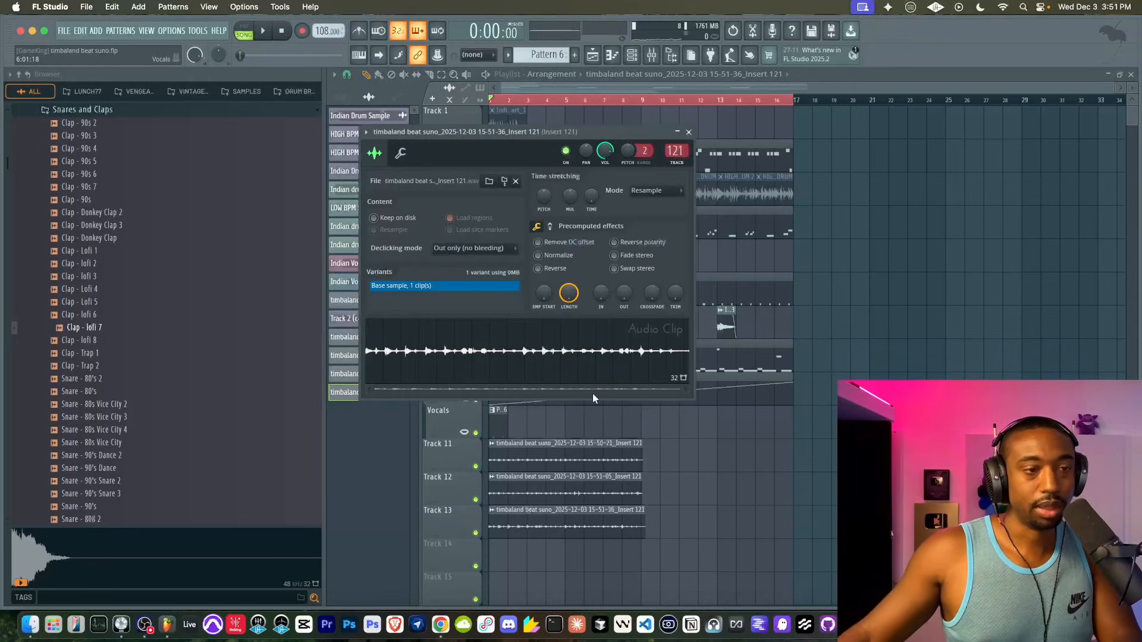
key("F9")
key("space")
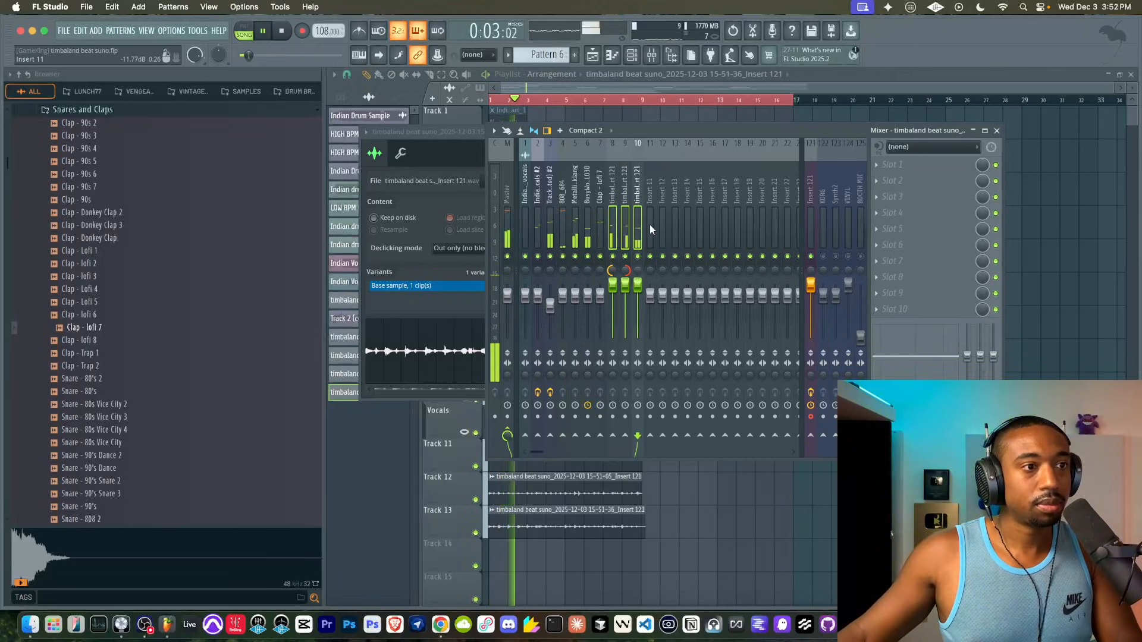
Copy the mixer track state of Insert 121, with its whole effects chain, onto Insert 11.
left_click(812, 223)
right_click(812, 222)
mouse_move(856, 239)
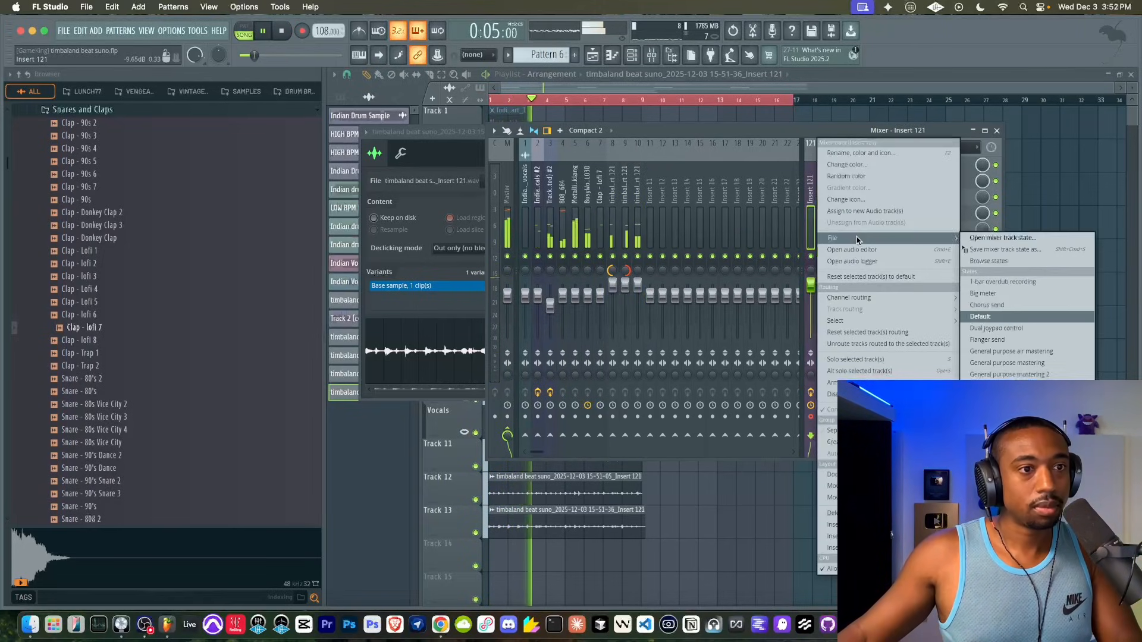
left_click(1012, 249)
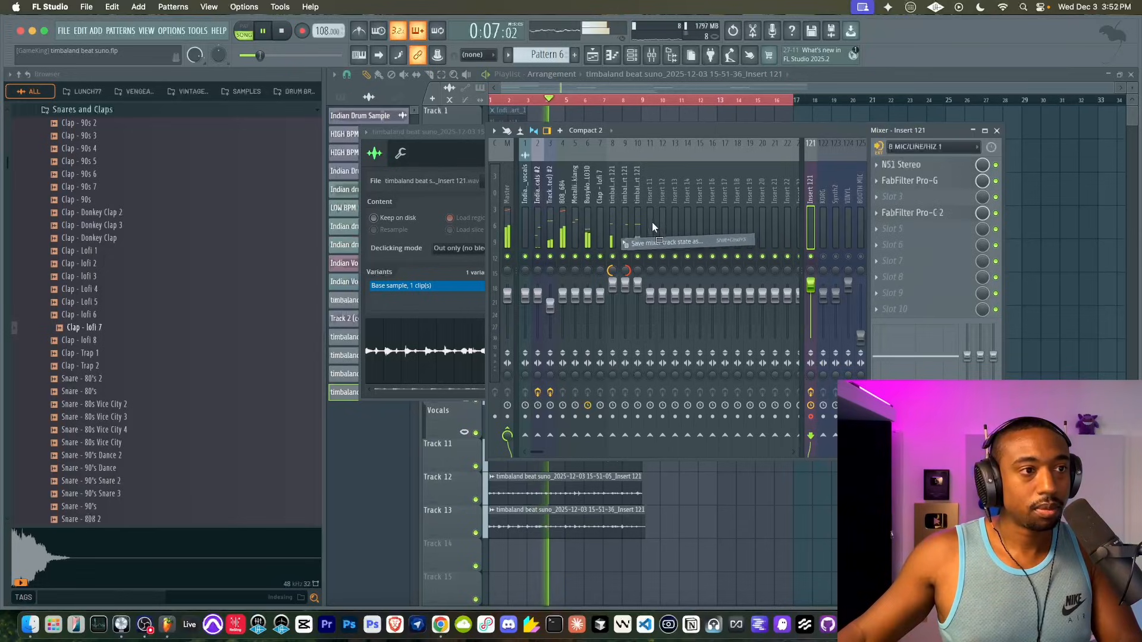
Route mixer tracks 8 to 10 only to Insert 11 and move its FabFilter Pro-C 2 up to slot 3.
left_click(637, 232)
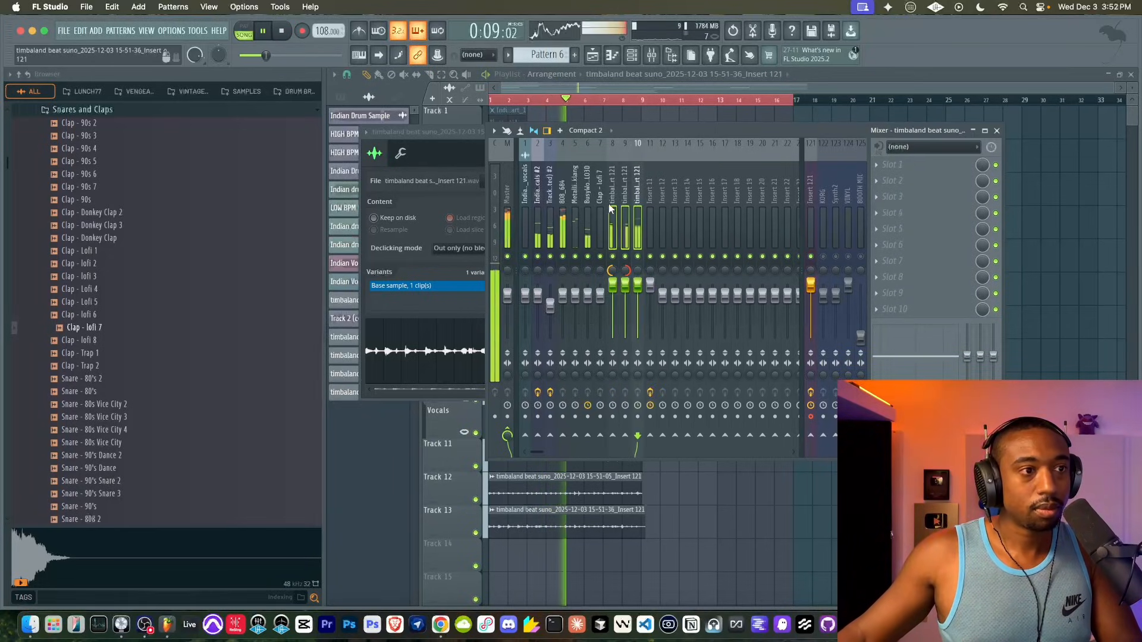
right_click(651, 433)
left_click(684, 442)
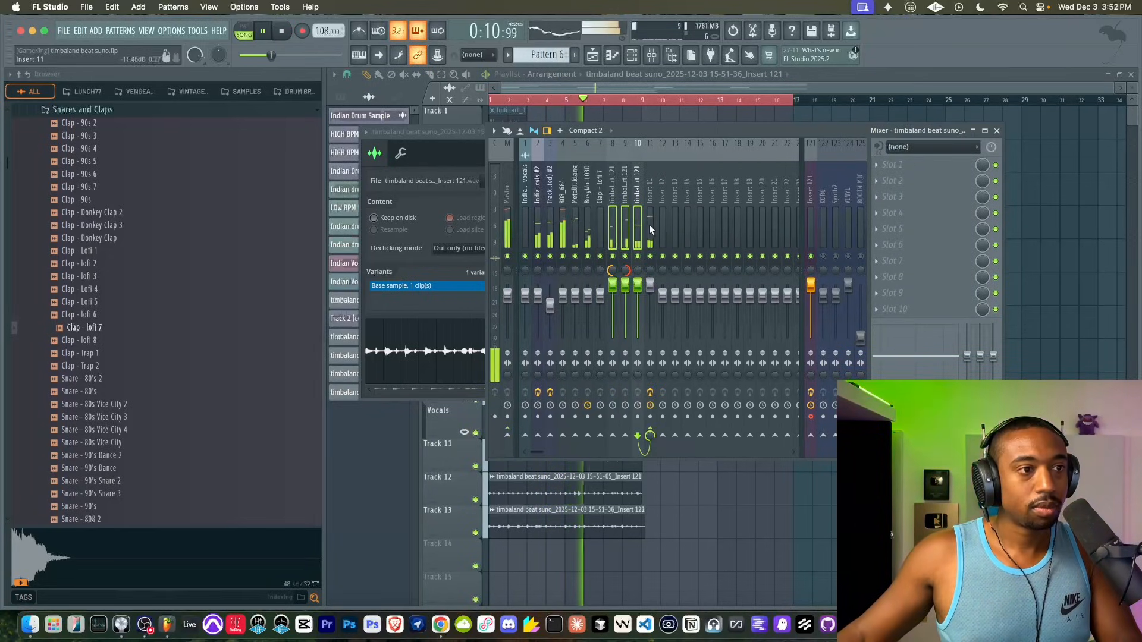
left_click(650, 287)
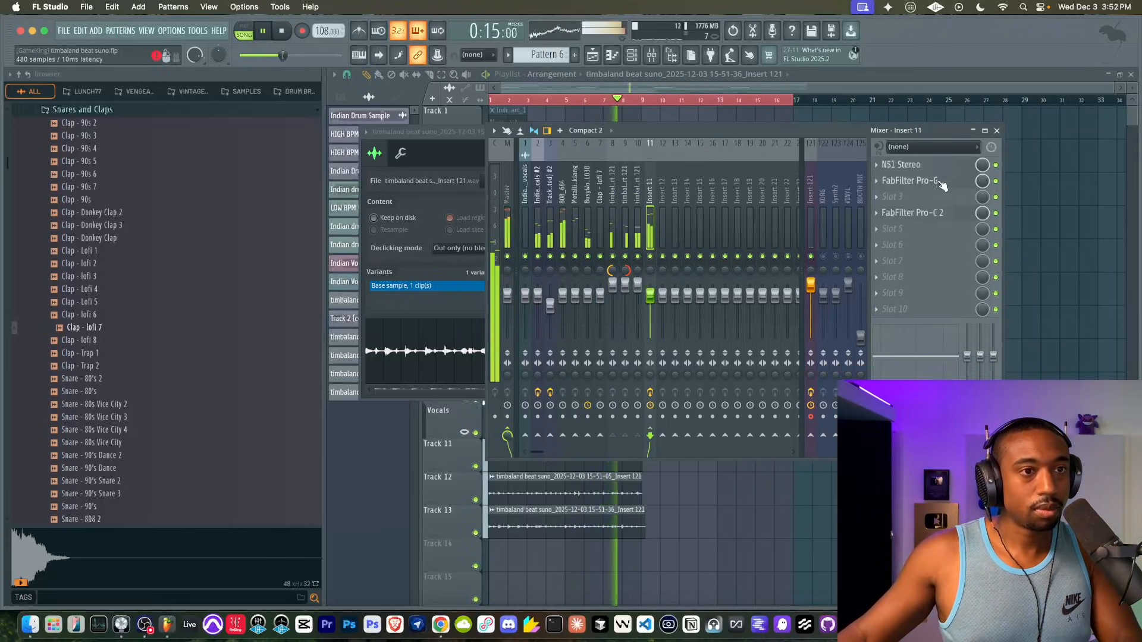
key("alt+Up")
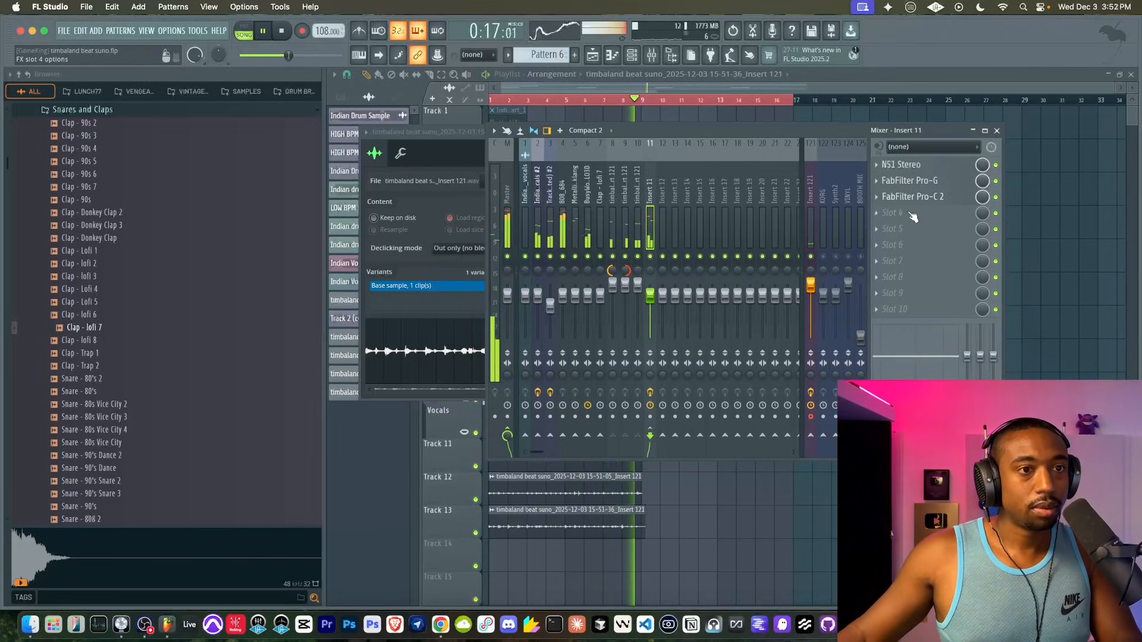
Add Fruity Parametric EQ 2 to Insert 11 with the lows cut, the highs boosted and band 5 raised about 6.3 dB near 1358 Hz.
left_click(906, 217)
left_click(339, 409)
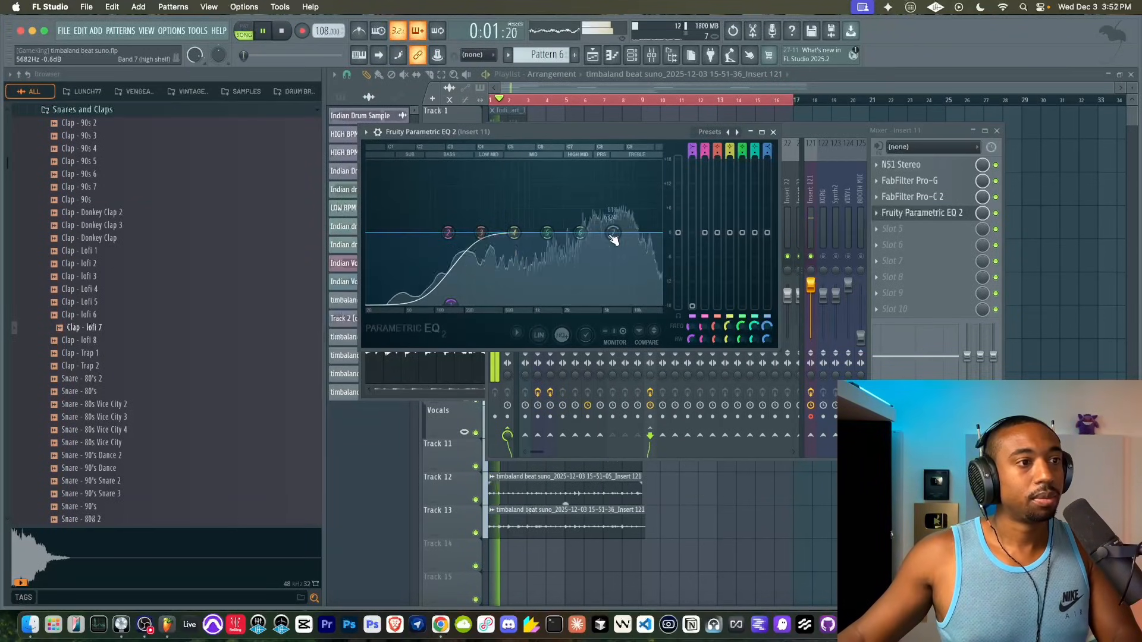
left_click_drag(583, 208, 545, 205)
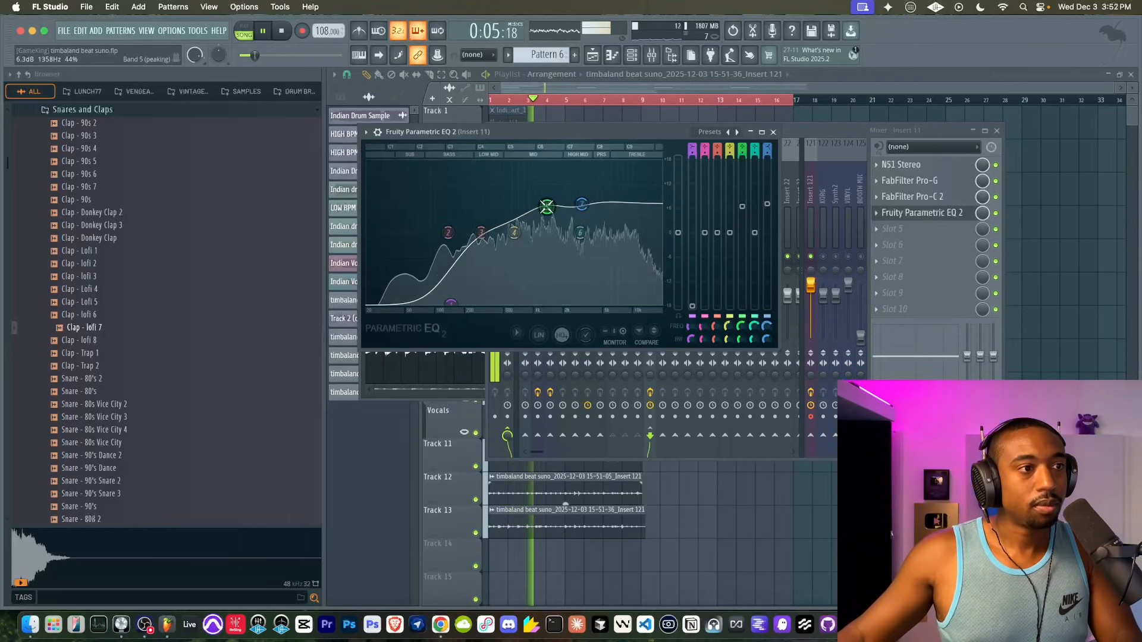
right_click(546, 205)
left_click(548, 192)
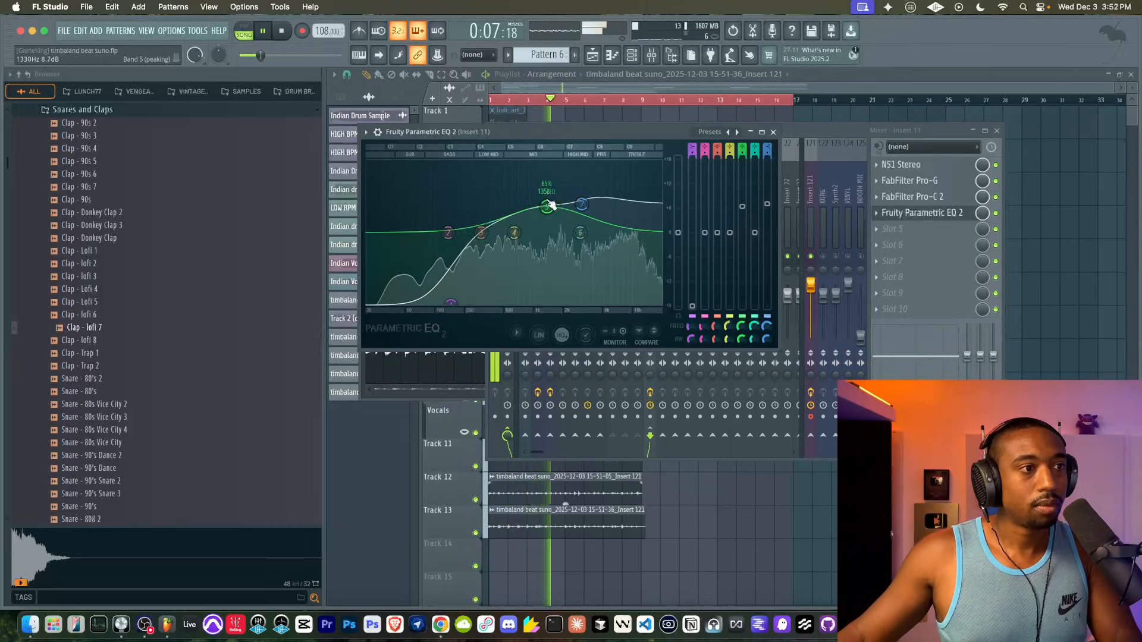
left_click_drag(547, 207, 547, 207)
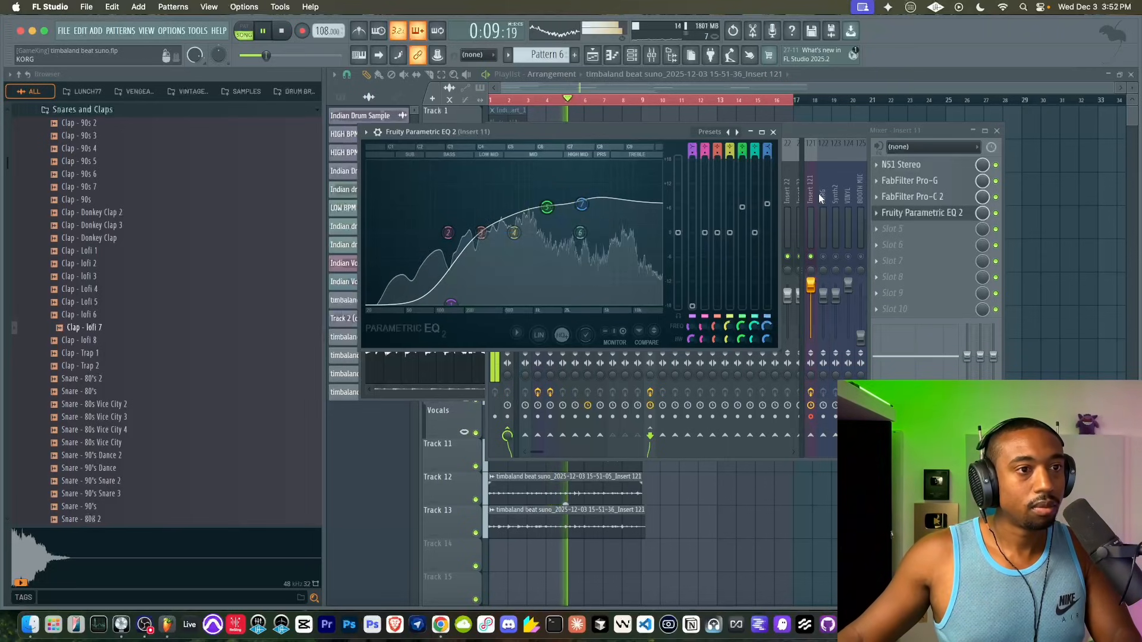
left_click_drag(678, 233, 678, 240)
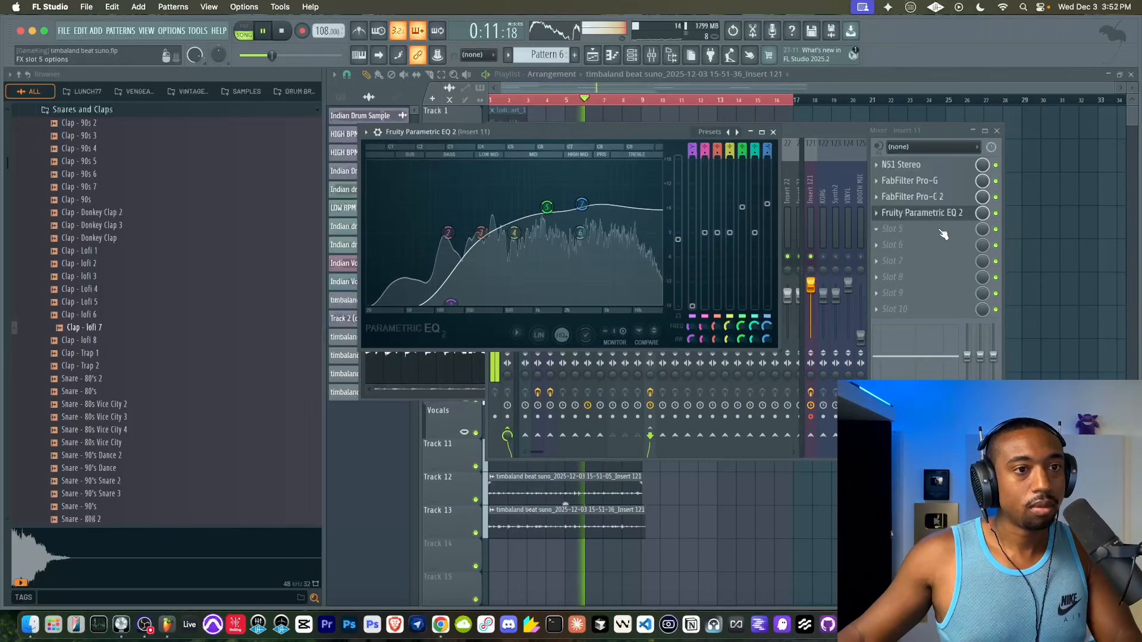
Add Fruity Chorus to slot 5 of Insert 11, set its depth to about 1.9 ms and bypass it.
left_click(892, 229)
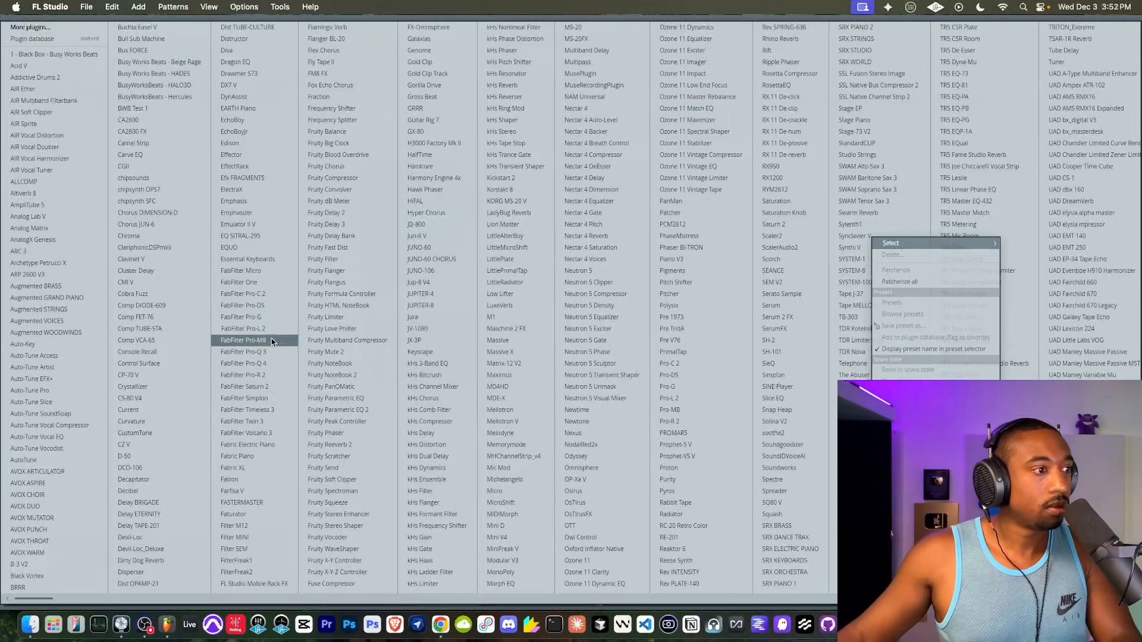
left_click(350, 167)
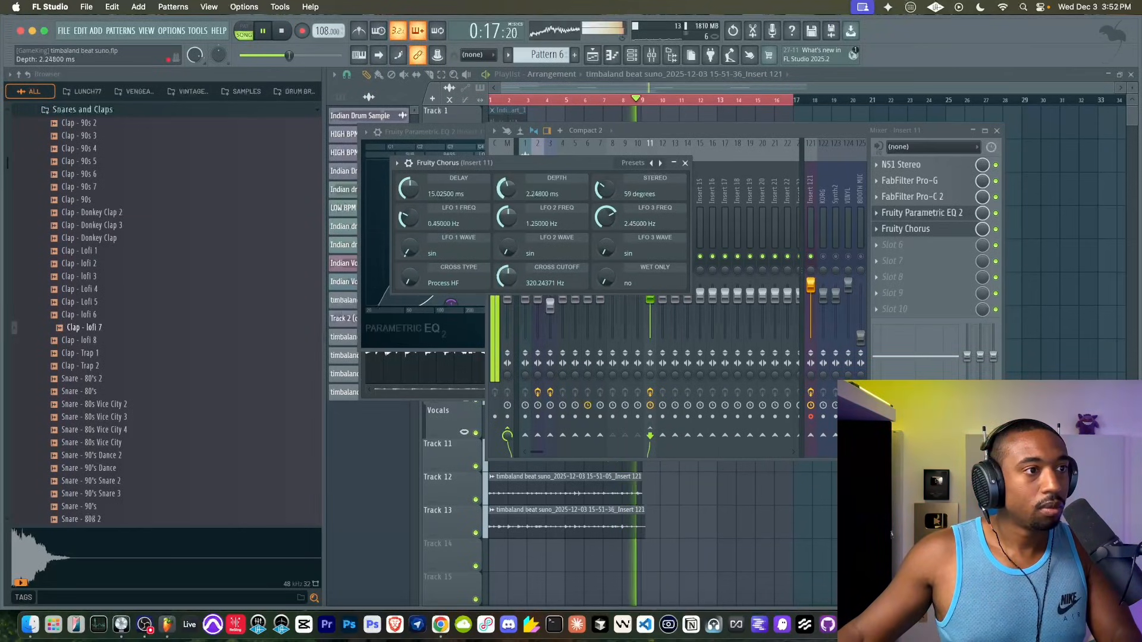
left_click_drag(508, 188, 508, 195)
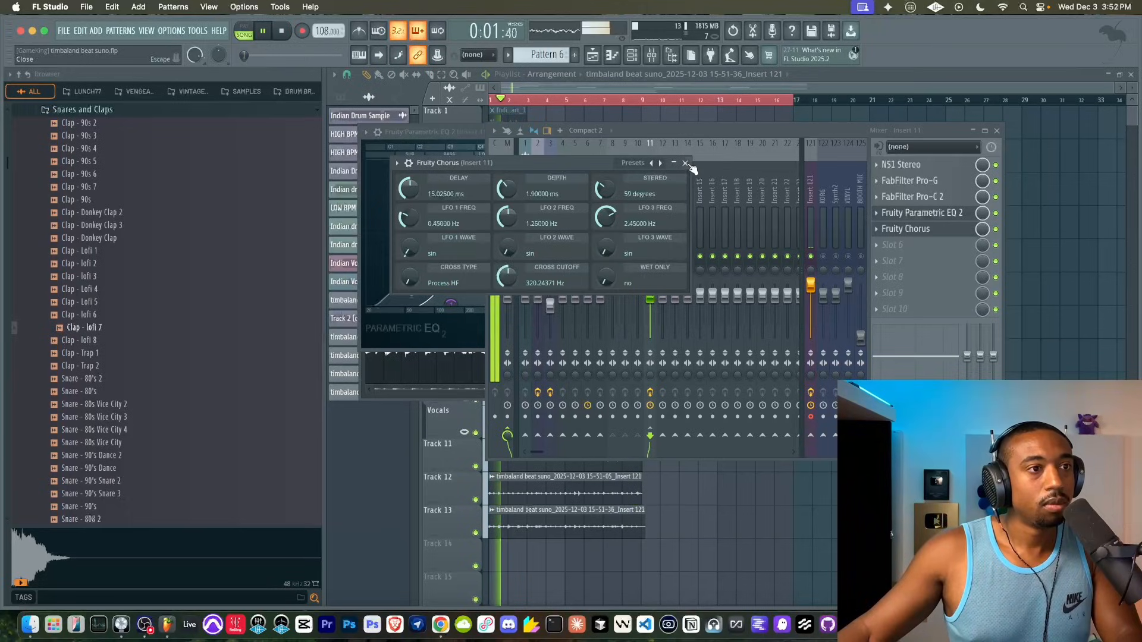
left_click(997, 230)
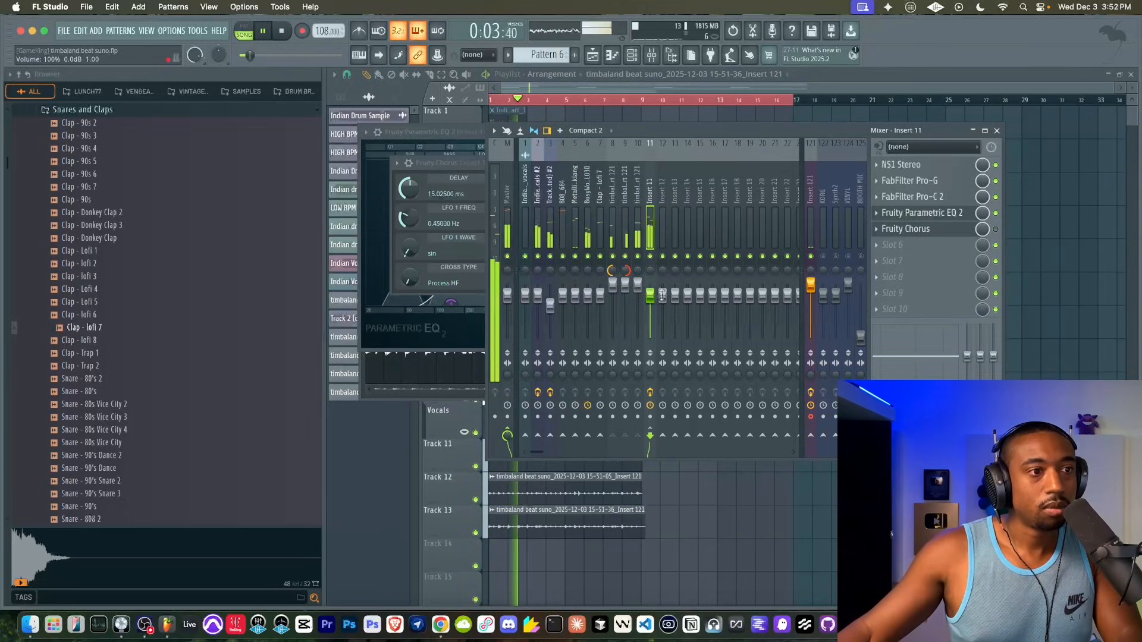
Lower the Insert 11 fader during playback and trim the microphone clips on Tracks 11 to 13 to end at bar 9.
right_click(1116, 301)
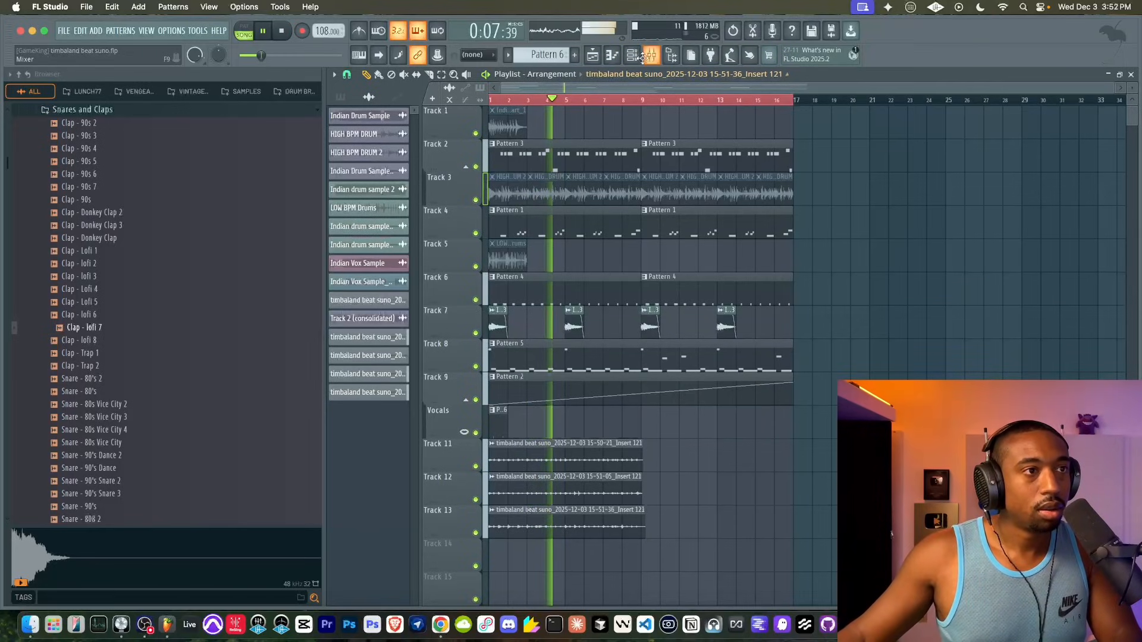
key("space")
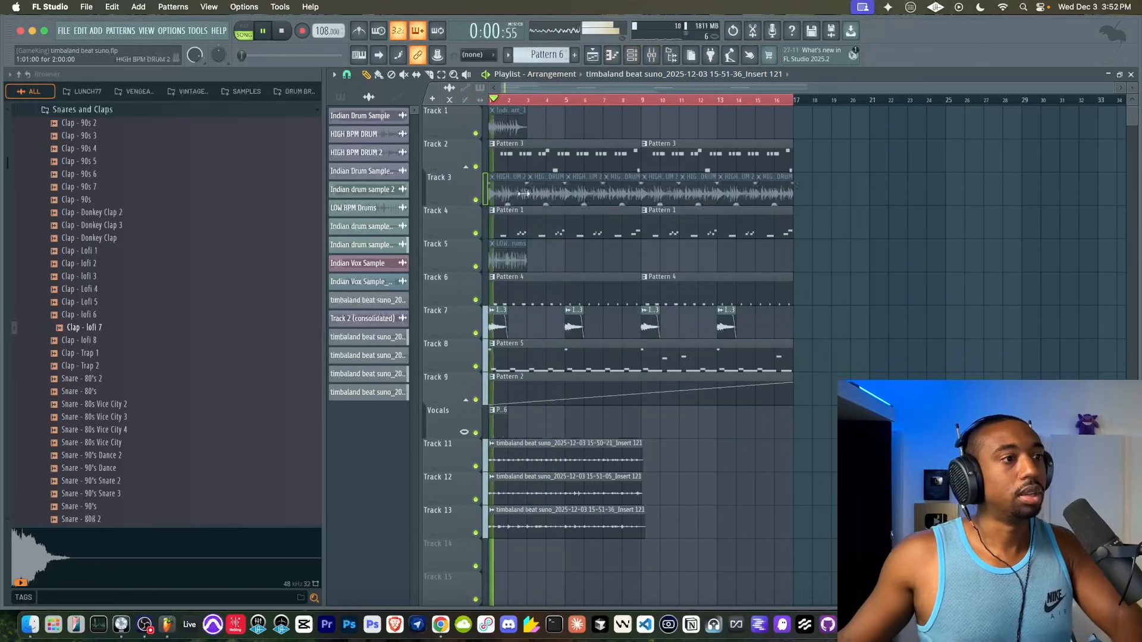
left_click(651, 56)
left_click_drag(651, 294, 651, 305)
key("F9")
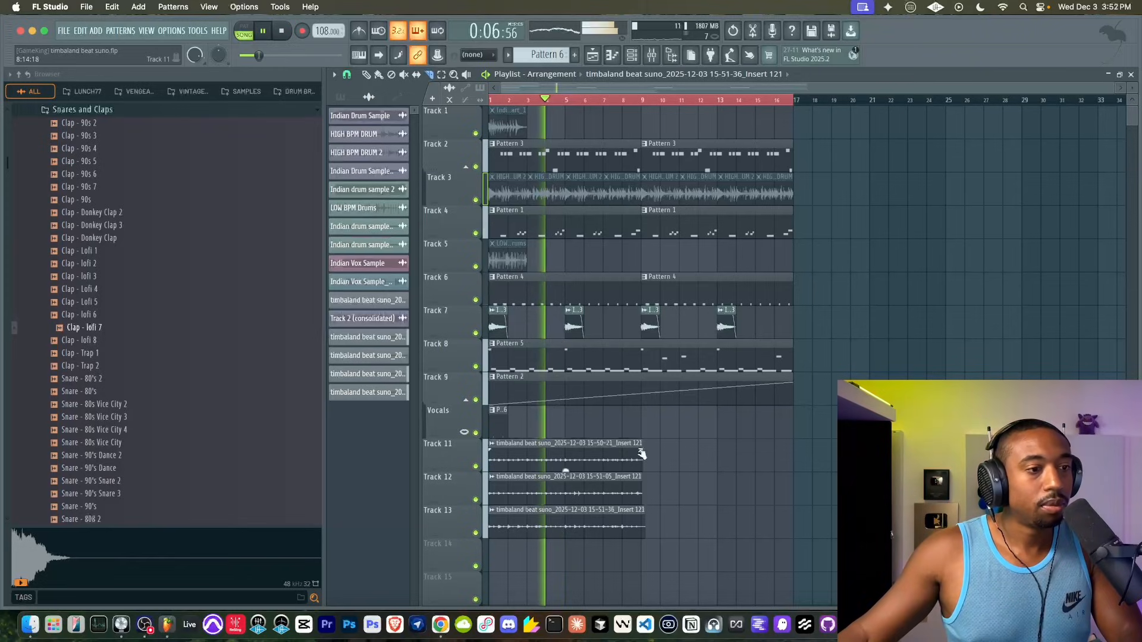
left_click_drag(649, 500, 653, 576)
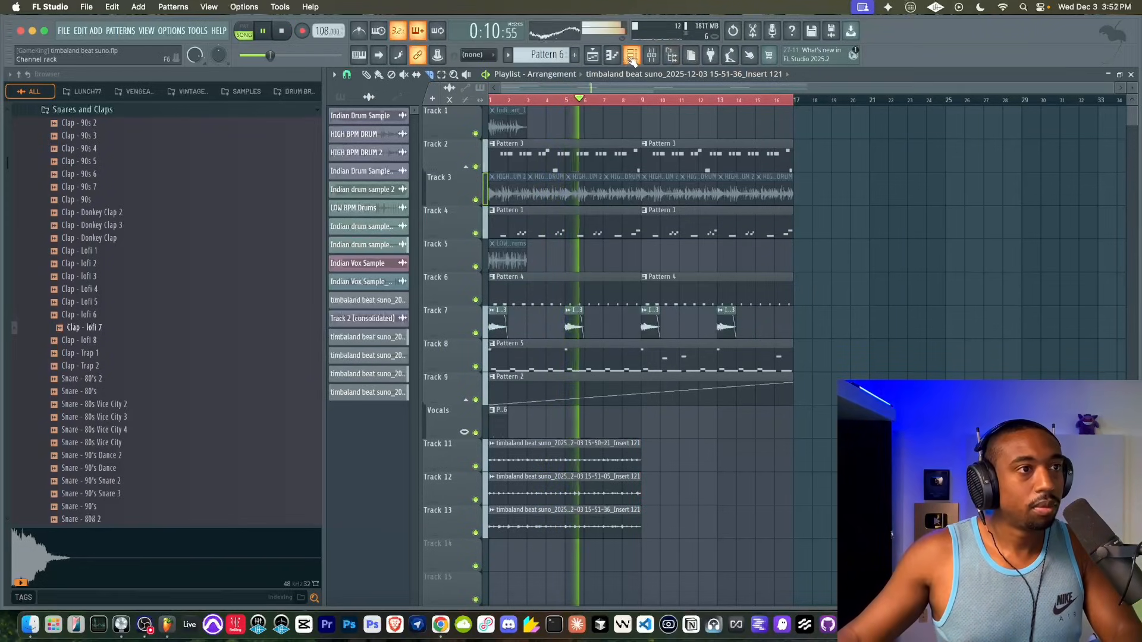
Show all channels in the channel rack and add a Serum 2 instrument.
key("F6")
left_click(434, 73)
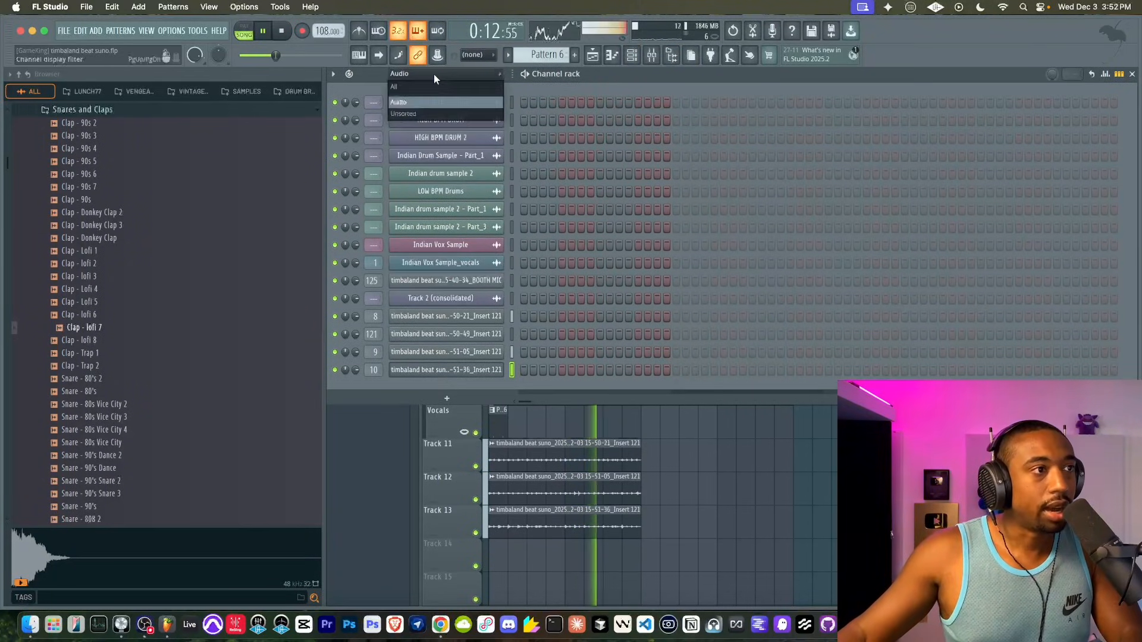
left_click(417, 84)
left_click(447, 523)
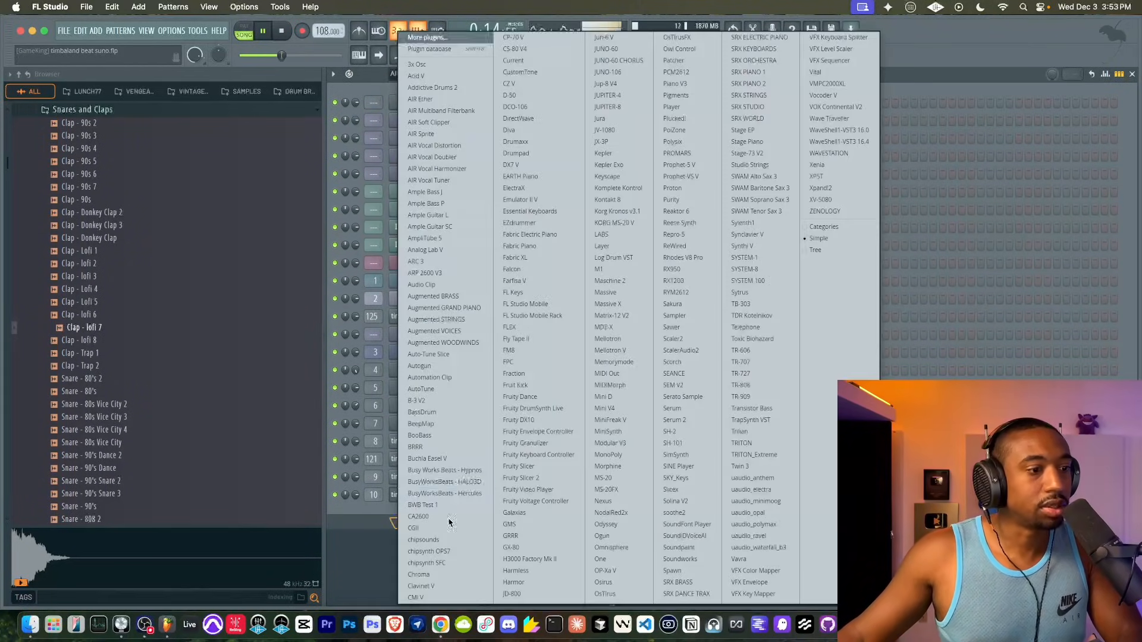
left_click(678, 420)
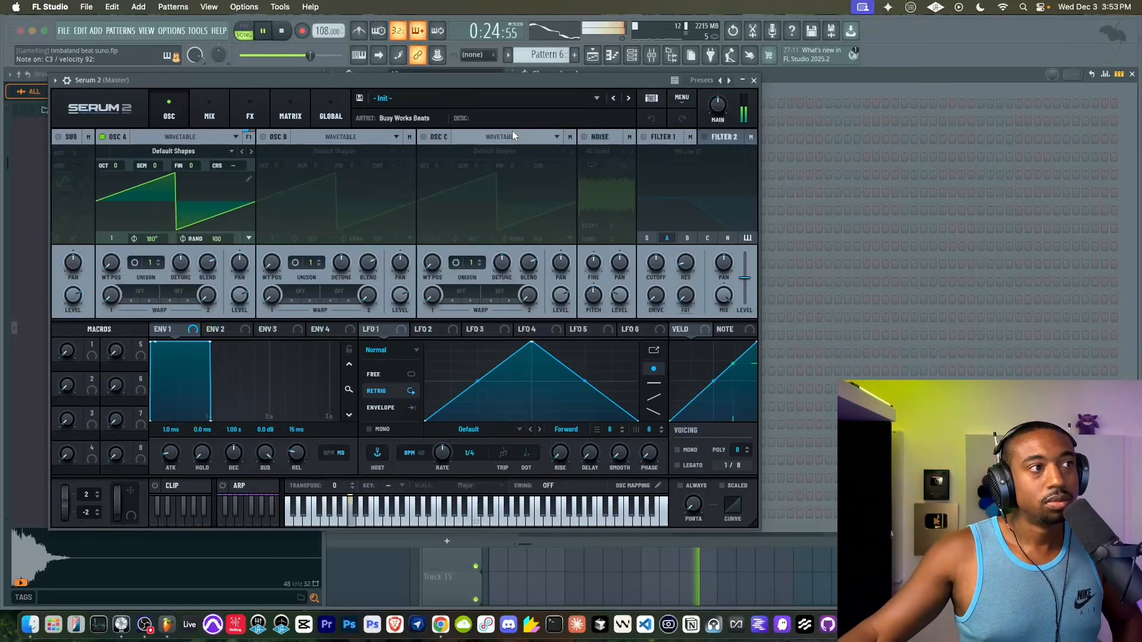
Set oscillator A in Serum 2 to 5 unison voices with a unison width of 0.
left_click(331, 111)
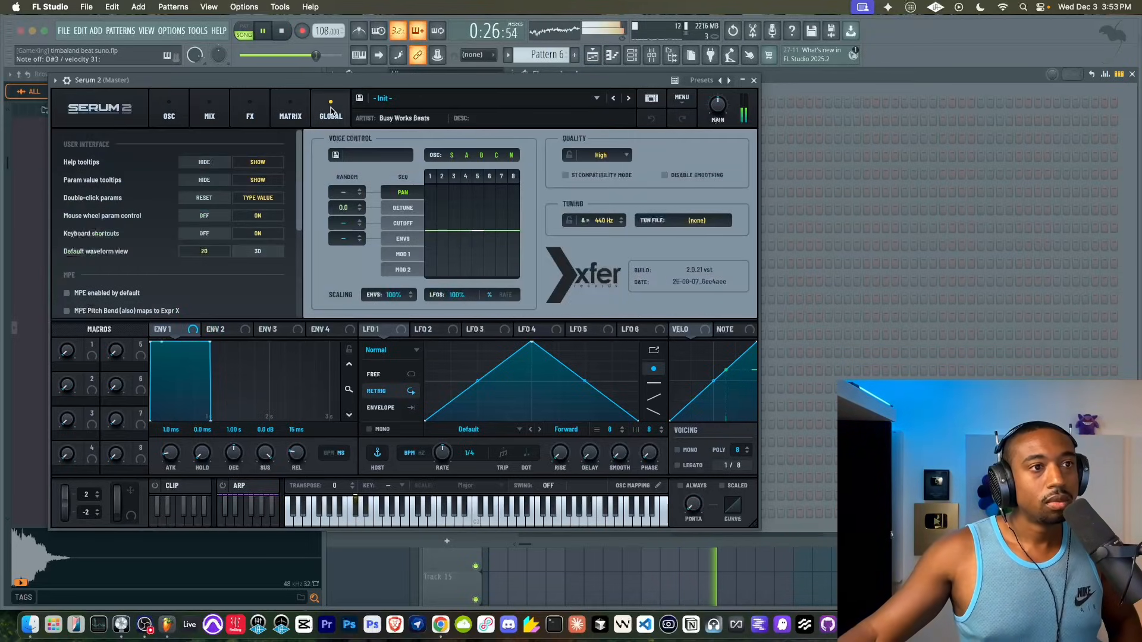
left_click(171, 113)
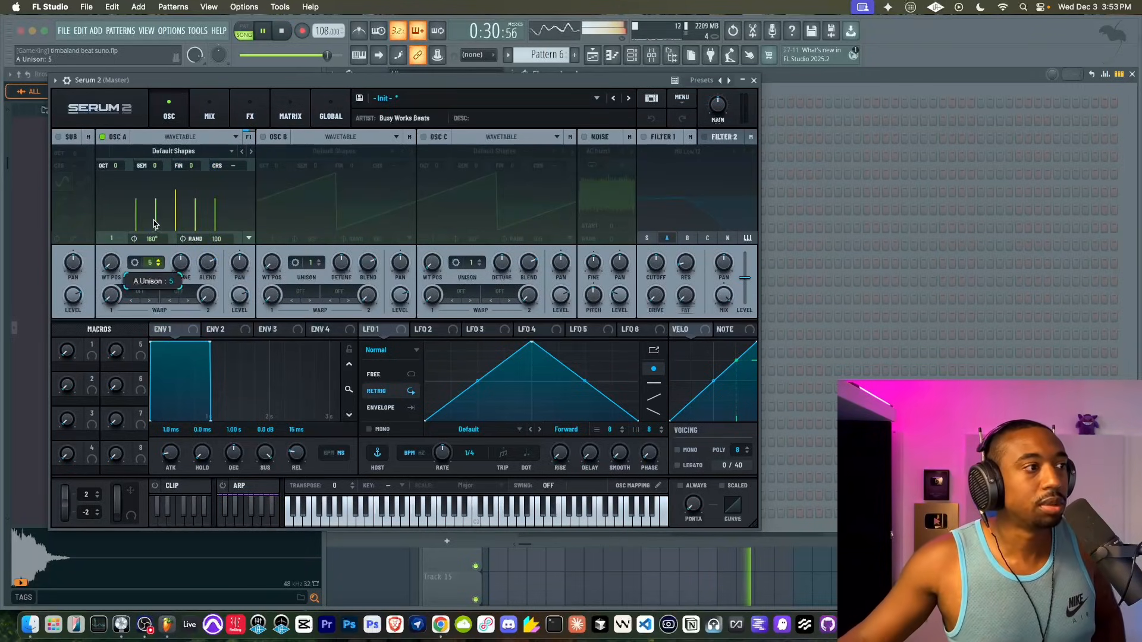
left_click(135, 262)
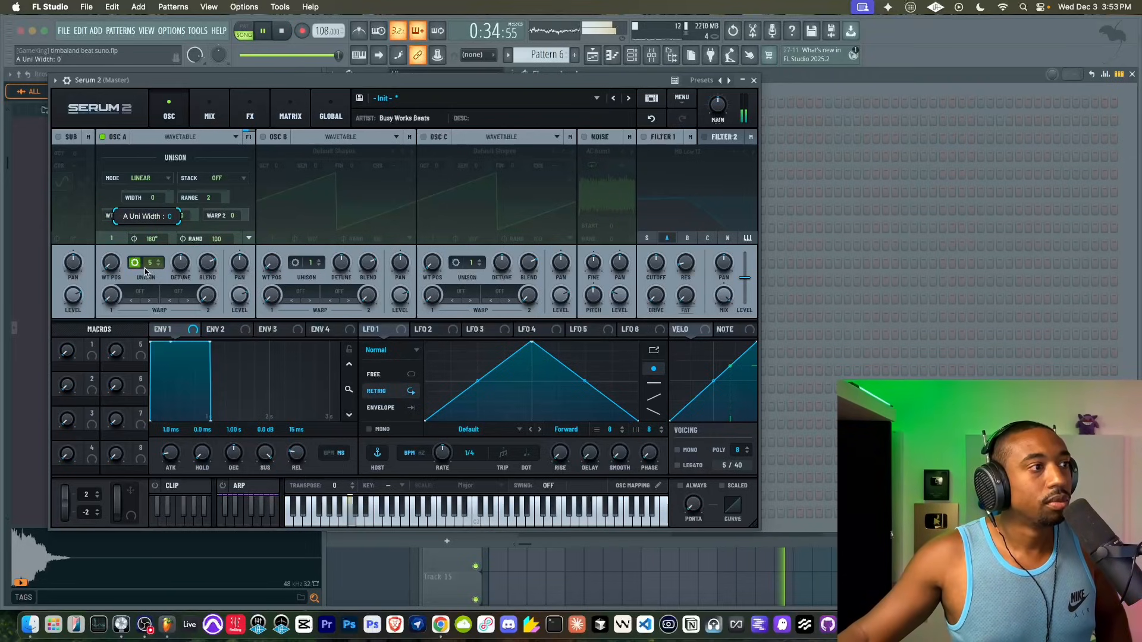
key("Escape")
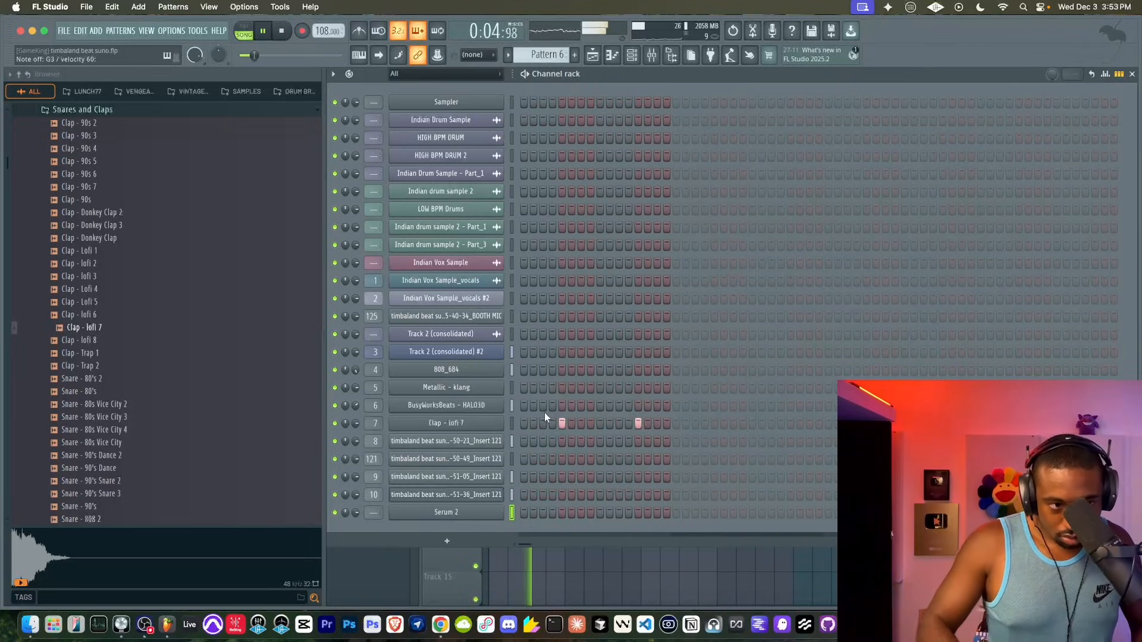
Record a short take from Insert 121 starting near bar 5 while the arrangement plays, and stop the transport.
left_click(576, 576)
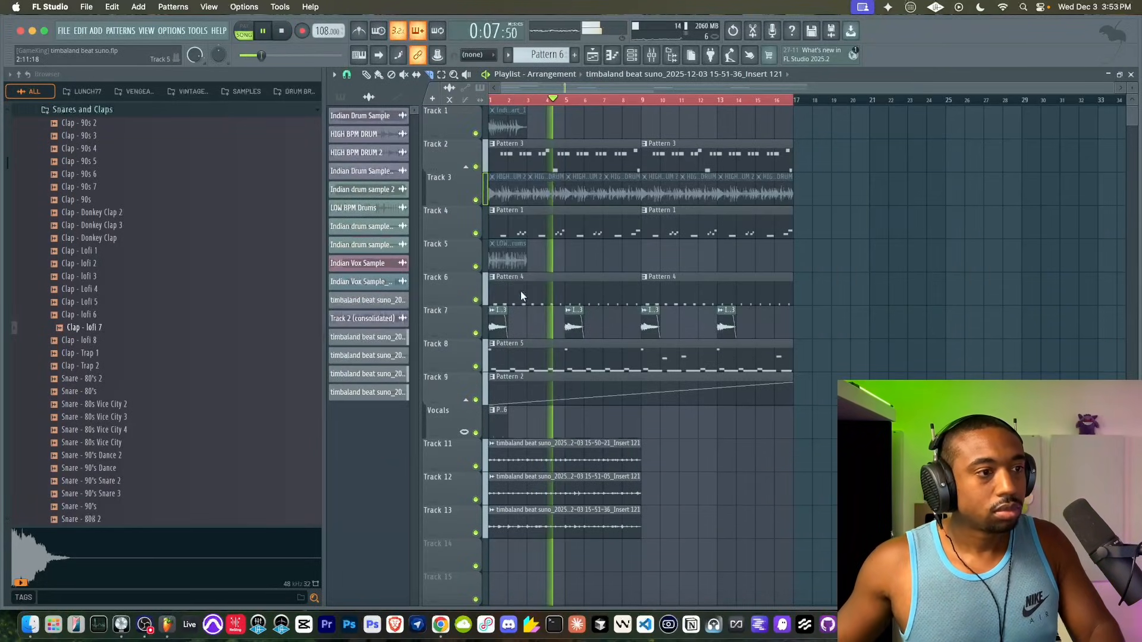
left_click(304, 30)
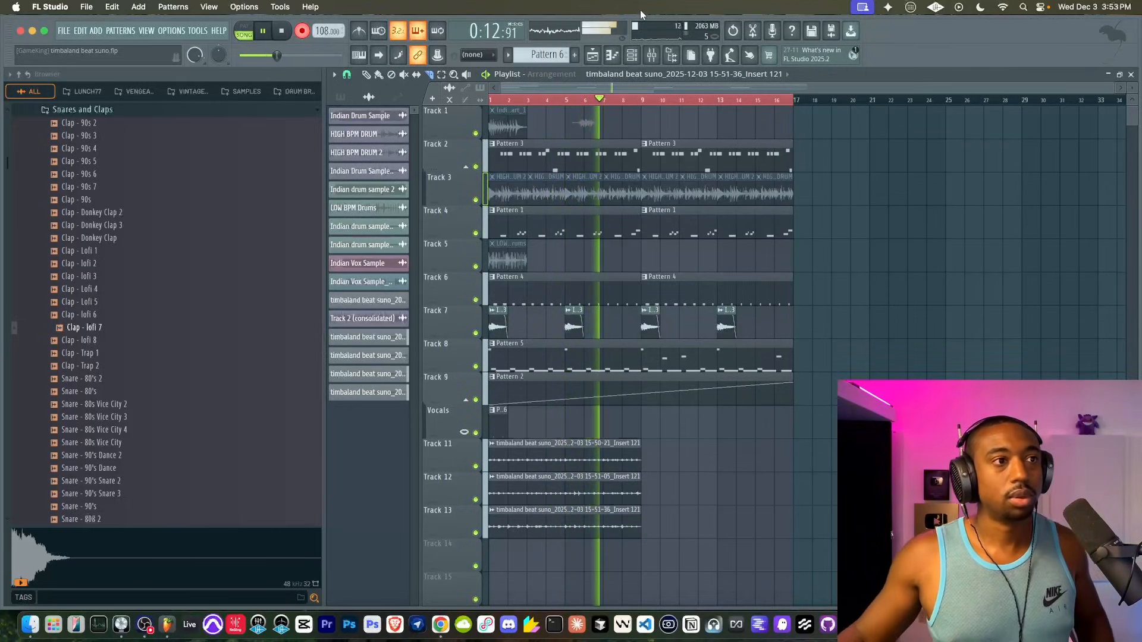
left_click(652, 55)
key("space")
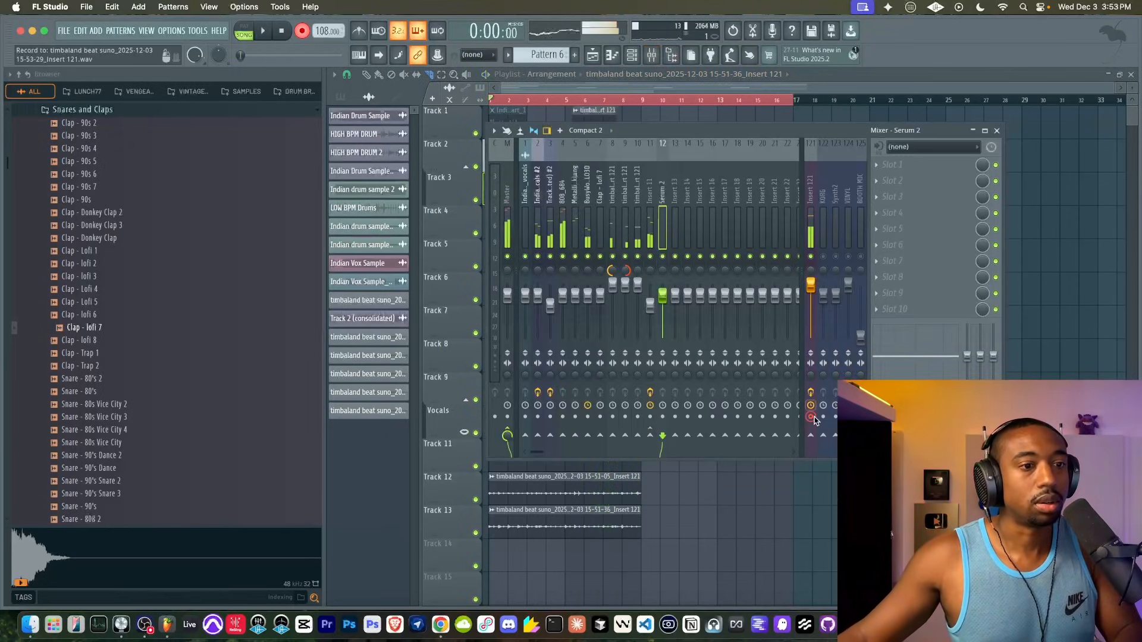
key("F9")
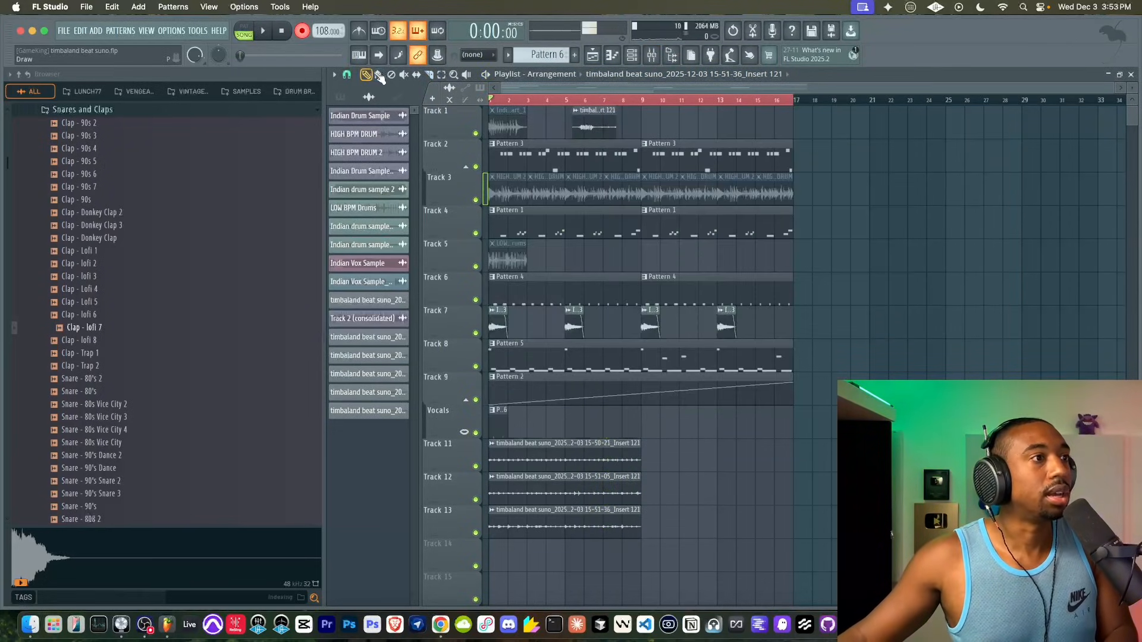
Delete the short microphone take at bar 5 on Track 1 and play the arrangement with the mixer closed.
right_click(598, 127)
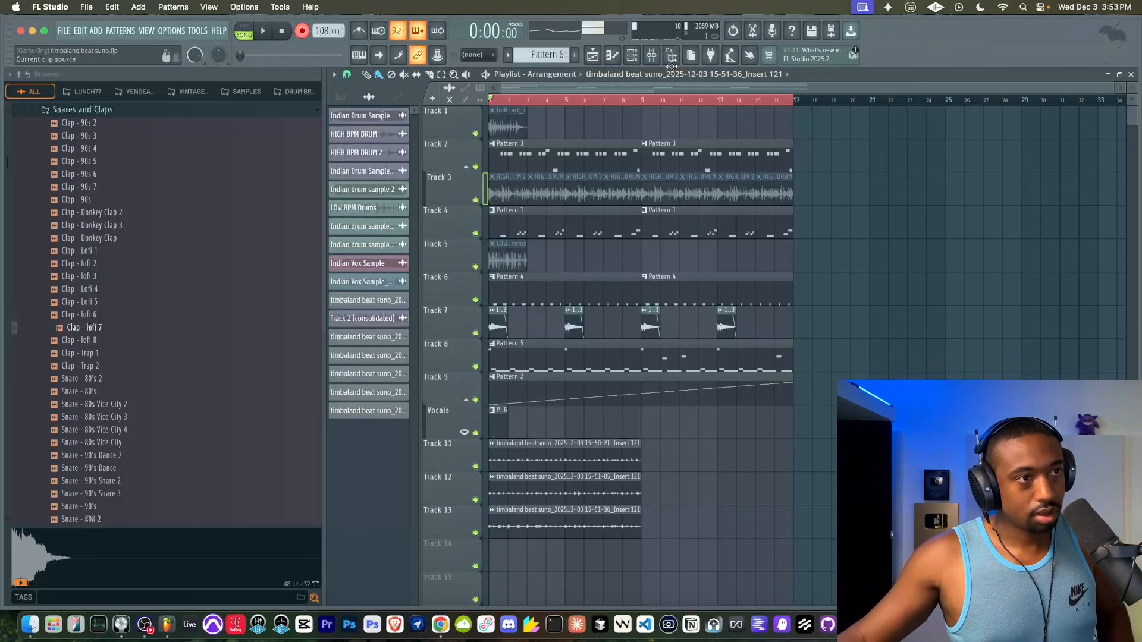
left_click(652, 54)
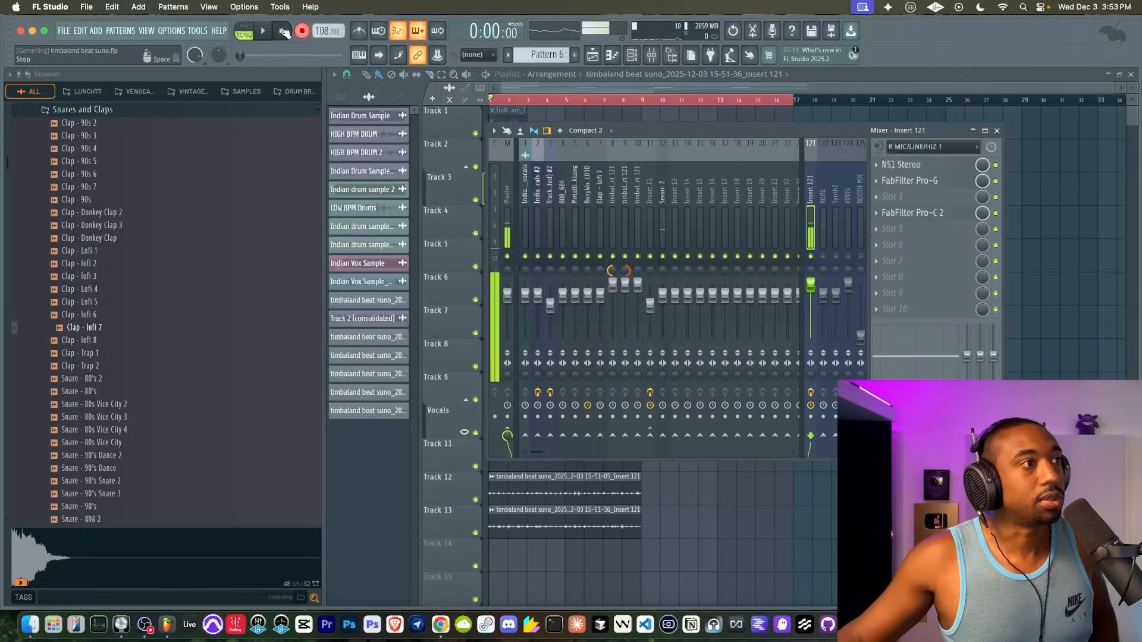
key("space")
key("F9")
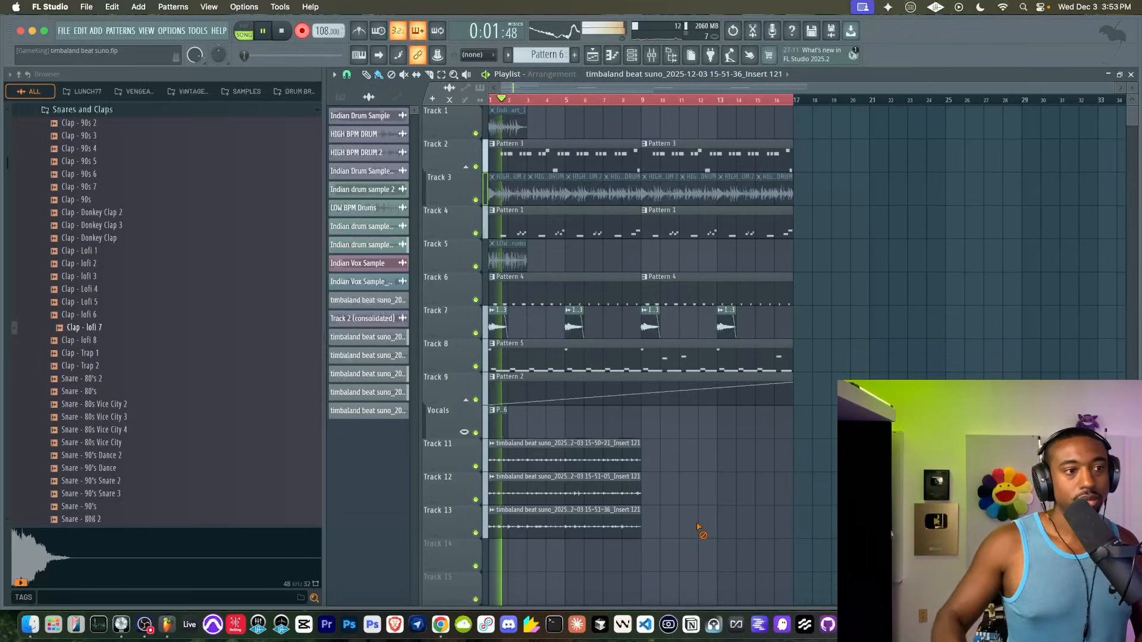
Repeat the Pattern 6 clip along the Vocals track until it fills the arrangement up to bar 17.
left_click_drag(495, 427, 537, 423)
left_click_drag(602, 427, 508, 424)
key("ctrl+b")
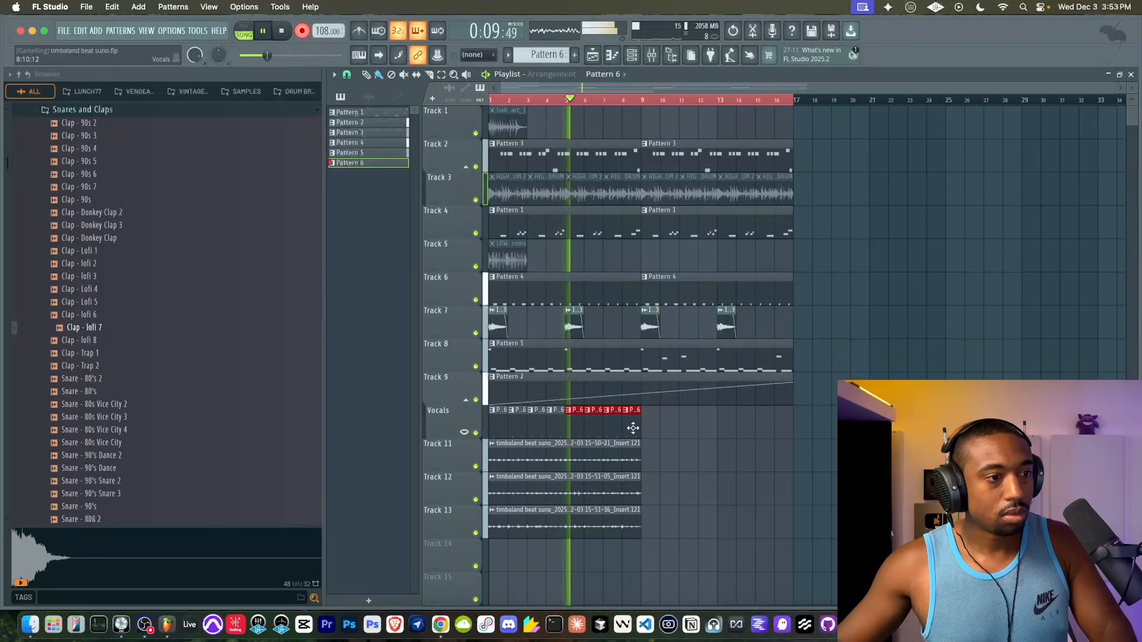
left_click_drag(670, 408, 486, 423)
key("ctrl+b")
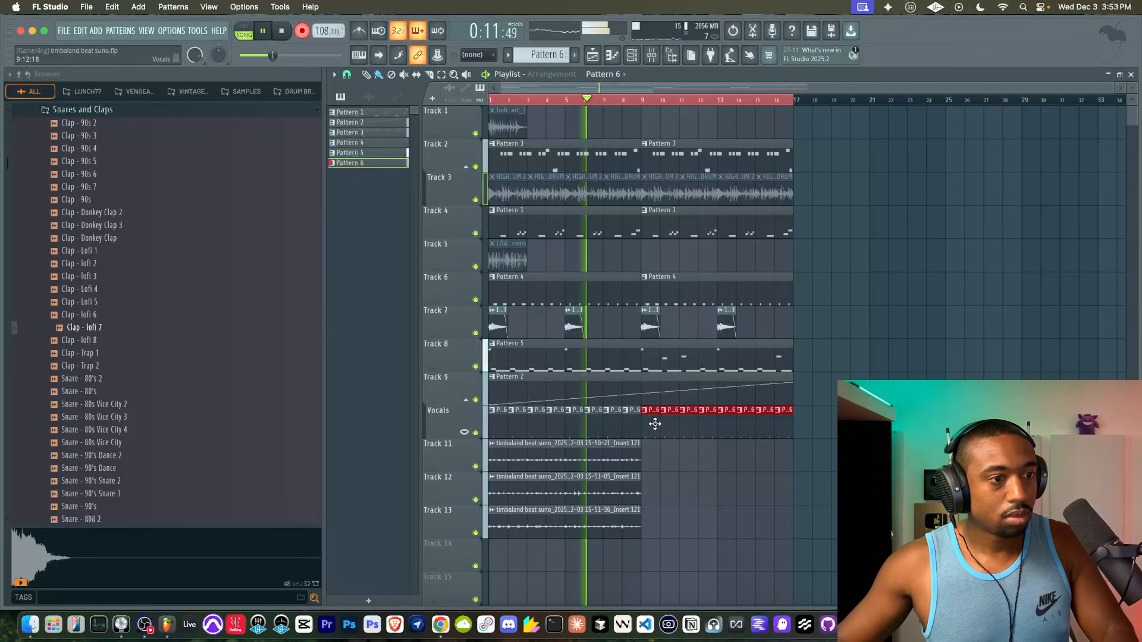
Stop the transport and undo the notes just recorded into Pattern 6.
left_click(670, 460)
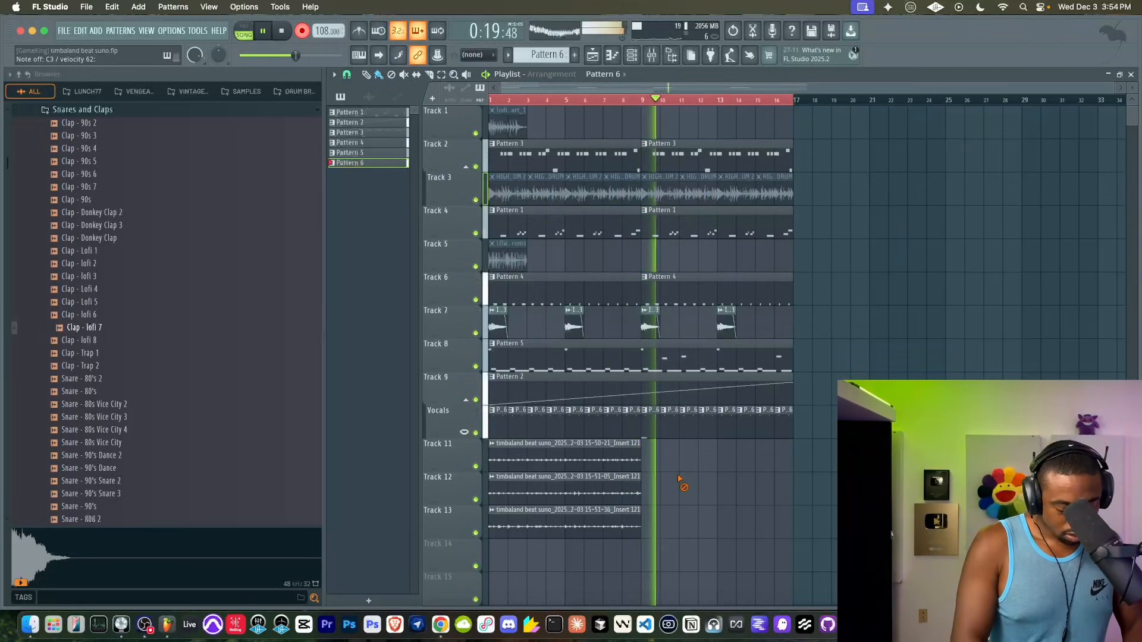
key("space")
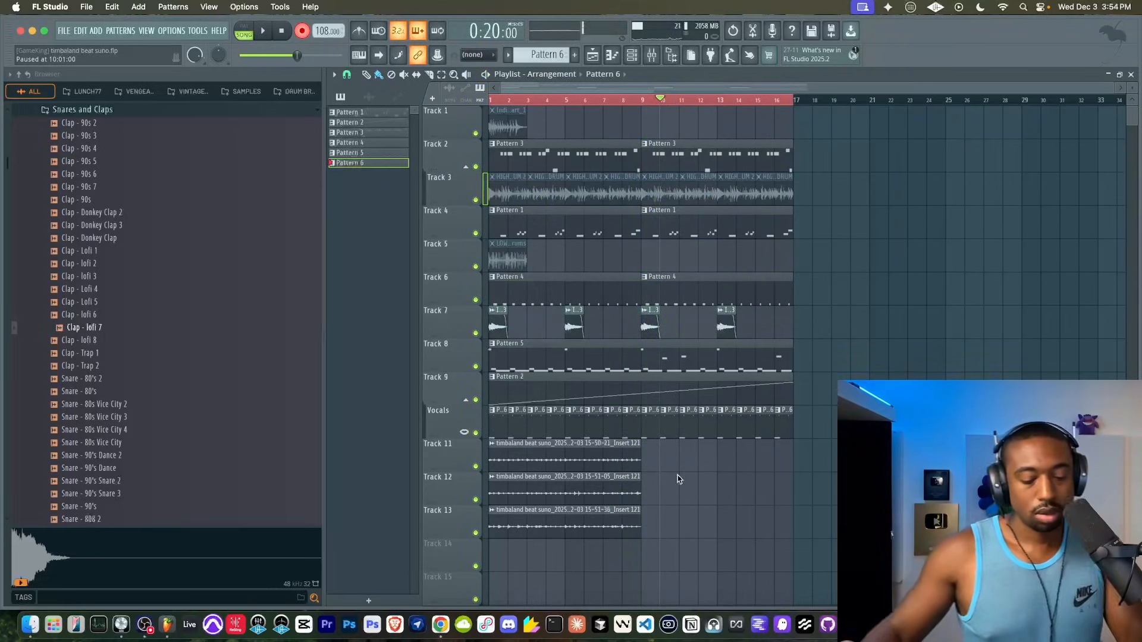
key("super+z")
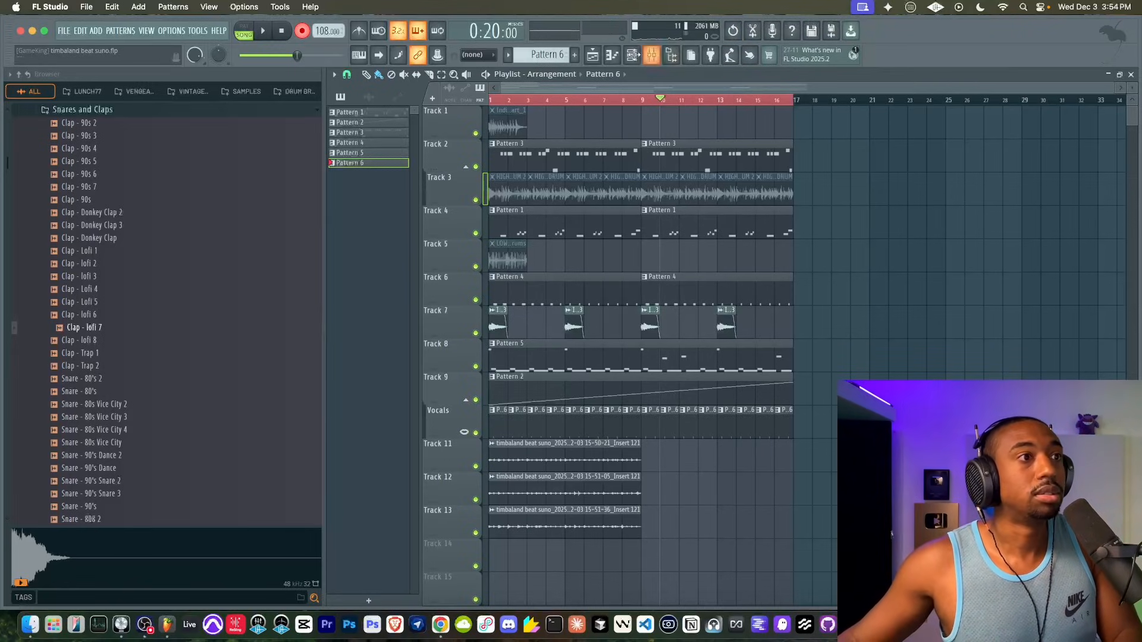
Create an empty Pattern 7 and record a Serum 2 part into it over bars 9 to 17 of the arrangement.
left_click(563, 60)
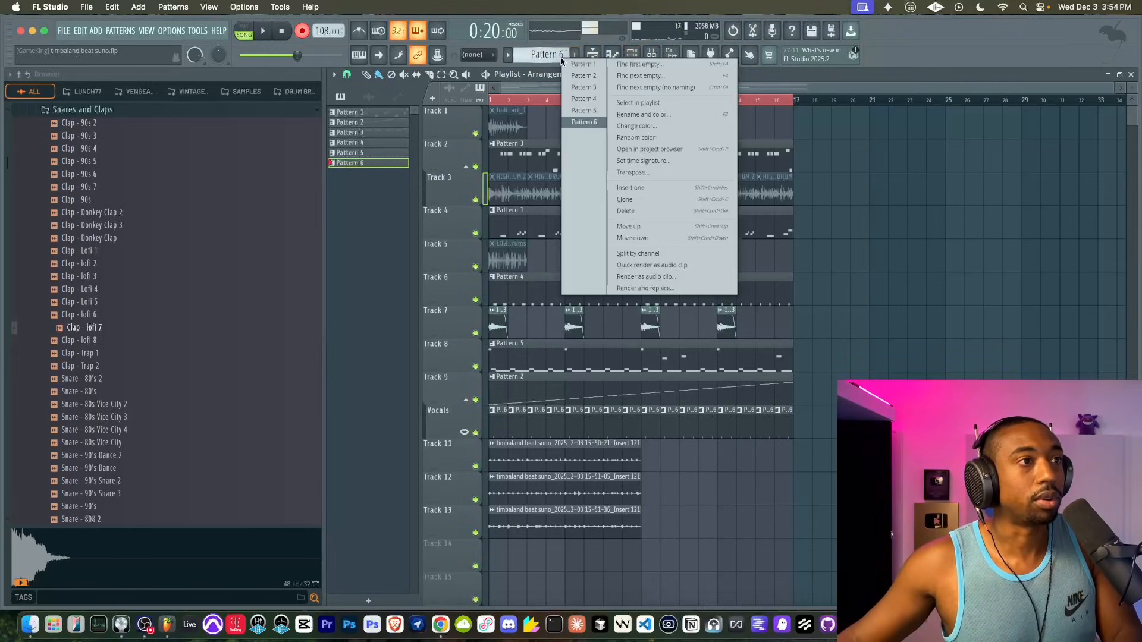
left_click(642, 65)
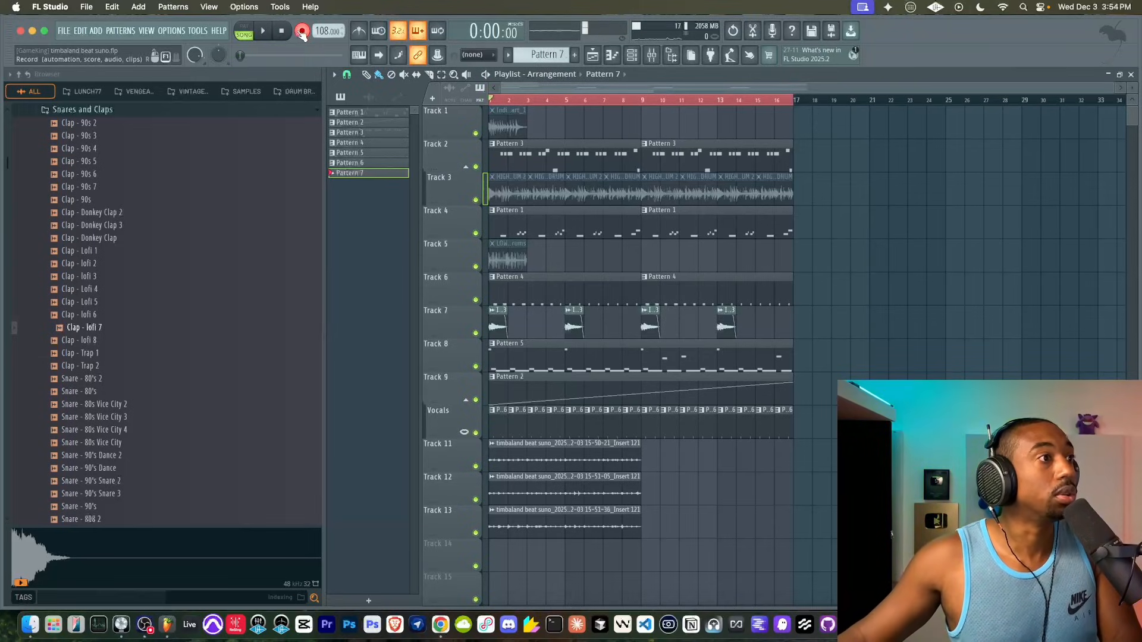
key("space")
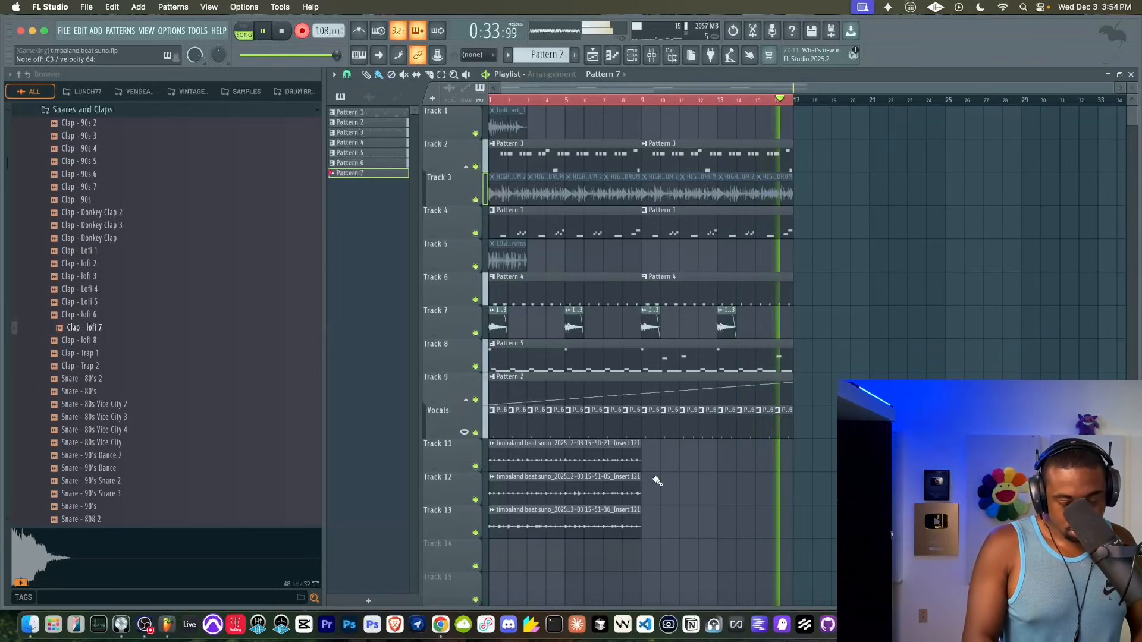
key("space")
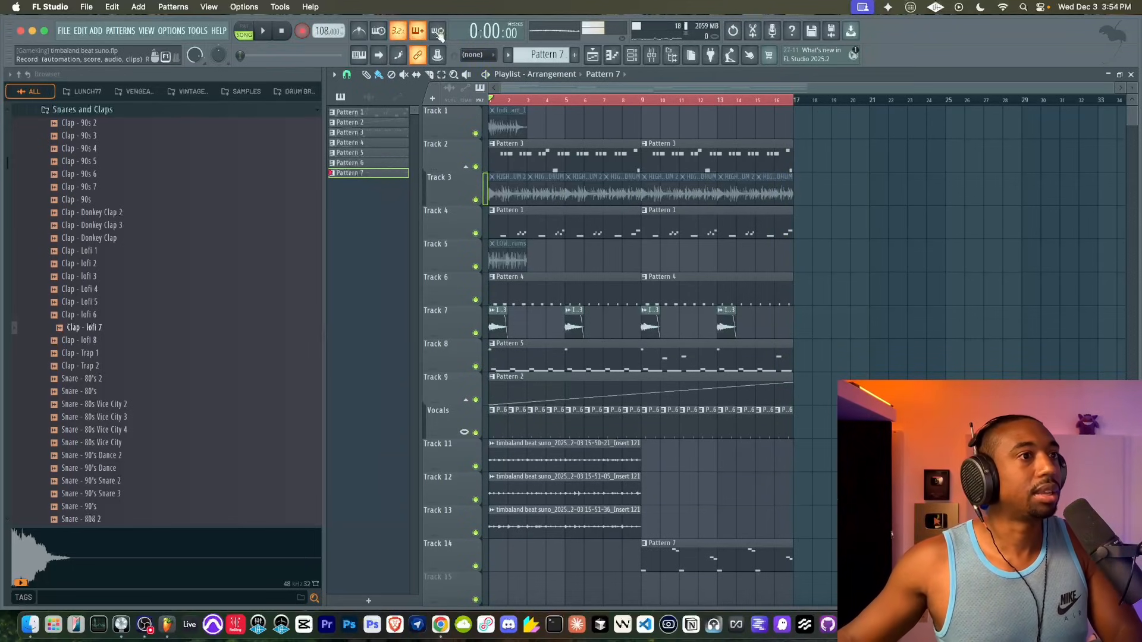
Play the arrangement from bar 9 and enable oscillator B in Serum 2 with its octave at -1.
left_click(644, 100)
key("space")
left_click(632, 55)
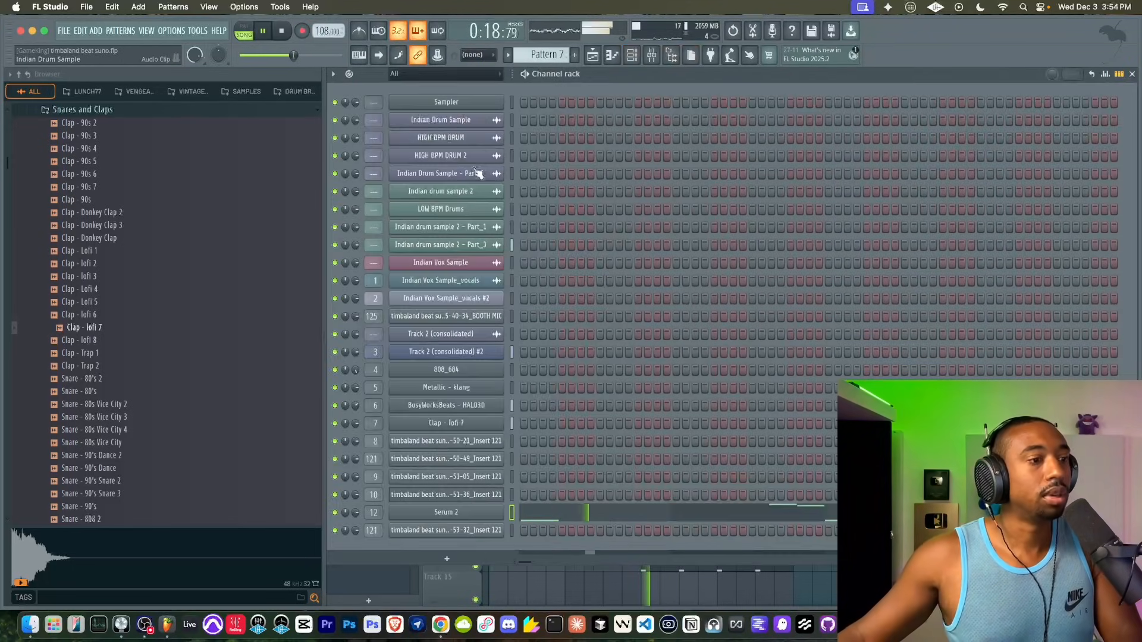
left_click(472, 512)
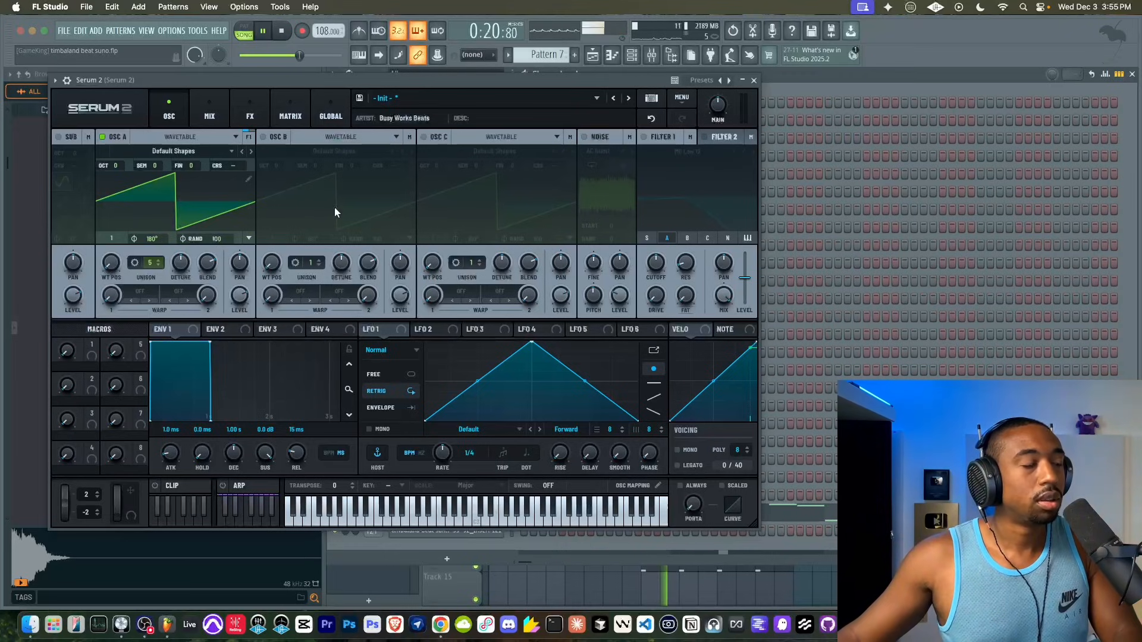
left_click(263, 137)
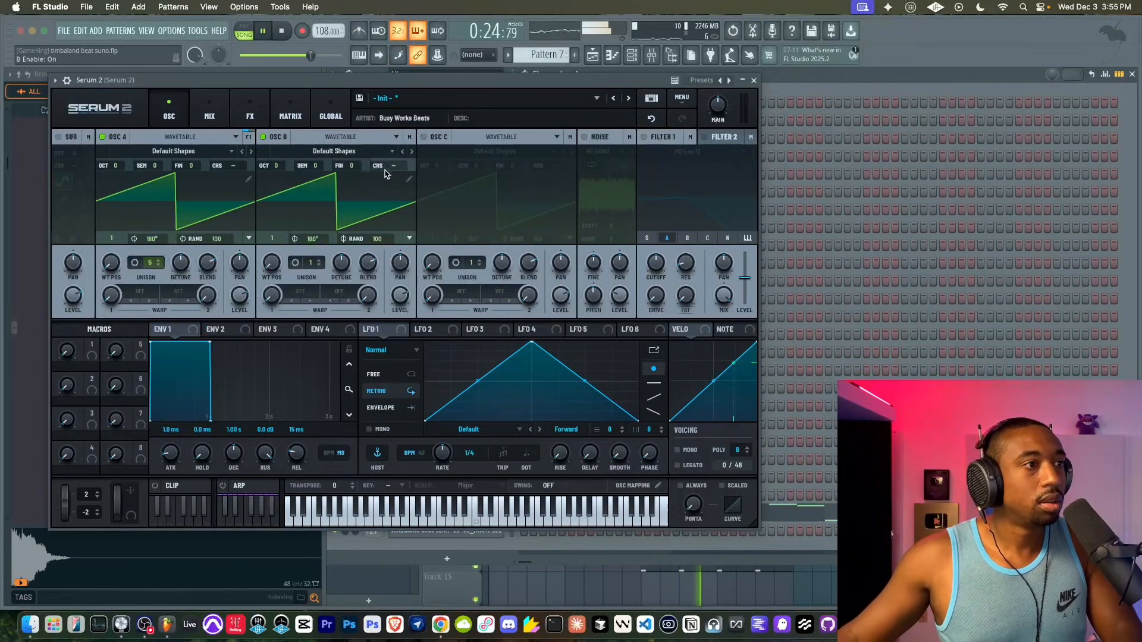
Enable oscillator C in Serum 2 with the sine shape at wavetable position 2 and its octave at -1.
left_click(424, 138)
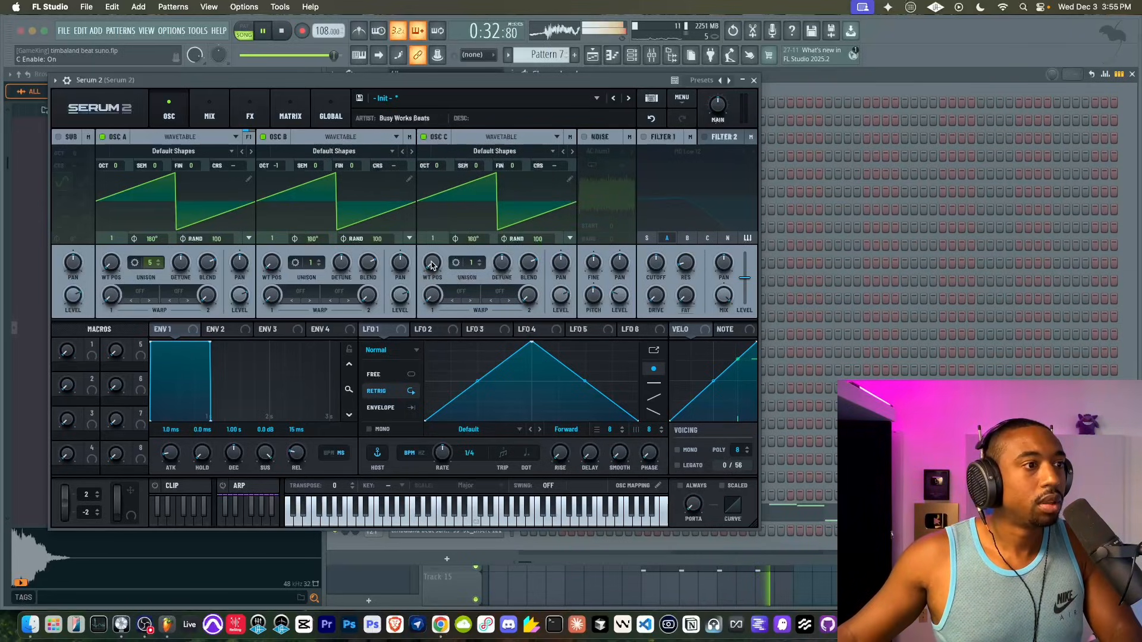
left_click_drag(432, 264, 427, 231)
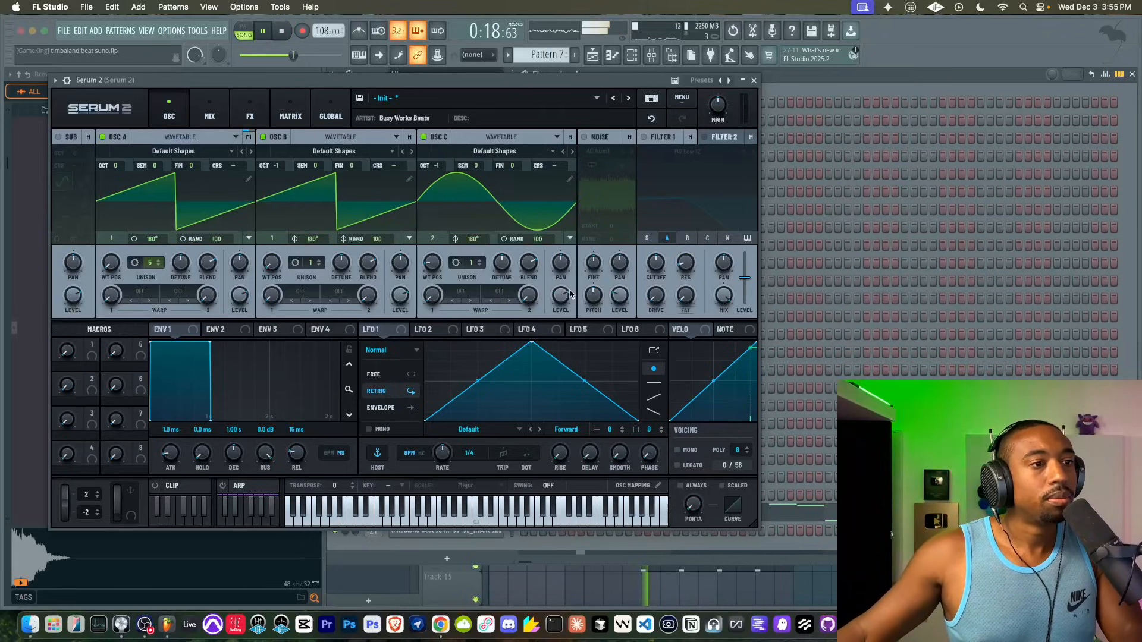
left_click(754, 81)
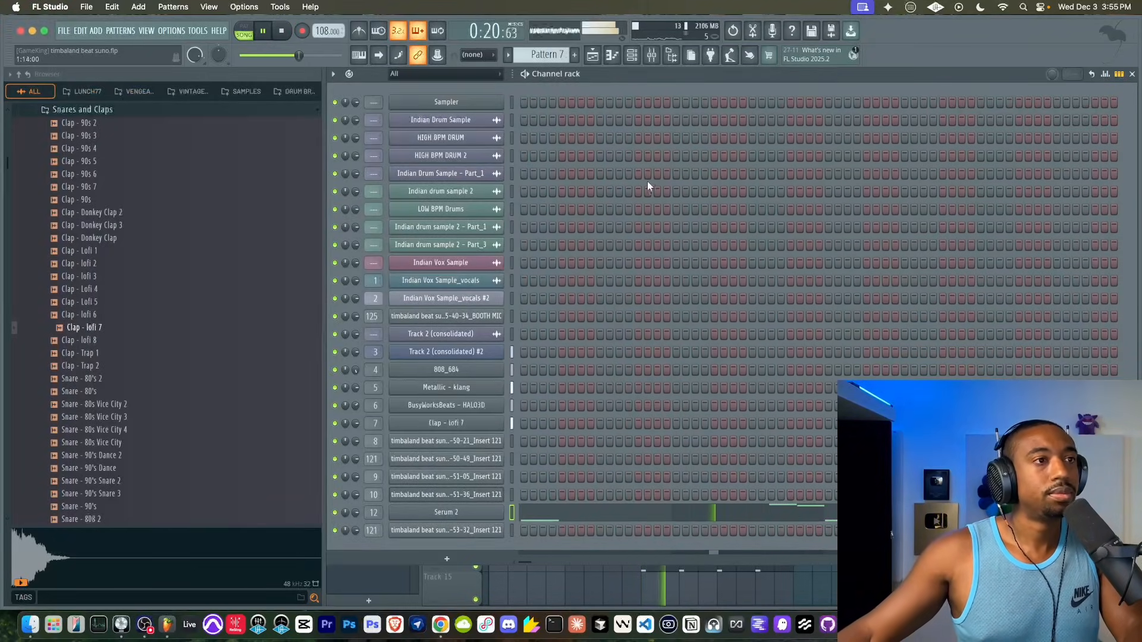
Inspect the time shift setting of the Track 2 (consolidated) #2 channel during playback.
left_click(601, 58)
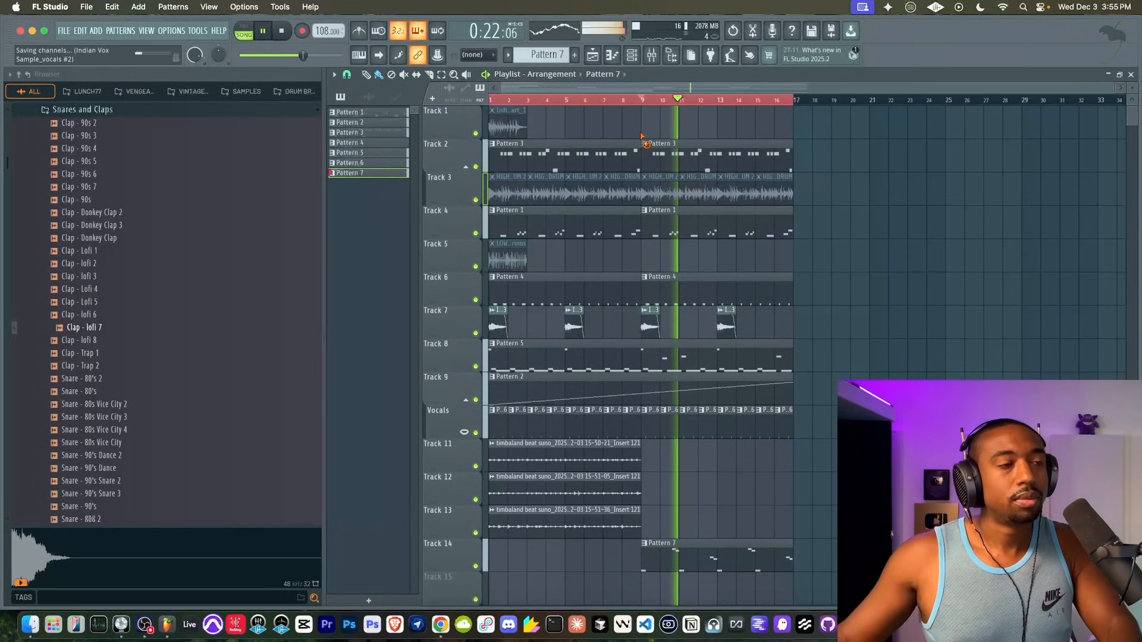
key("F6")
key("space")
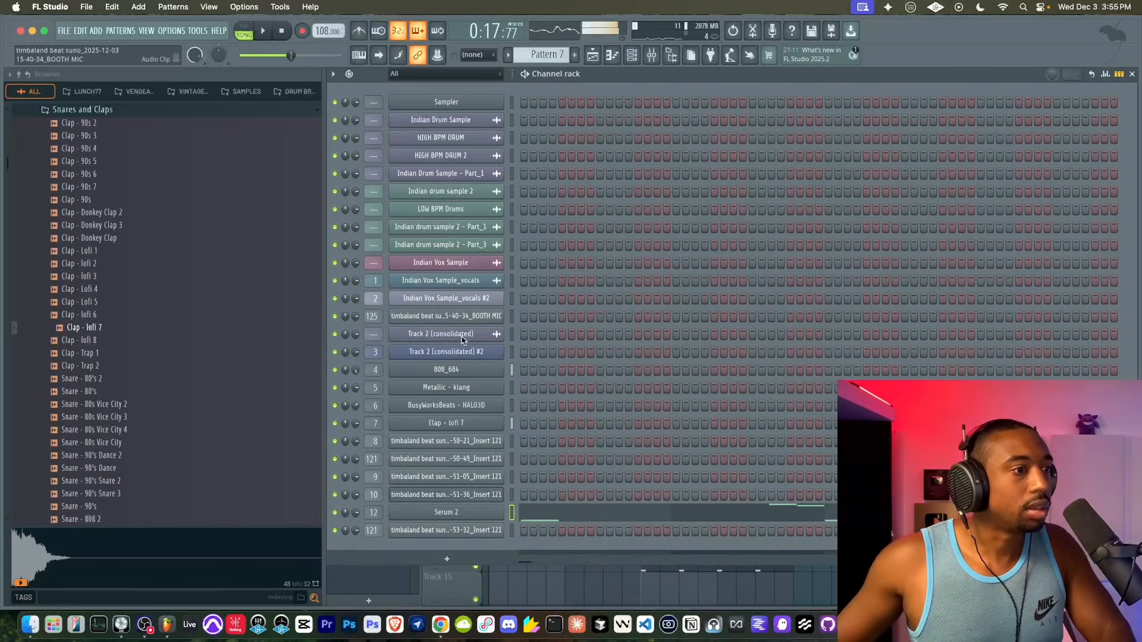
left_click(452, 352)
left_click(471, 196)
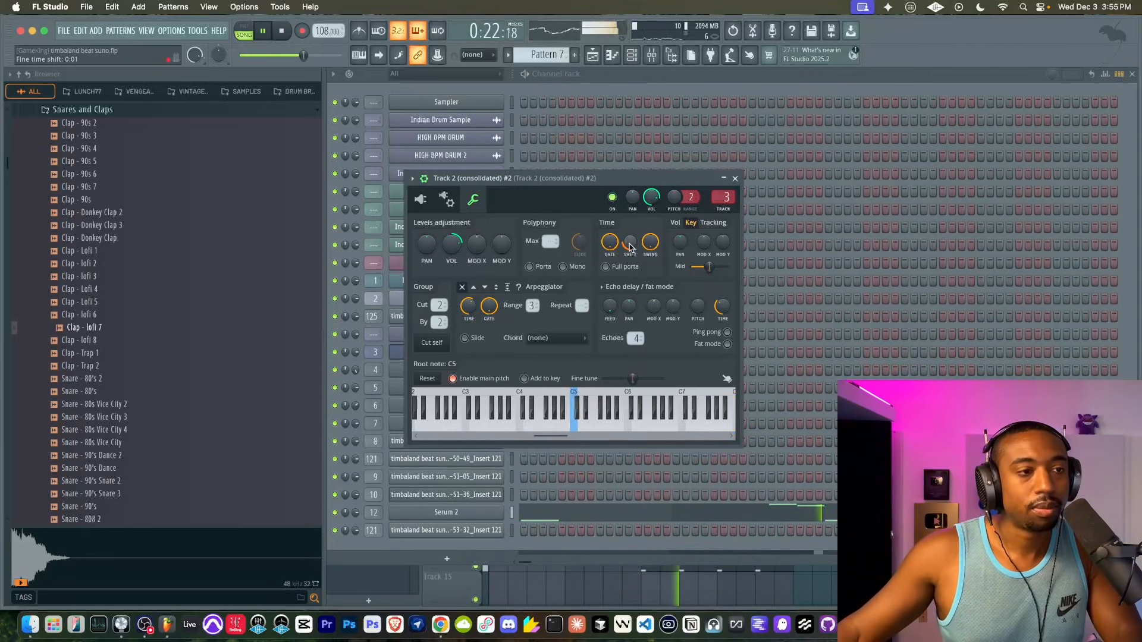
left_click(735, 179)
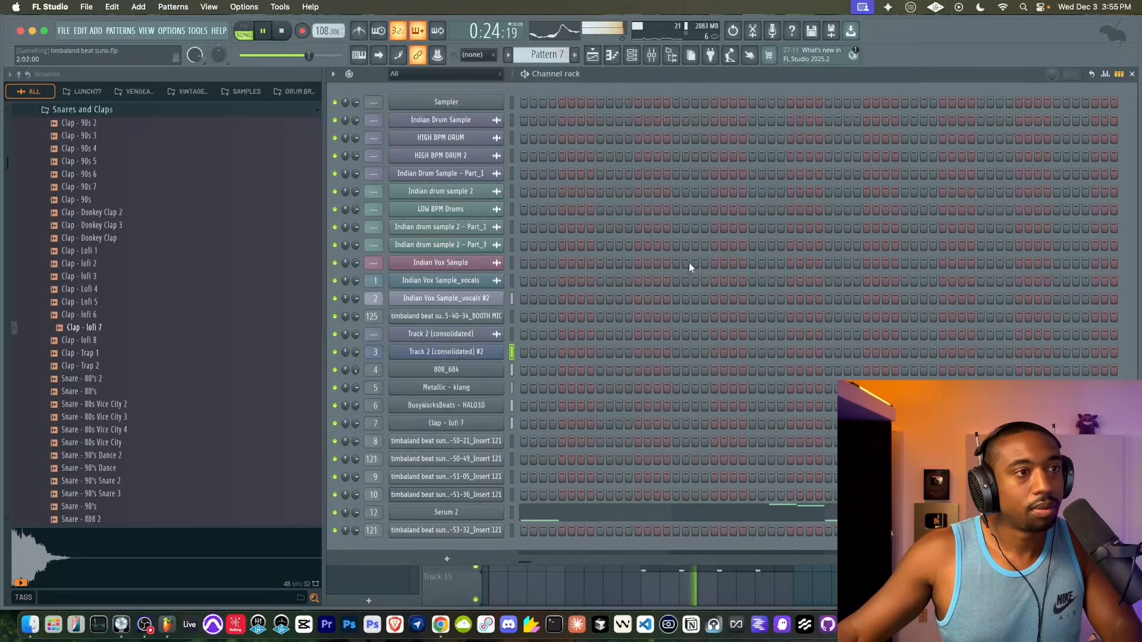
Switch to an empty Pattern 8 and inspect the 808 channel's miscellaneous settings.
left_click(593, 56)
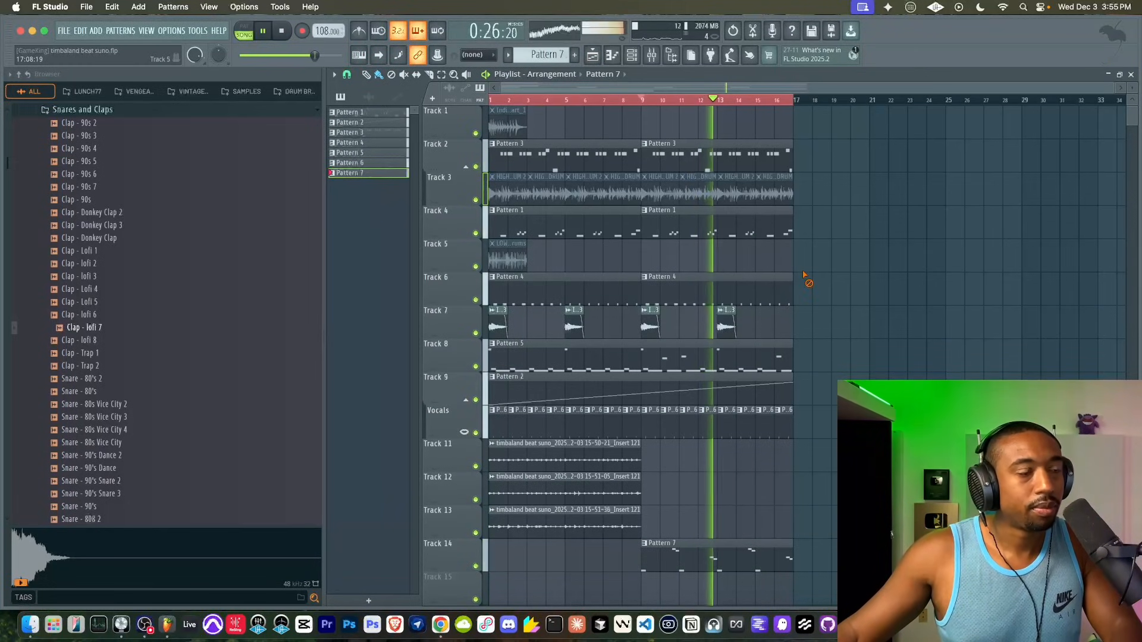
left_click(632, 56)
left_click(574, 56)
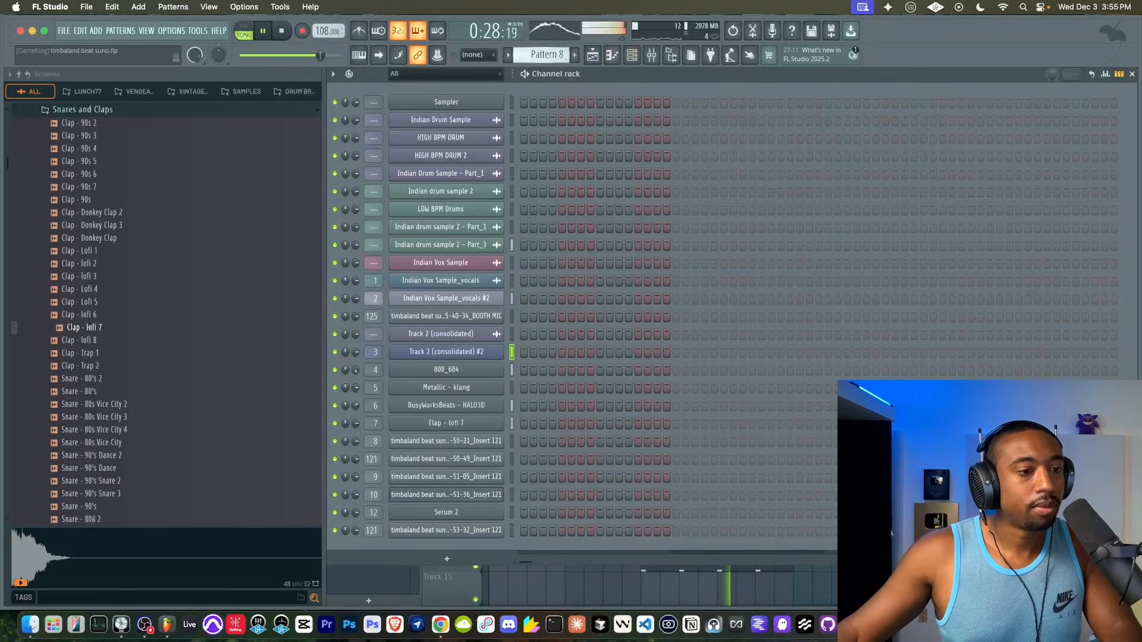
left_click(503, 370)
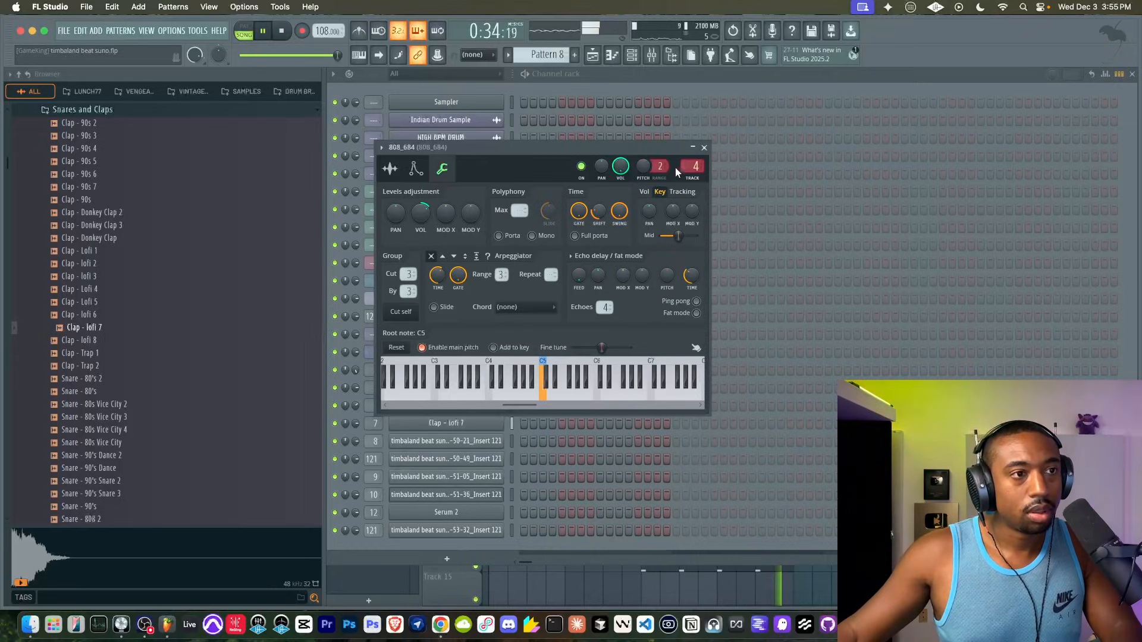
left_click(703, 147)
Shorten the Pattern 5 clip on Track 8 to end at bar 9 and save the project.
left_click(594, 56)
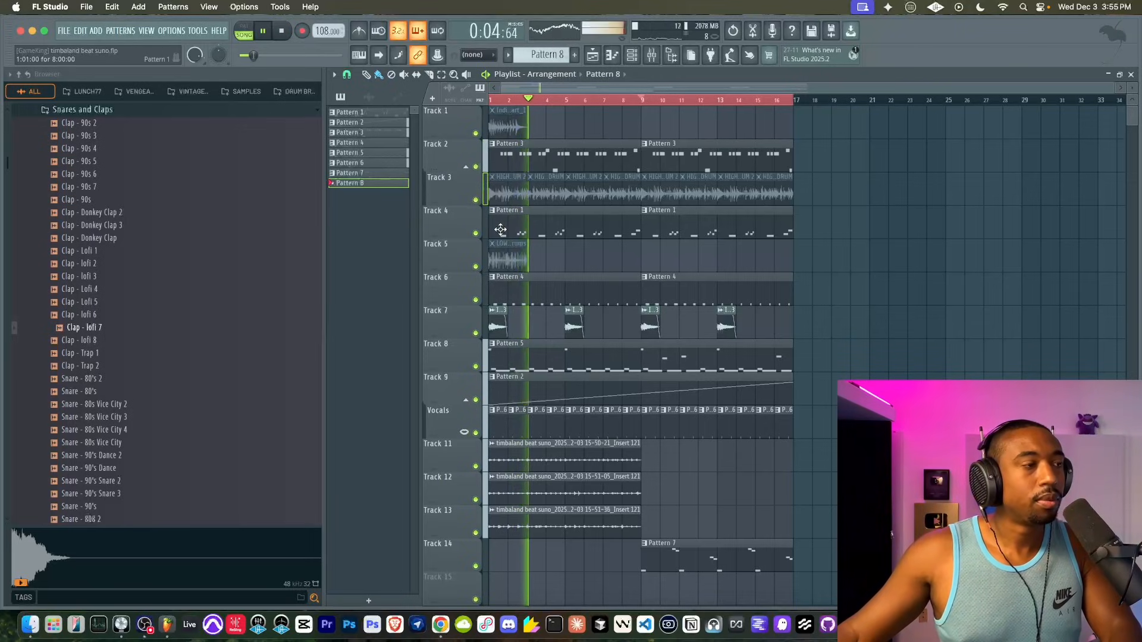
right_click(558, 372)
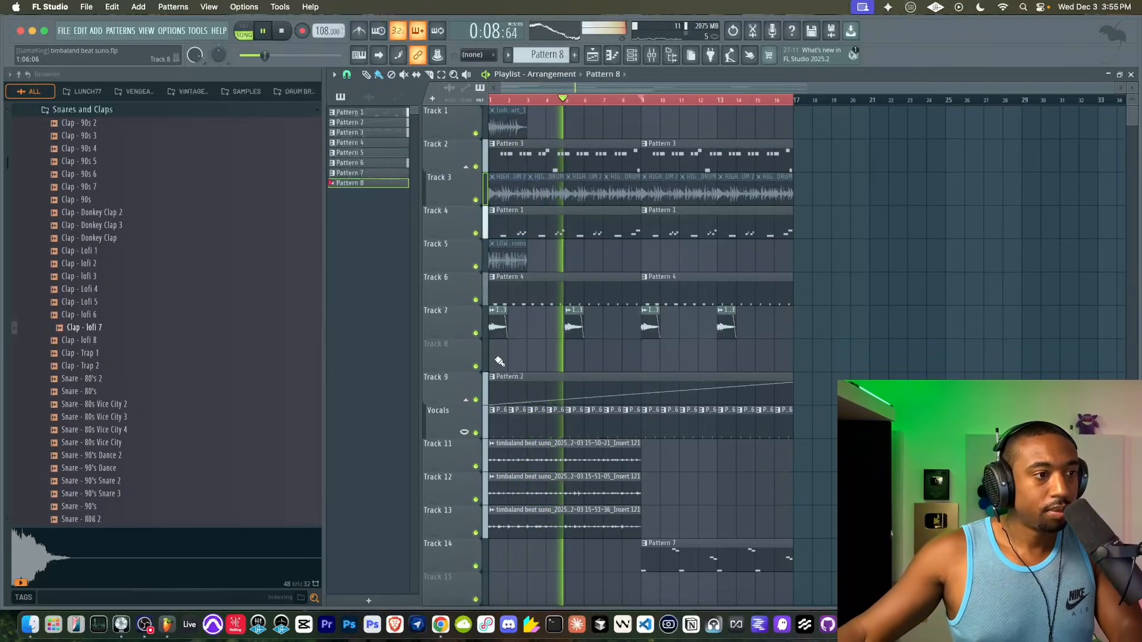
key("super+z")
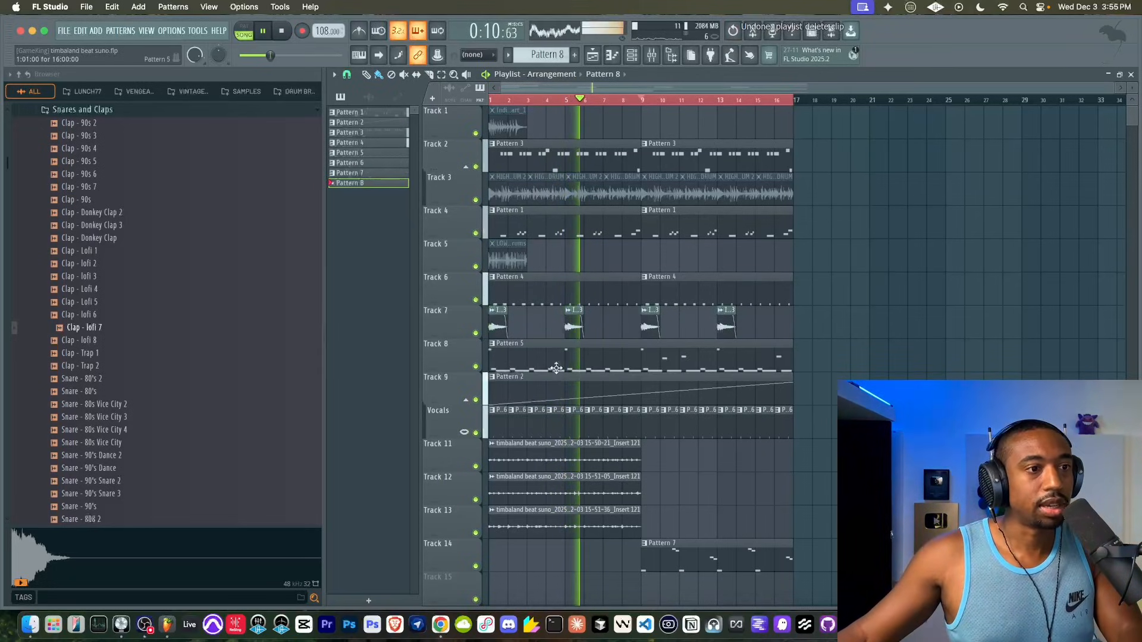
left_click_drag(790, 363, 641, 363)
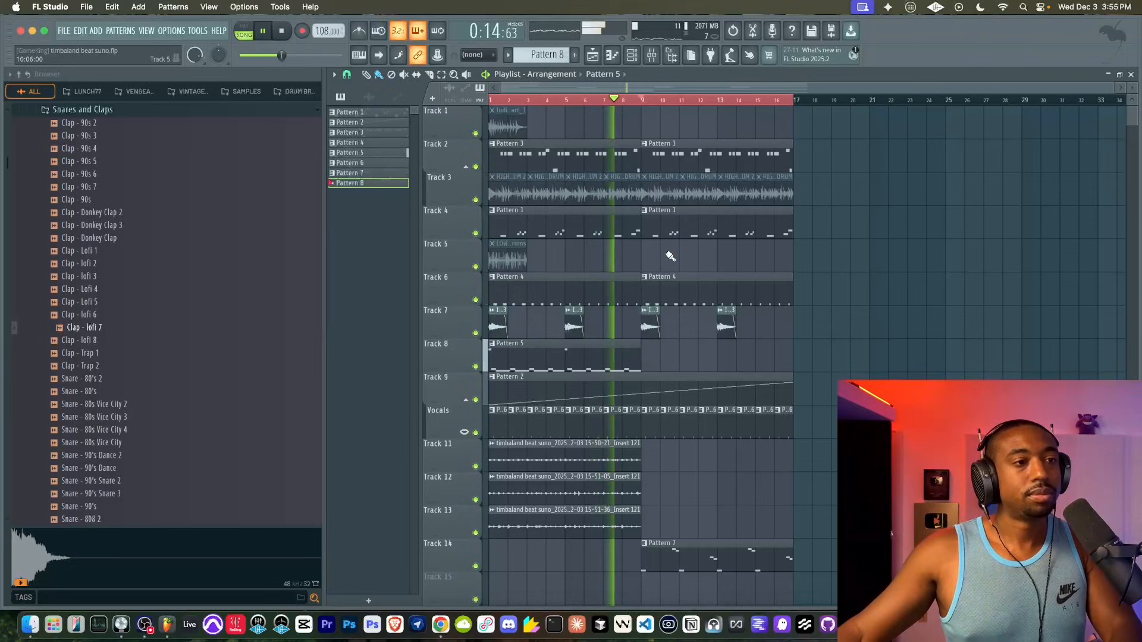
key("super+s")
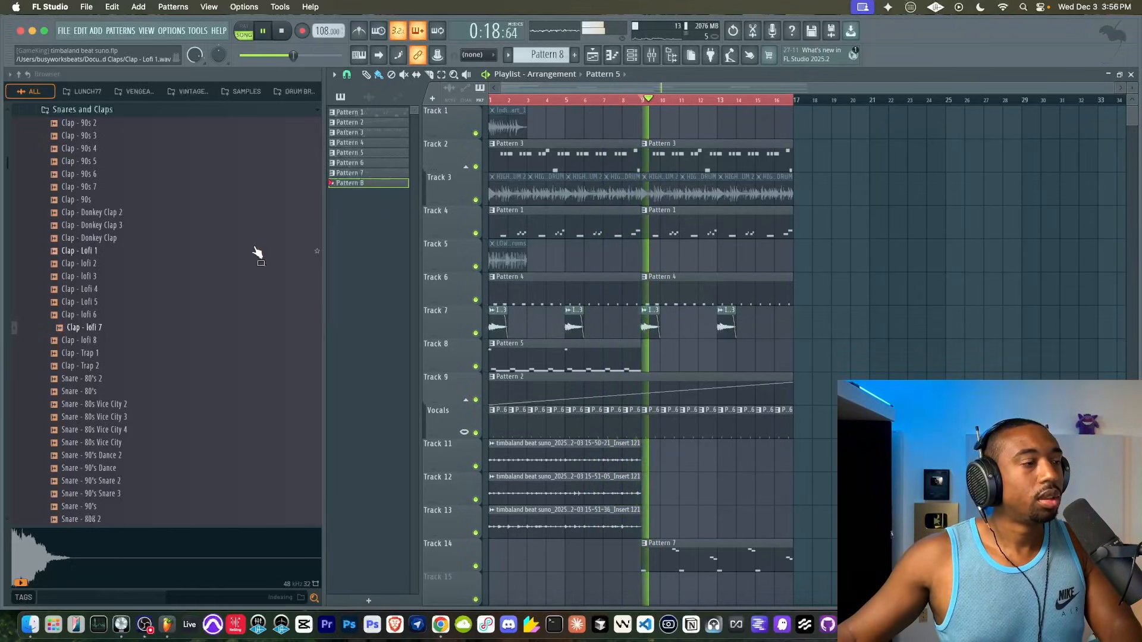
Switch to an empty Pattern 9 and show the channel rack while the arrangement plays.
left_click(632, 56)
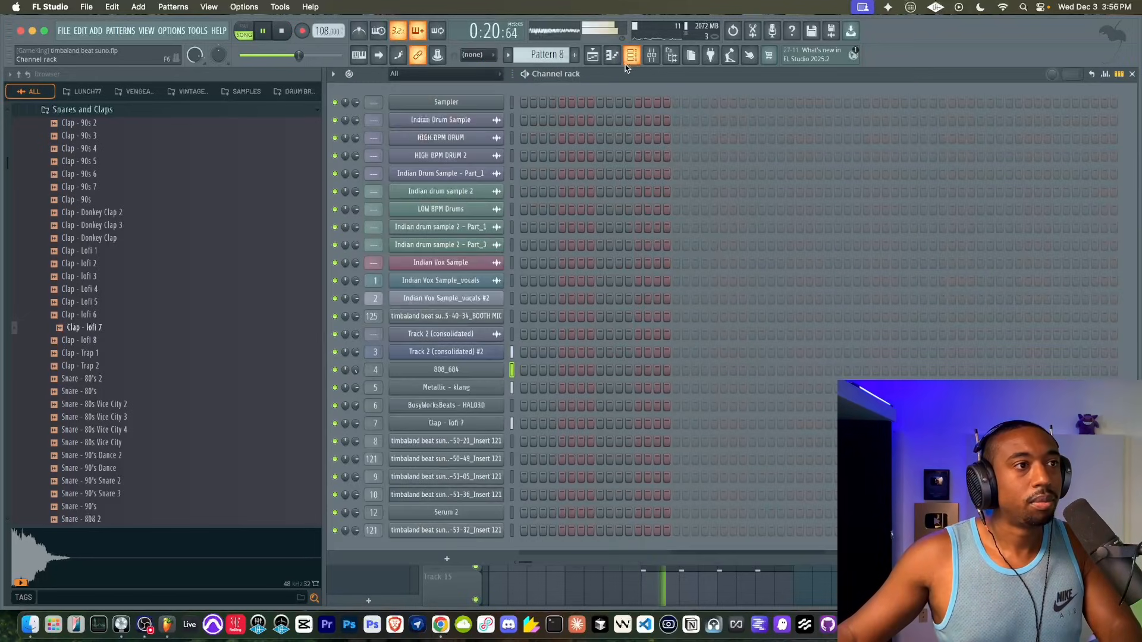
left_click(592, 55)
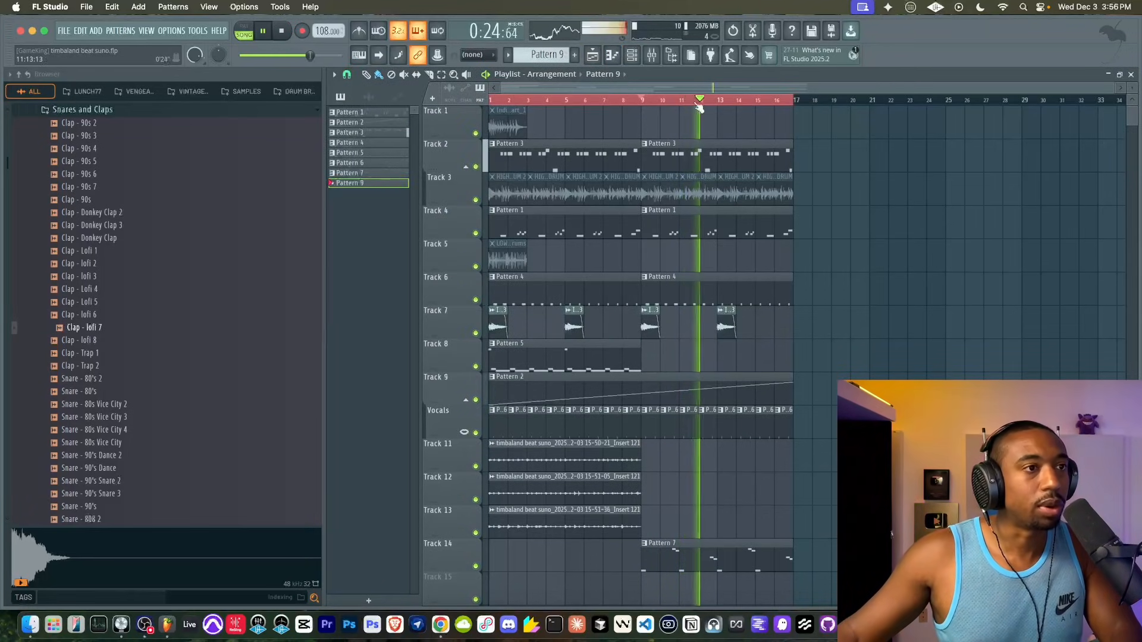
left_click(631, 55)
left_click_drag(553, 56, 553, 55)
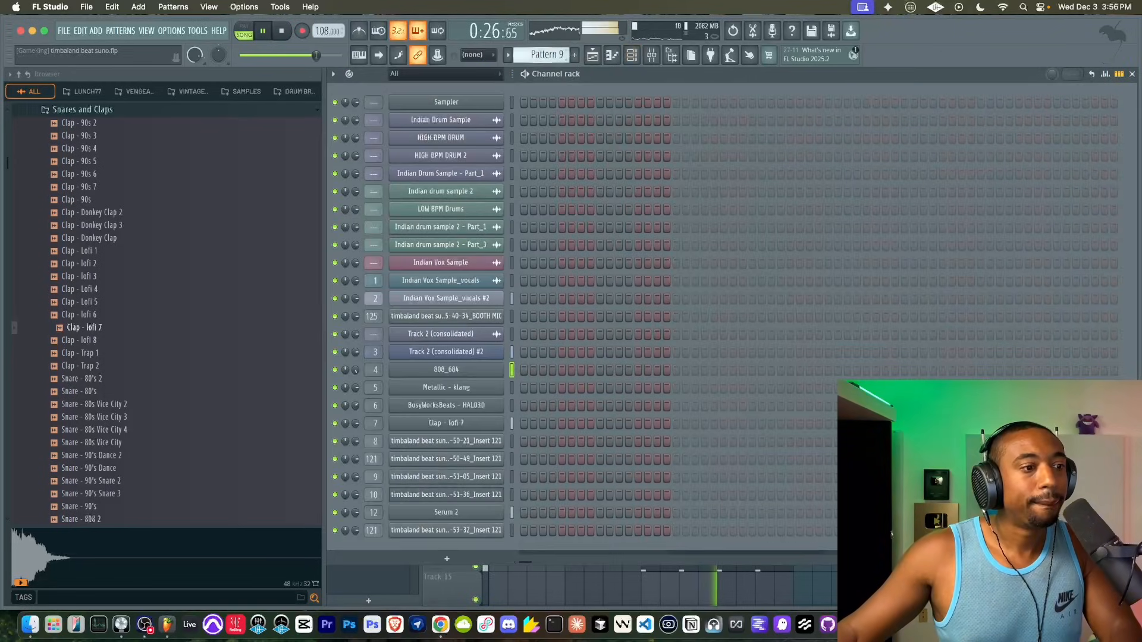
left_click(851, 586)
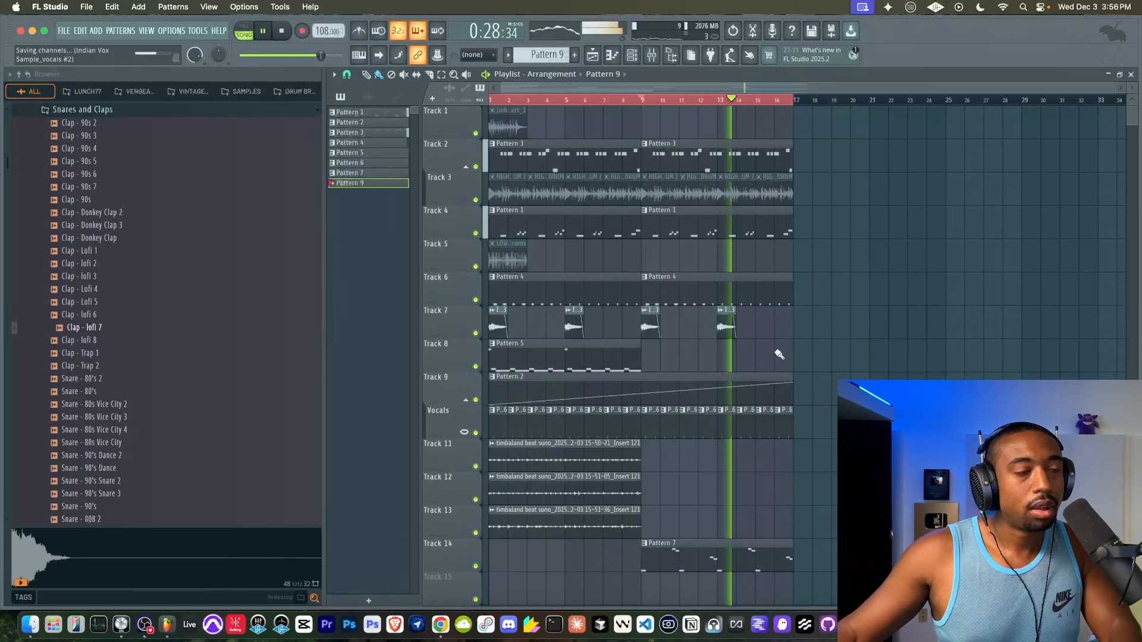
scroll(742, 225, "down", 2)
left_click(632, 55)
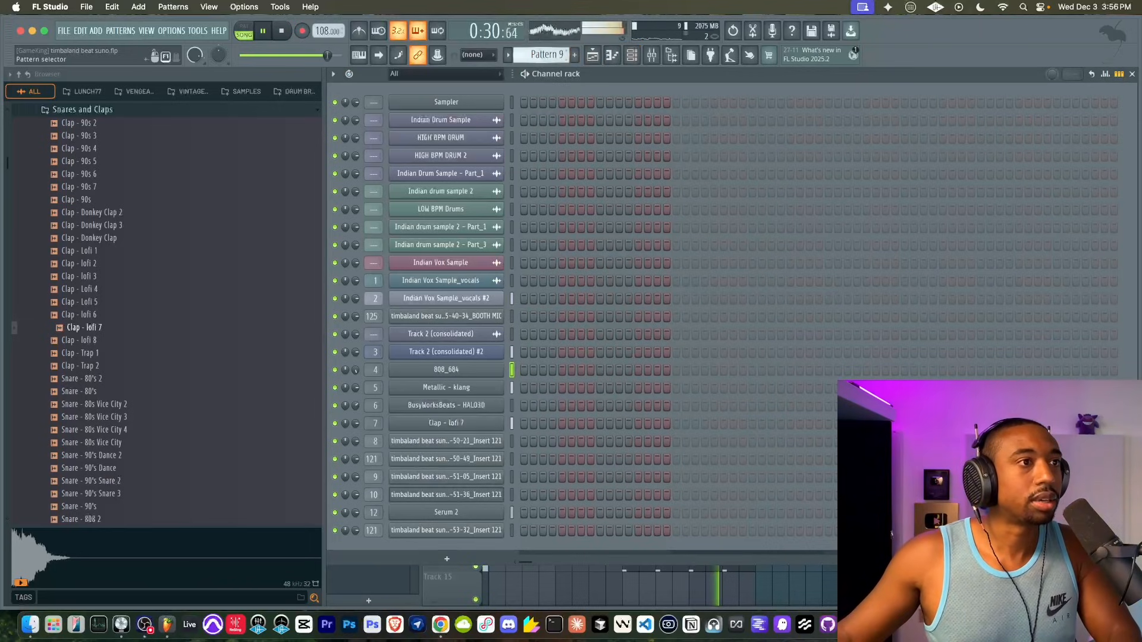
Find the Kicks folder in the Blueprint drum kits and preview the Kick - Boomy sample.
scroll(254, 172, "up", 8)
scroll(138, 231, "down", 4)
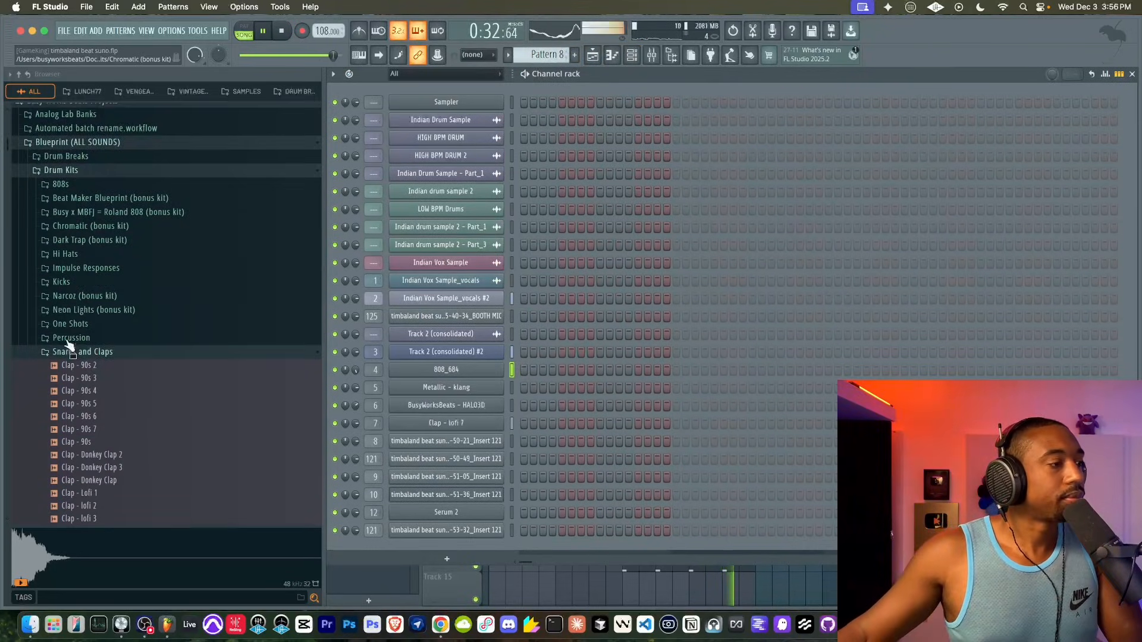
left_click(75, 289)
left_click(83, 219)
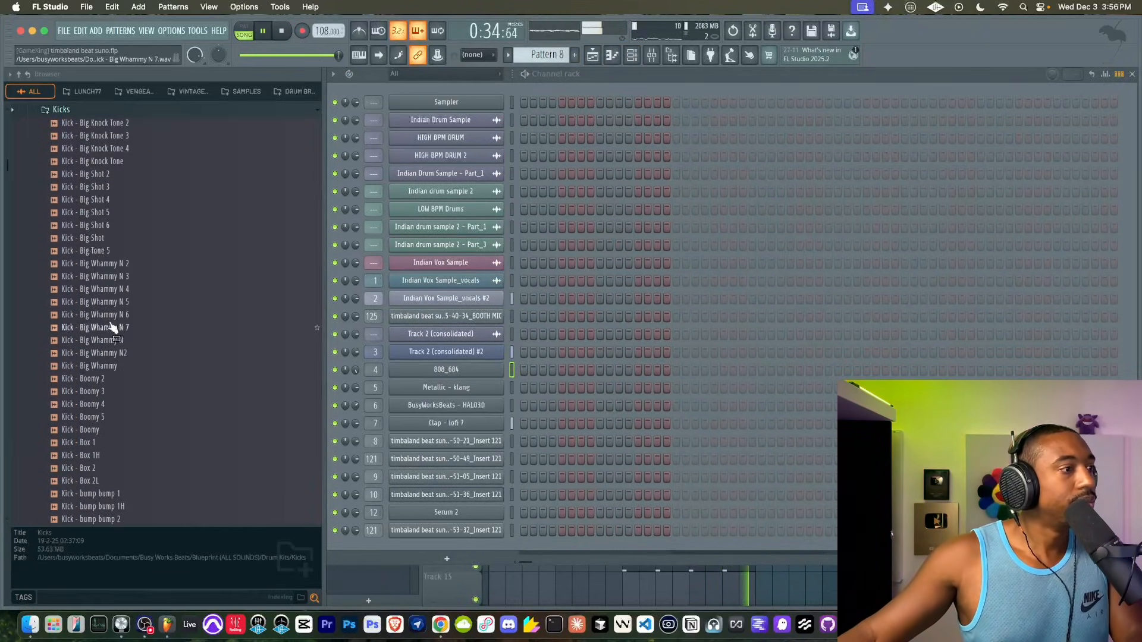
scroll(113, 326, "down", 3)
left_click(98, 231)
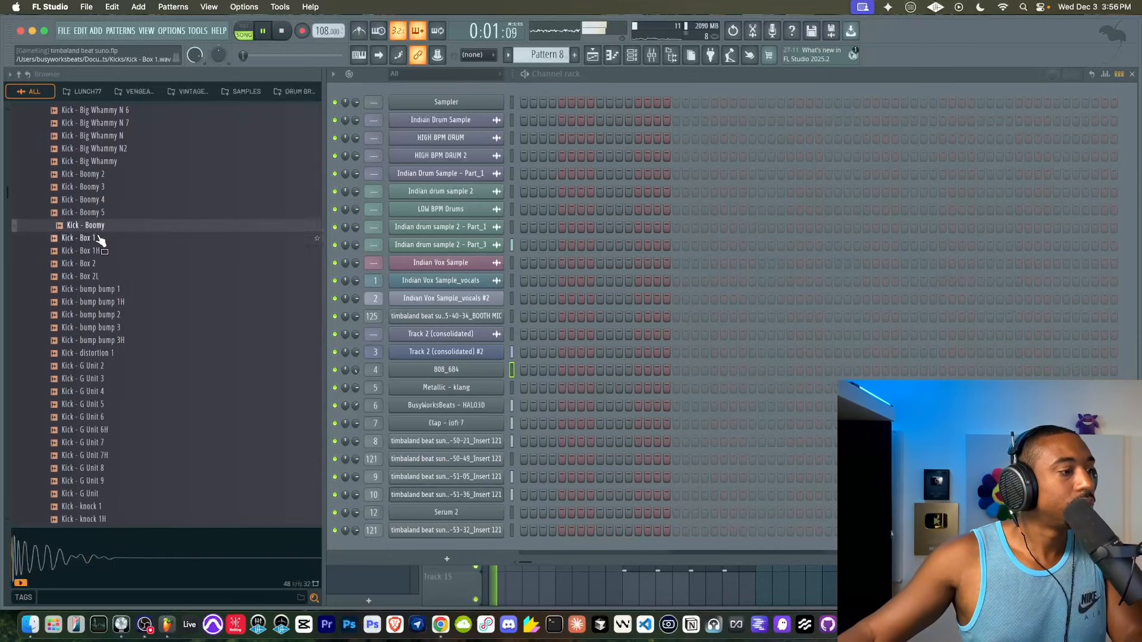
Load Kick - Boomy into a new channel and route it to mixer track 13.
left_click(99, 230)
right_click(99, 230)
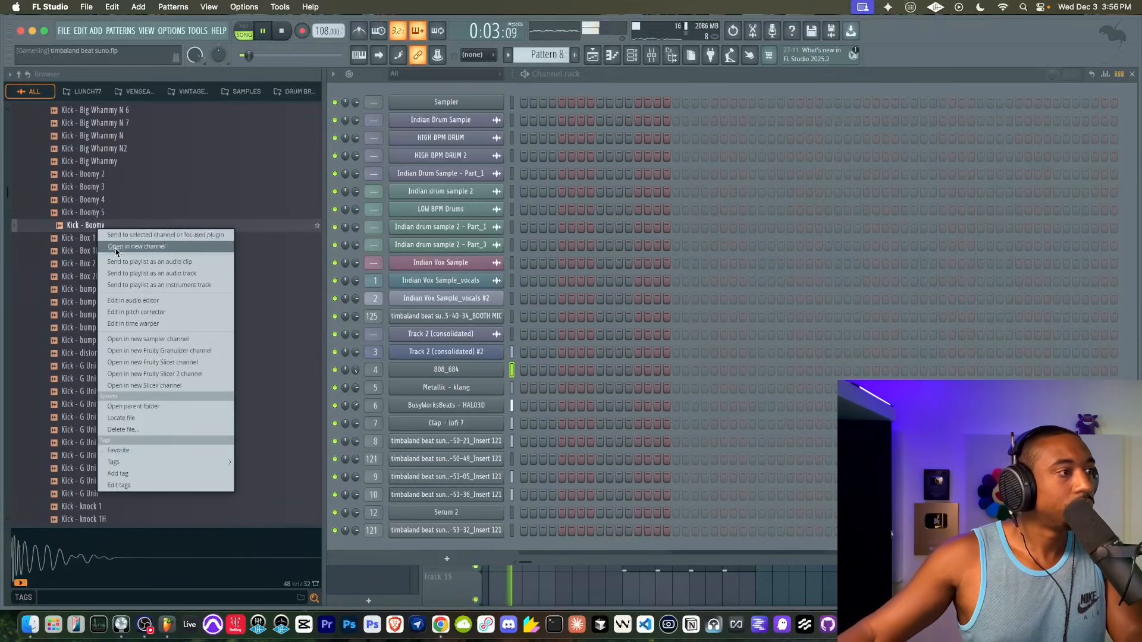
left_click(115, 247)
key("super+l")
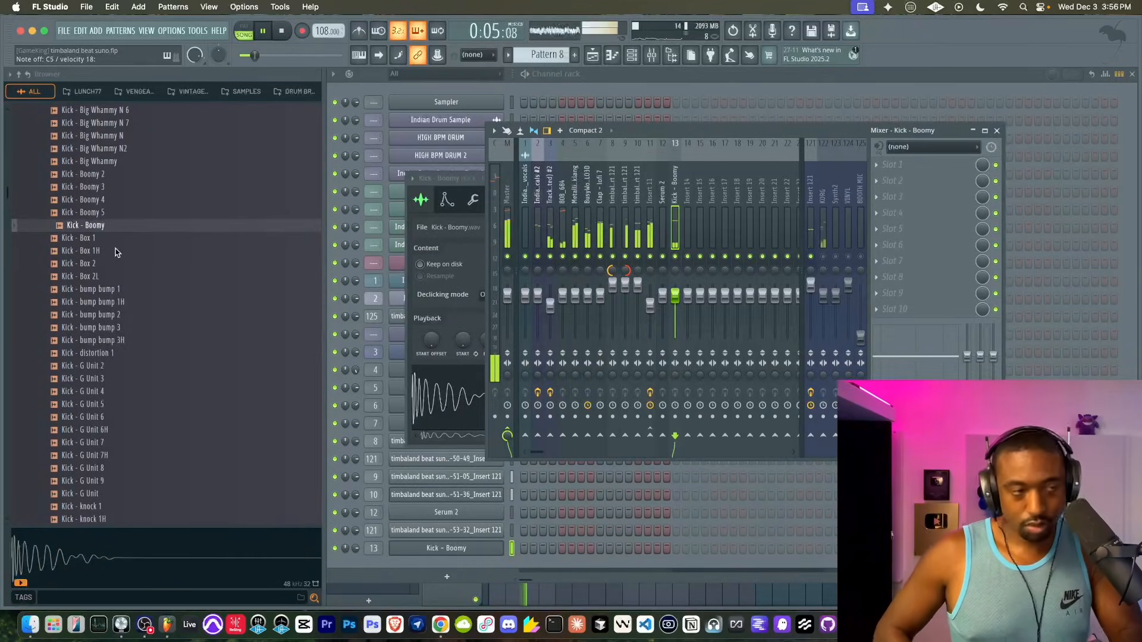
left_click(997, 130)
Record a live Kick - Boomy part into Pattern 8 across the 16-bar arrangement.
left_click(633, 55)
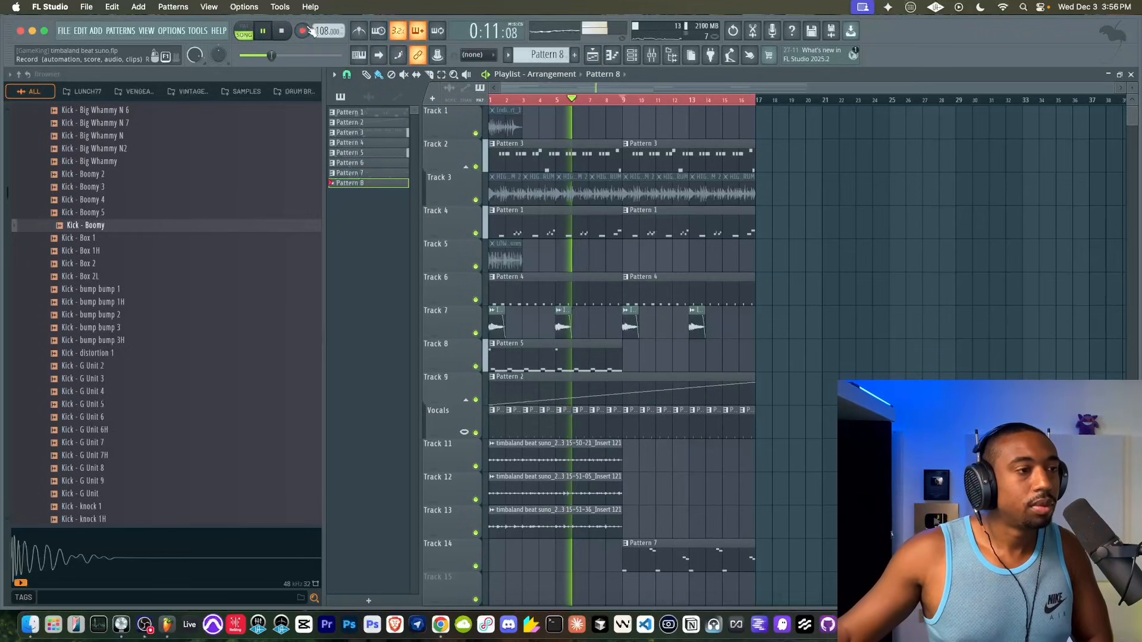
key("space")
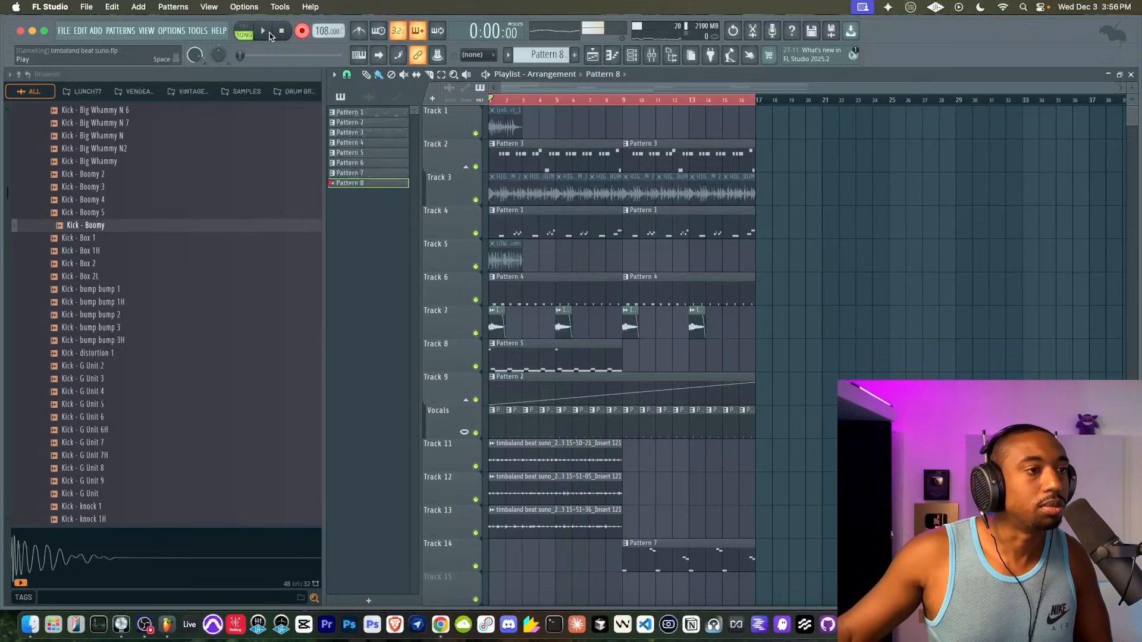
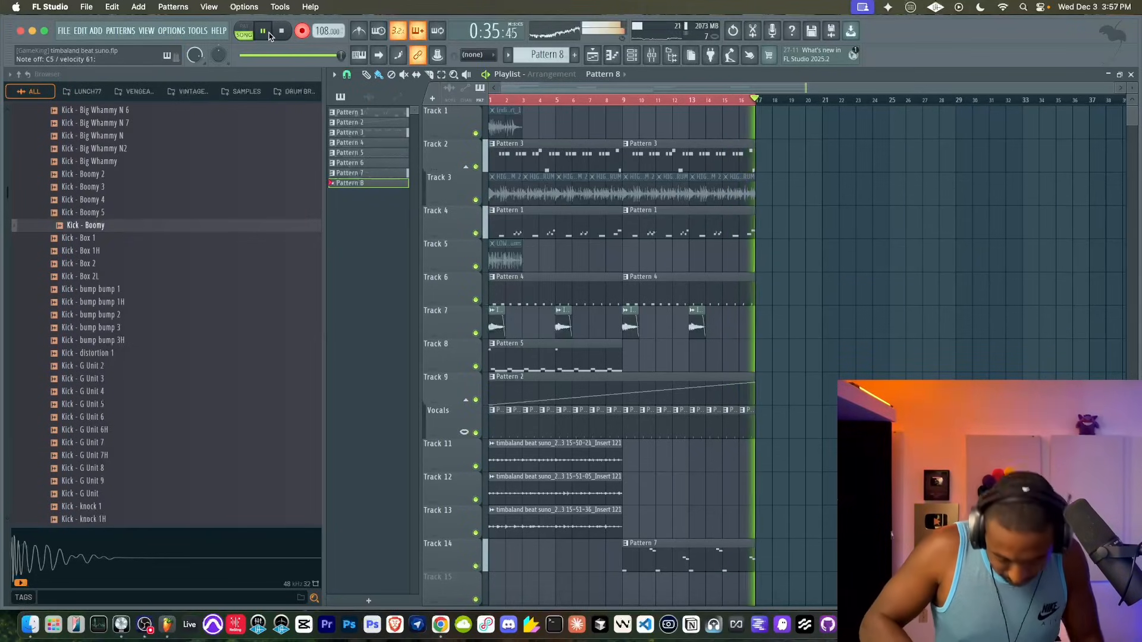
key("space")
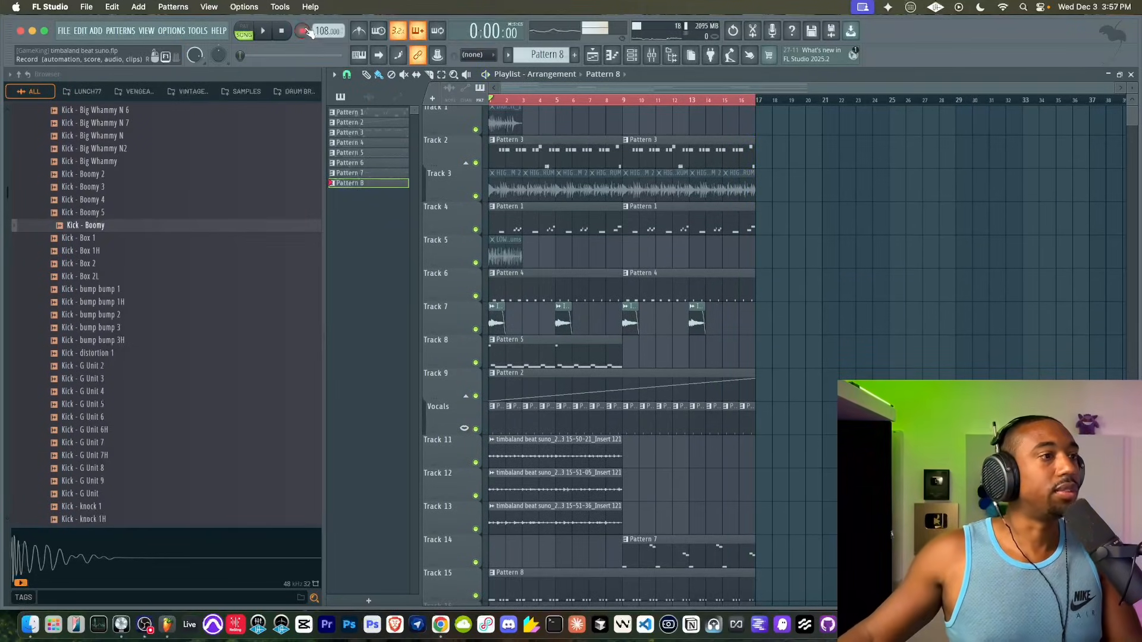
Quantize the recorded Pattern 8 kick notes in the piano roll and play them back.
scroll(581, 265, "down", 5)
double_click(562, 417)
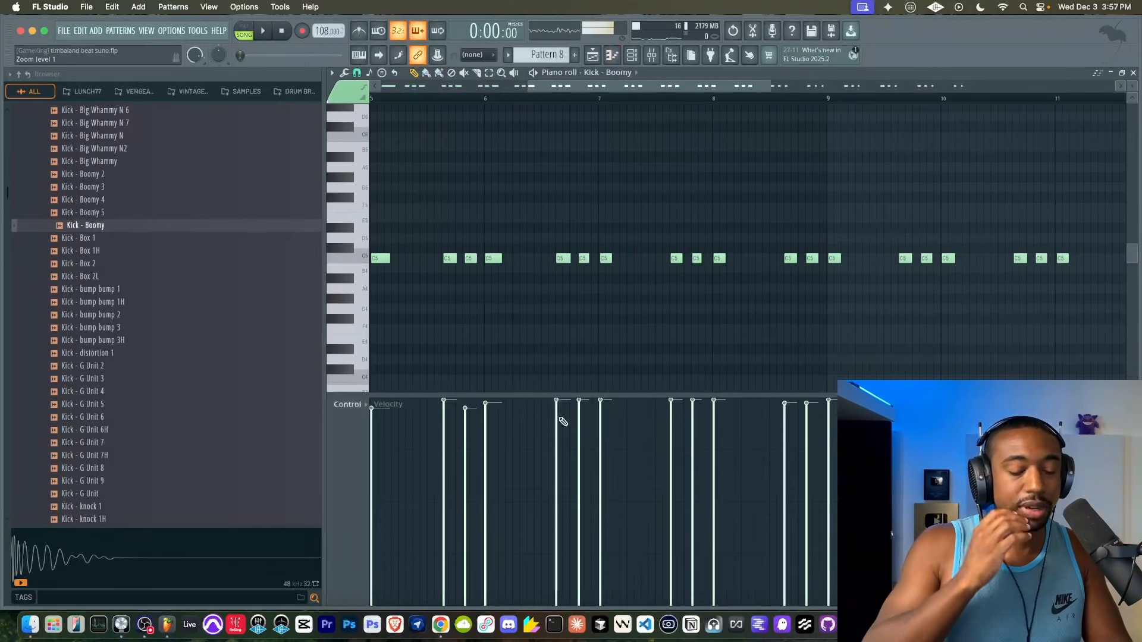
key("space")
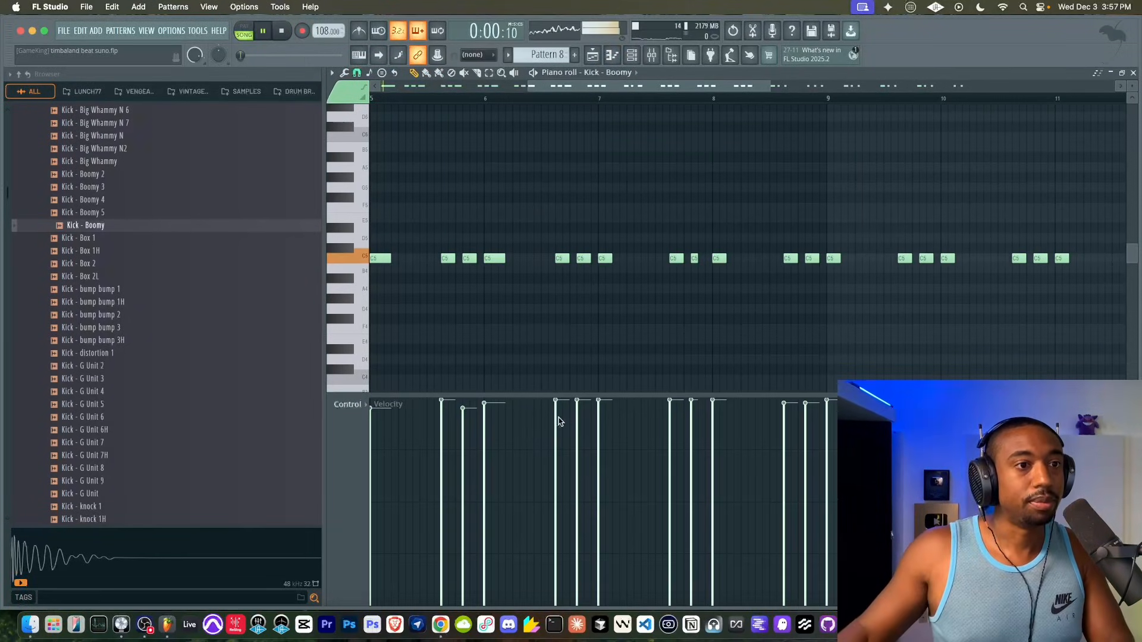
Boost the gain of the Kick - Boomy sampler channel to about 8% in its precomputed effects.
left_click(636, 61)
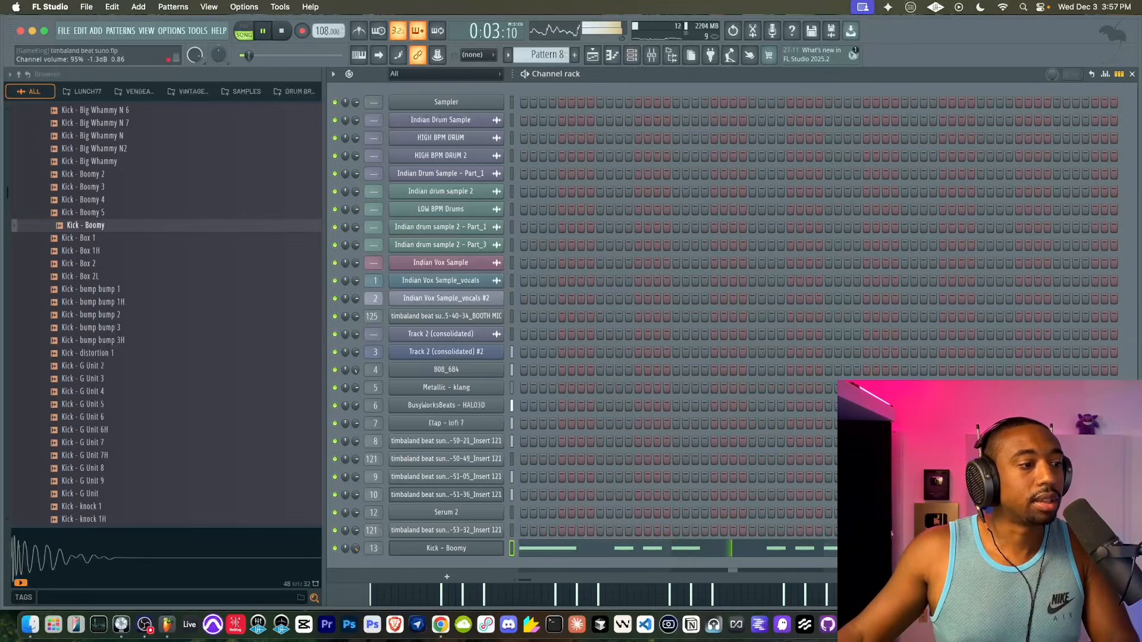
left_click(423, 549)
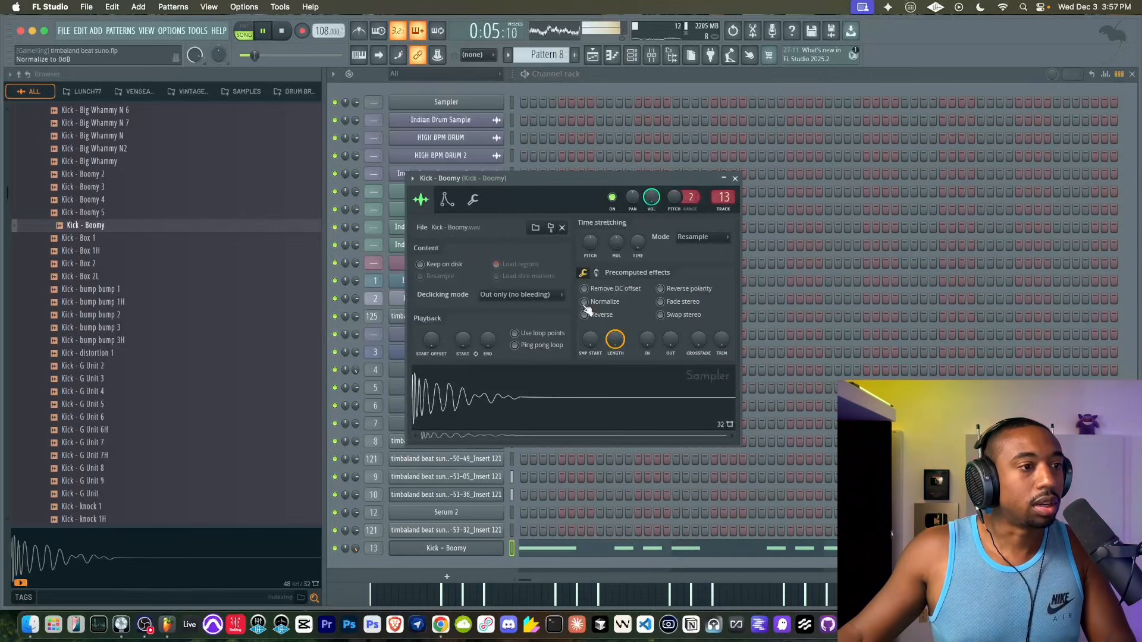
left_click(597, 273)
left_click_drag(595, 290, 594, 285)
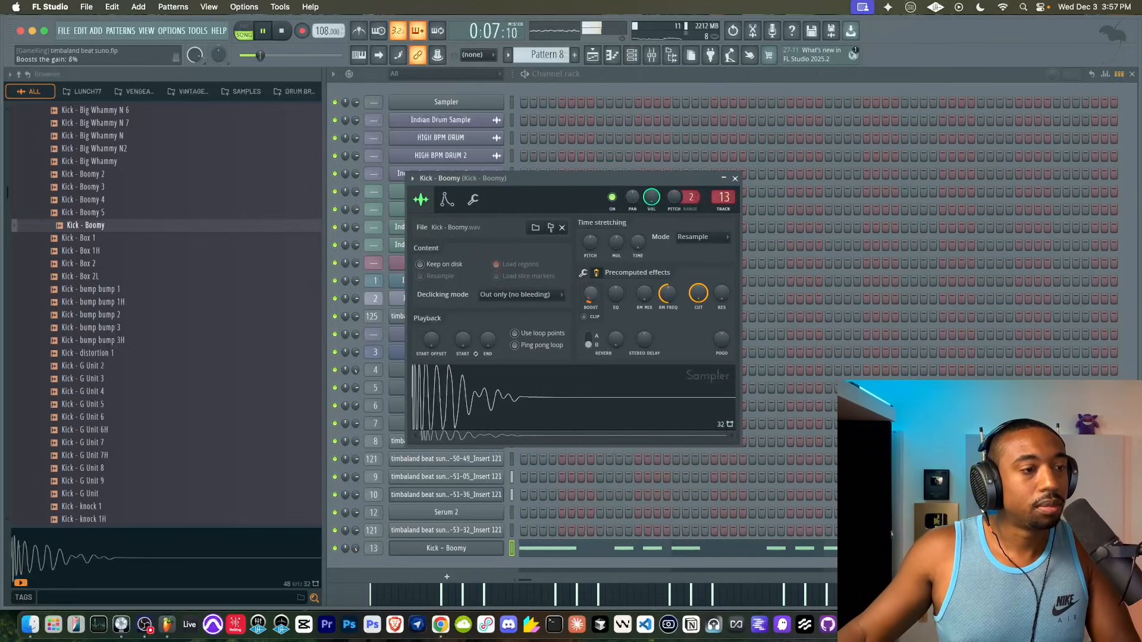
left_click(736, 179)
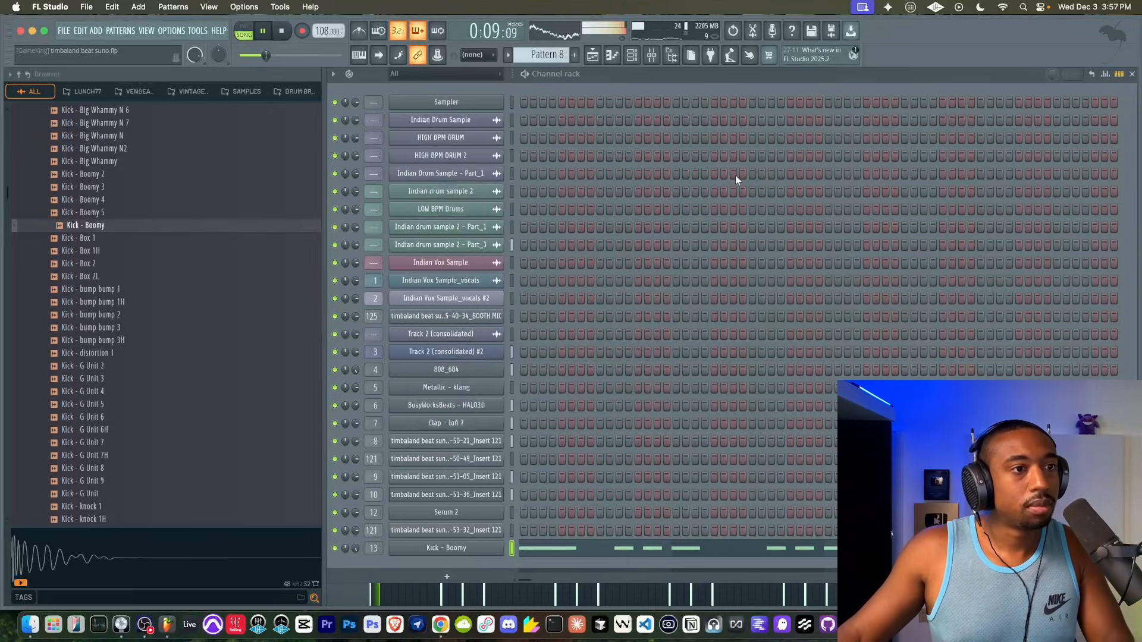
Add kHs Reverser to the first effect slot of the BusyWorksBeats - HALO3D mixer track, reduce its mix to about half and audition it soloed.
left_click(594, 56)
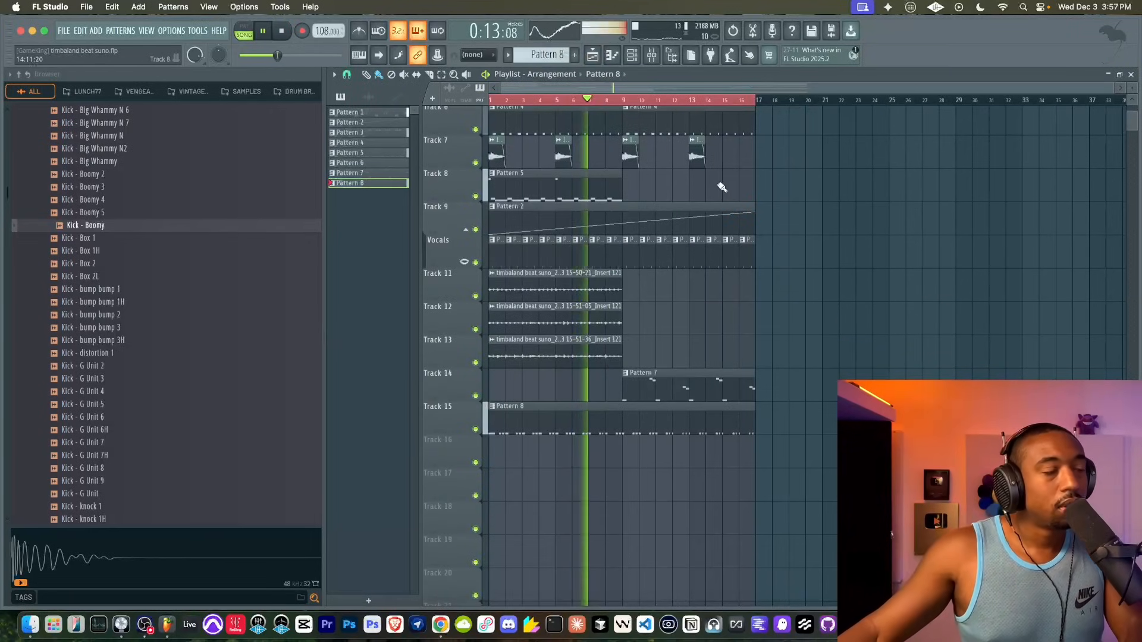
scroll(722, 188, "up", 5)
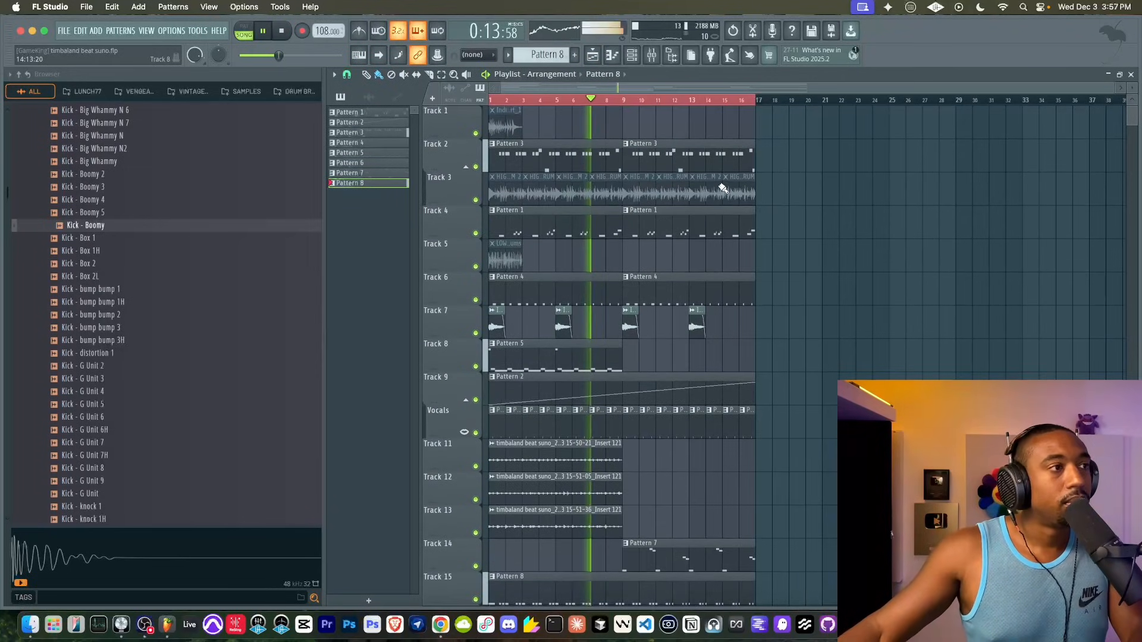
left_click(652, 55)
key("space")
left_click(600, 205)
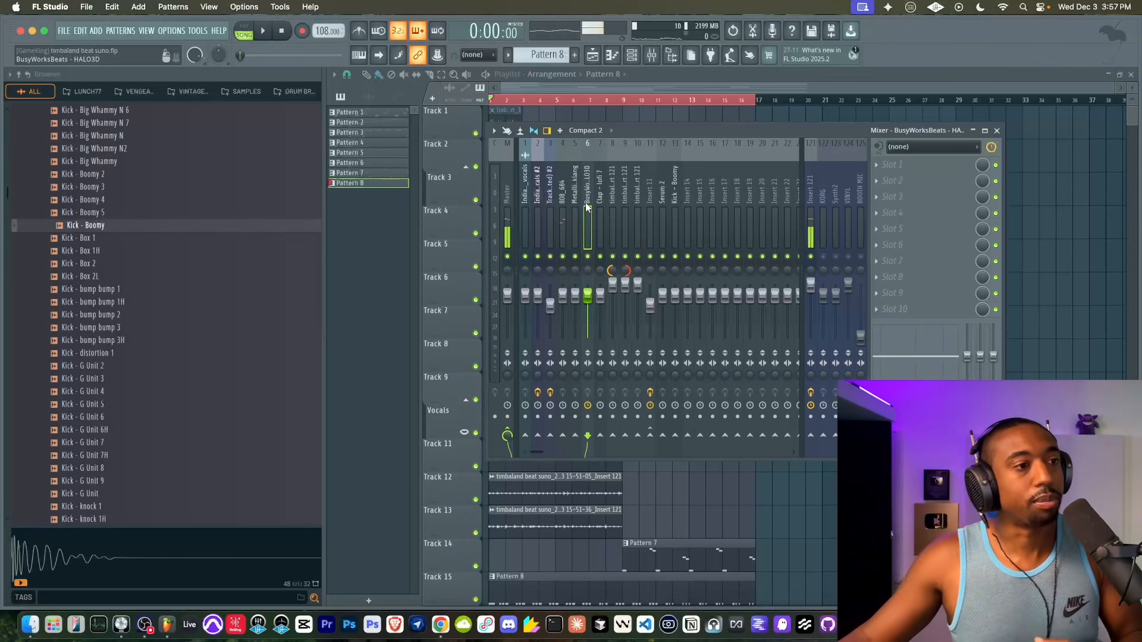
left_click(891, 166)
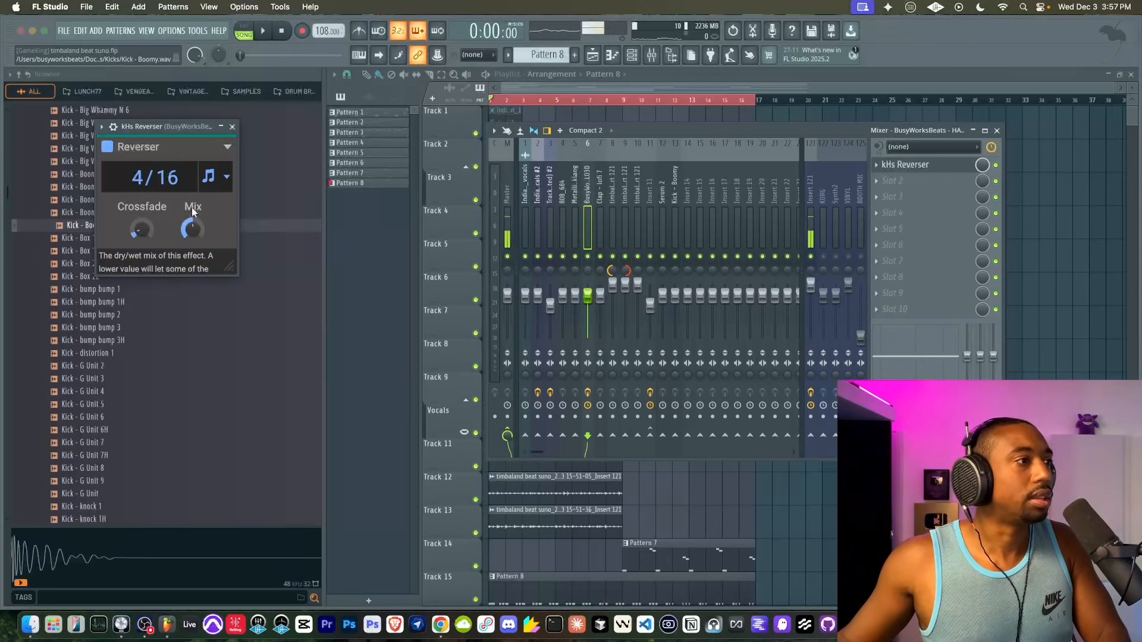
key("space")
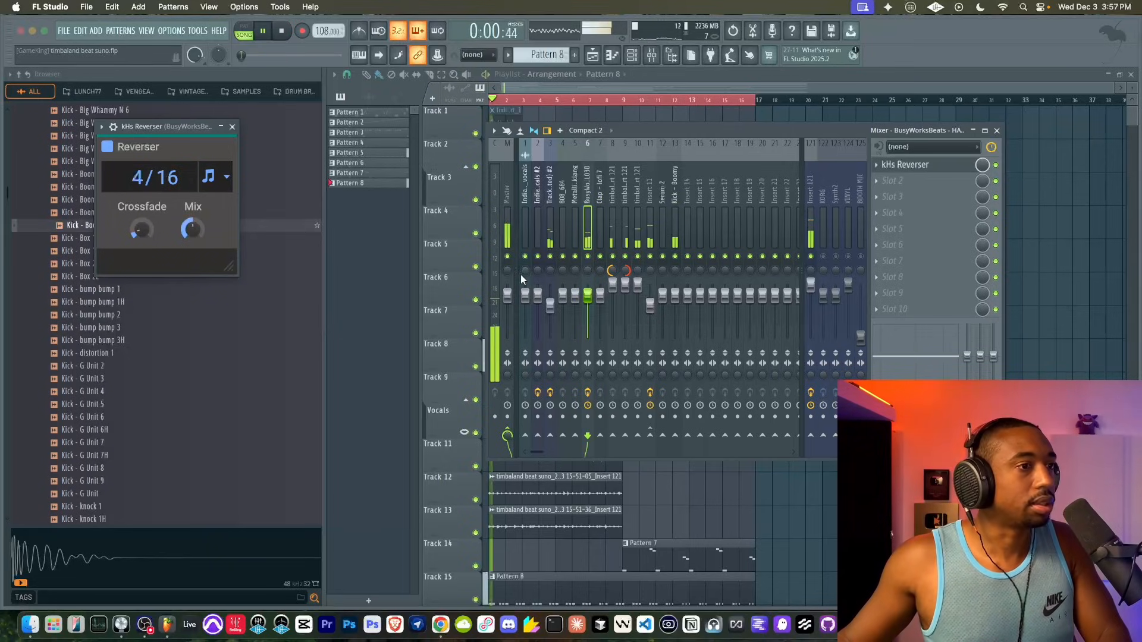
right_click(589, 257)
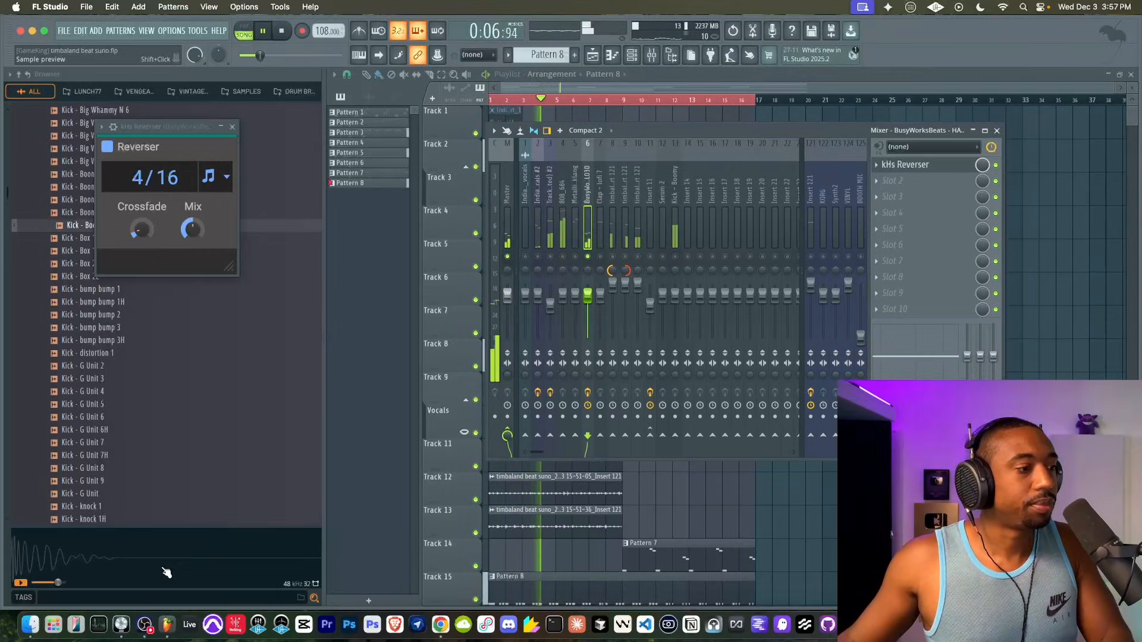
Check the MIC track's input monitoring in Logic Pro, close its window and lower the Insert 121 fader to 0% in FL Studio.
left_click(121, 625)
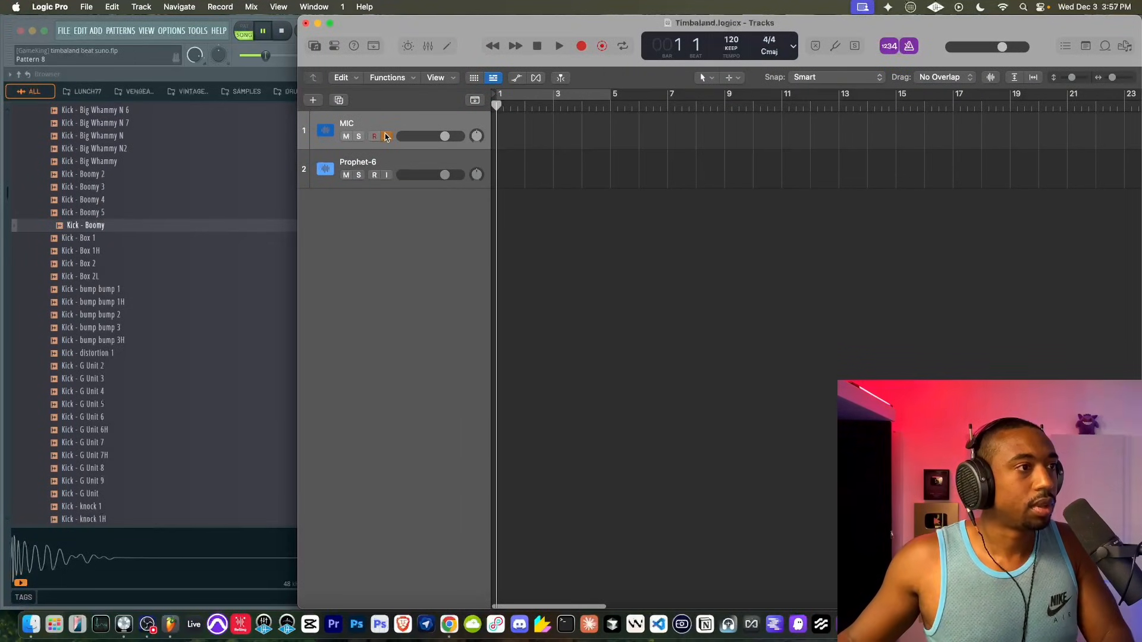
left_click(318, 23)
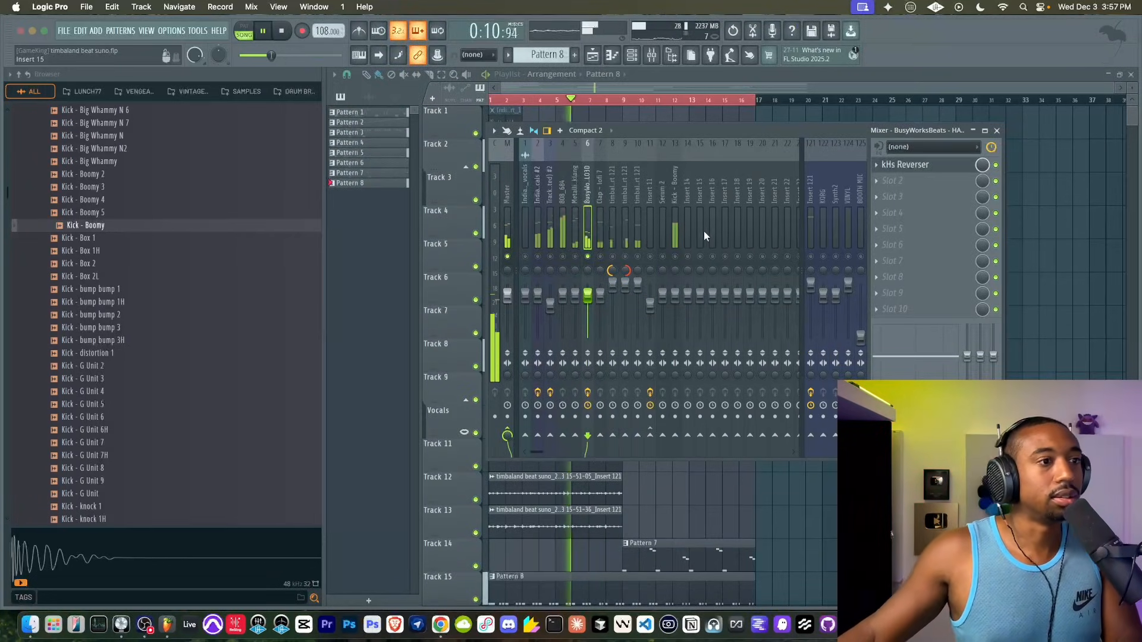
left_click(818, 261)
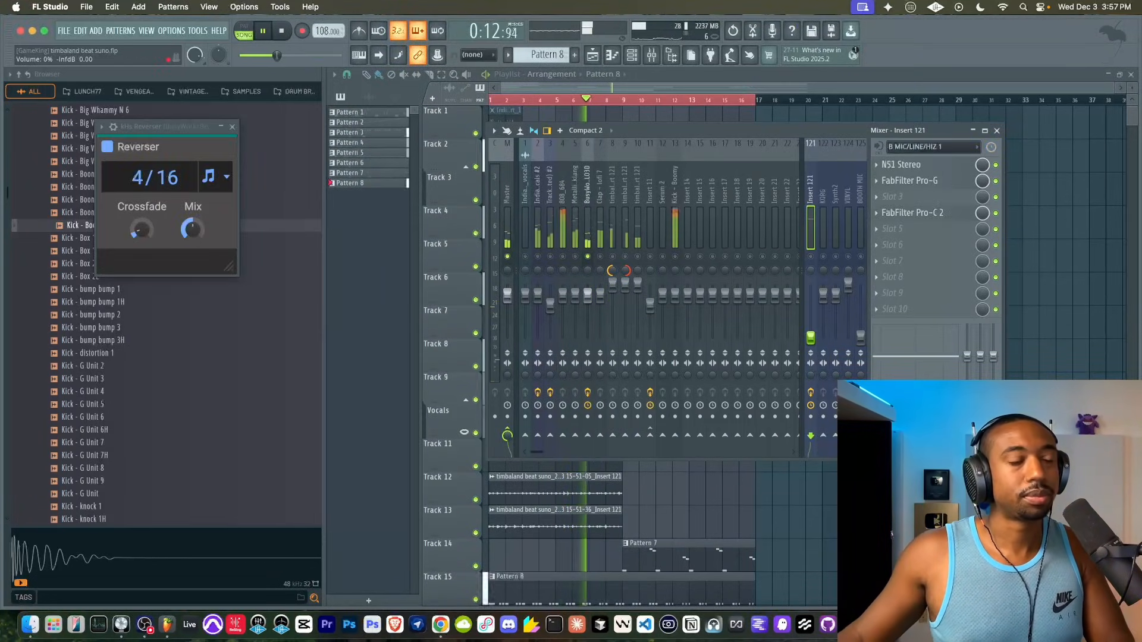
Take the HALO3D mixer track out of solo and play the full arrangement from the start.
left_click(582, 227)
key("space")
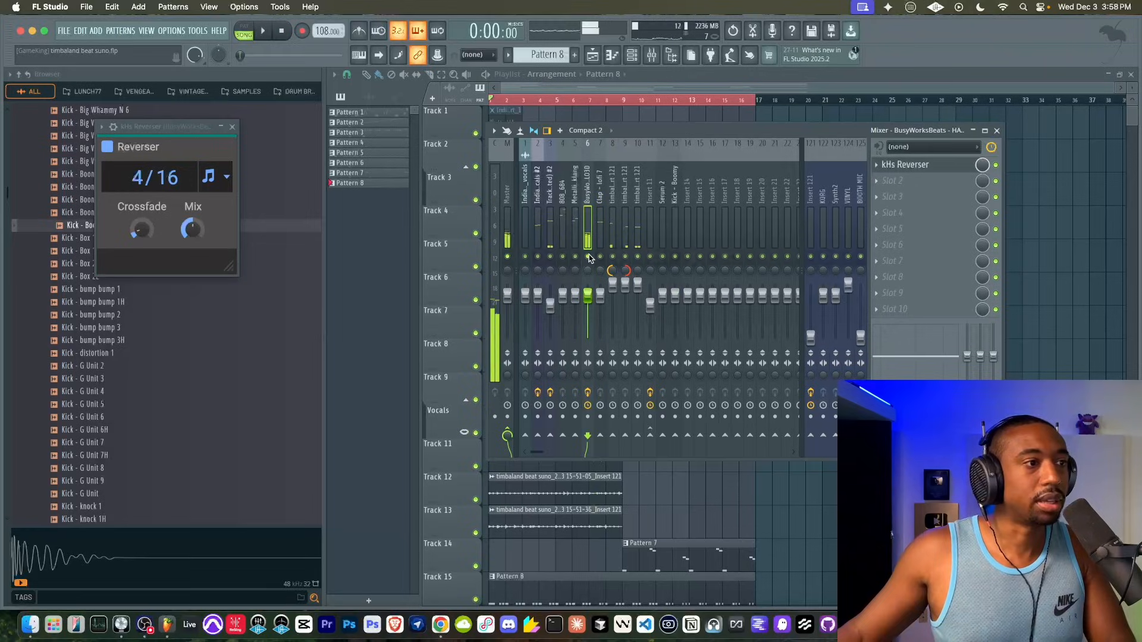
key("F9")
key("space")
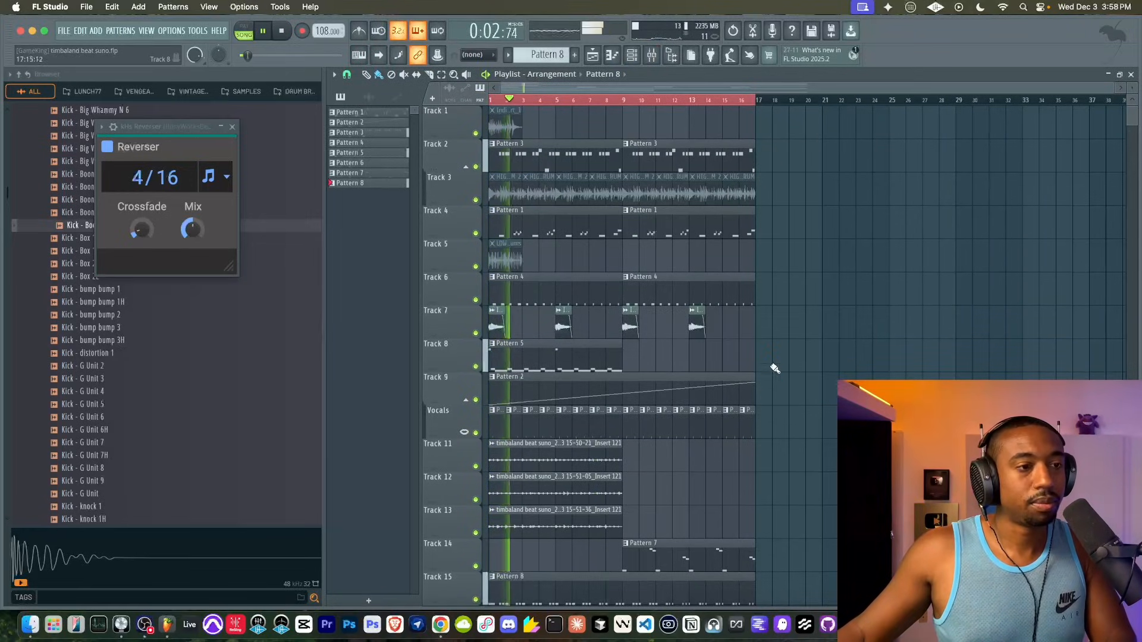
Add kHs Trance Gate to the second effect slot of the HALO3D mixer track and lower its mix while listening in solo.
left_click(652, 55)
key("space")
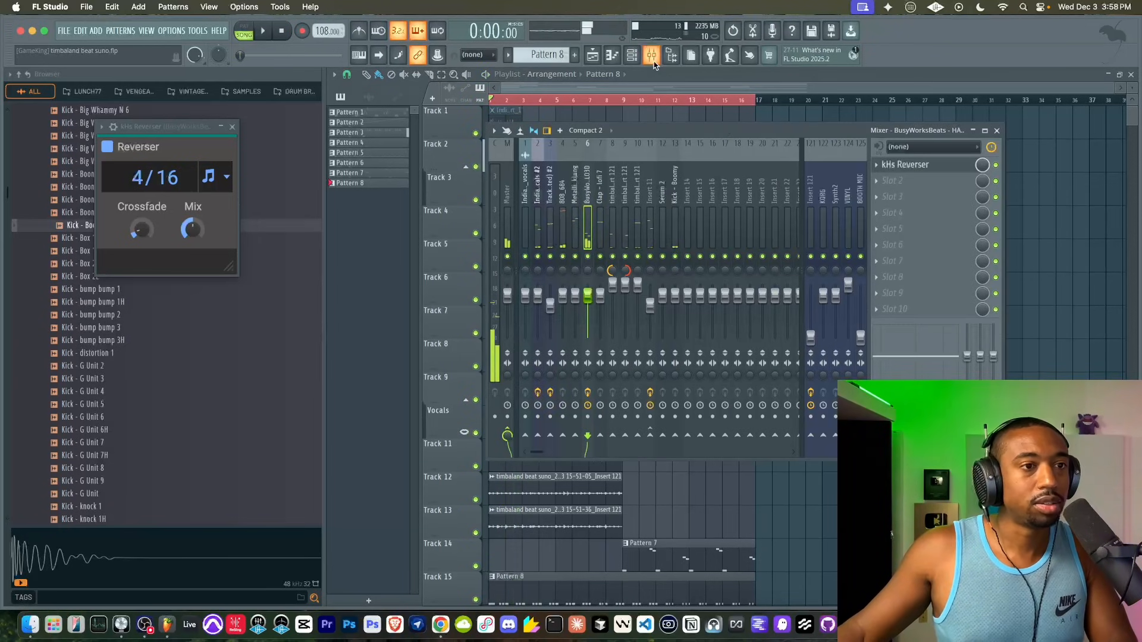
left_click(892, 187)
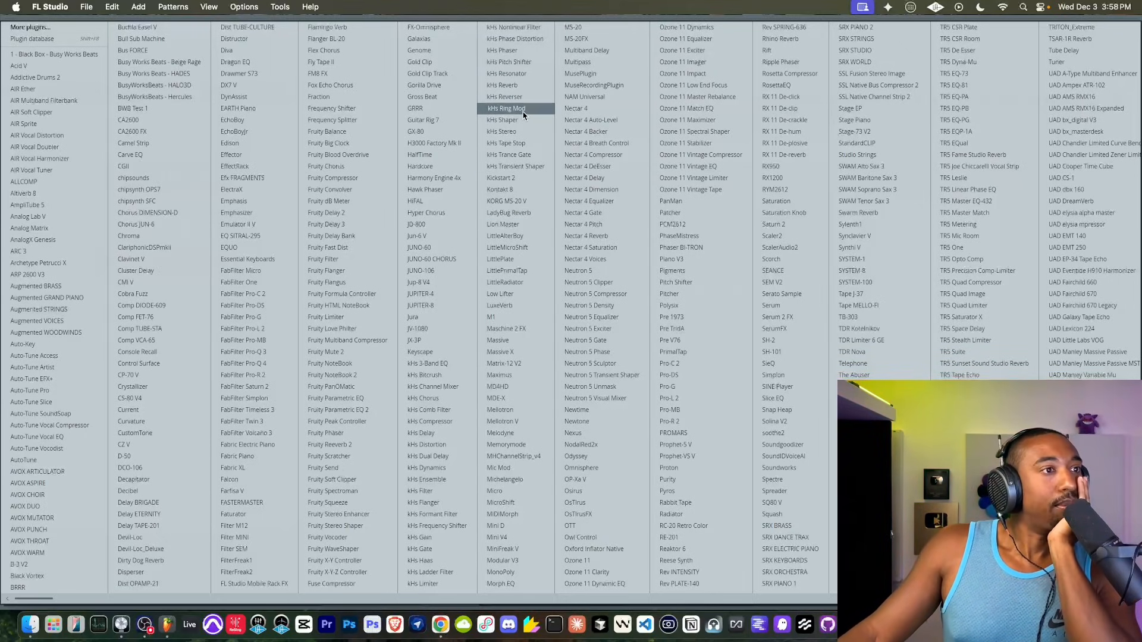
left_click(532, 157)
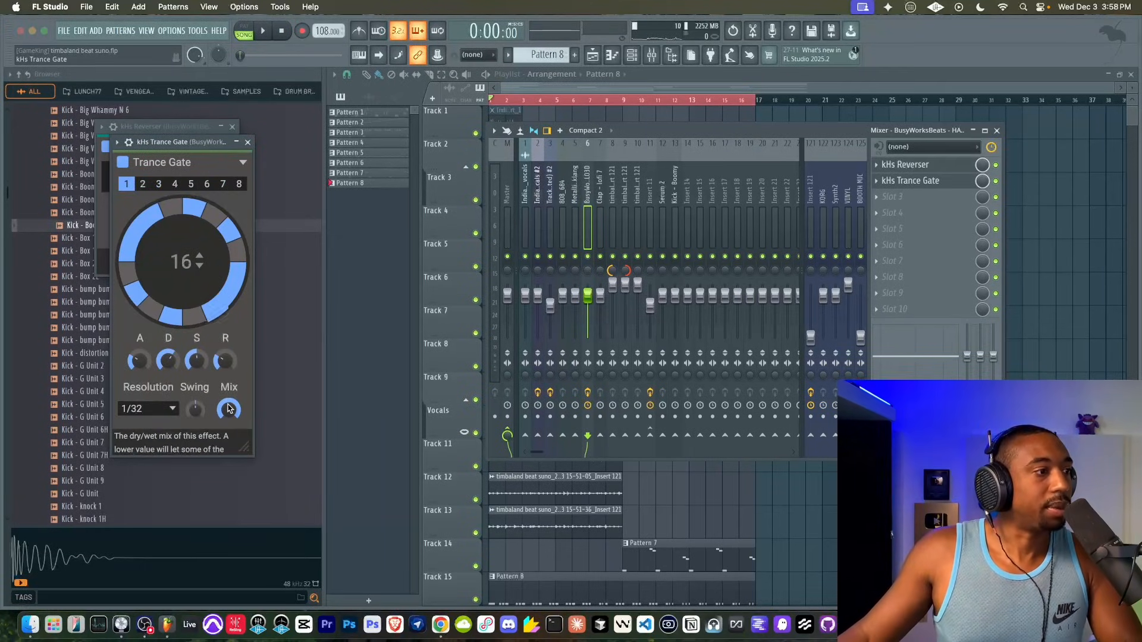
key("space")
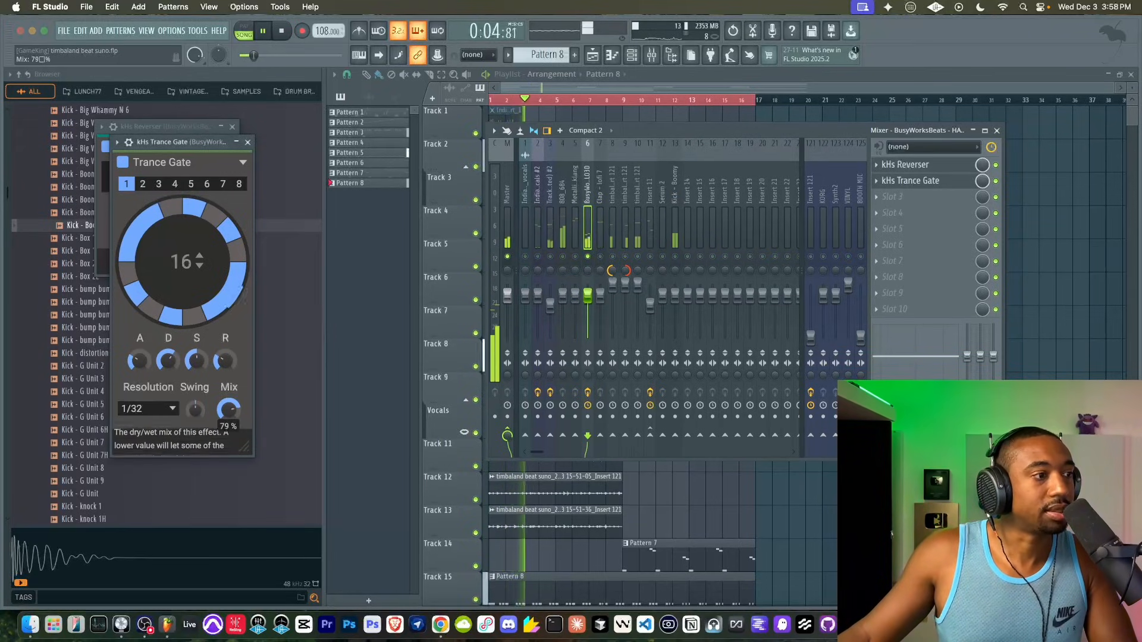
left_click_drag(231, 411, 231, 413)
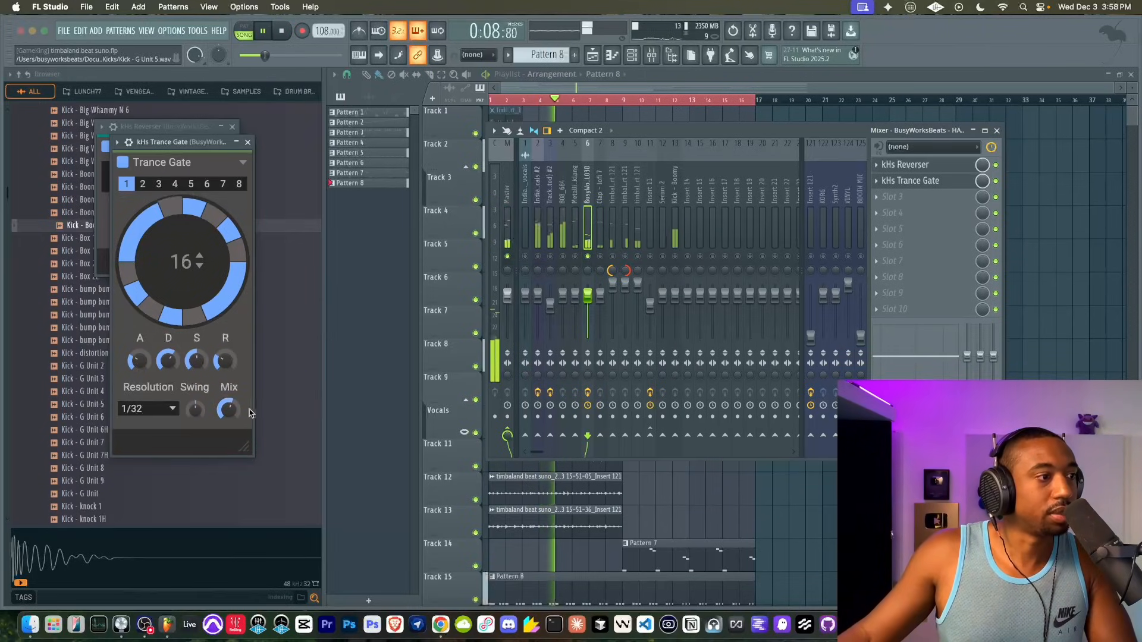
key("space")
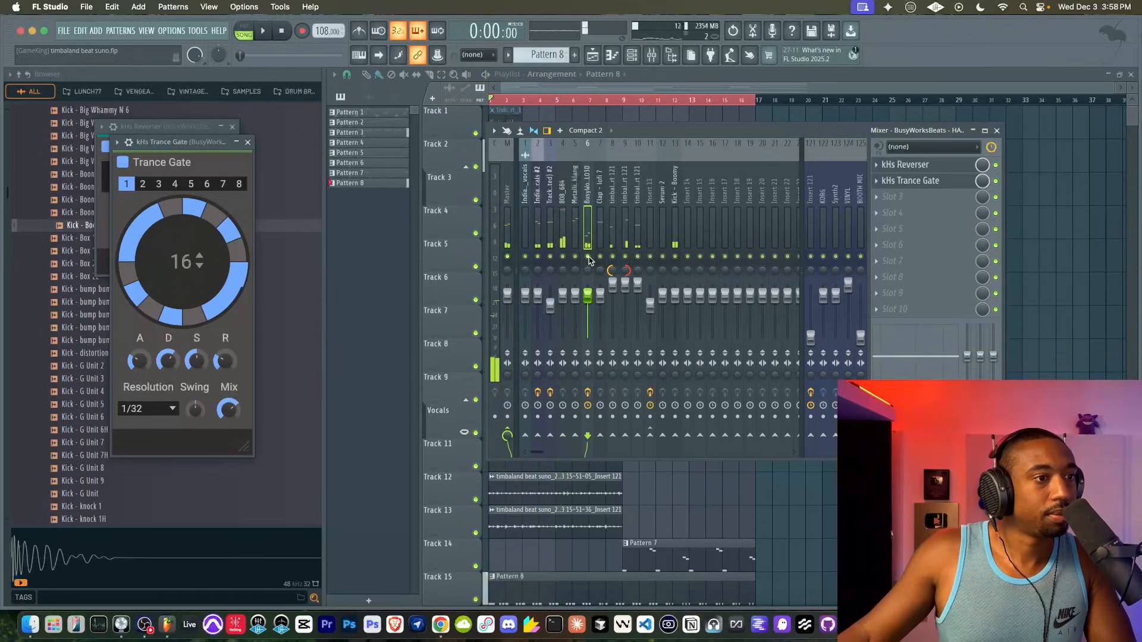
Raise the Trance Gate's attack time while the full arrangement plays.
key("F9")
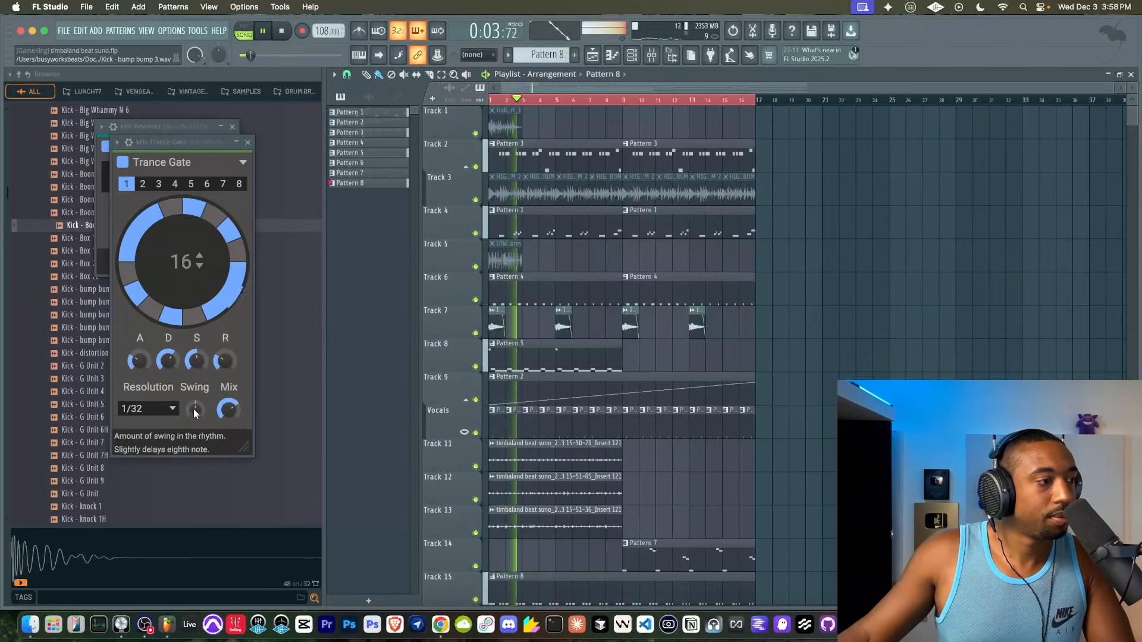
key("space")
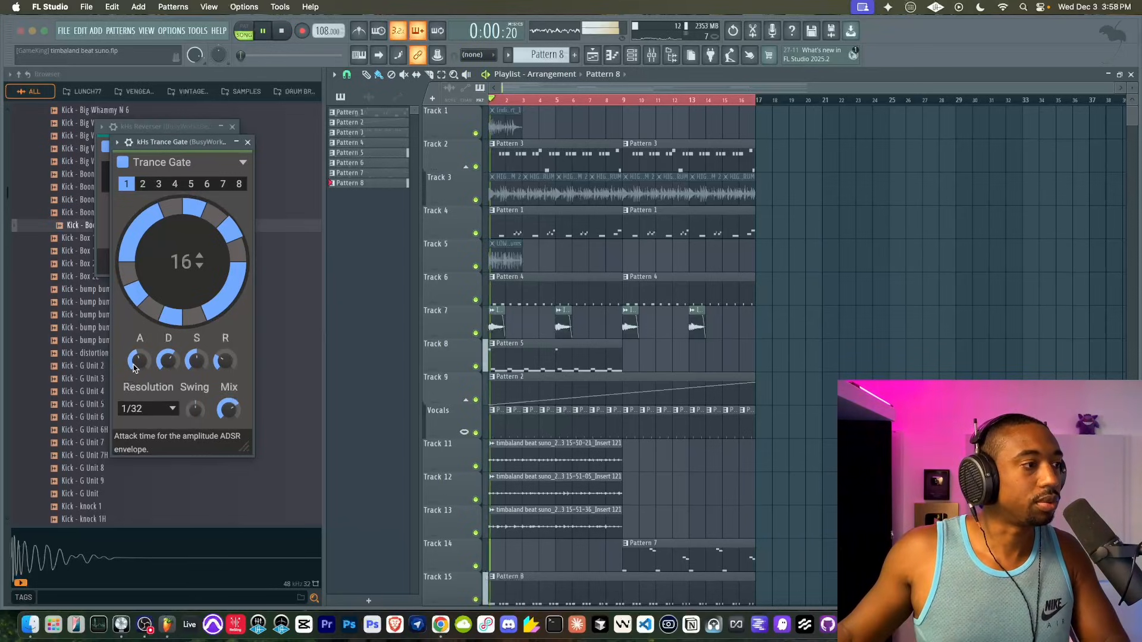
left_click_drag(134, 369, 133, 366)
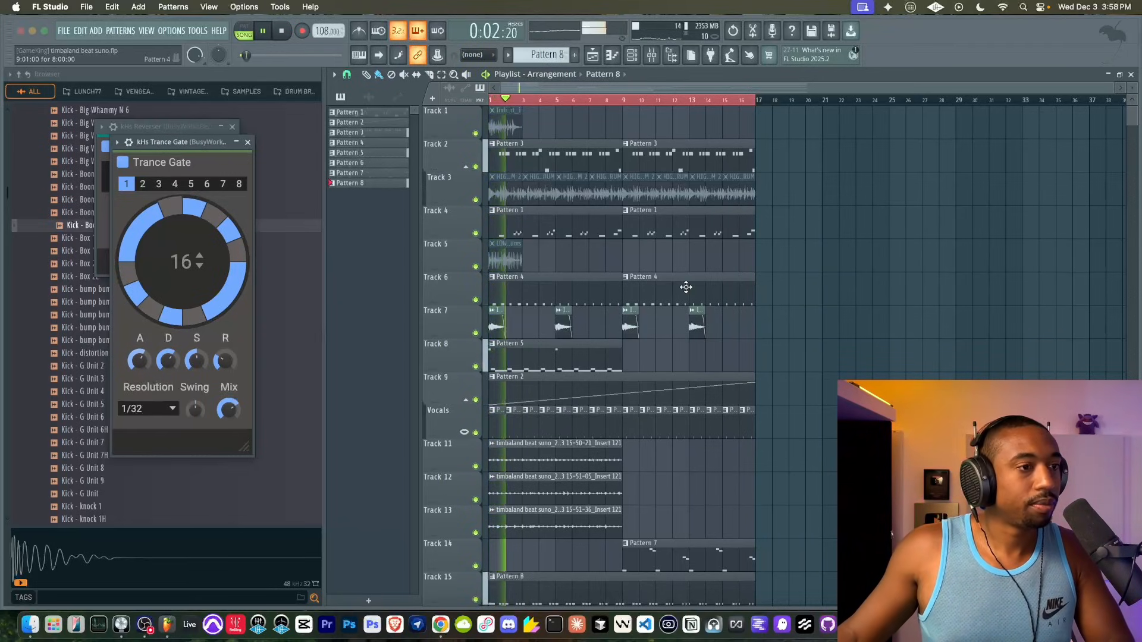
Bring up the channel rack, restore it from its maximized size and make the window taller.
key("F9")
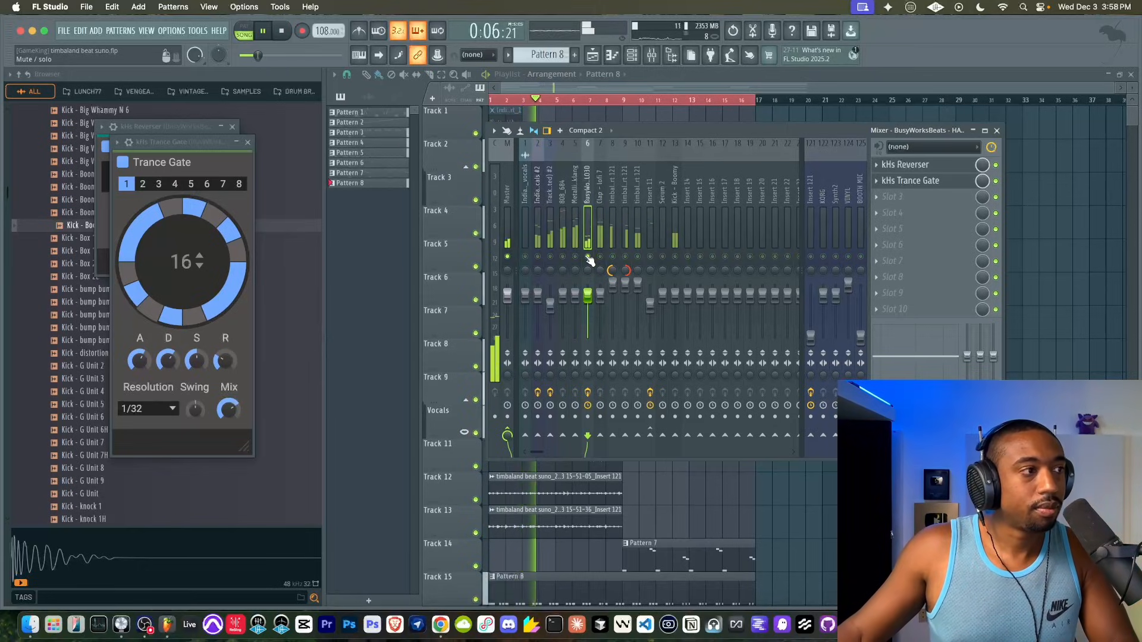
key("F9")
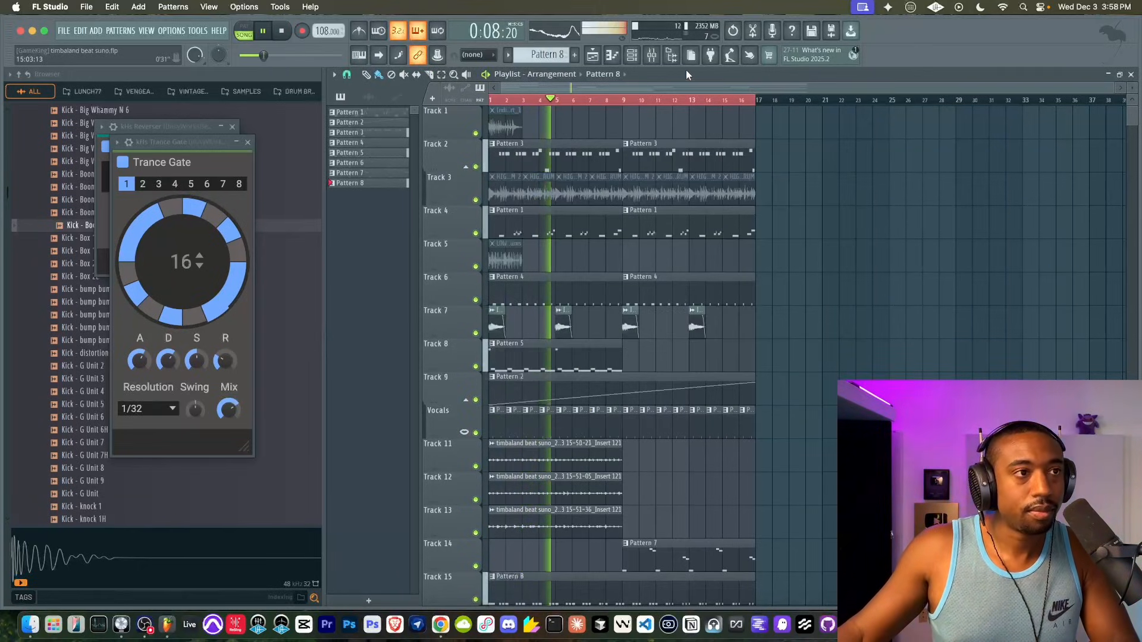
left_click(671, 55)
left_click(631, 57)
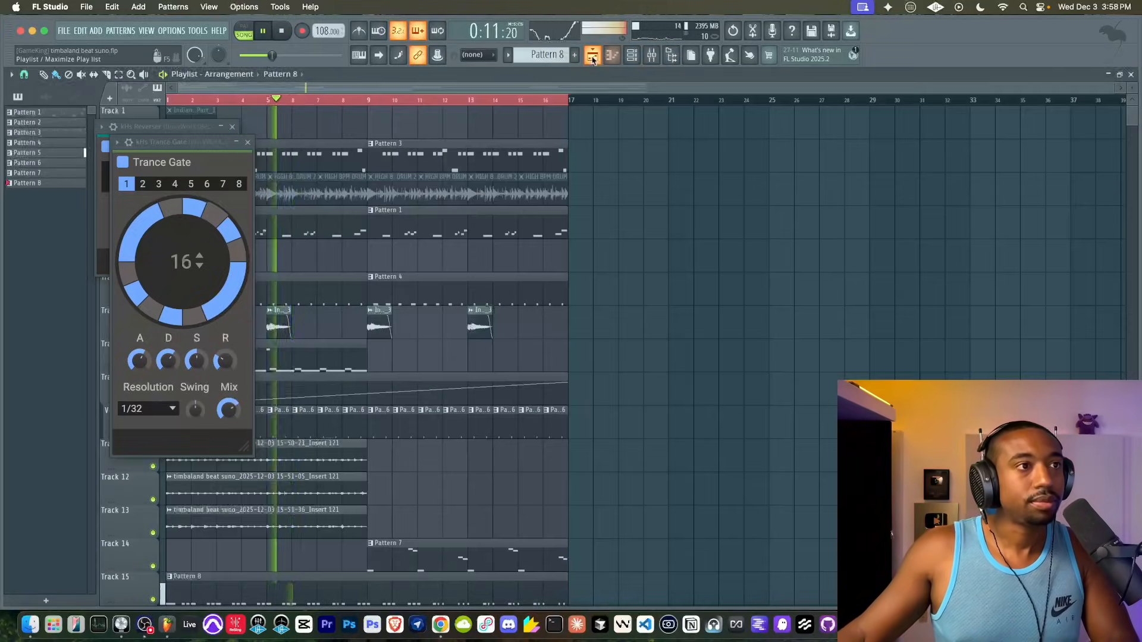
left_click(635, 60)
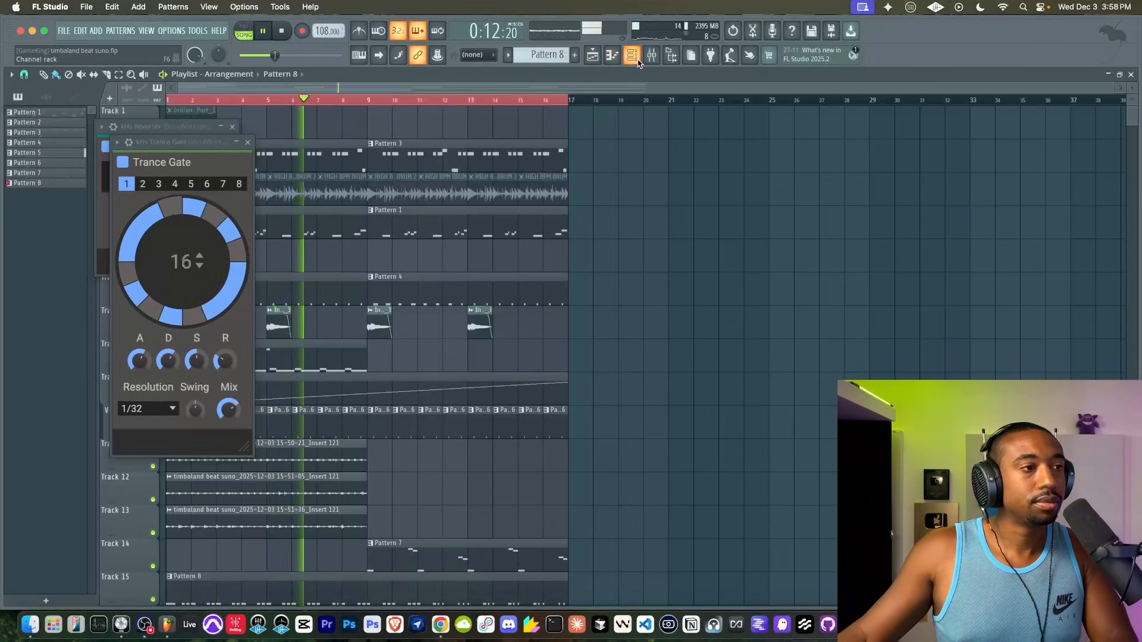
left_click(636, 60)
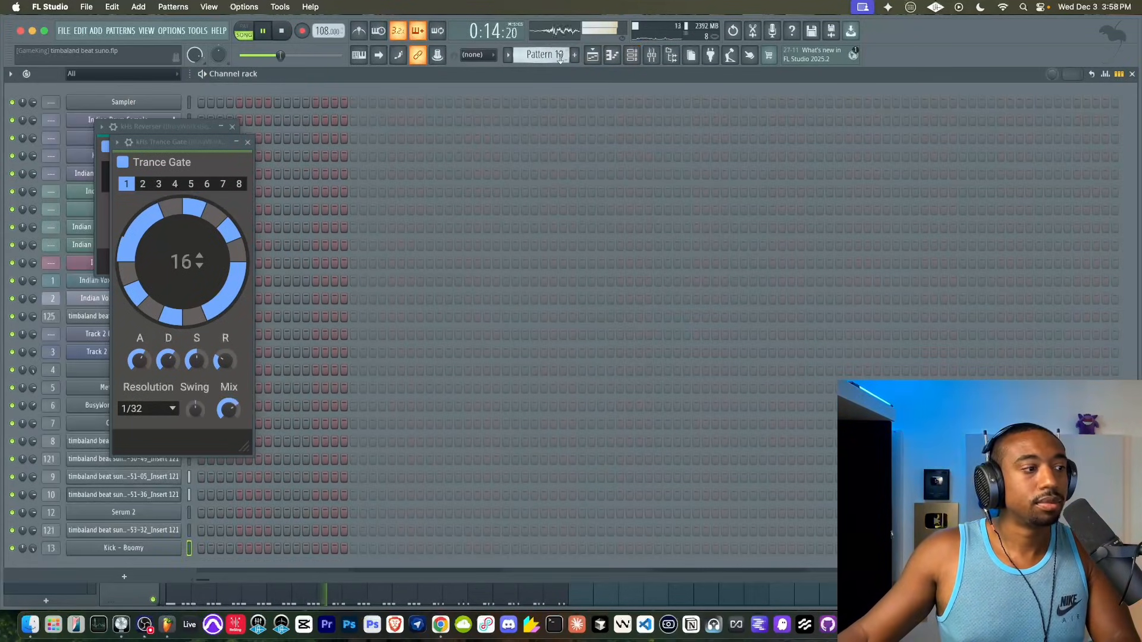
double_click(644, 75)
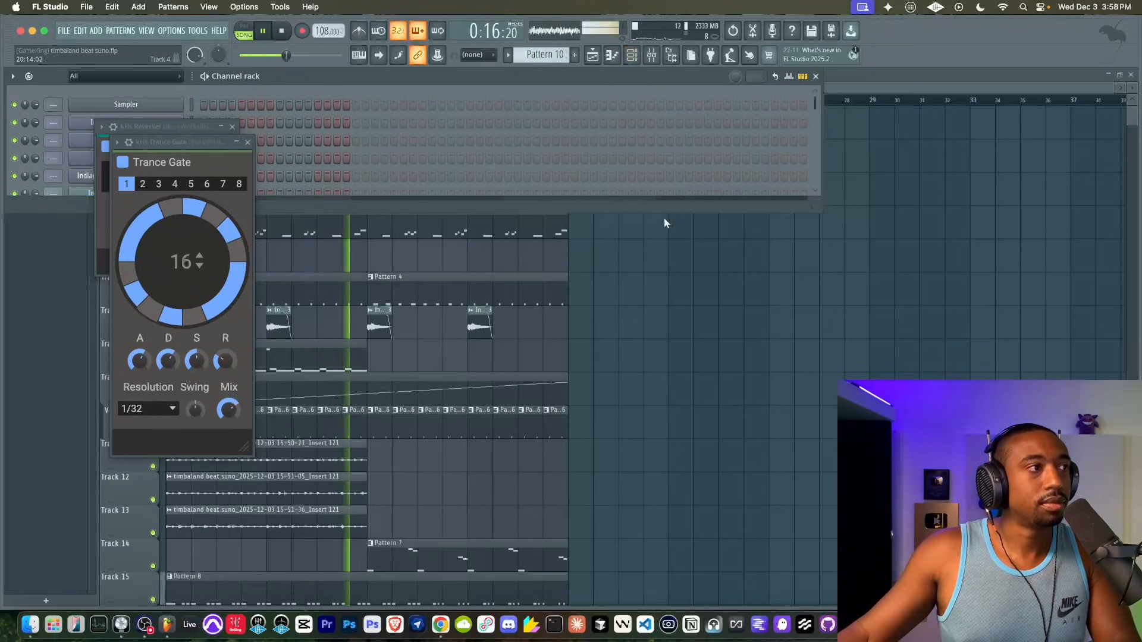
left_click_drag(614, 212, 638, 386)
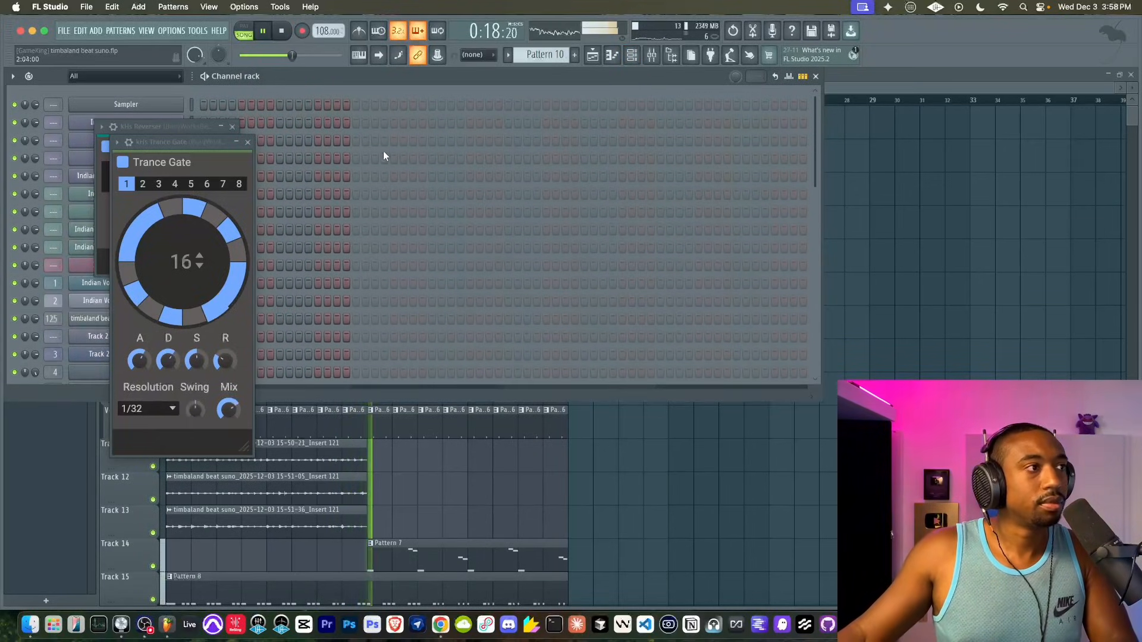
Filter the channel rack to unsorted channels, then close it and the Trance Gate and Reverser windows.
left_click(164, 76)
left_click(142, 115)
right_click(907, 264)
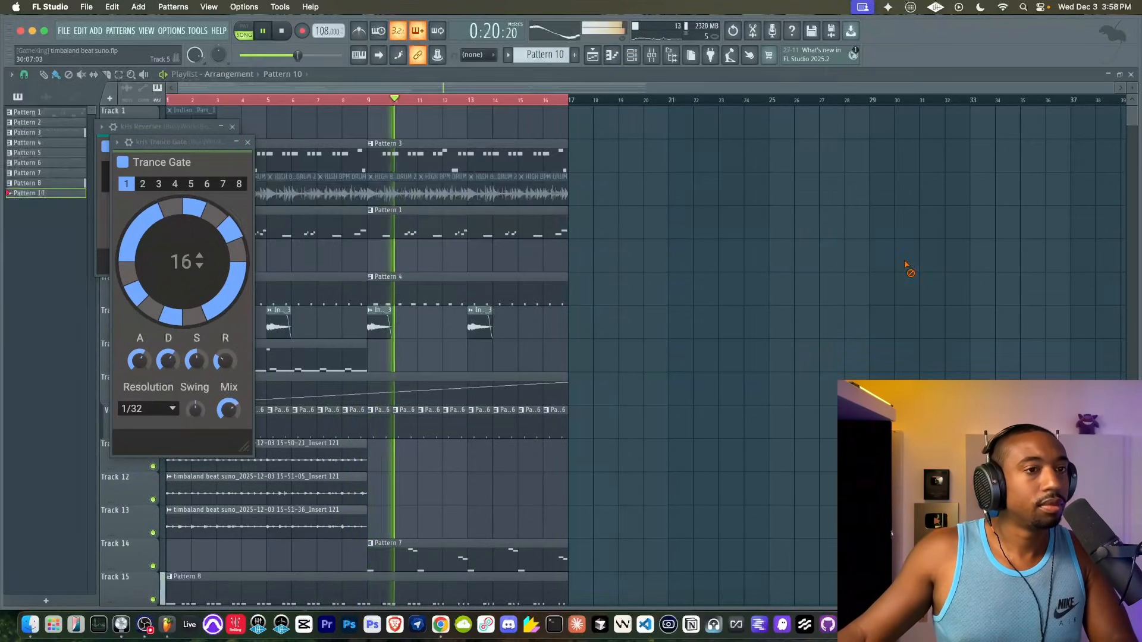
left_click(248, 144)
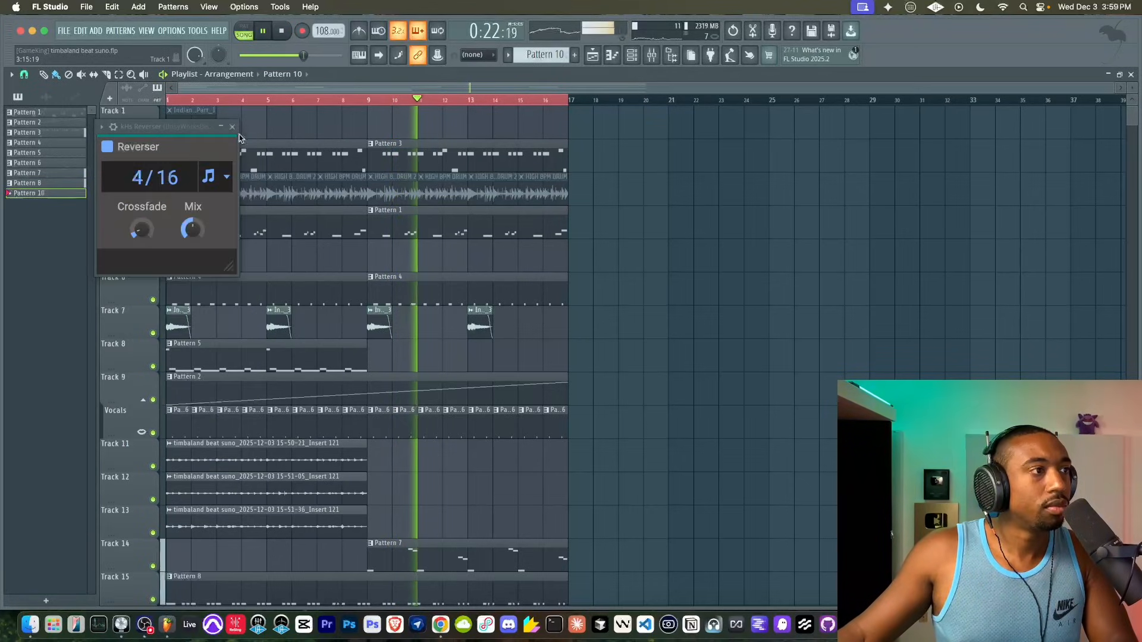
left_click(232, 127)
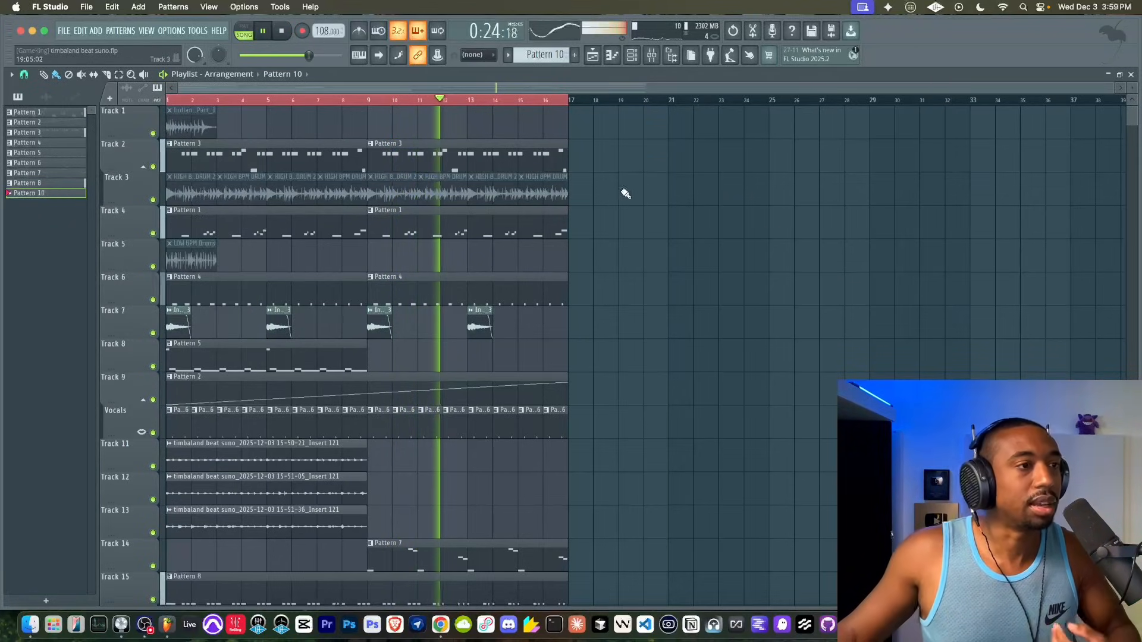
Bend the fade-outs of the Track 7 Indian clips at bars 9 and 13 so they drop off faster.
scroll(622, 196, "down", 3)
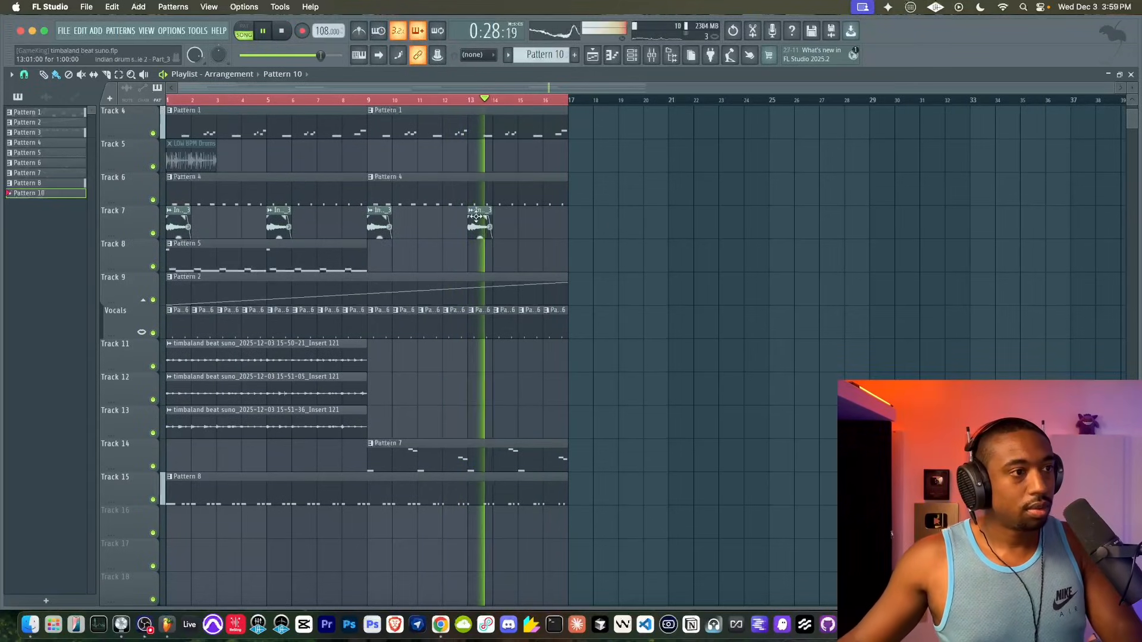
scroll(474, 255, "up", 3)
left_click_drag(502, 224, 467, 225)
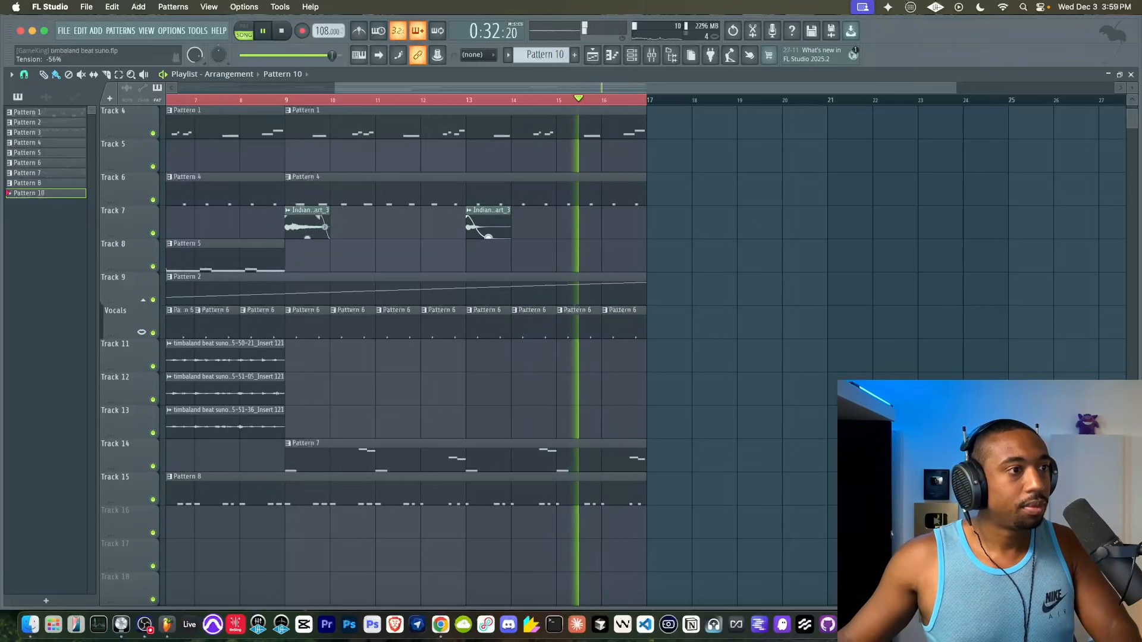
mouse_move(325, 227)
left_mouse_down()
mouse_move(288, 225)
mouse_move(310, 240)
left_mouse_up()
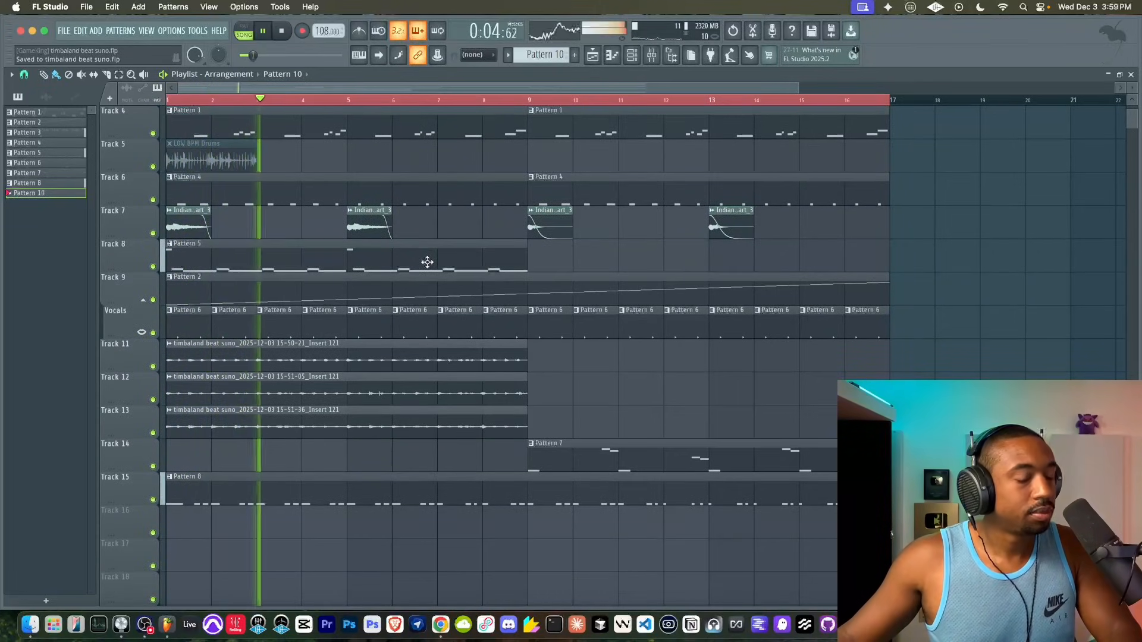
Switch to a new empty Pattern 9 and add a second BusyWorksBeats - HALO3D instrument to the channel rack.
left_click(632, 56)
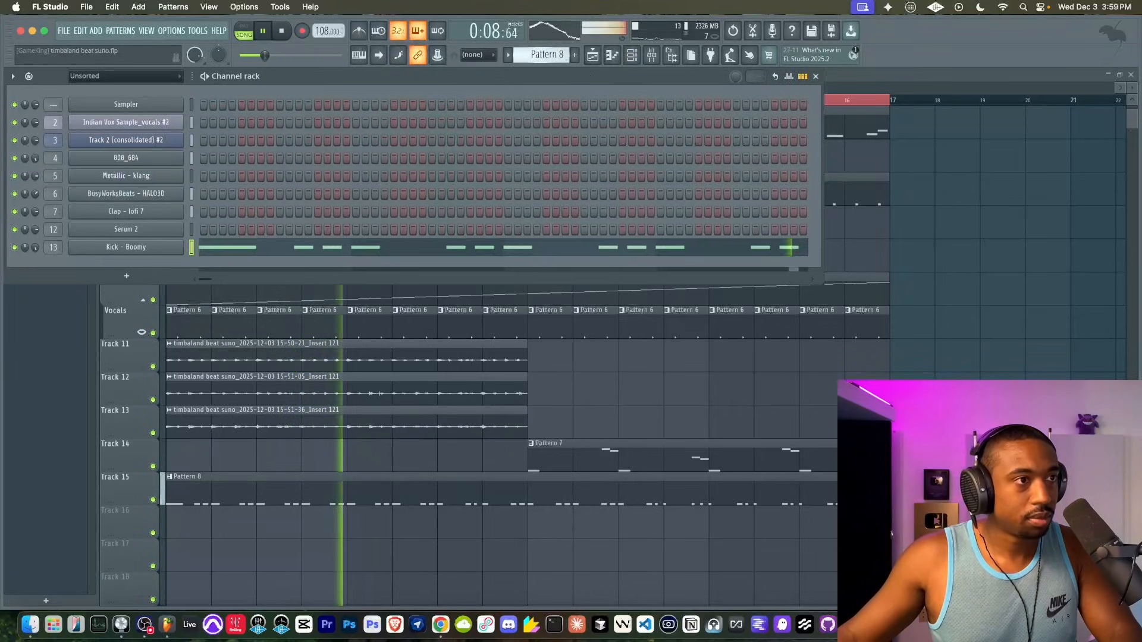
key("F6")
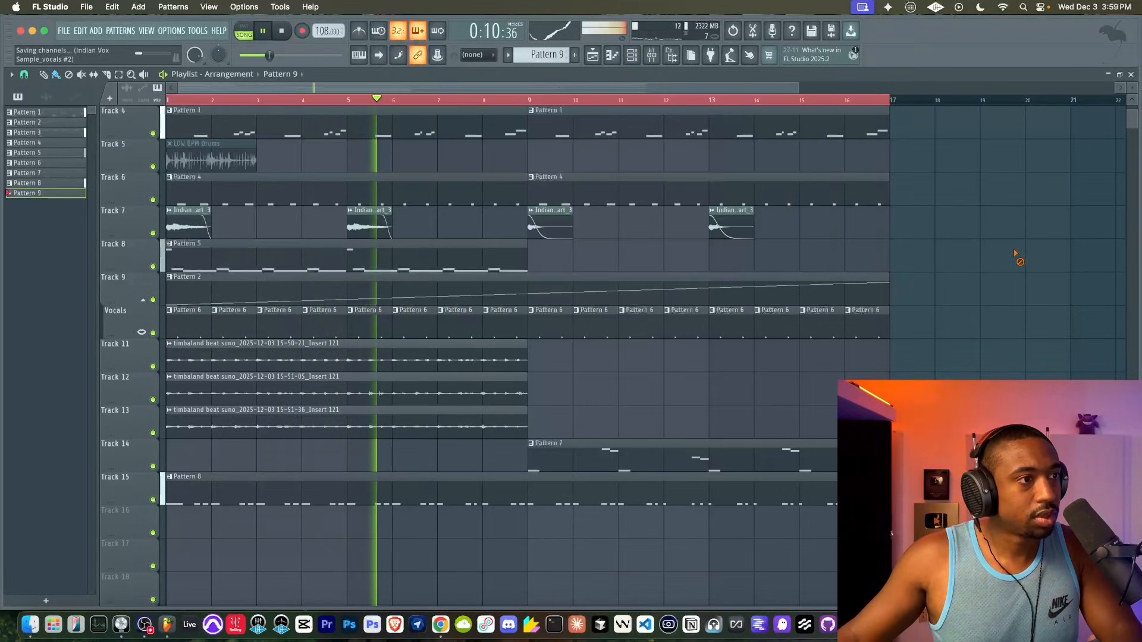
scroll(1018, 253, "down", 3)
scroll(720, 177, "up", 3)
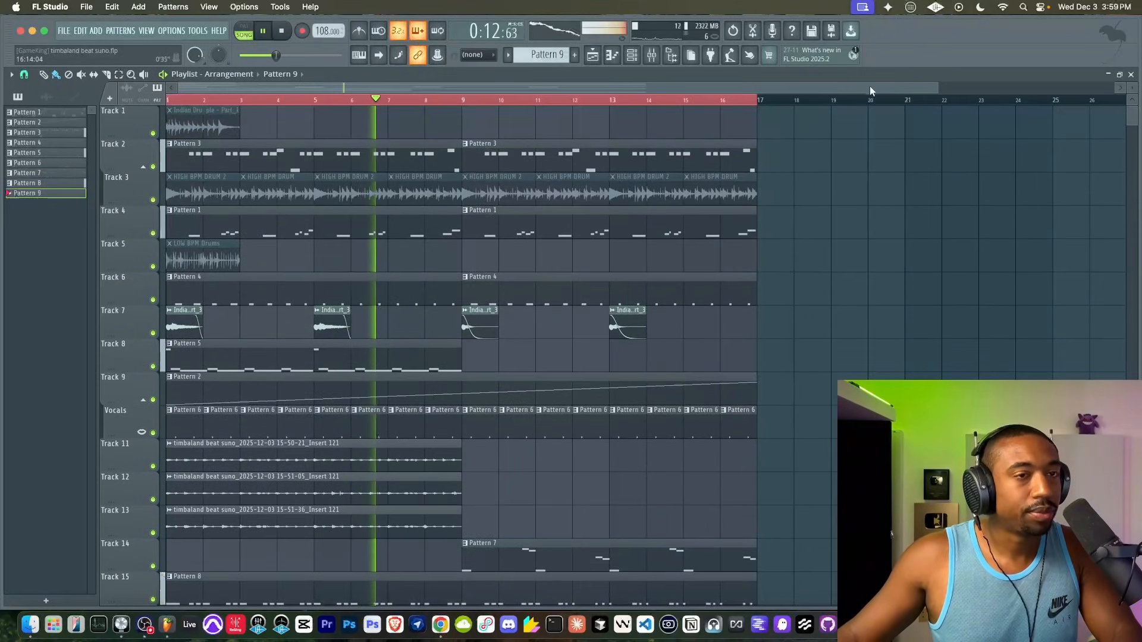
key("F6")
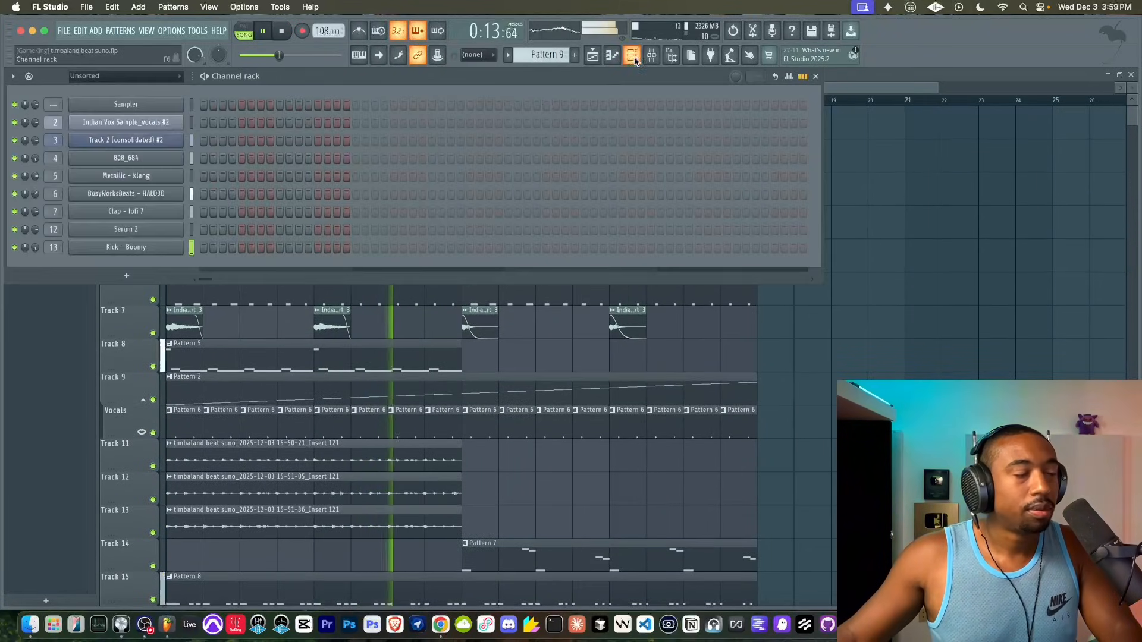
left_click(127, 275)
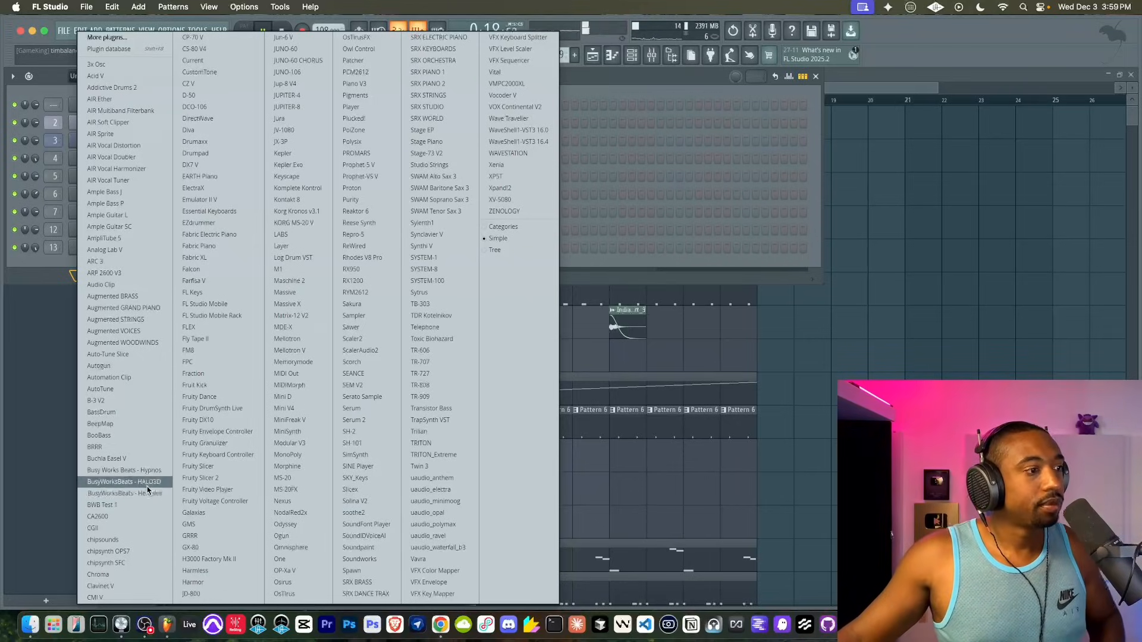
left_click(125, 482)
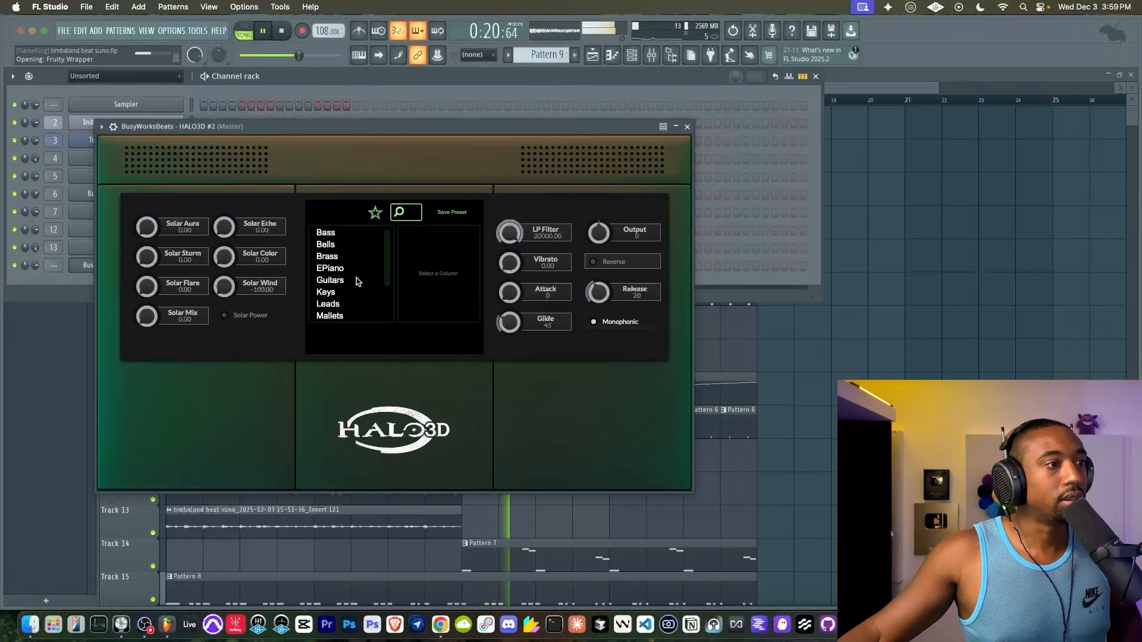
Audition string and mallet presets in the new HALO3D and load the Chevron preset from the Mallets category.
scroll(356, 281, "down", 2)
left_click(340, 305)
left_click(357, 314)
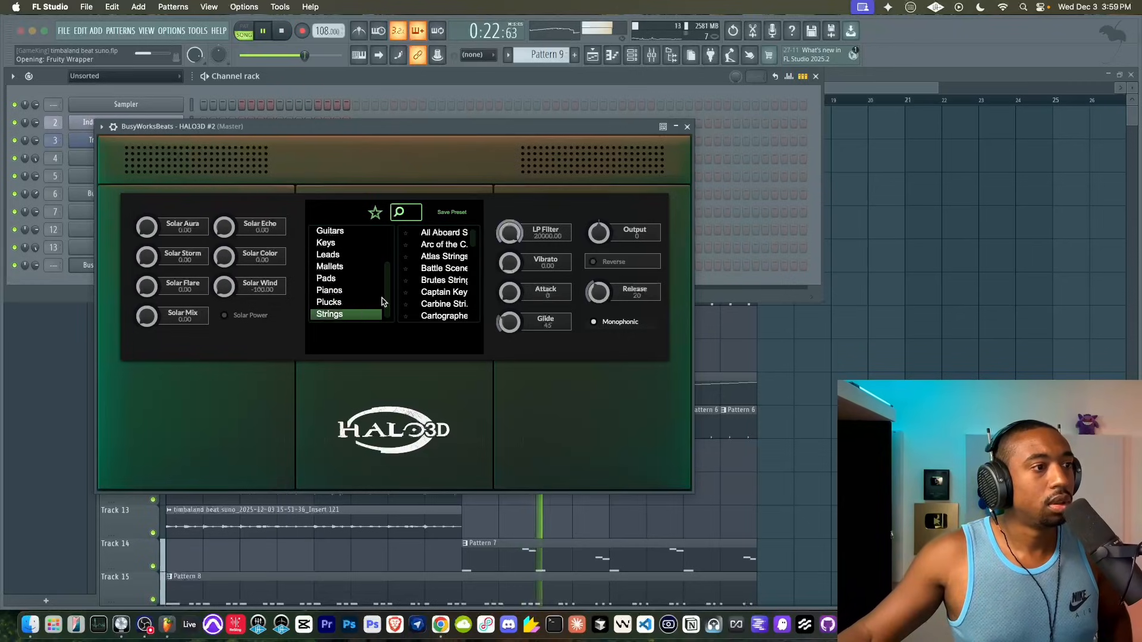
left_click(447, 280)
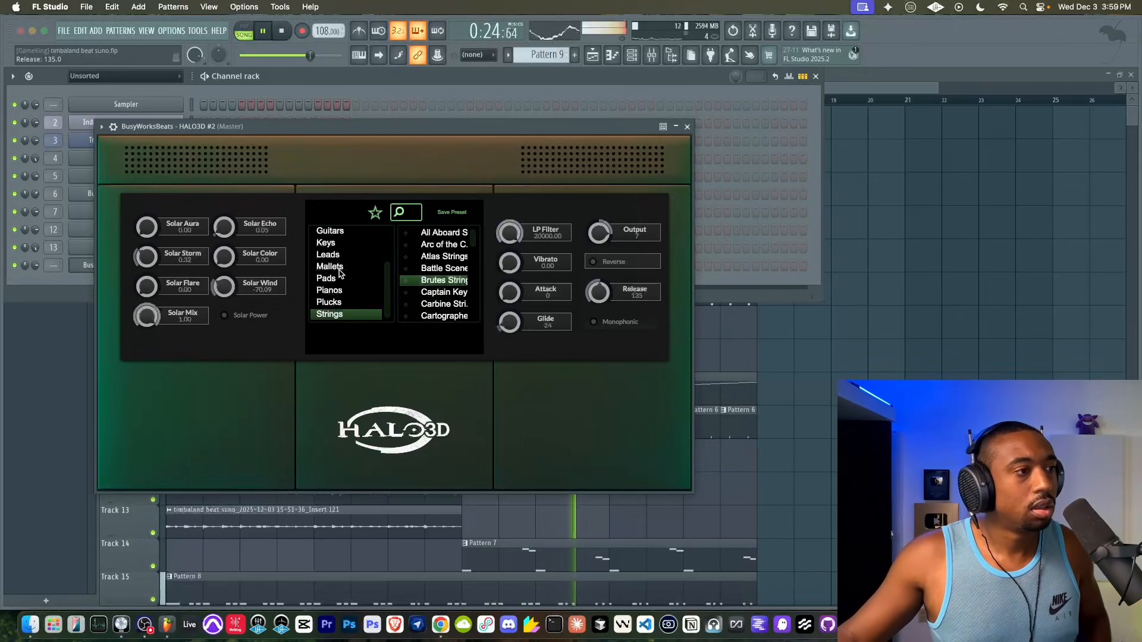
left_click(343, 271)
left_click(447, 269)
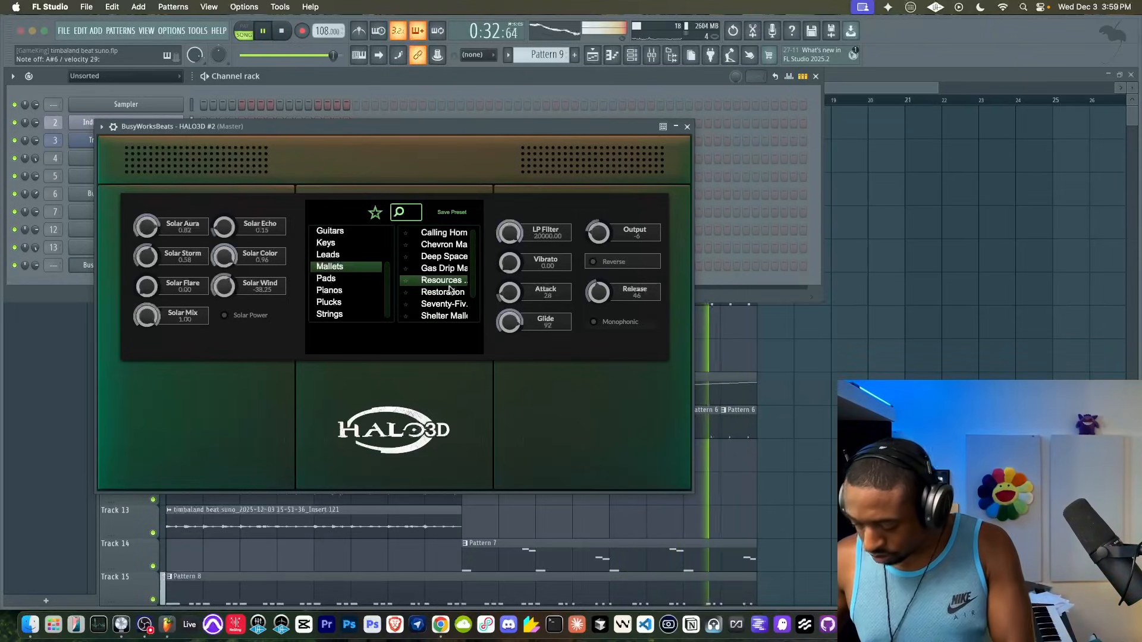
left_click(453, 246)
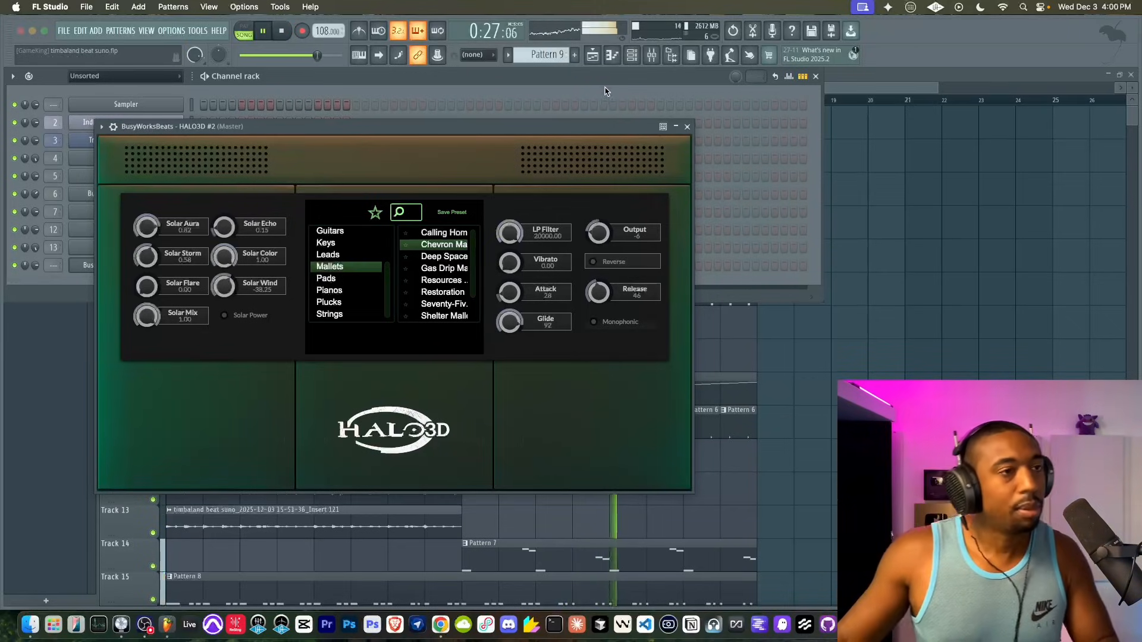
Close the HALO3D window and record a mallet melody into Pattern 9 over the first eight bars.
left_click(687, 126)
key("space")
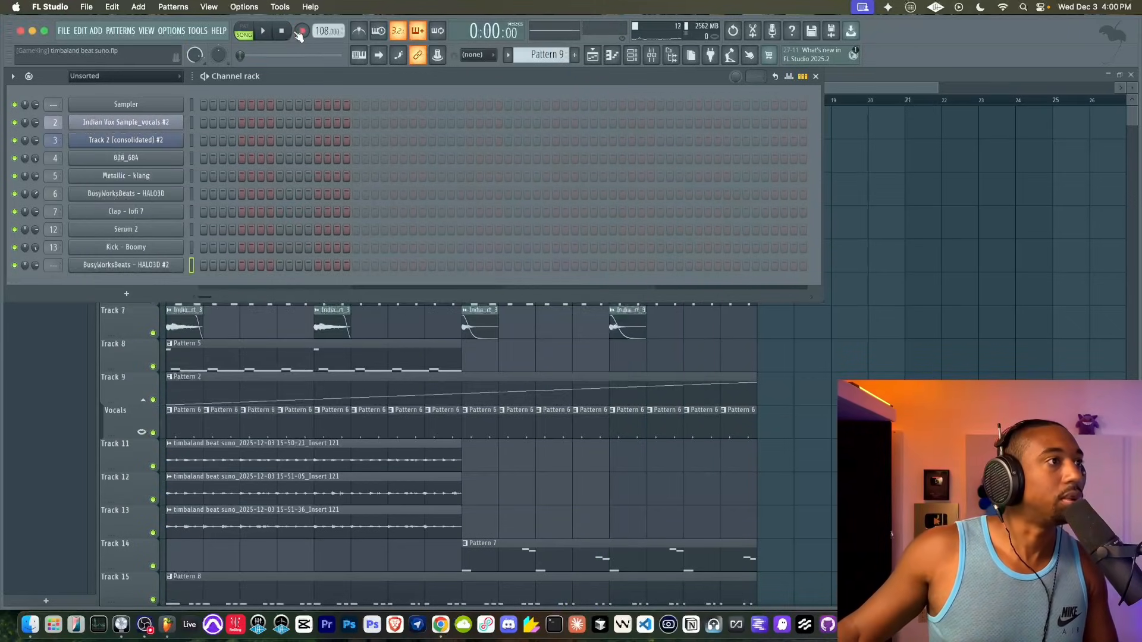
key("F6")
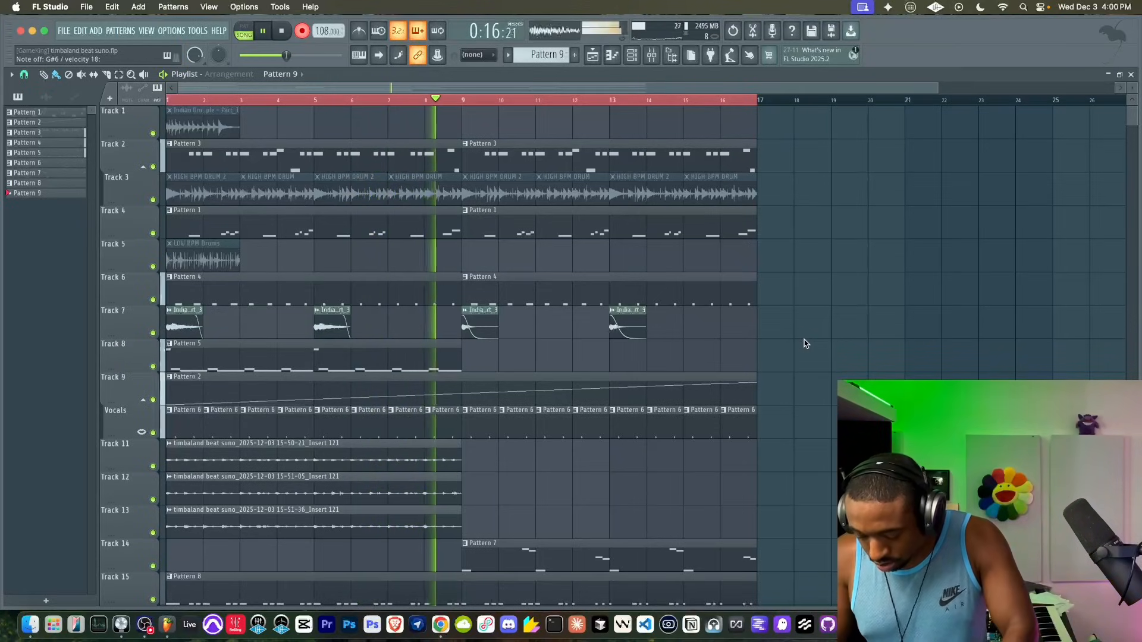
key("space")
Play the arrangement from the start and route the HALO3D #2 channel to mixer track 14.
scroll(526, 161, "down", 1)
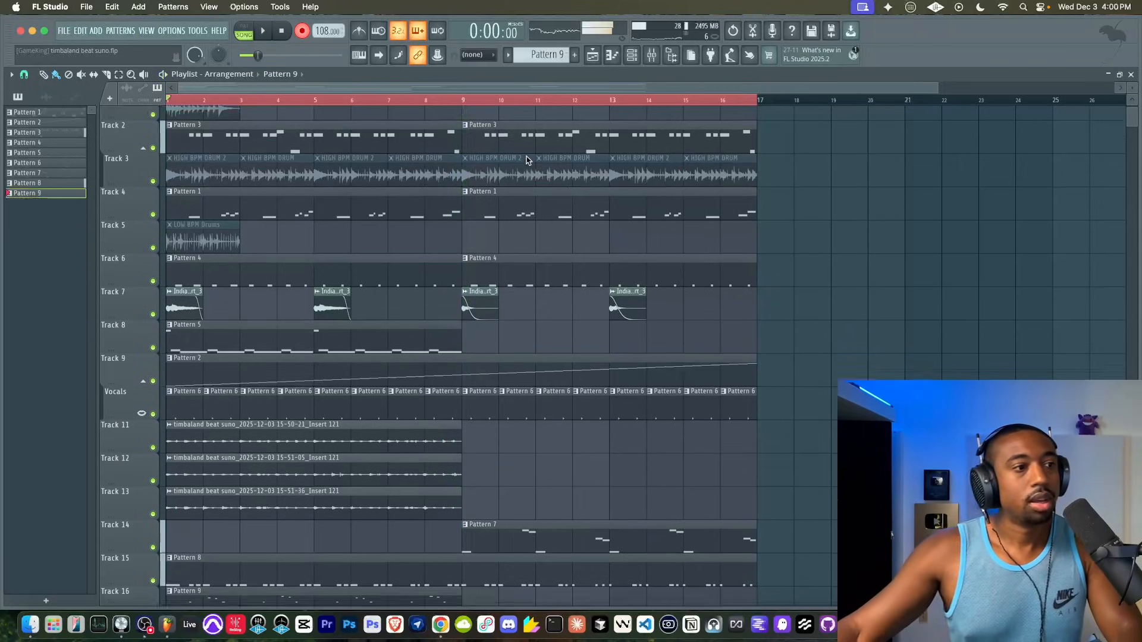
scroll(527, 161, "down", 1)
key("space")
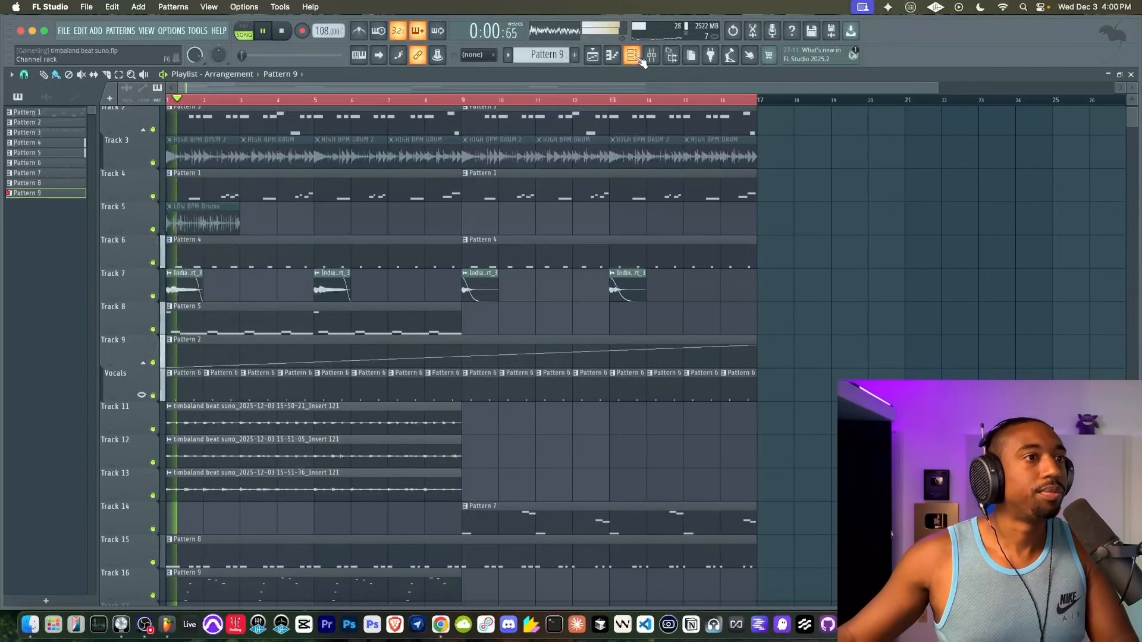
key("F6")
key("super+l")
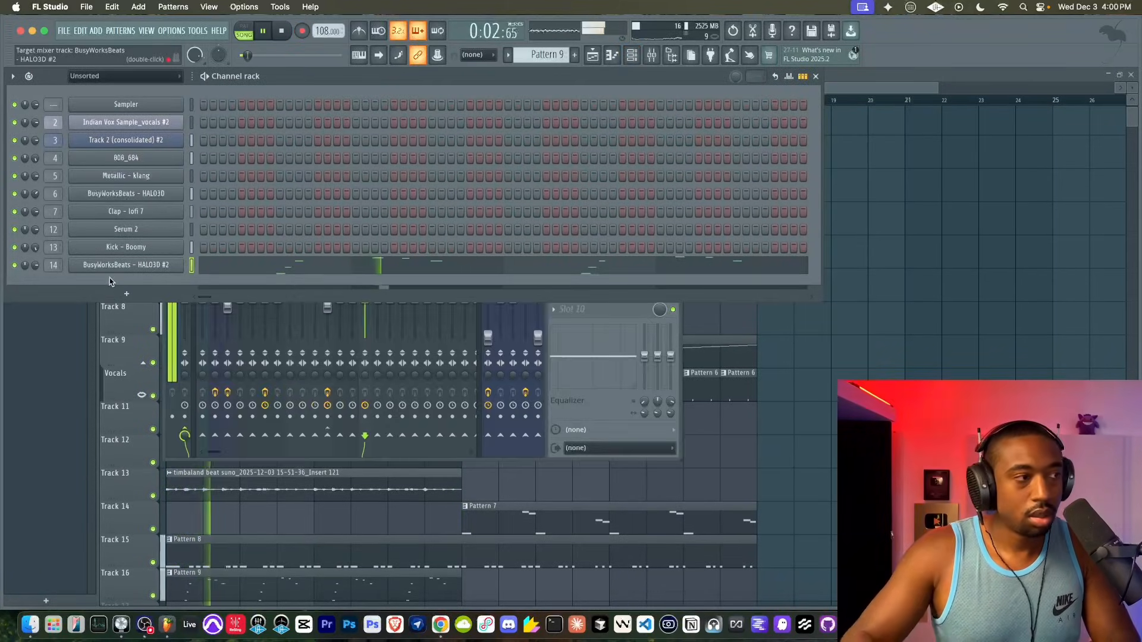
left_click(594, 406)
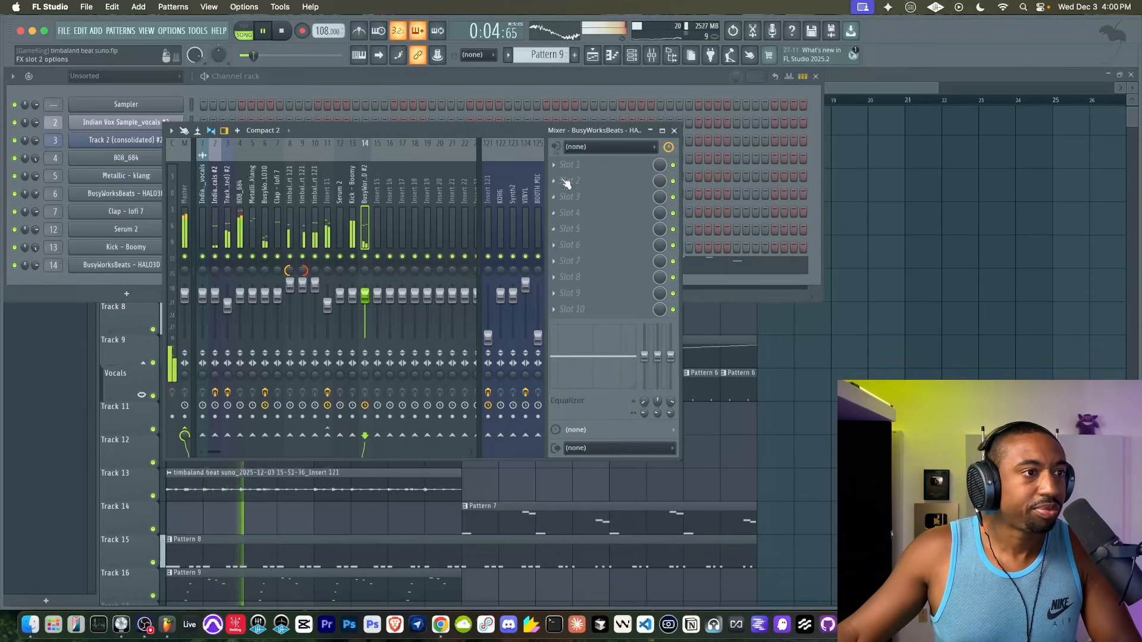
Add Kickstart 2 to the first effect slot of the HALO3D #2 mixer track and return to the playlist.
left_click(566, 181)
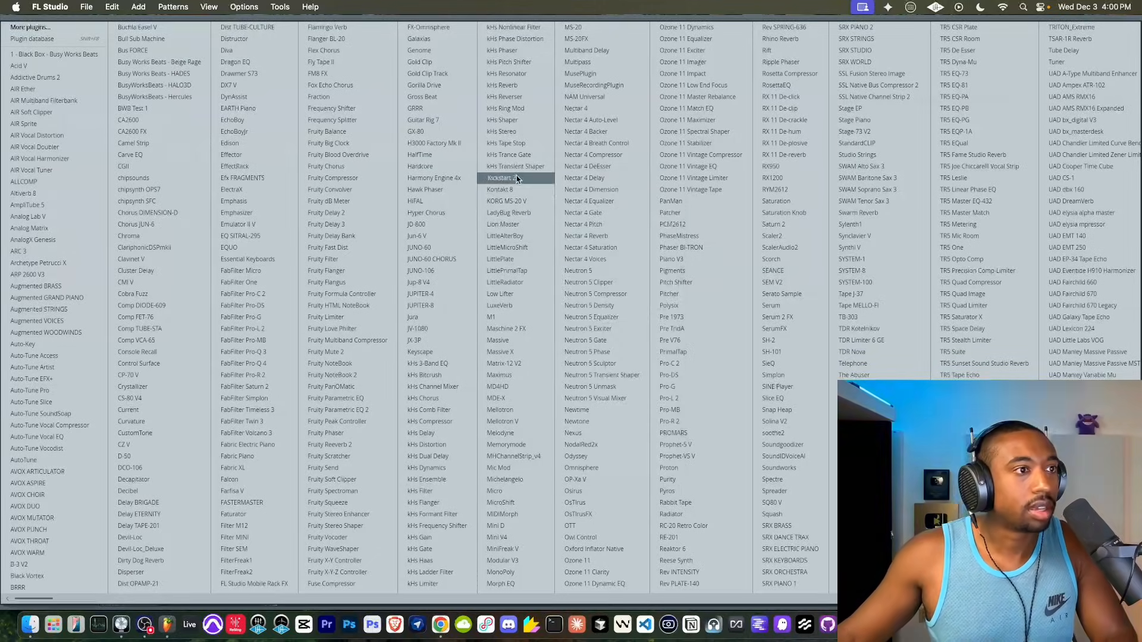
left_click(500, 178)
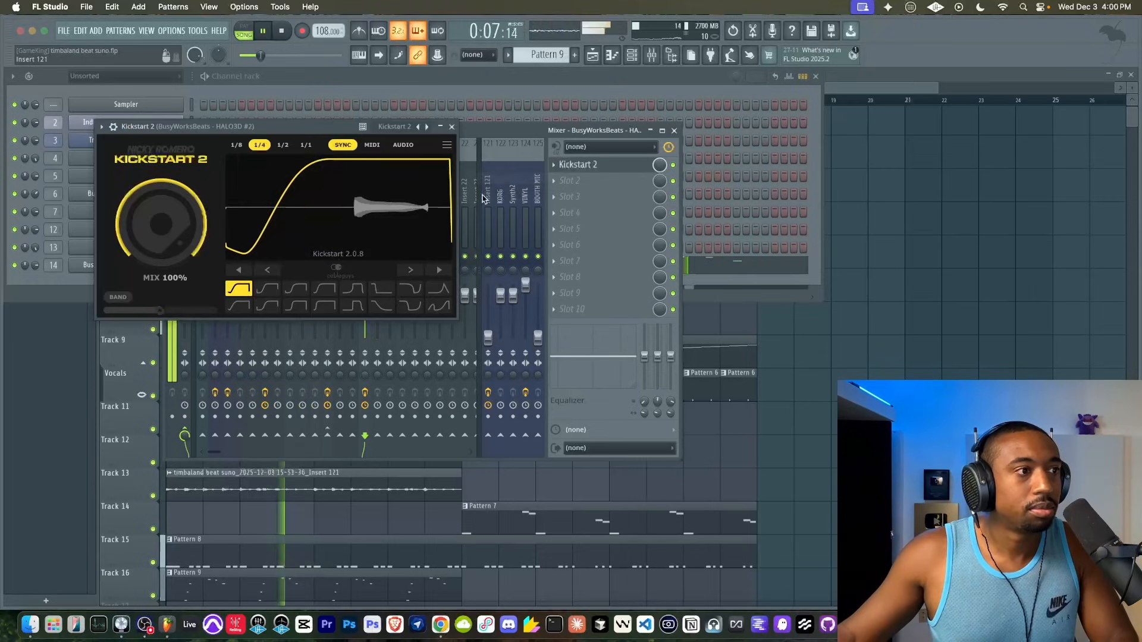
left_click(451, 127)
left_click(845, 213)
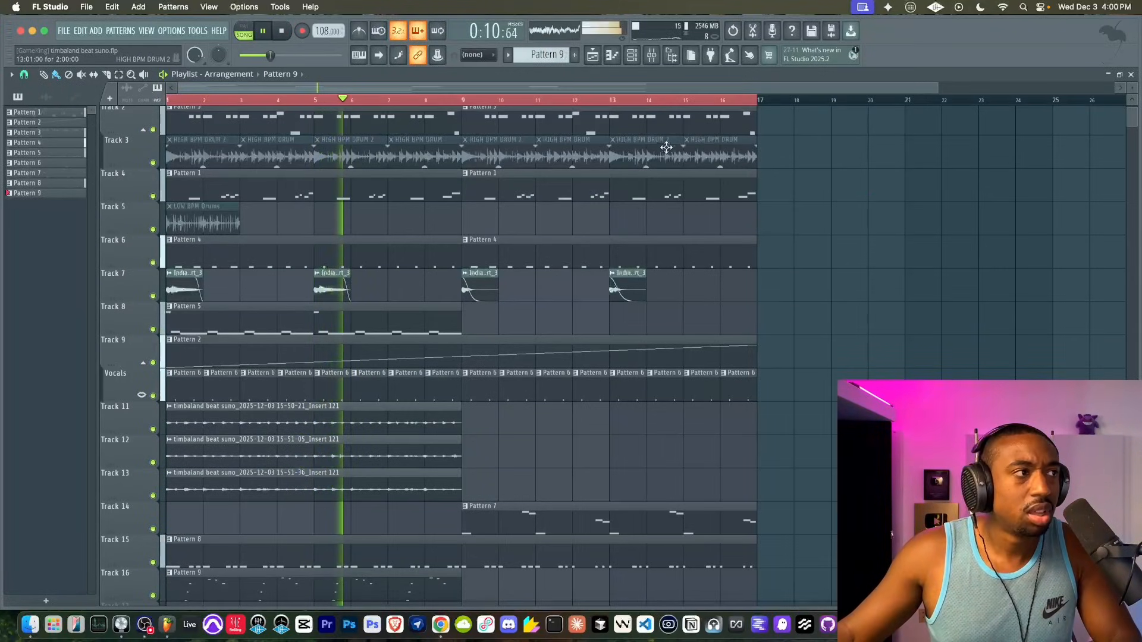
Reopen Kickstart 2 on the HALO3D #2 track and choose the fifth ducking curve in the first row.
left_click(651, 54)
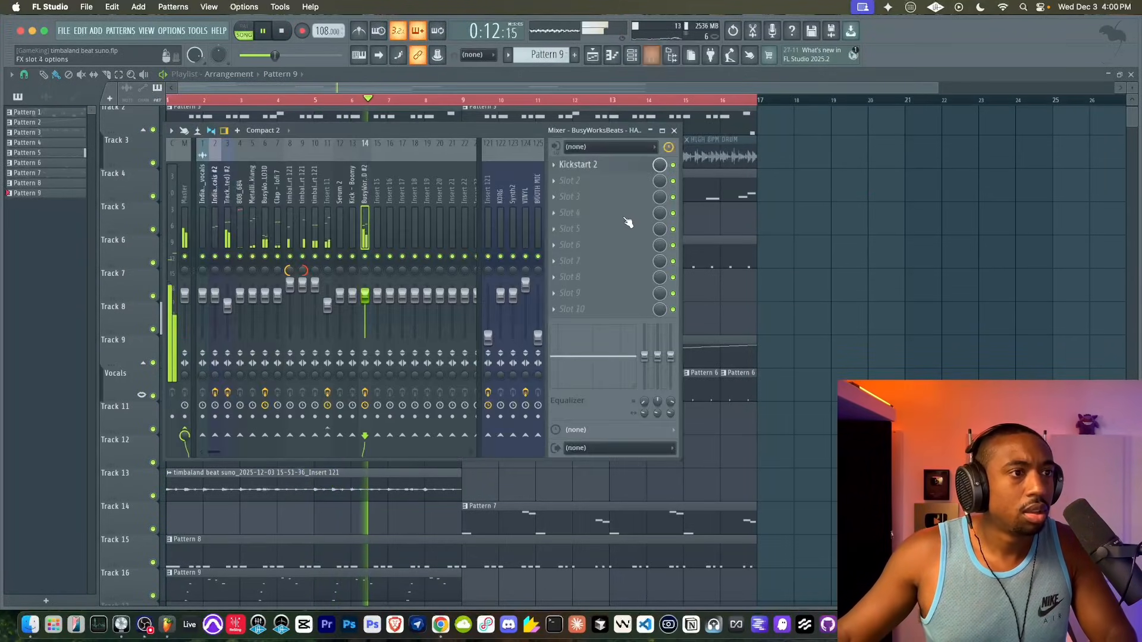
left_click(614, 164)
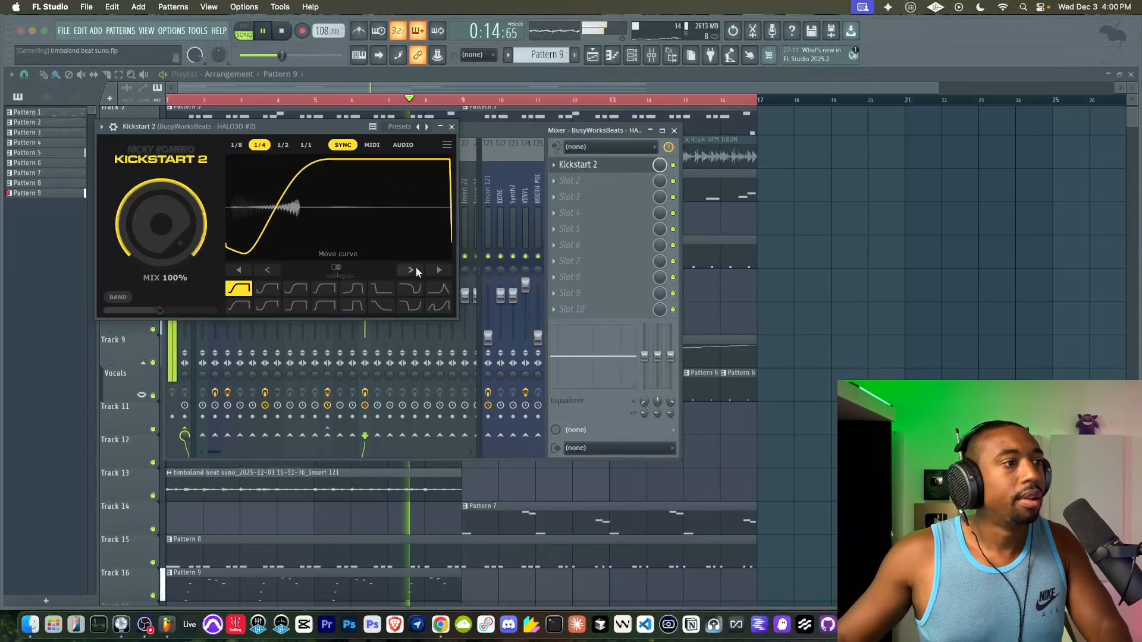
left_click(351, 289)
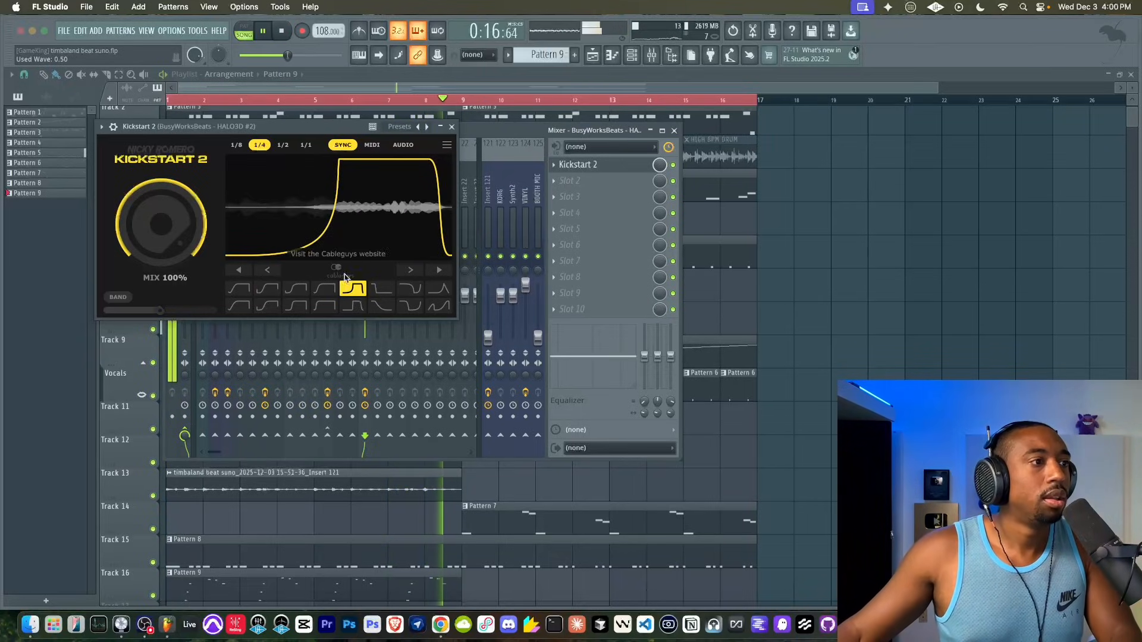
Close the Kickstart 2 and mixer windows, replay the arrangement and move to a new empty pattern after Pattern 9.
left_click(452, 126)
left_click(674, 131)
key("space")
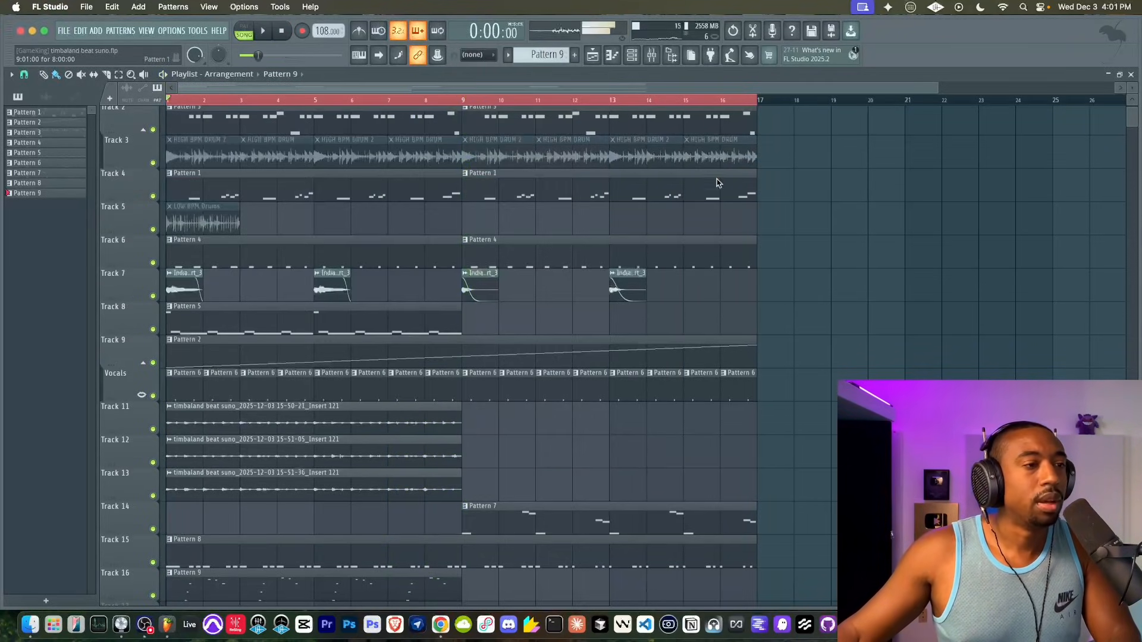
left_click(629, 56)
left_click(574, 55)
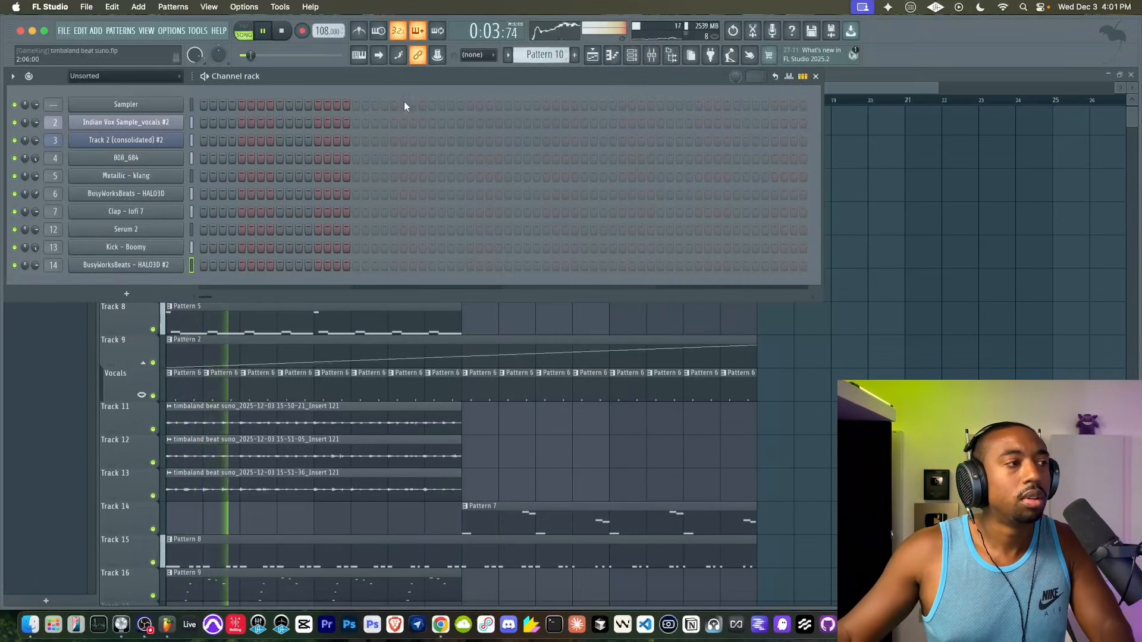
left_click(167, 156)
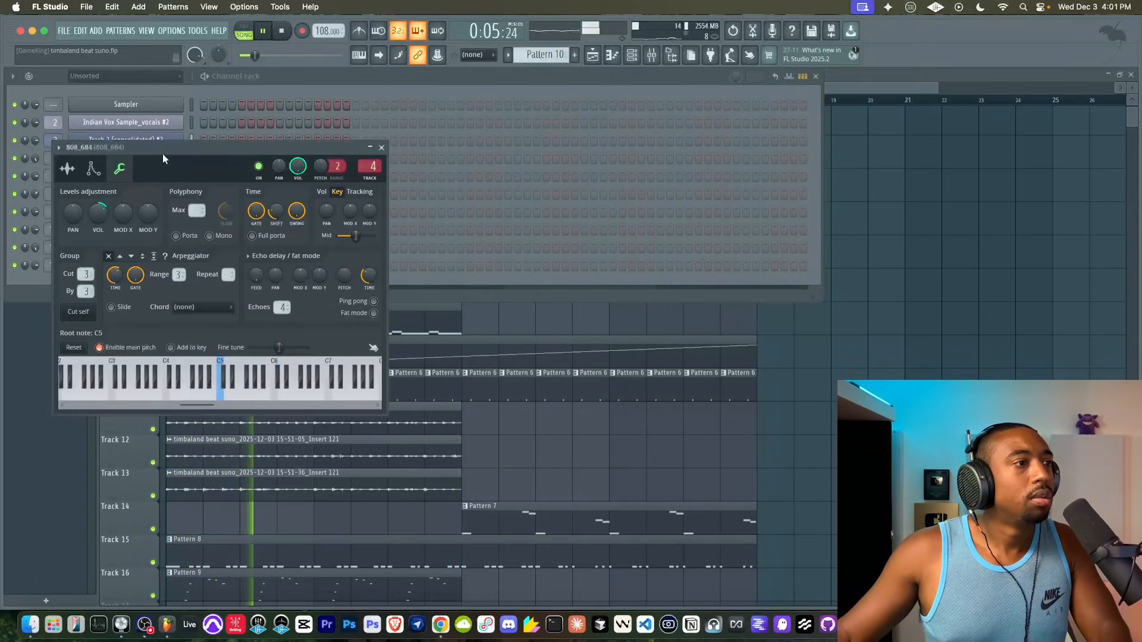
left_click(374, 160)
key("F6")
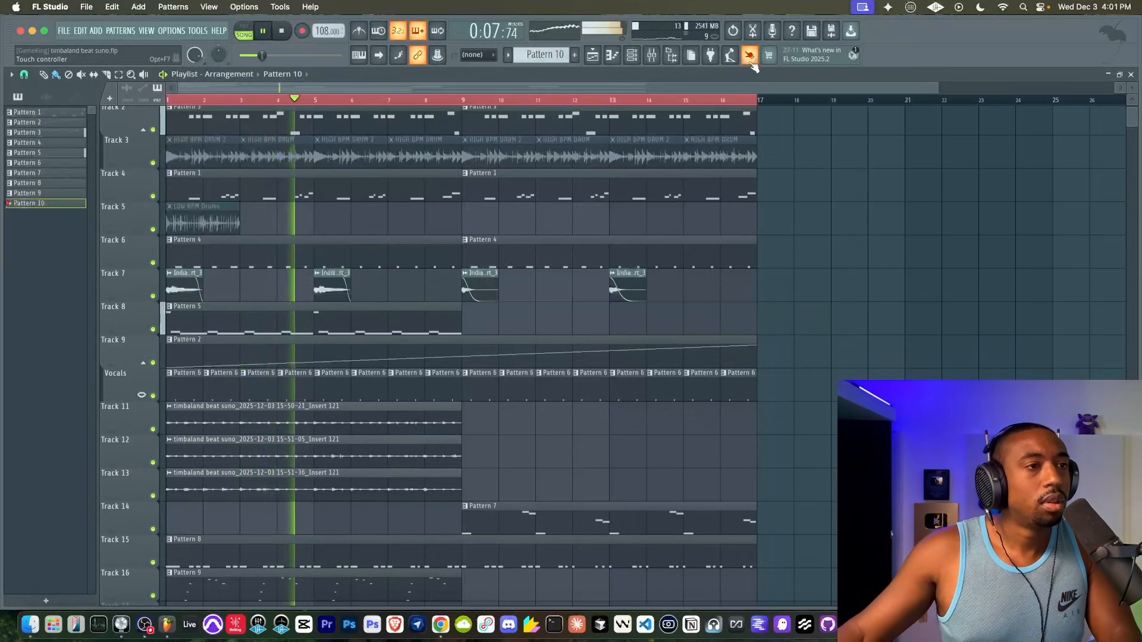
Review all playlist tracks down to Track 16 while the arrangement plays, and stop playback.
scroll(739, 274, "down", 10)
scroll(714, 273, "down", 1)
scroll(592, 258, "up", 12)
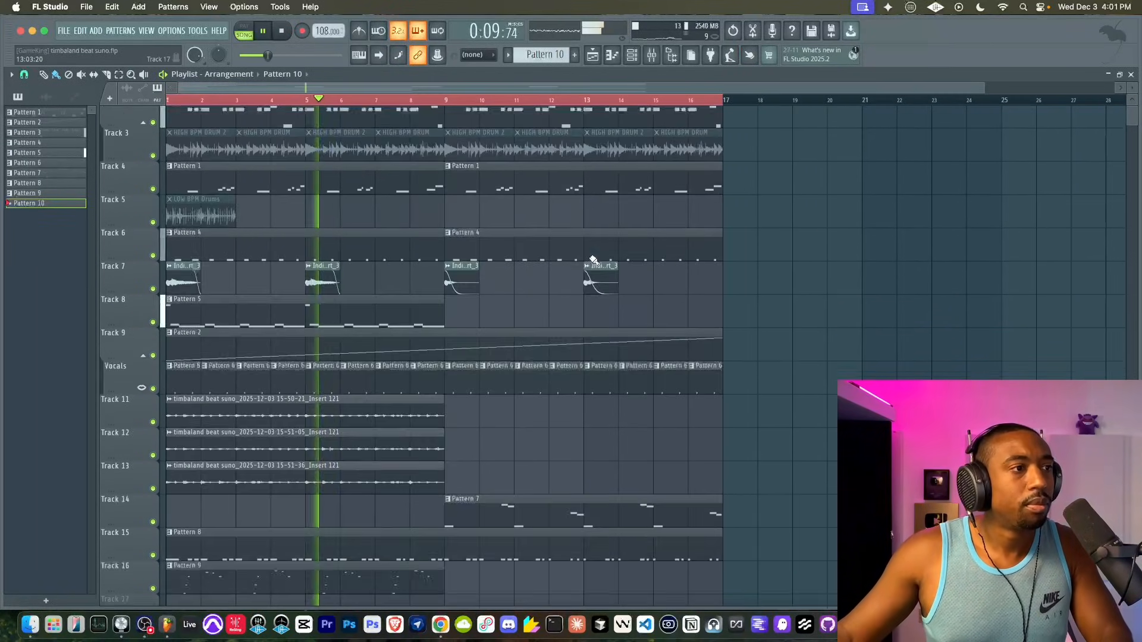
scroll(590, 269, "down", 1)
scroll(590, 271, "down", 2)
scroll(590, 271, "down", 8)
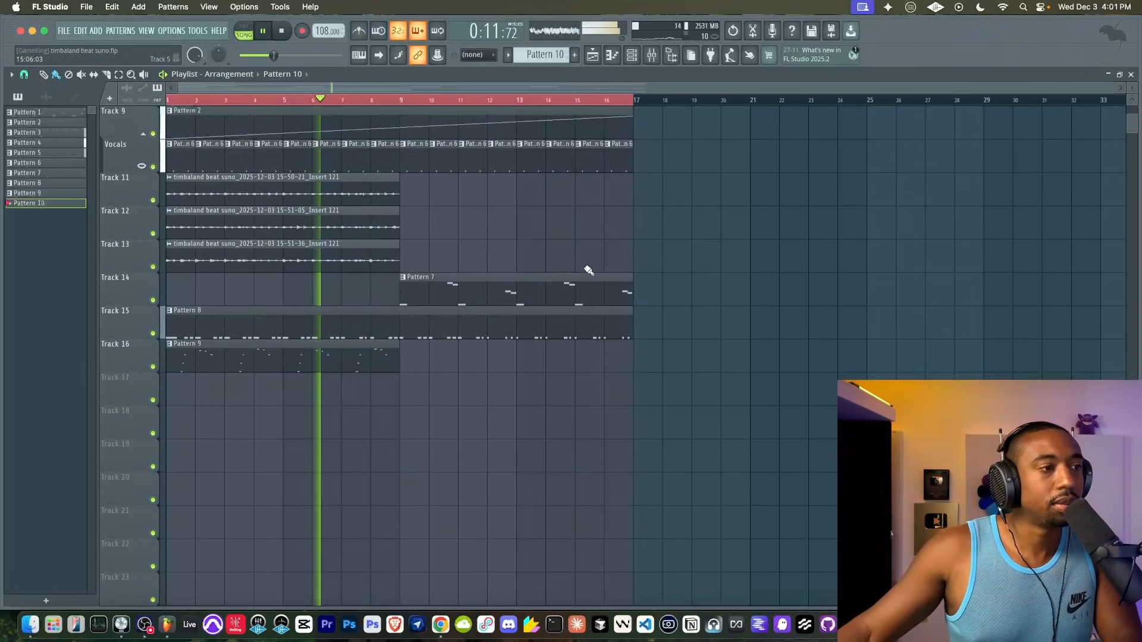
scroll(589, 271, "up", 8)
scroll(588, 269, "down", 10)
scroll(523, 267, "up", 5)
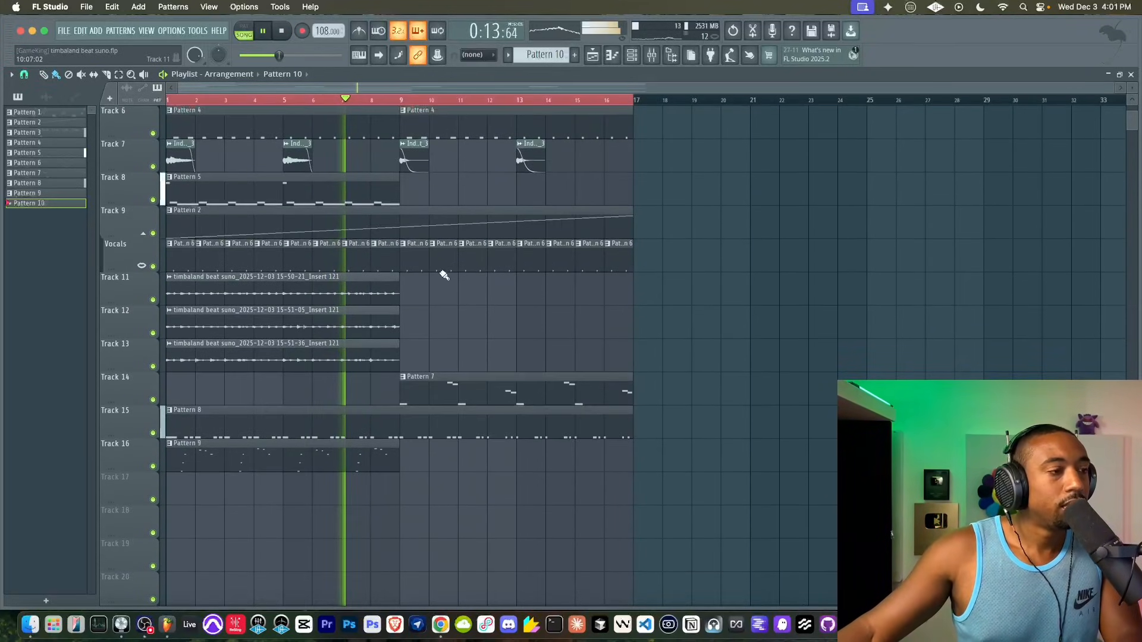
key("space")
left_click(652, 55)
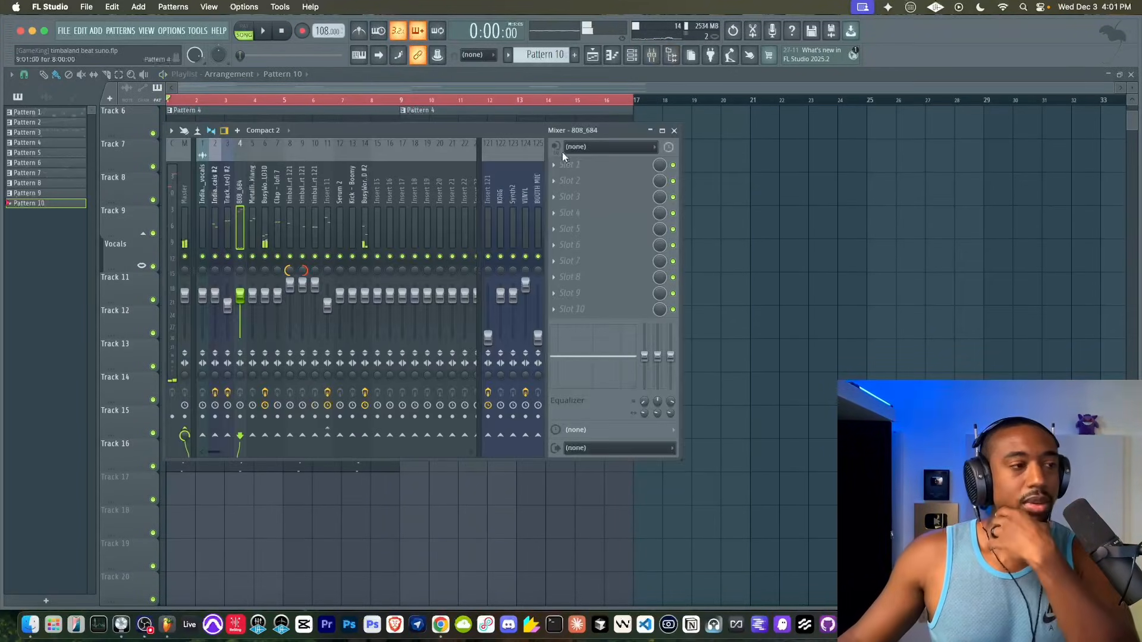
left_click(326, 194)
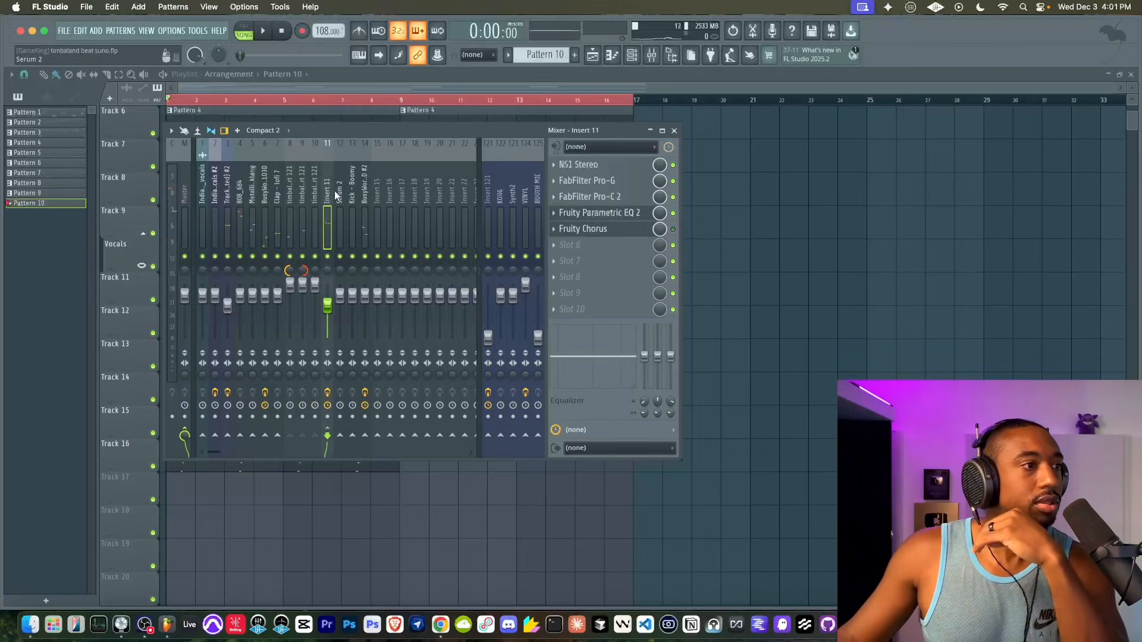
left_click(315, 196)
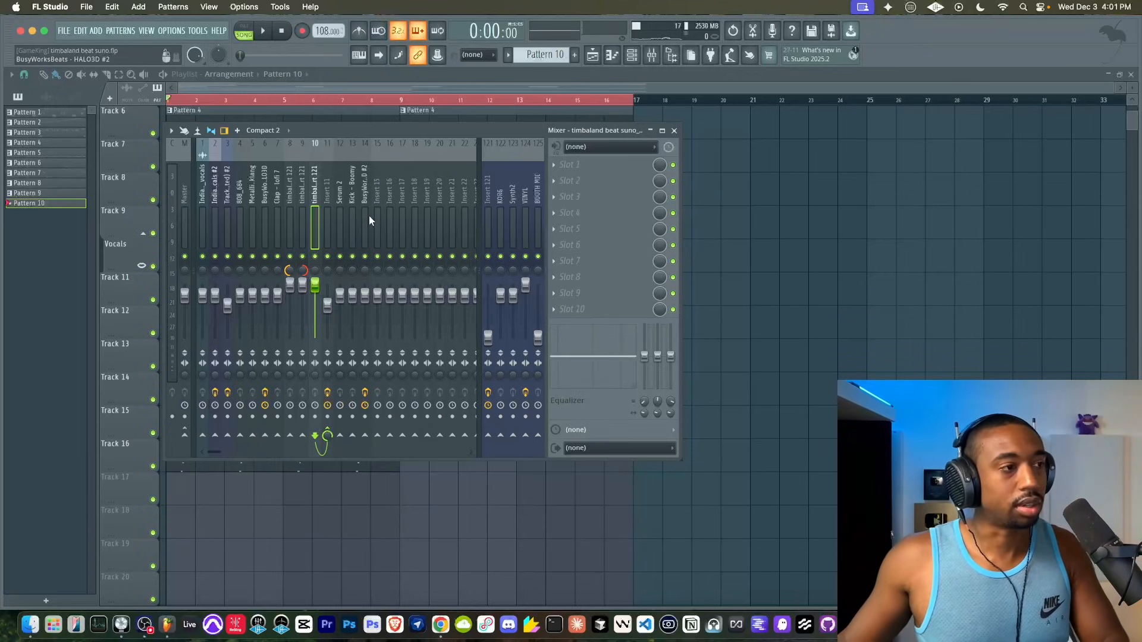
key("space")
left_click(329, 216)
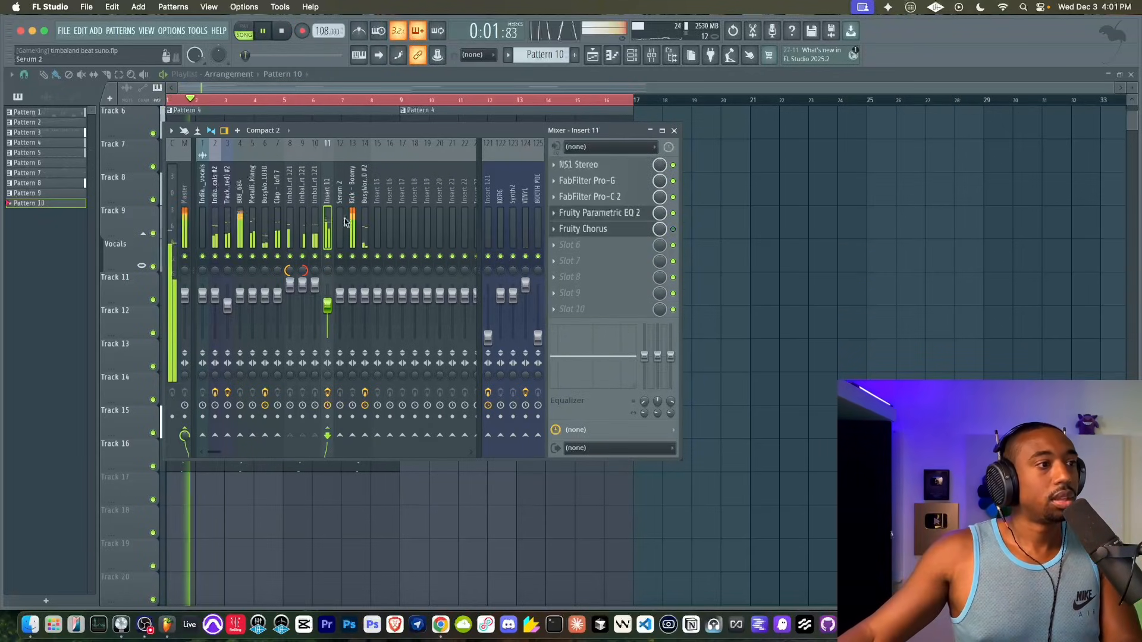
left_click(604, 249)
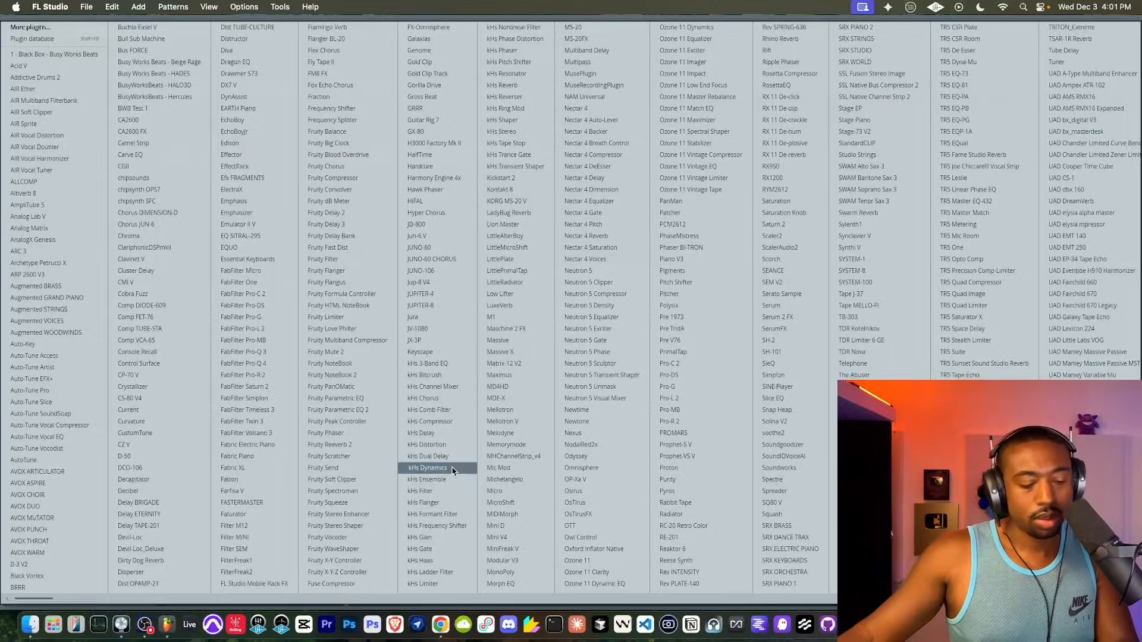
key("Escape")
left_click(737, 330)
key("space")
key("F9")
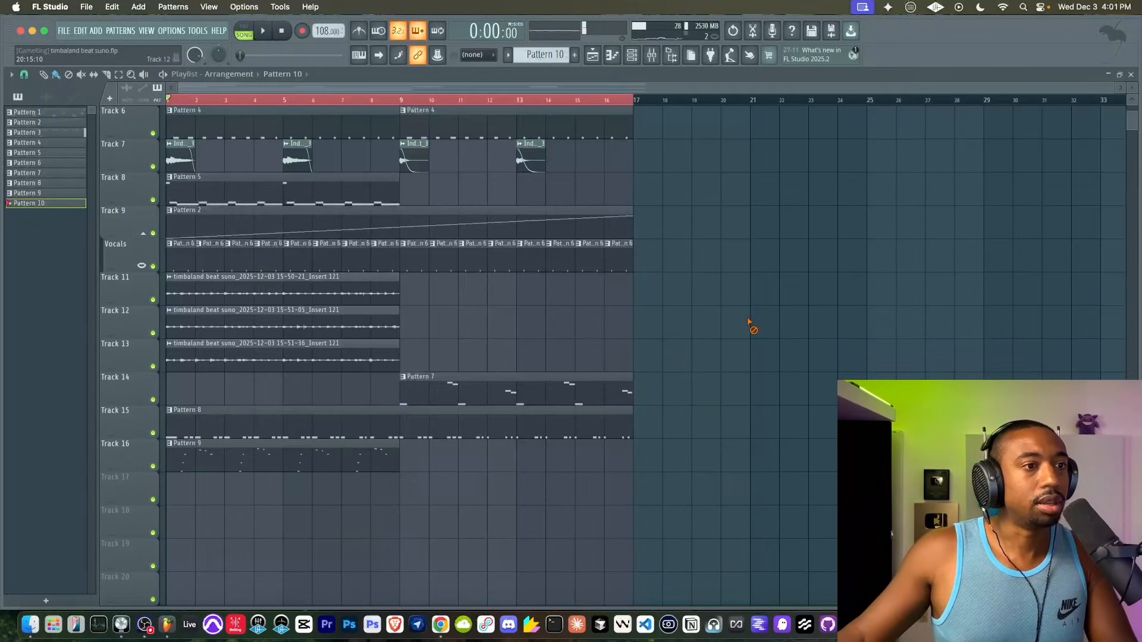
Switch to the Slice tool and set the playlist snap to 1/2 beat.
scroll(339, 314, "up", 3)
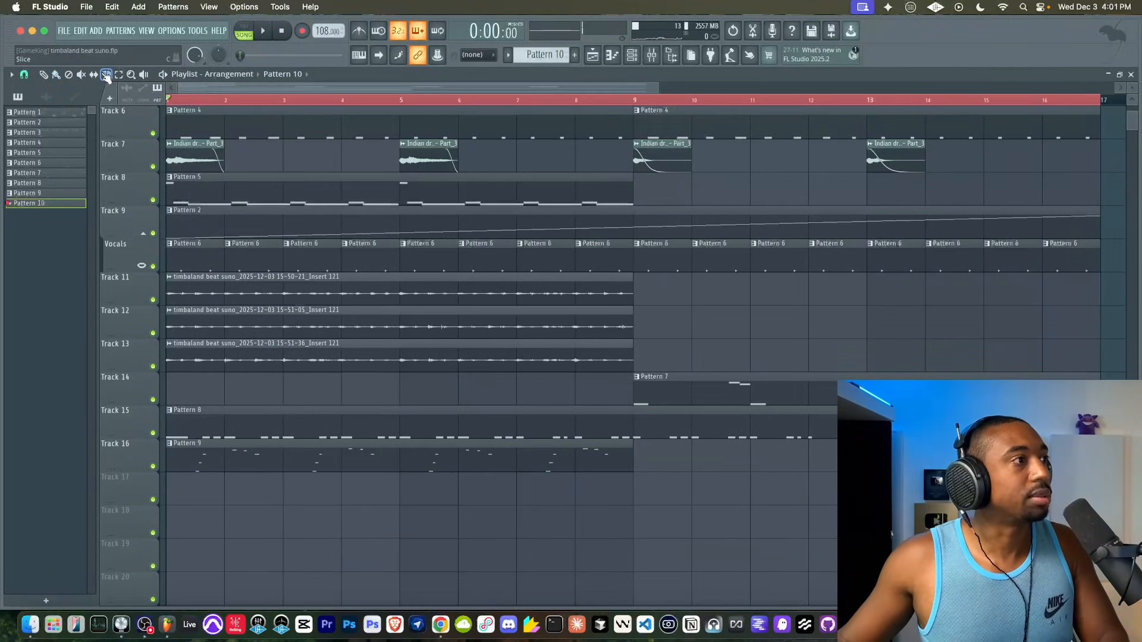
left_click(24, 74)
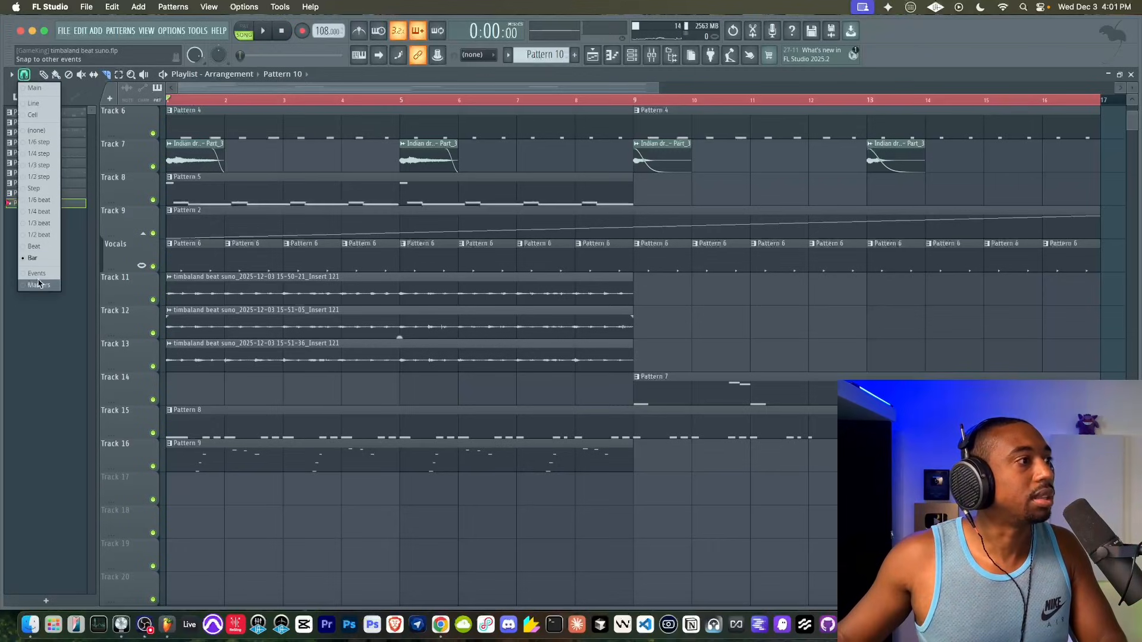
left_click(39, 235)
Enlarge Track 13, slice the recordings on Tracks 11 to 13 into two half-beat pieces from bar 3 and slip the second piece's audio.
key("space")
scroll(250, 339, "up", 4)
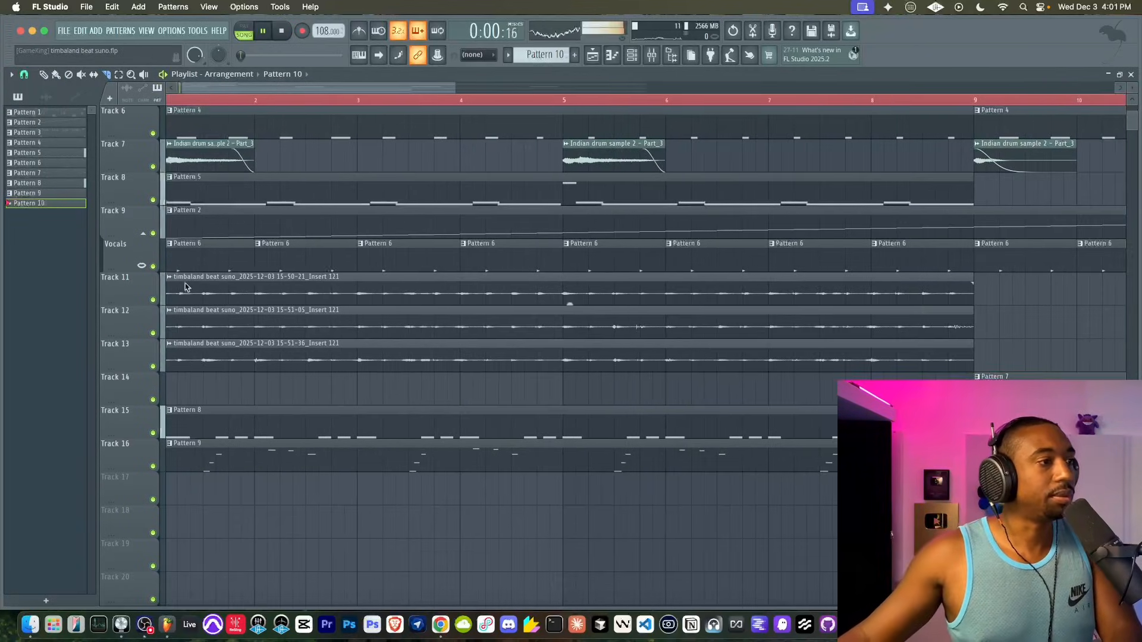
scroll(350, 312, "up", 3)
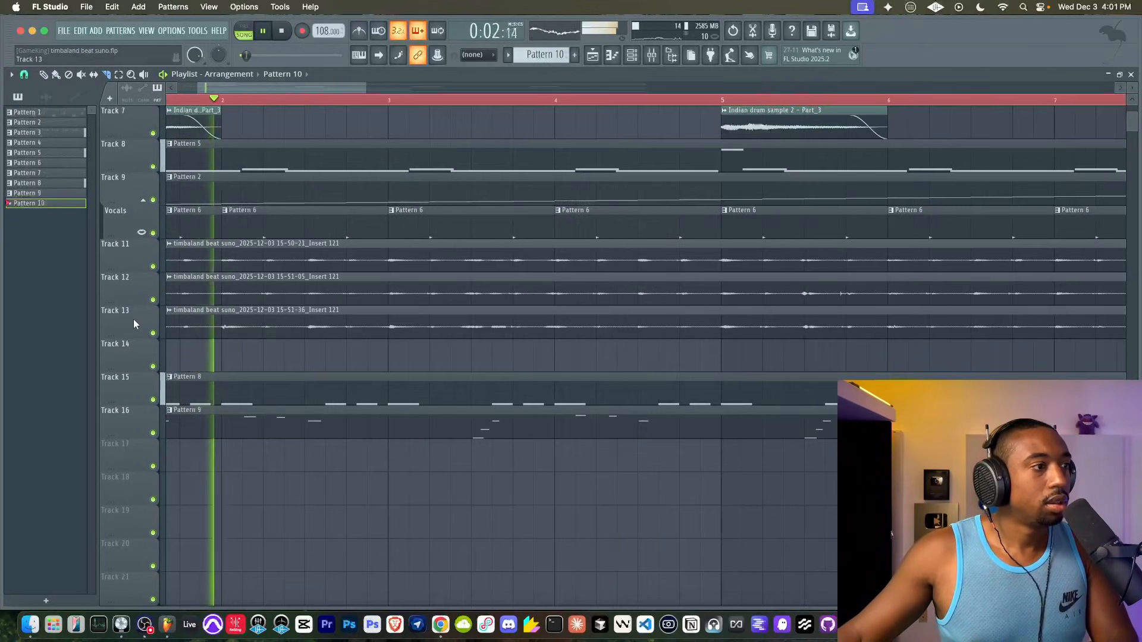
left_click_drag(126, 337, 126, 350)
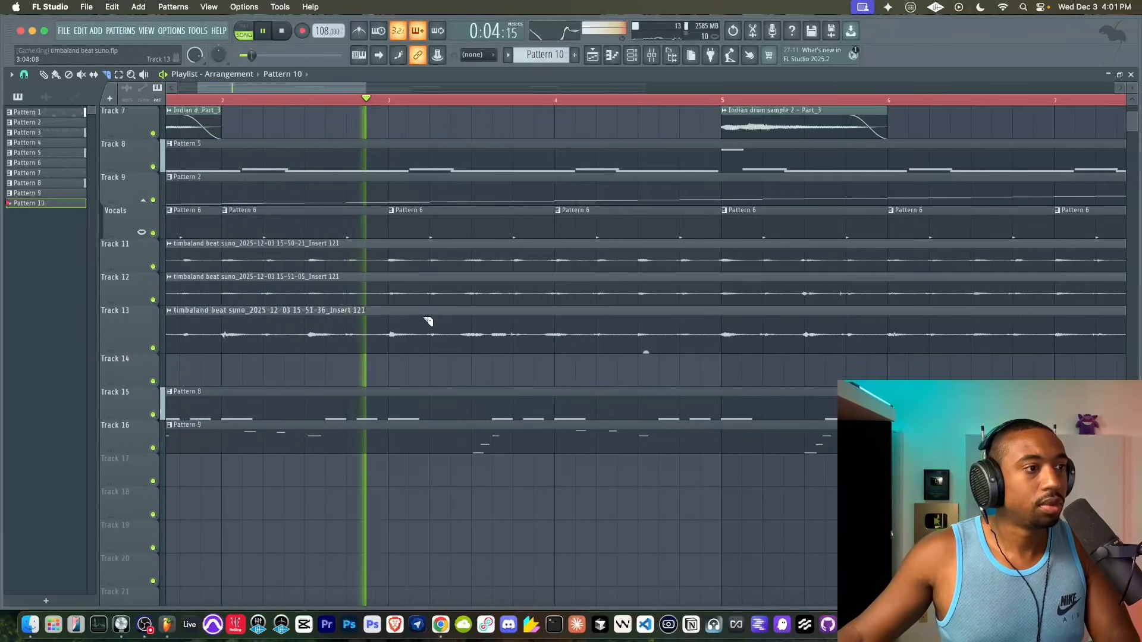
key("space")
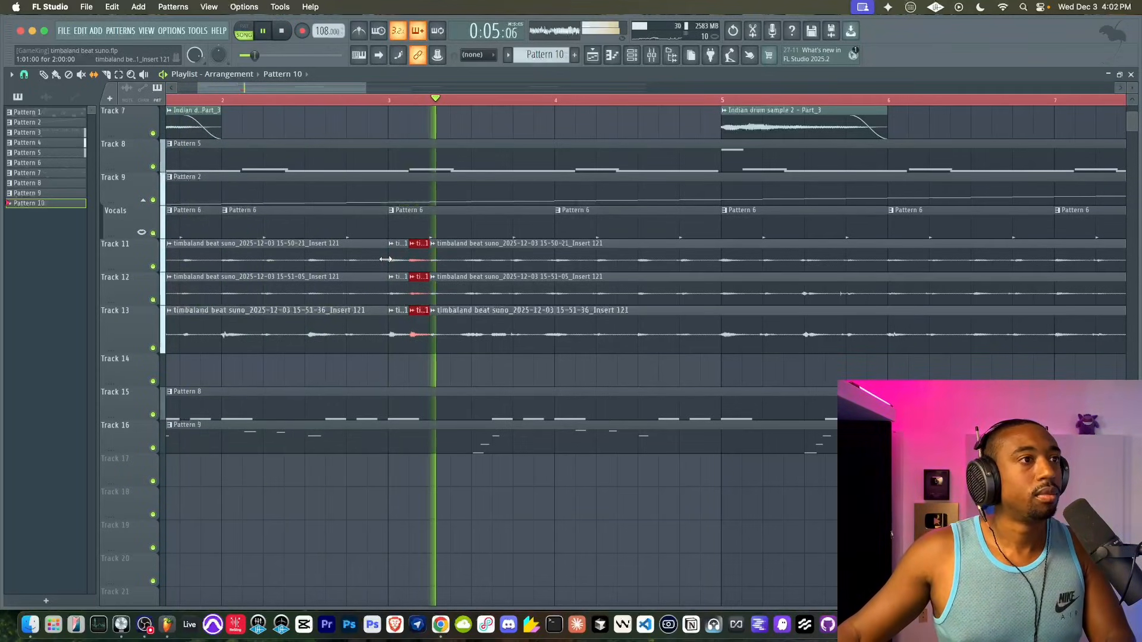
scroll(443, 283, "down", 2)
key("space")
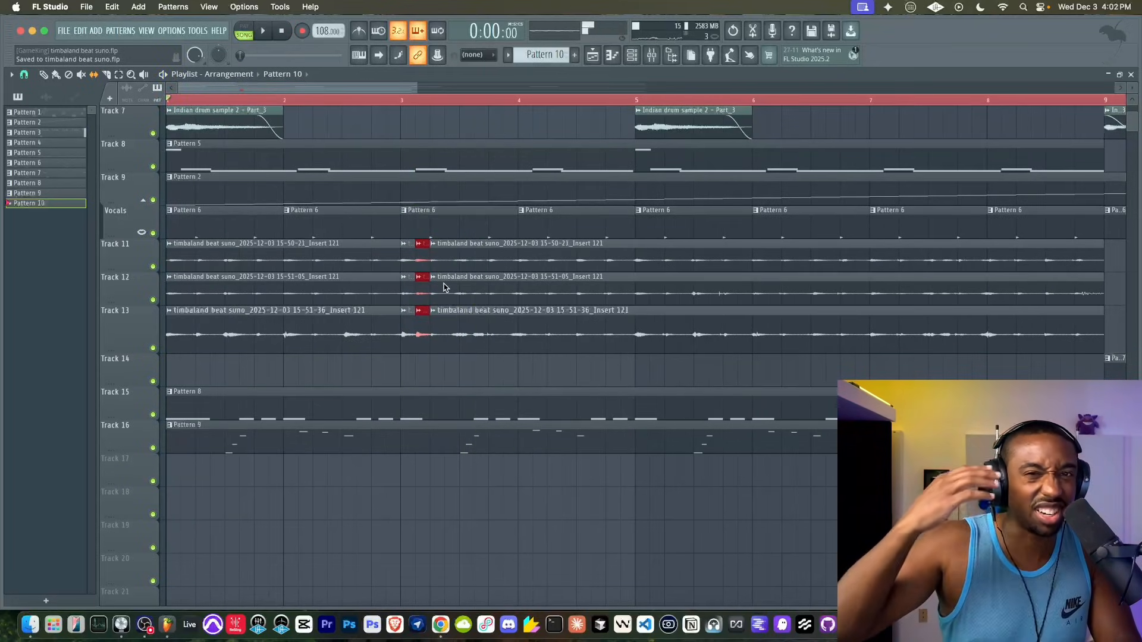
Slice the recordings on Tracks 11 to 13 into half-beat pieces from beat 3 of bar 7 and slip the second piece's audio.
key("space")
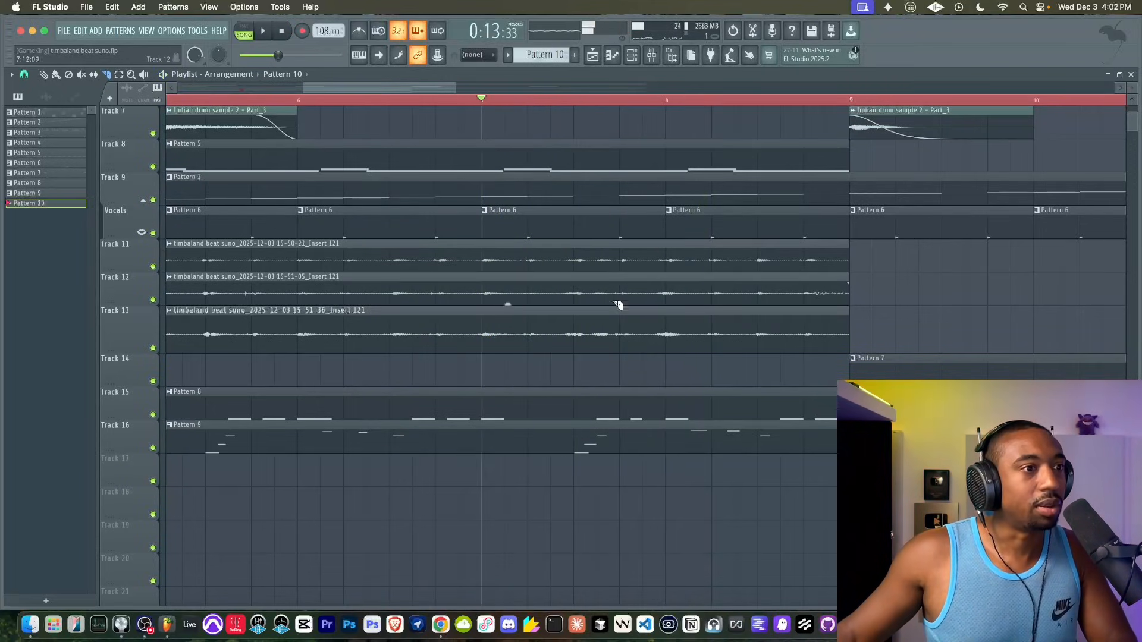
key("space")
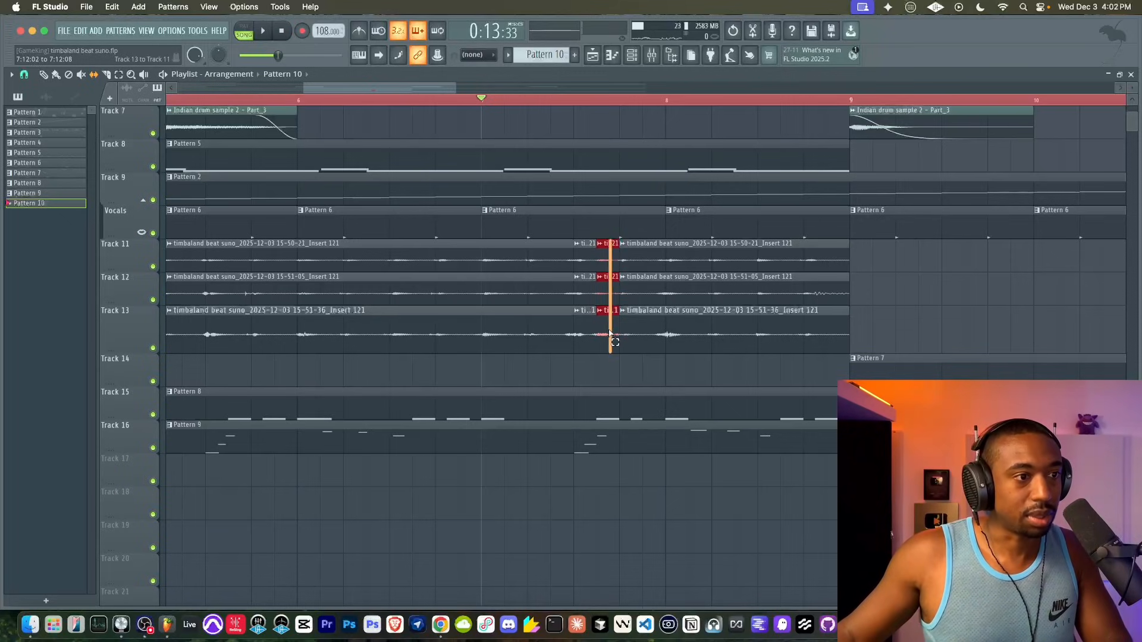
key("space")
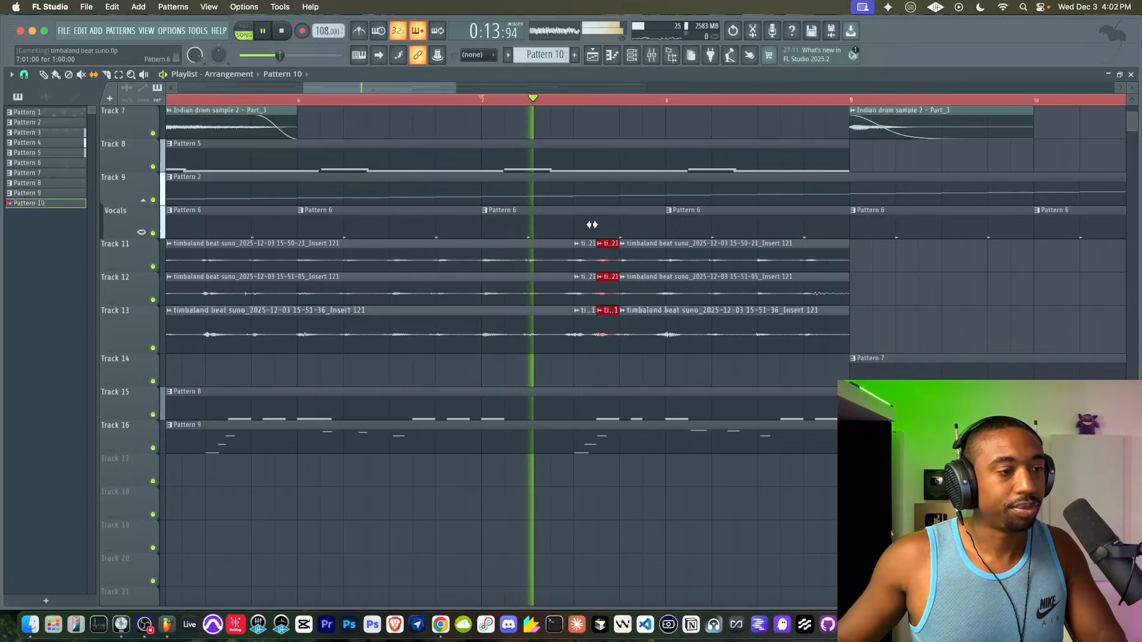
scroll(494, 186, "down", 3)
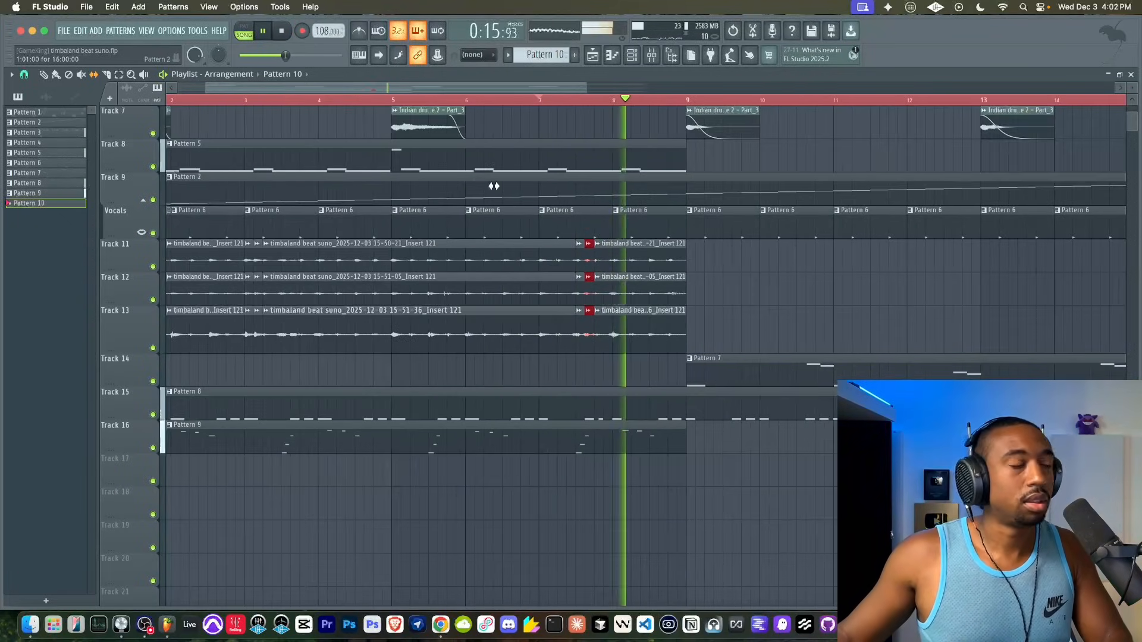
scroll(493, 186, "down", 3)
Deselect the sliced clips, replay from around bar 6 and save the project.
left_click(407, 111)
key("super+z")
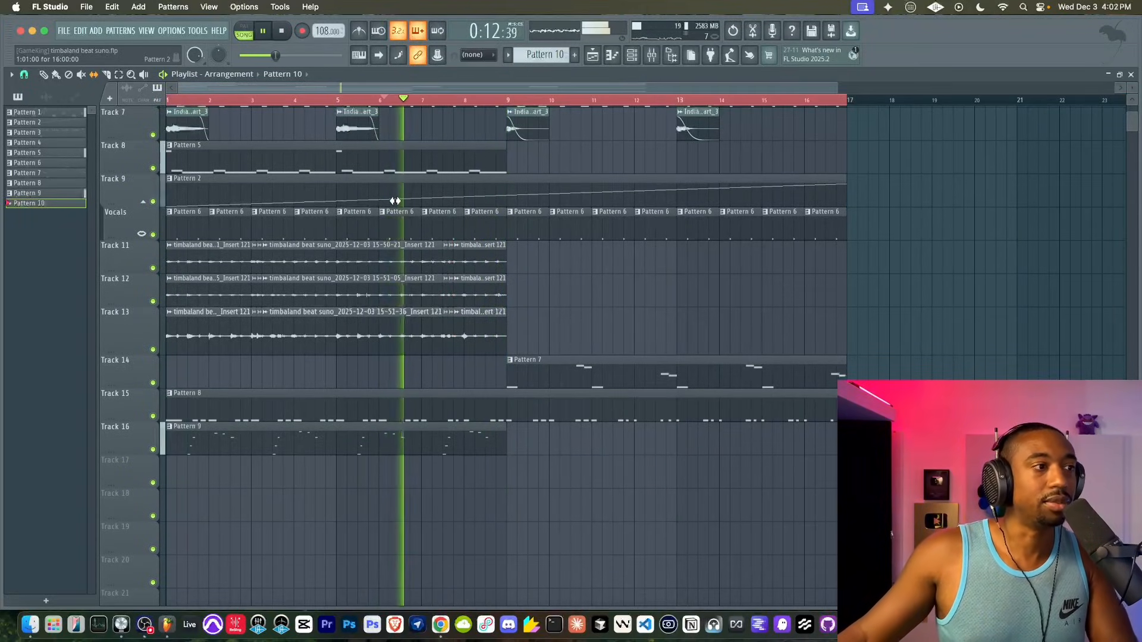
key("super+s")
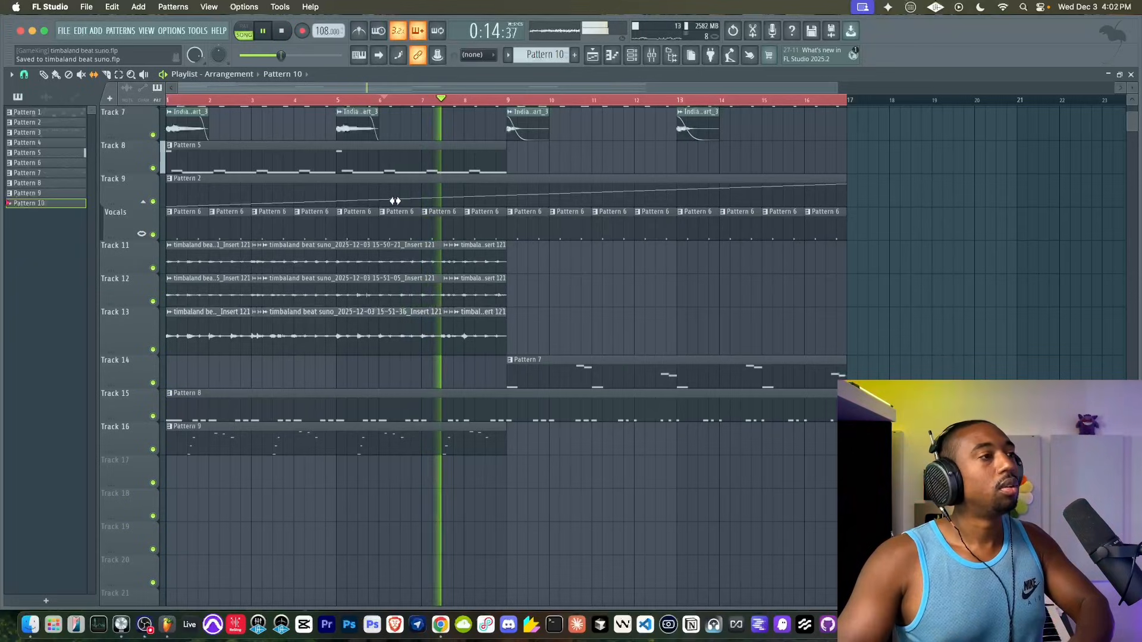
key("space")
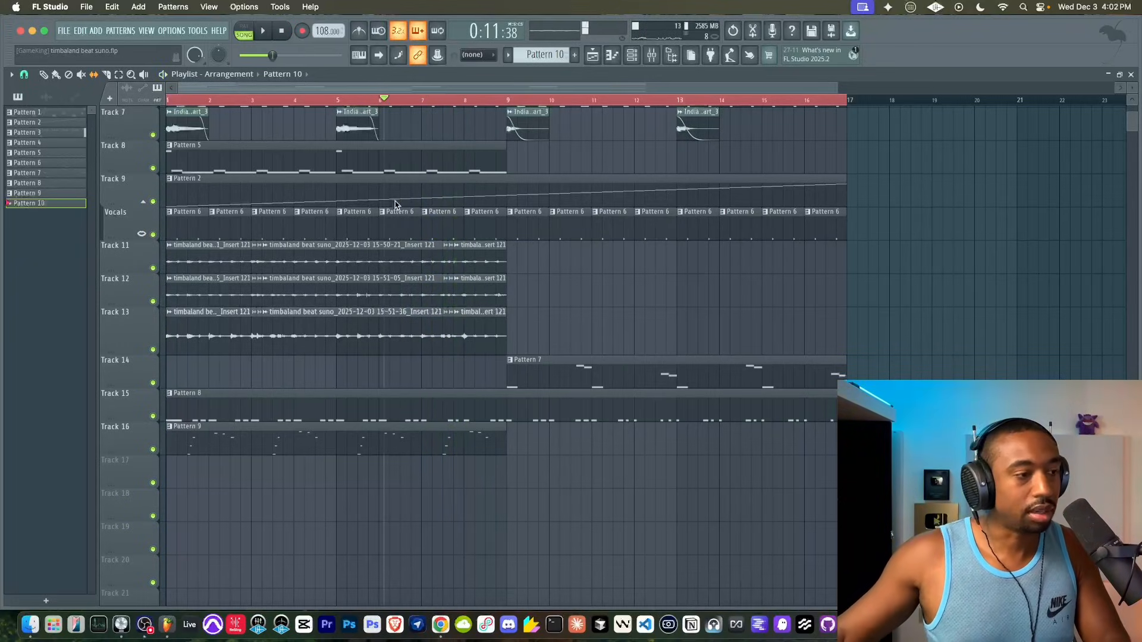
Undo the mid-bar 7 slices in the recordings on Tracks 11 to 13.
key("super+z")
scroll(441, 268, "up", 3)
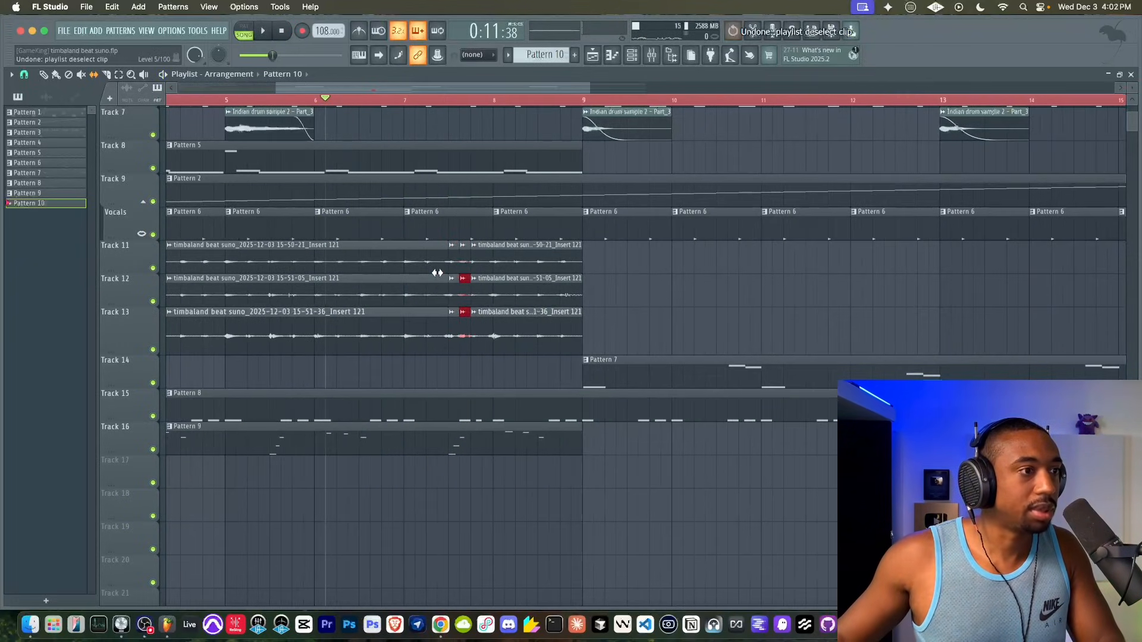
scroll(438, 272, "left", 3)
scroll(437, 272, "up", 1)
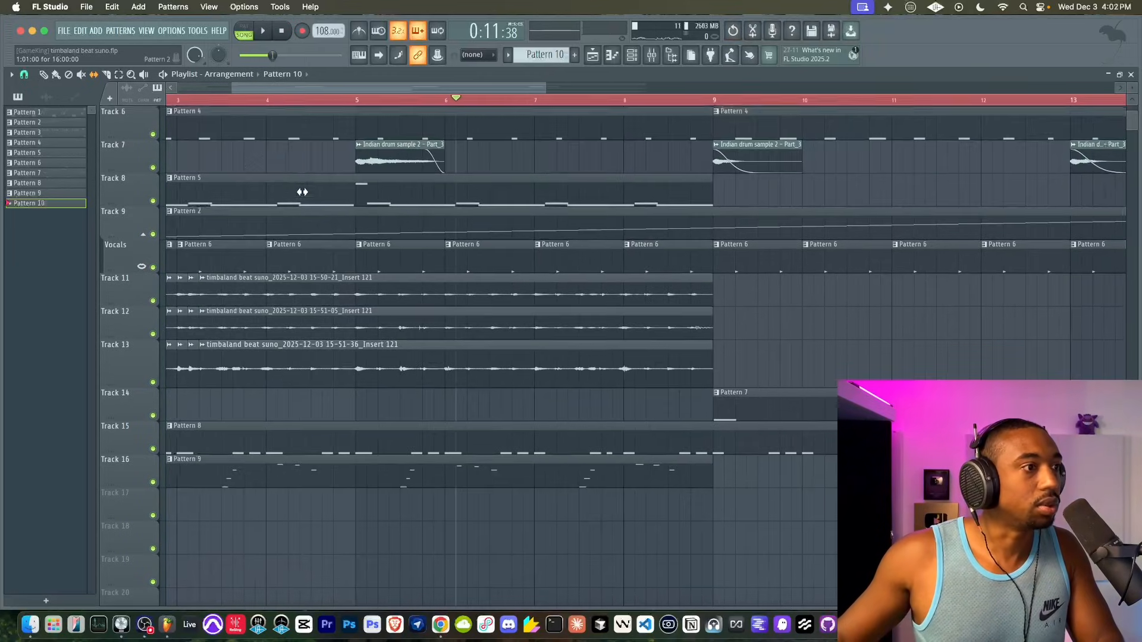
Slice the recordings on Tracks 11 to 13 into two half-beat pieces from the start of bar 7.
key("space")
scroll(527, 251, "up", 2)
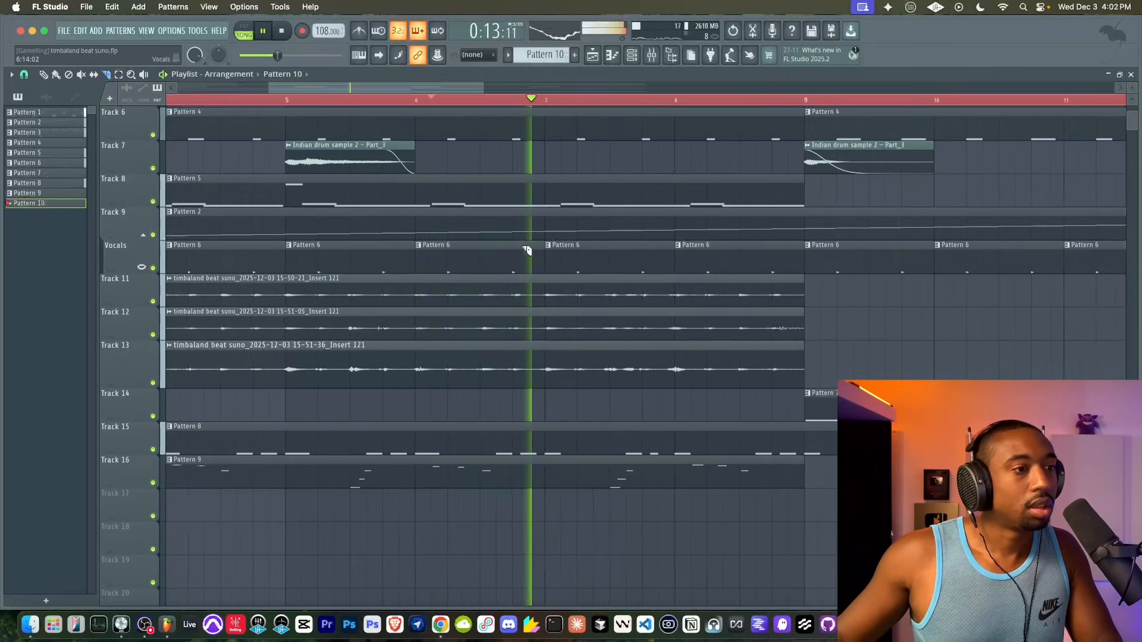
left_click_drag(547, 275, 551, 370)
left_click_drag(579, 304, 572, 394)
key("space")
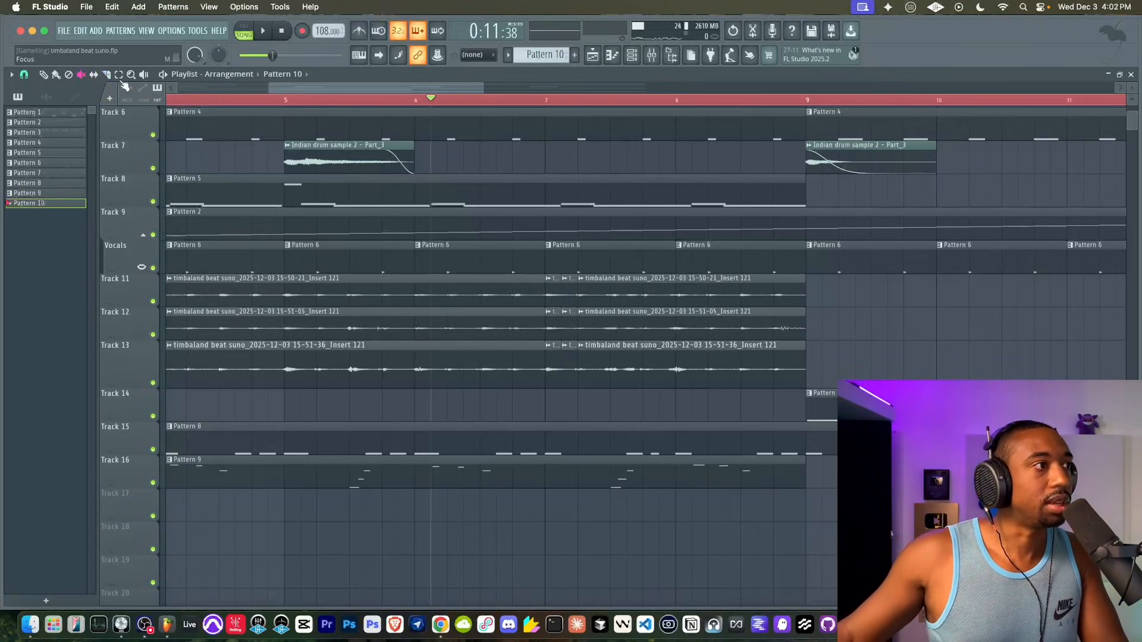
Select the second half-beat slice of bar 7 on Tracks 11 to 13 and slip its audio.
key("space")
left_click_drag(572, 287, 574, 352)
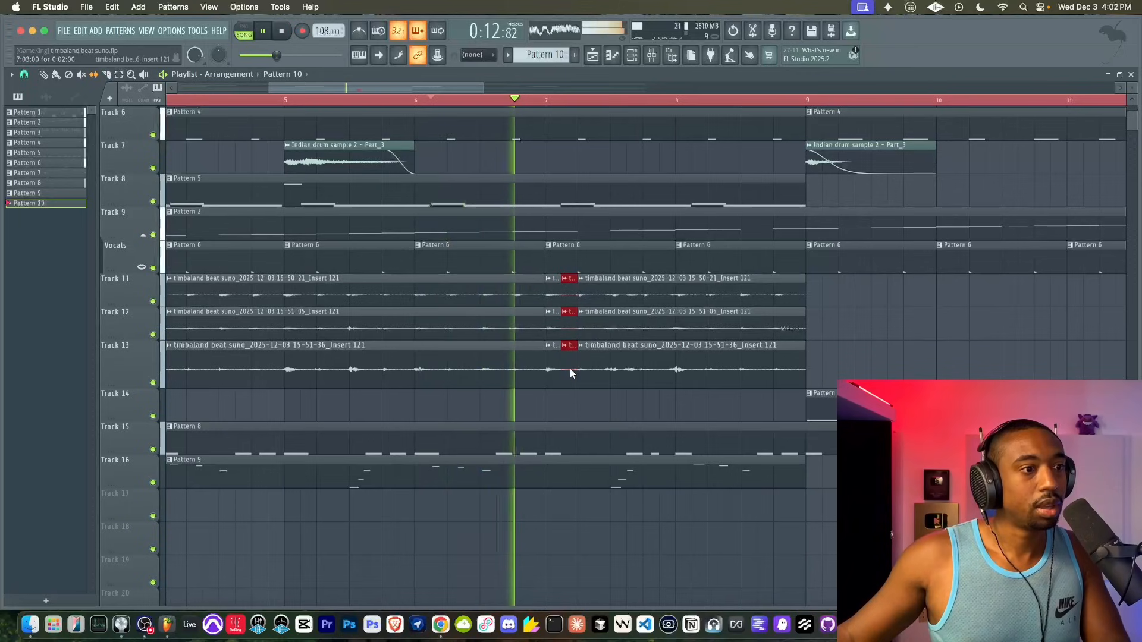
key("space")
Cut the first beat of bar 7 out of the Pattern 8 clip on Track 15 and play back the gap.
scroll(498, 205, "up", 3)
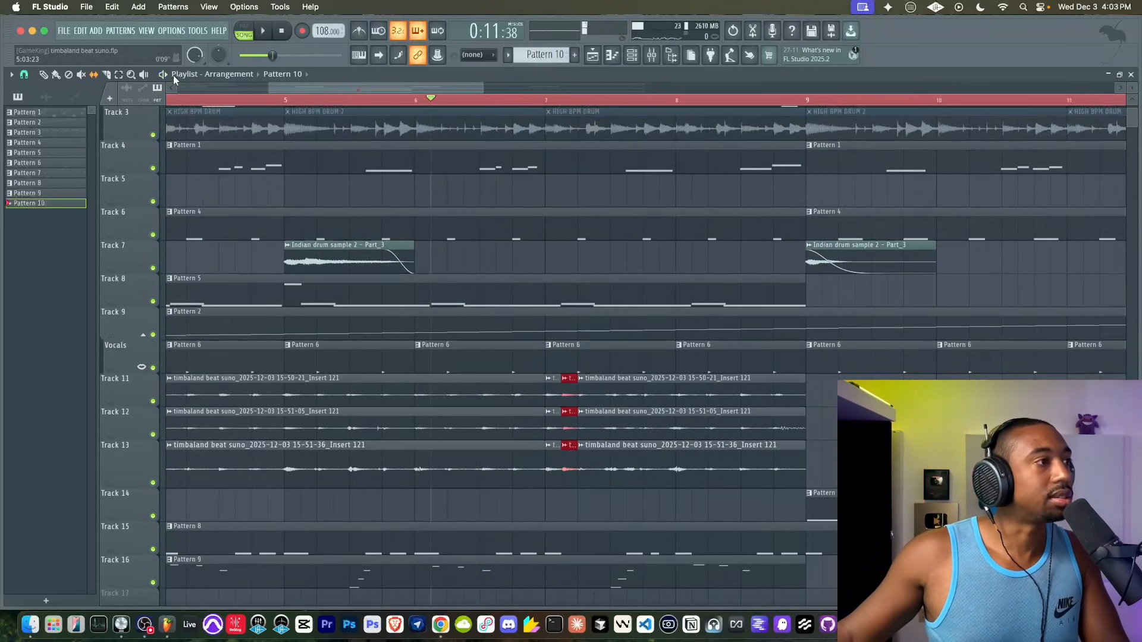
scroll(486, 309, "down", 5)
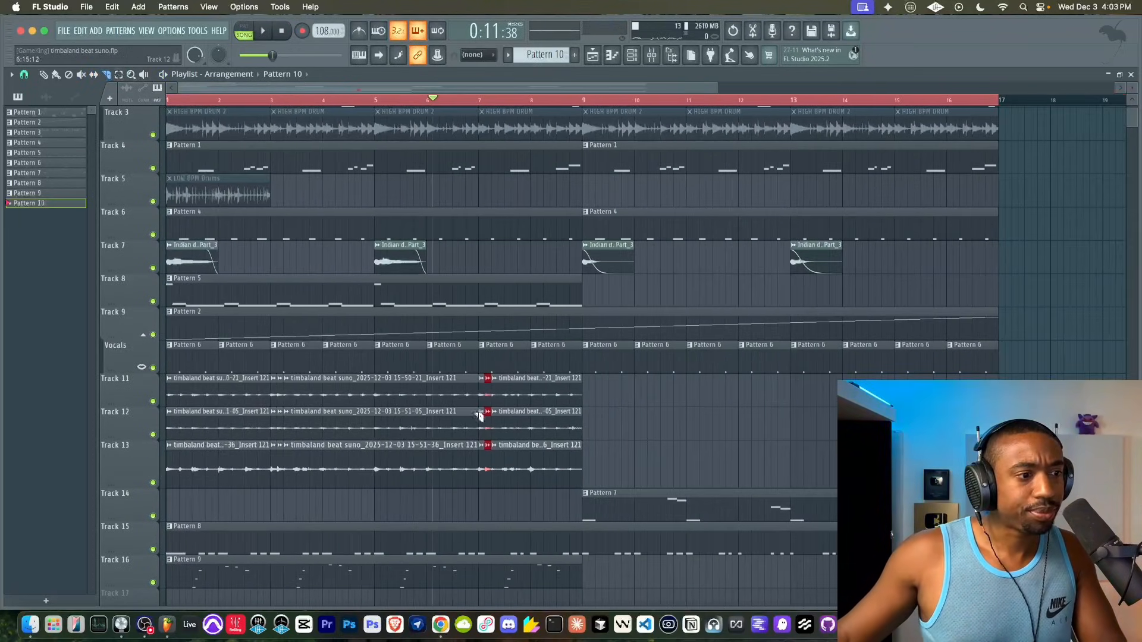
scroll(461, 513, "down", 2)
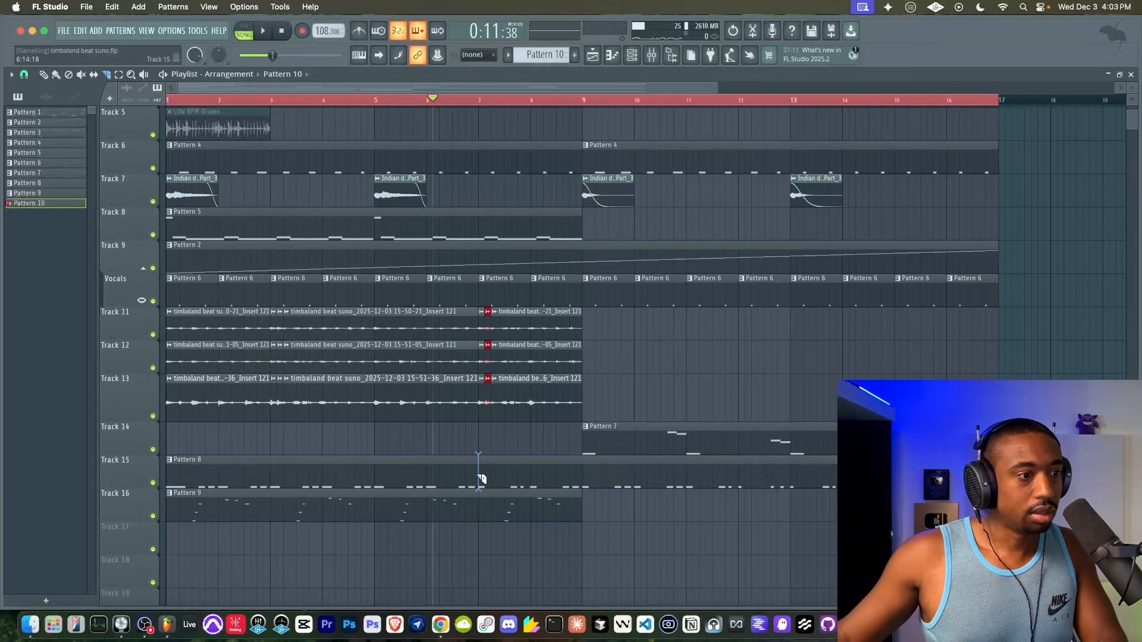
key("space")
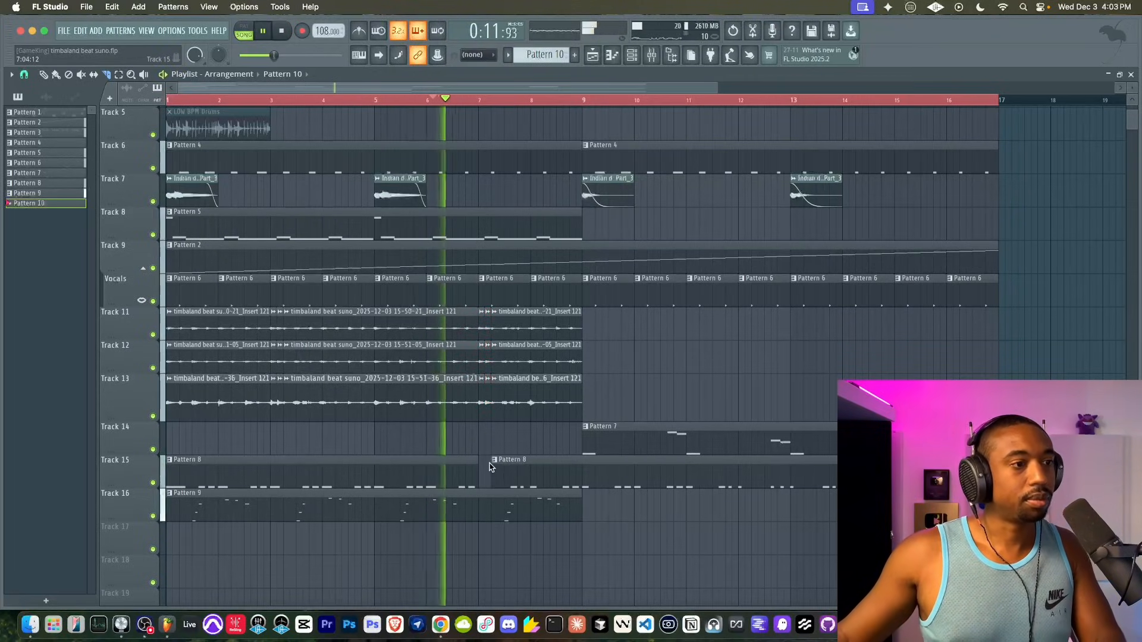
scroll(485, 451, "up", 2)
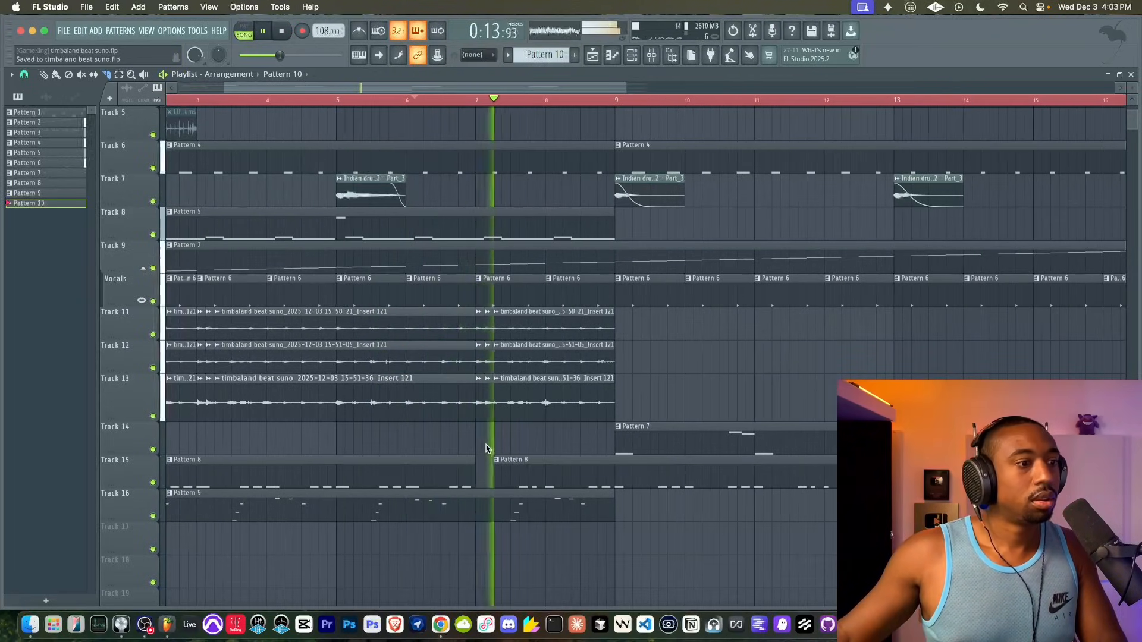
key("space")
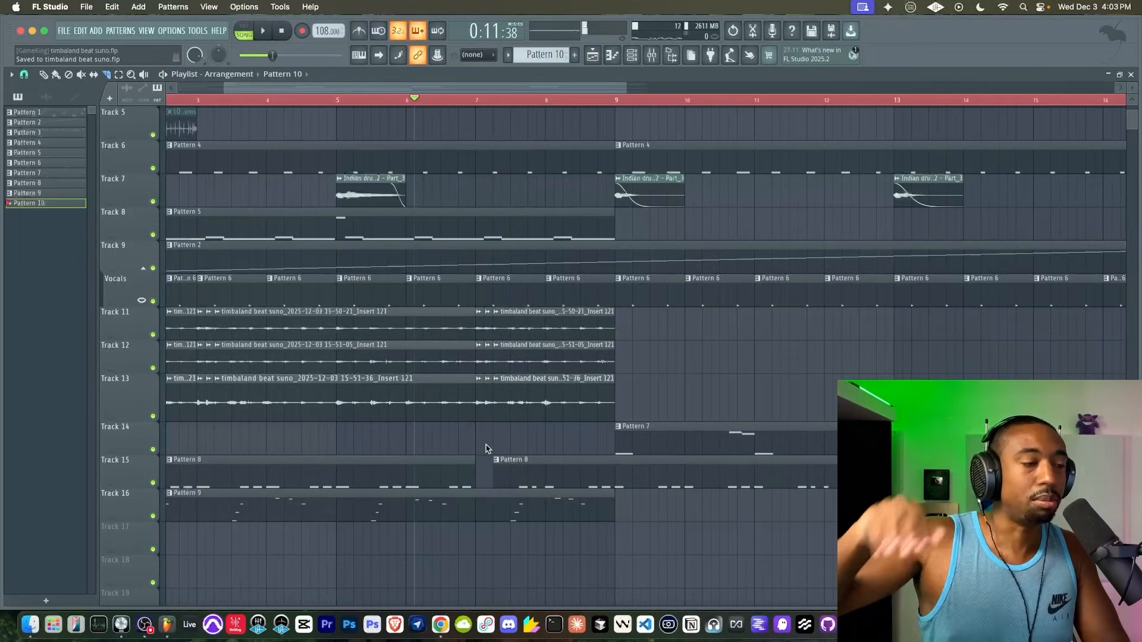
Cut the first beat of bar 7 out of the Pattern 2 clip on Track 9 and audition the passage.
key("space")
scroll(484, 452, "up", 1)
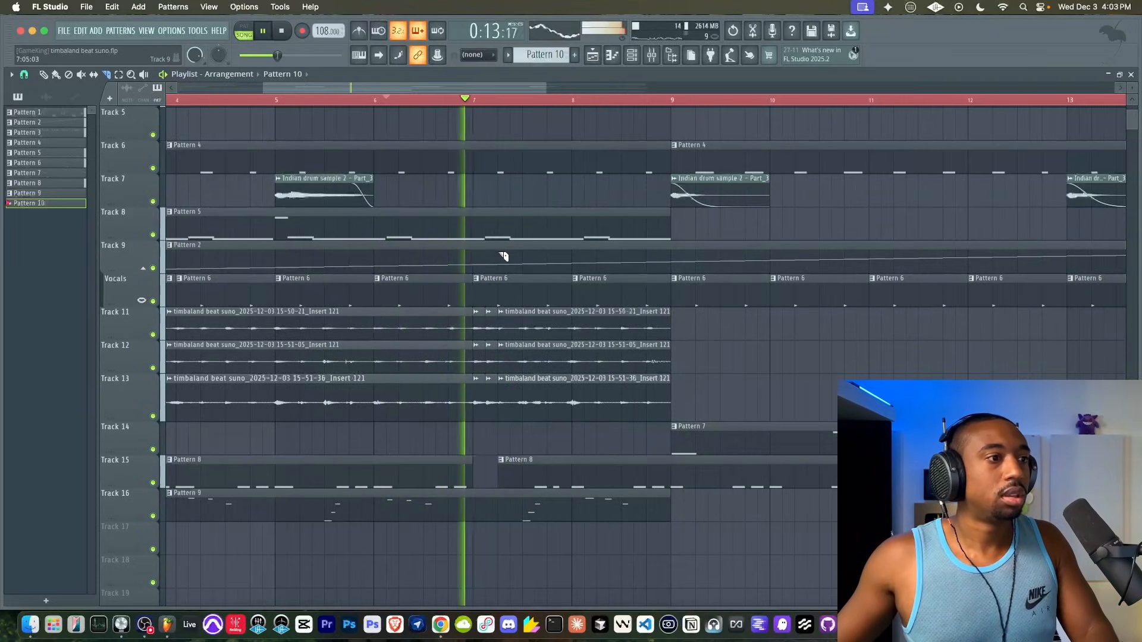
key("space")
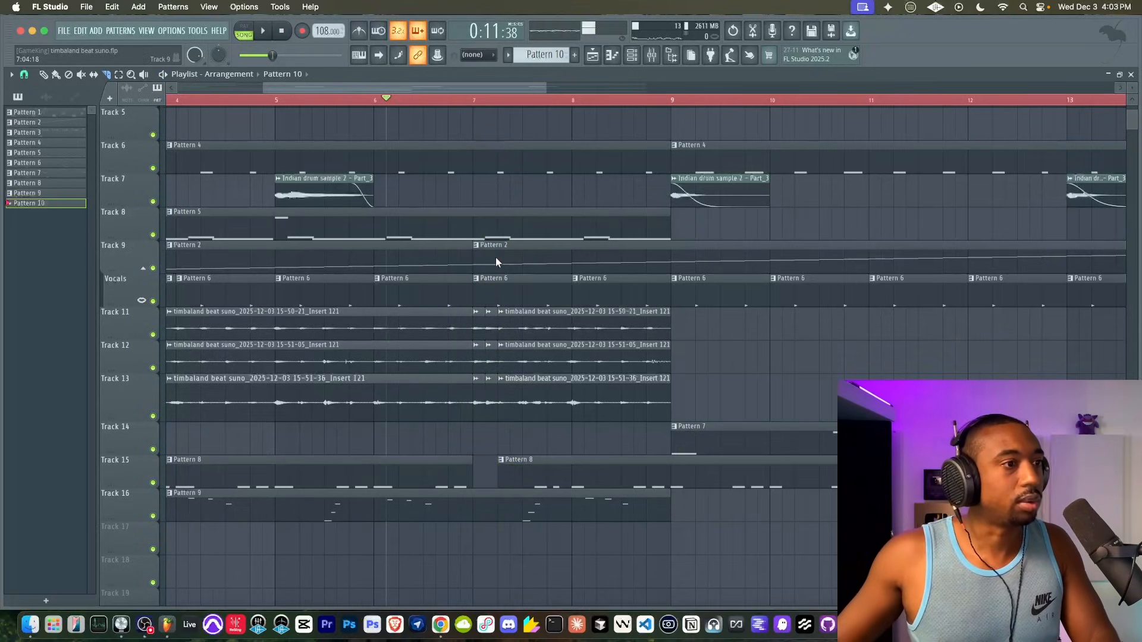
key("space")
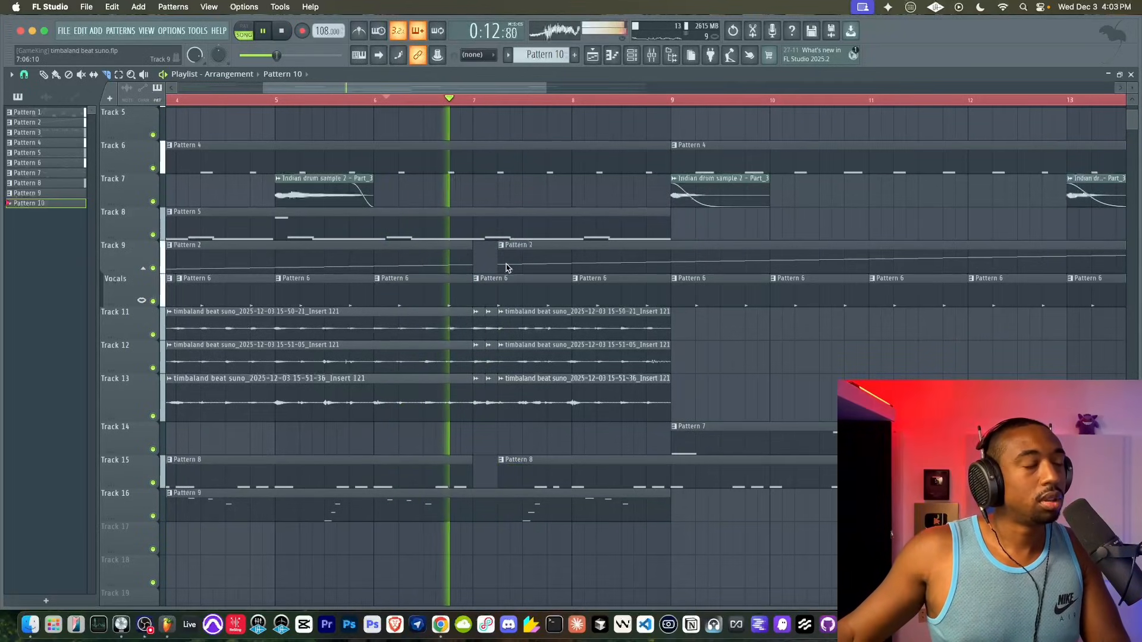
key("space")
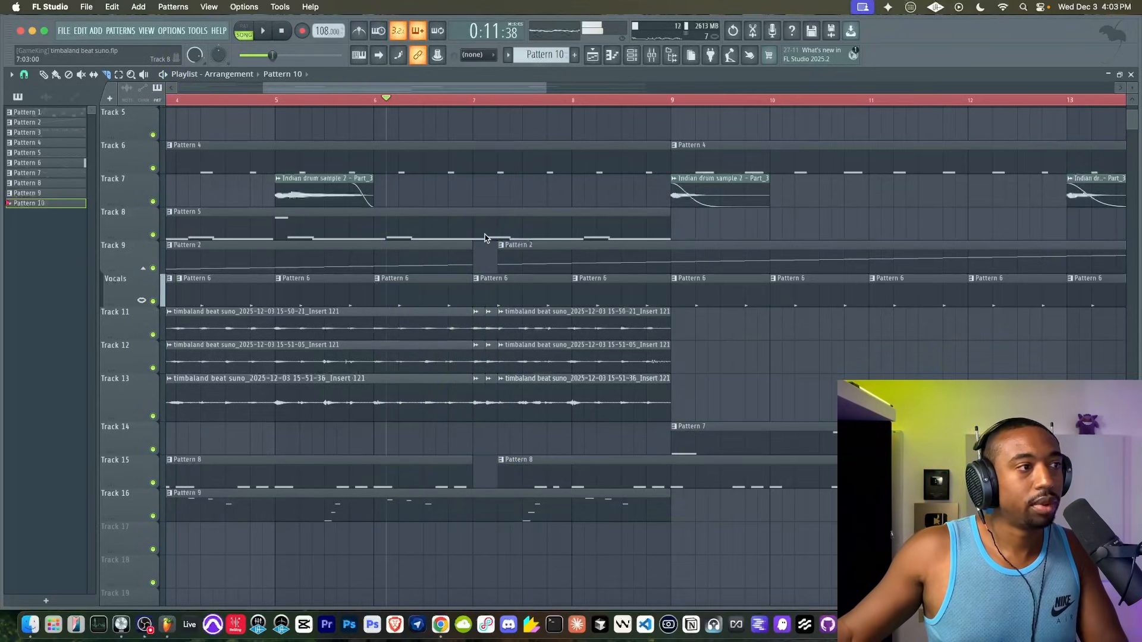
Save the project, cut the first beat of bar 7 out of Pattern 3 on Track 2, and replay the drop.
scroll(485, 177, "up", 4)
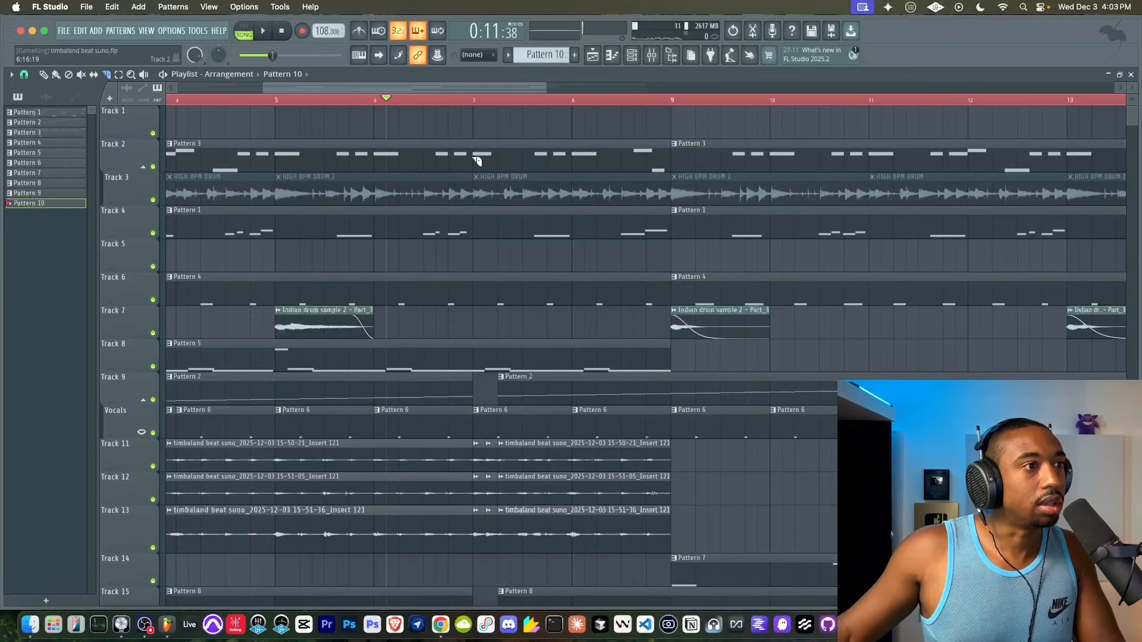
key("ctrl+s")
left_click_drag(472, 160, 501, 161)
key("space")
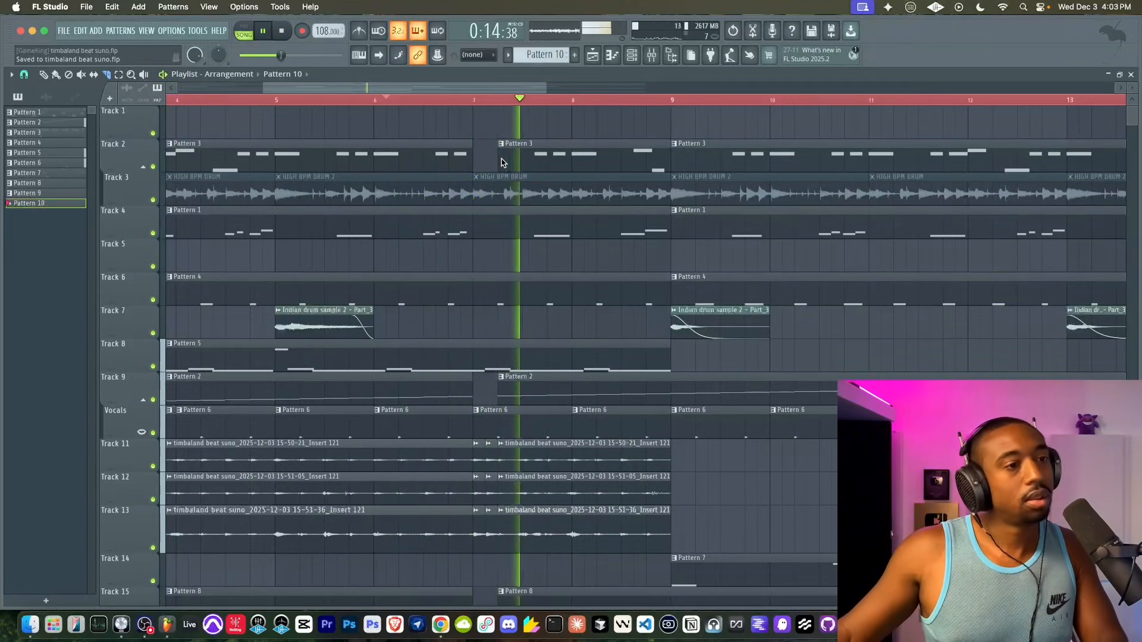
scroll(485, 166, "down", 3)
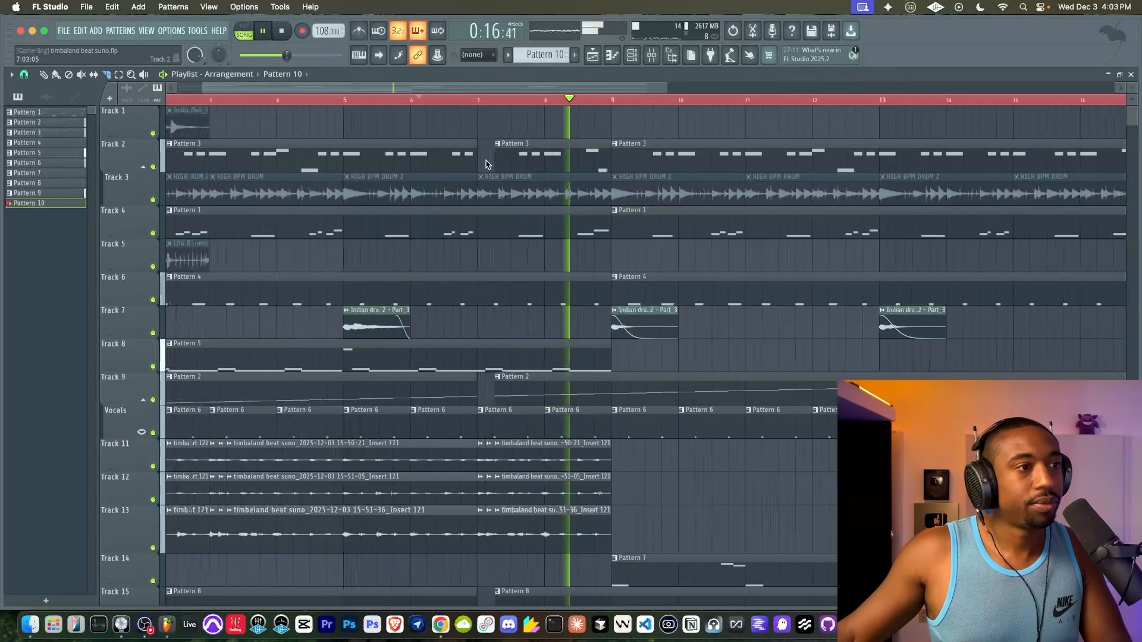
key("space")
key("space")
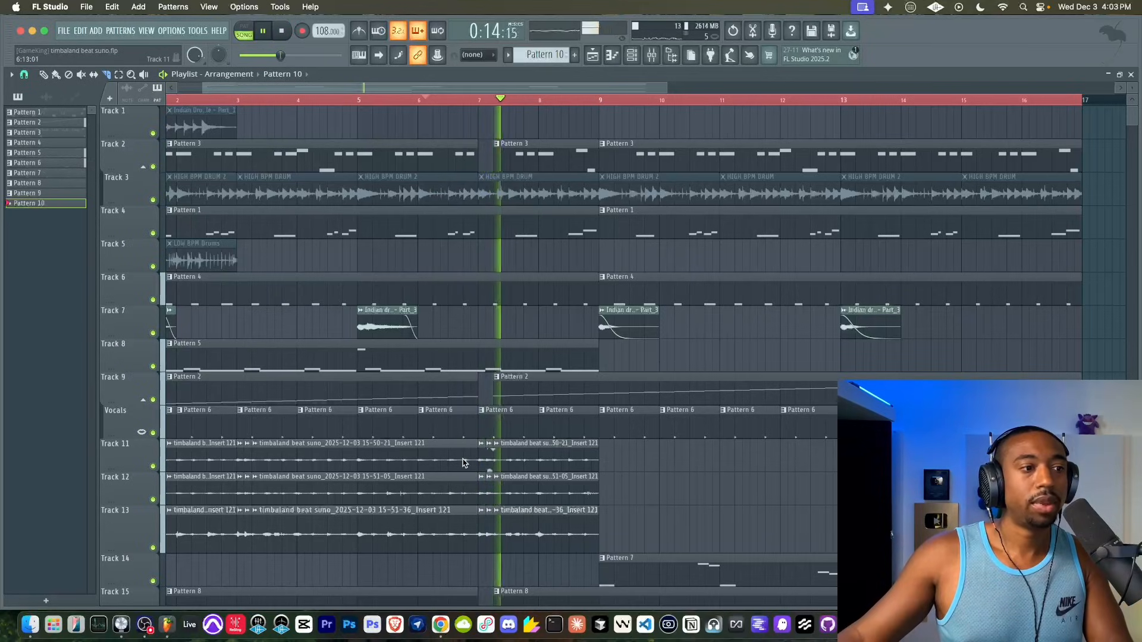
key("space")
Change the playlist snap, slice the second half-beat of bar 7 on Tracks 11 to 13 into quarter-beat pieces, and audition with the last piece selected.
scroll(531, 473, "up", 3)
scroll(531, 473, "up", 2)
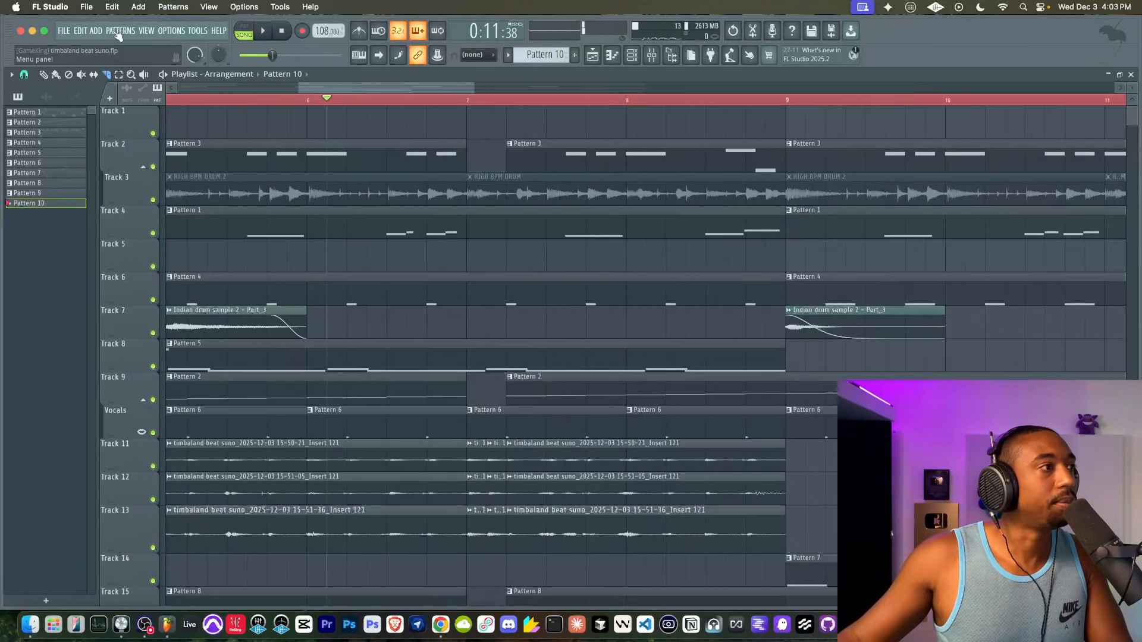
left_click(23, 74)
left_click(50, 205)
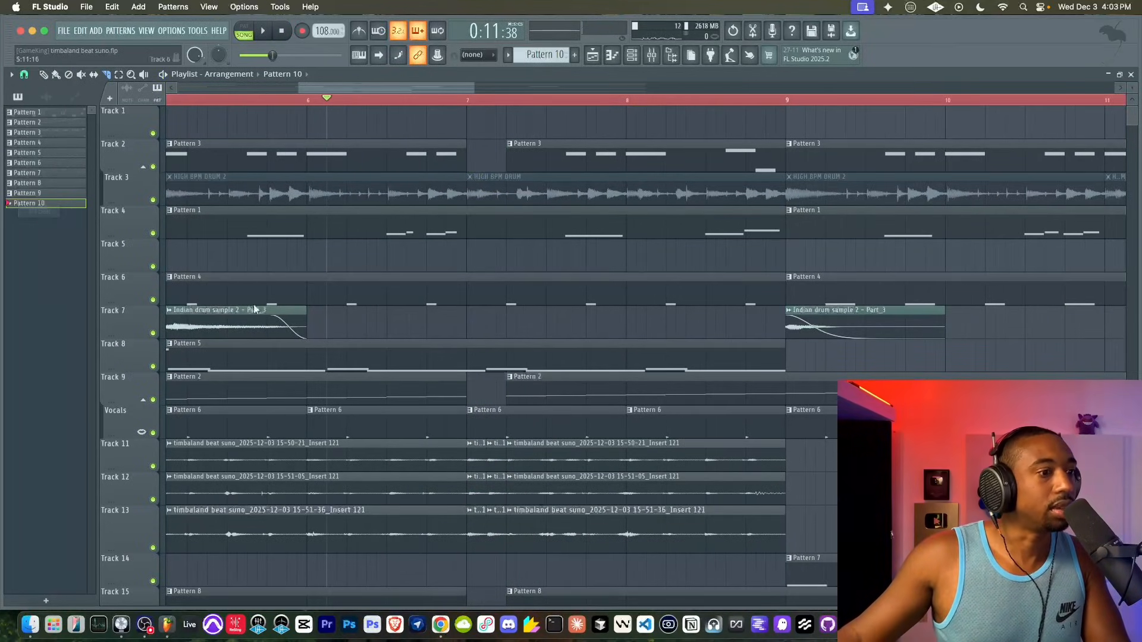
scroll(432, 472, "up", 2)
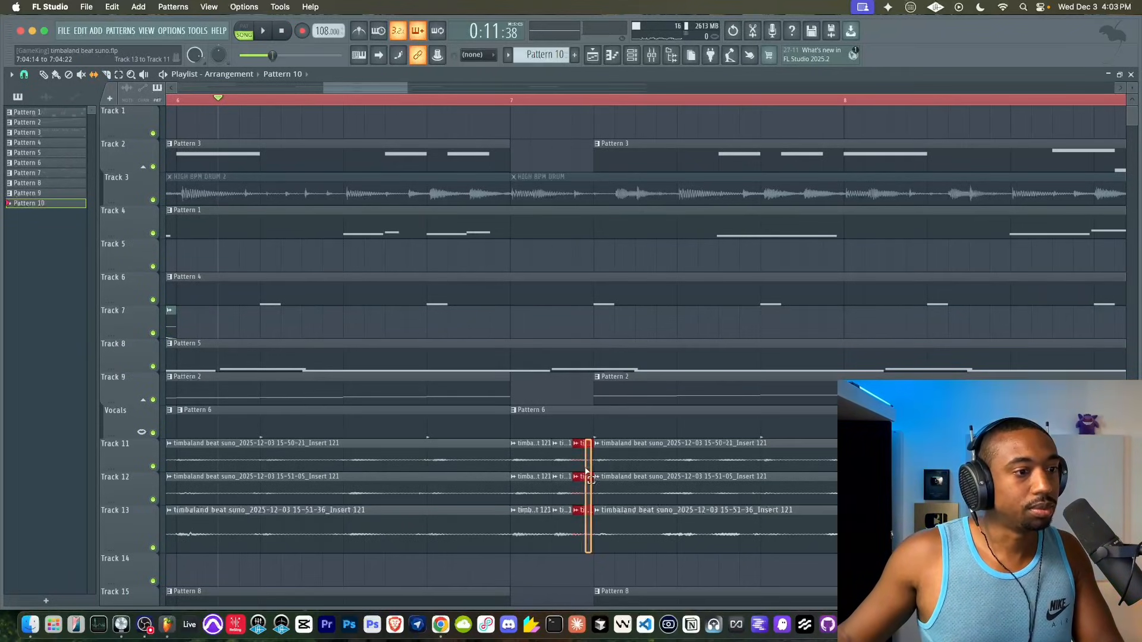
key("space")
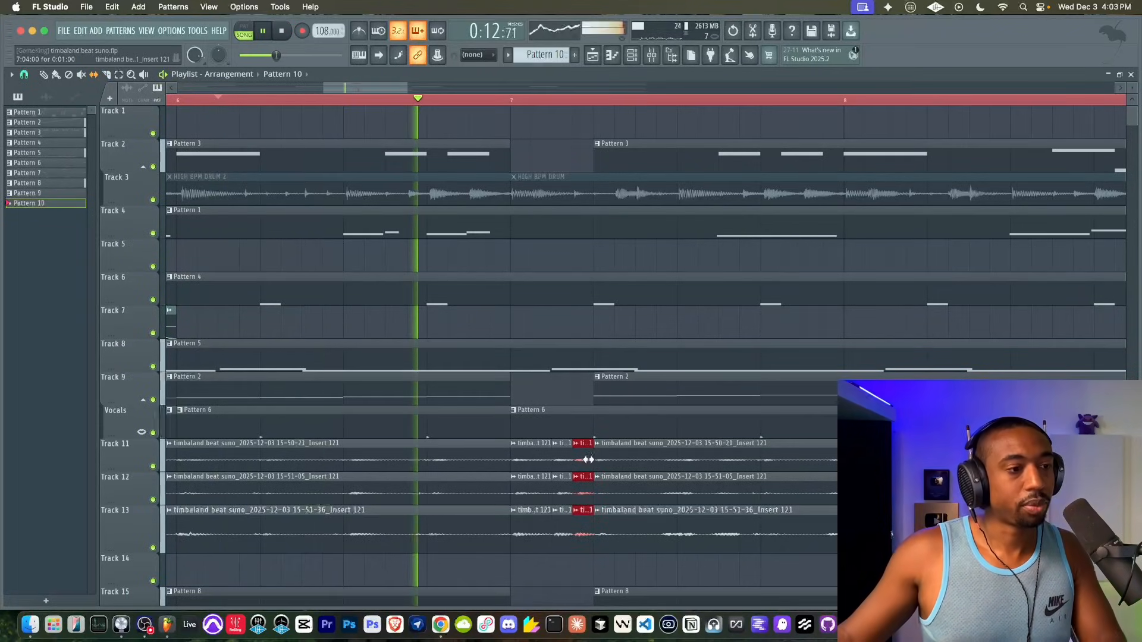
scroll(530, 461, "down", 3)
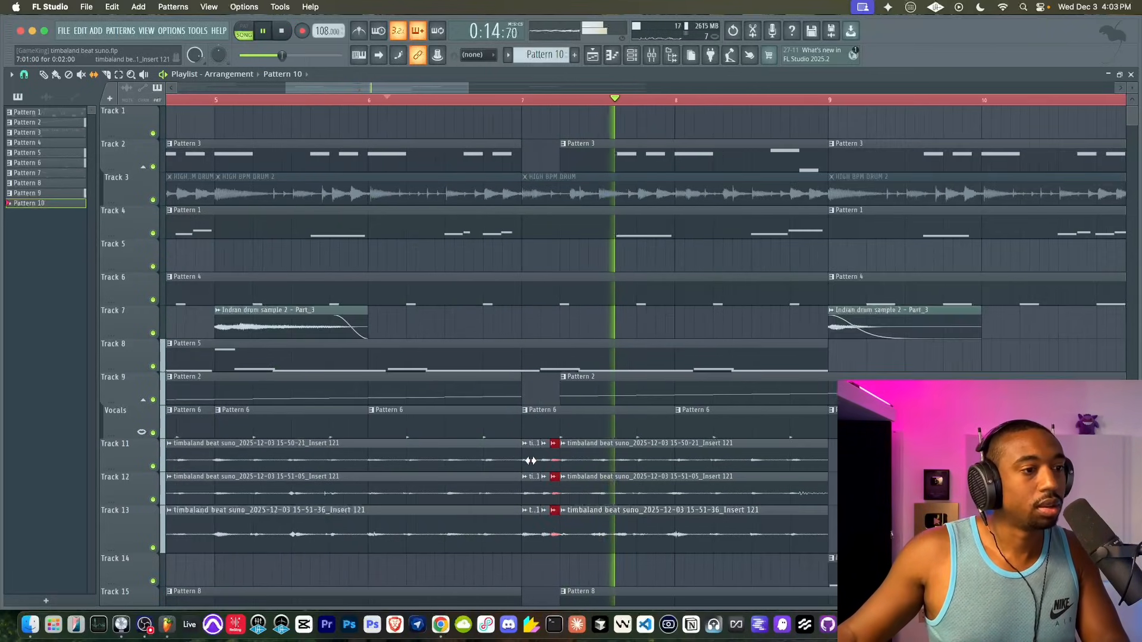
Play the whole 16-bar arrangement through to review it and save the project.
scroll(530, 461, "down", 2)
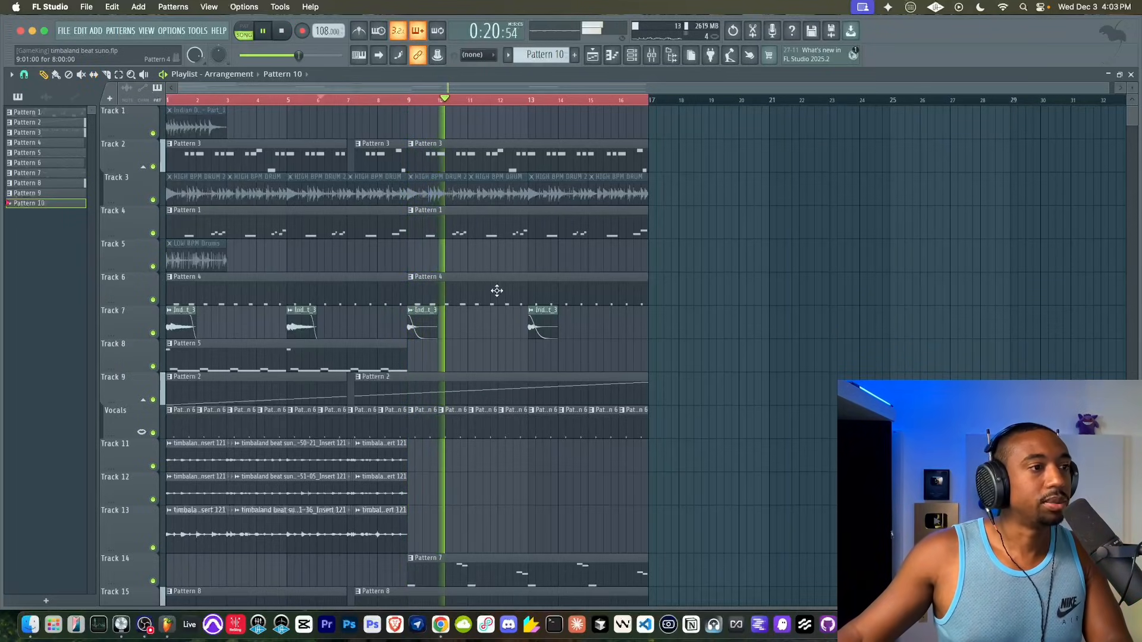
scroll(498, 291, "down", 5)
scroll(464, 367, "up", 1)
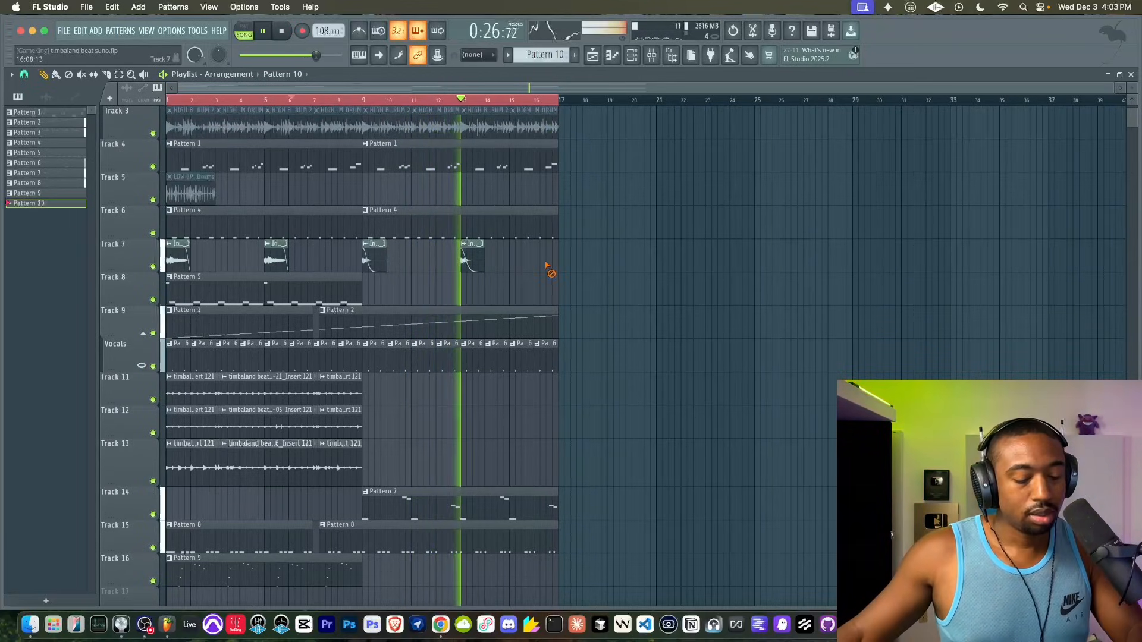
scroll(547, 266, "up", 2)
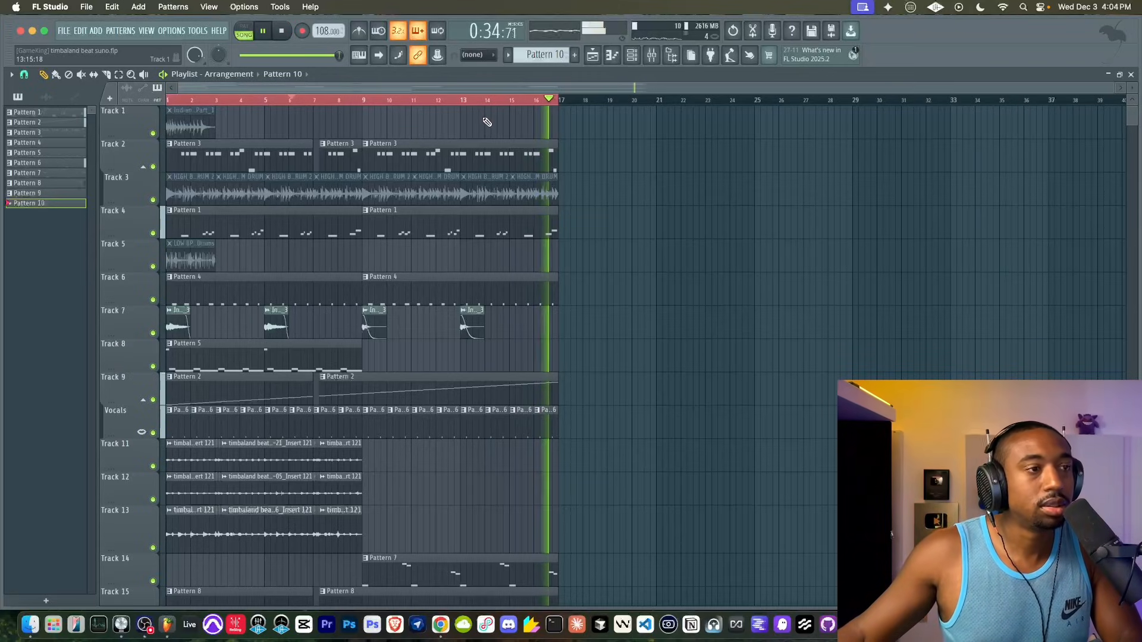
key("super+s")
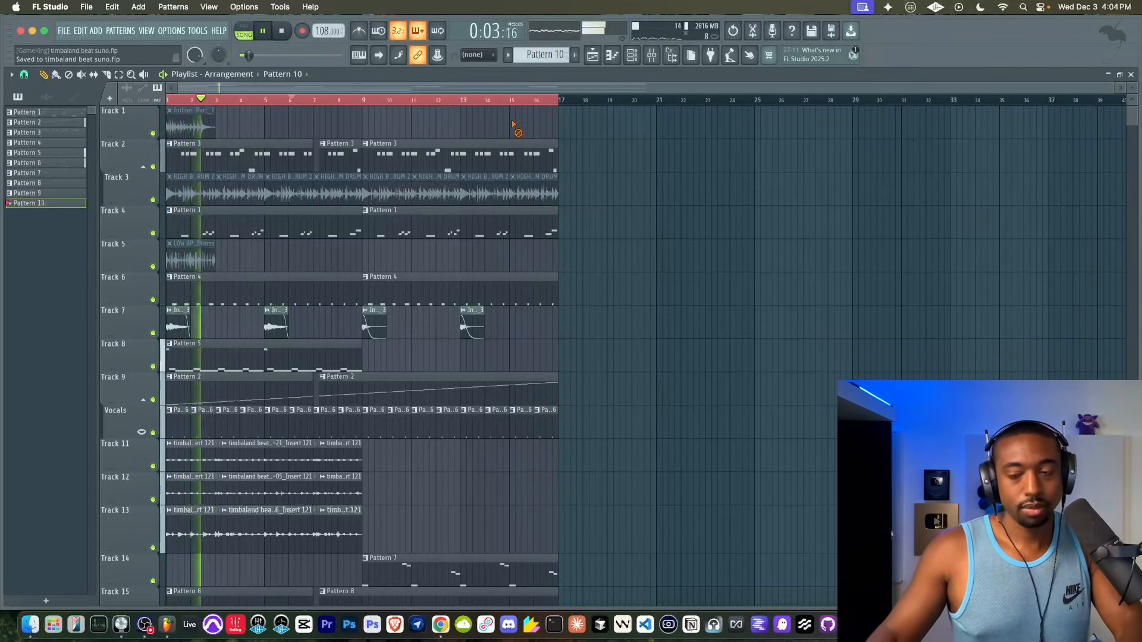
Lower the Clap - lofi 7 channel's volume to 79%, close its settings and the channel rack, and save the project.
left_click(631, 57)
left_click(177, 212)
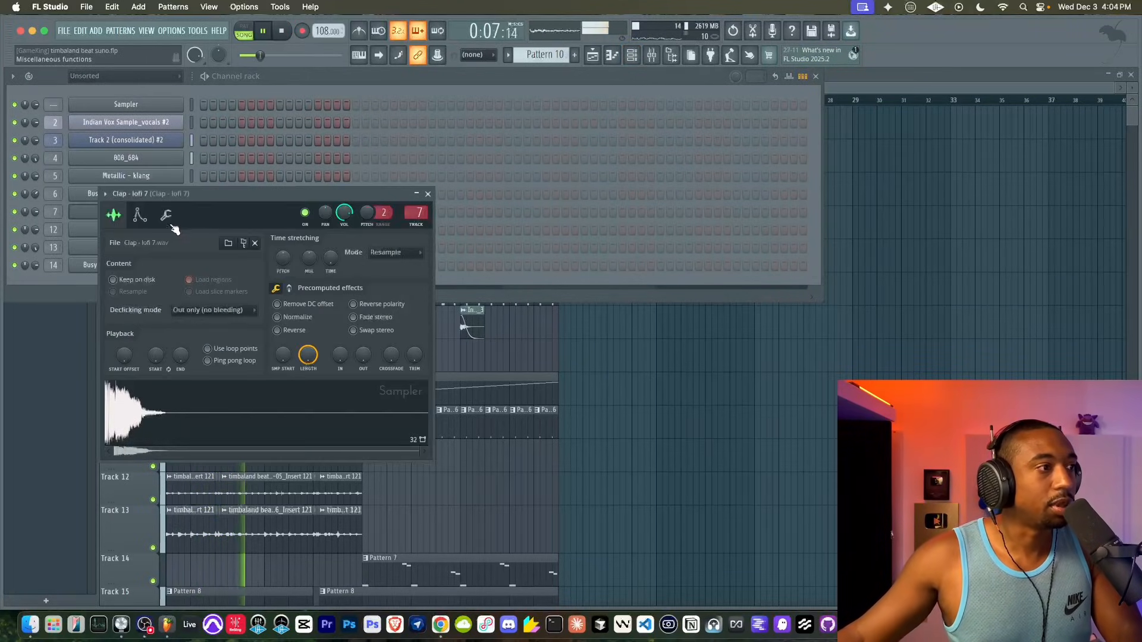
left_click(167, 217)
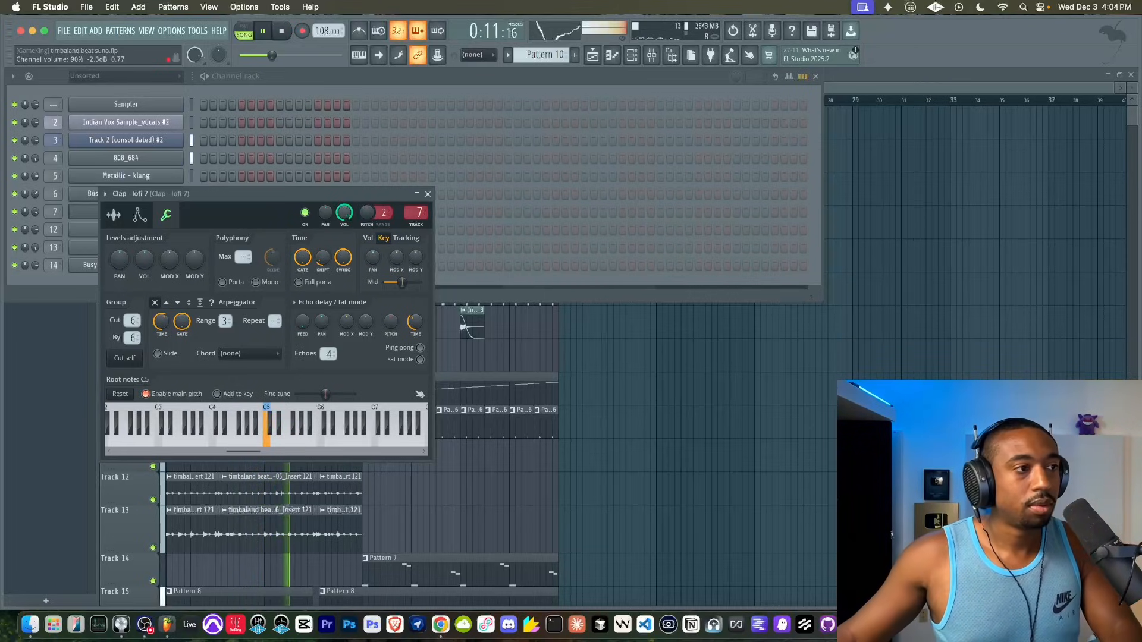
right_click(347, 212)
left_click(354, 201)
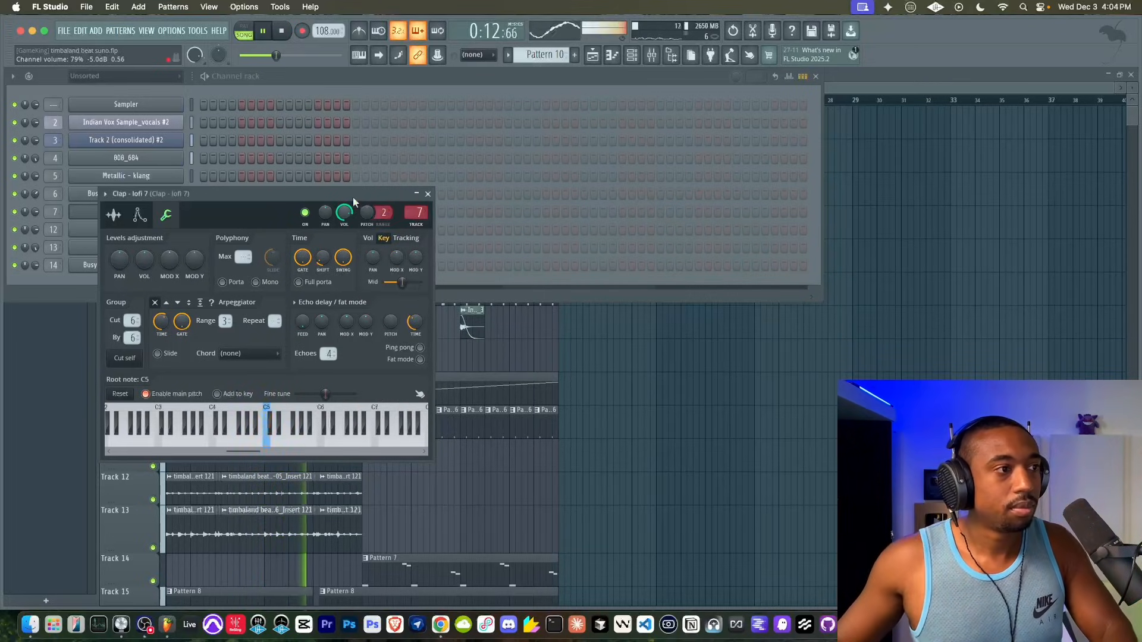
left_click(427, 194)
key("F6")
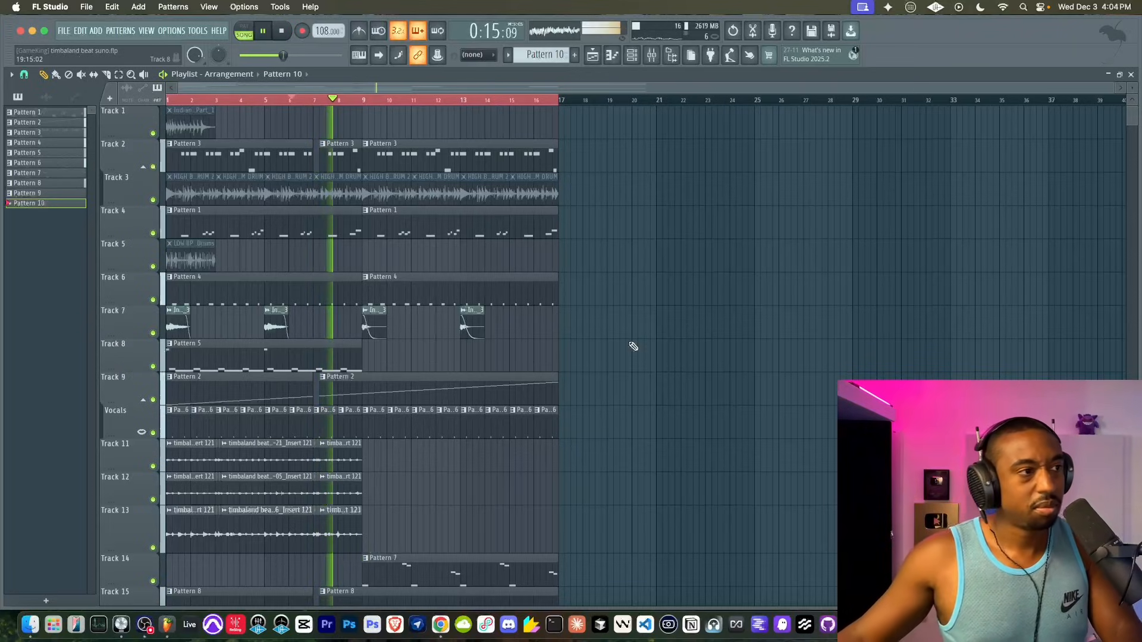
key("super+s")
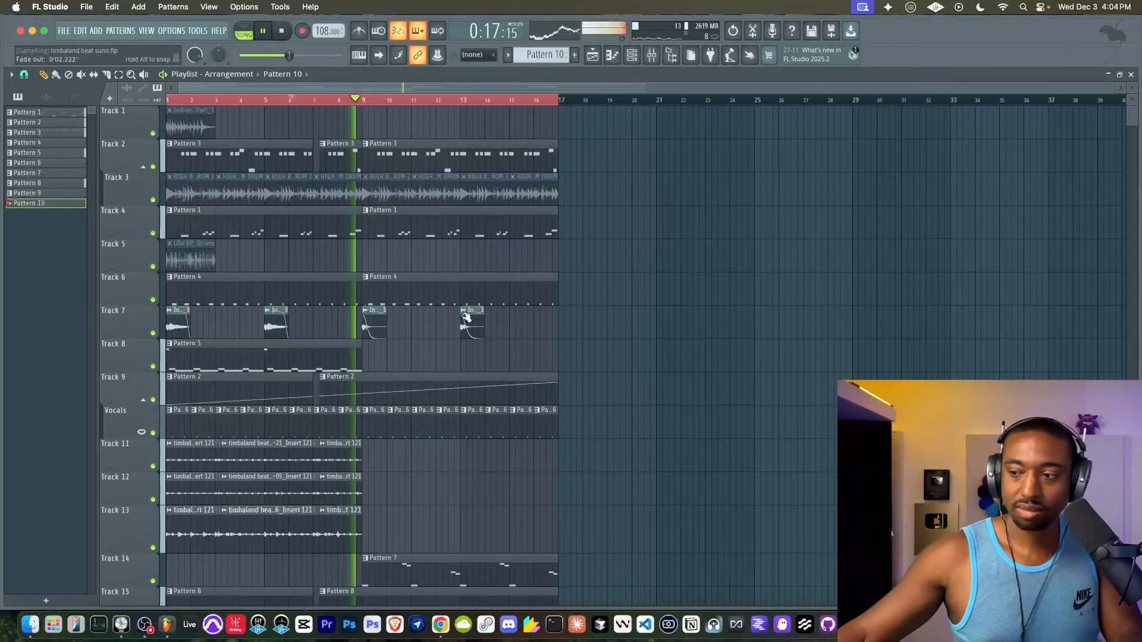
Select Patterns 1 to 9 for renaming and colouring, and set their first colour to Royal Blue #405CBF.
left_click(47, 115)
right_click(48, 114)
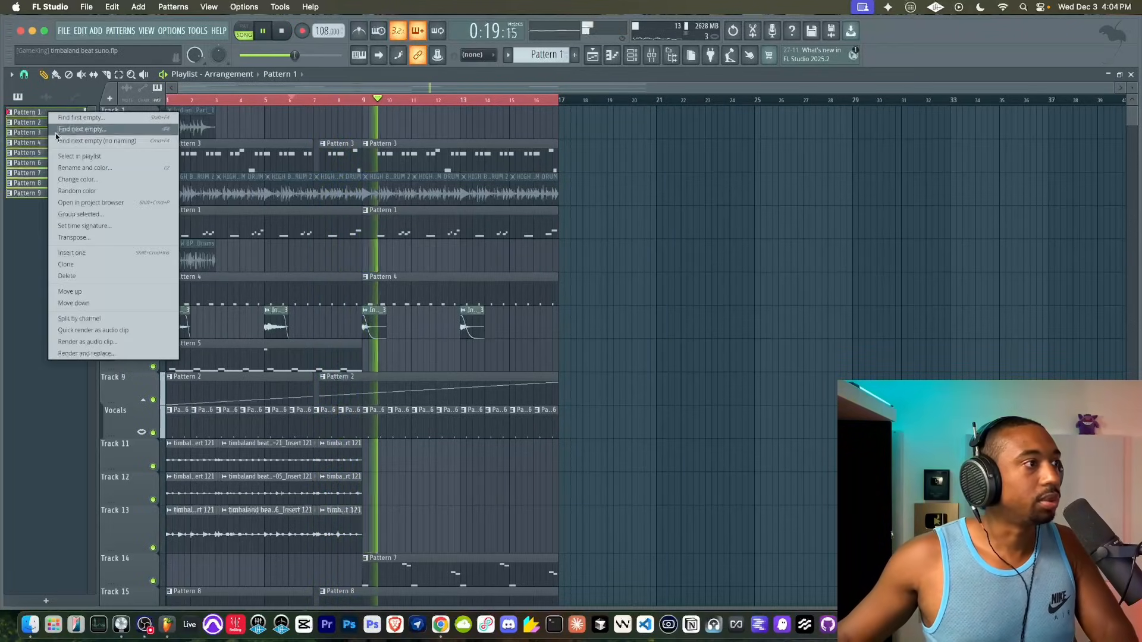
left_click(82, 165)
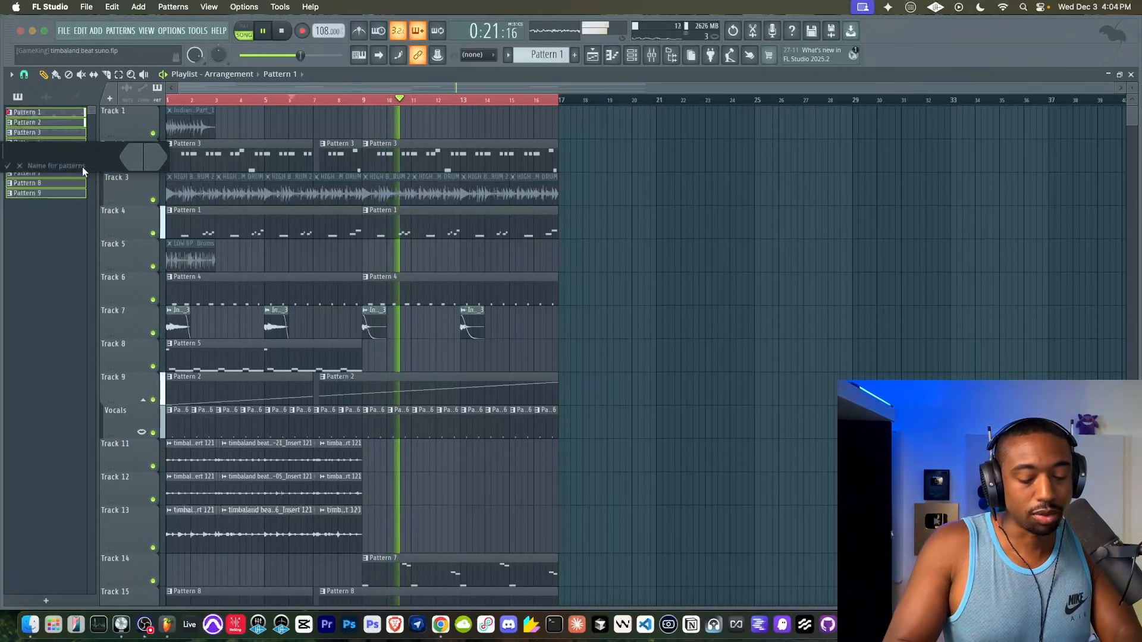
left_click(130, 159)
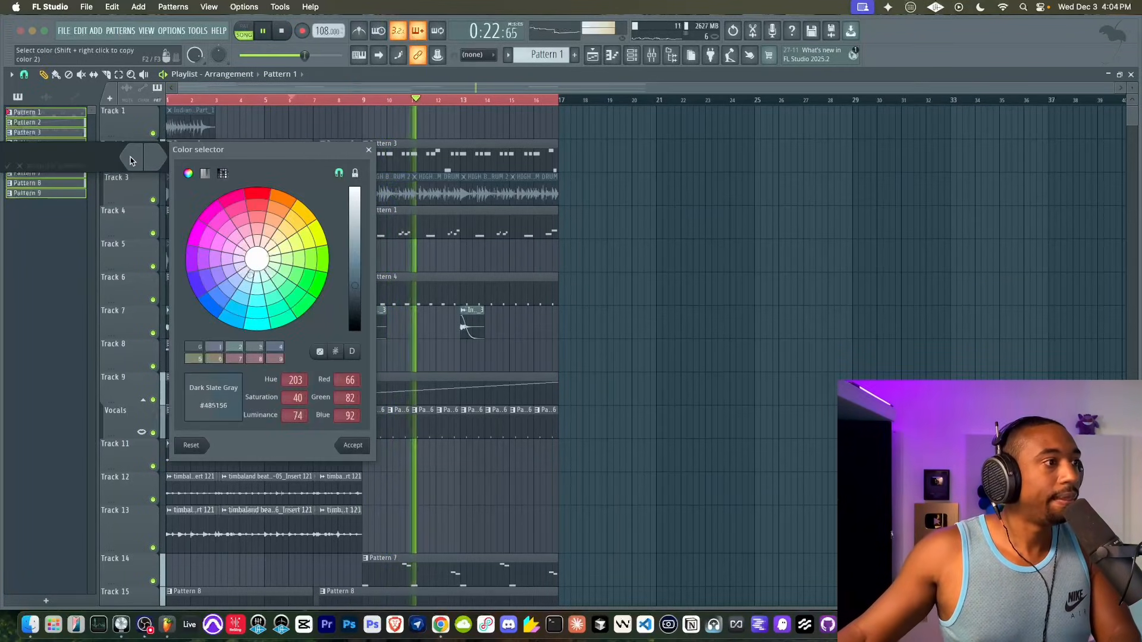
left_click(213, 283)
left_click(355, 174)
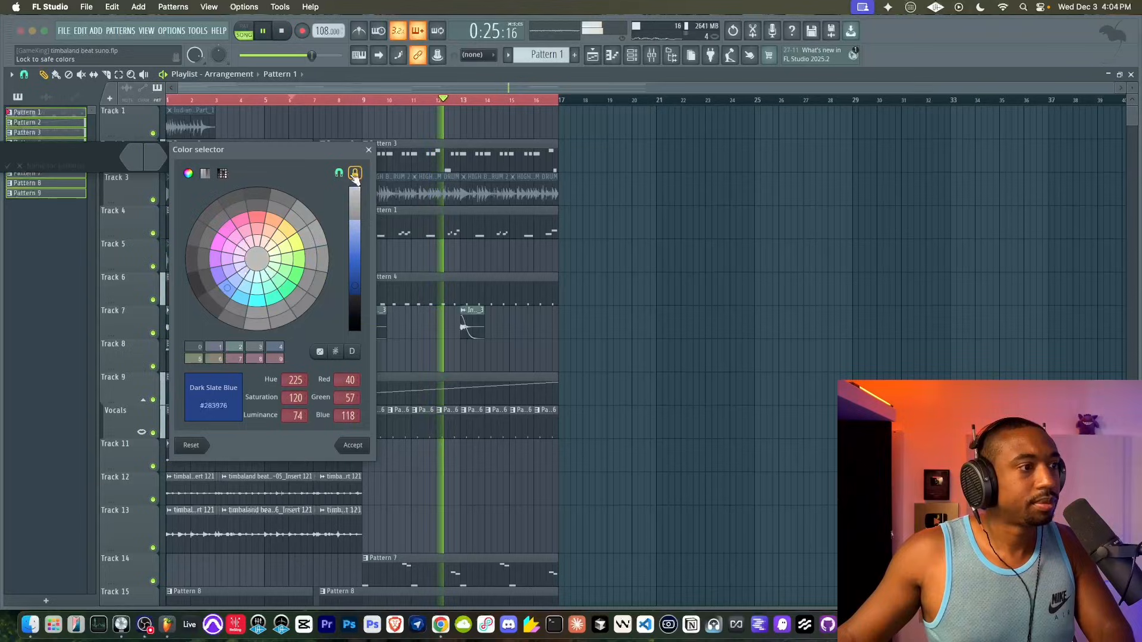
left_click(355, 174)
left_click(354, 253)
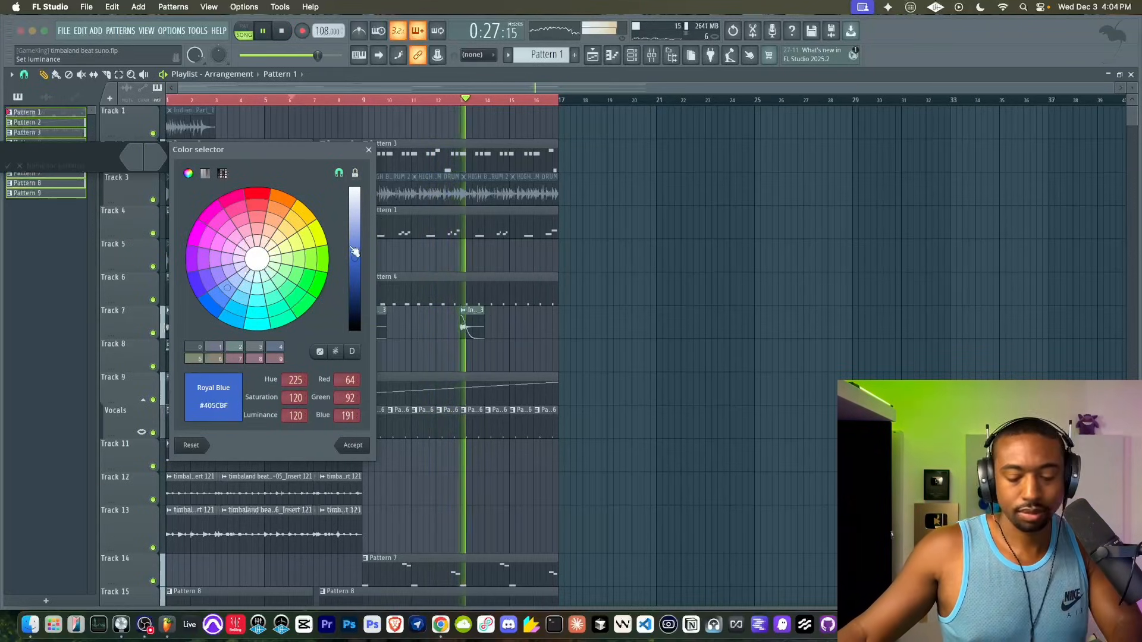
left_click(353, 445)
Set the second colour to magenta and apply the blue-to-magenta gradient across Patterns 1 to 9.
left_click(156, 159)
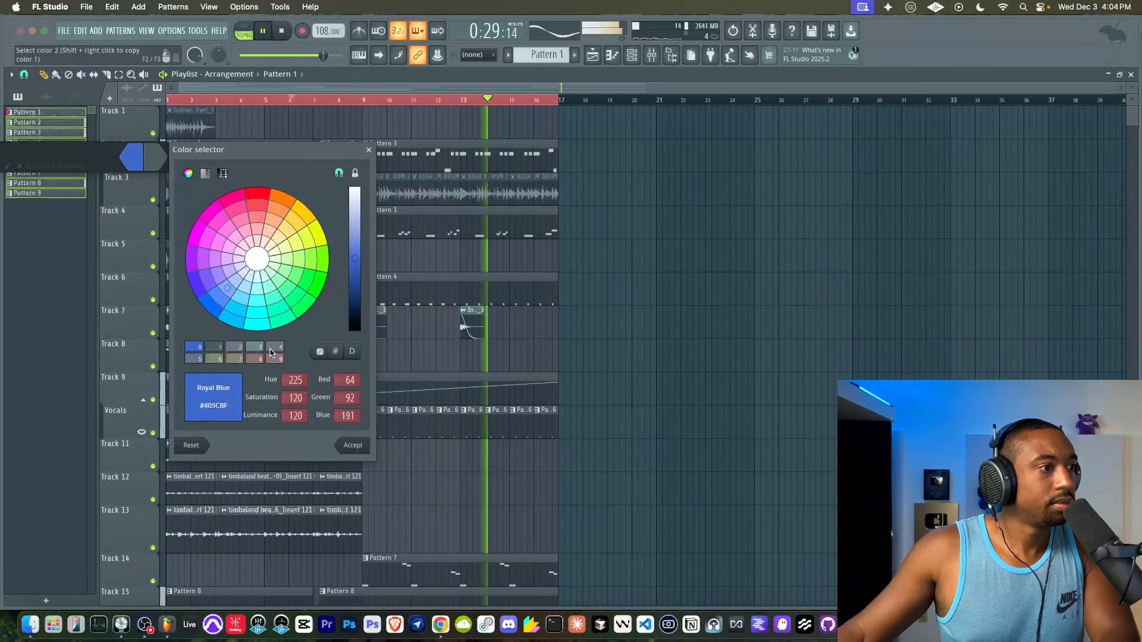
left_click(222, 227)
left_click(353, 445)
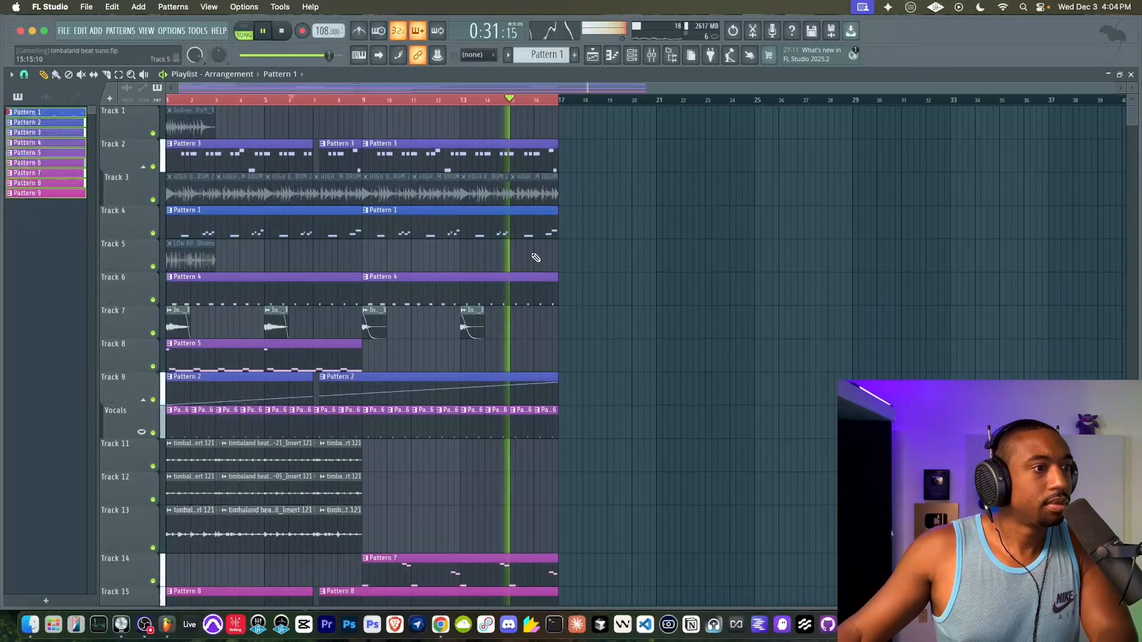
Select all the audio clips in the picker for renaming and colouring, and set their first colour to Royal Blue #405CBF.
scroll(348, 190, "down", 1)
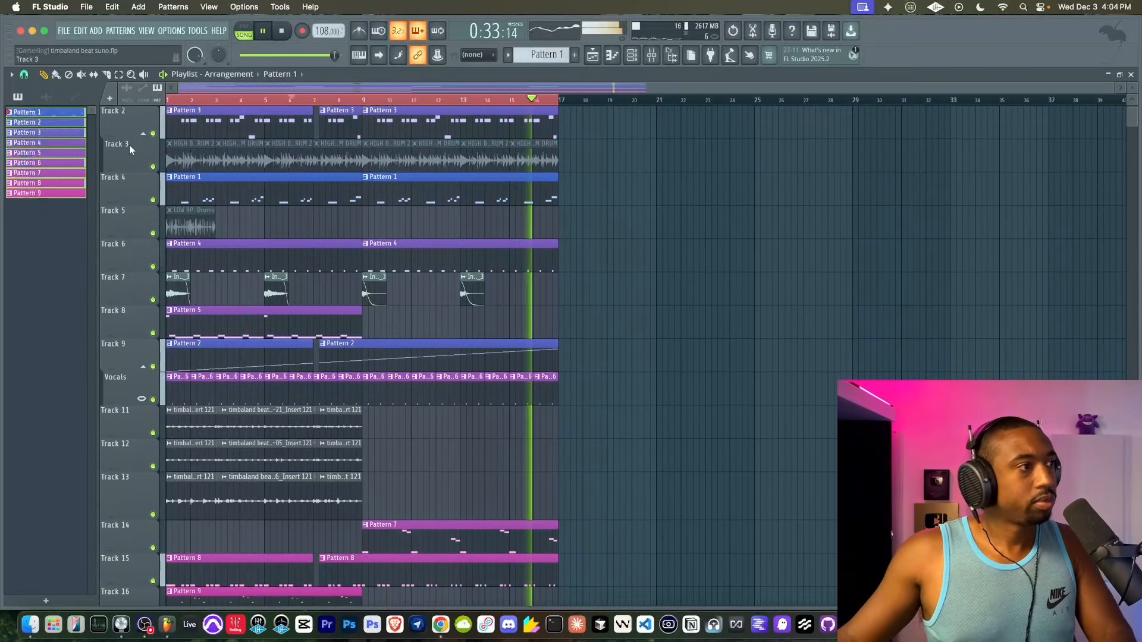
left_click(47, 98)
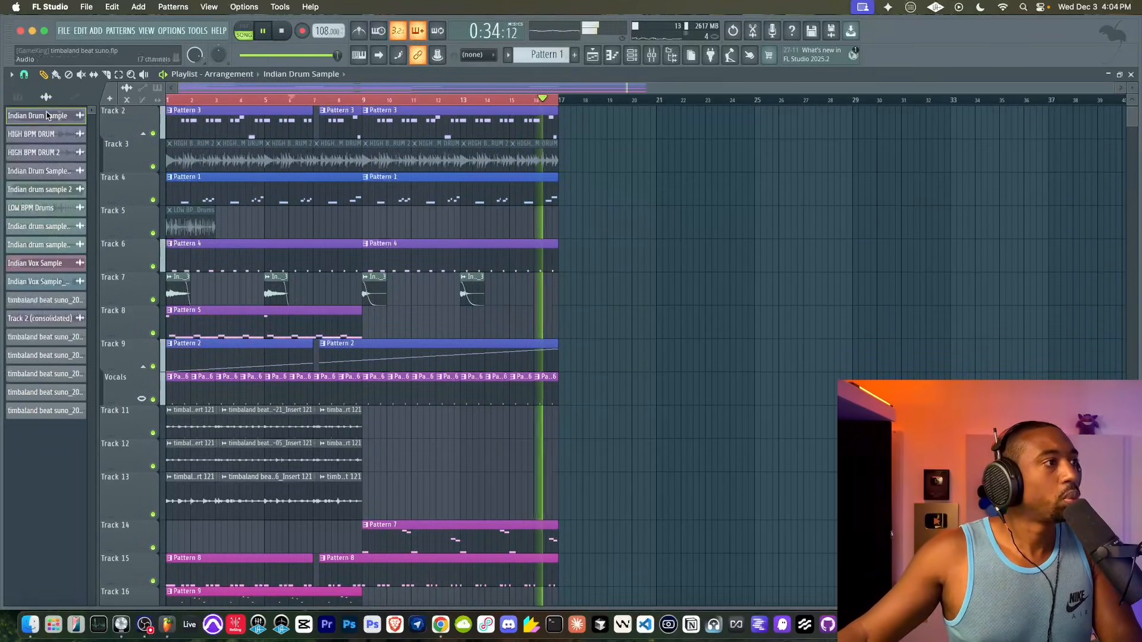
right_click(63, 416)
left_click(84, 458)
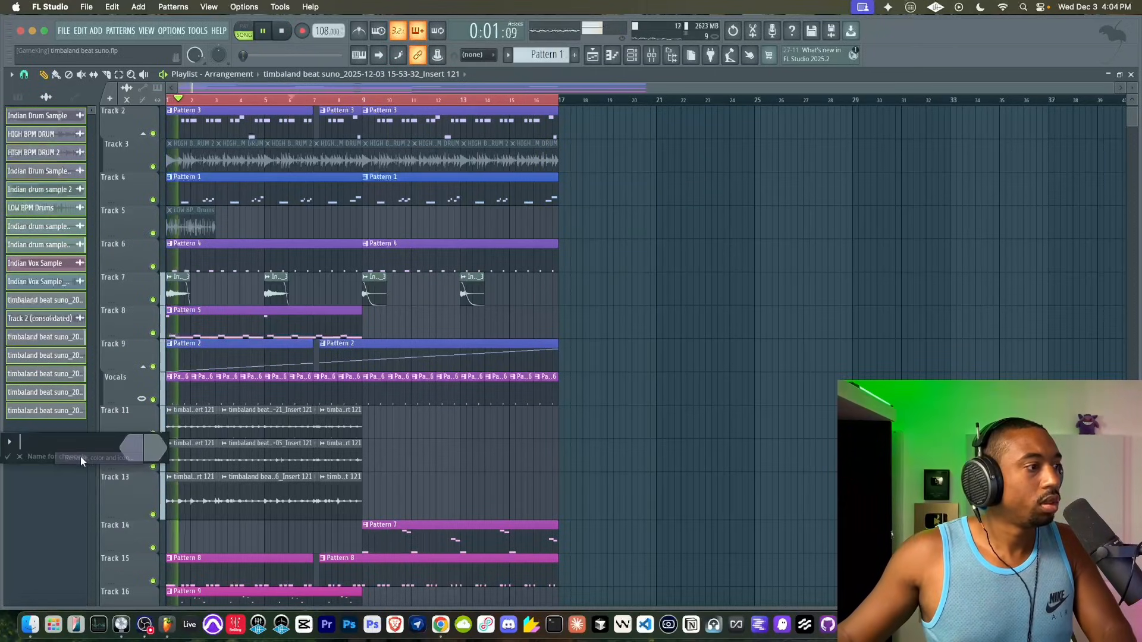
left_click(134, 451)
left_click(199, 493)
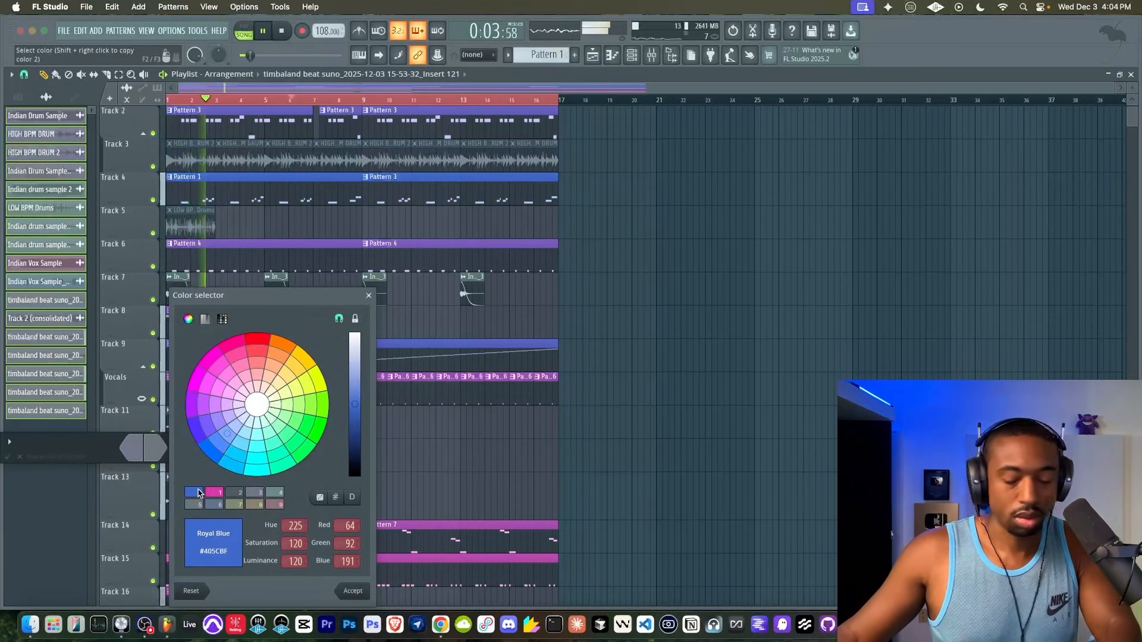
key("Return")
Set the second colour to Medium Red Violet #BF409C, apply the gradient to all audio clips, and save the project.
left_click(158, 452)
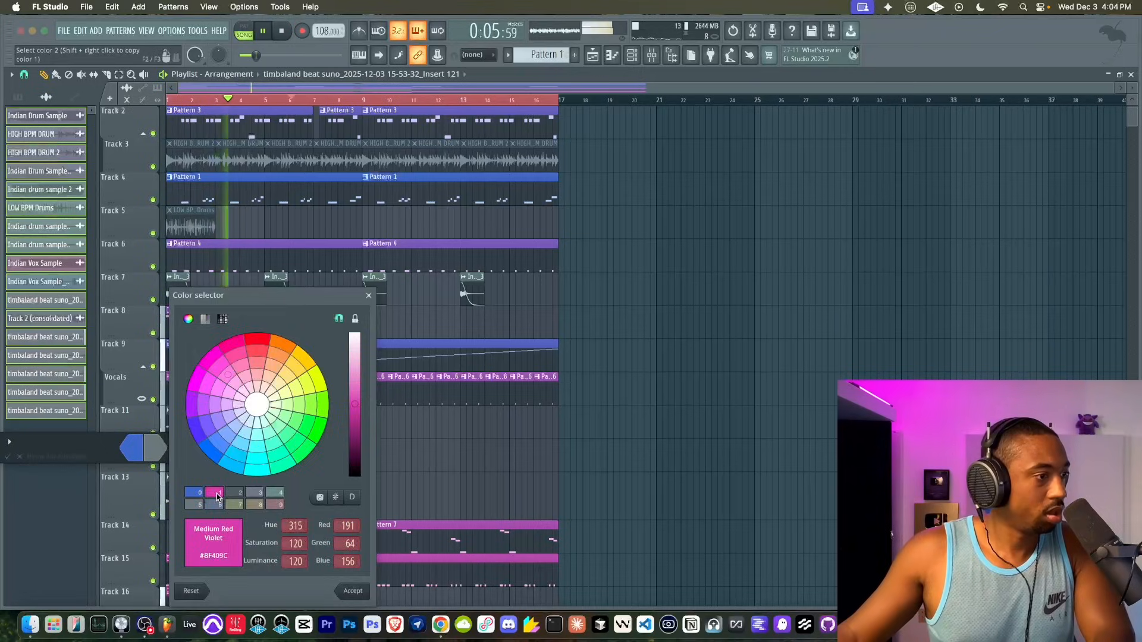
key("Return")
key("Return")
key("space")
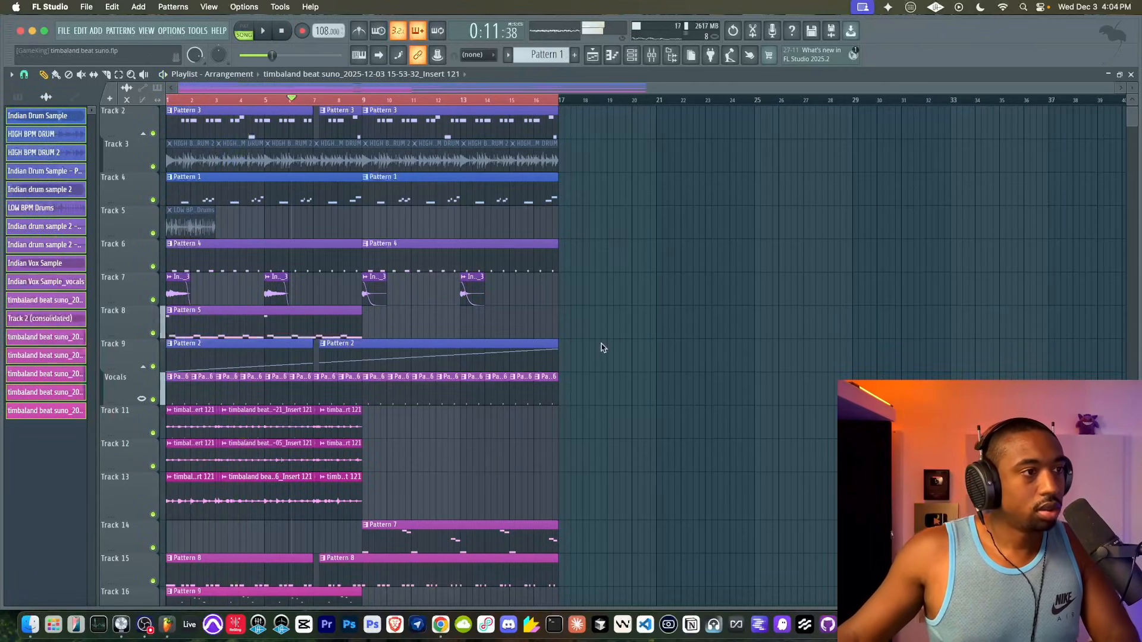
scroll(561, 304, "up", 5)
scroll(576, 234, "down", 4)
key("super+s")
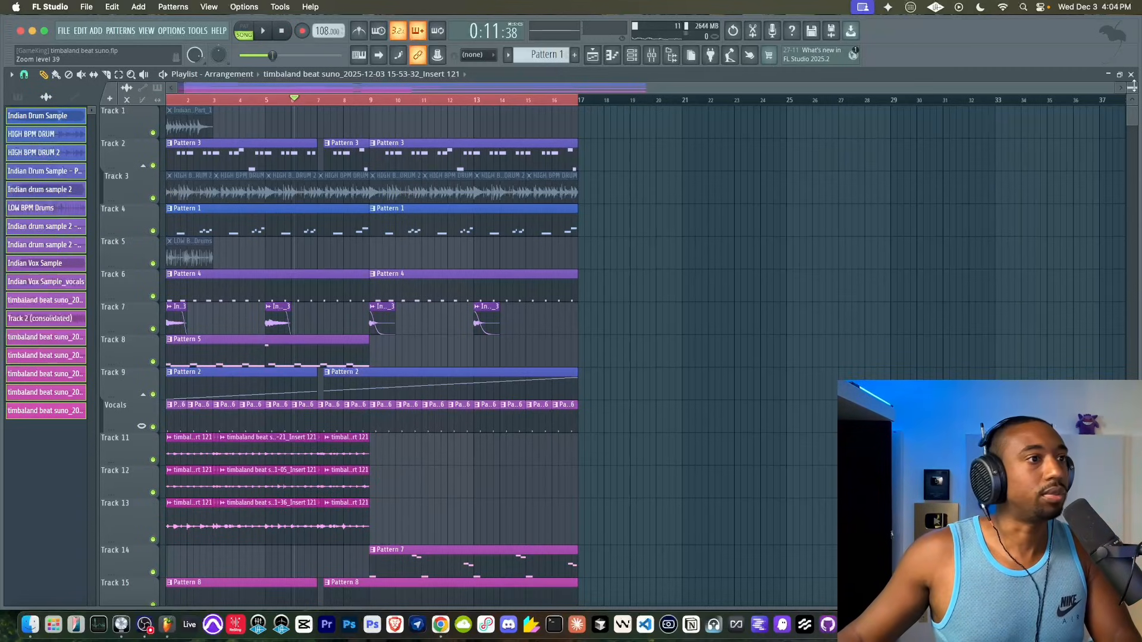
Play the arrangement and move every clip except the one on Track 1 two bars later, so they start at bar 3.
key("space")
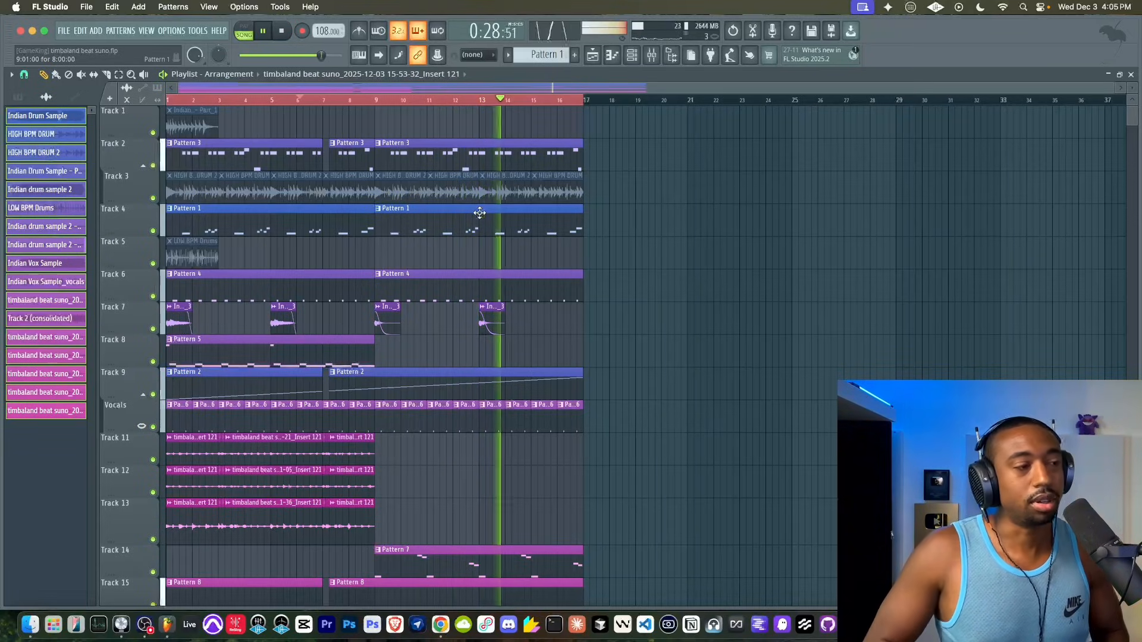
left_click_drag(617, 142, 145, 626)
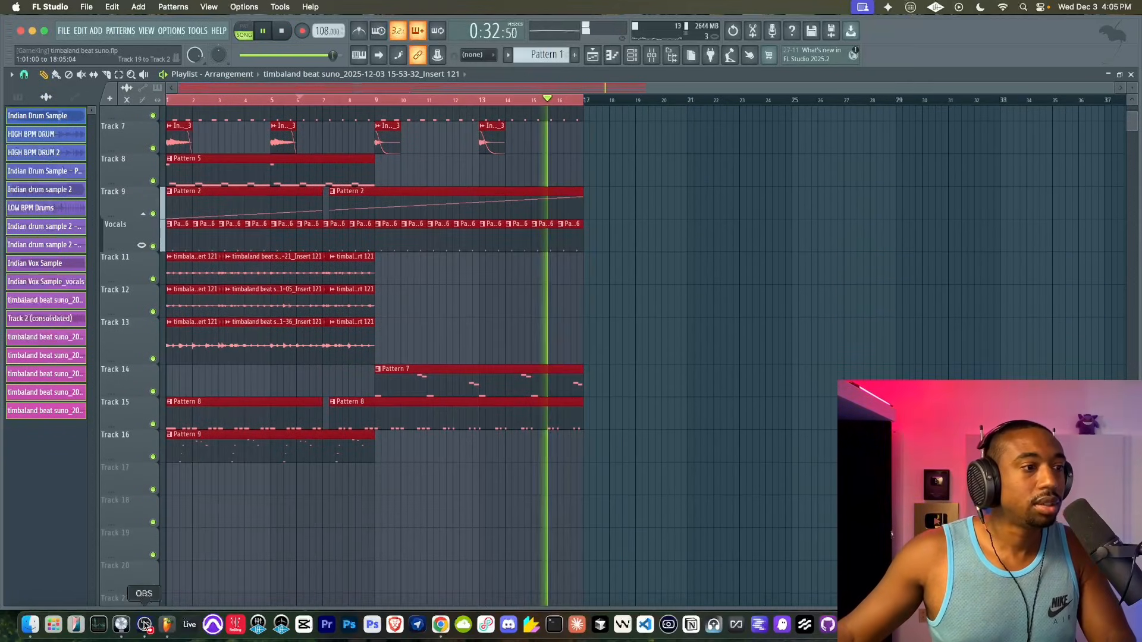
scroll(188, 164, "up", 5)
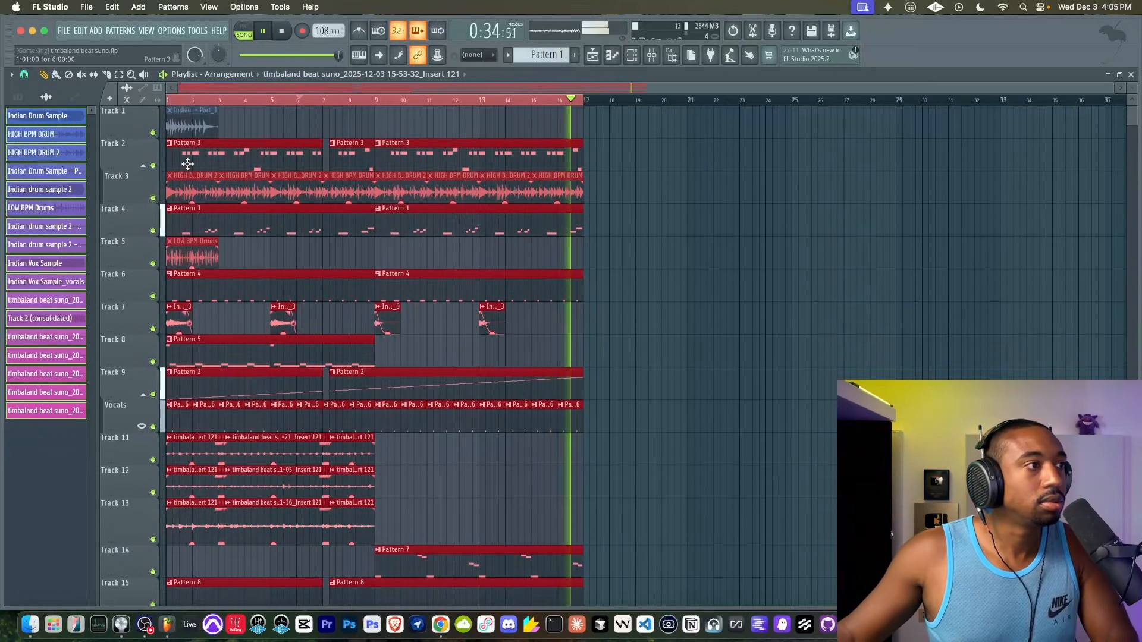
left_click_drag(188, 163, 240, 163)
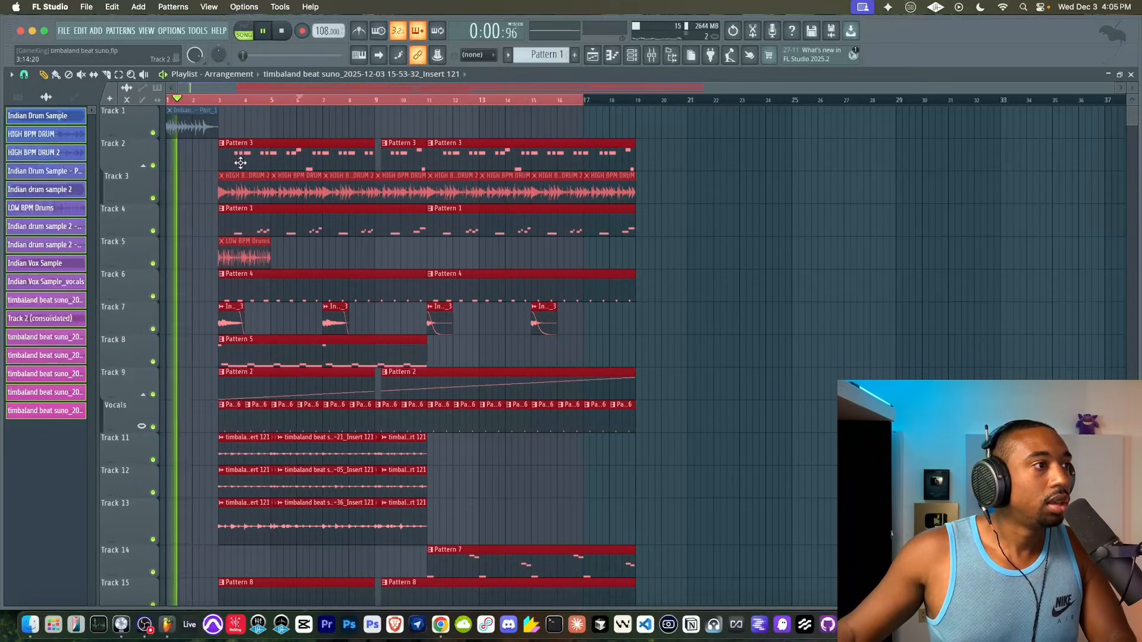
left_click(11, 74)
mouse_move(35, 91)
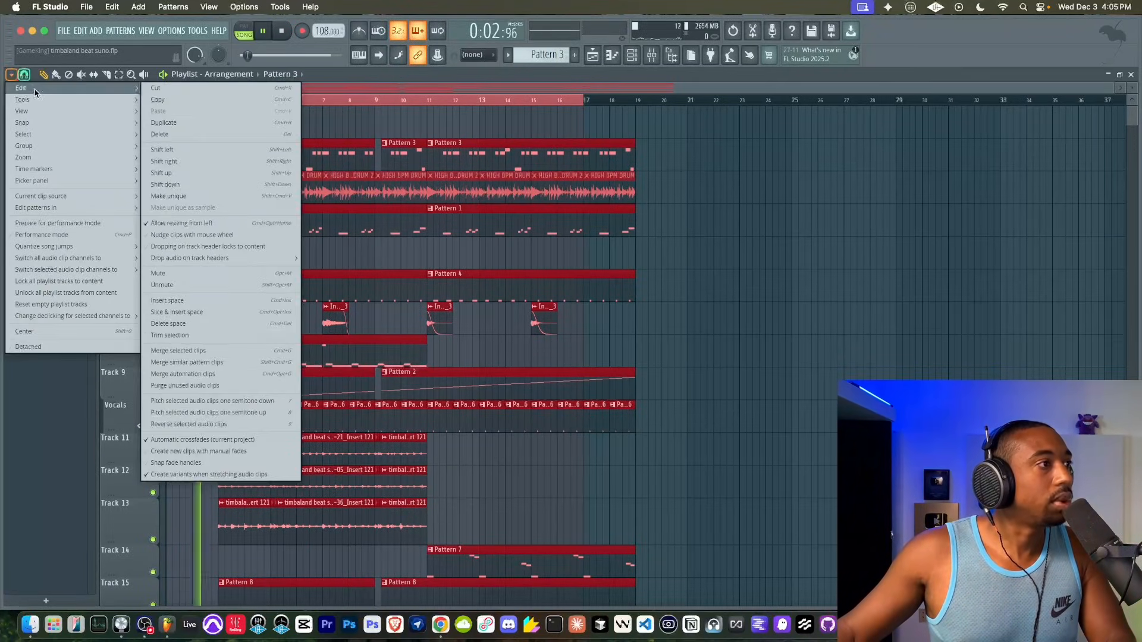
key("Escape")
Unmute the Indian sample clip at the start of Track 1 and play the two-bar intro.
key("space")
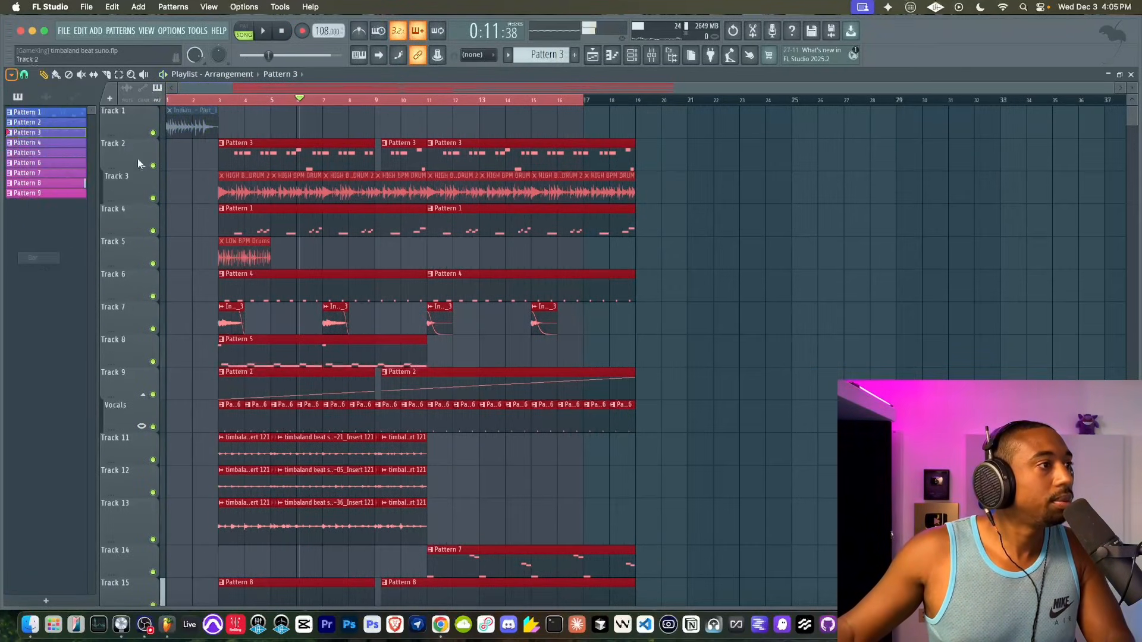
left_click(170, 113)
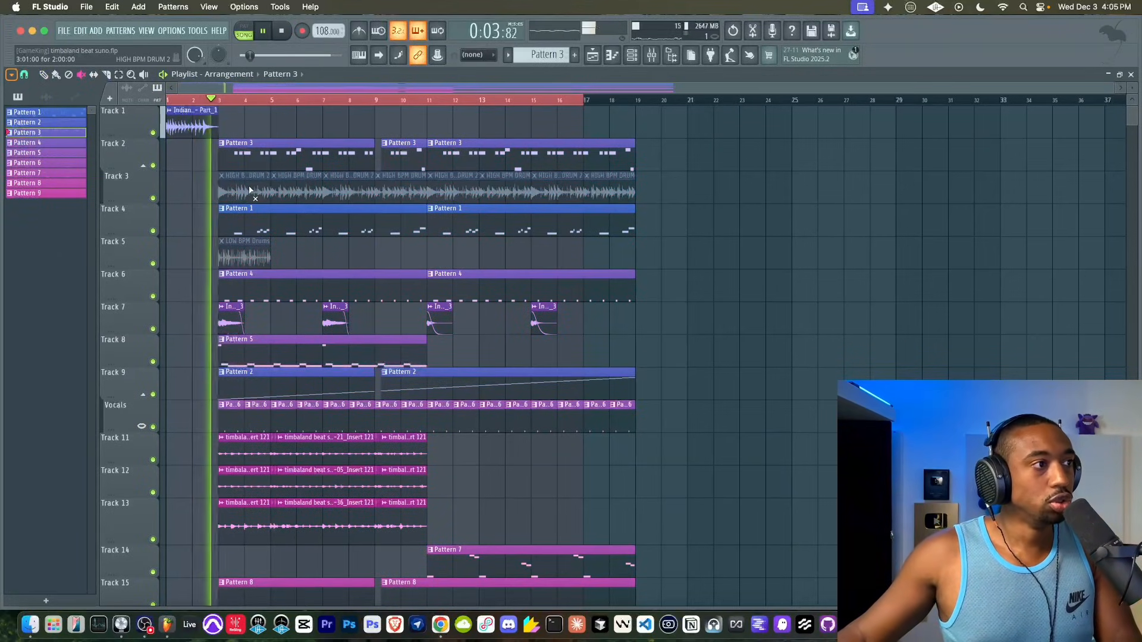
key("space")
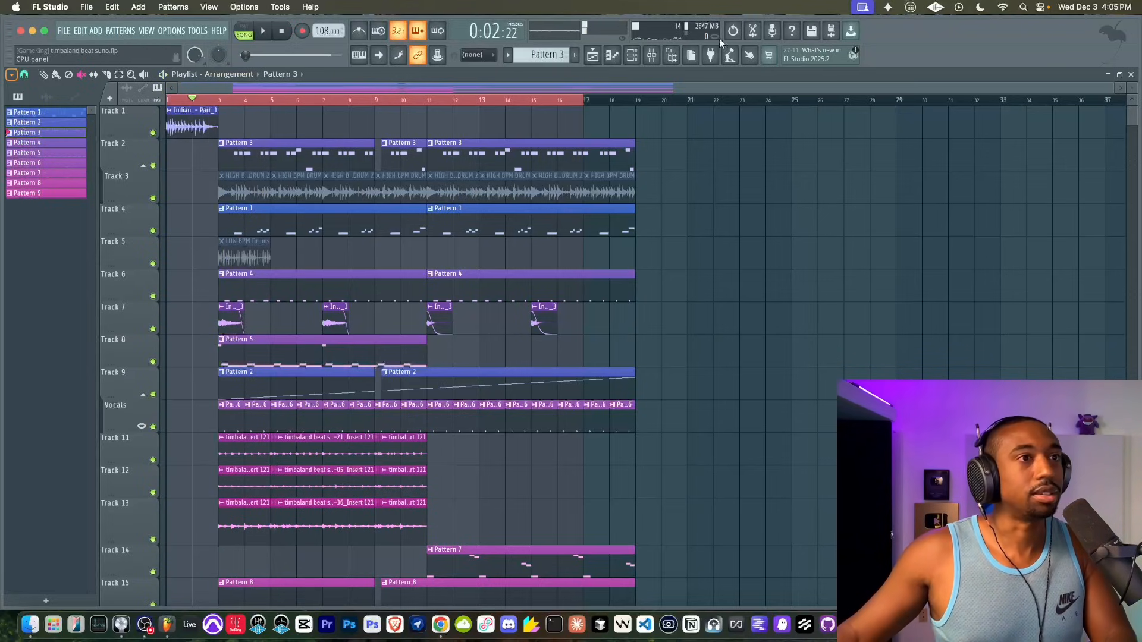
Reset Insert 121's mixer fader to its default level, check the MIC track in Logic Pro, and arm Insert 121 for recording in FL Studio.
left_click(652, 57)
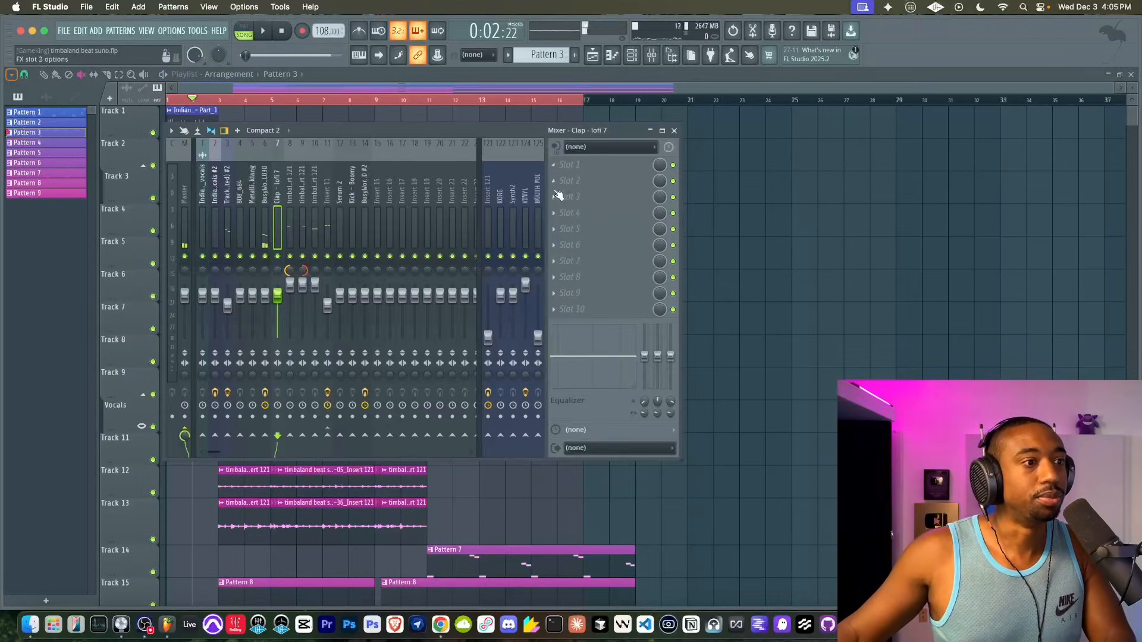
right_click(488, 339)
left_click(501, 349)
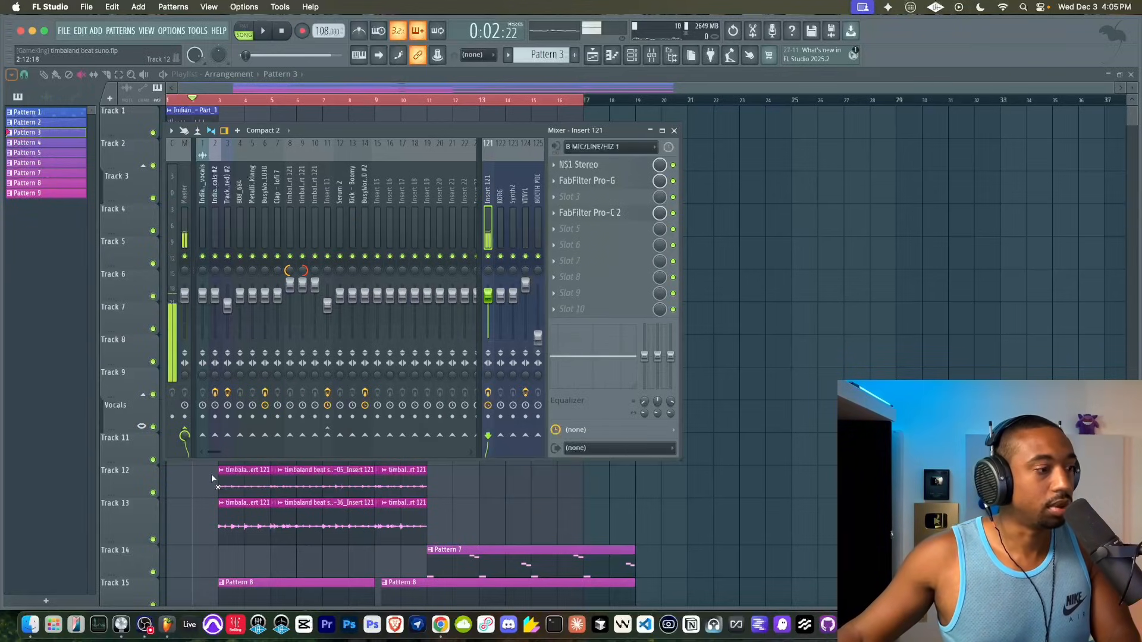
left_click(121, 626)
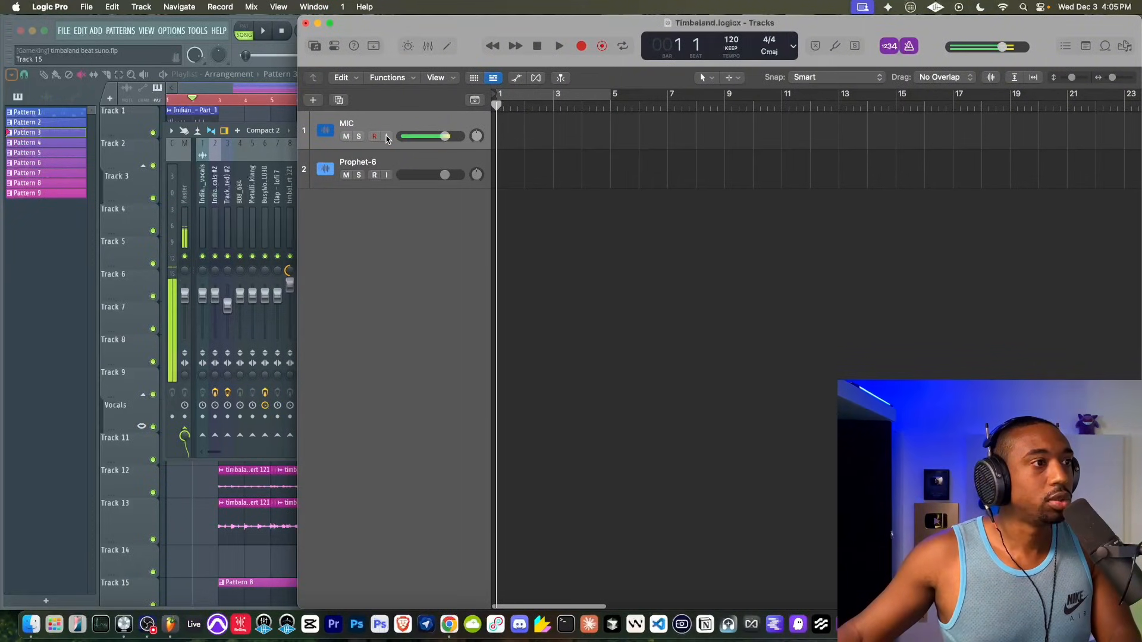
left_click(319, 24)
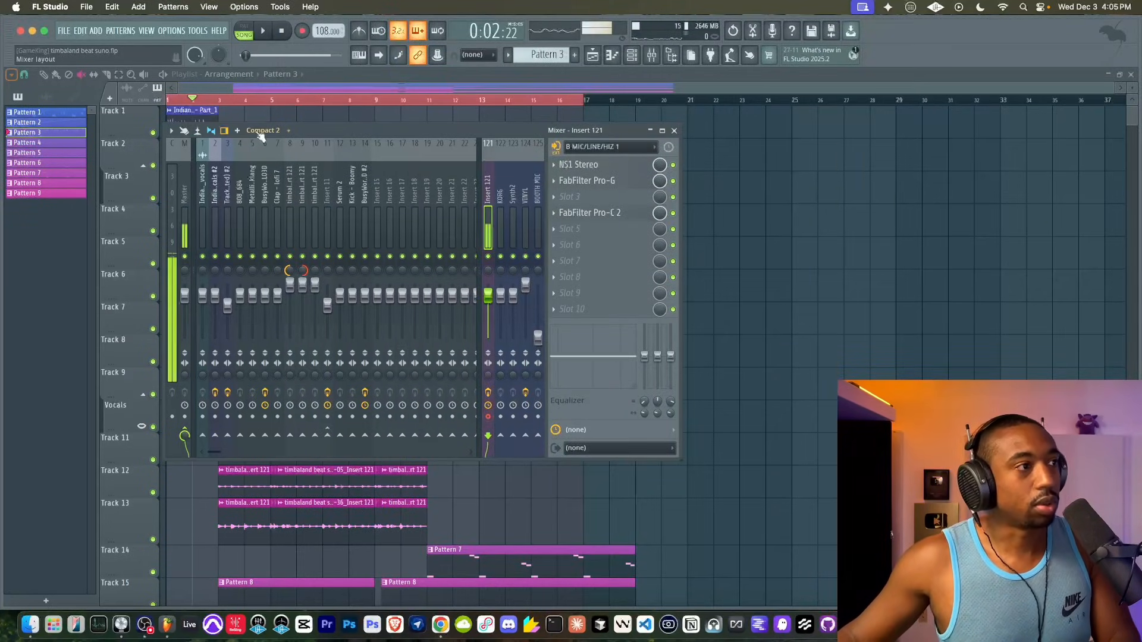
Select the timeline from bar 2 to bar 4 as the loop range and try recording a microphone take over it.
left_click(238, 99)
left_click_drag(209, 102, 238, 102)
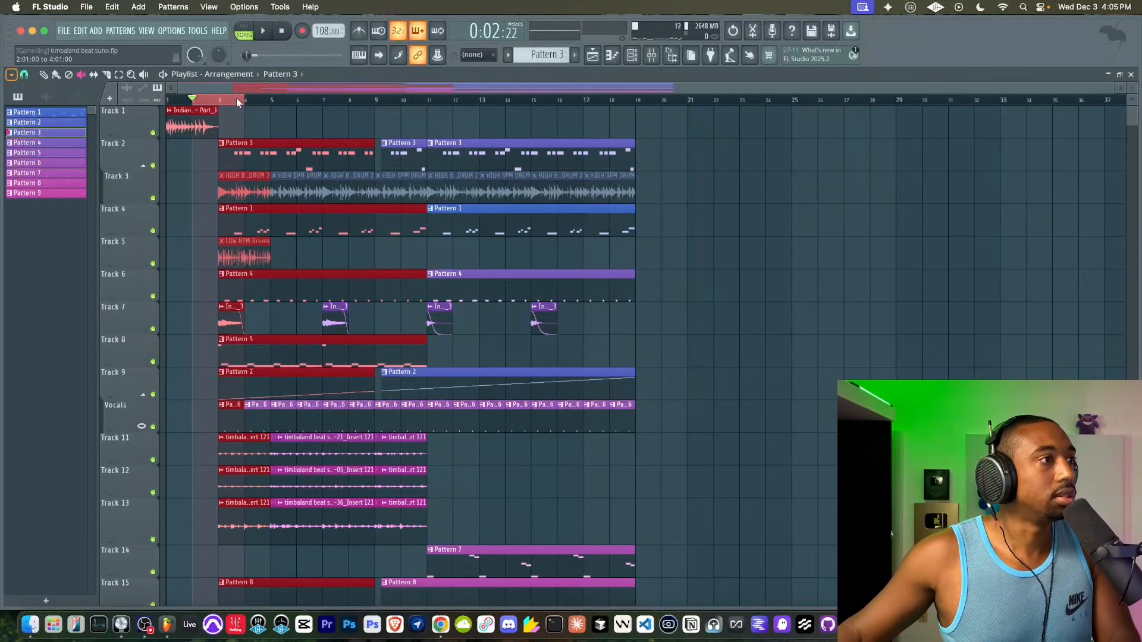
left_click(688, 241)
key("space")
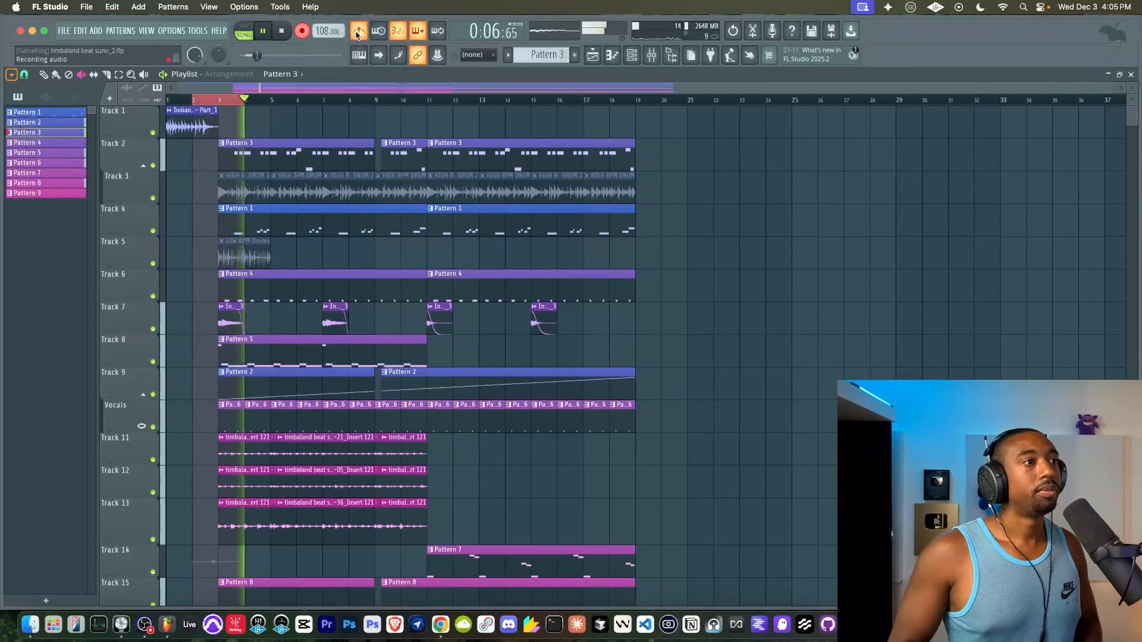
key("space")
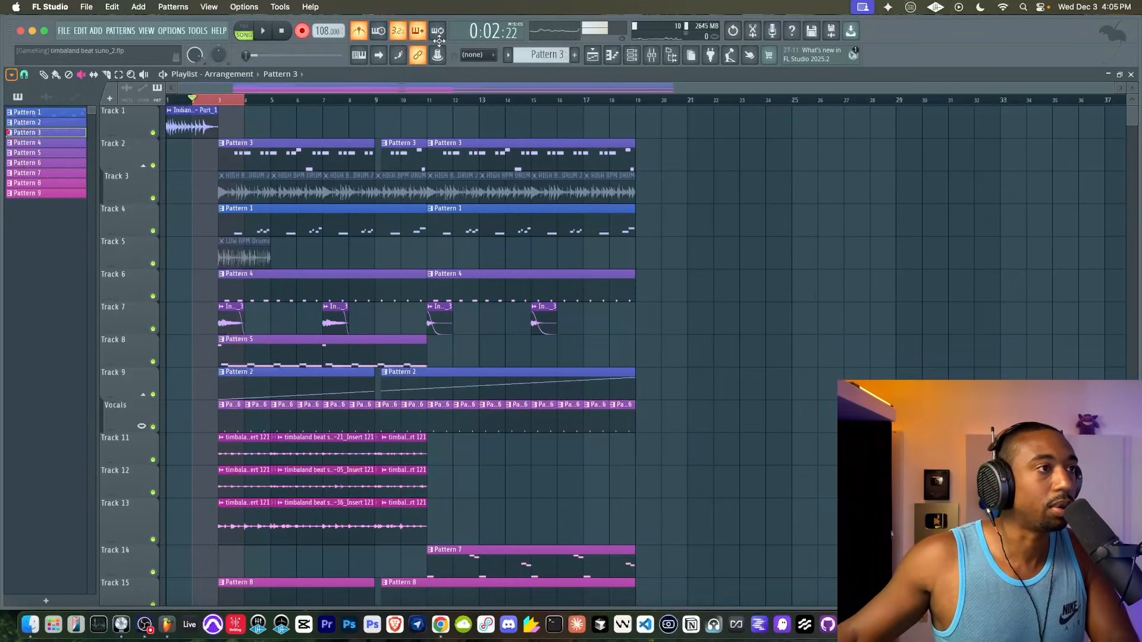
Record three microphone takes in a loop between bars 2 and 4, one each on Tracks 14, 17 and 18.
key("space")
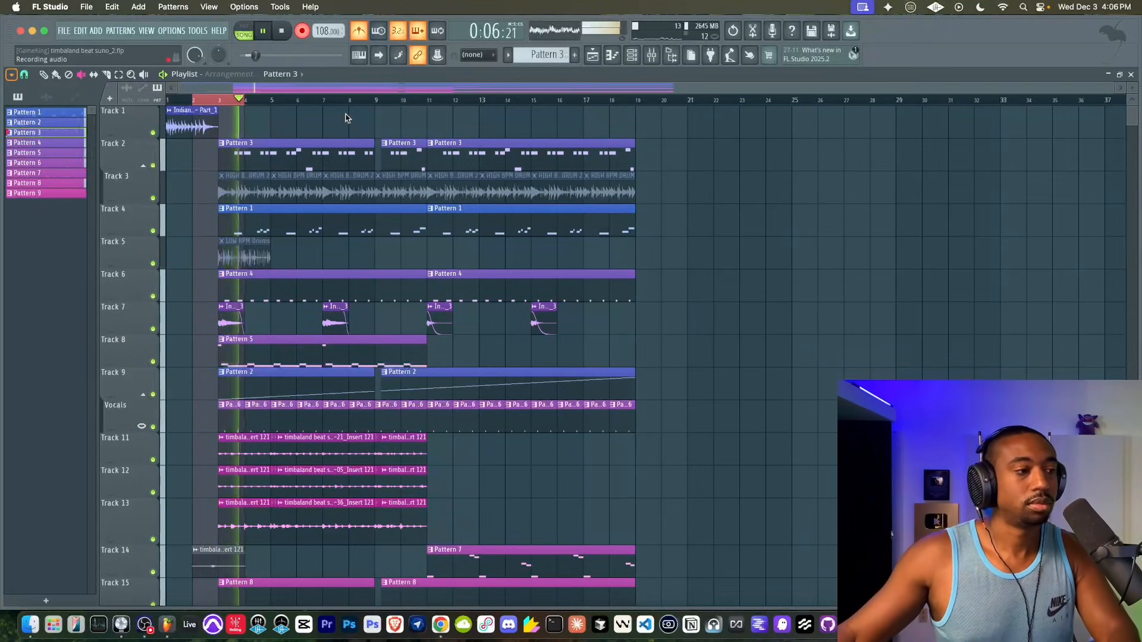
scroll(365, 199, "down", 6)
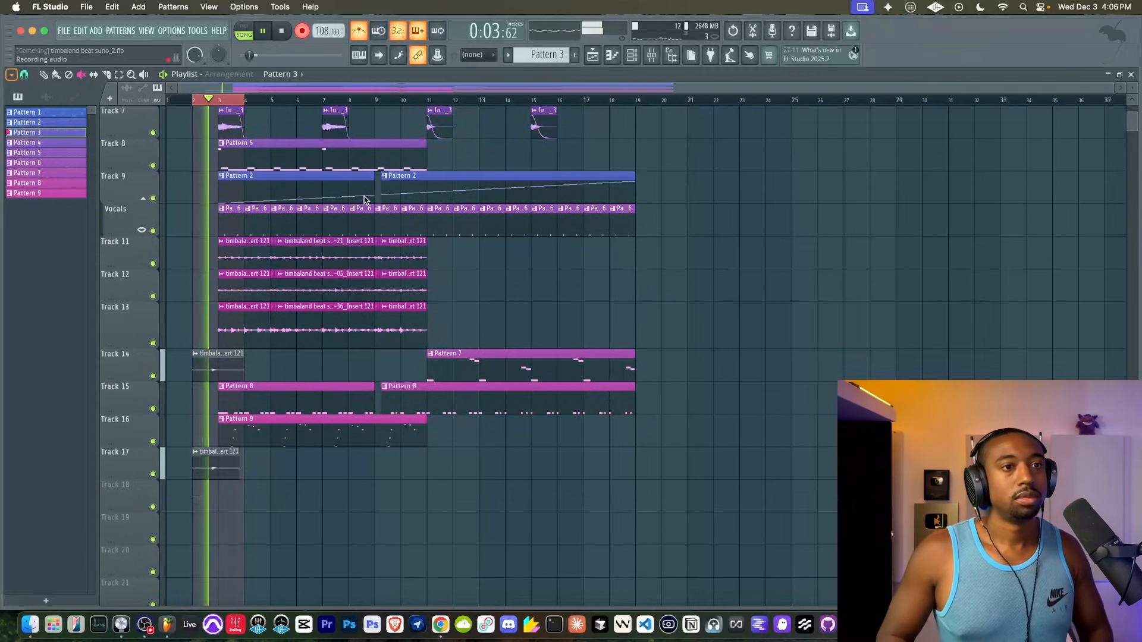
key("space")
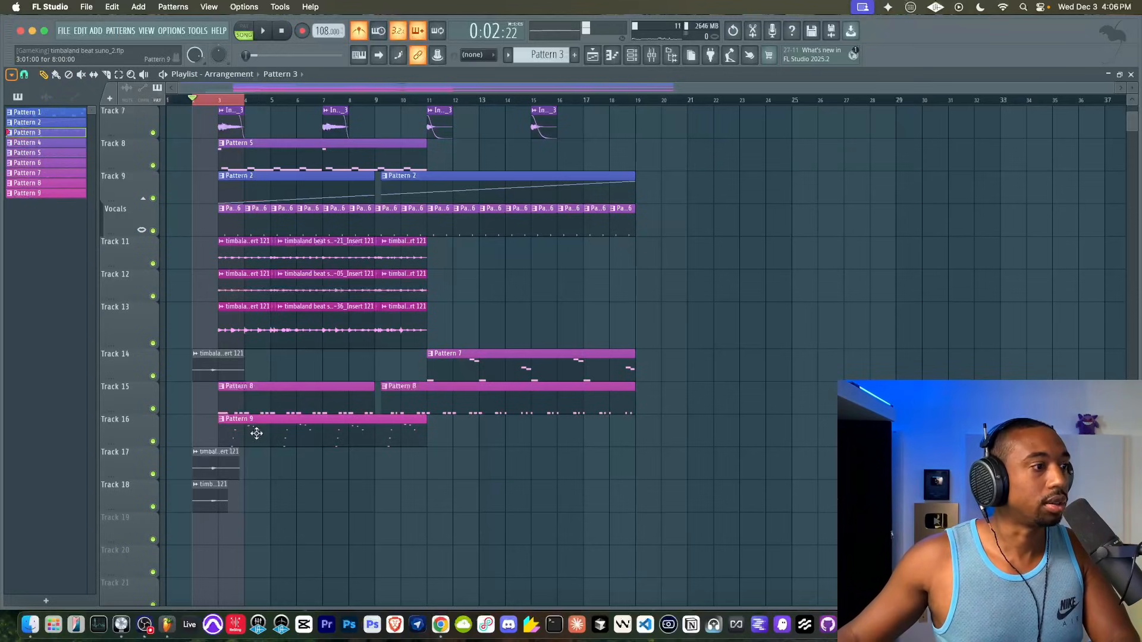
Route the three recorded takes on Tracks 14, 17 and 18 to mixer tracks 15, 16 and 17.
double_click(214, 372)
key("super+l")
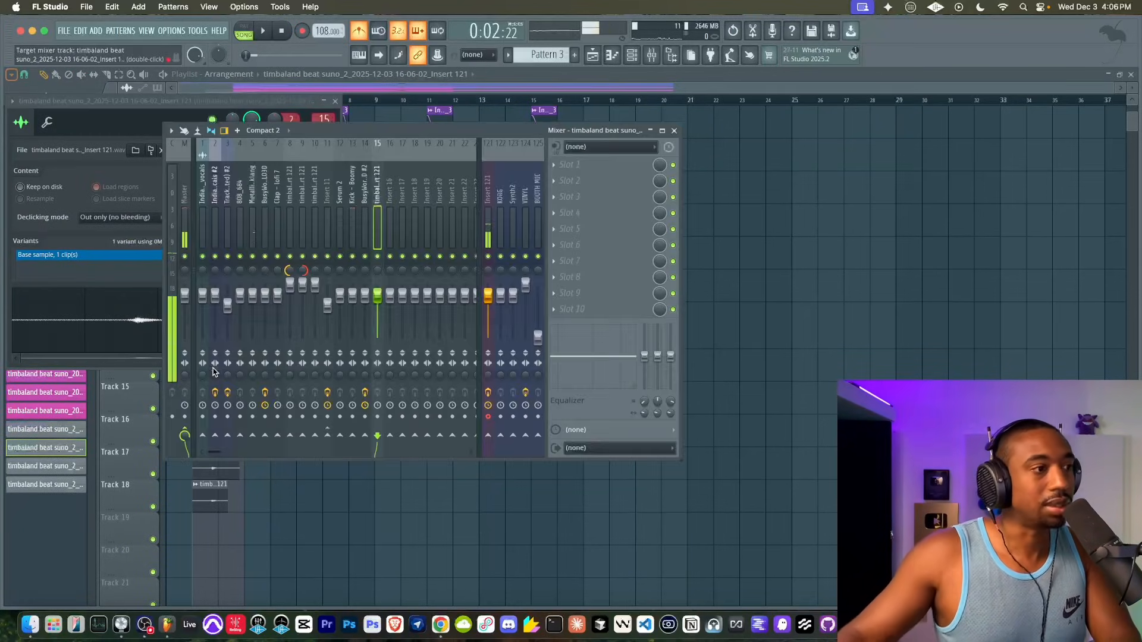
double_click(214, 476)
key("super+l")
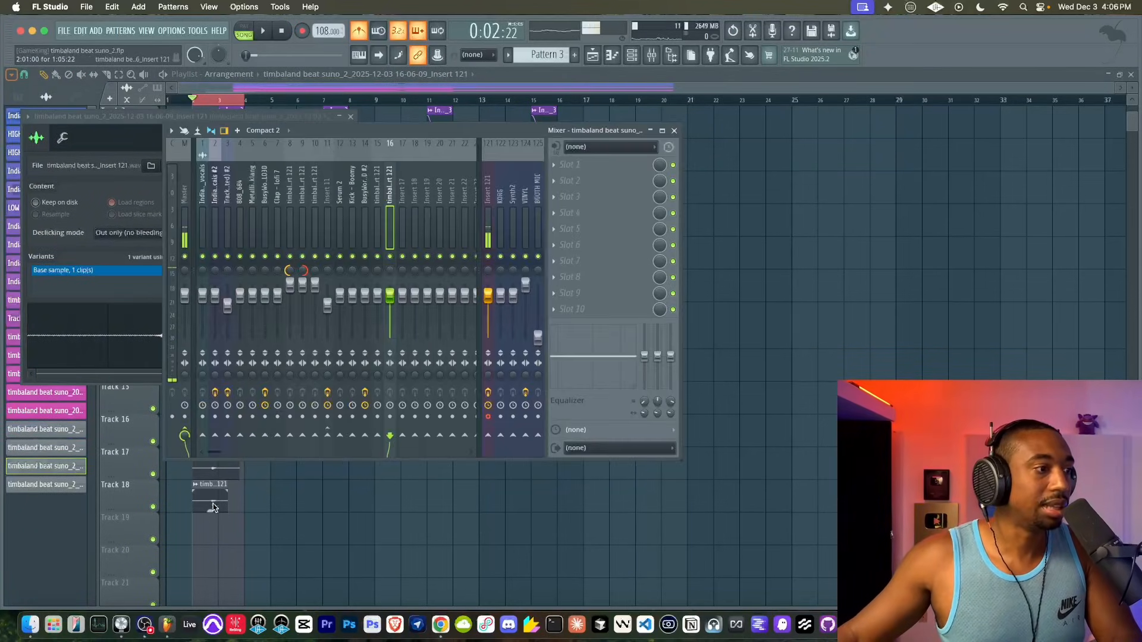
double_click(209, 496)
key("super+l")
left_click(290, 562)
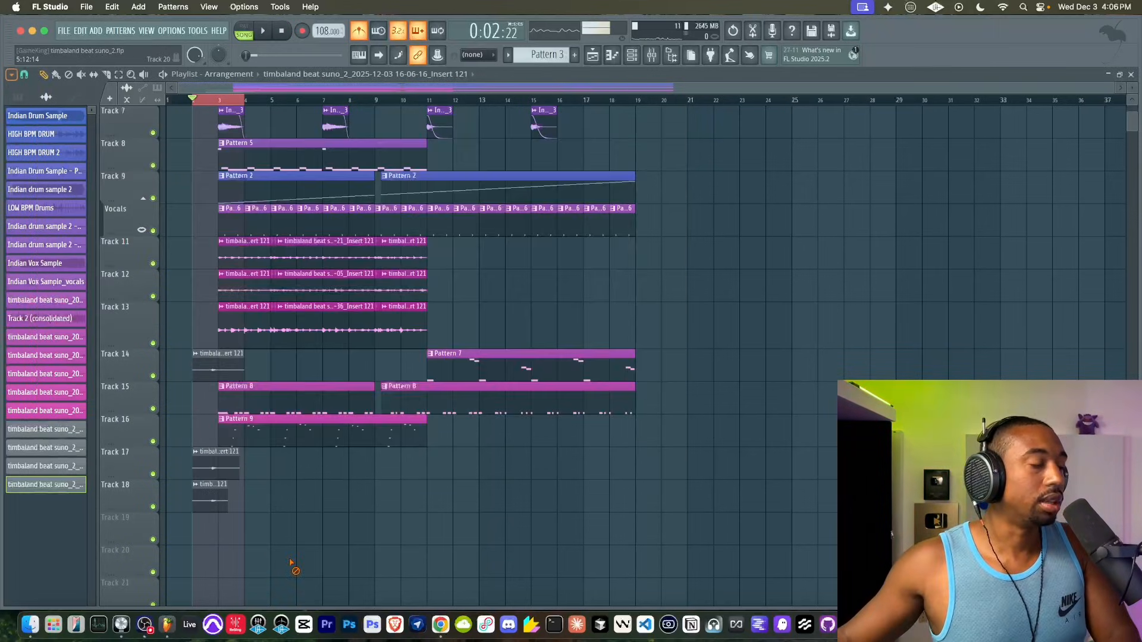
Move the recorded take from Track 14 down to Track 19, below the other two takes.
key("shift+Down")
key("shift+Down")
key("shift+Down")
key("shift+Down")
key("shift+Down")
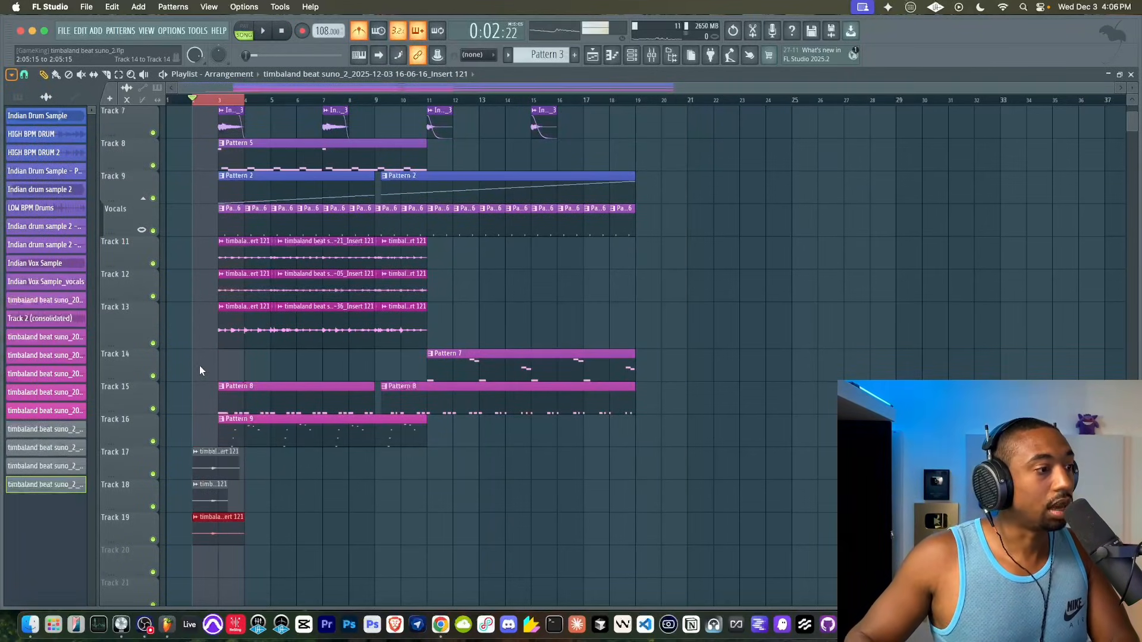
Pan the recorded takes on mixer tracks 15 and 17 to opposite sides and play them back.
double_click(211, 452)
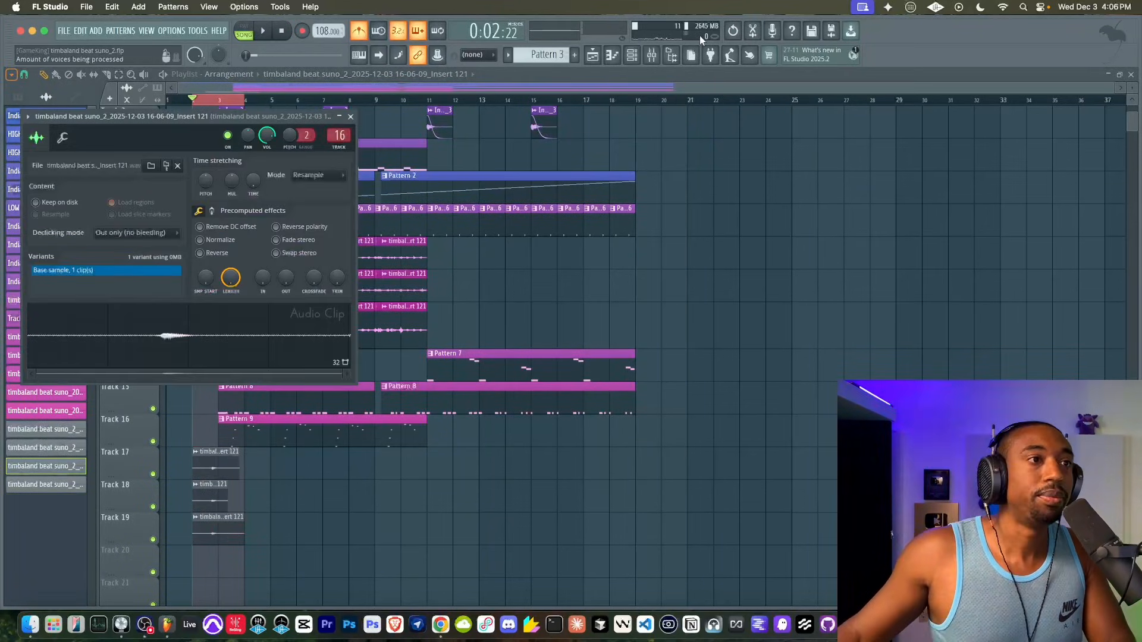
left_click(654, 55)
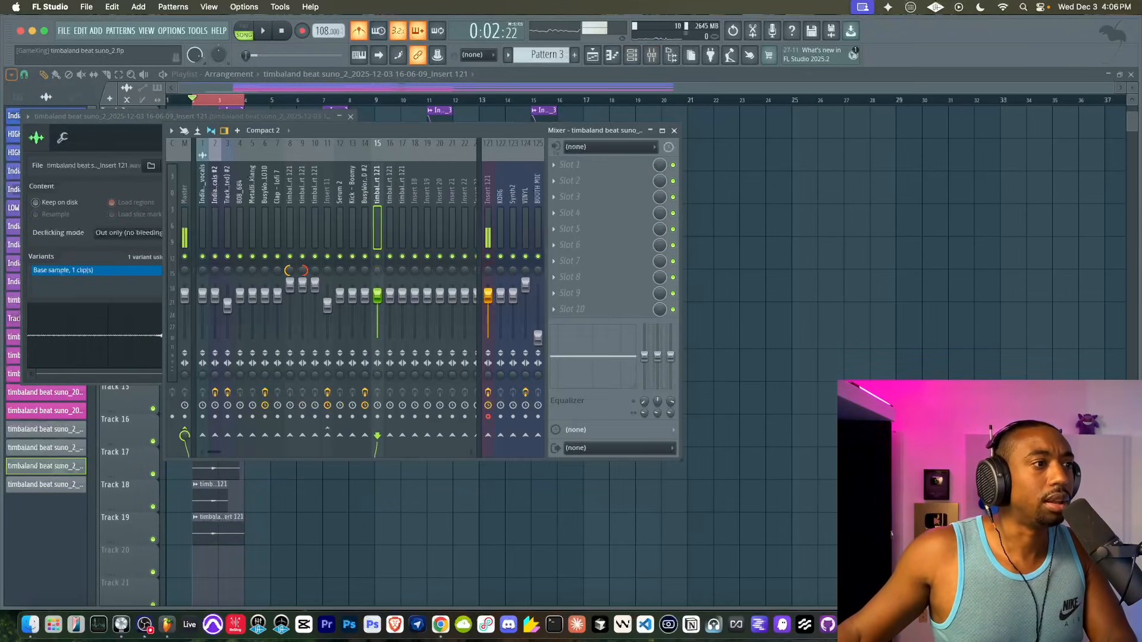
left_click_drag(402, 269, 404, 256)
key("space")
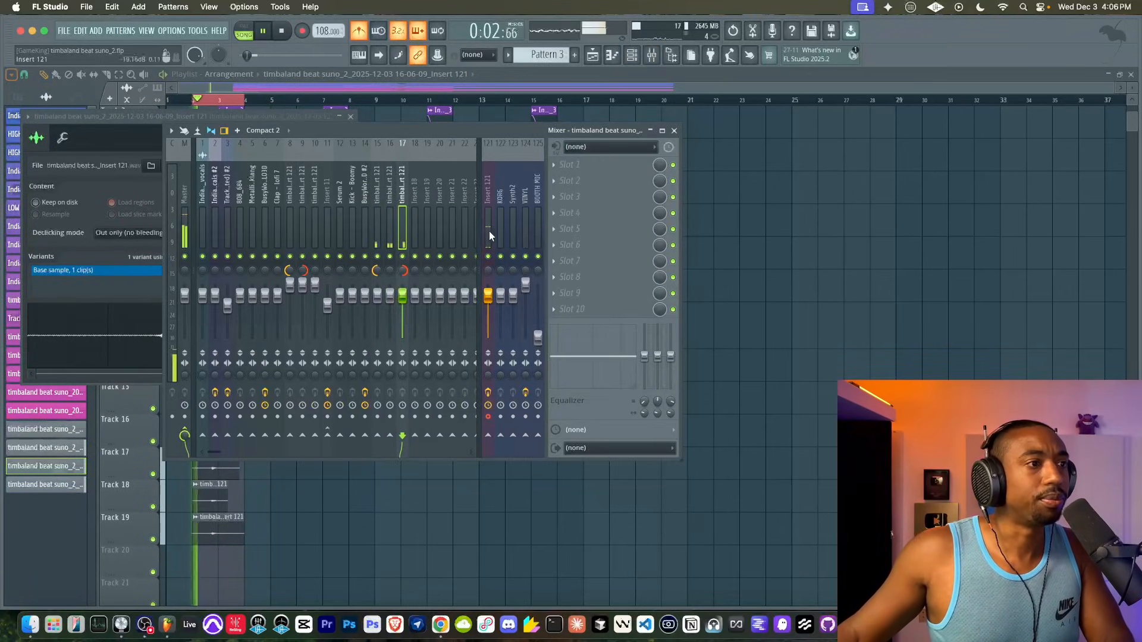
double_click(416, 218)
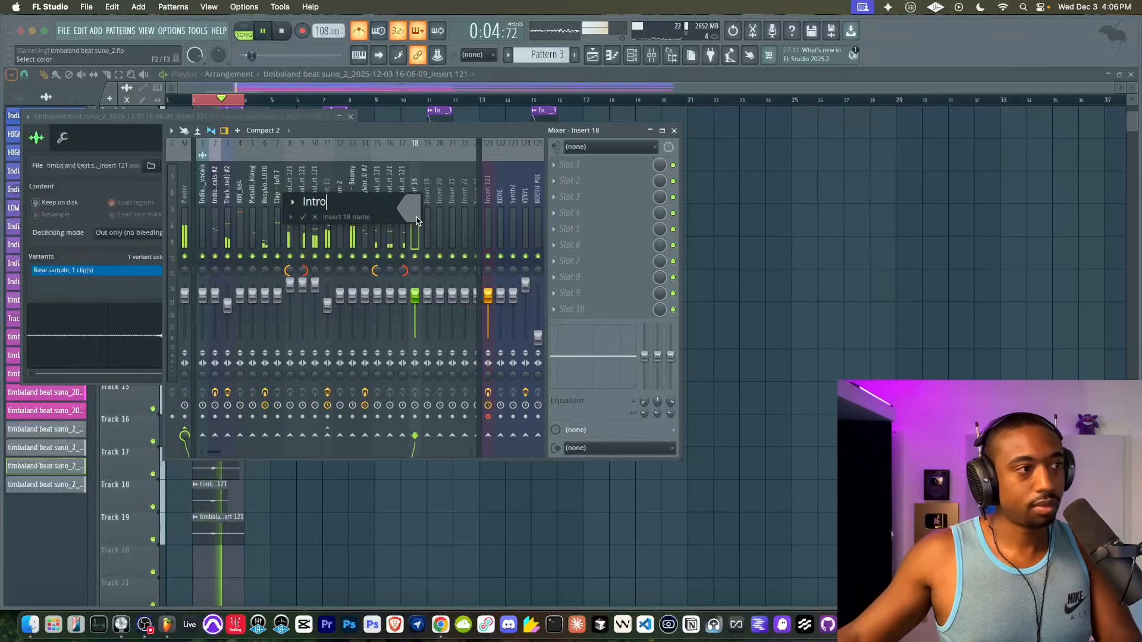
left_click(315, 217)
key("space")
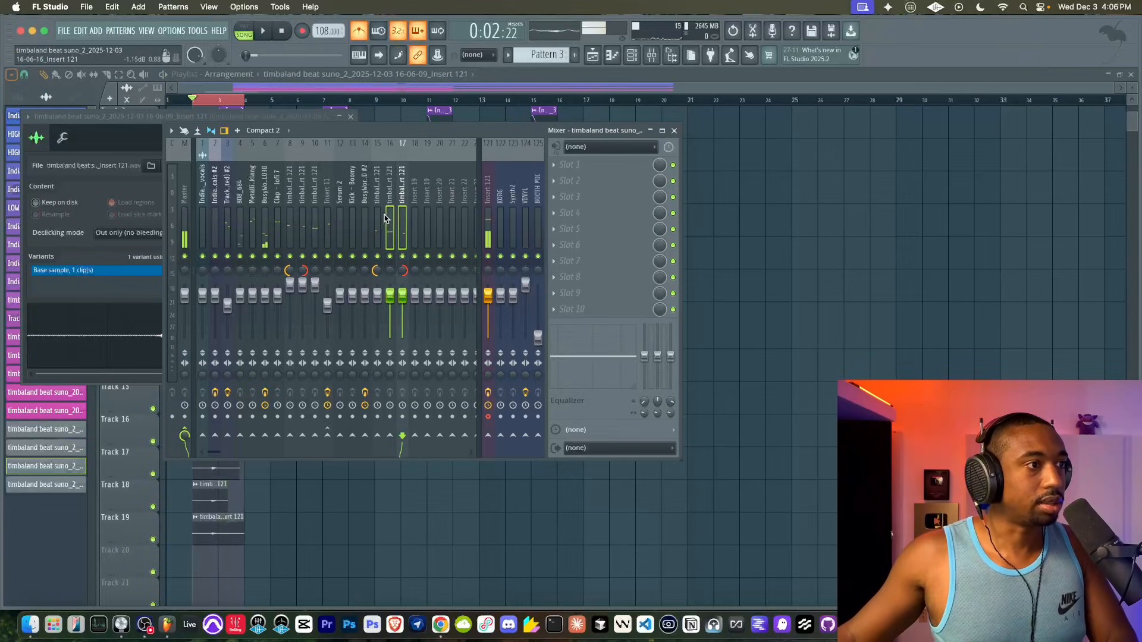
Move the three newest take tracks to mixer tracks 8 to 10 beside the earlier takes and route them to Insert 14.
scroll(377, 218, "up", 2)
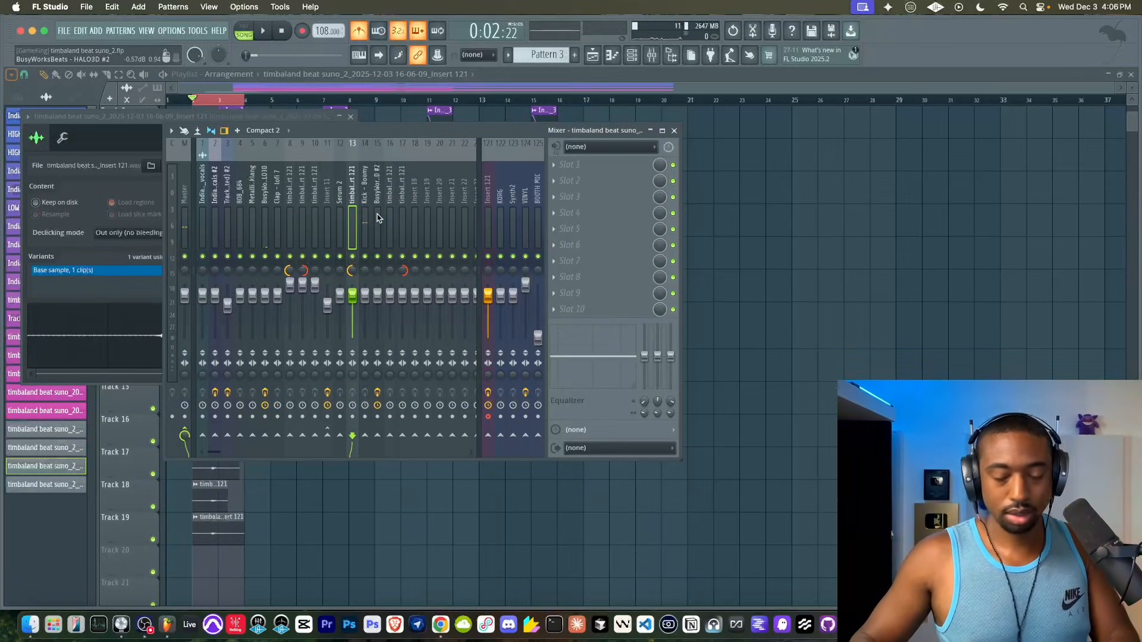
scroll(377, 218, "down", 2)
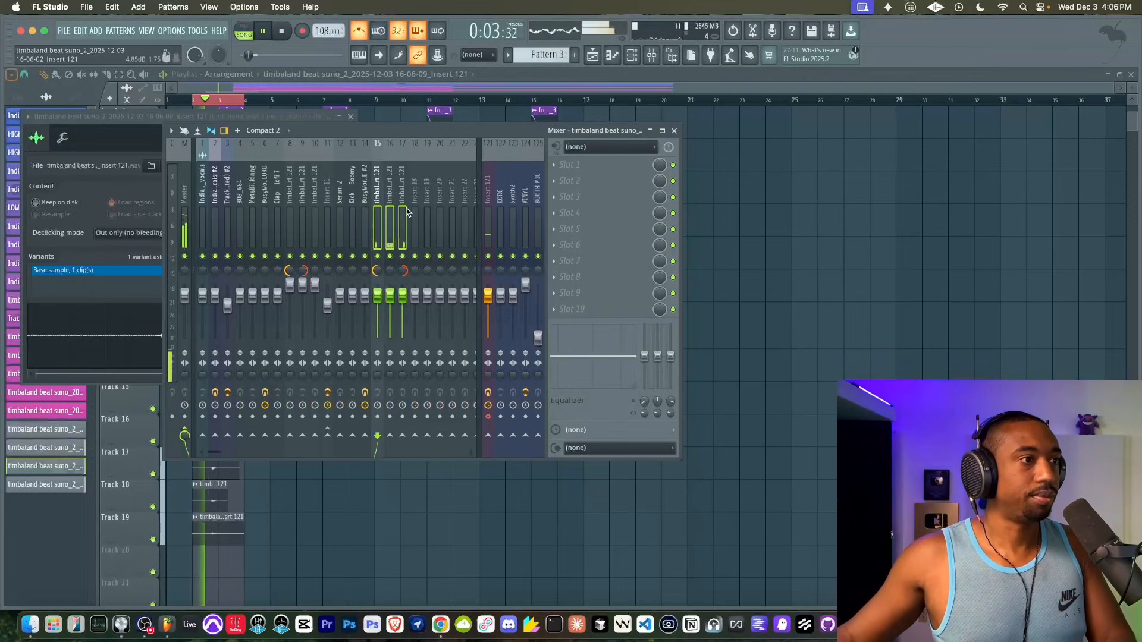
scroll(407, 213, "up", 6)
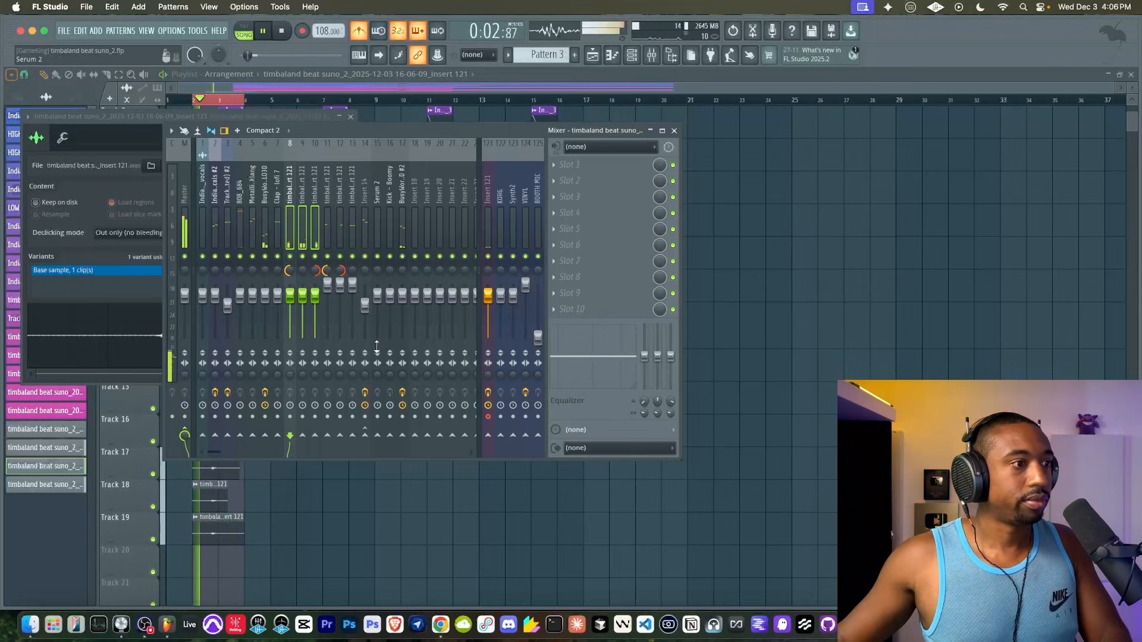
right_click(365, 435)
left_click(399, 445)
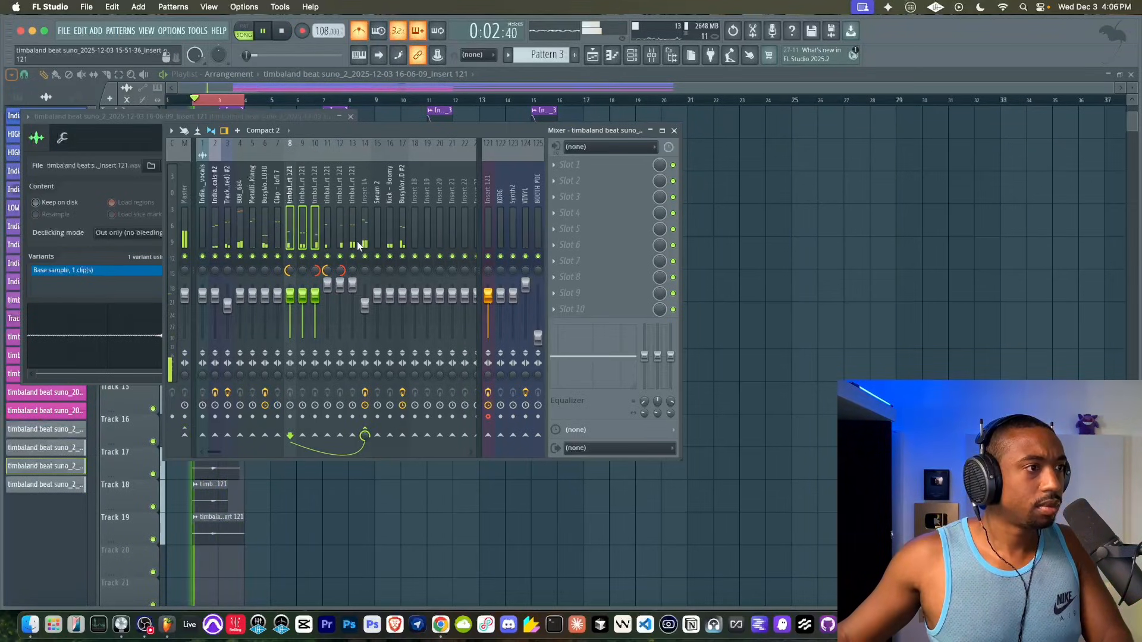
Rename mixer track Insert 14 as Vocal Stack and close the mixer.
left_click(366, 223)
key("F2")
type("Vocal")
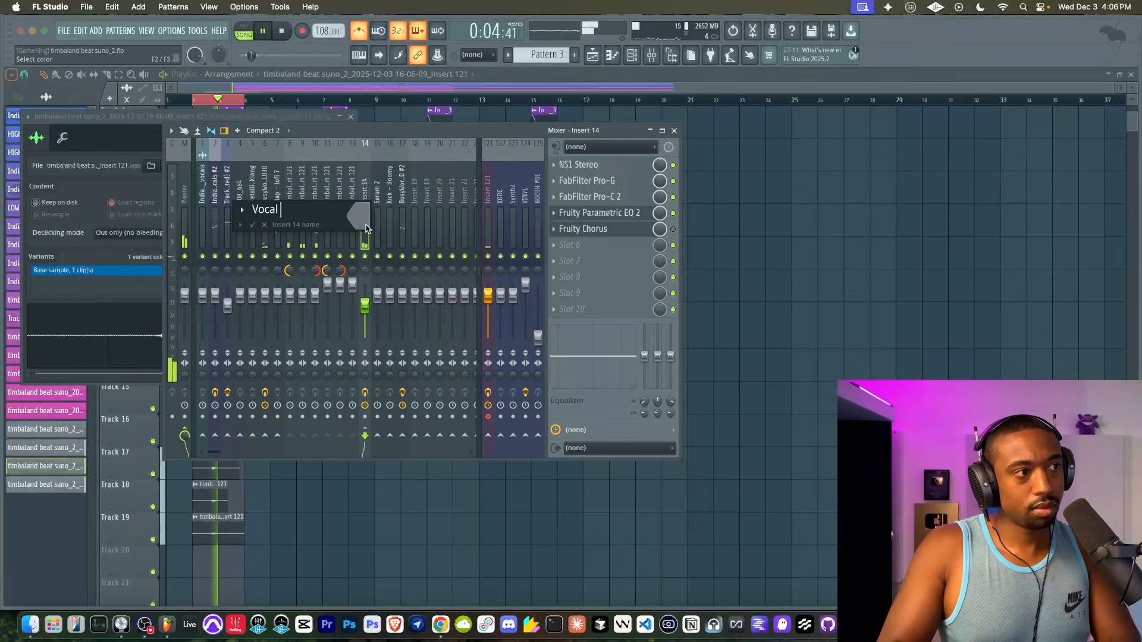
type(" Stack")
key("Return")
key("F9")
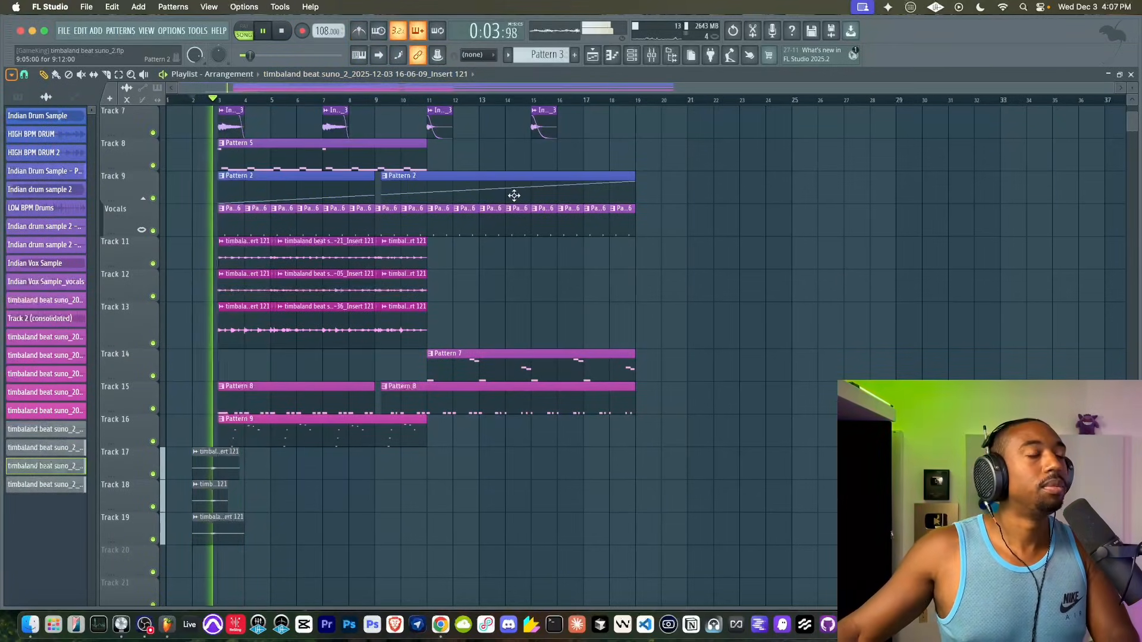
Play the arrangement from the start and check the mixer briefly.
scroll(732, 258, "up", 5)
key("space")
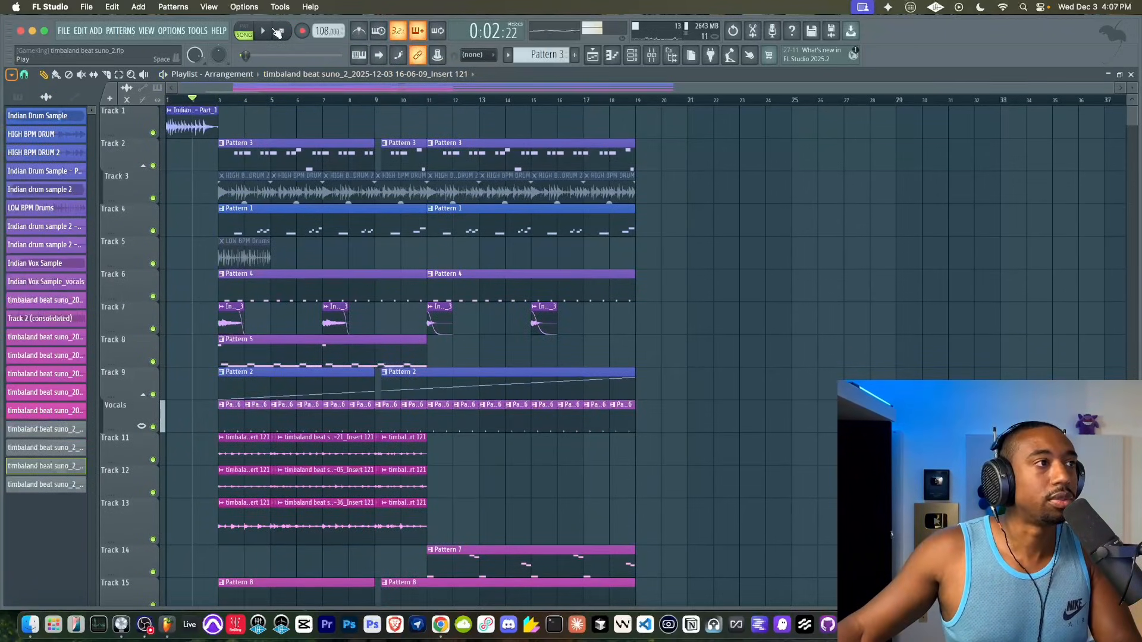
left_click(652, 57)
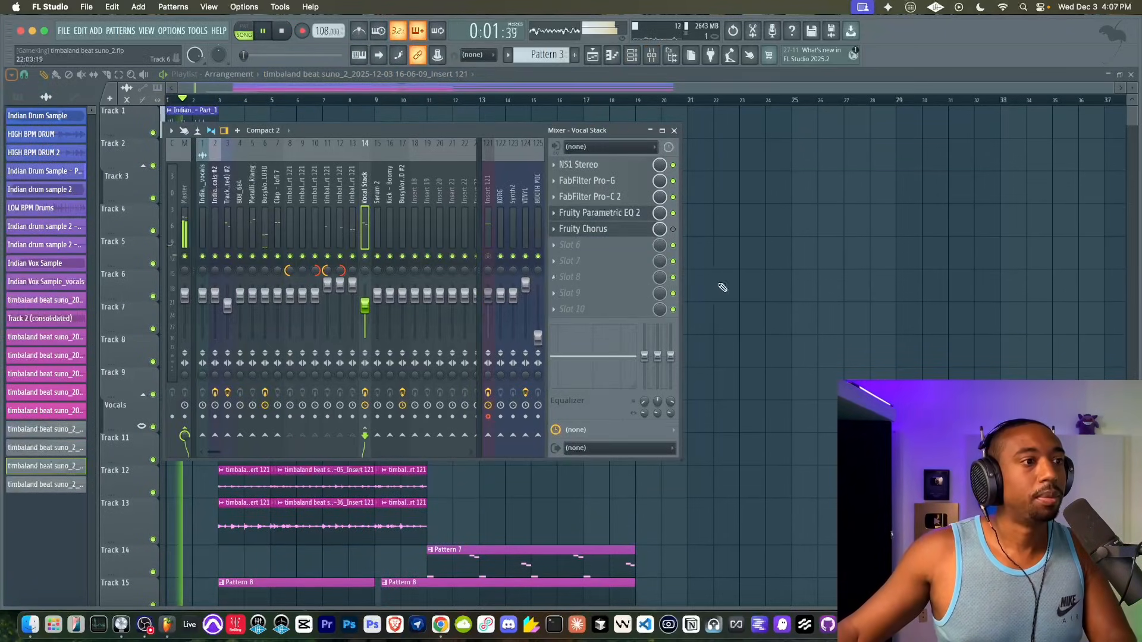
key("F9")
Bring up the Logic Pro window, minimise it again and save the FL Studio project.
left_click(121, 624)
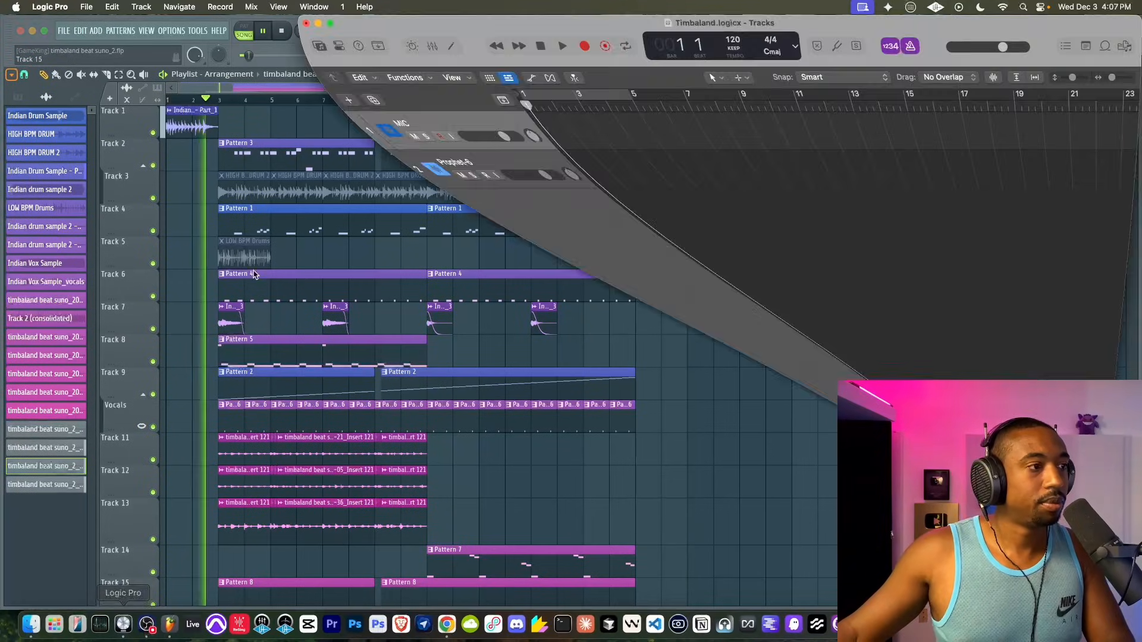
left_click(318, 22)
key("super+s")
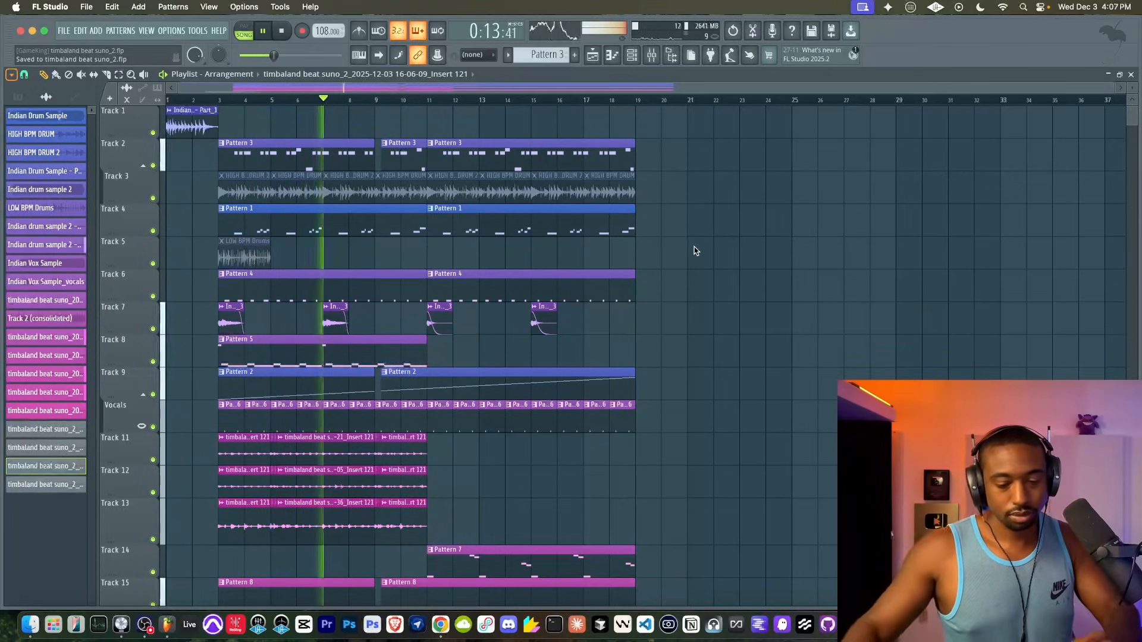
Colour the last four recorded clips in the picker with a gradient from #BF409C to #405CBF and save the project.
left_click(77, 431)
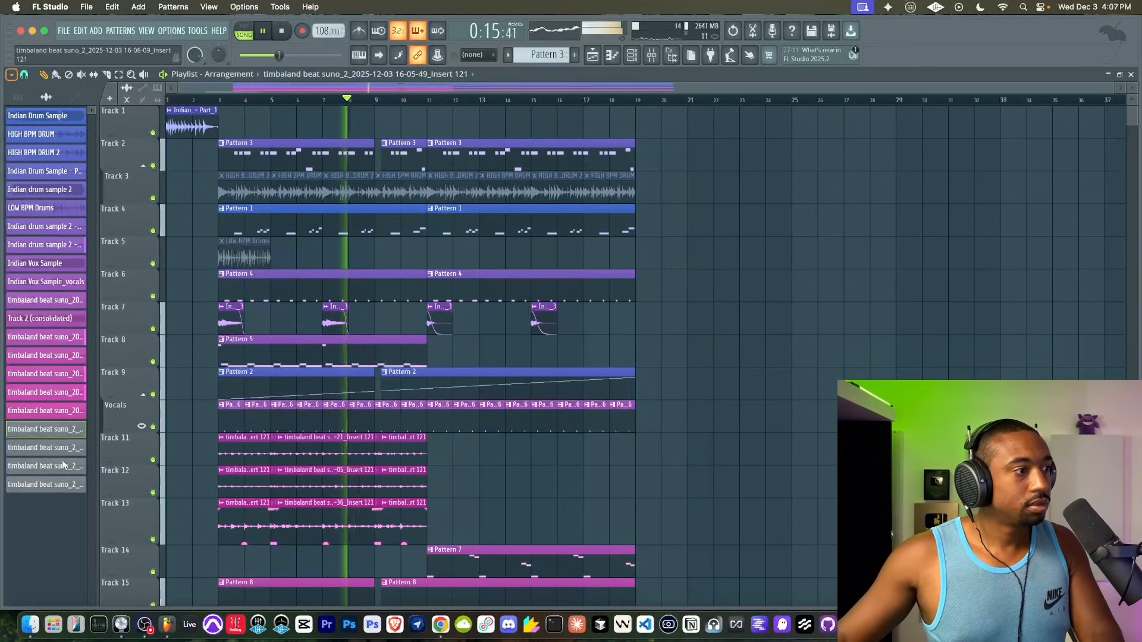
left_click(47, 486, "shift")
right_click(48, 486)
left_click(66, 482)
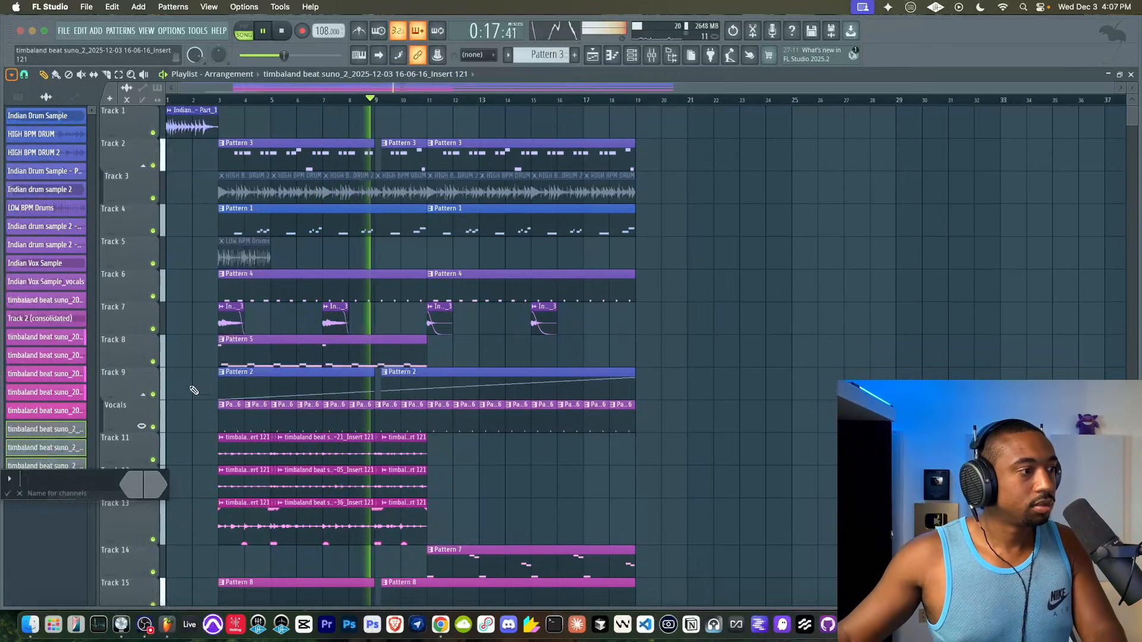
left_click(145, 484)
left_click(235, 493)
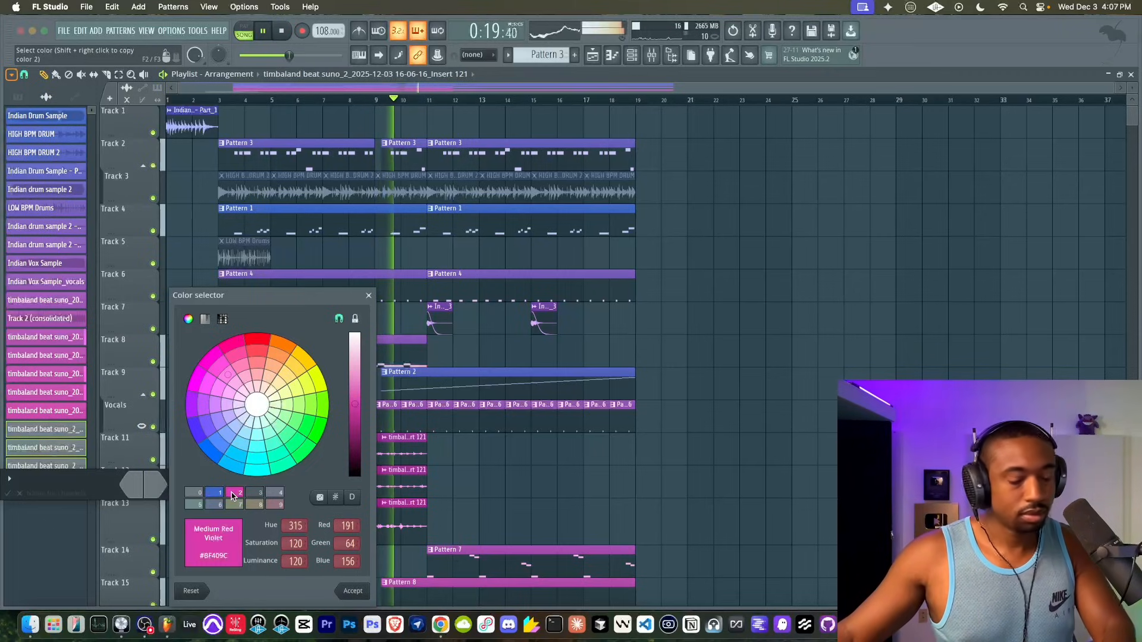
key("Return")
left_click(163, 483)
left_click(235, 493)
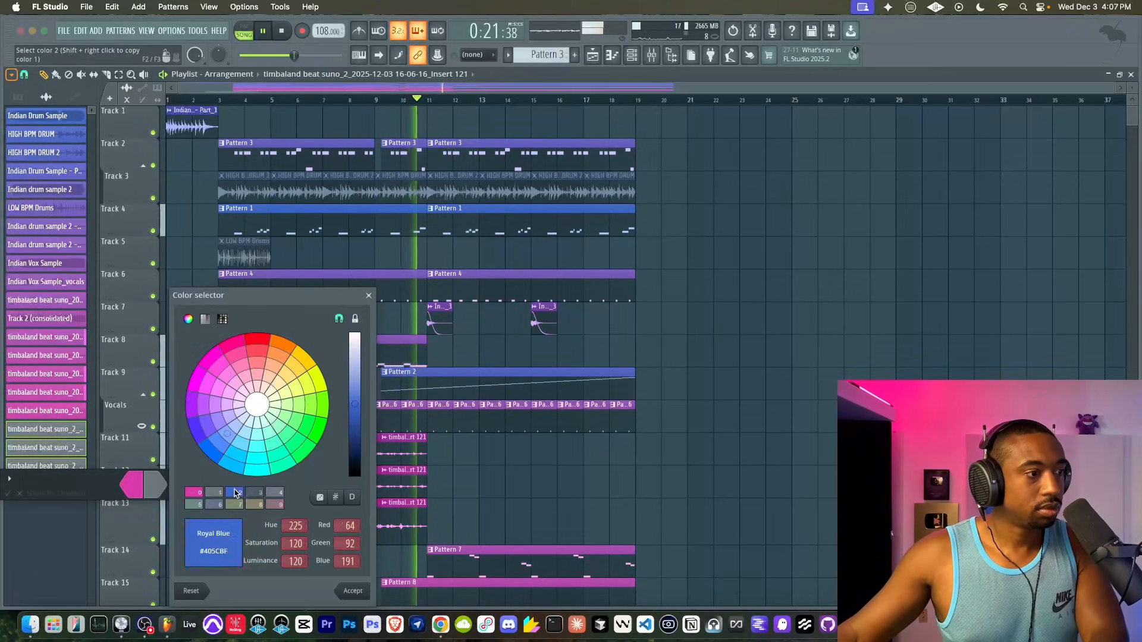
key("Return")
key("Return")
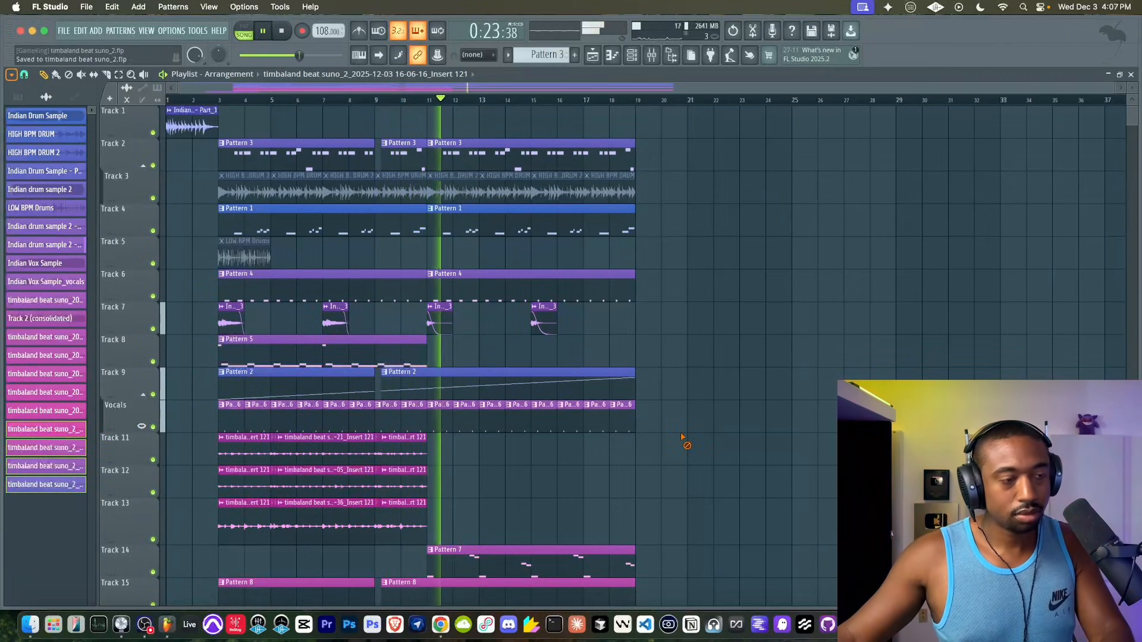
scroll(668, 383, "down", 1)
key("super+s")
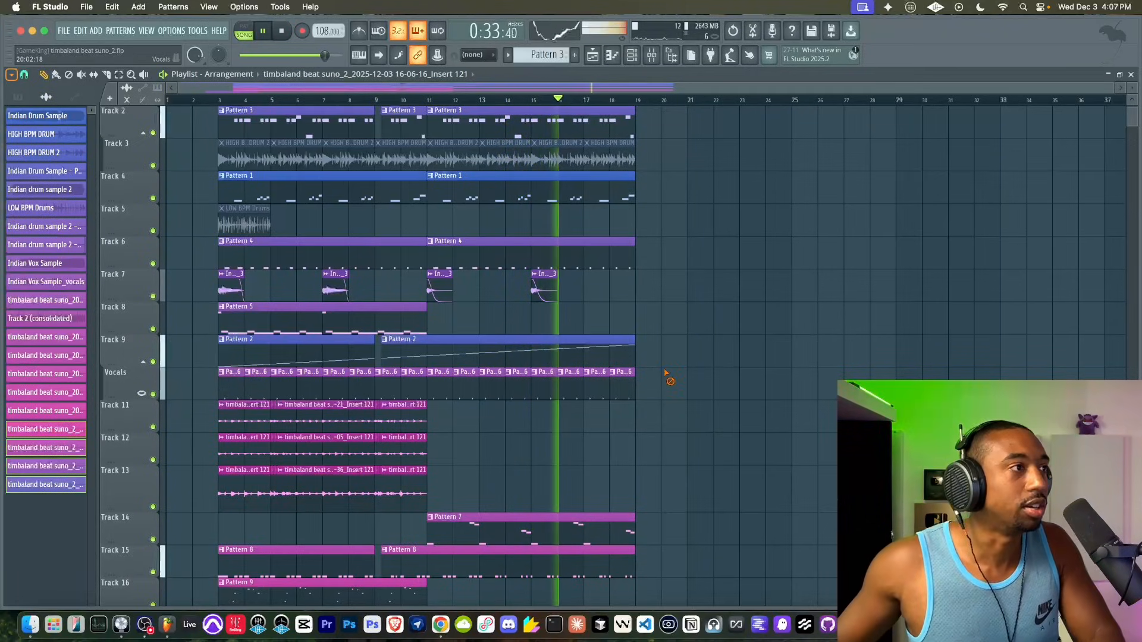
Duplicate the main section from bars 3 to 19 on Tracks 2 to 16 so it repeats from bar 19 to 35.
scroll(673, 297, "down", 3)
scroll(673, 297, "down", 3)
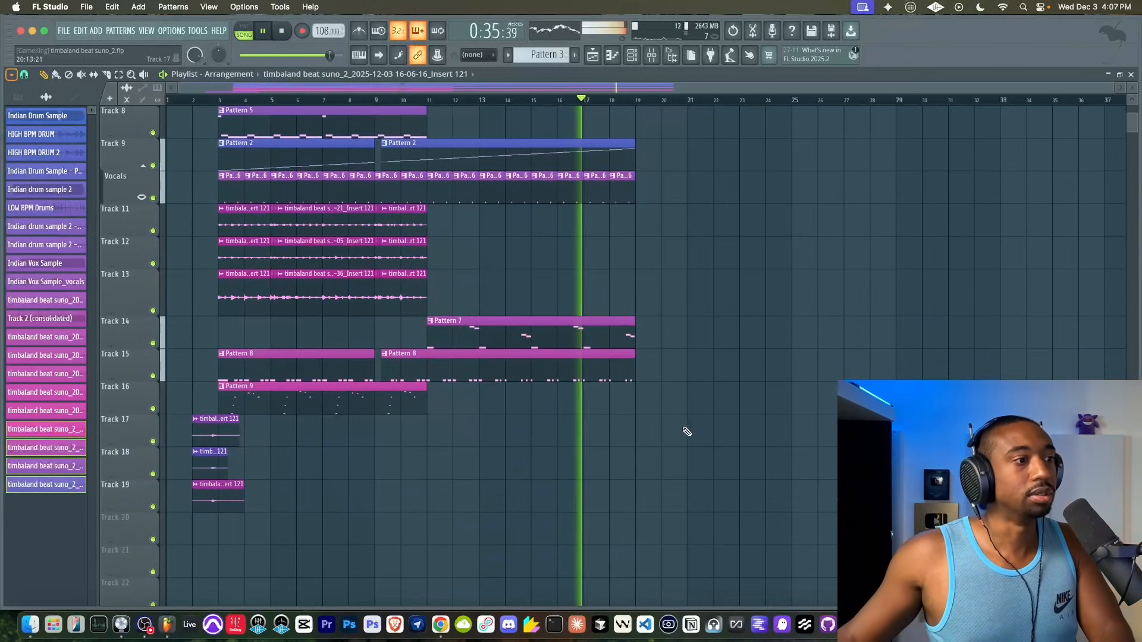
left_click_drag(701, 477, 583, 293)
scroll(622, 434, "up", 6)
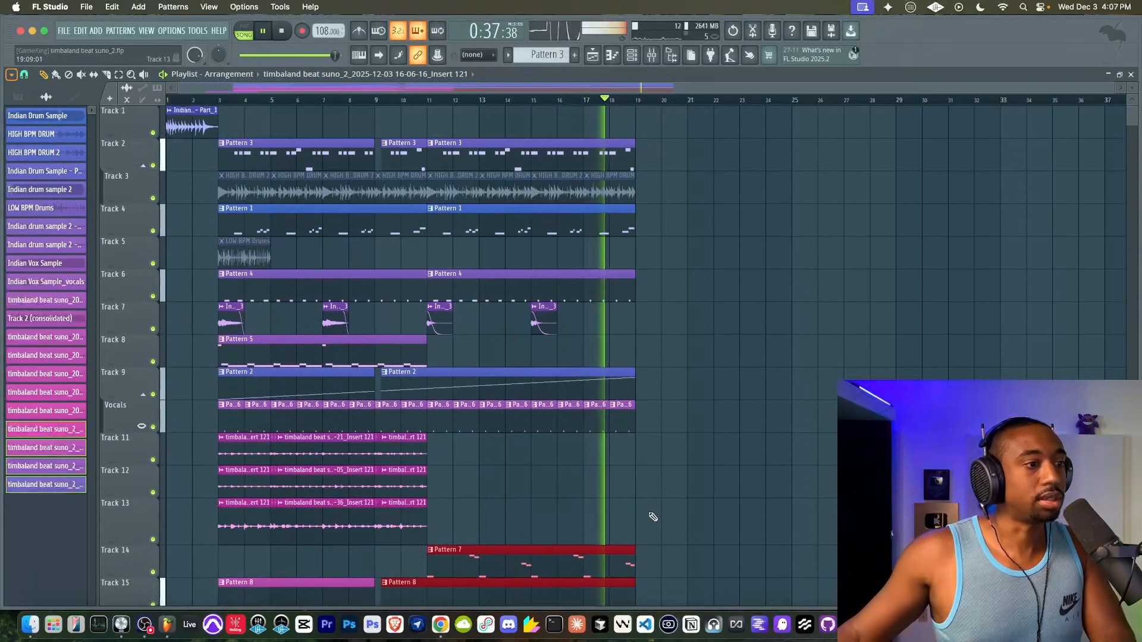
scroll(637, 400, "down", 6)
left_click(644, 409)
left_click_drag(644, 409, 642, 148)
scroll(660, 197, "down", 7)
Delete the long take clips on Tracks 11 to 13 in the duplicated section, keeping the short slices at bars 21 and 25, and save.
left_click_drag(660, 218, 844, 284)
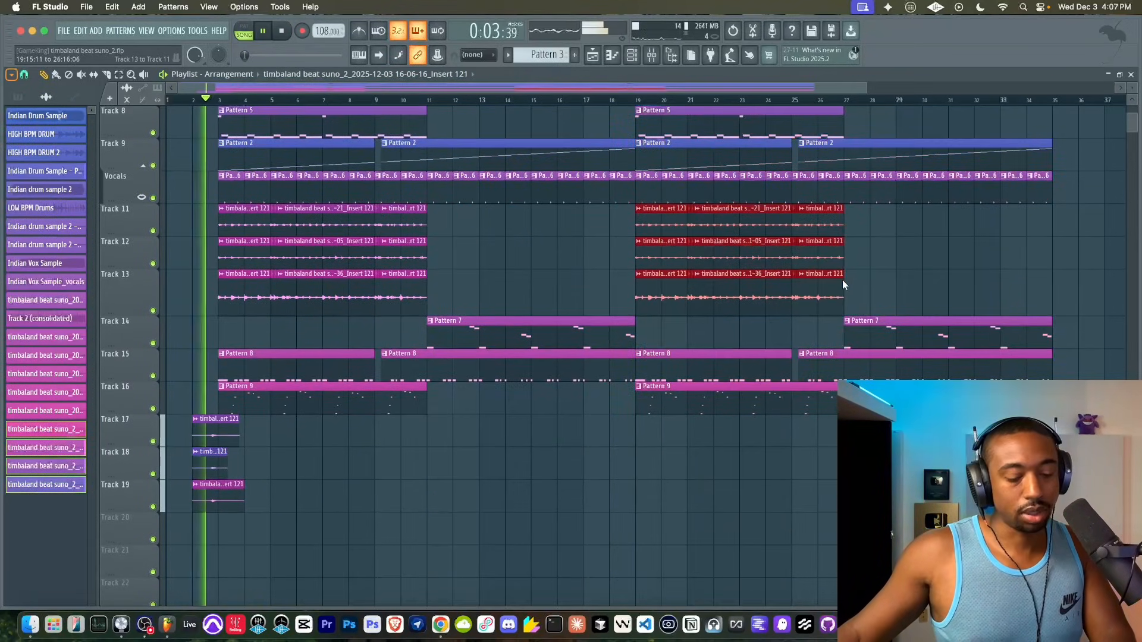
left_click_drag(664, 287, 663, 216)
key("Delete")
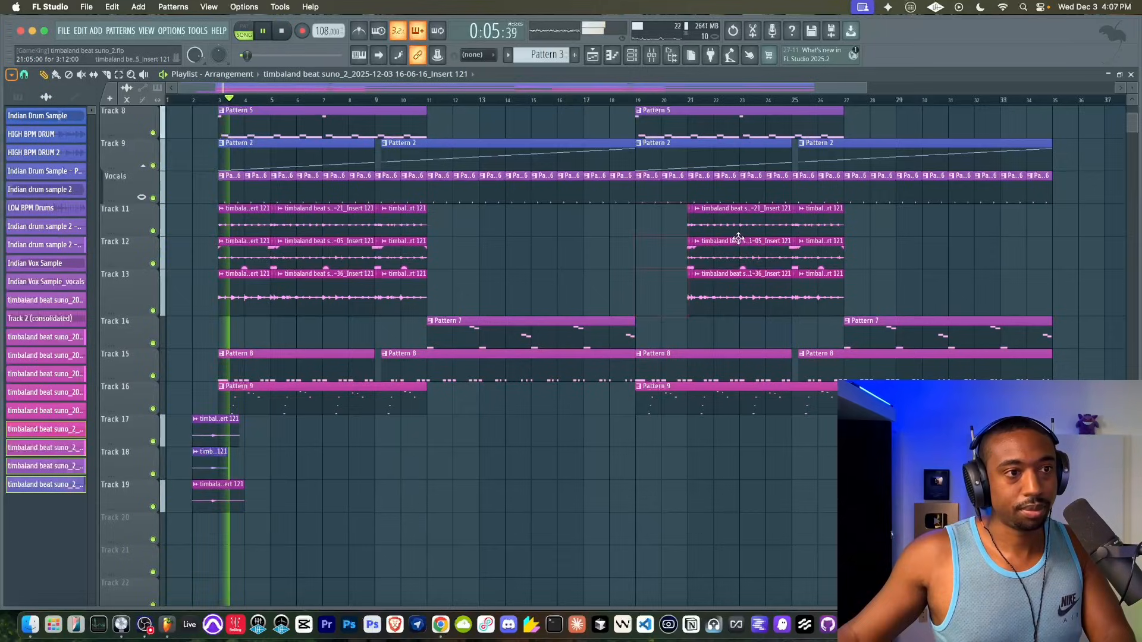
scroll(740, 238, "up", 1)
left_click_drag(714, 297, 780, 224)
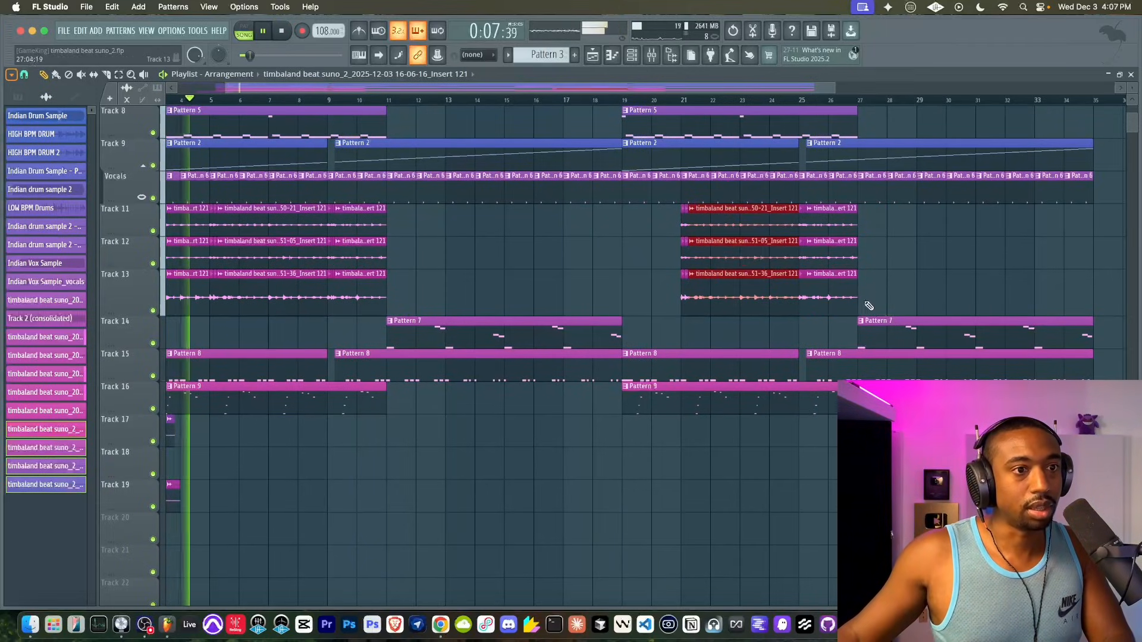
left_click_drag(872, 308, 832, 227)
key("Delete")
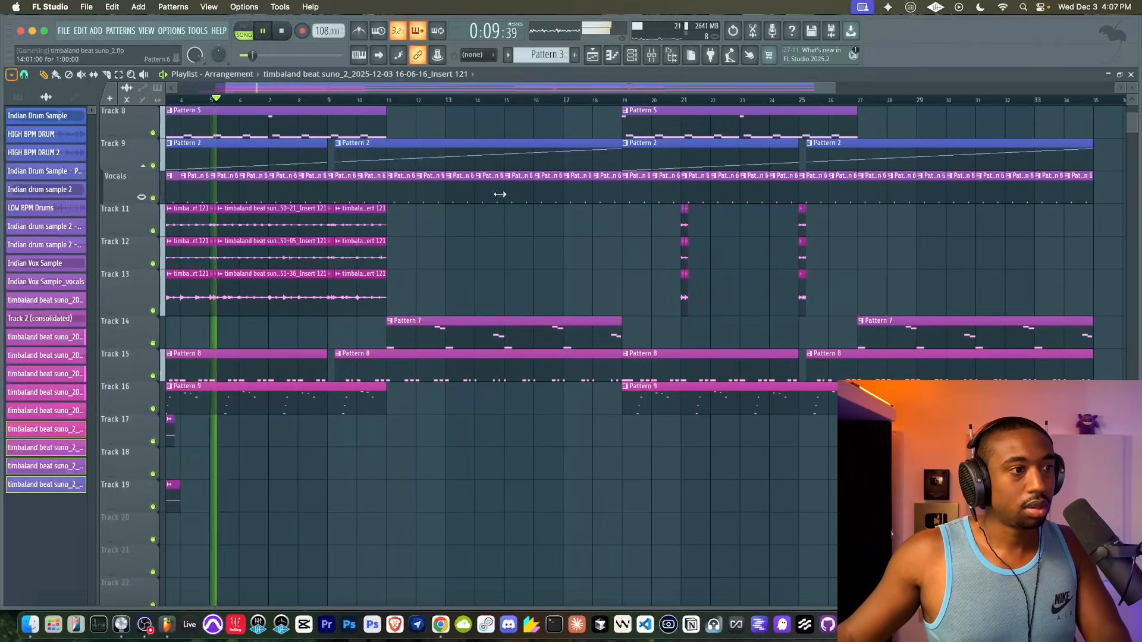
scroll(500, 237, "down", 2)
scroll(502, 238, "up", 3)
key("super+s")
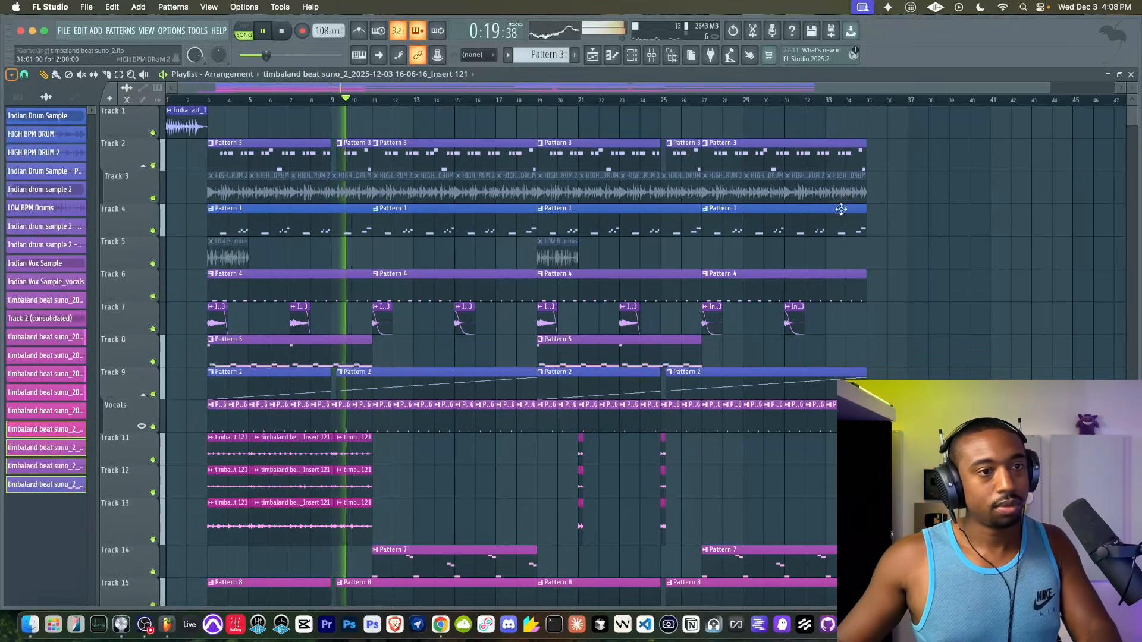
key("super+s")
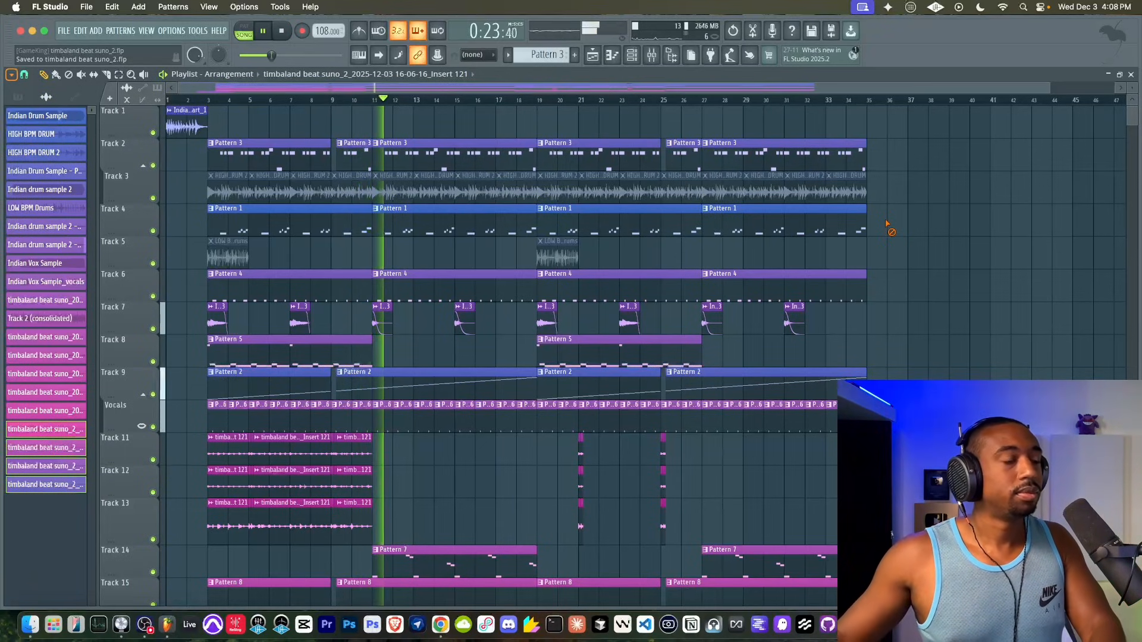
Listen through the extended arrangement to bar 35, save the project and stop playback.
scroll(896, 265, "down", 3)
scroll(896, 264, "up", 2)
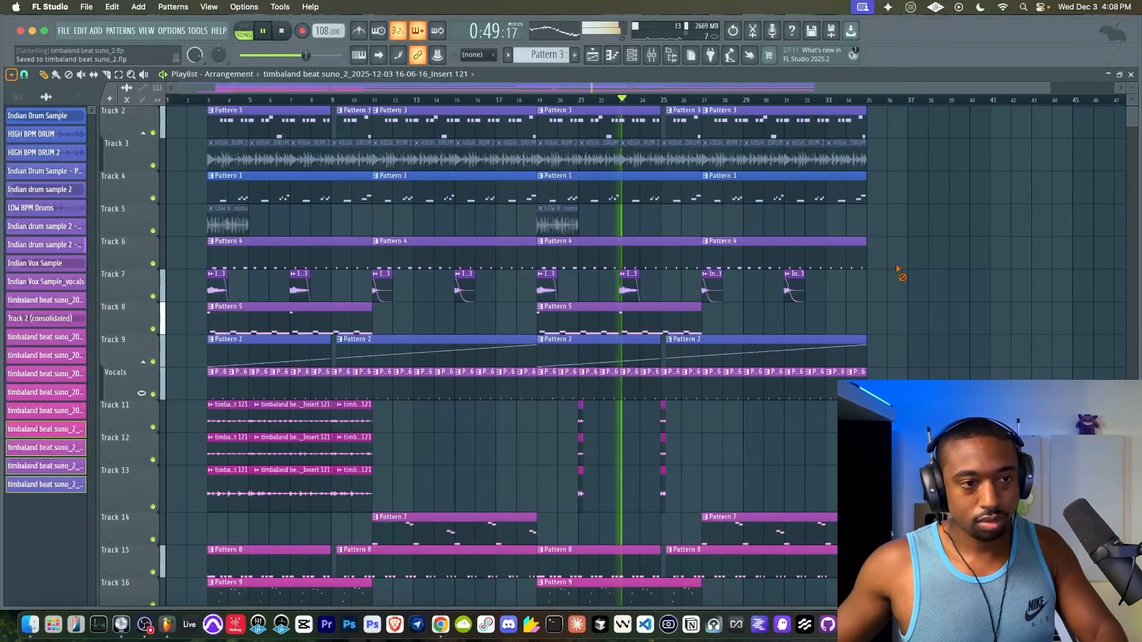
scroll(862, 290, "down", 2)
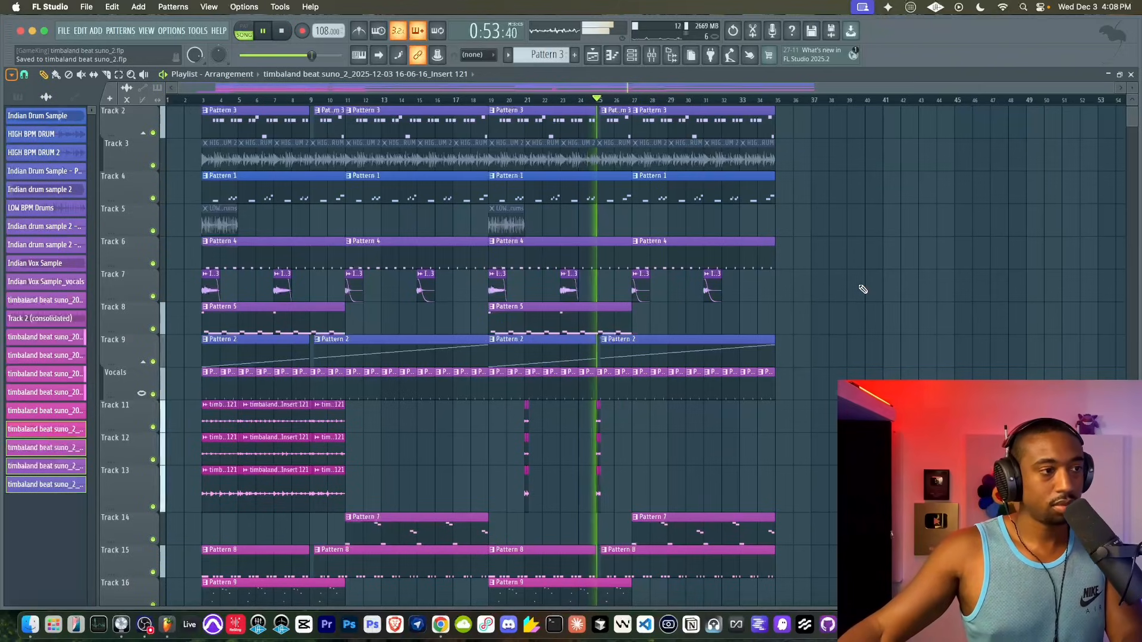
scroll(863, 290, "down", 2)
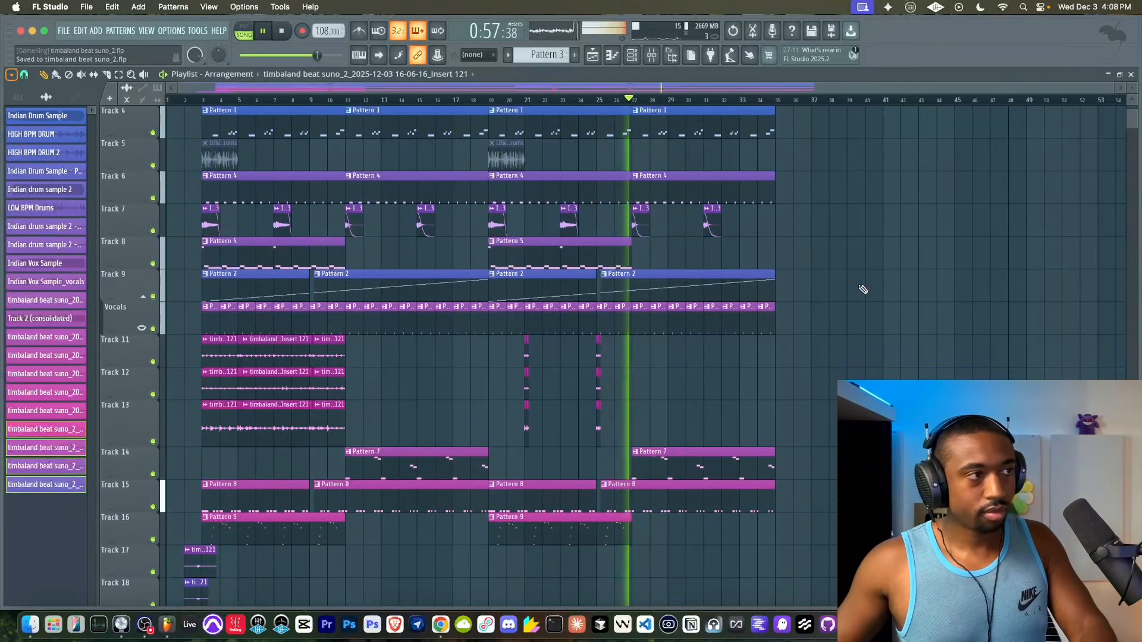
scroll(809, 296, "up", 3)
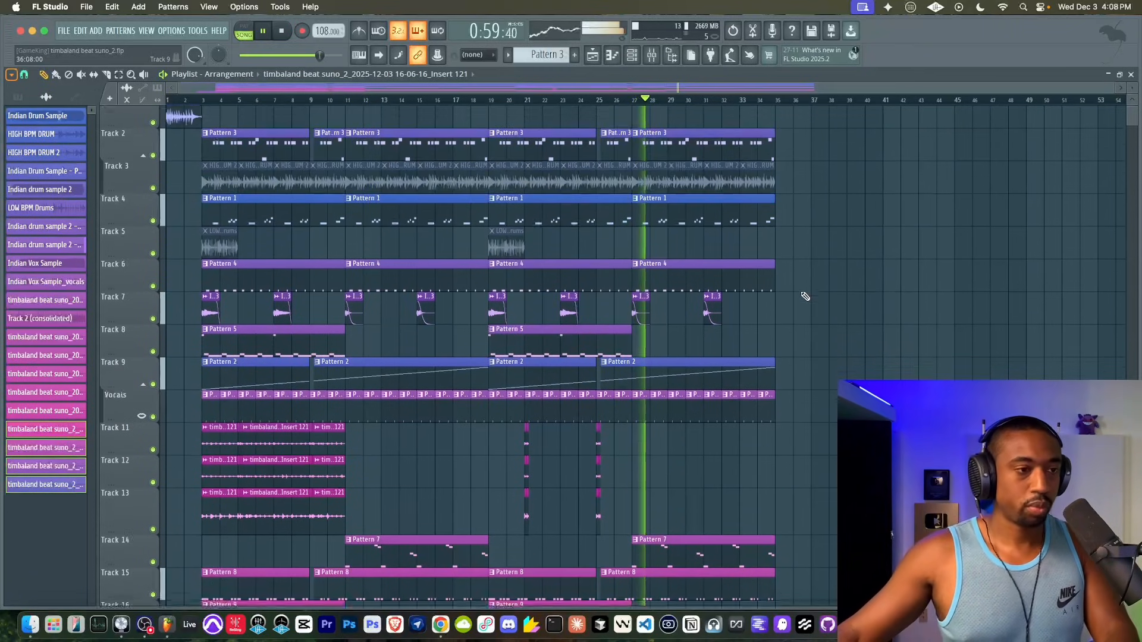
key("super+s")
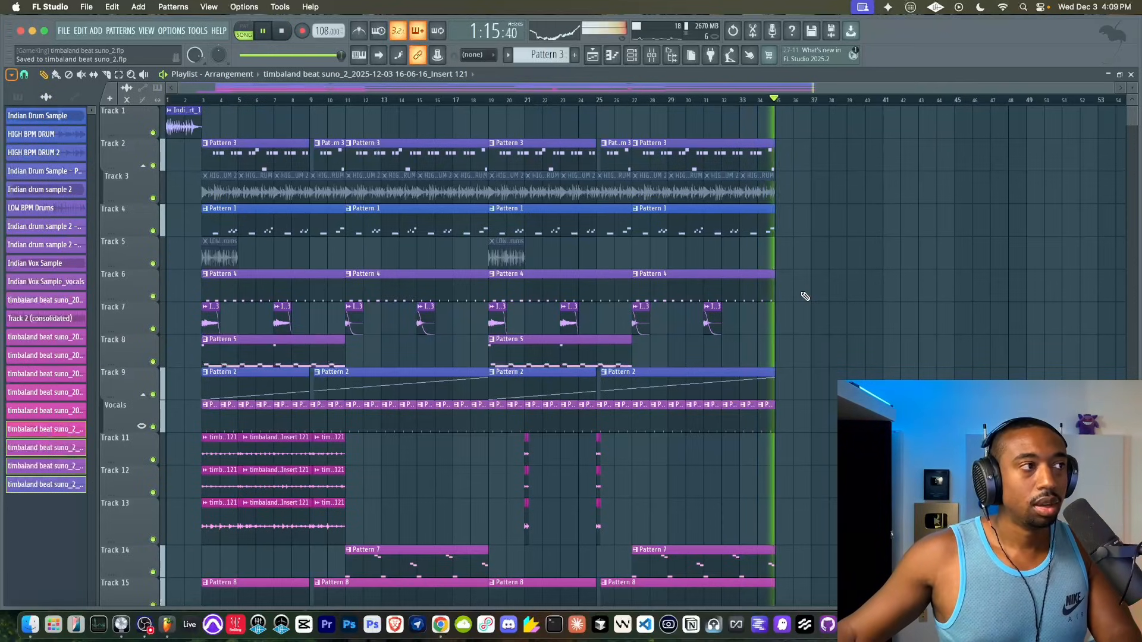
key("space")
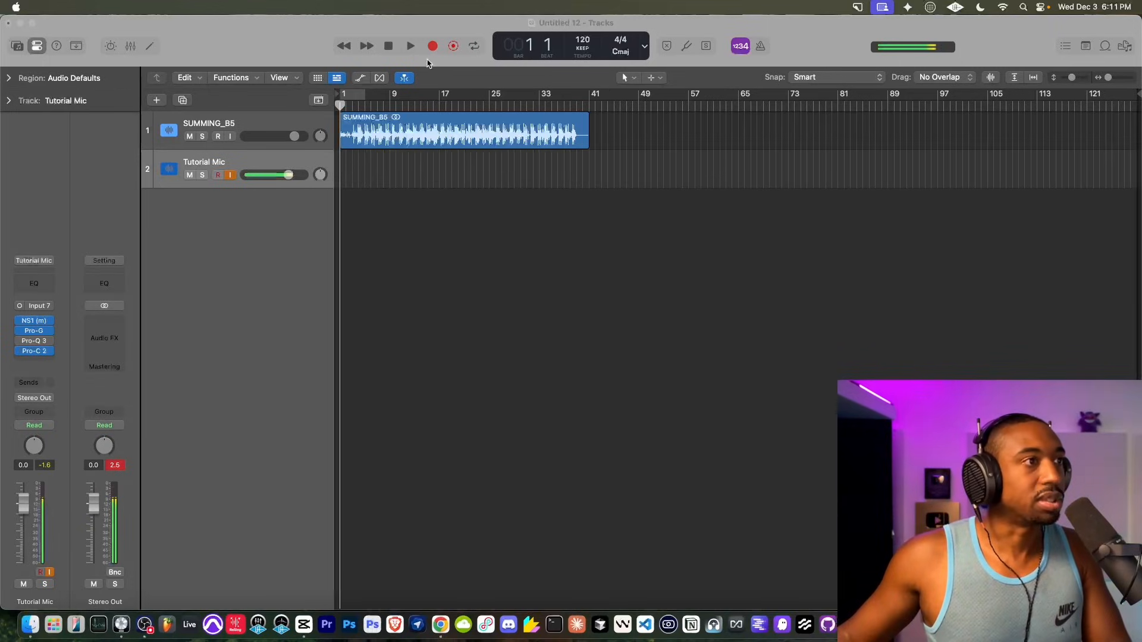
In Logic Pro, play SUMMING_B5 with input monitoring off on Tutorial Mic, re-enable the monitoring and stop playback.
left_click(314, 196)
key("space")
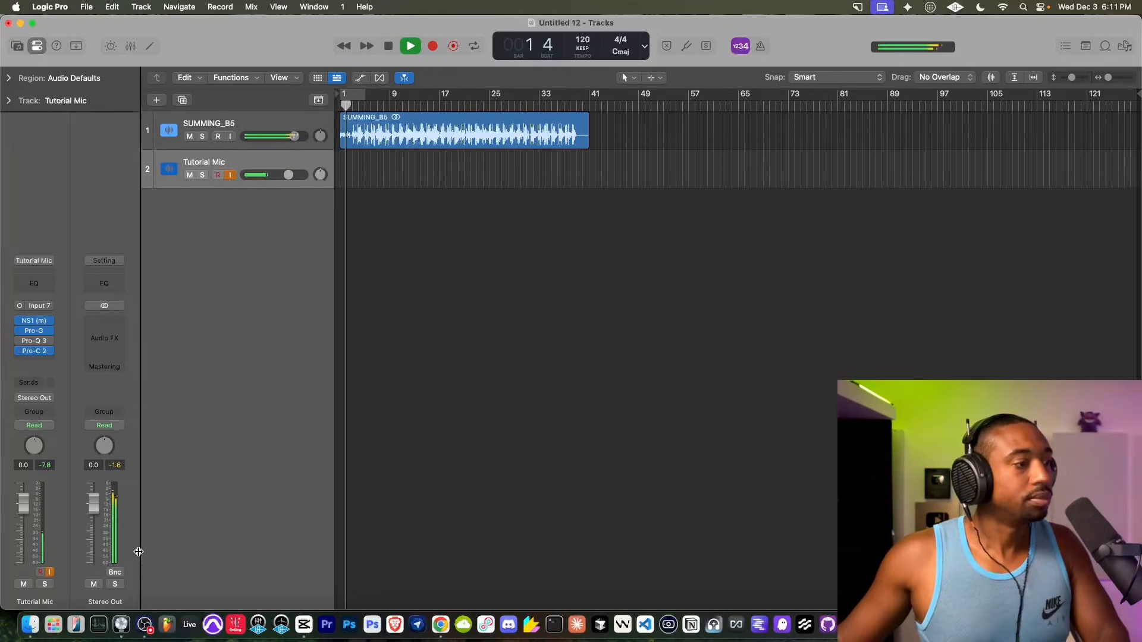
left_click(231, 175)
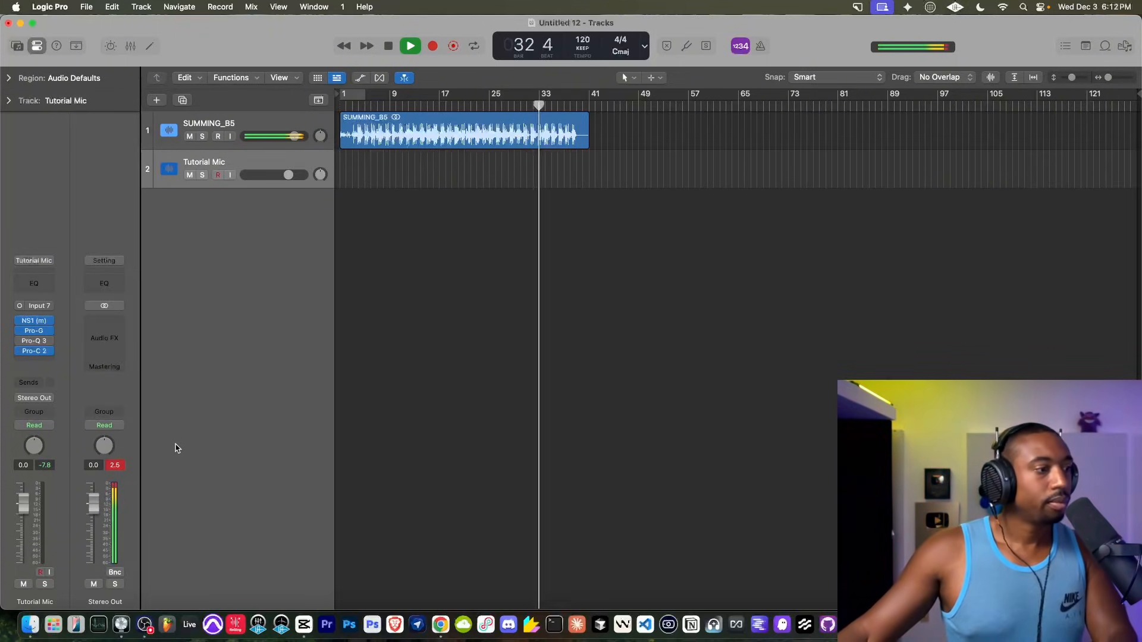
left_click(231, 177)
key("space")
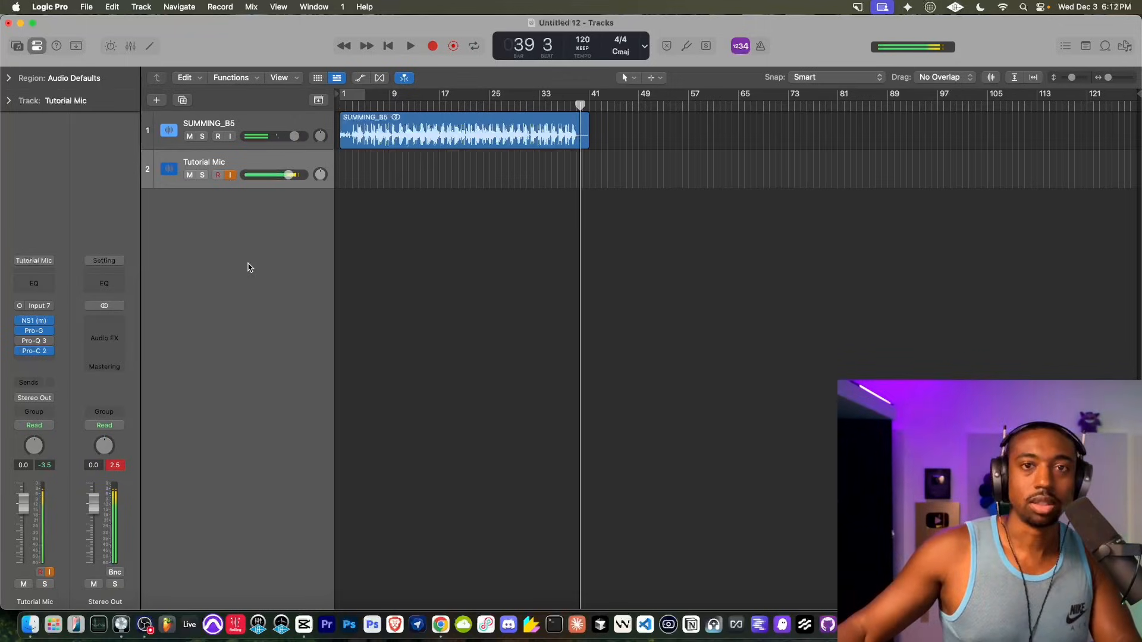